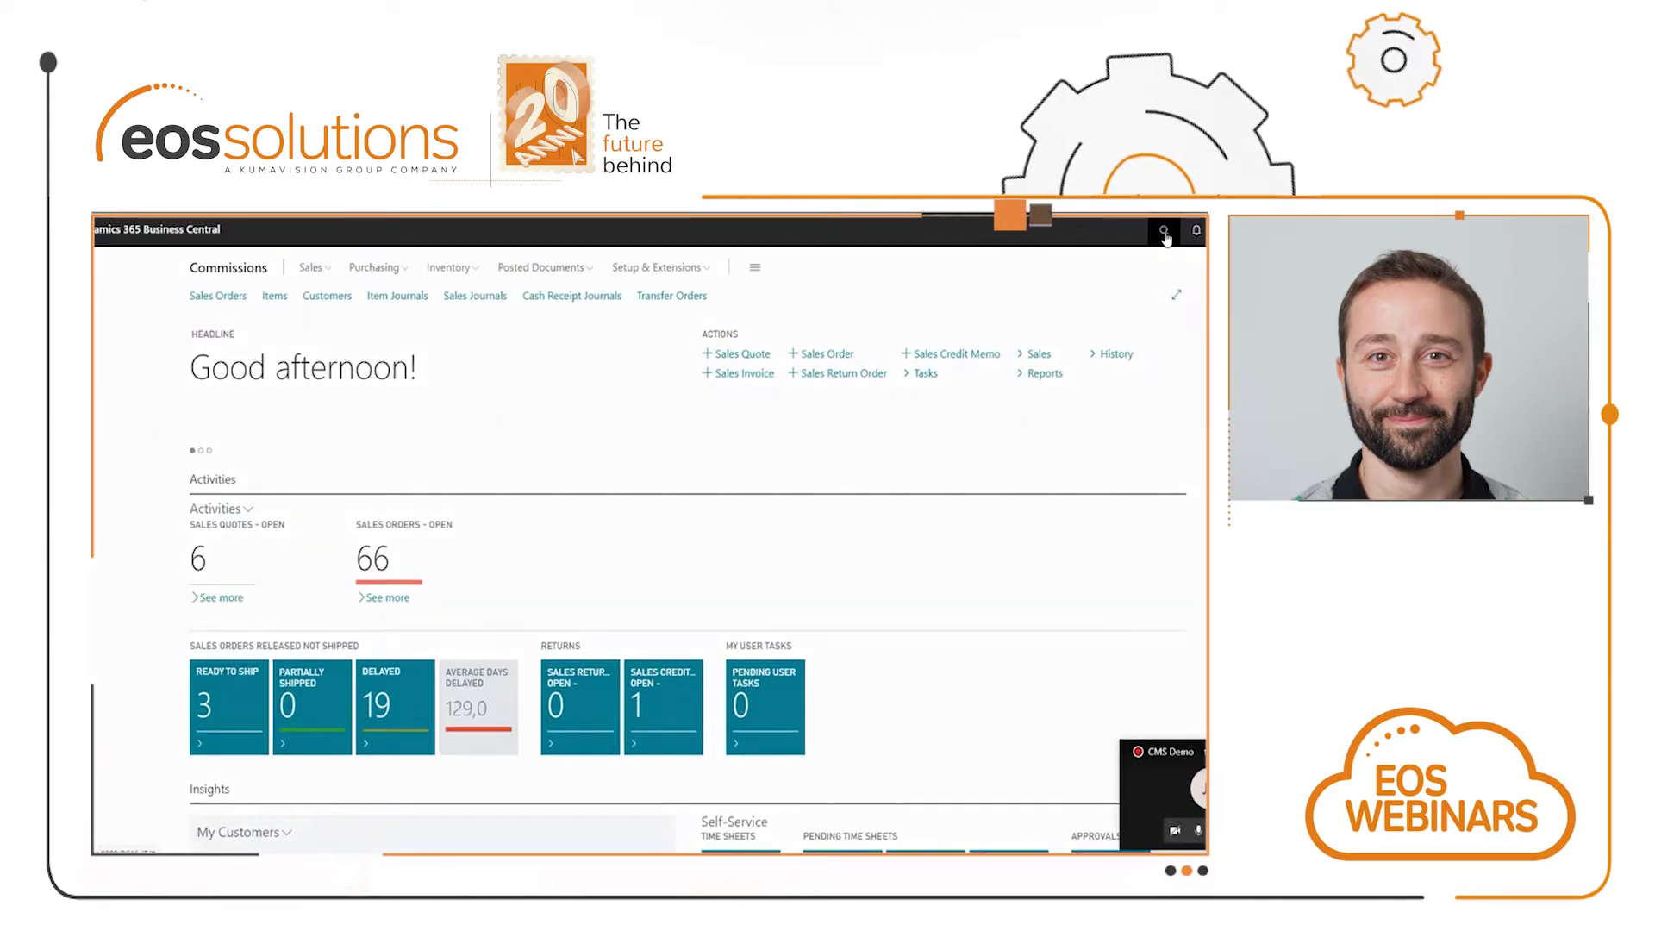
- Search the available pages and reports for "cms", review the matches and leave the search
left_click(1164, 233)
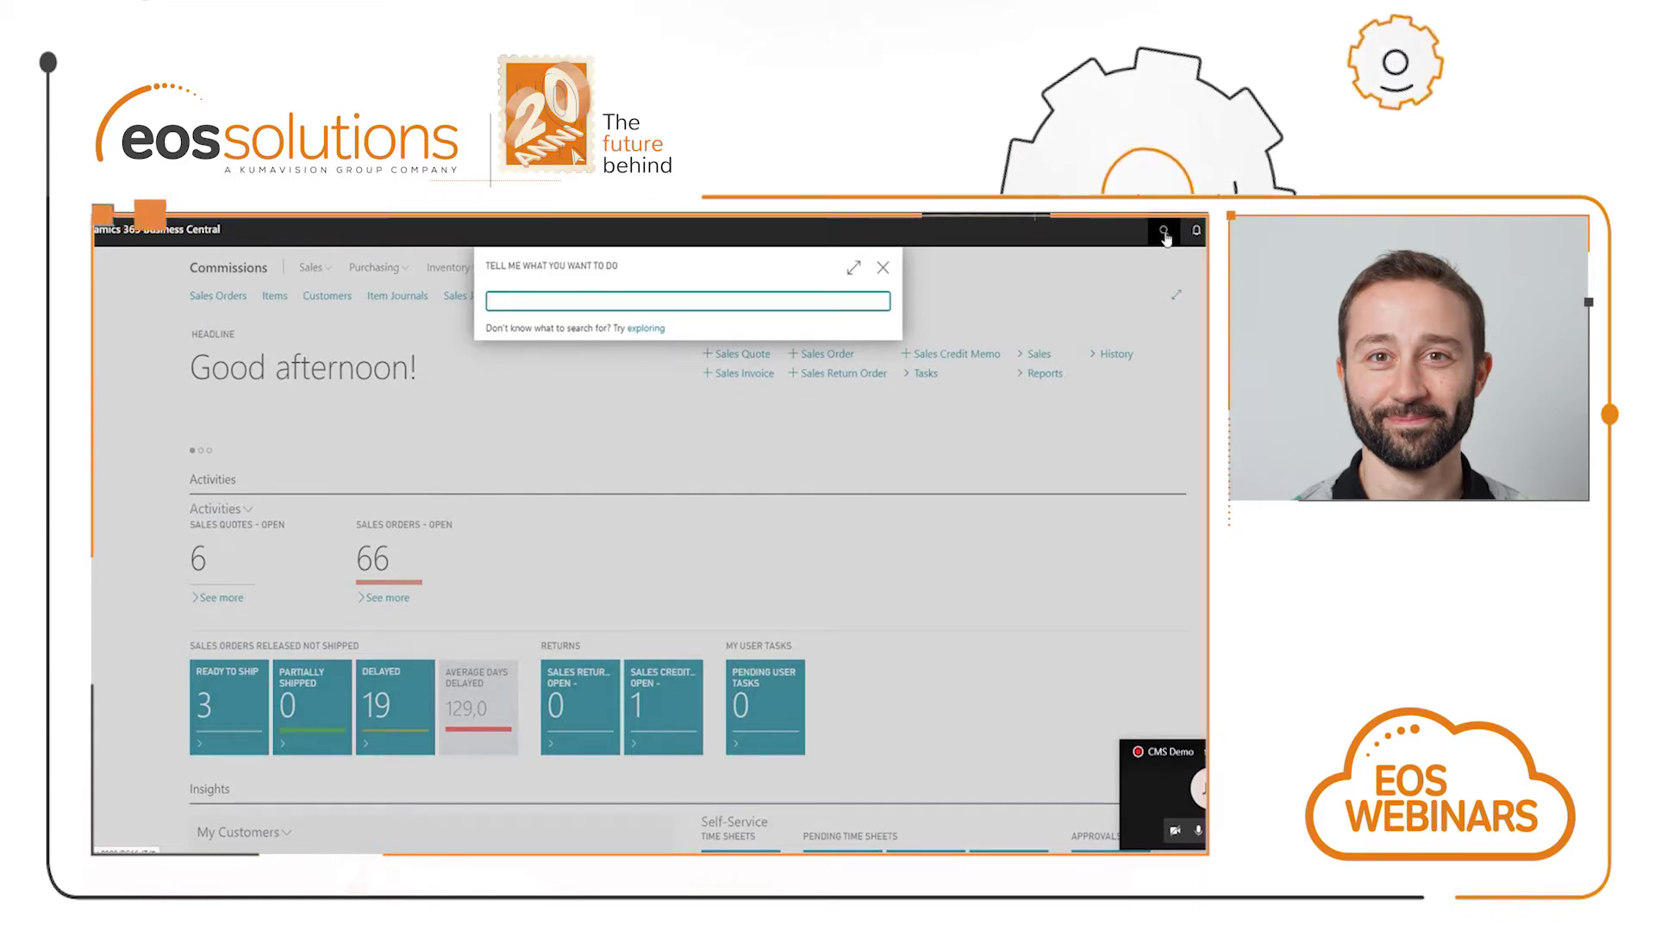
type("c")
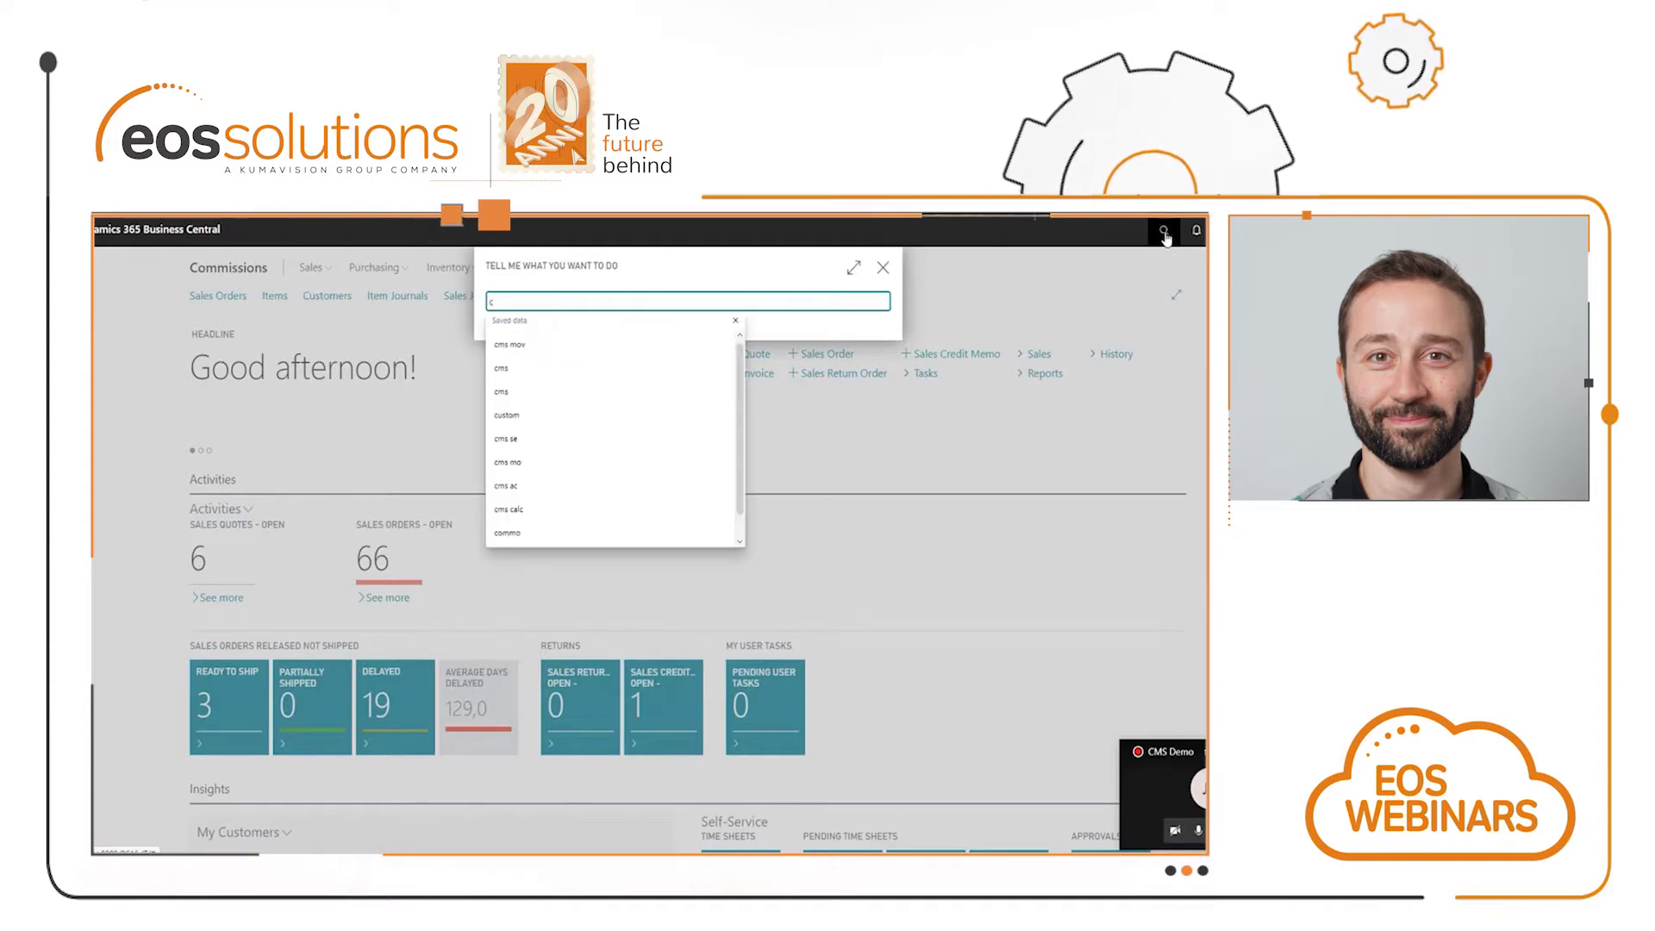
type("ms")
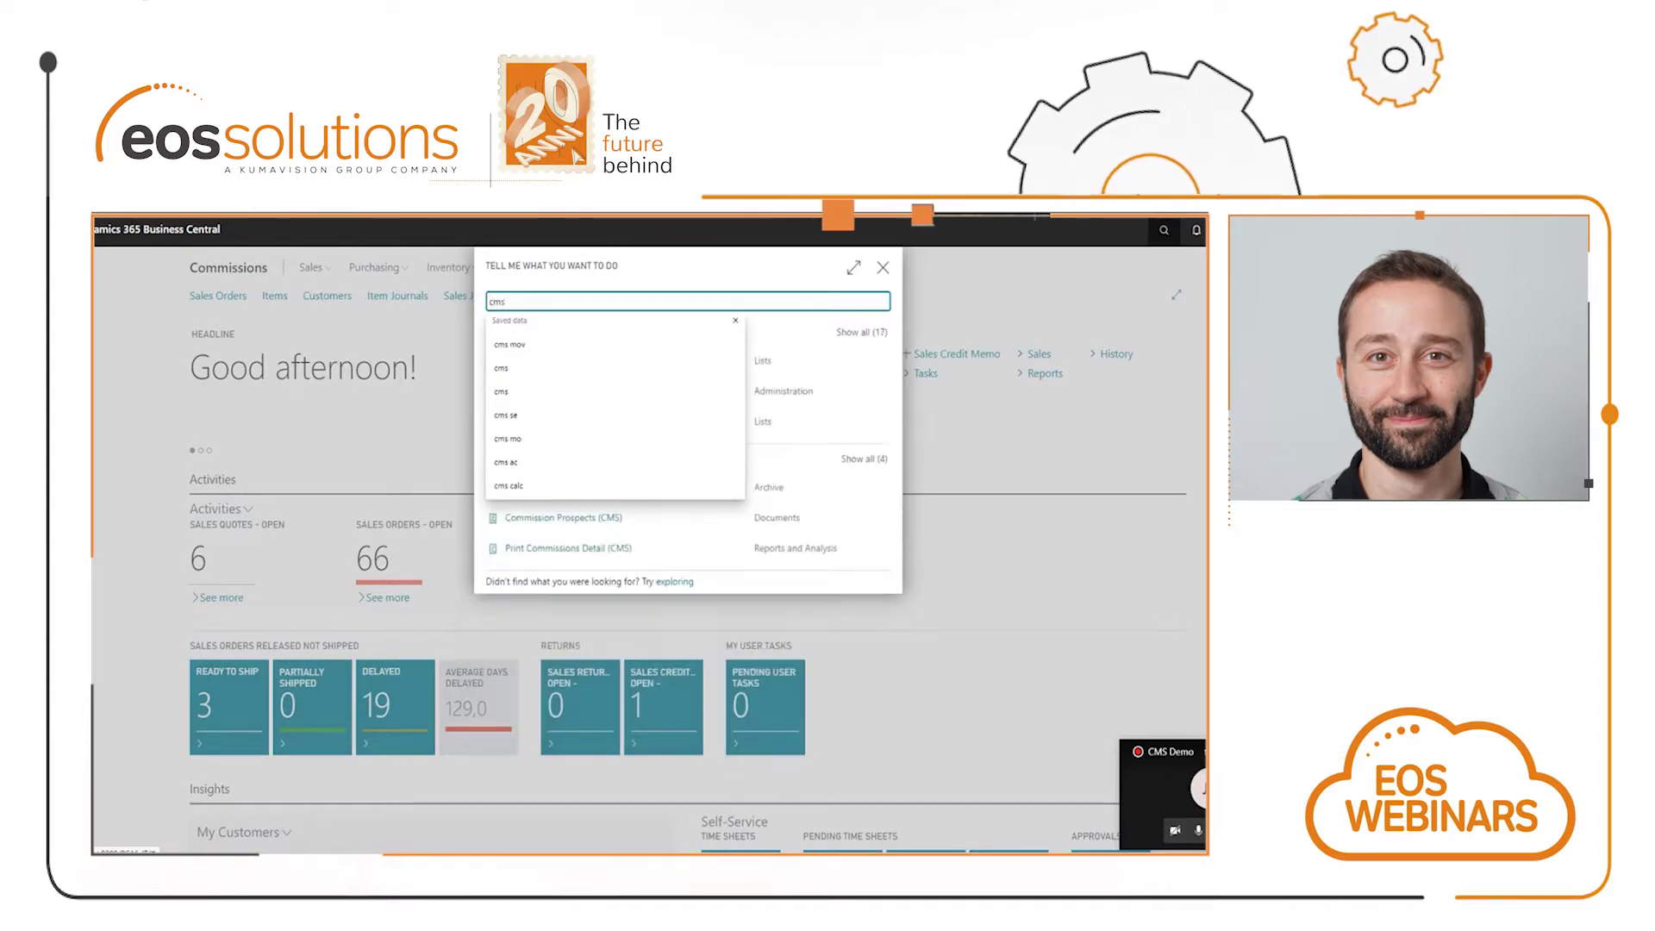
left_click(736, 324)
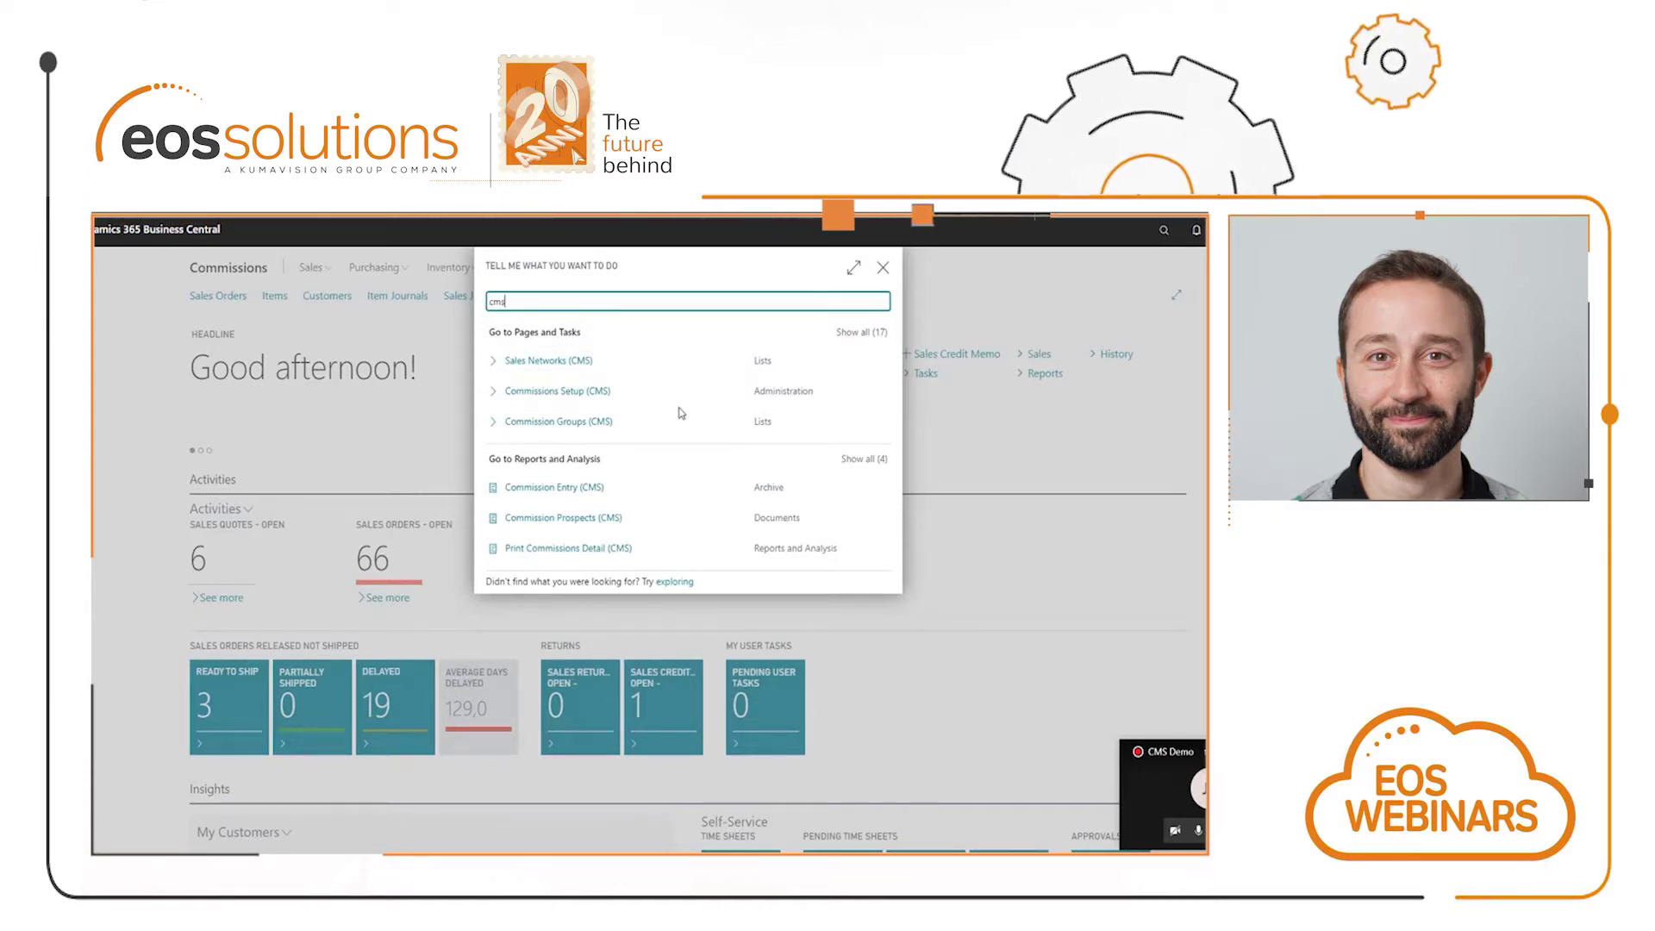
left_click(882, 268)
- Search for "custo", open the Customers list and open the card of Grafiche magiche 2000
left_click(1164, 233)
type("custo")
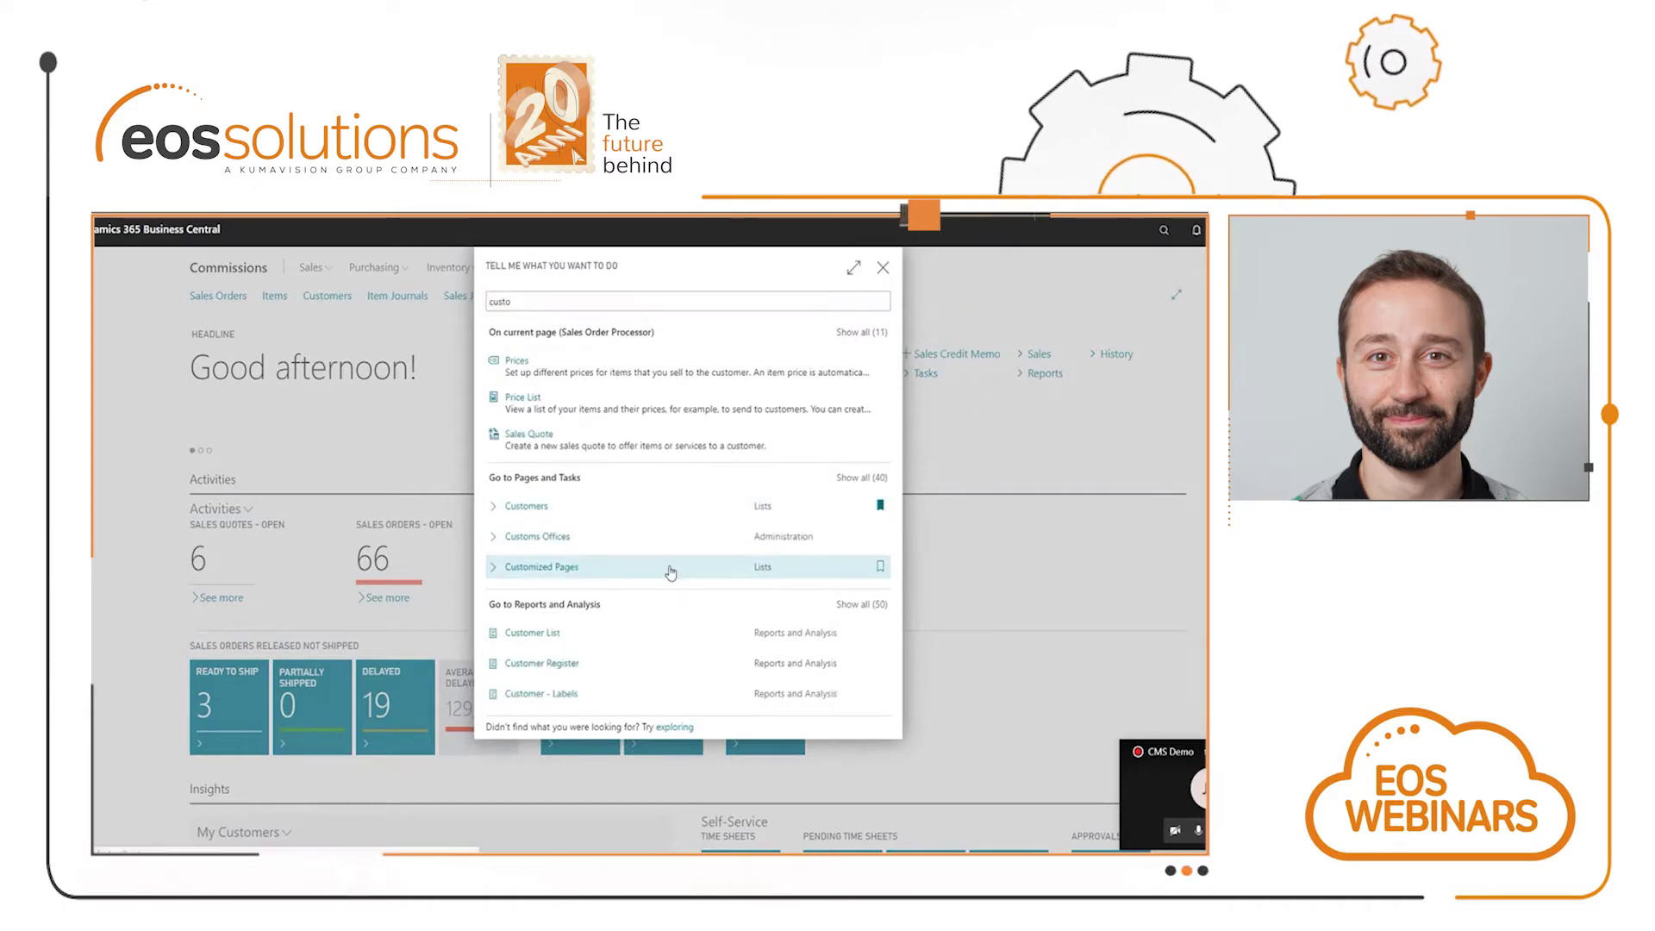
left_click(552, 506)
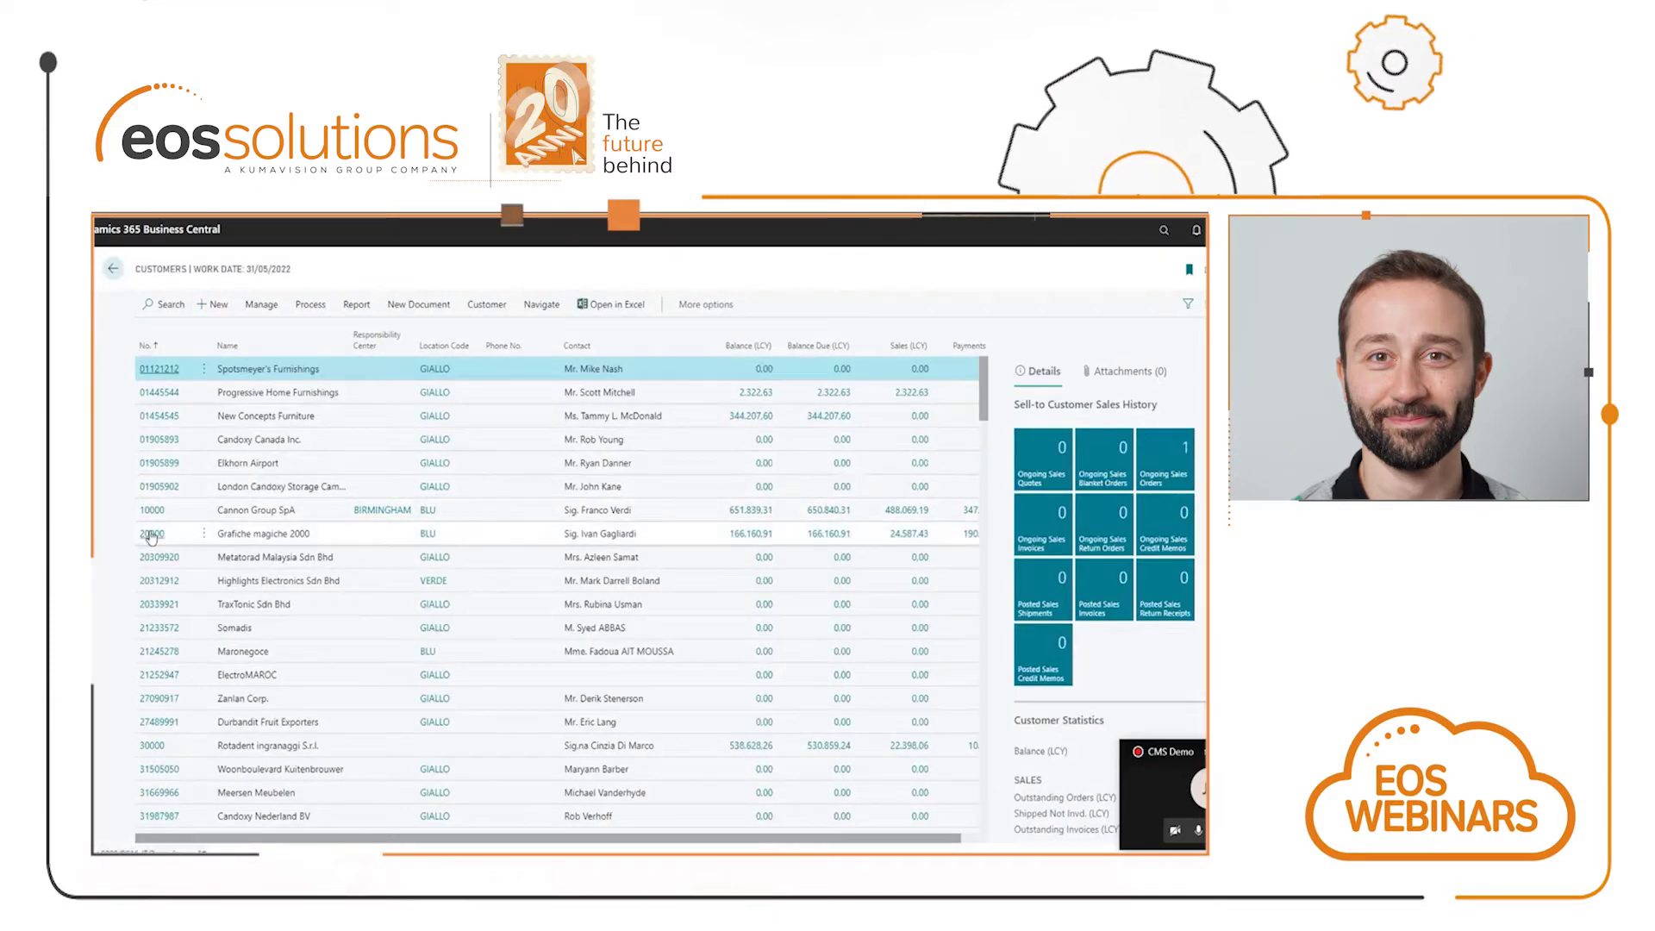
left_click(517, 534)
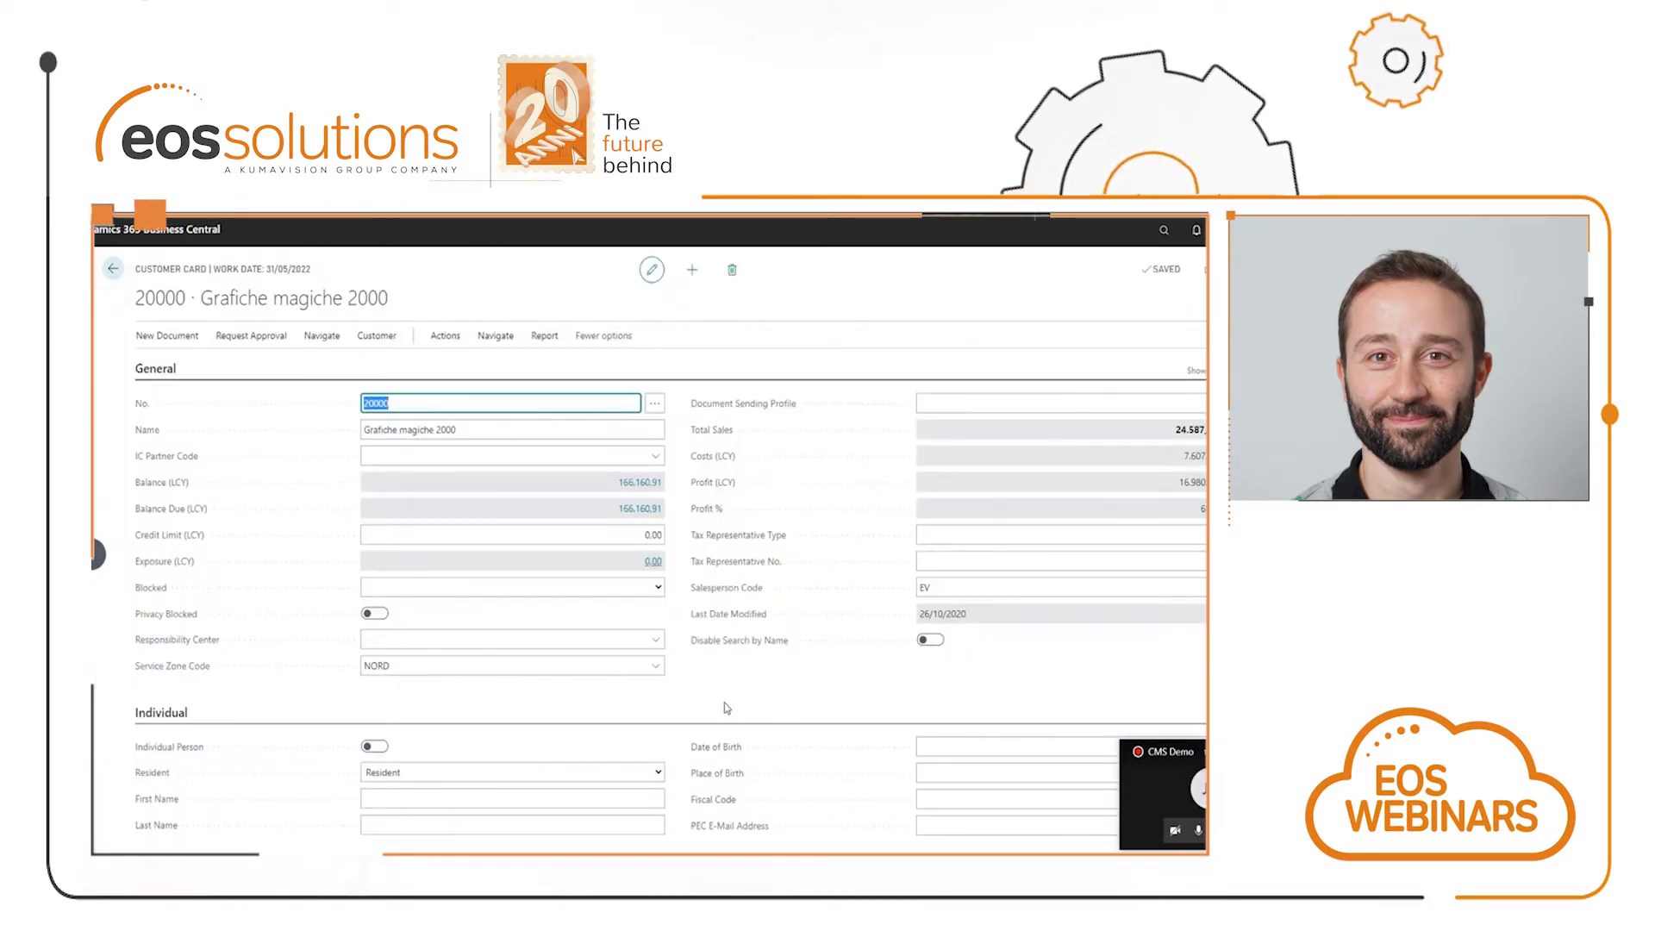
- Look up the available commission groups in the customer card's Commissions section without changing the assigned one
scroll(787, 597, "down", 10)
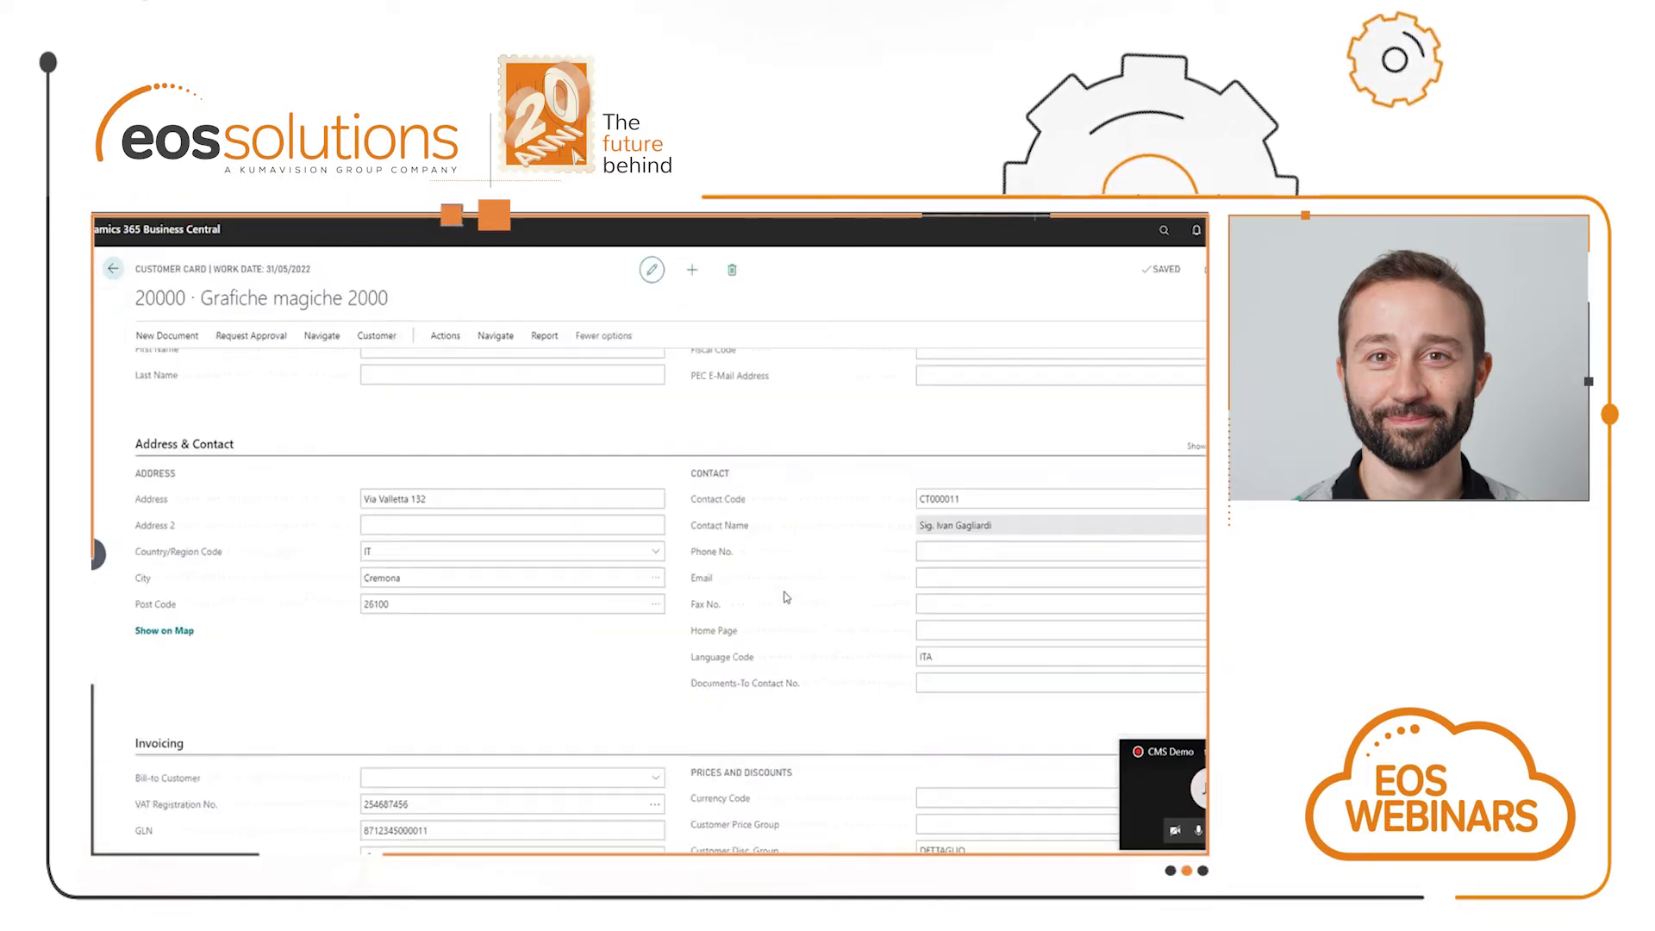
scroll(748, 596, "down", 5)
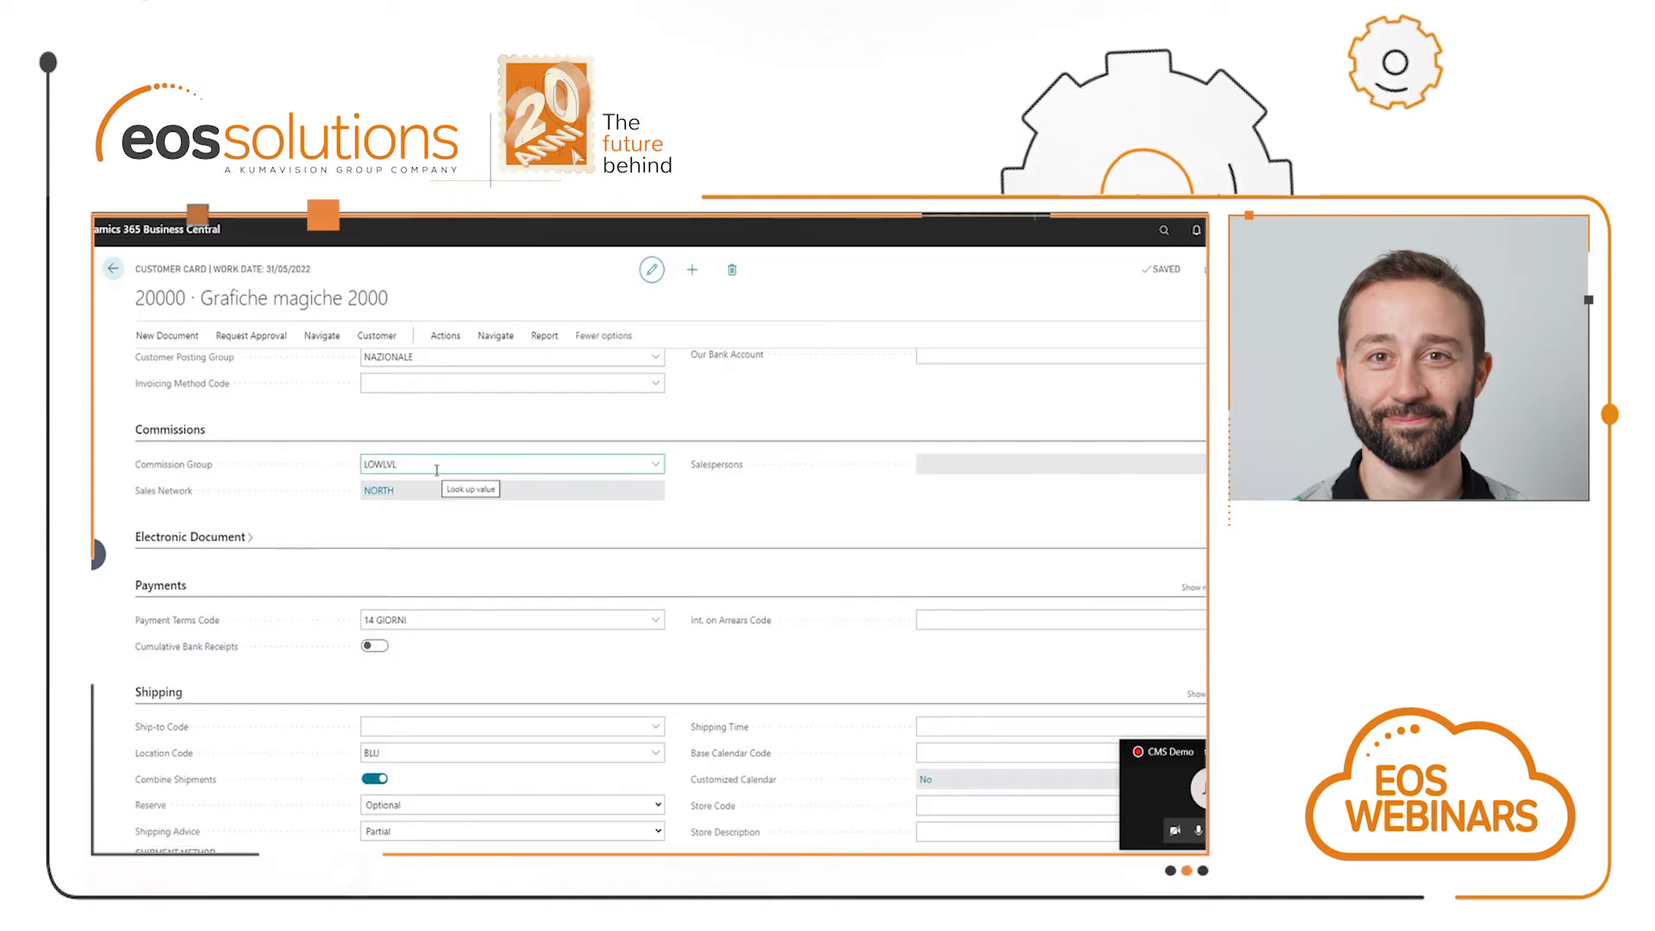
left_click(657, 465)
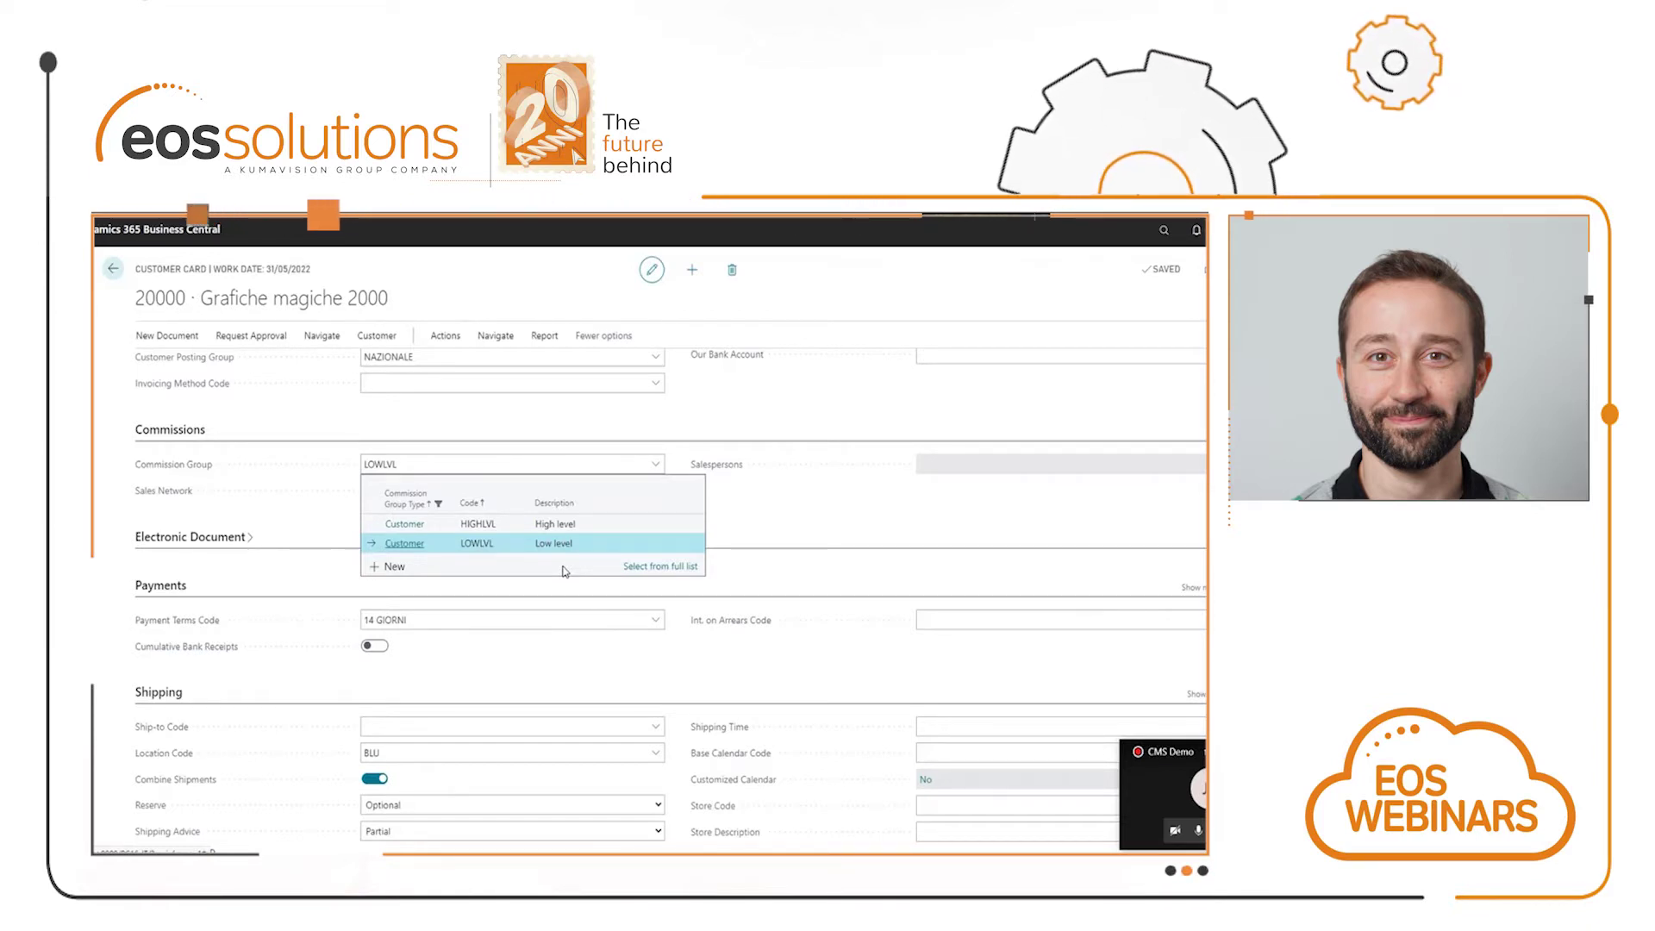
left_click(302, 475)
- Examine the customer's sales network combinations and return to the customer card
mouse_move(167, 498)
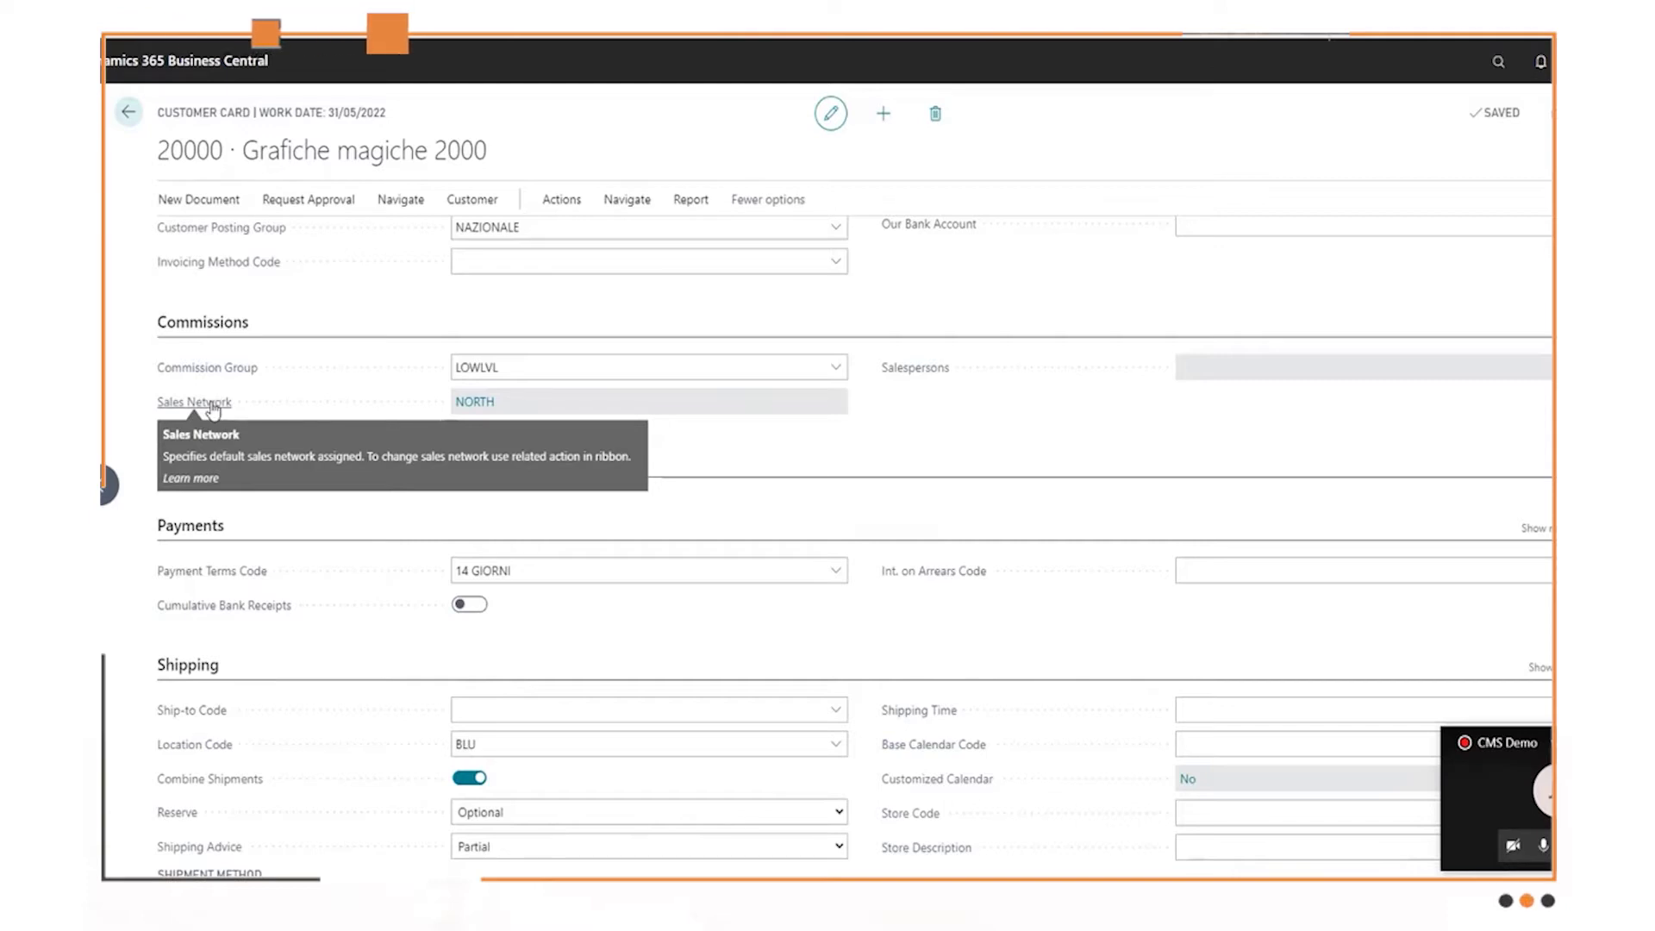
left_click(470, 402)
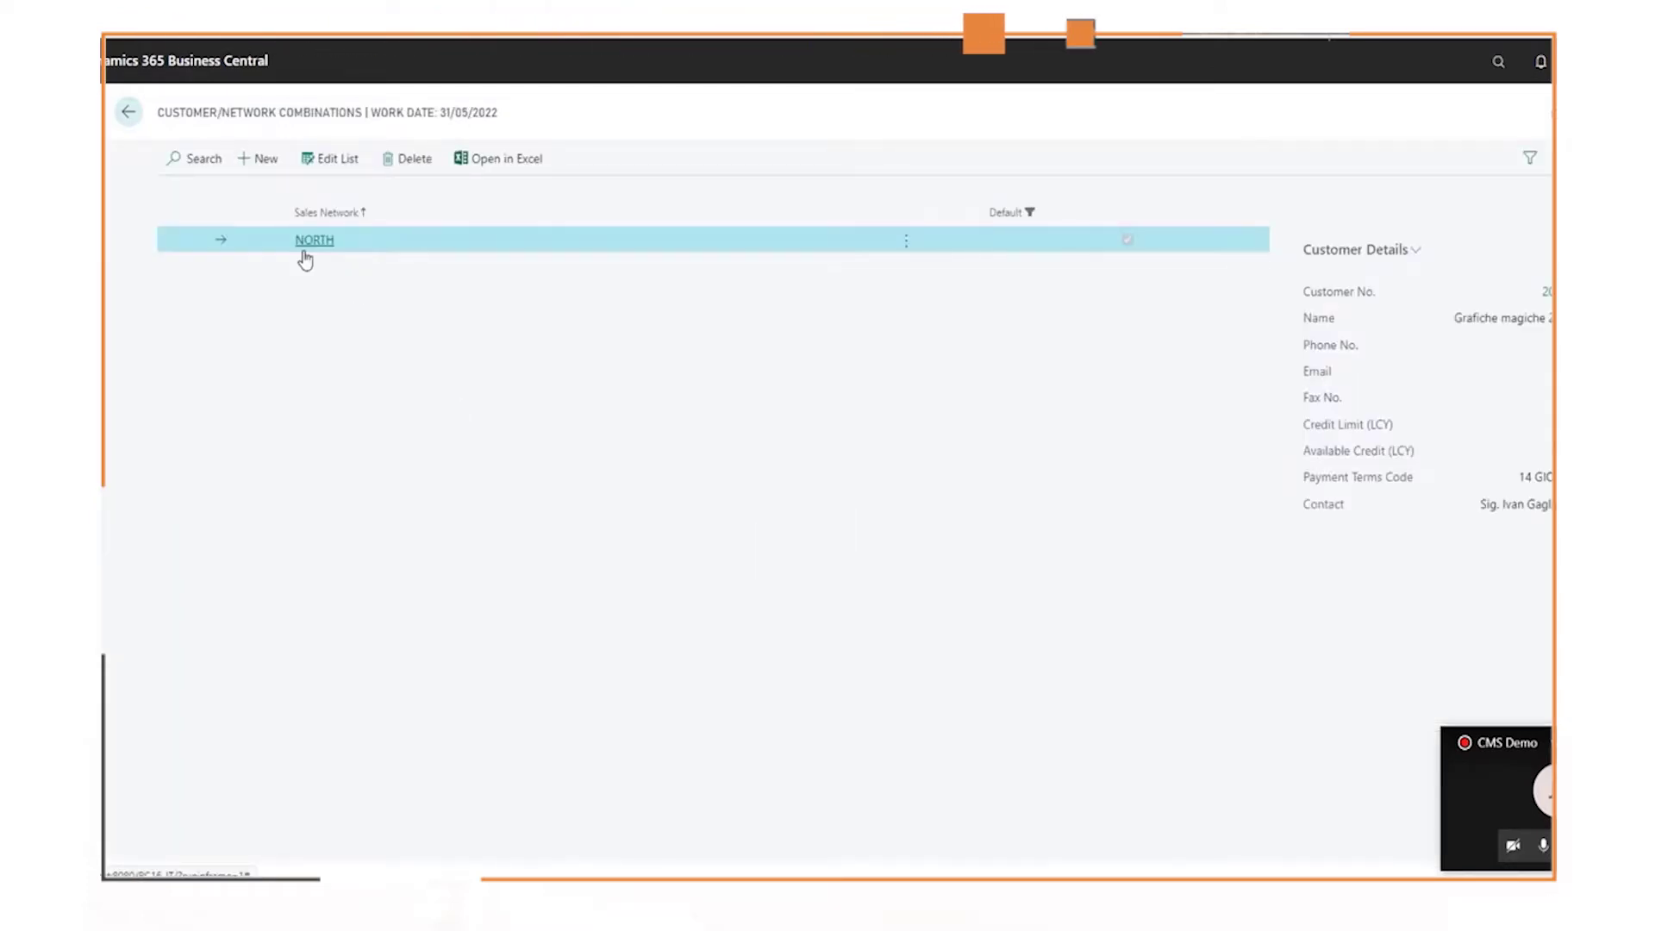
left_click(128, 113)
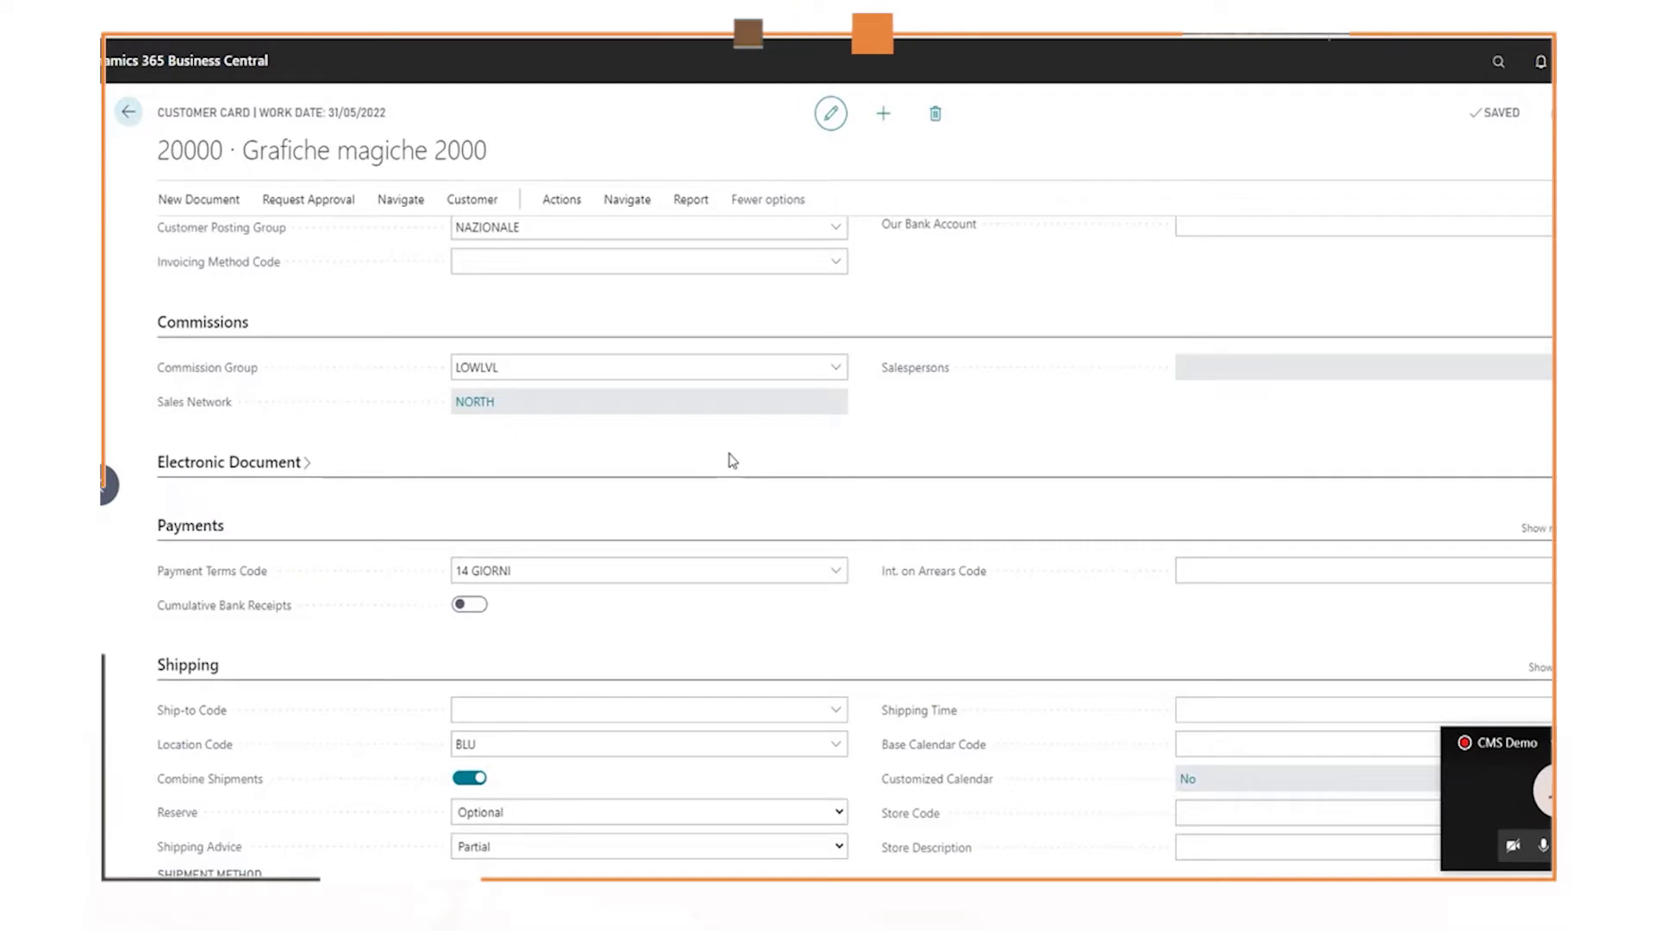
- Examine the additional salespersons and their roles assigned to the customer, and return to the customer card
left_click(1362, 368)
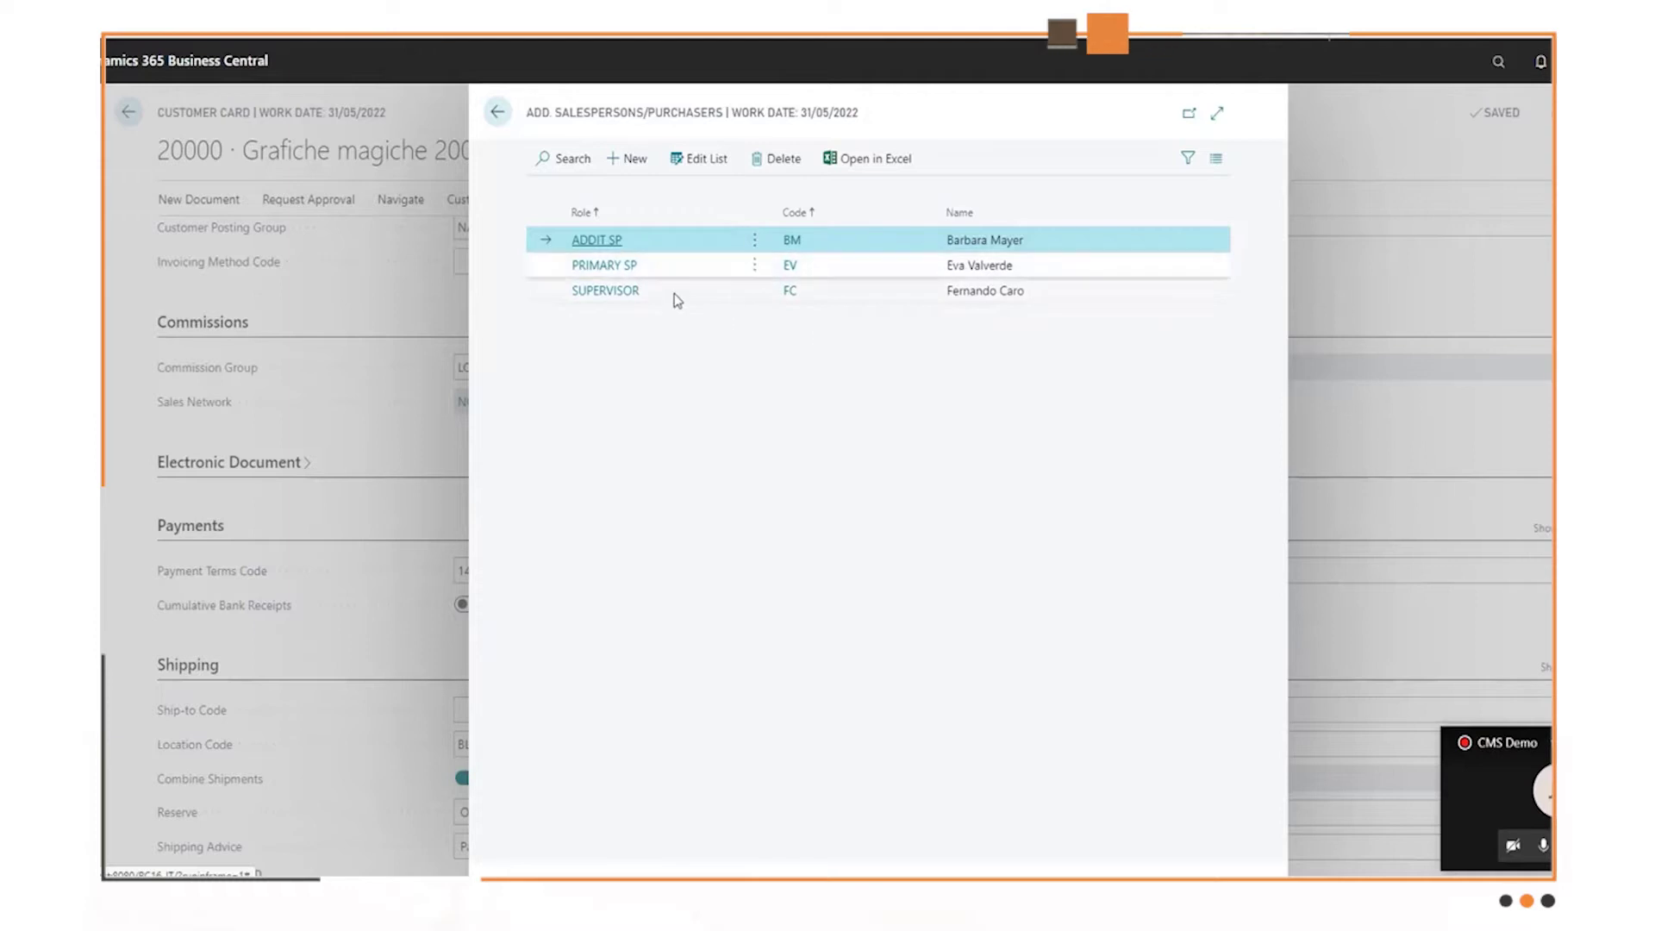
left_click(496, 119)
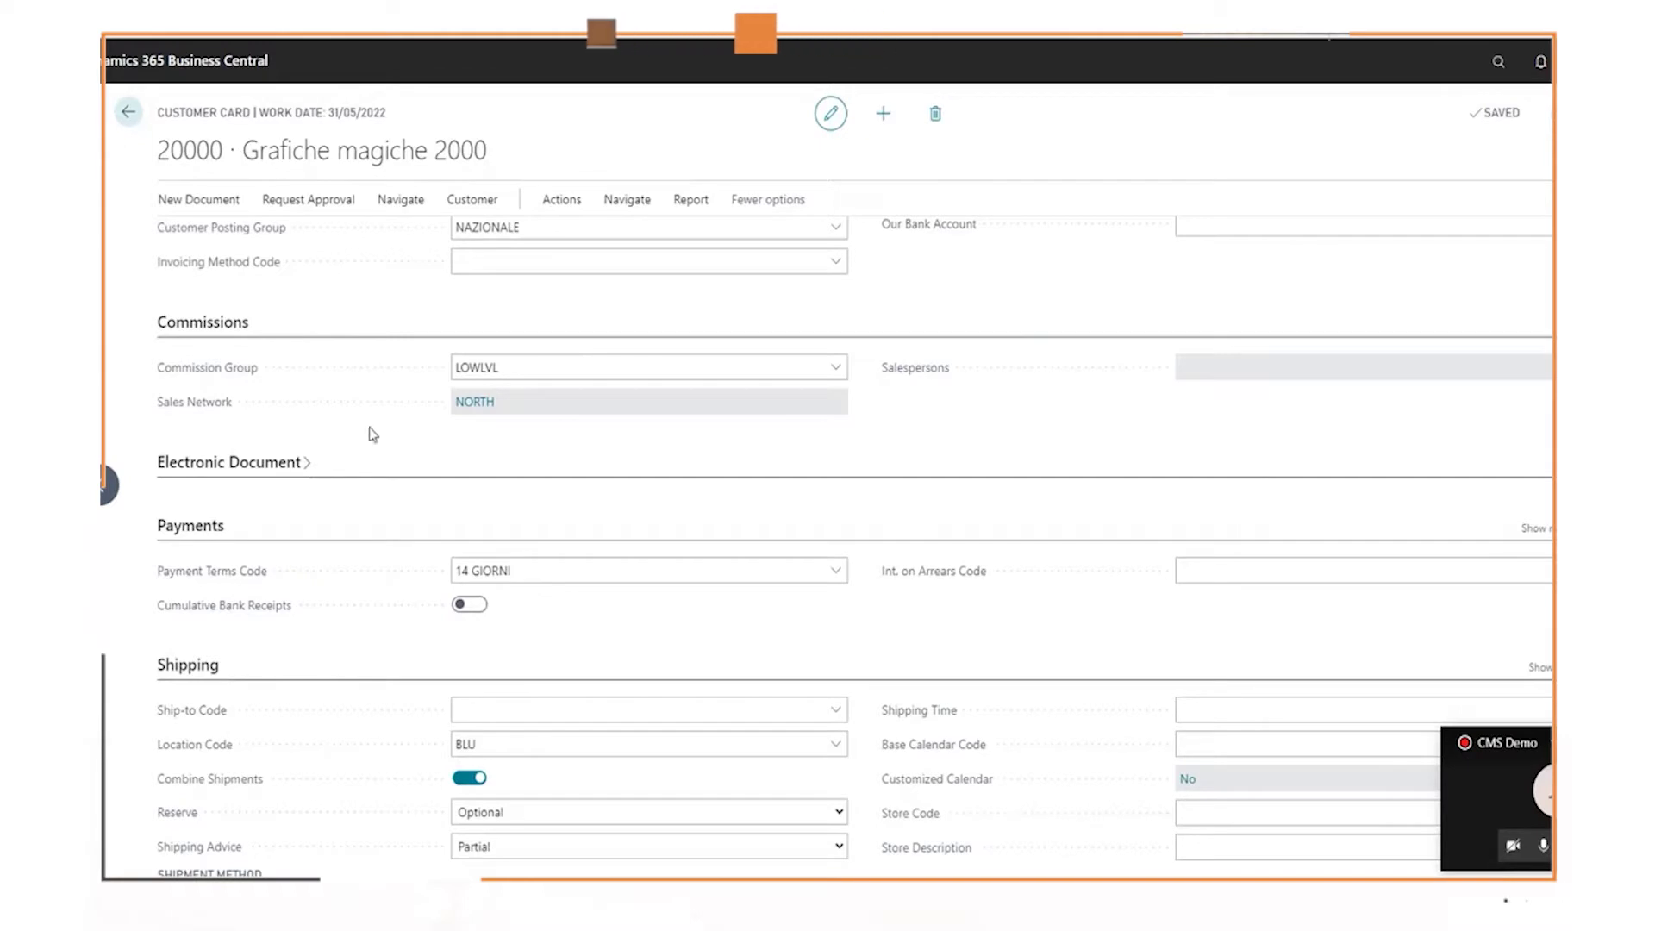
scroll(526, 466, "up", 1)
scroll(526, 467, "up", 1)
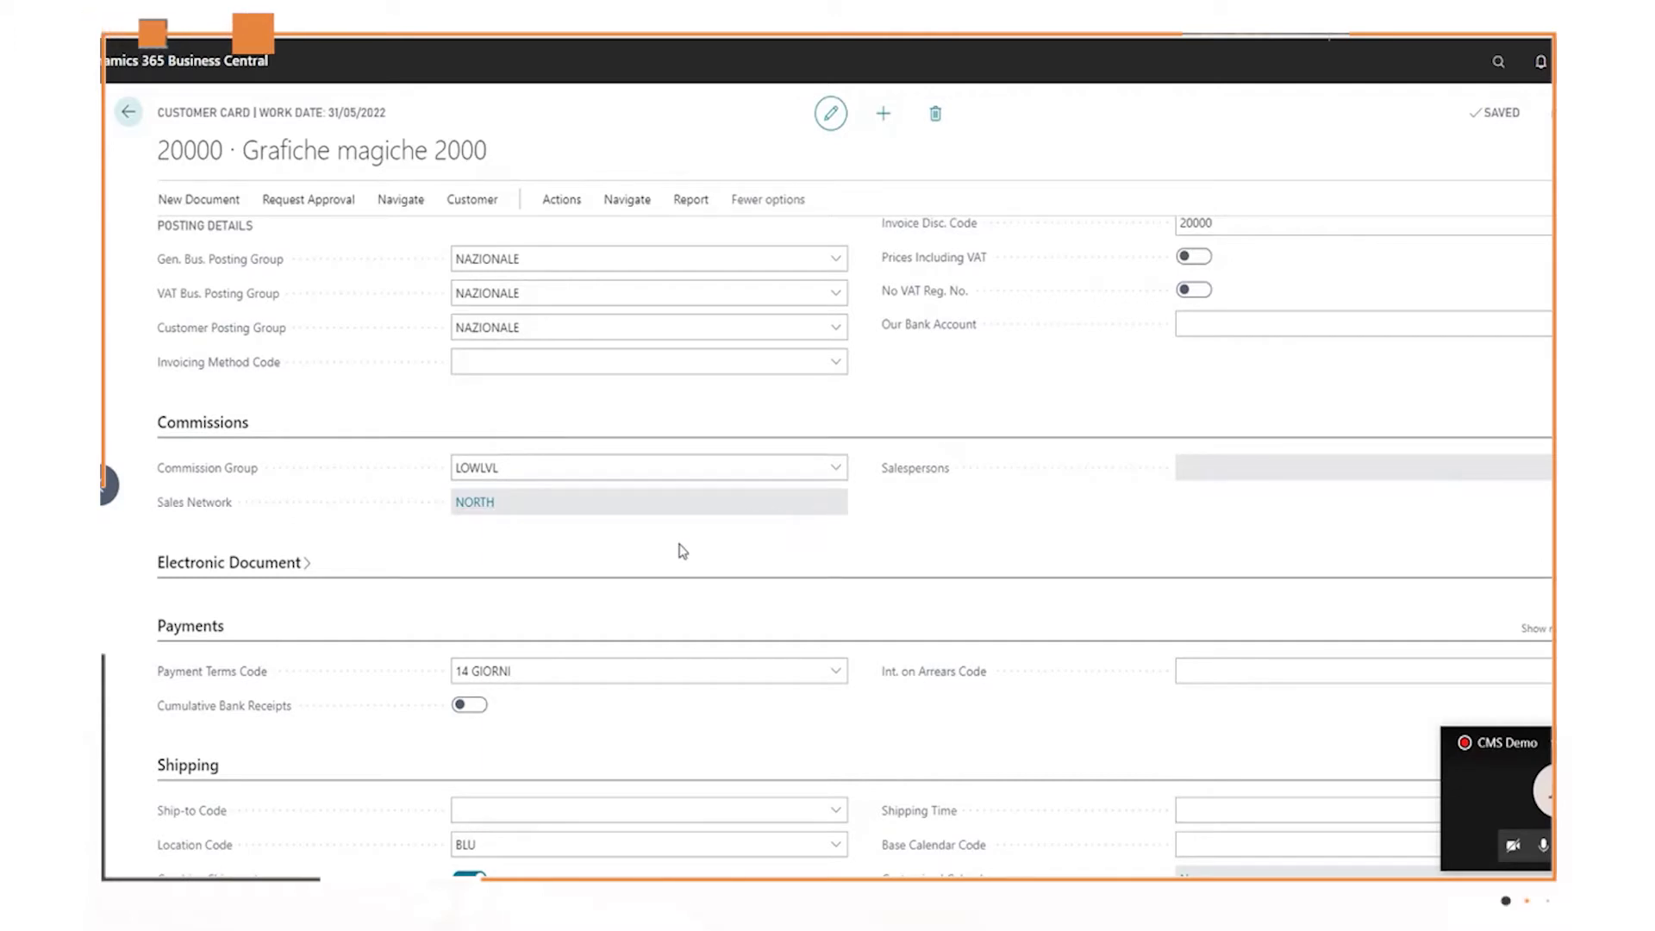
- Create a new sales invoice for the customer Grafiche magiche 2000
key("alt+q")
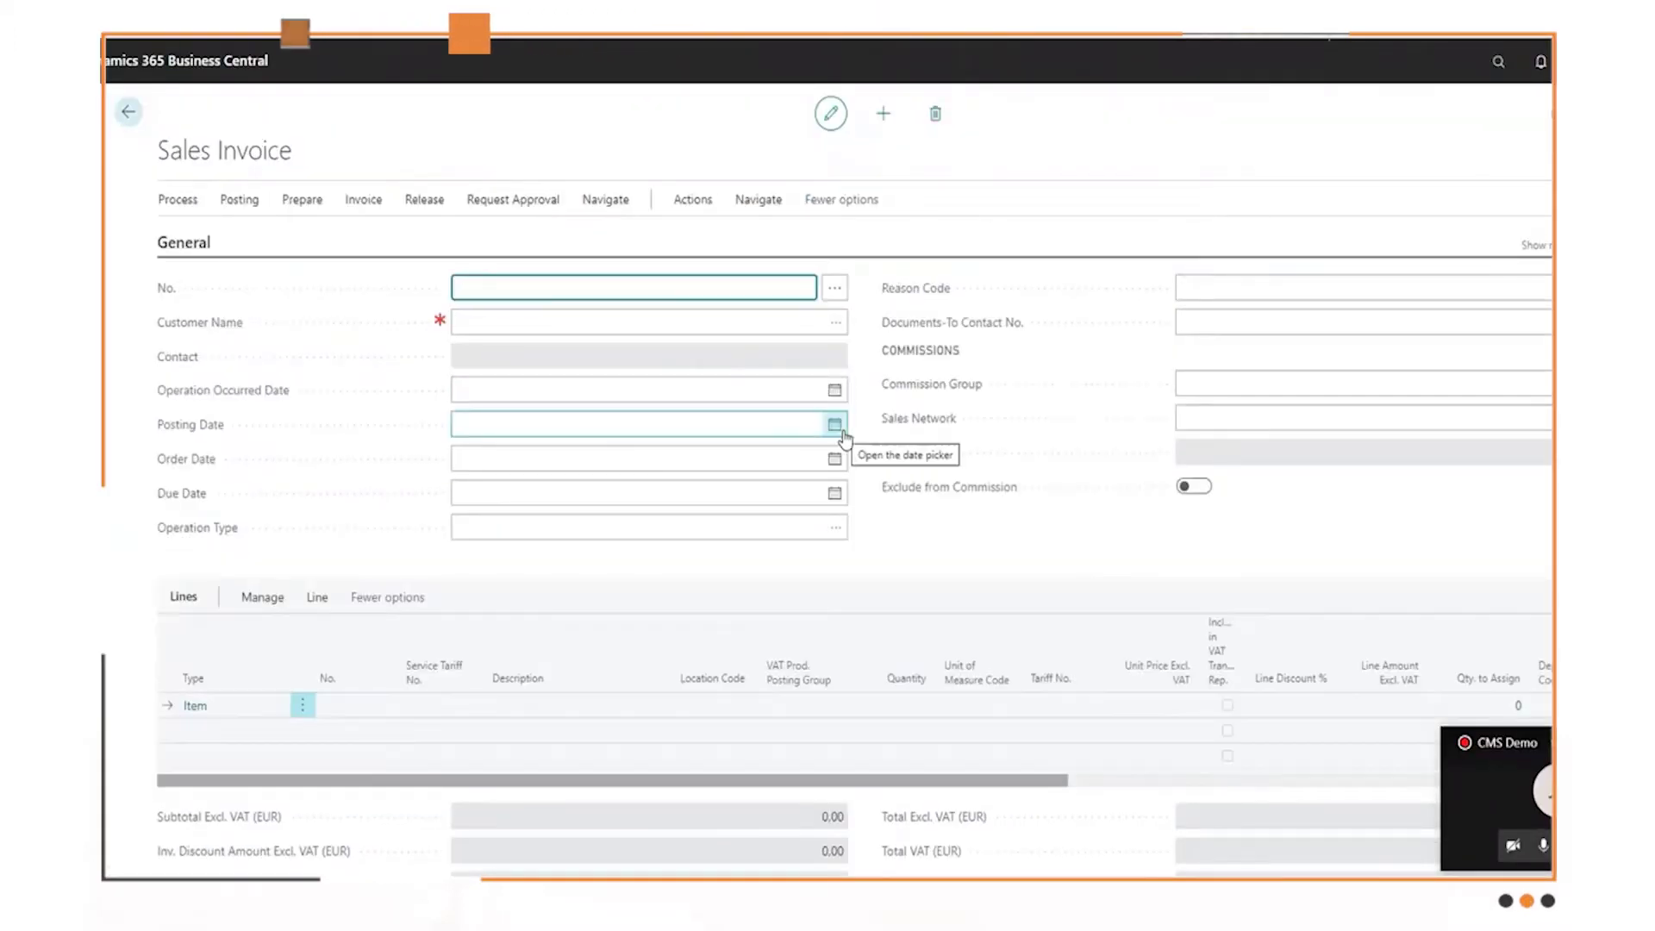
left_click(522, 323)
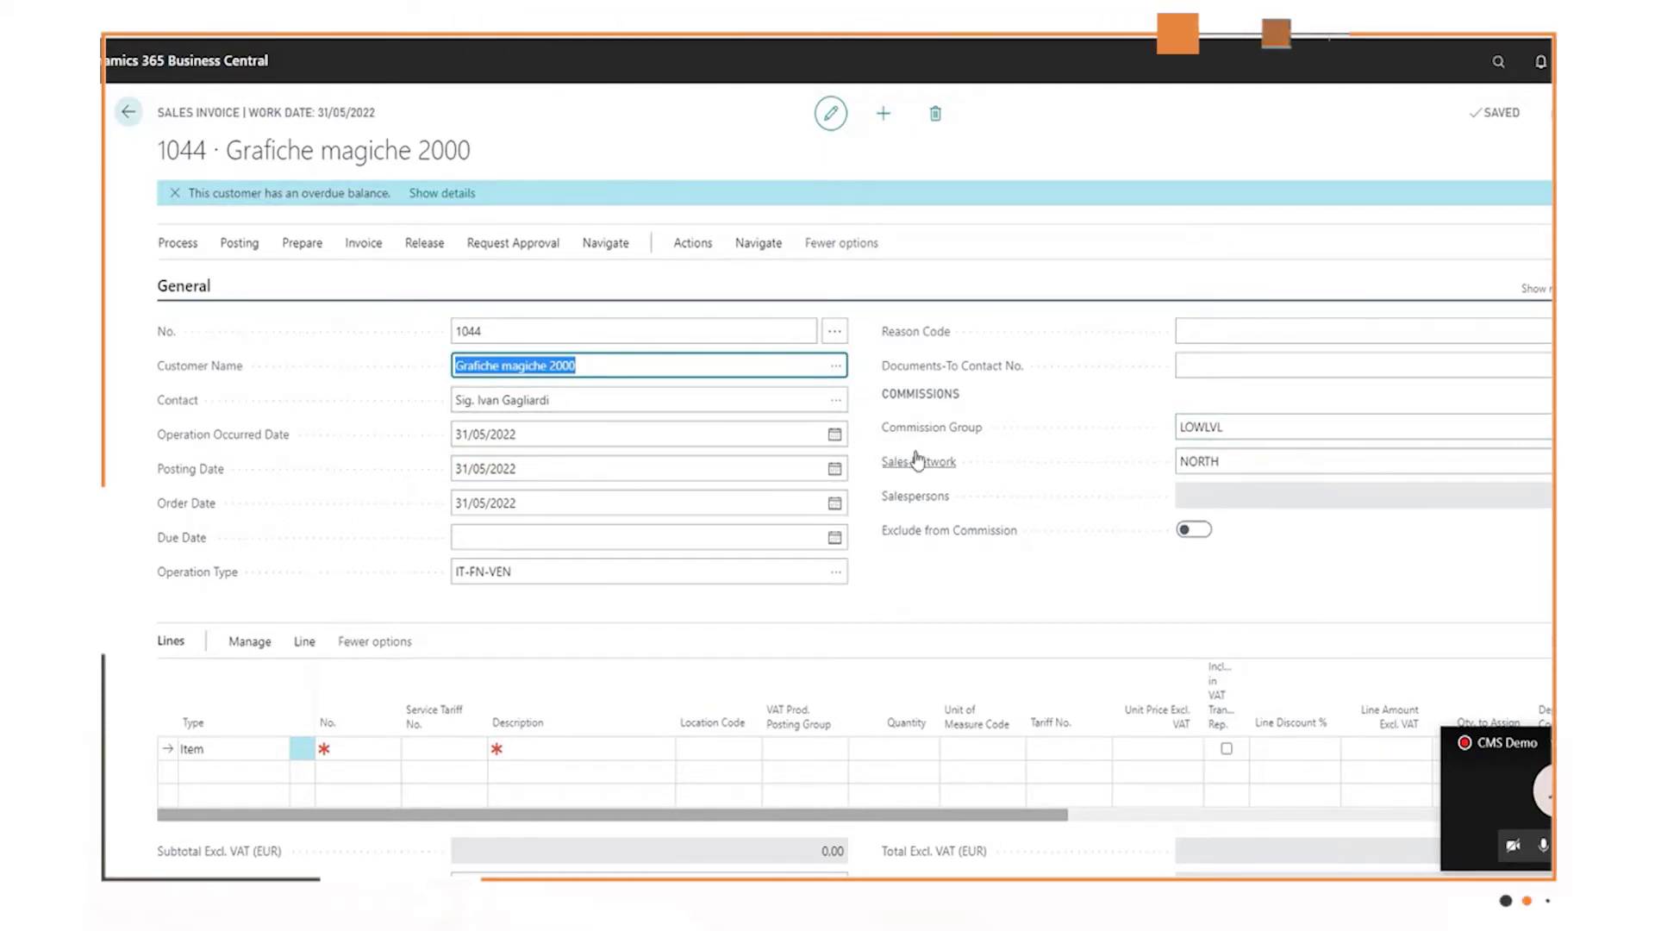
- Look up the commission group and sales network choices in the invoice header, keeping the current assignments
mouse_move(889, 442)
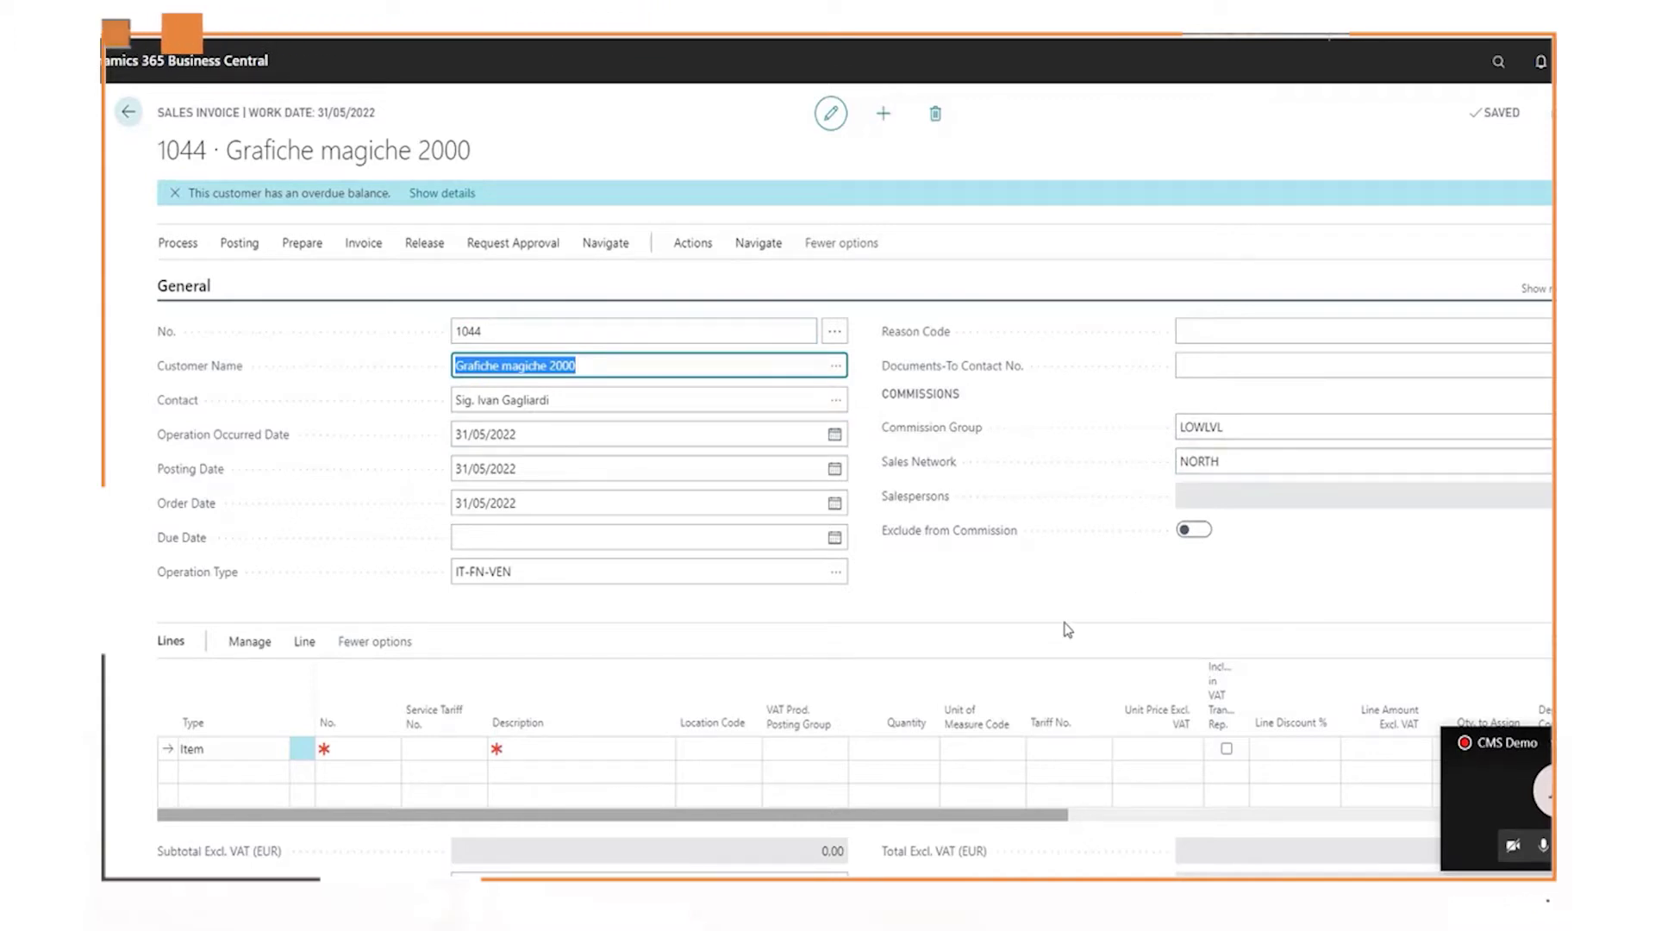
scroll(1055, 528, "down", 1)
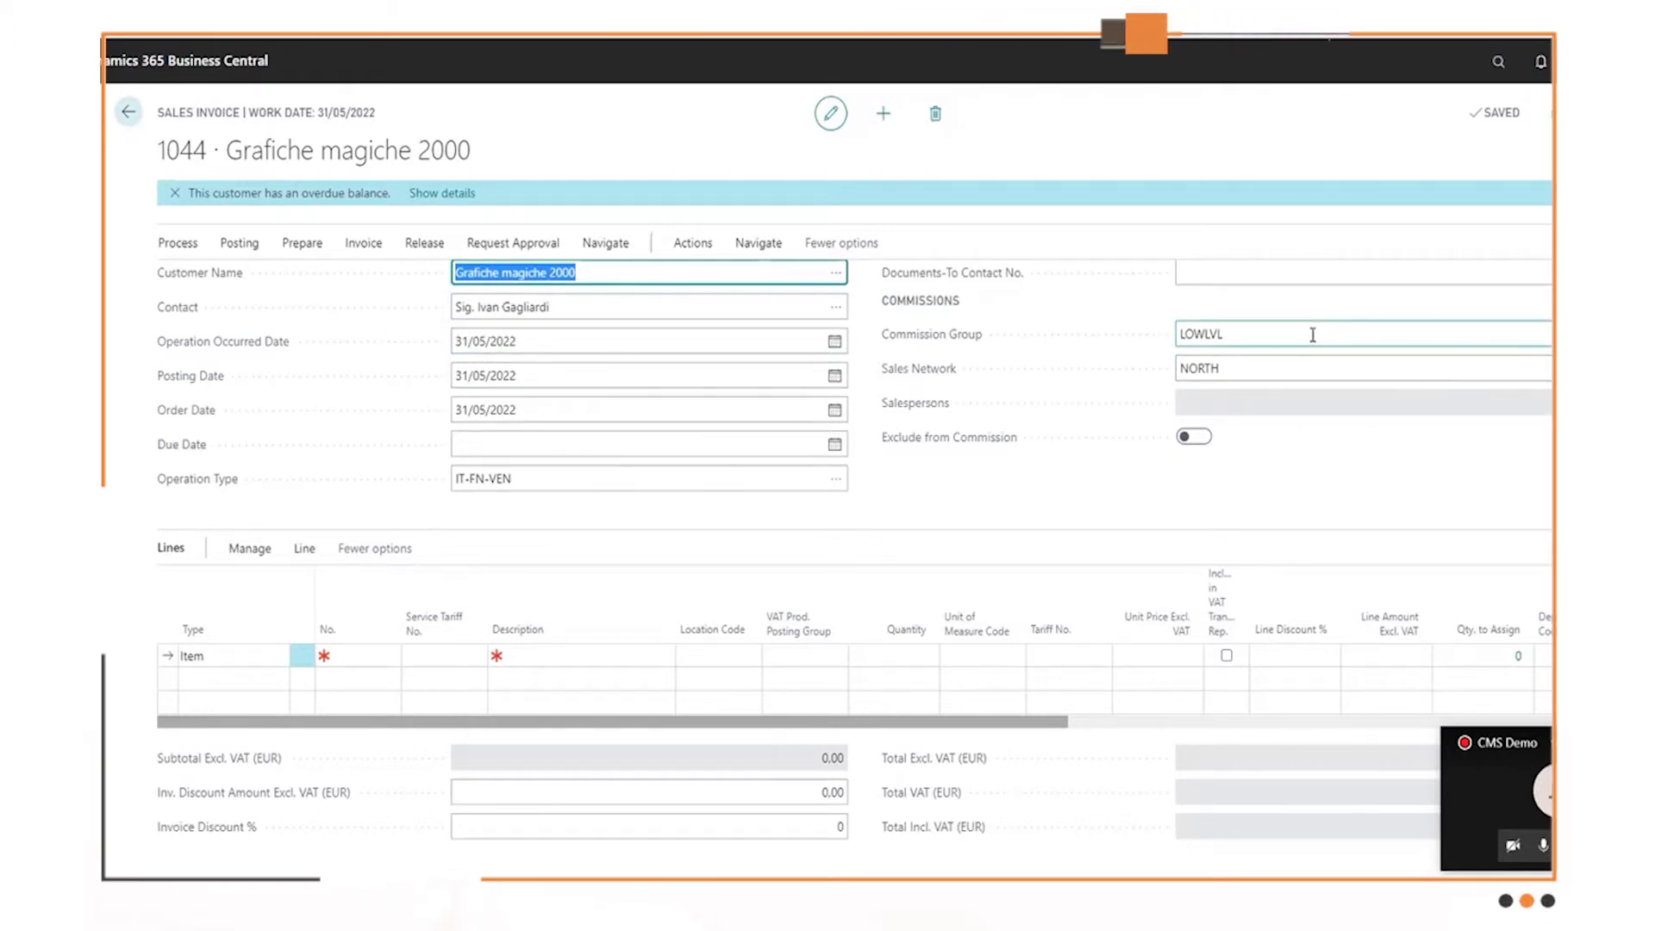
left_click(1530, 325)
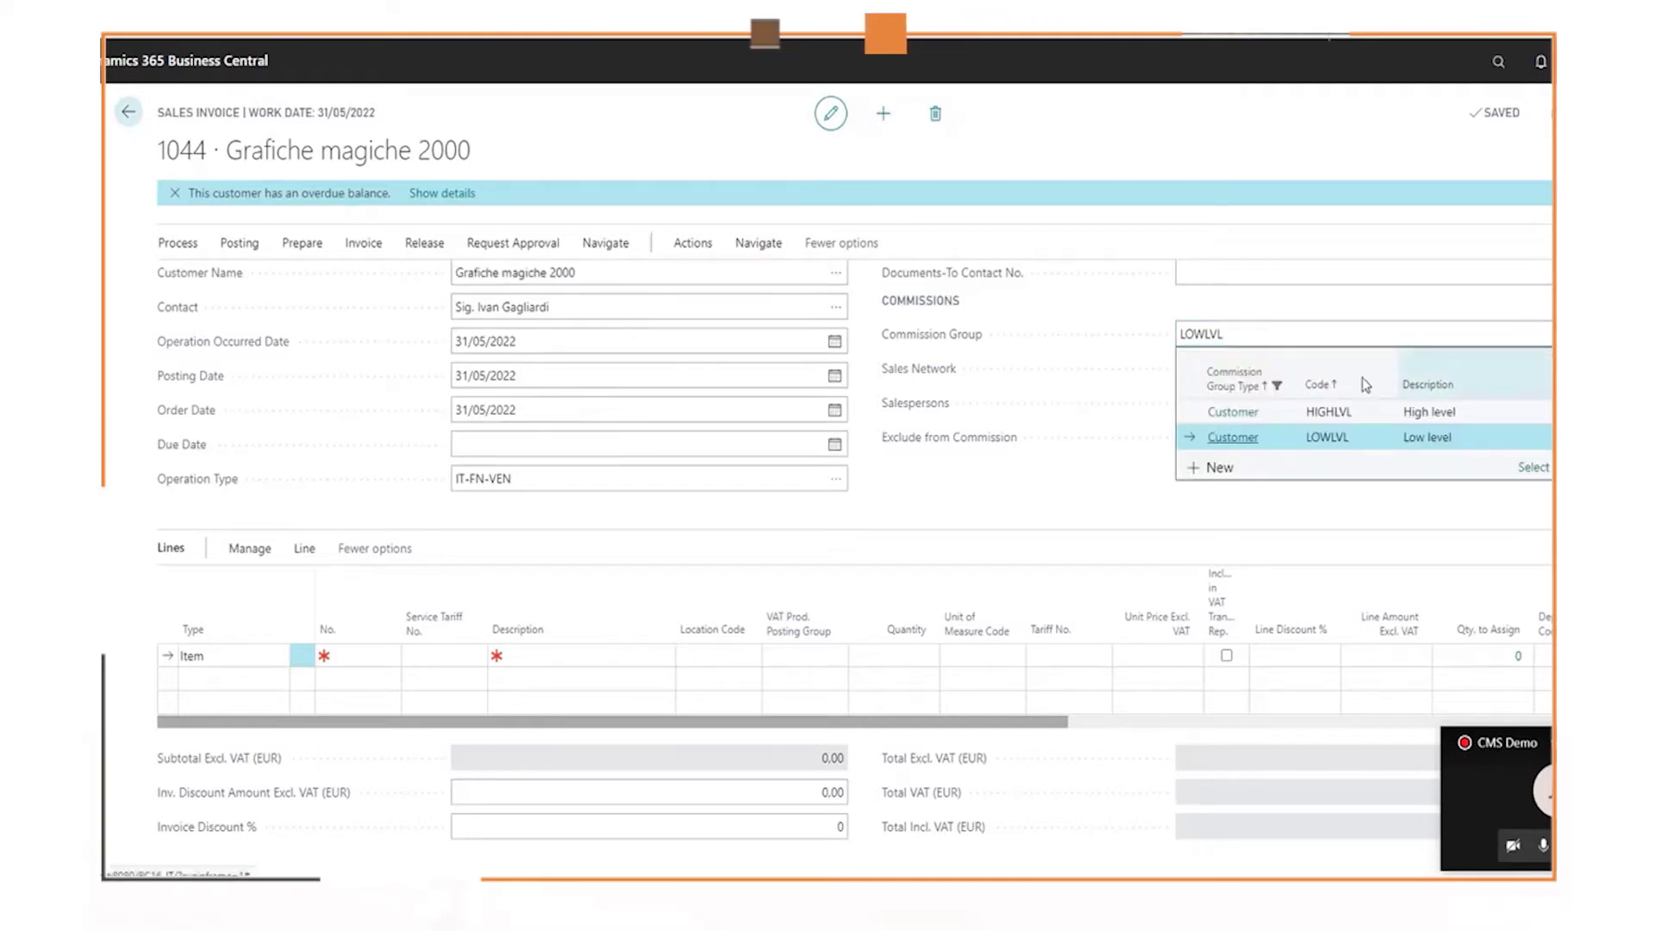
key("Tab")
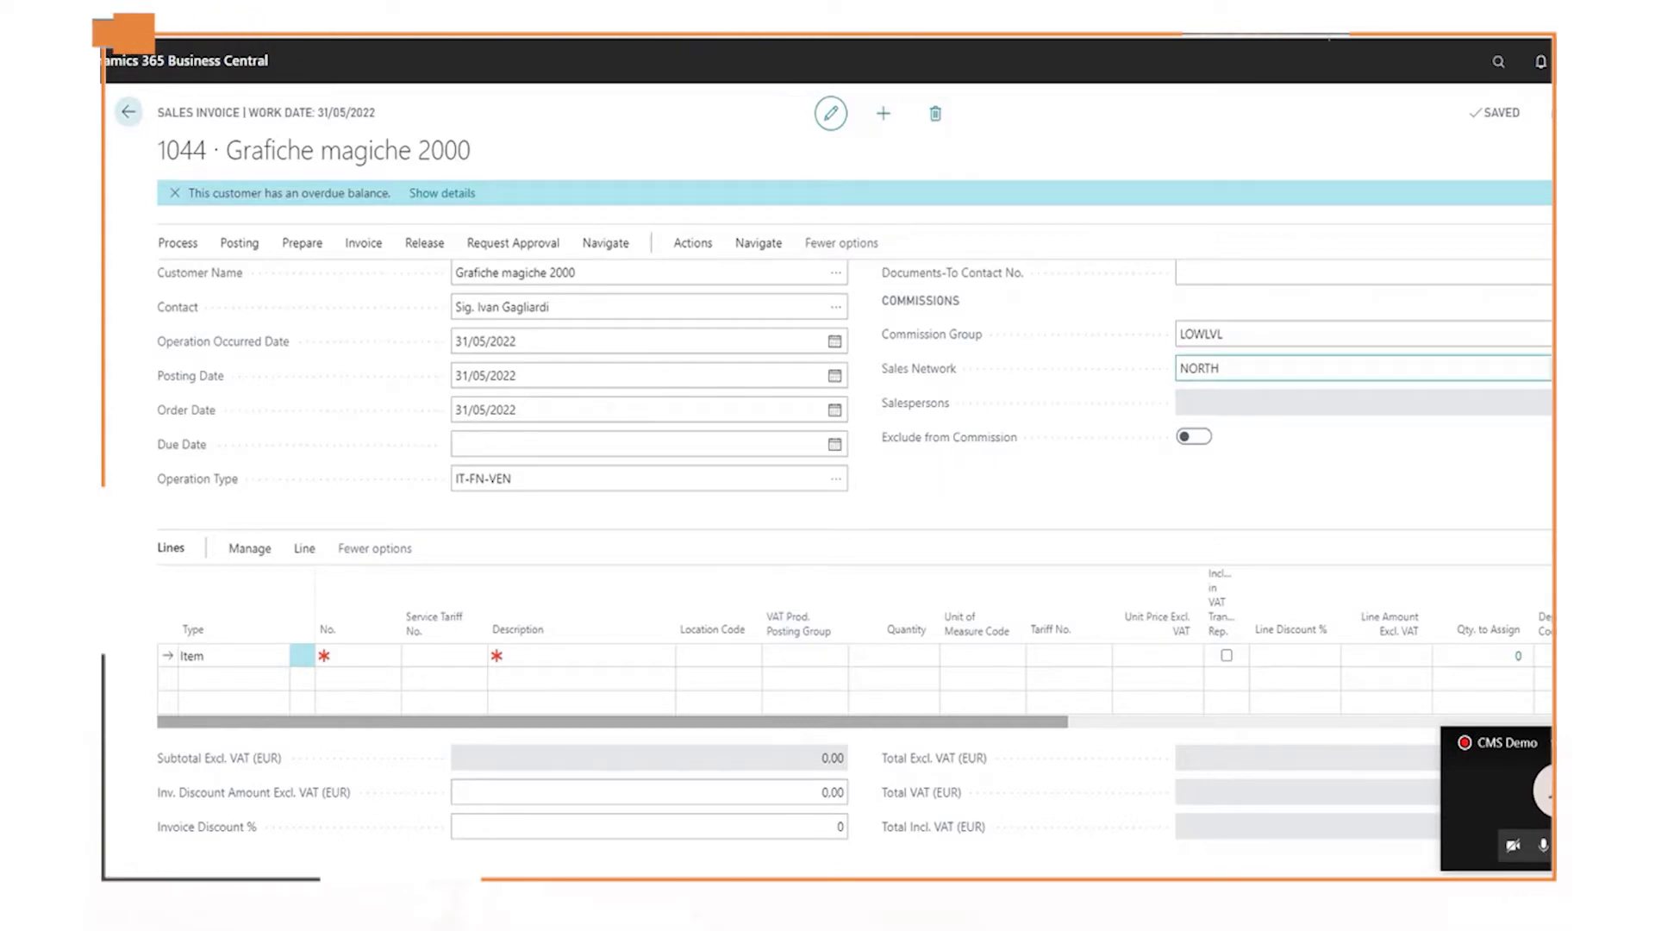
key("alt+Down")
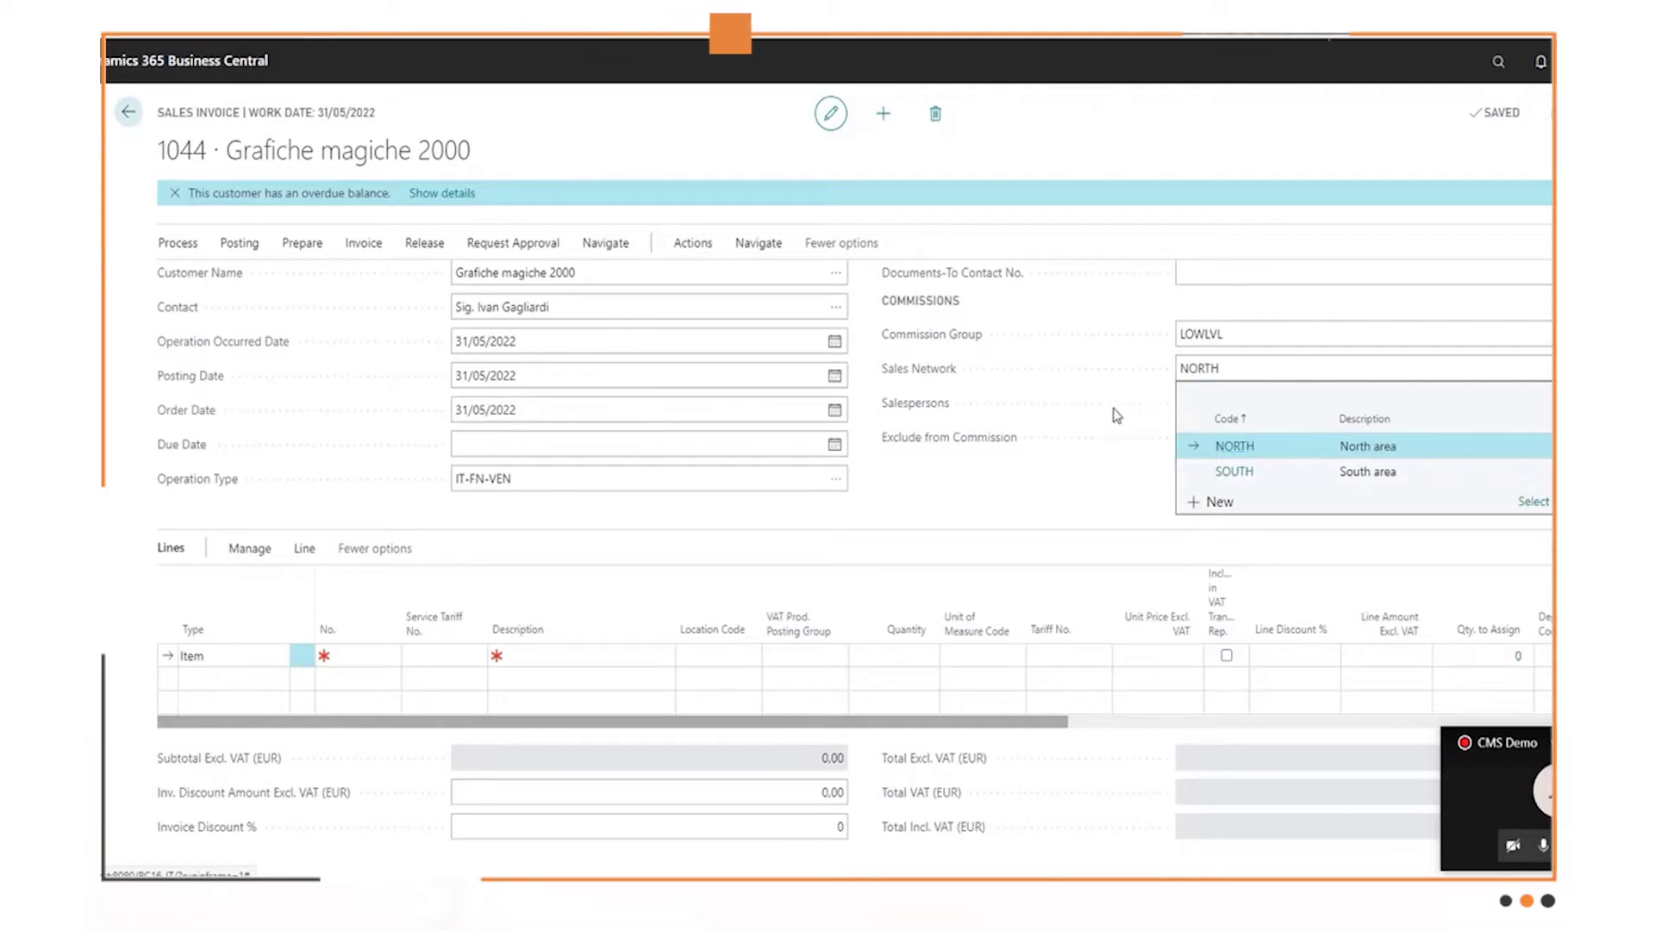
left_click(1011, 476)
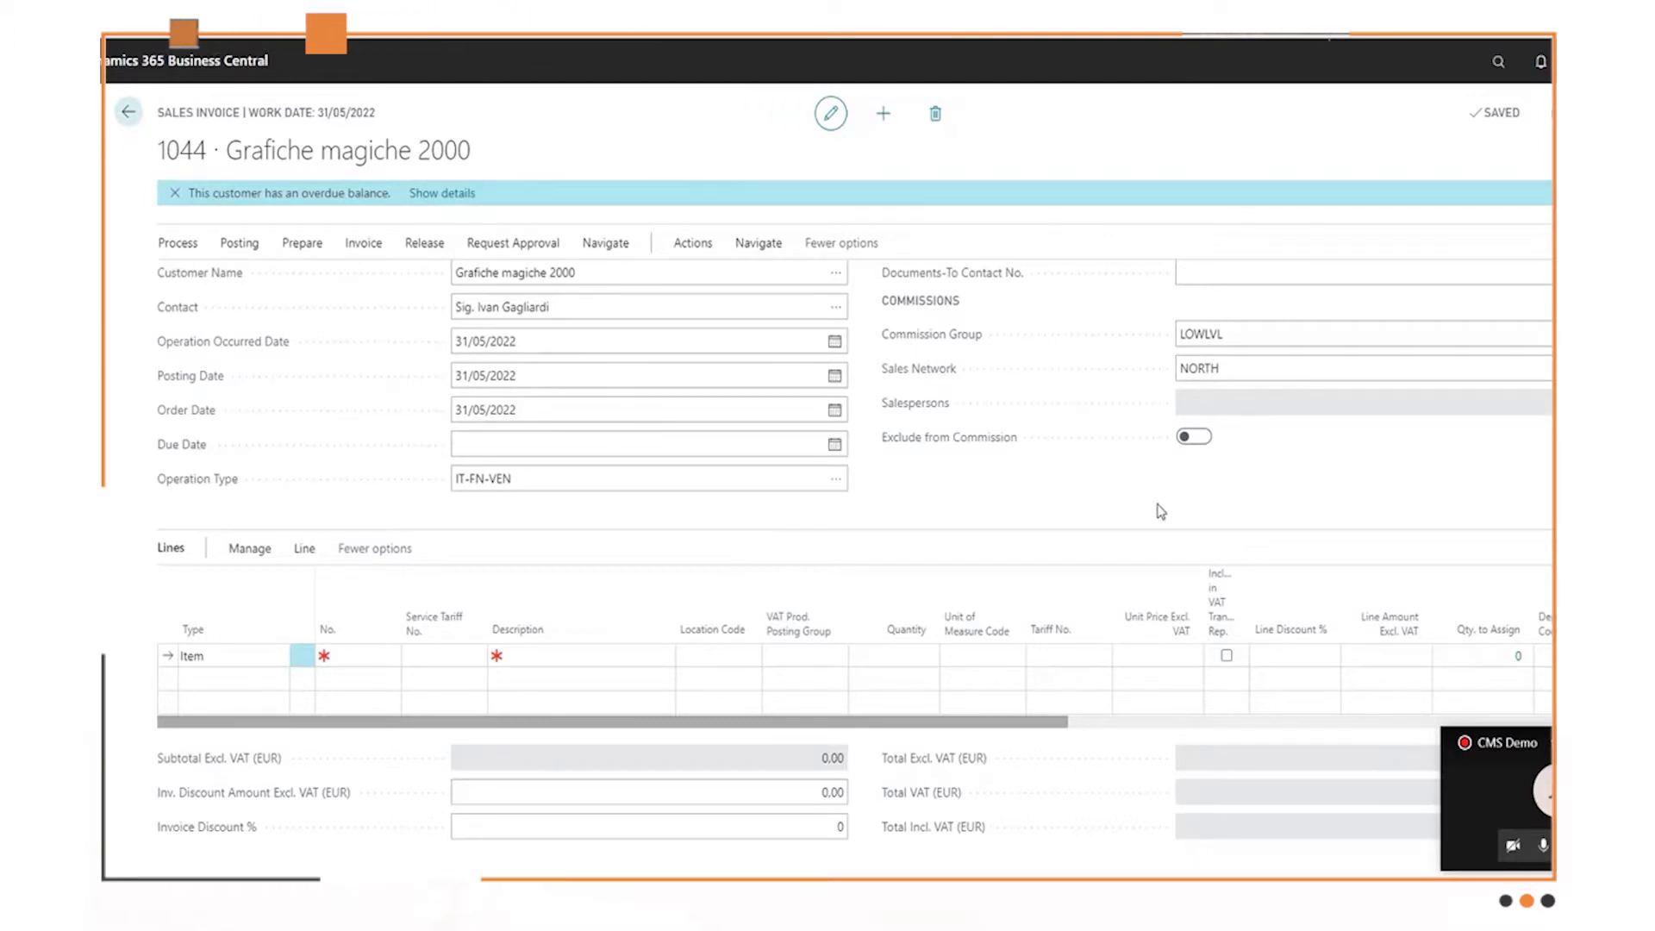
- Enter item 1000 (Bicicletta) with quantity 1 on the first invoice line
left_click(342, 651)
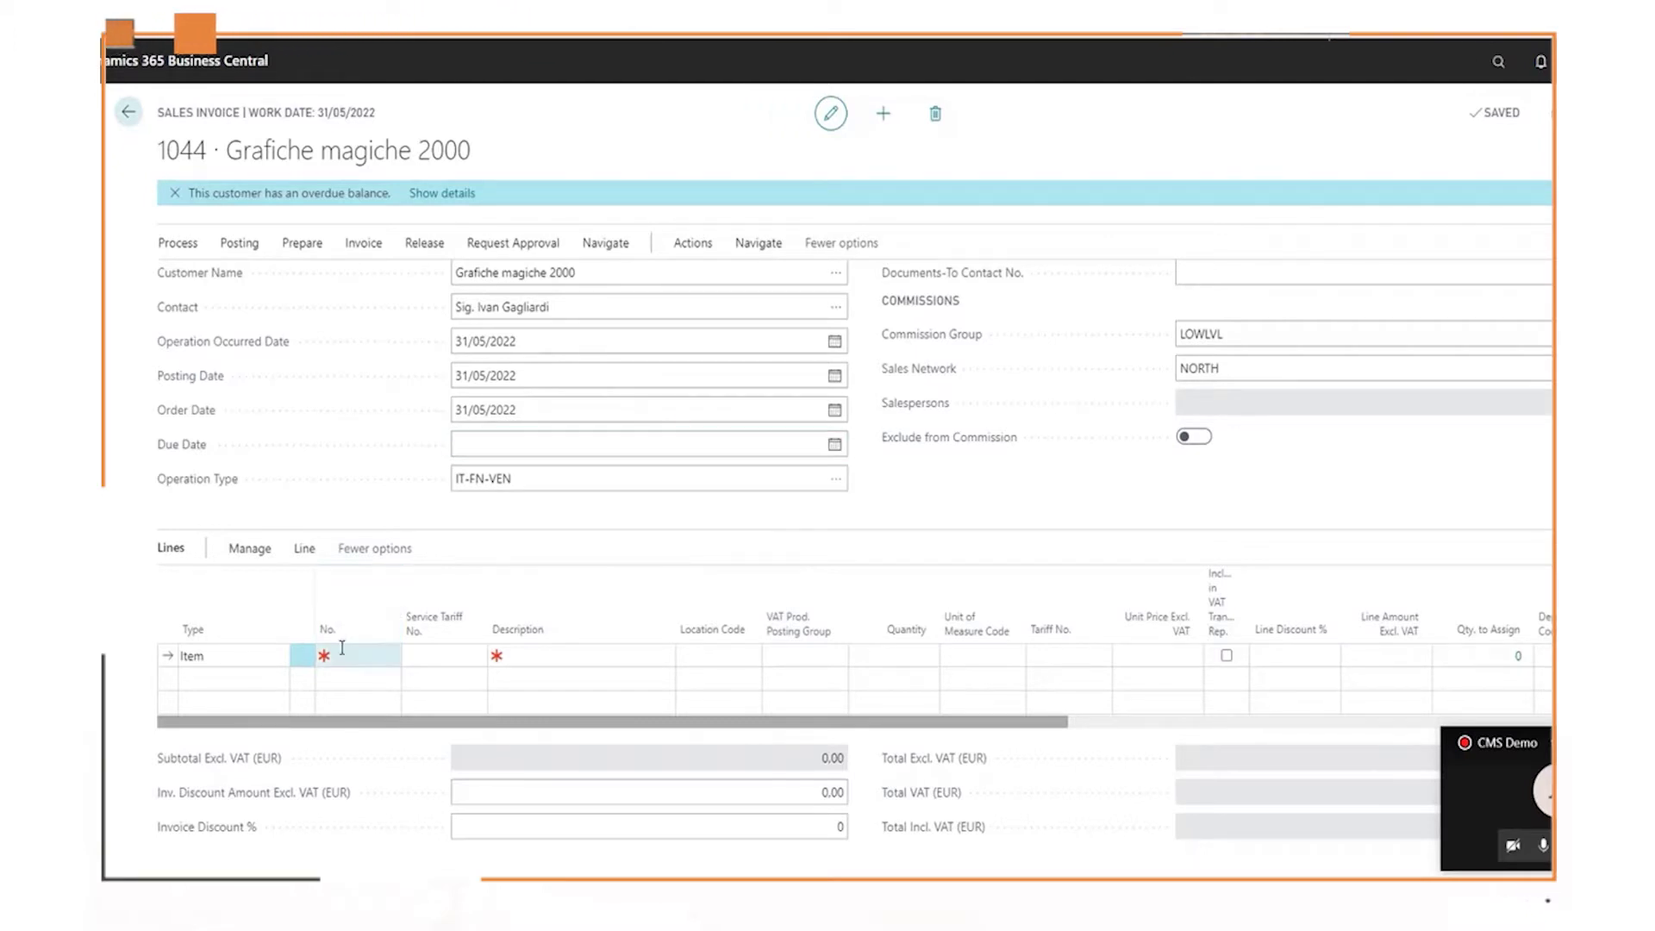
left_click(388, 657)
type("1000")
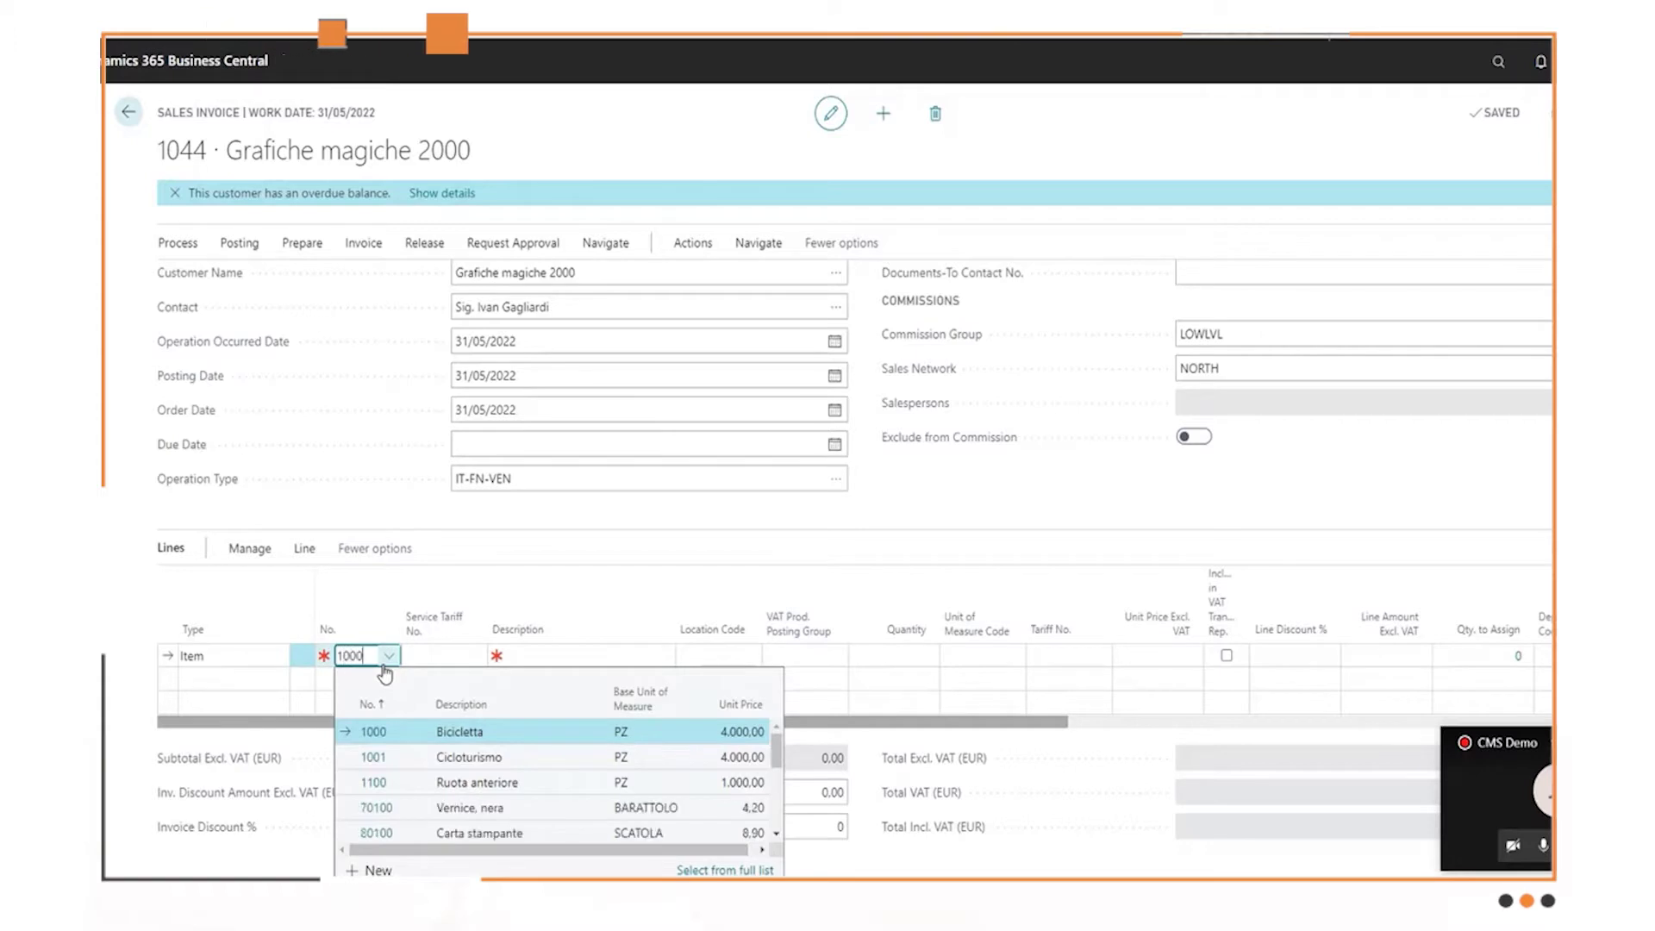
key("Tab")
key("Tab")
key("Tab")
key("Tab")
type("1")
key("Tab")
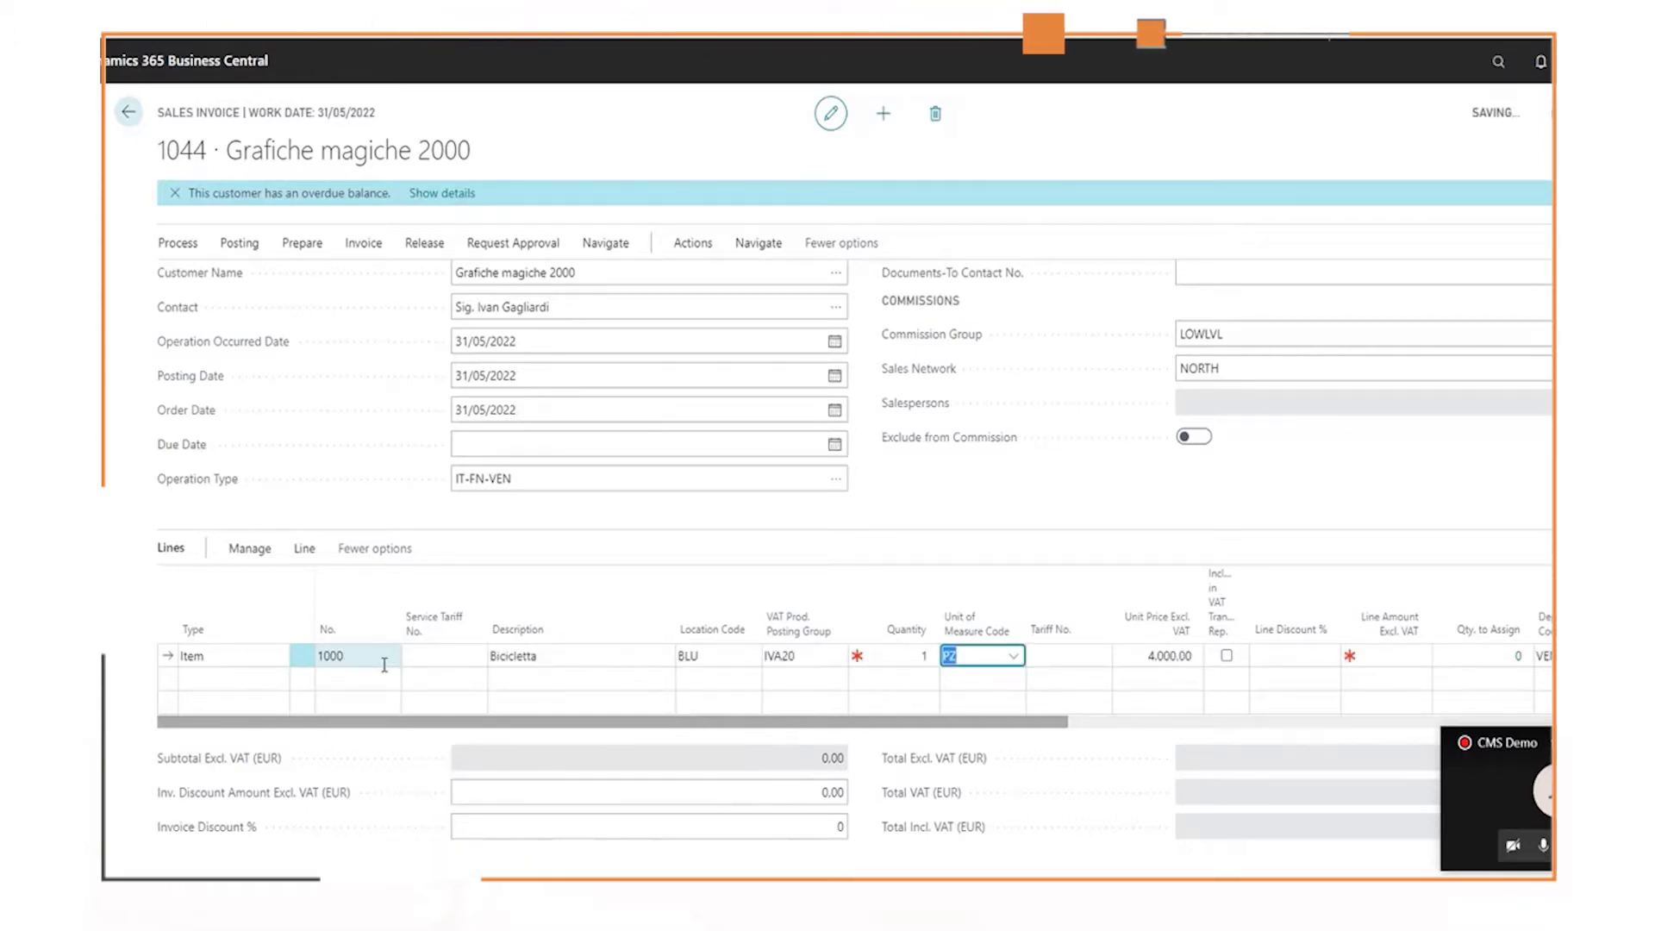
- Set the line discount of the Bicicletta line to 15%
key("Tab")
key("Tab")
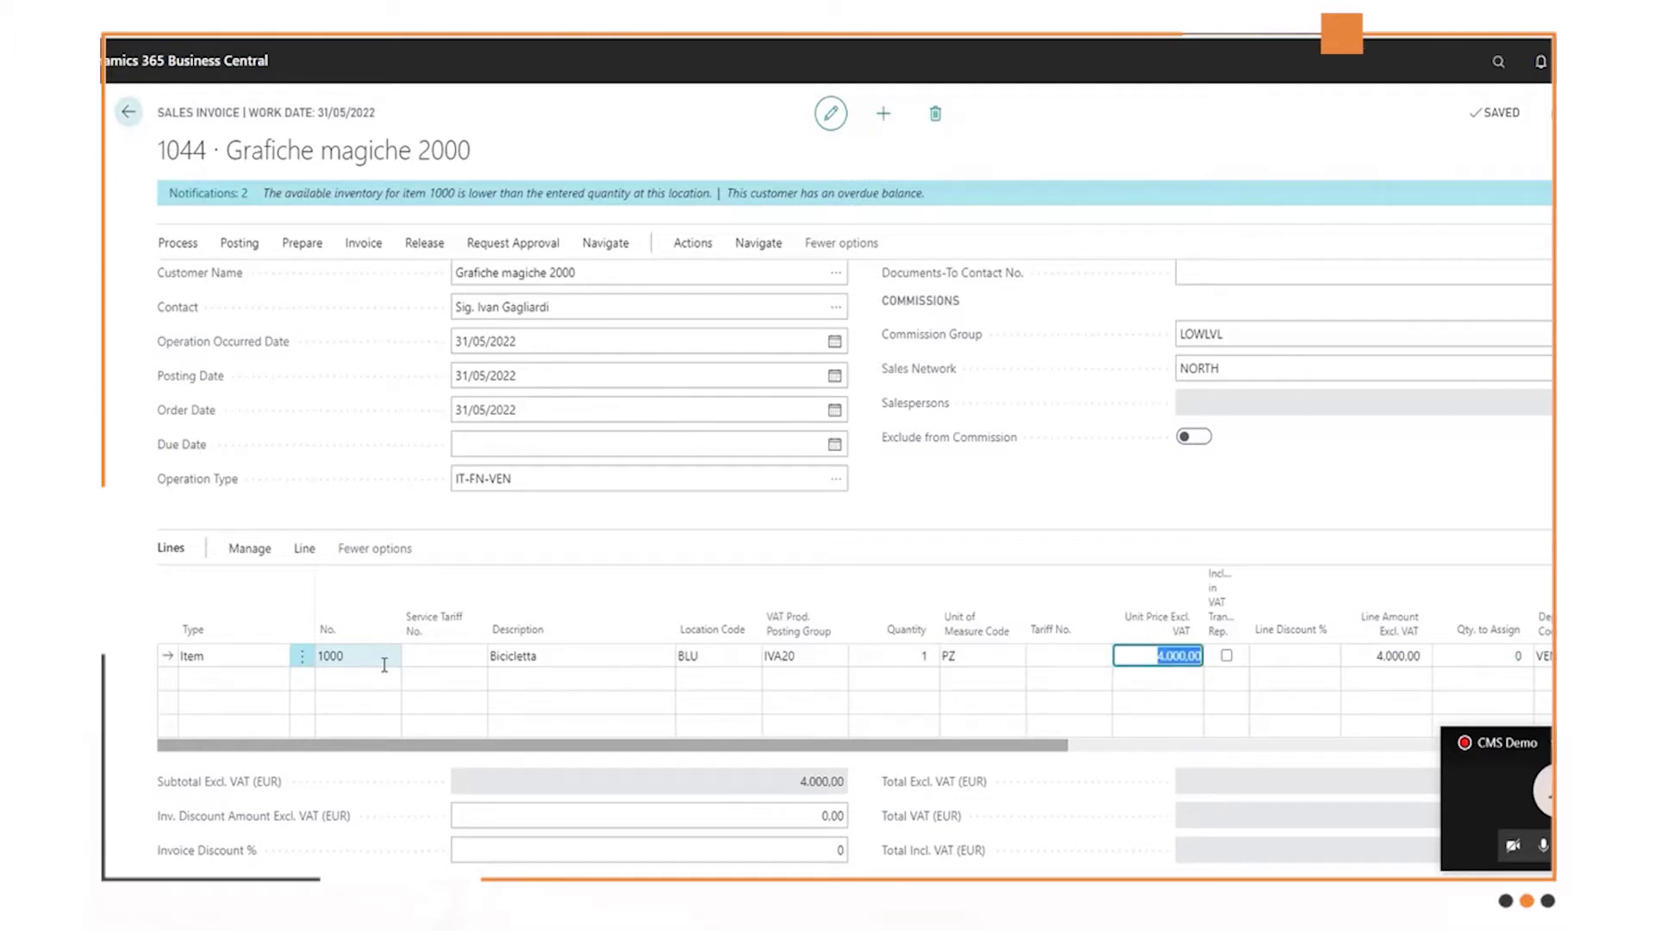
key("Tab")
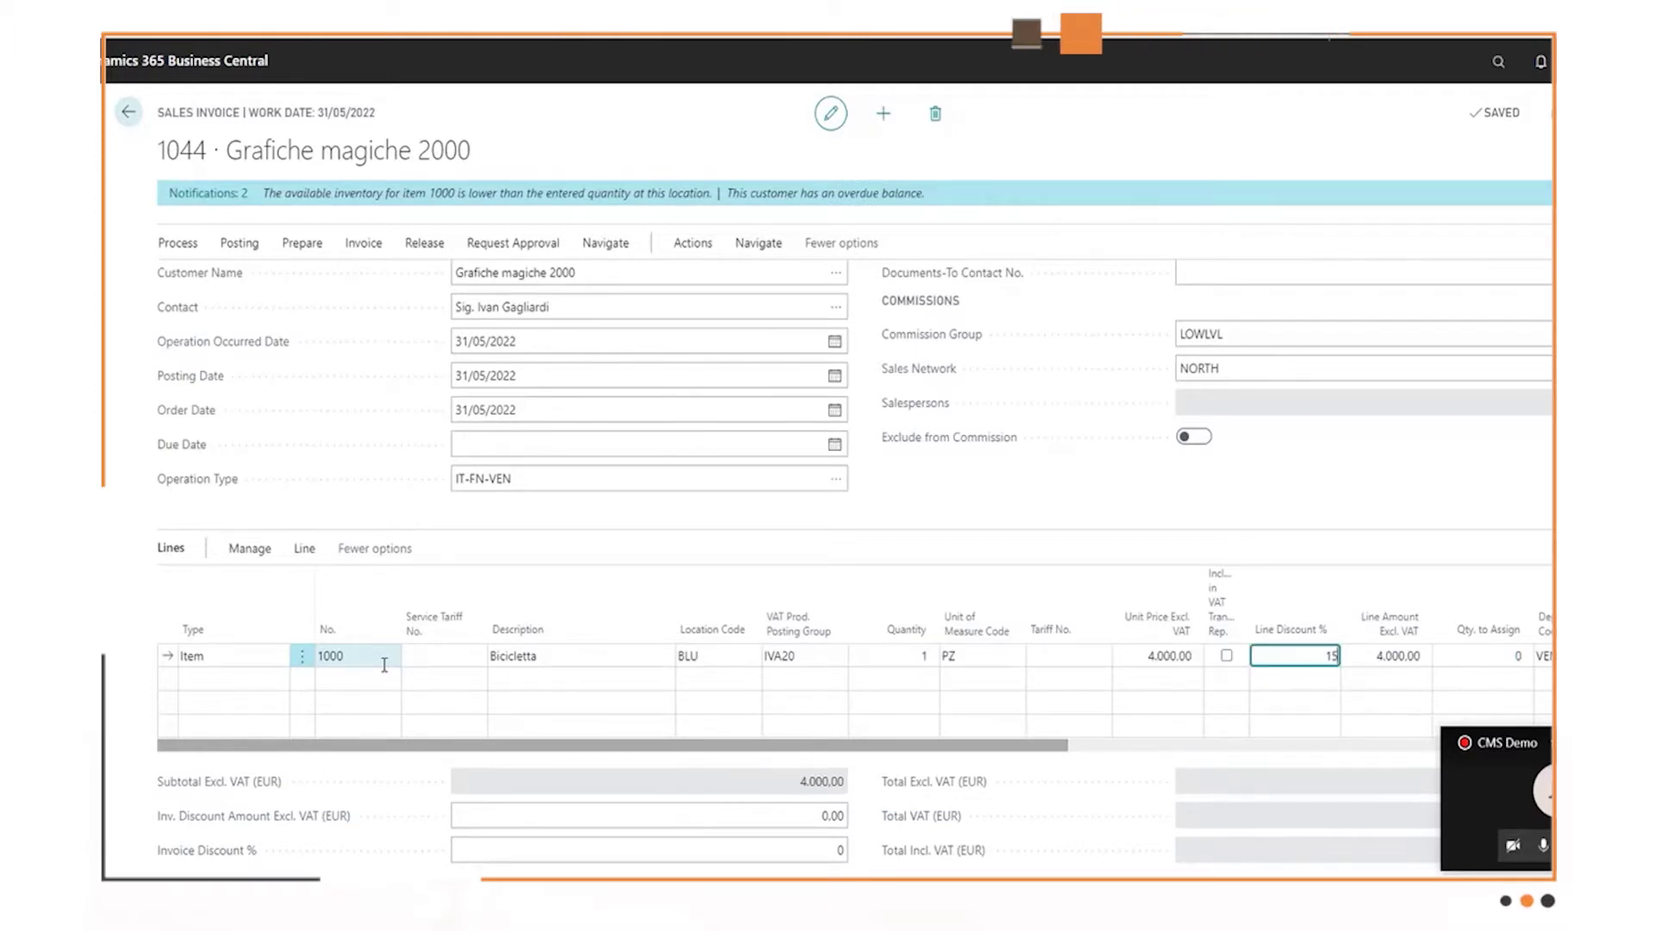
key("Tab")
key("Tab")
key("Tab")
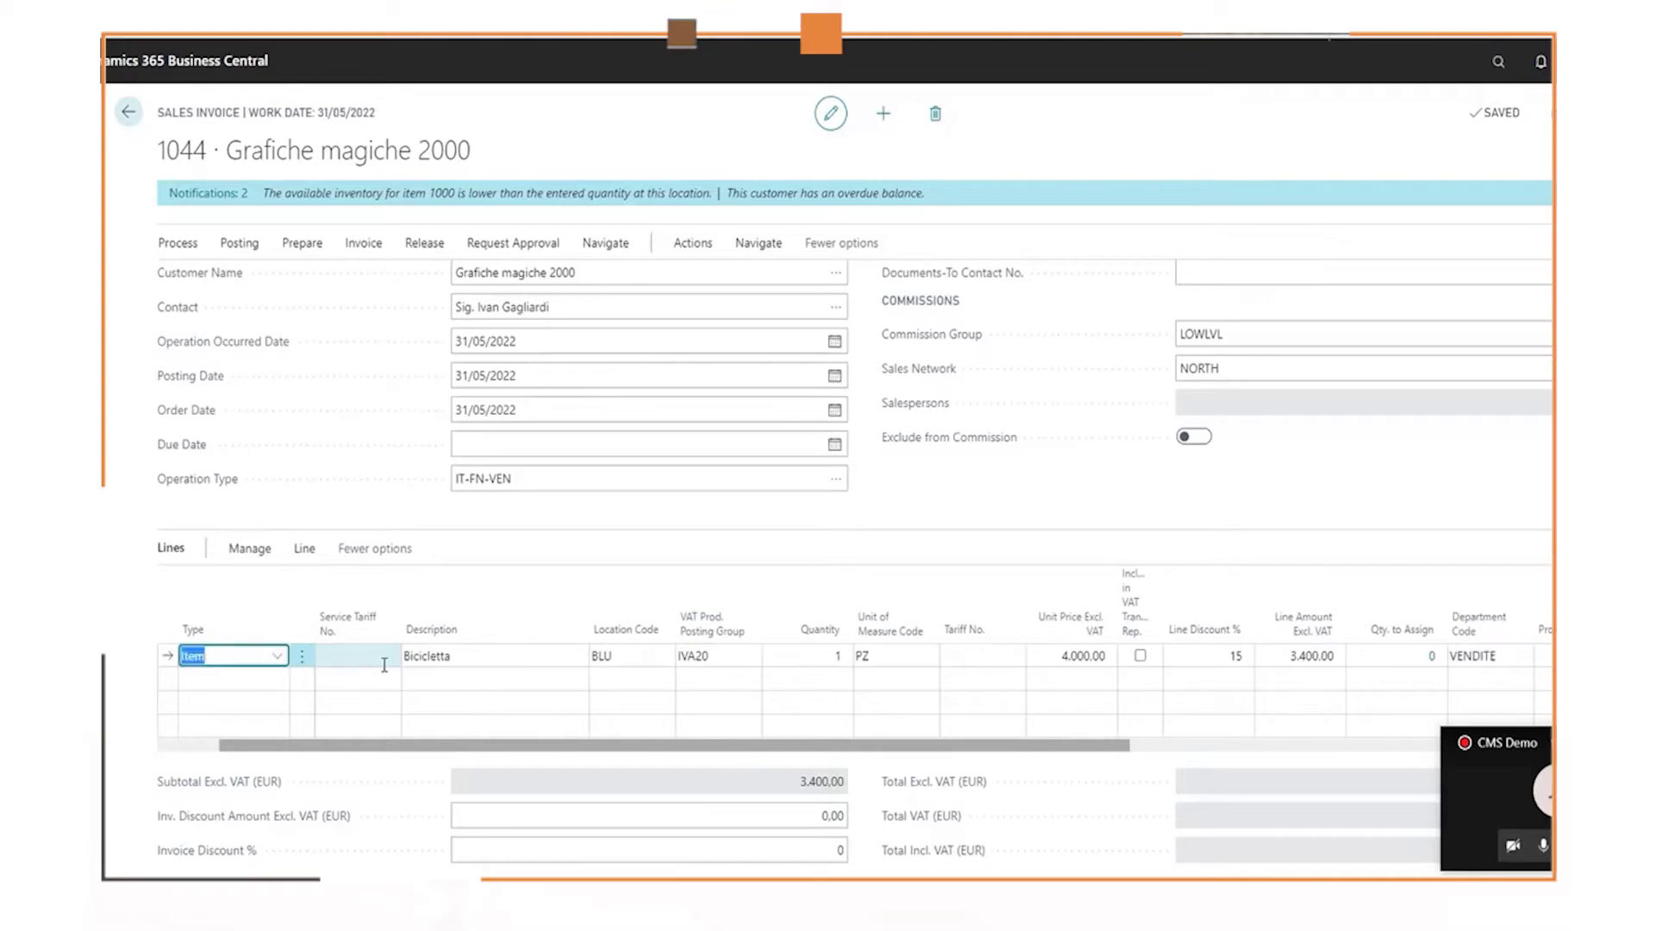
- Add a second invoice line for item 1001 (Cicloturismo) with quantity 1
key("Tab")
key("Tab")
key("shift+Tab")
type("1001")
key("Tab")
key("Tab")
key("Tab")
key("Tab")
type("1")
key("Tab")
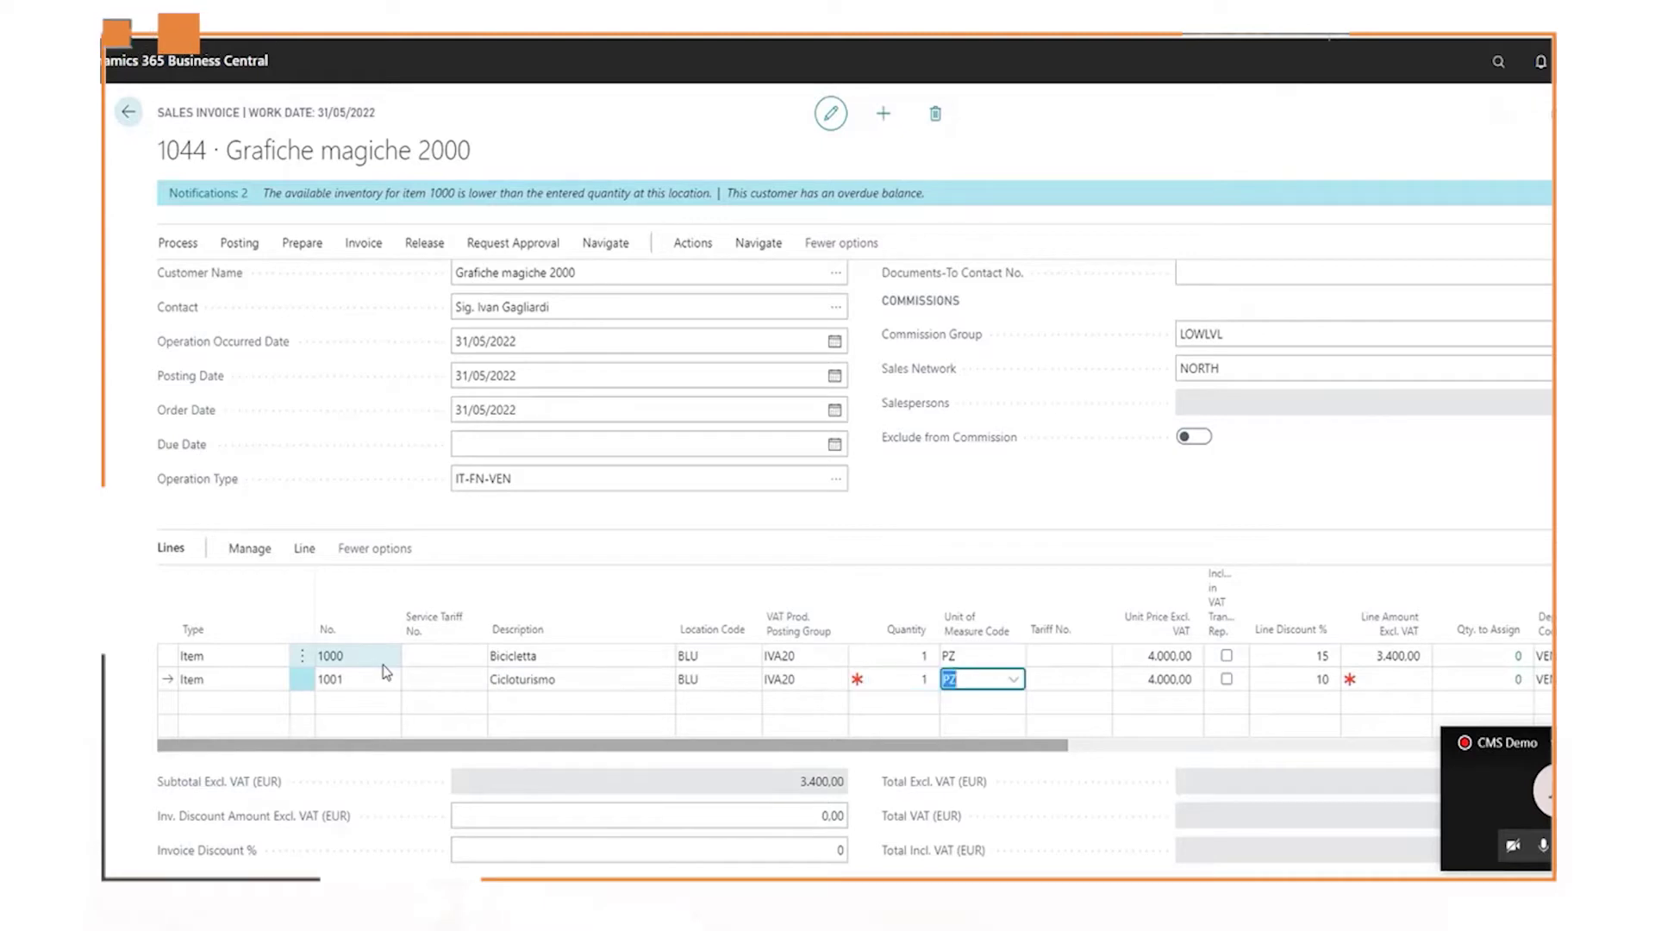
- Clear the line discount of the Cicloturismo line
key("Tab")
key("Tab")
key("Tab")
key("Tab")
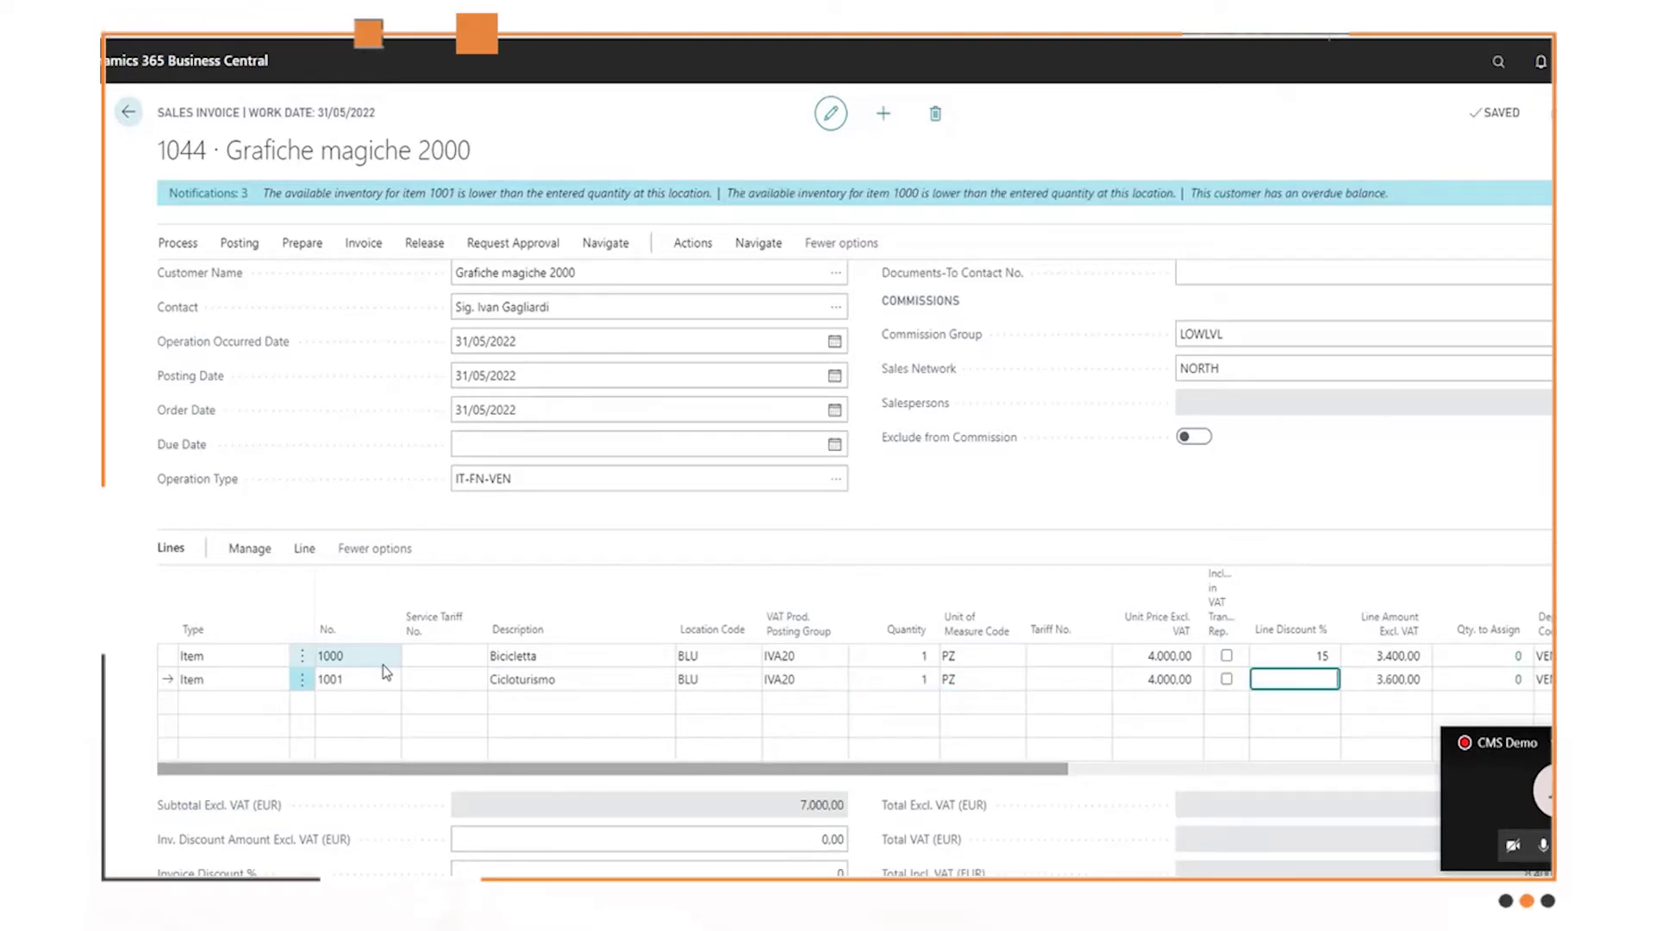
key("Delete")
key("Tab")
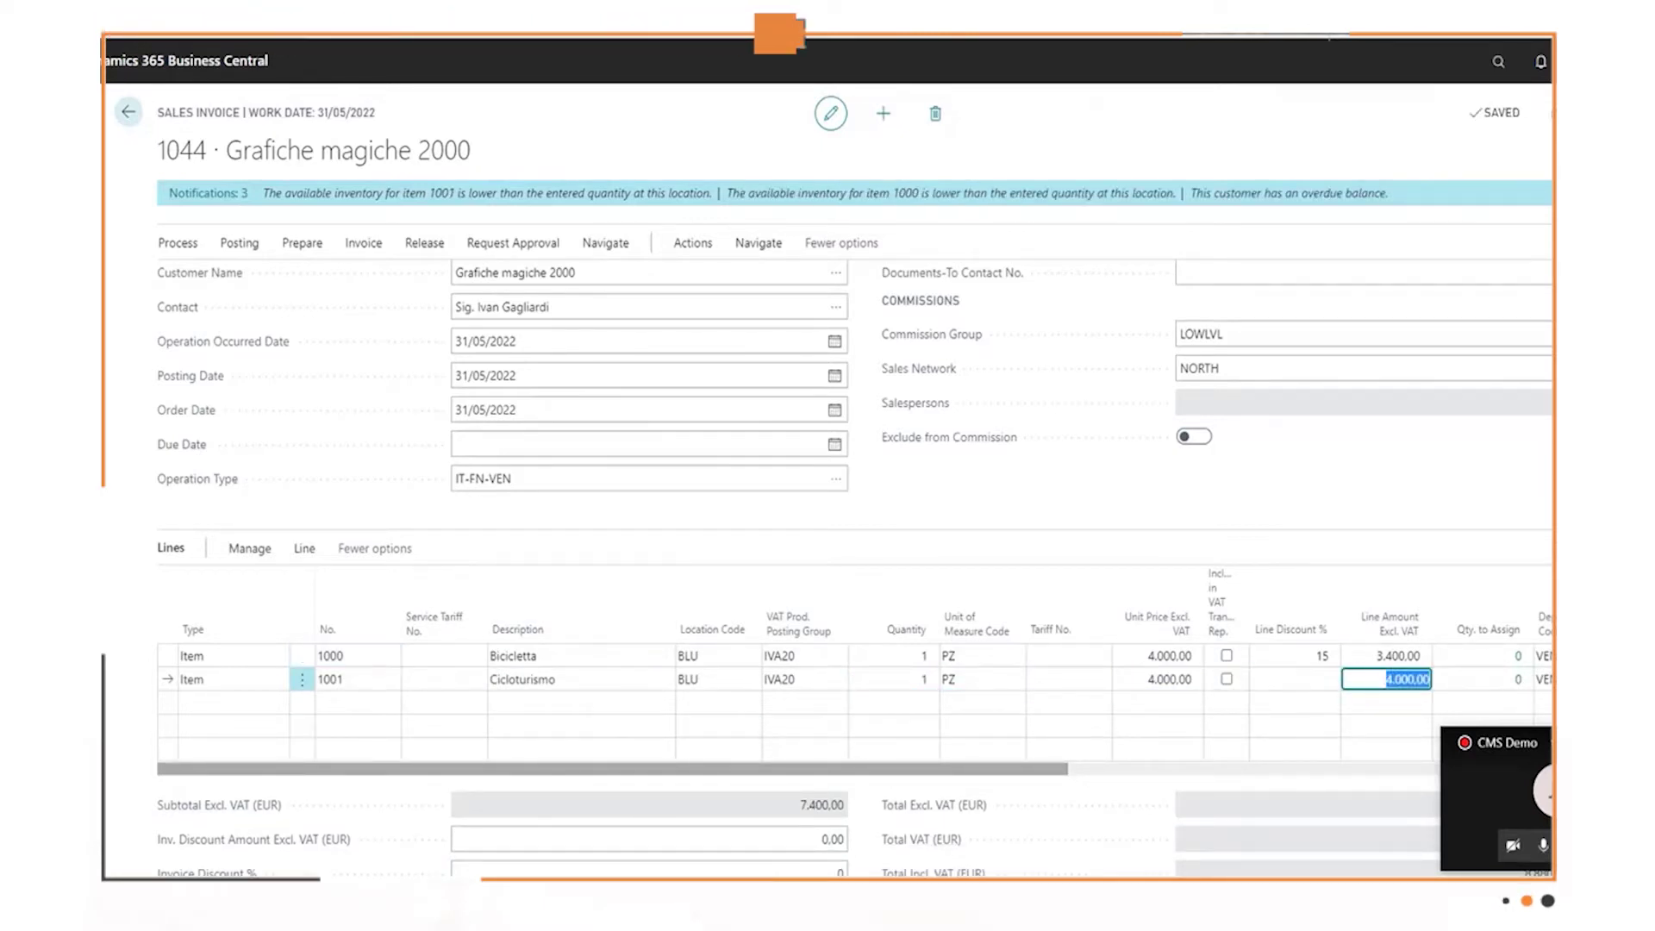
- Examine the customer and product commission group codes on the invoice lines and the product groups available for the Cicloturismo line
key("Tab")
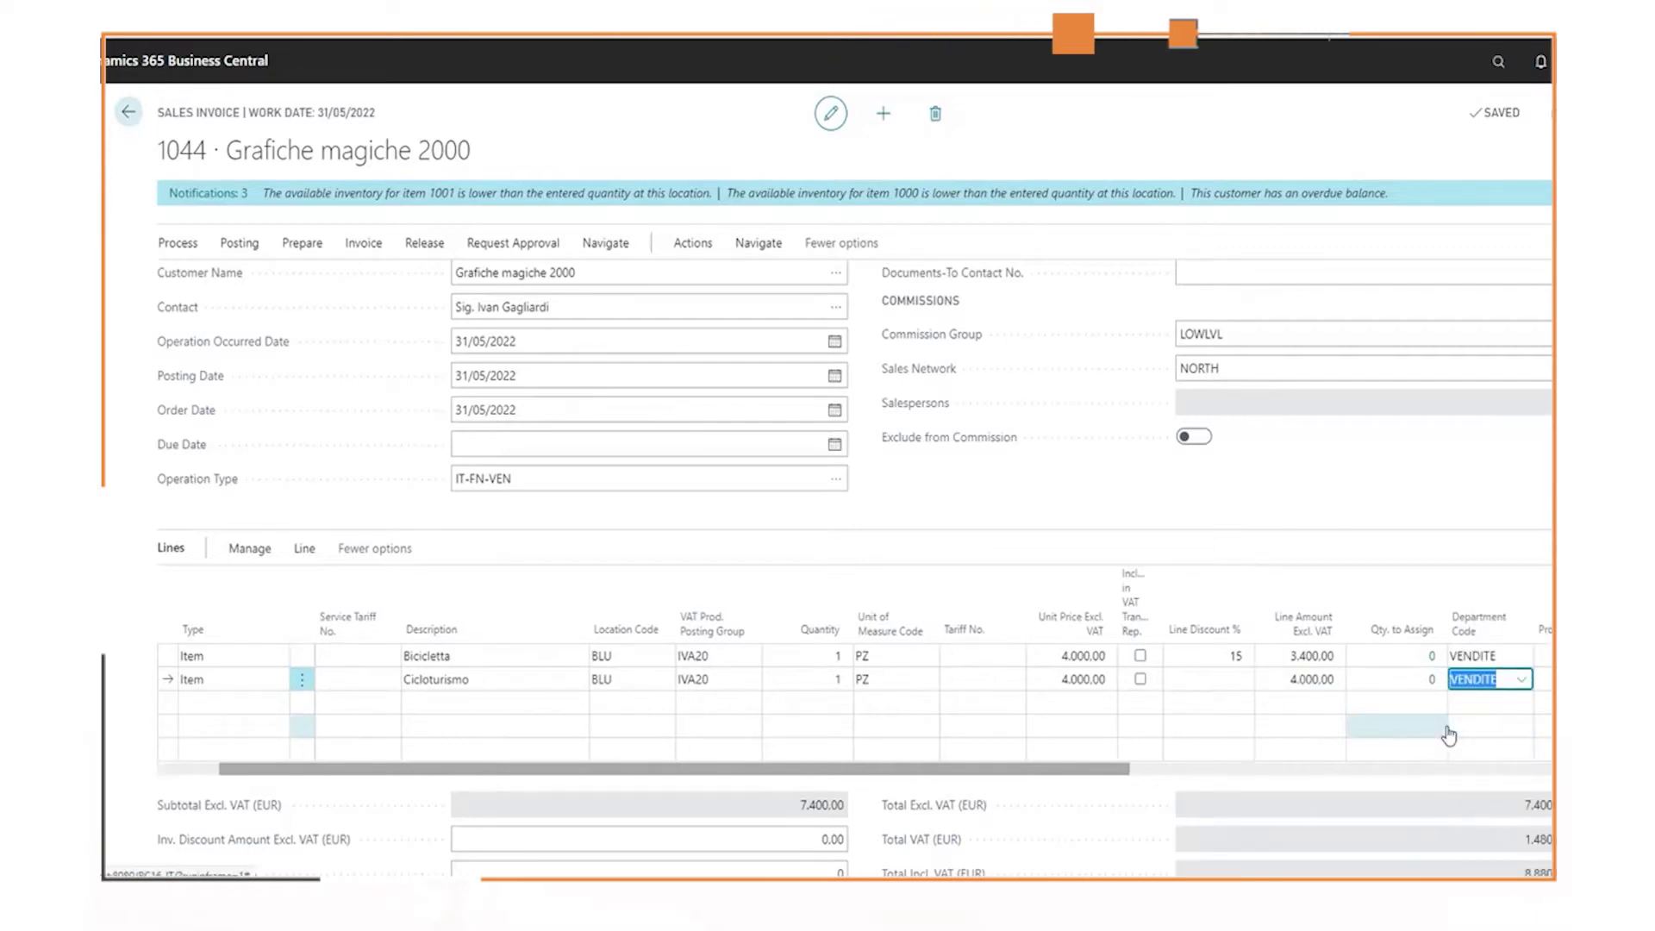
key("Tab")
key("Tab")
key("Tab")
key("Tab")
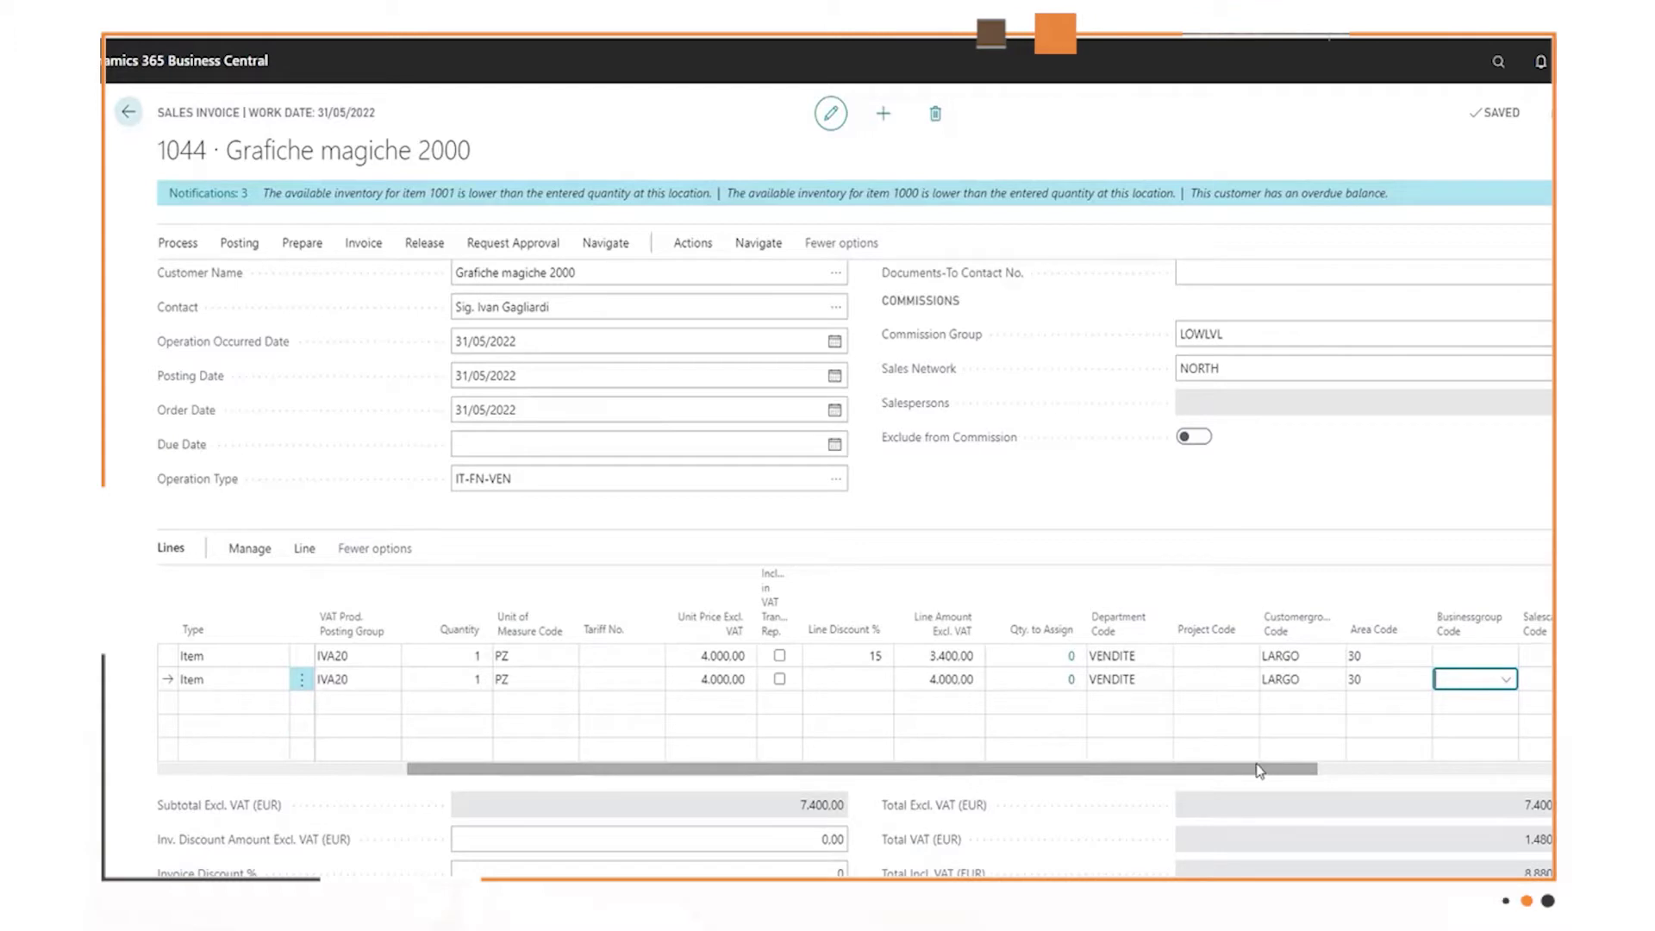
left_click_drag(1397, 783, 1539, 785)
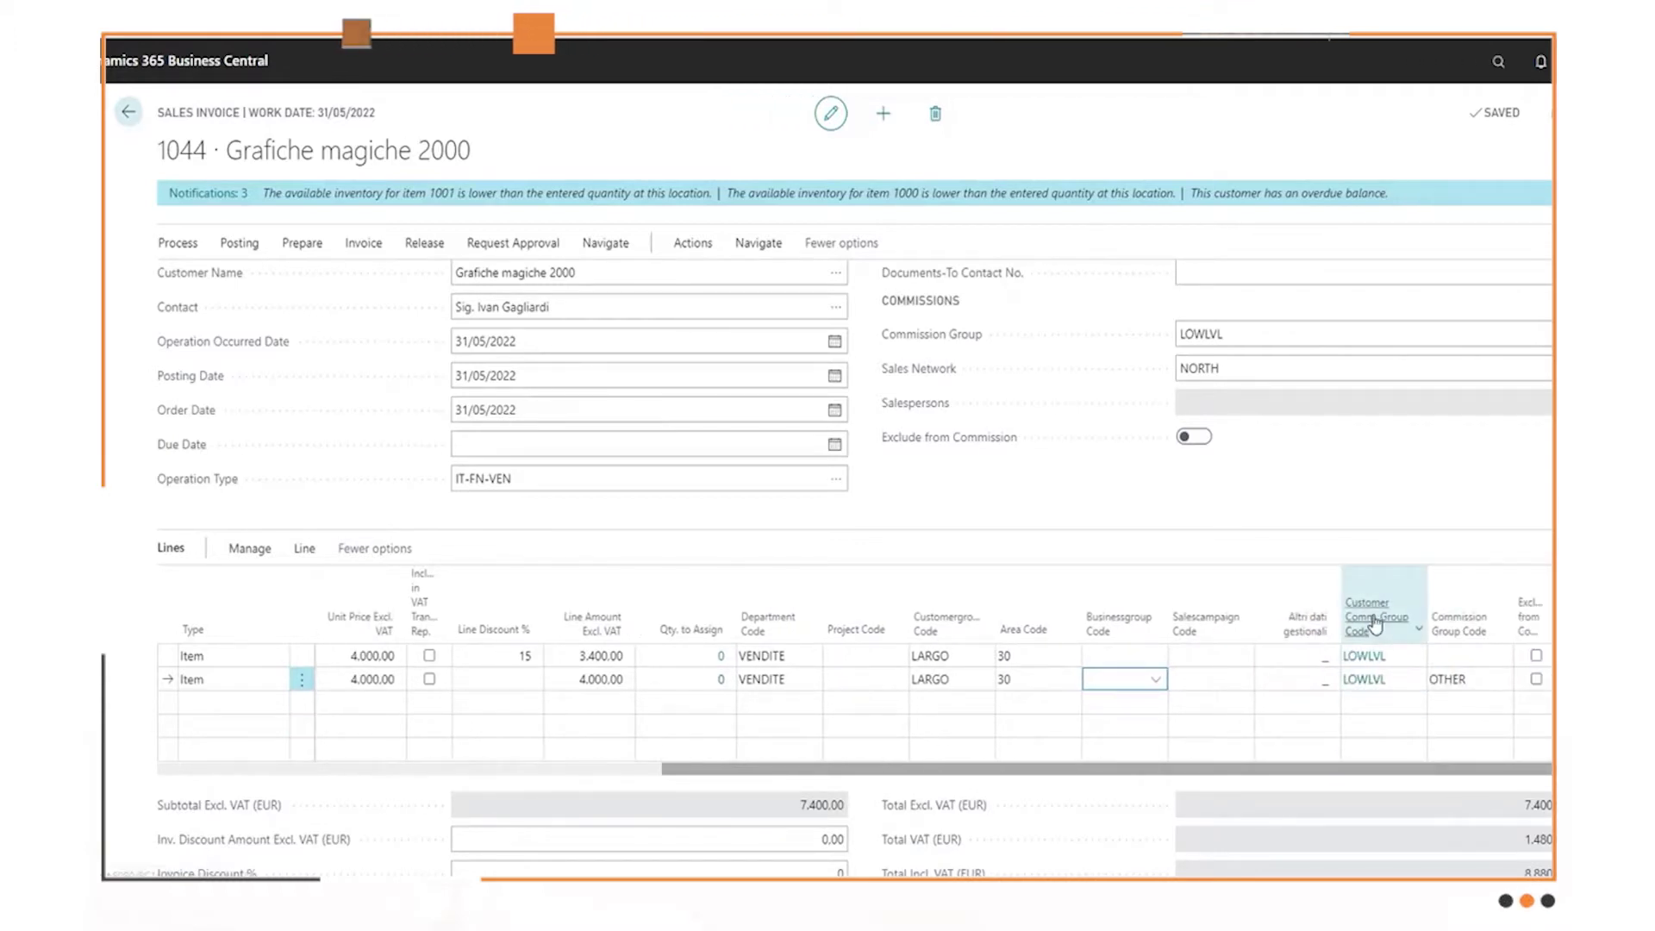
mouse_move(1373, 622)
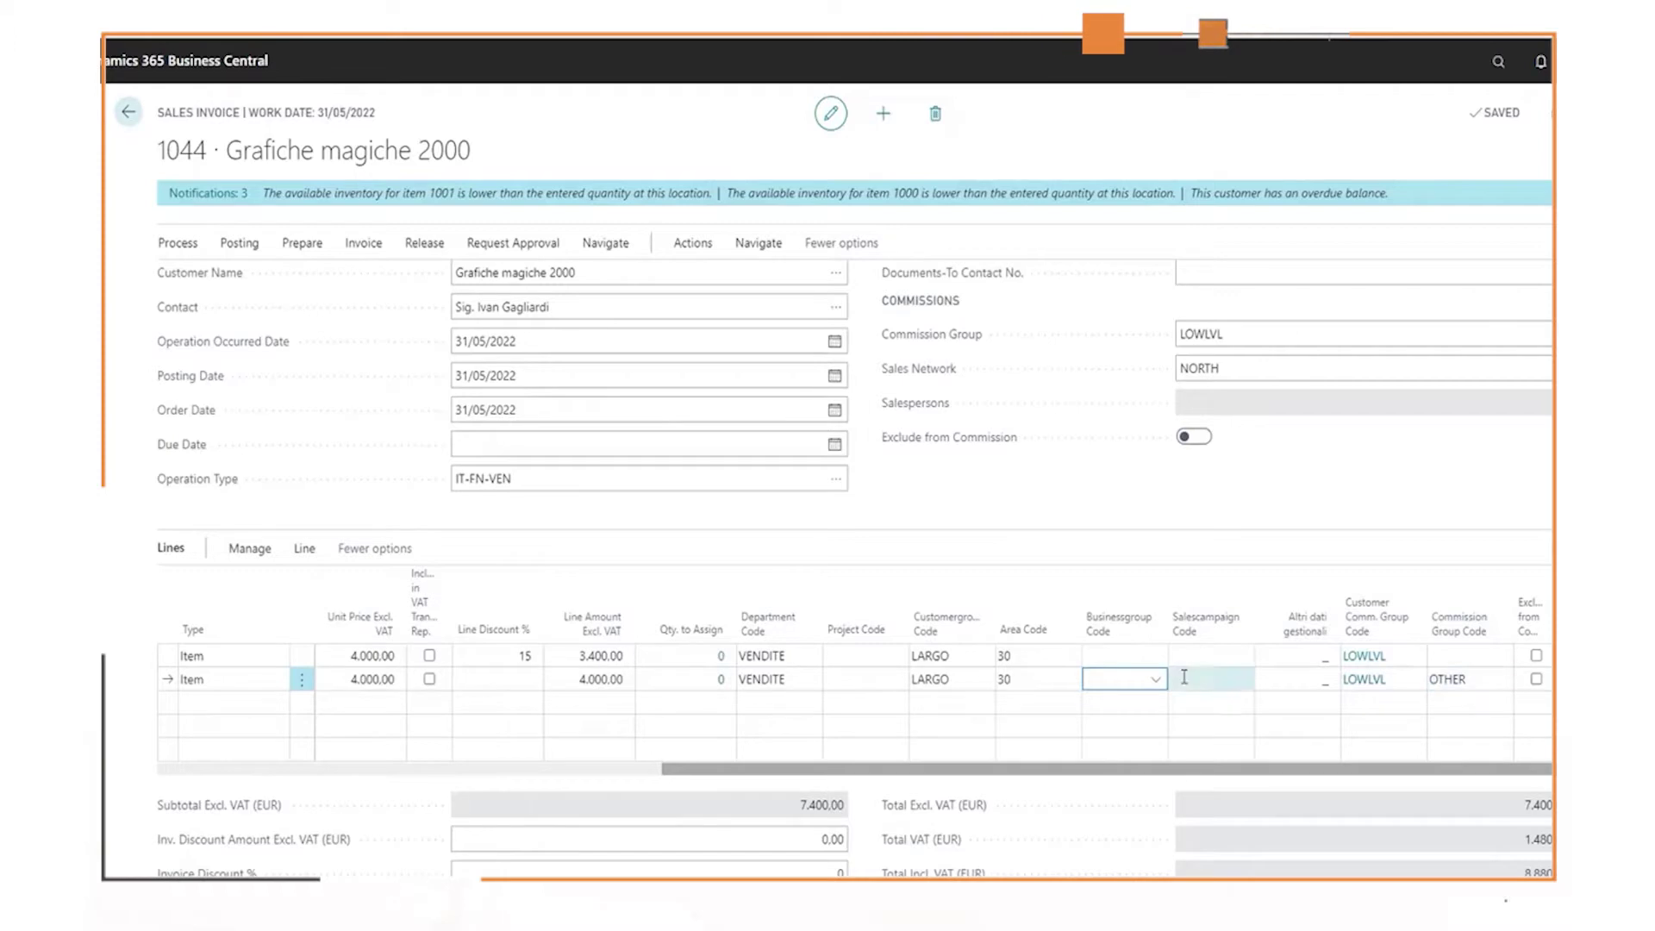
left_click(1474, 676)
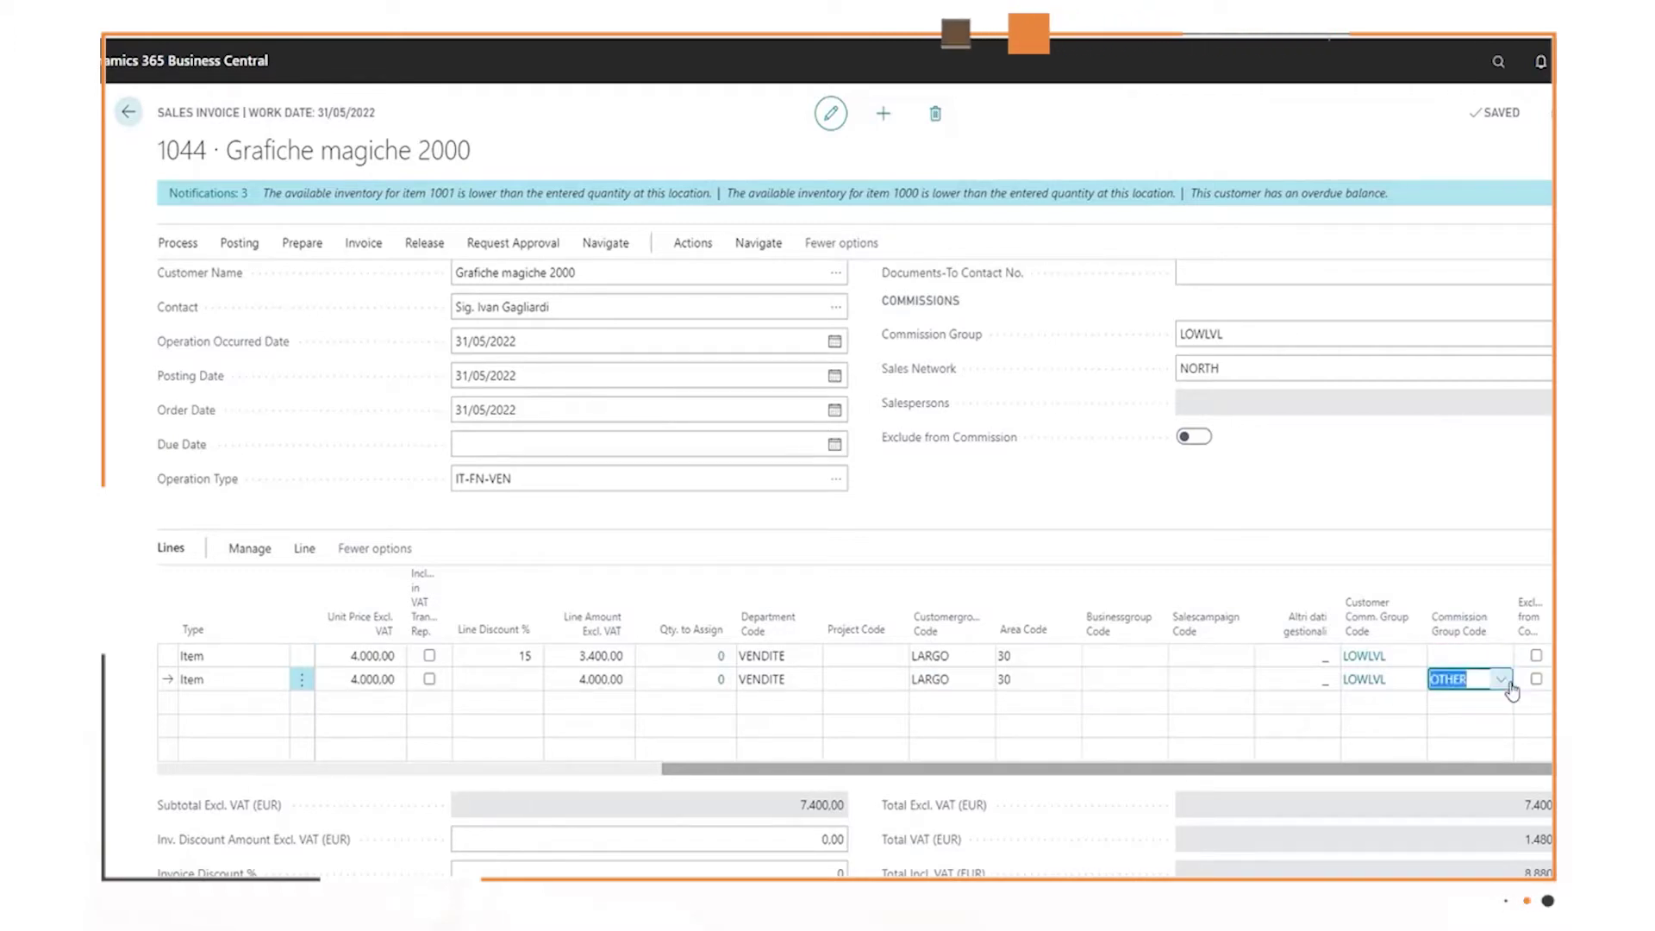
left_click(1500, 680)
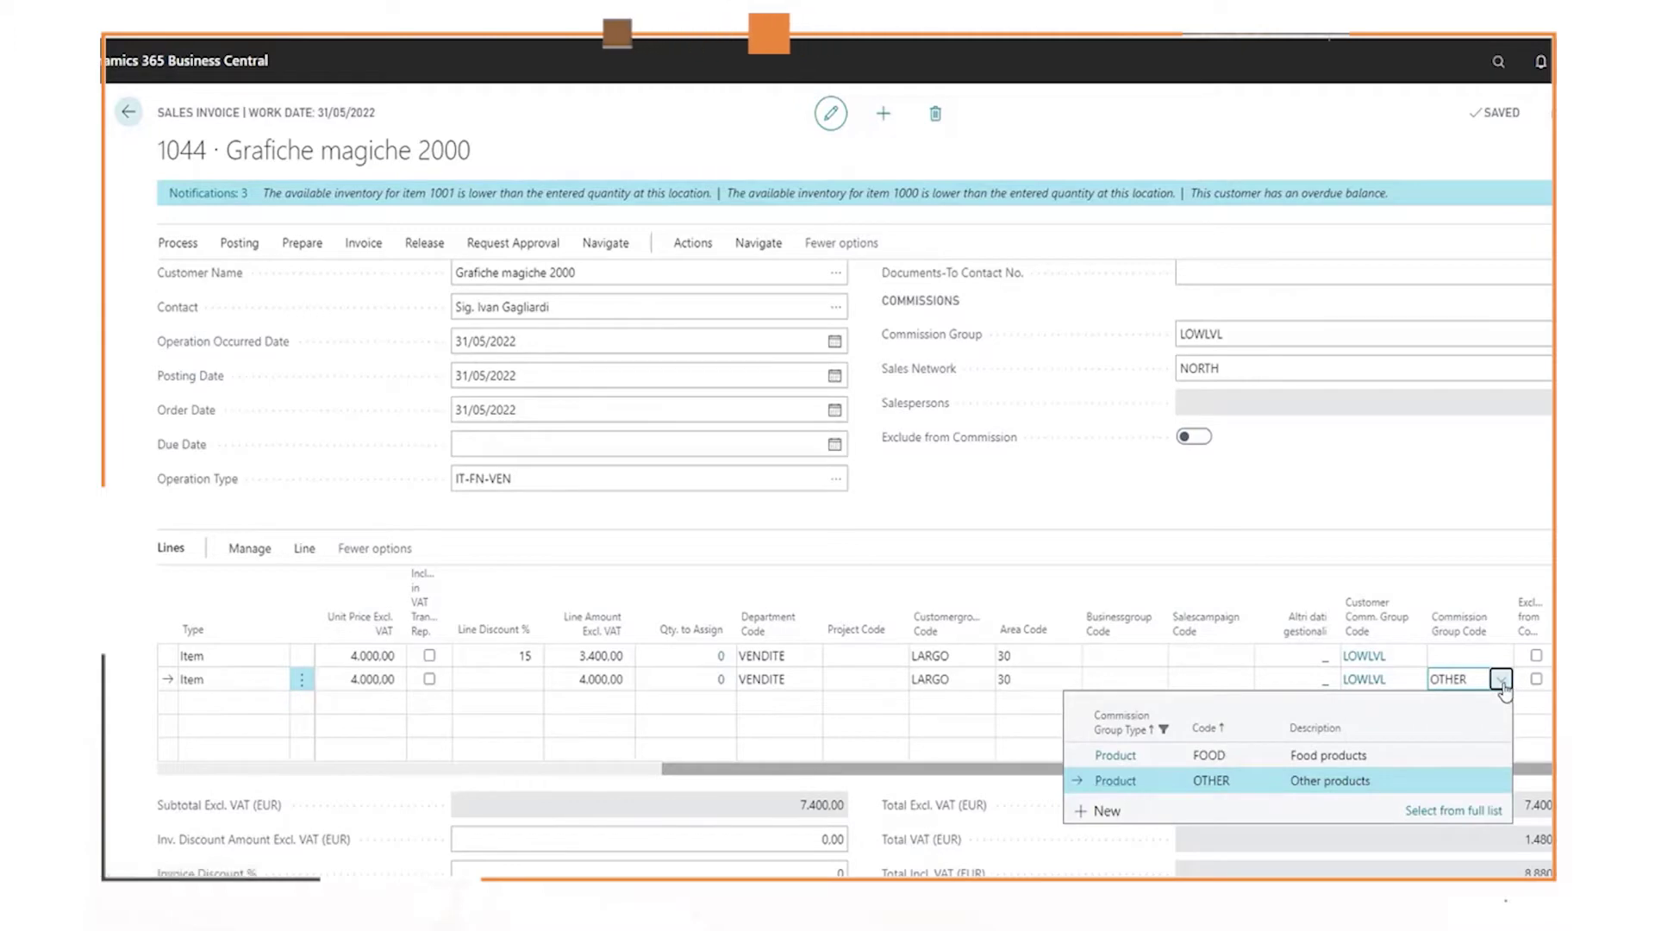
left_click(1389, 462)
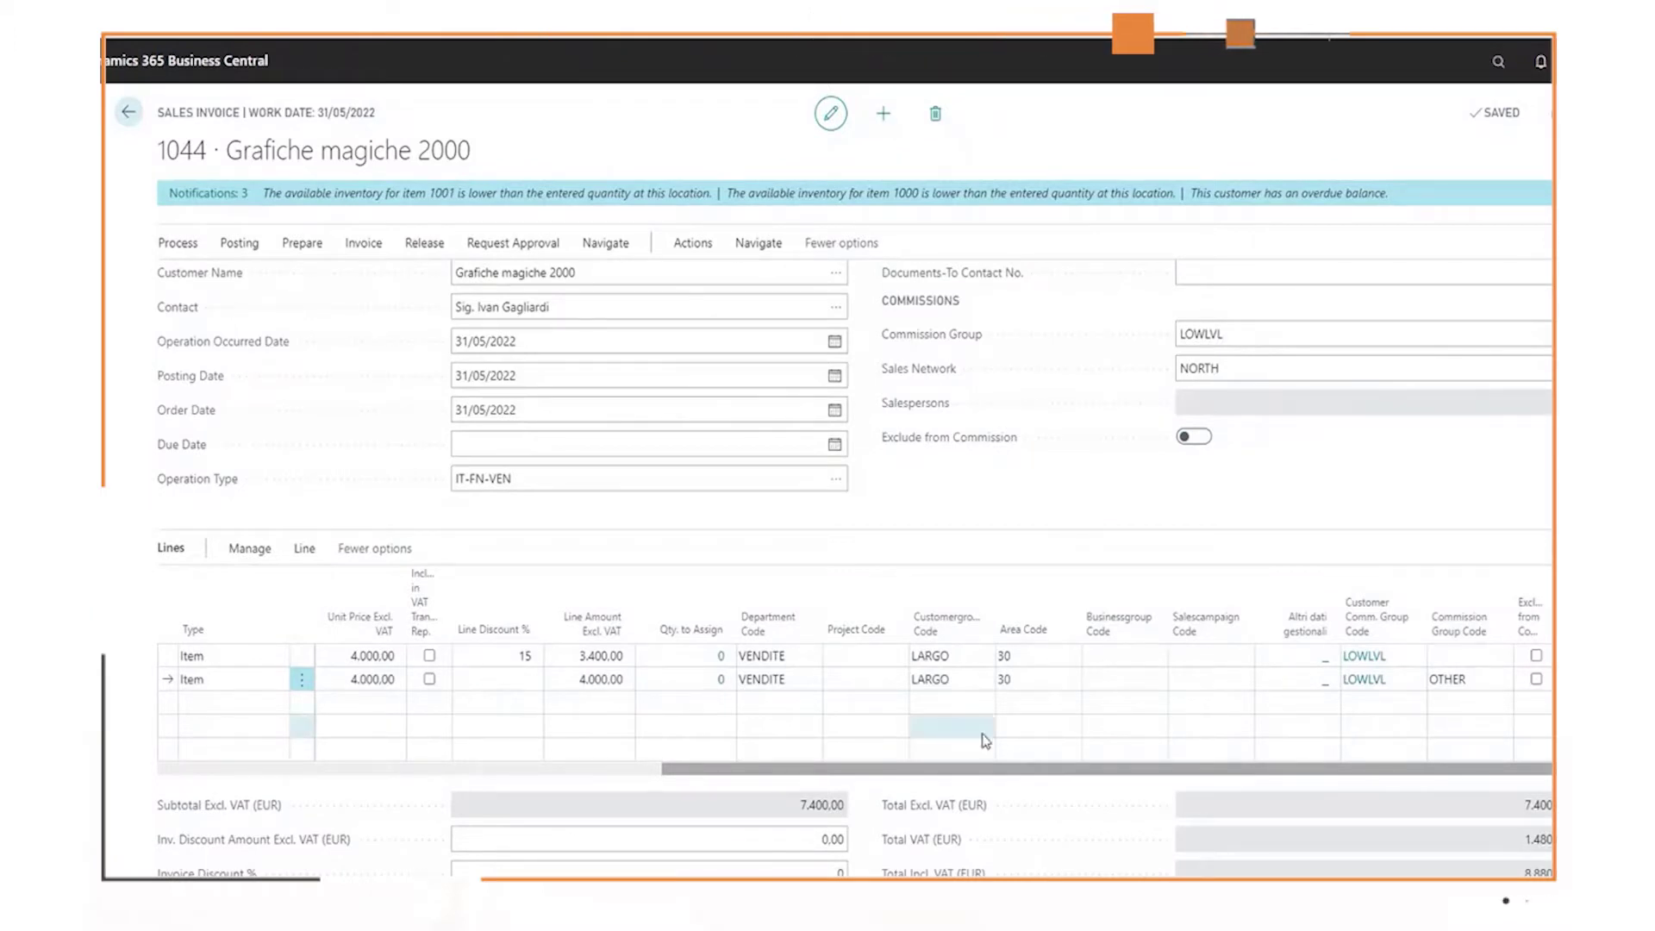
- View the salespersons and roles assigned to the invoice, then return to the invoice
left_click_drag(903, 770, 414, 900)
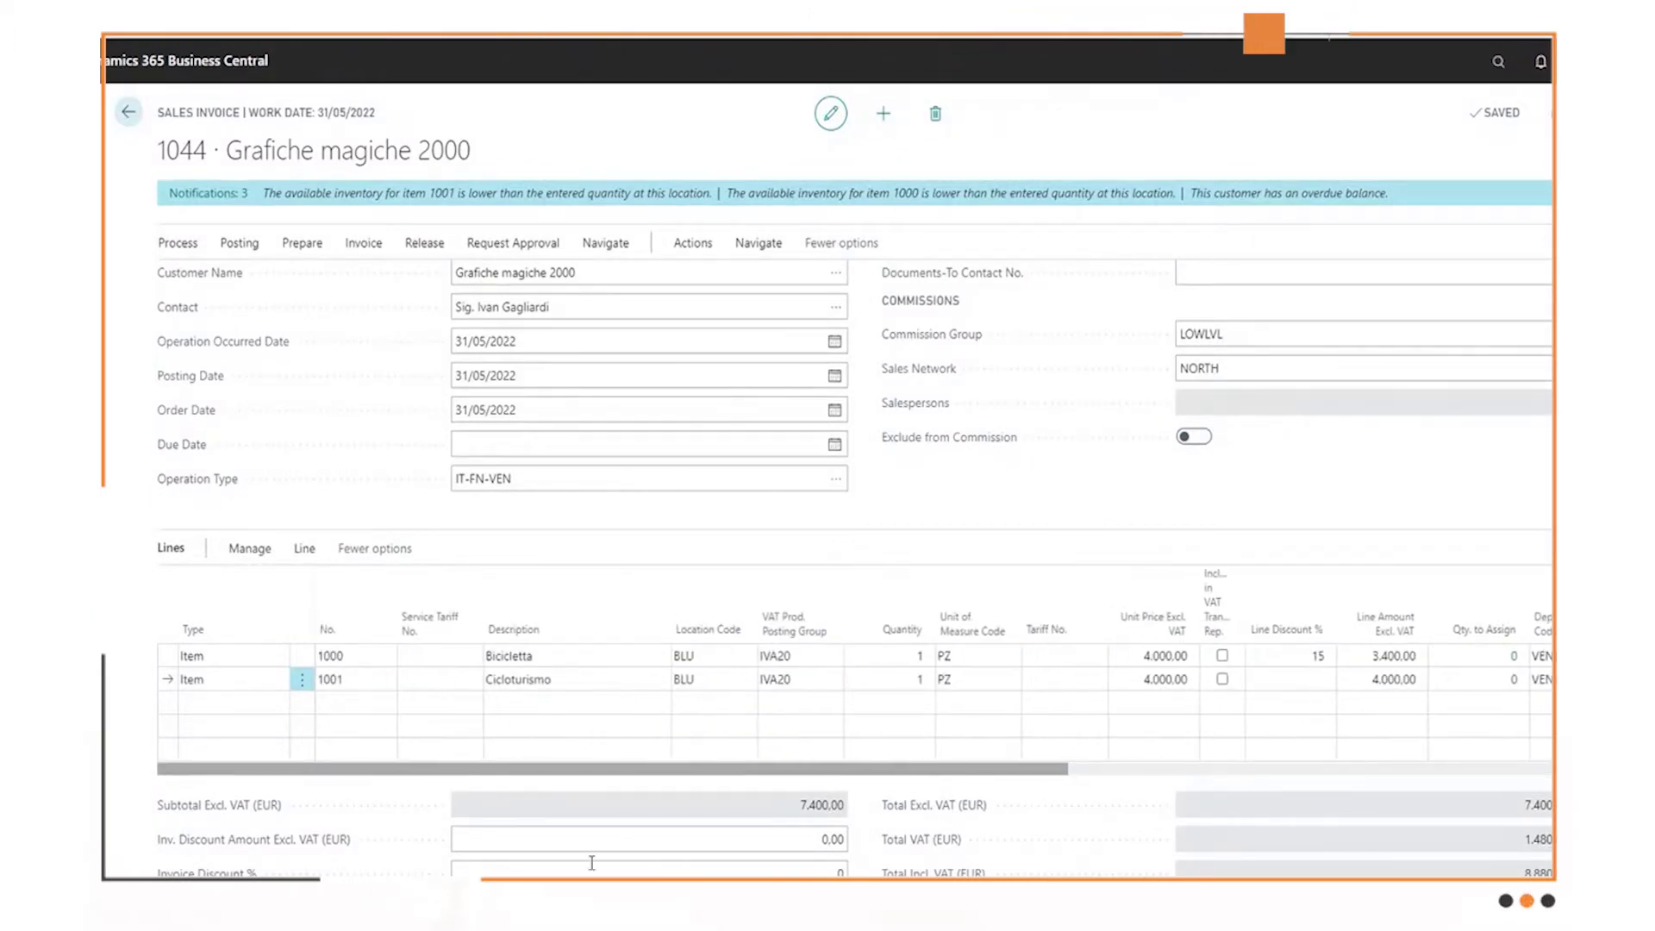
left_click(692, 243)
left_click(293, 281)
left_click(366, 313)
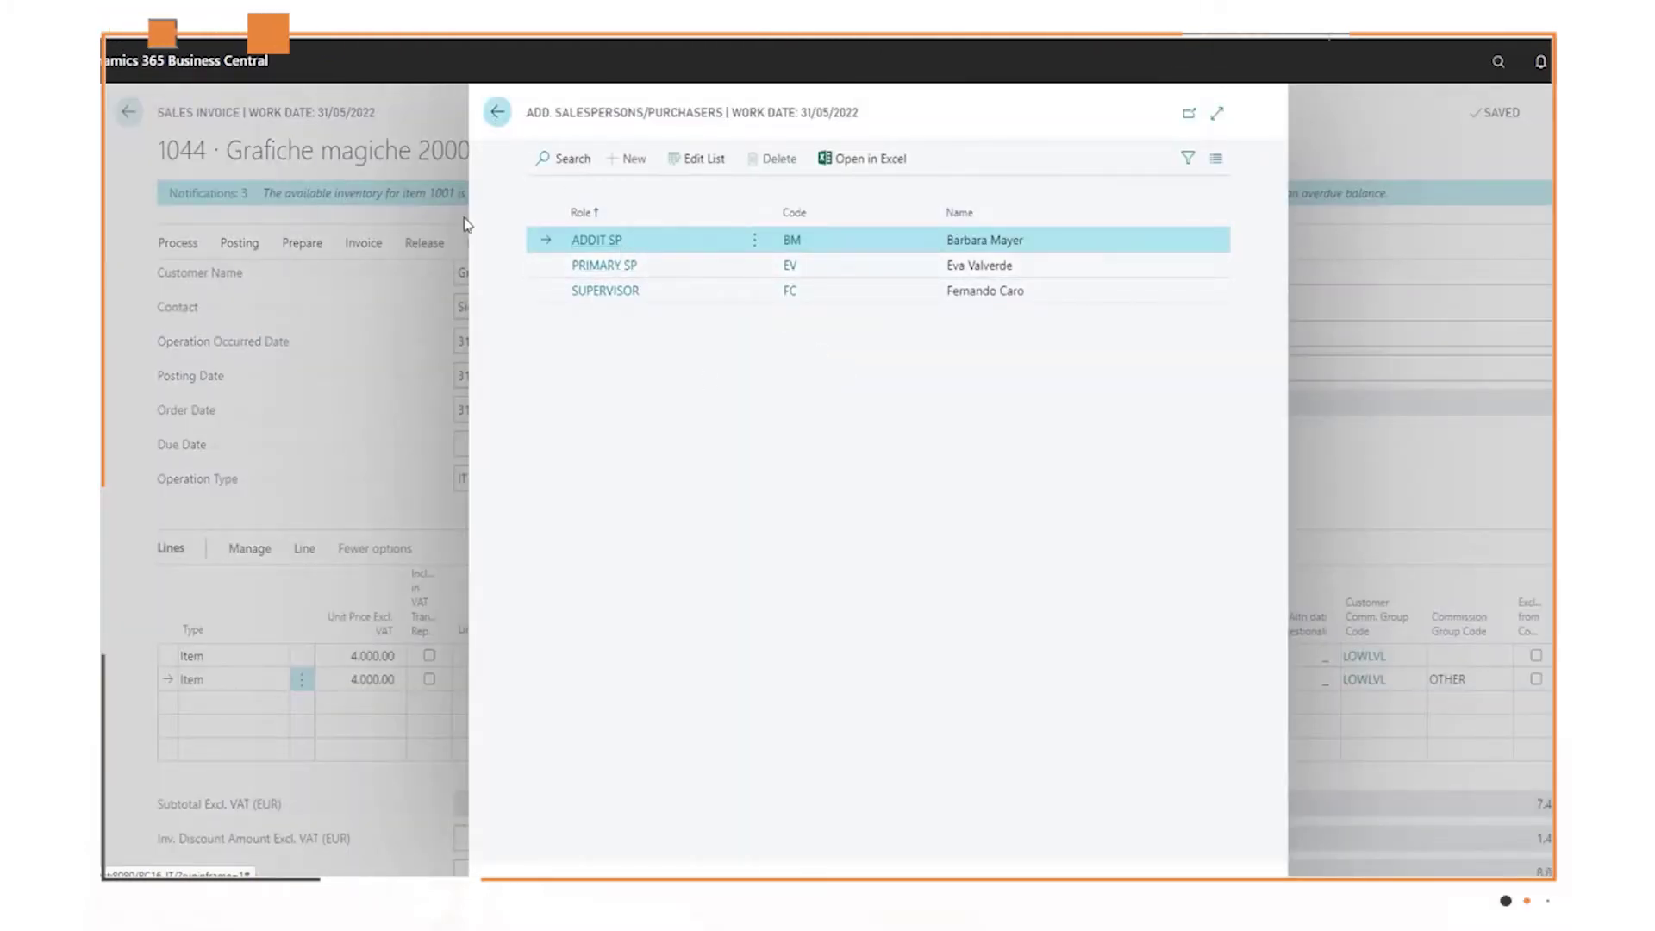
left_click(495, 121)
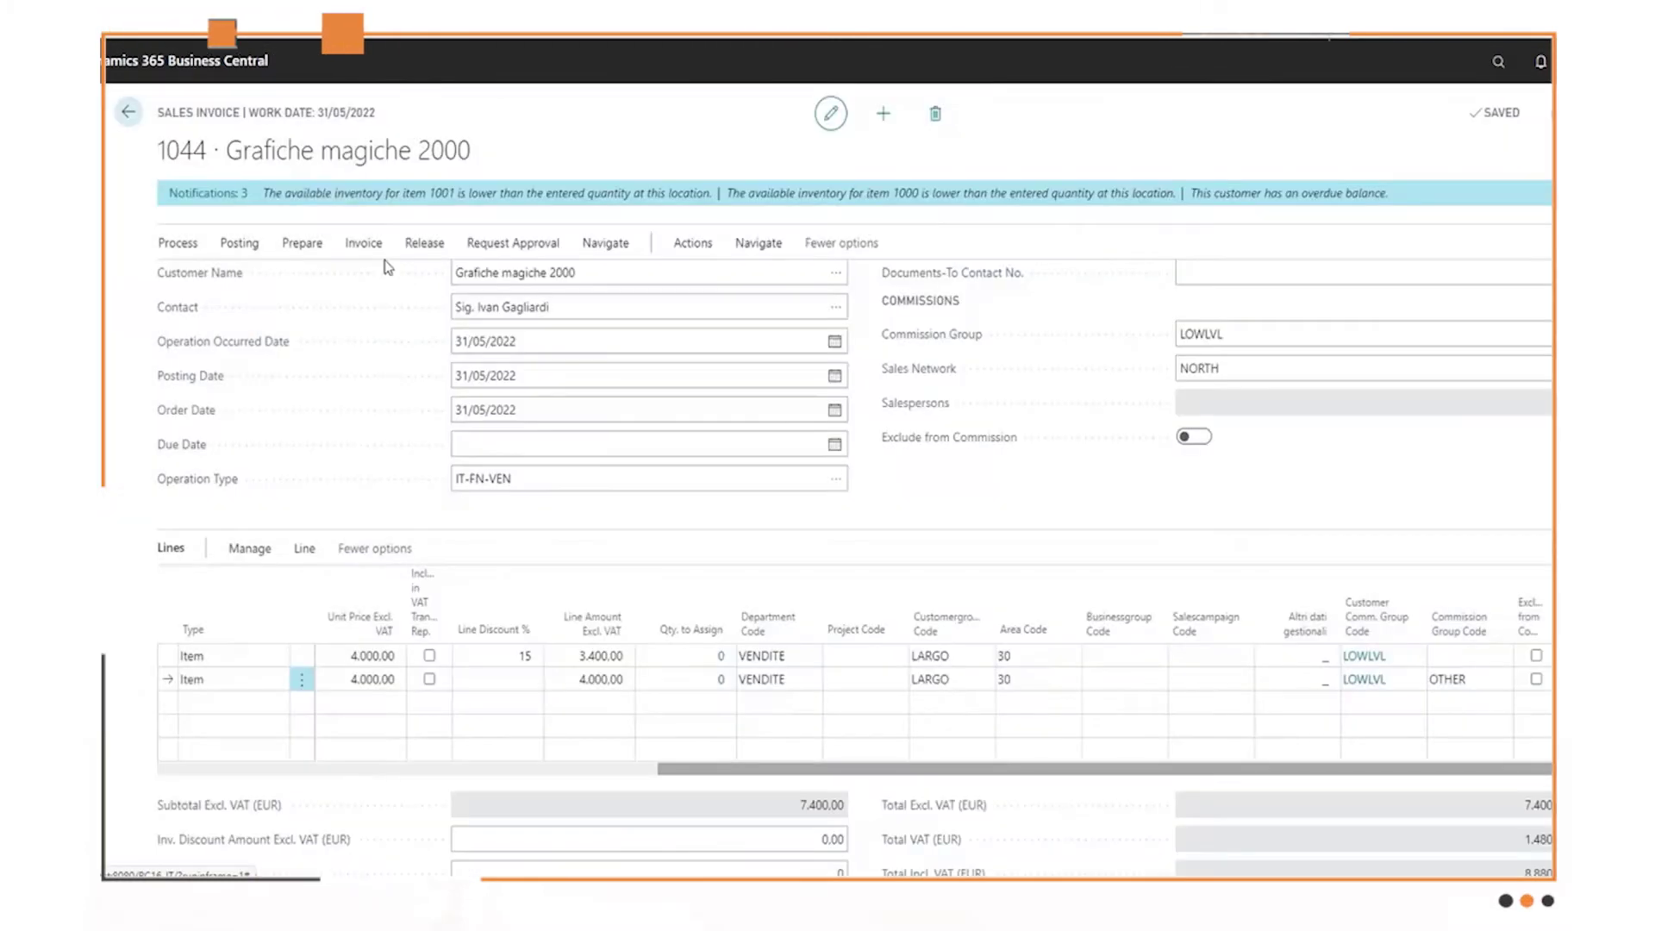
- Show the commissions calculated for the whole invoice and return to the invoice
left_click(693, 244)
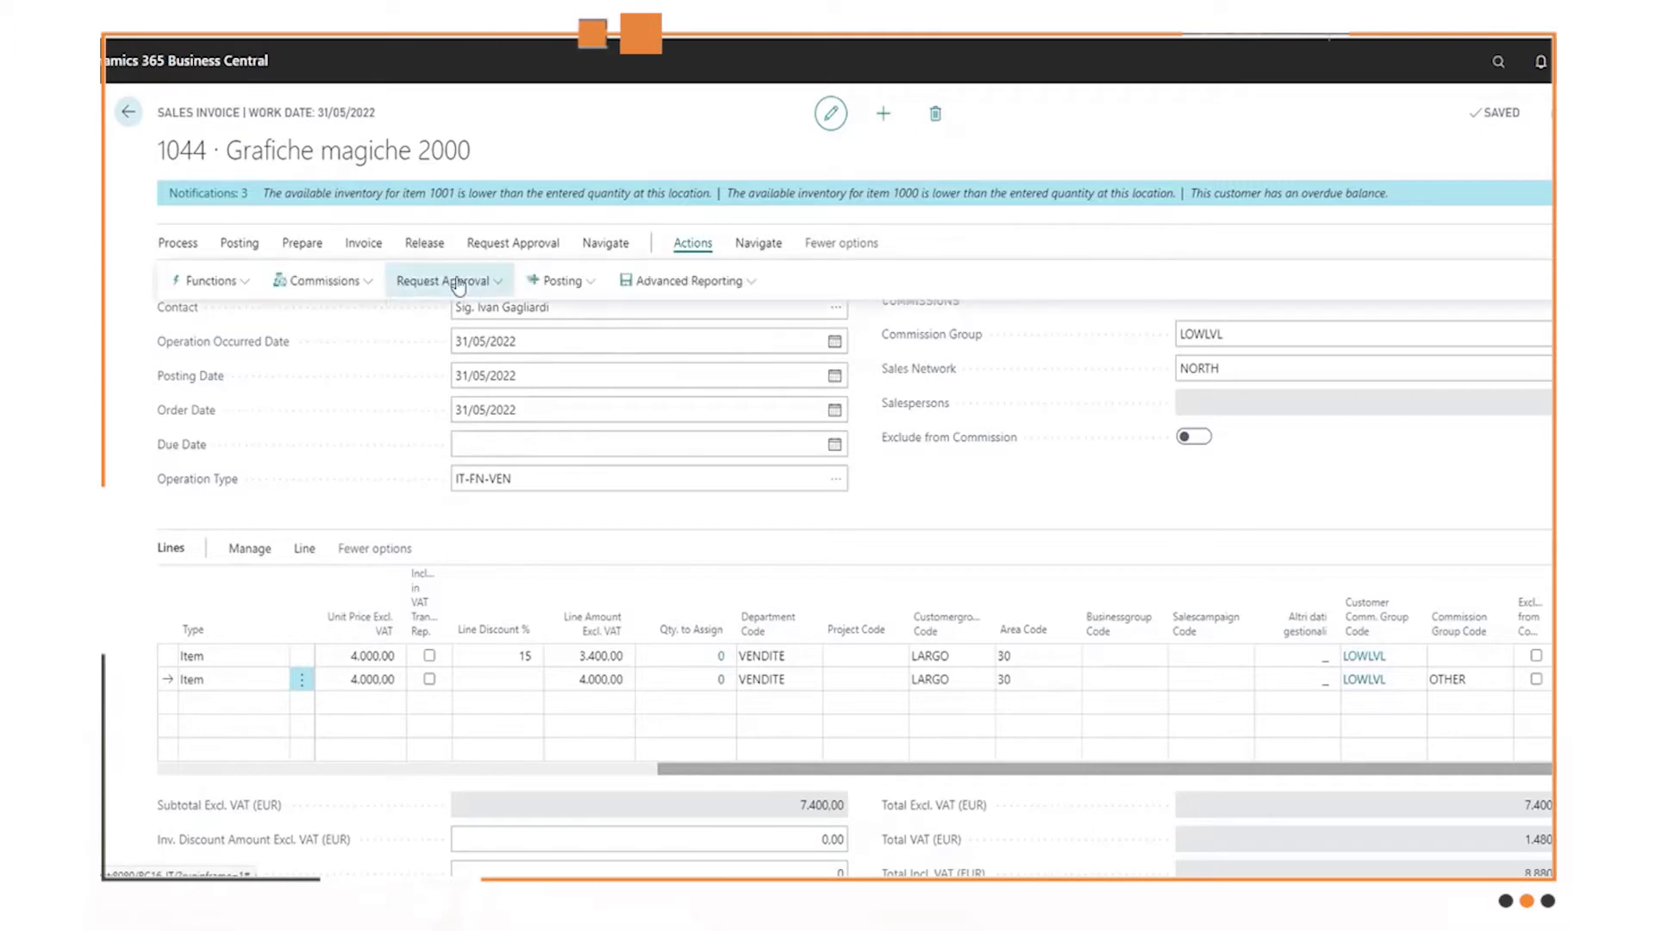
left_click(360, 288)
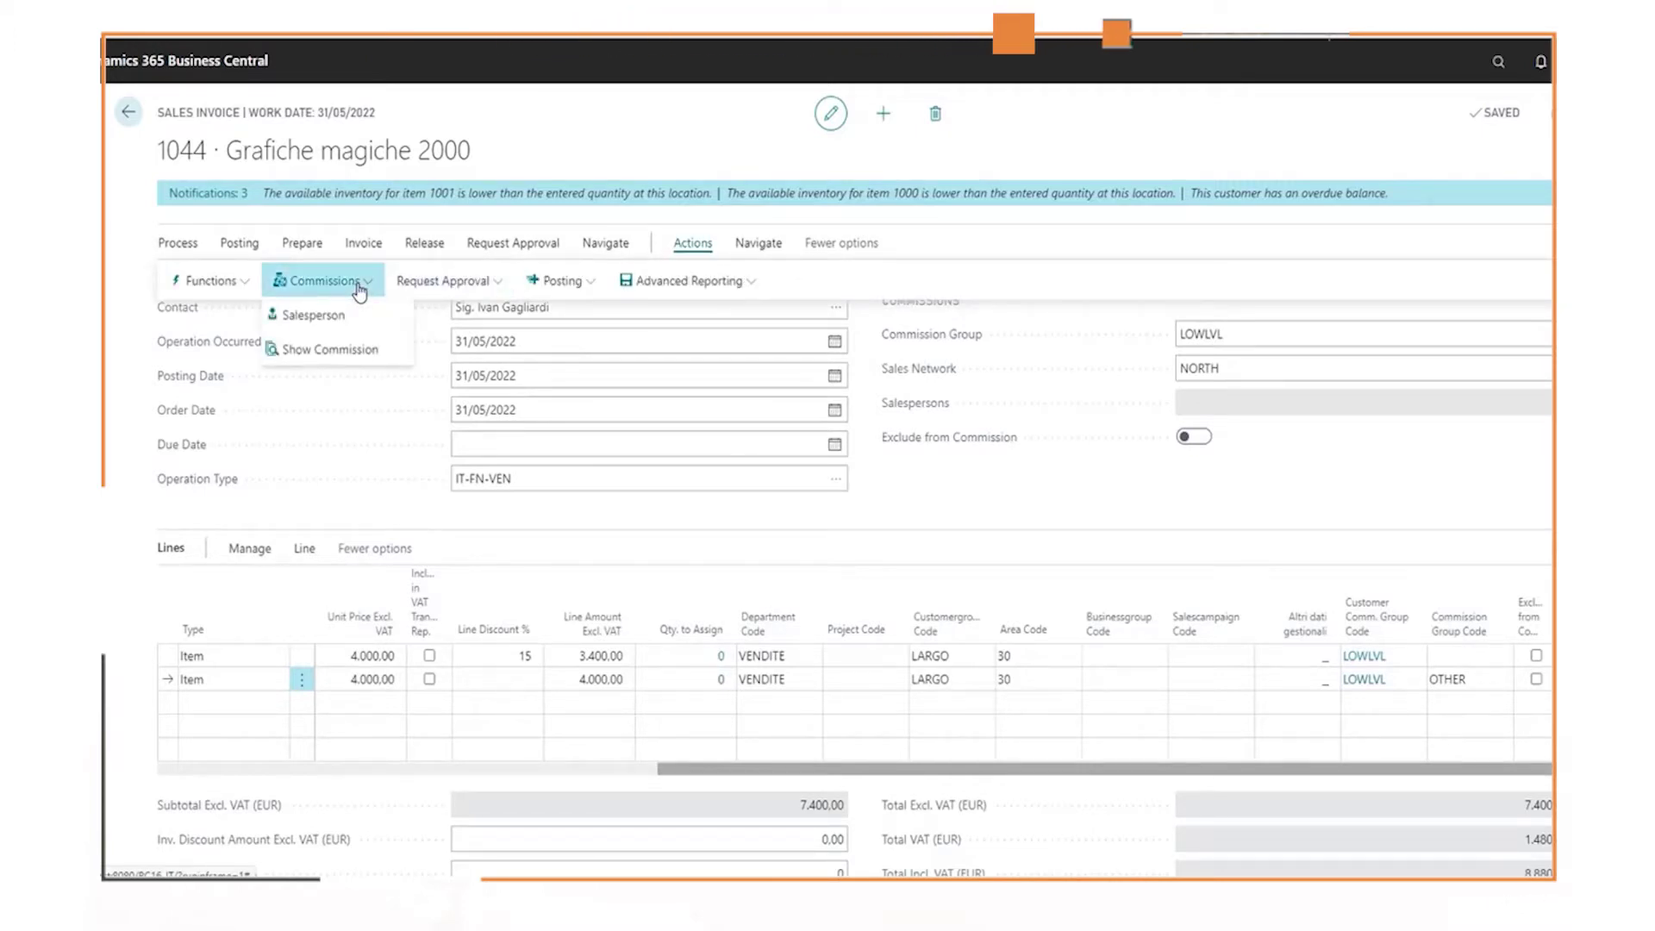
left_click(349, 349)
left_click(795, 415)
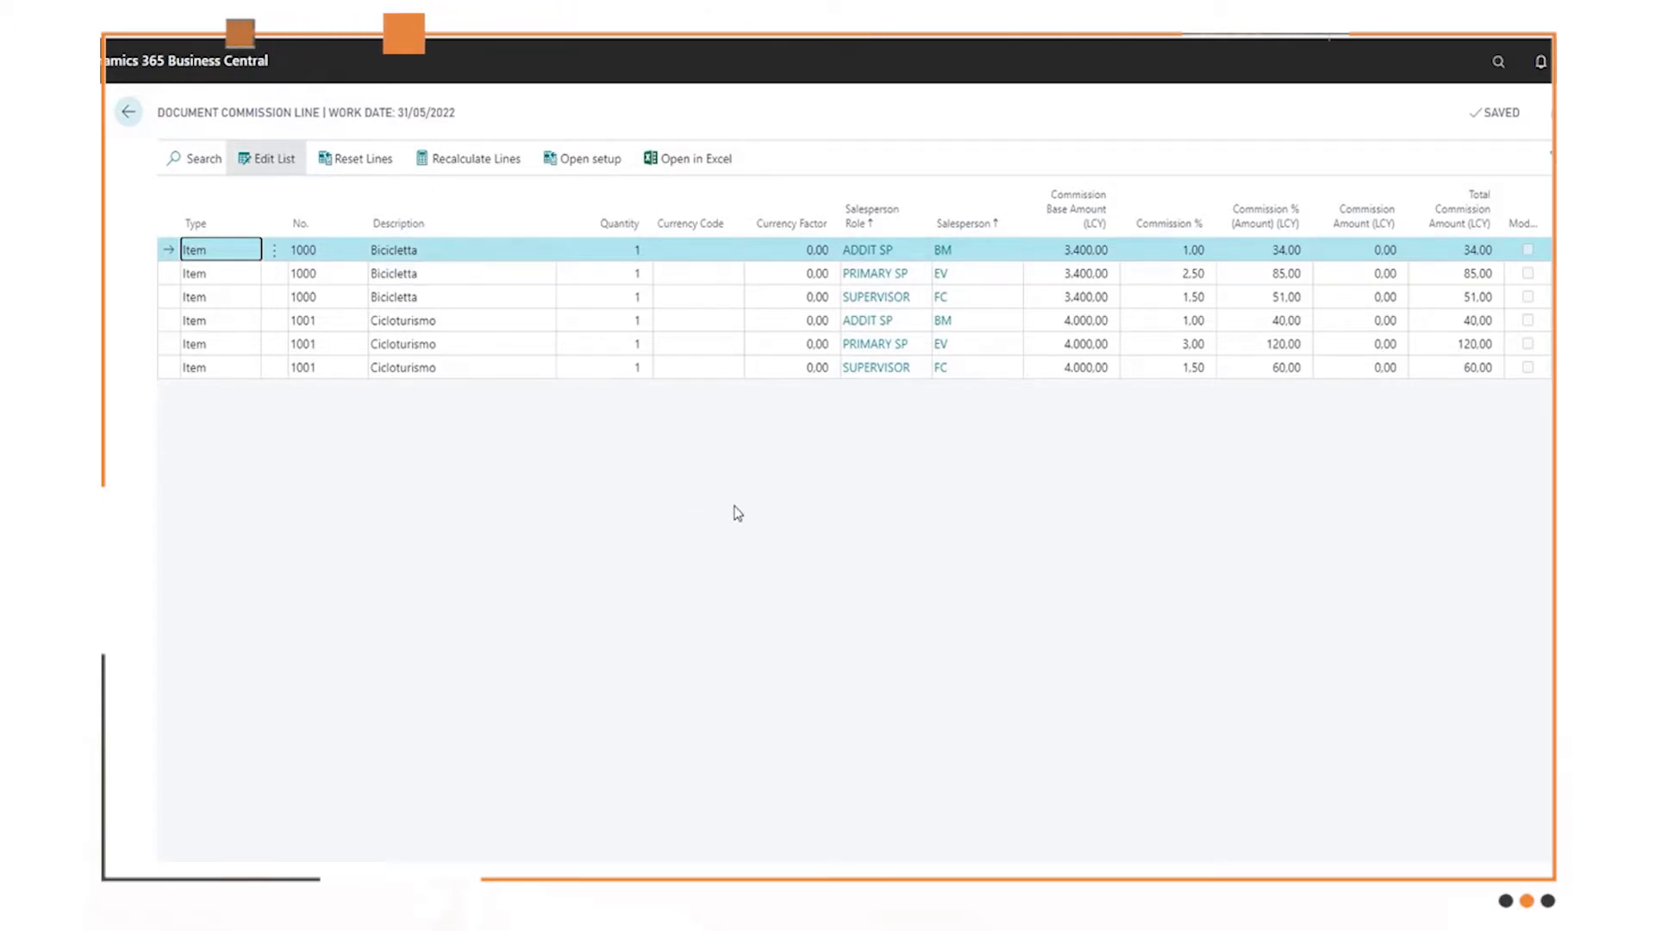
key("Escape")
- Show the commissions of the Cicloturismo line only and return to the invoice
left_click(304, 548)
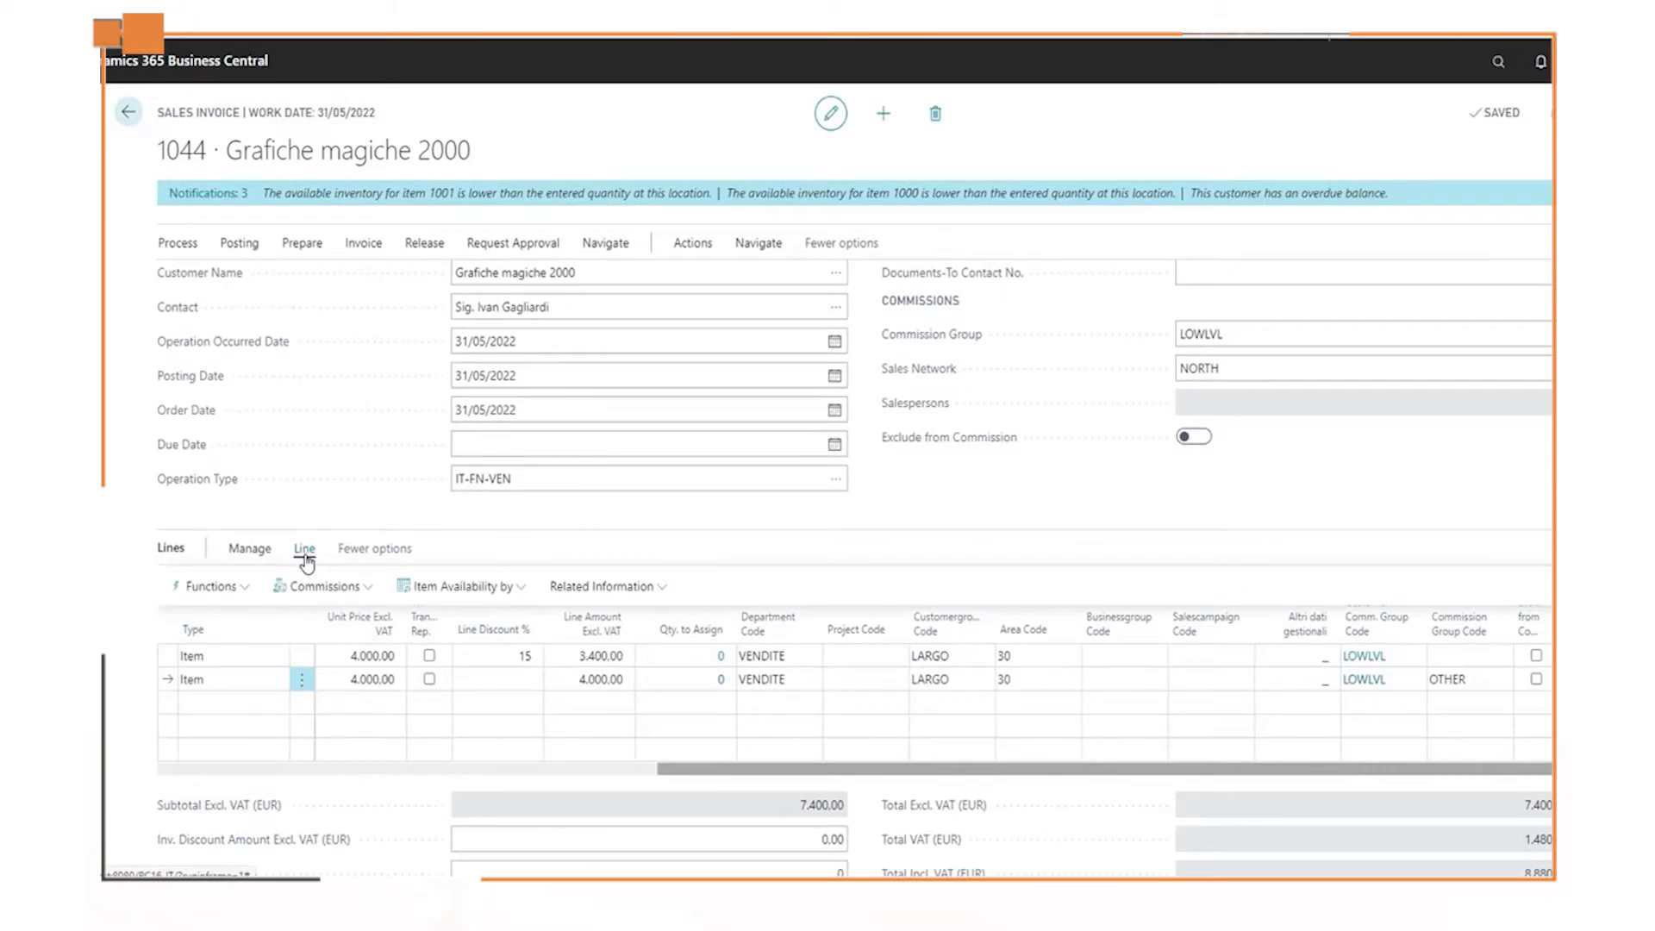
left_click(356, 589)
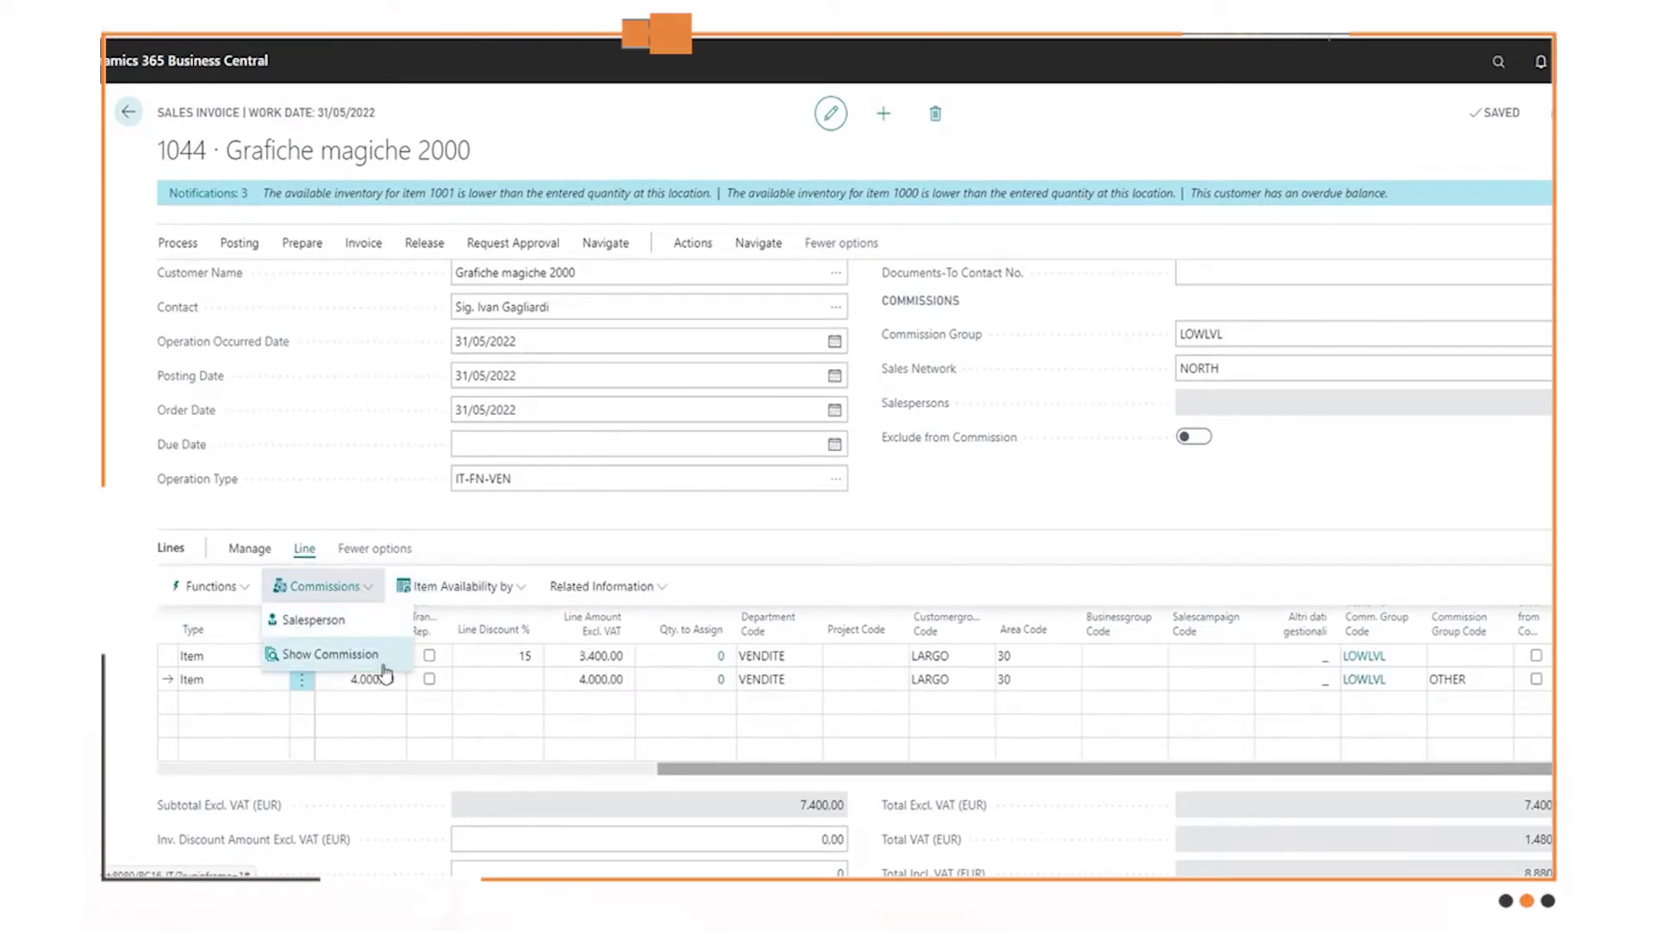
left_click(386, 660)
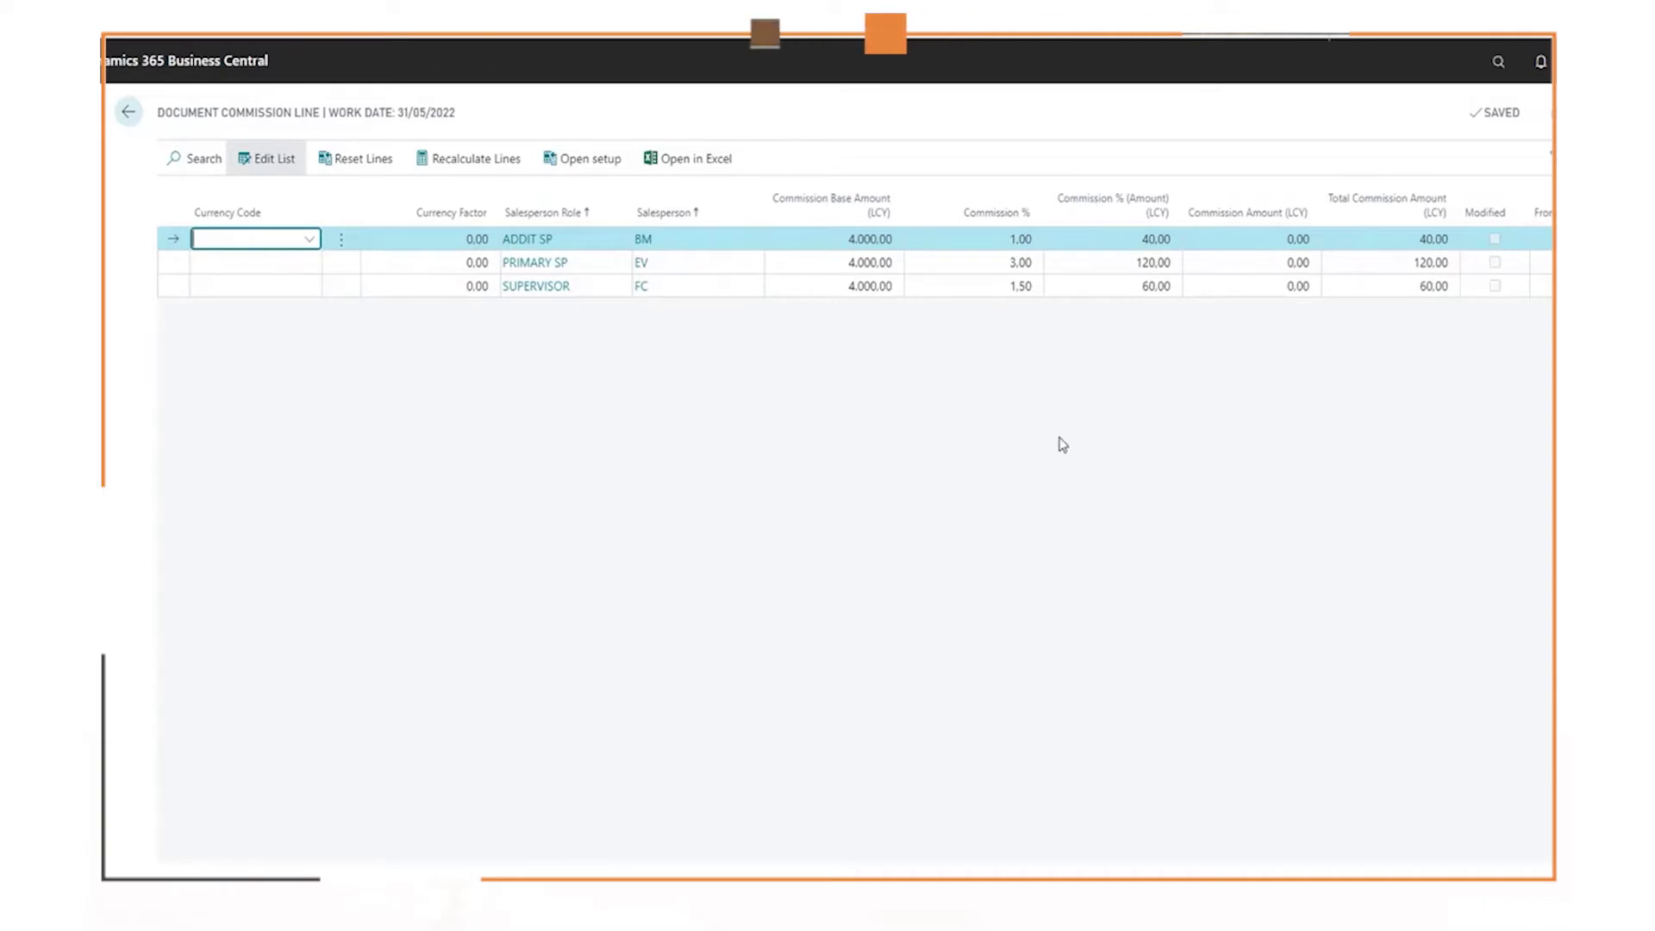
key("Escape")
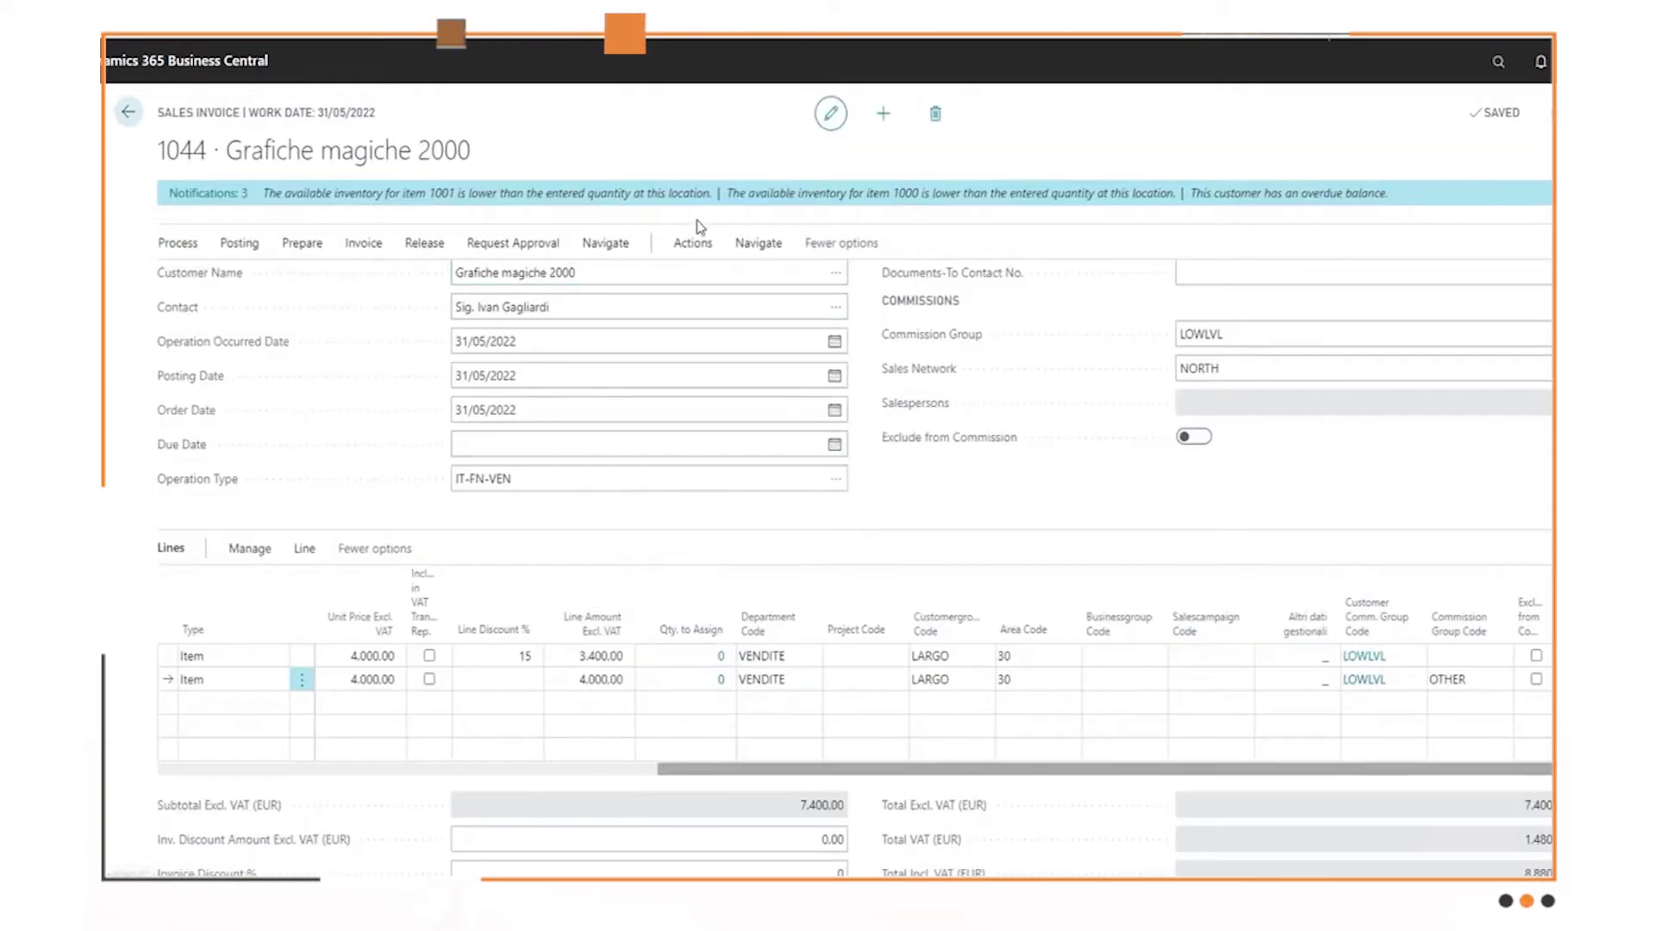
- Reopen the whole invoice's commission lines and check the commission base amount of the Bicicletta ADDIT SP line
left_click(686, 248)
left_click(344, 282)
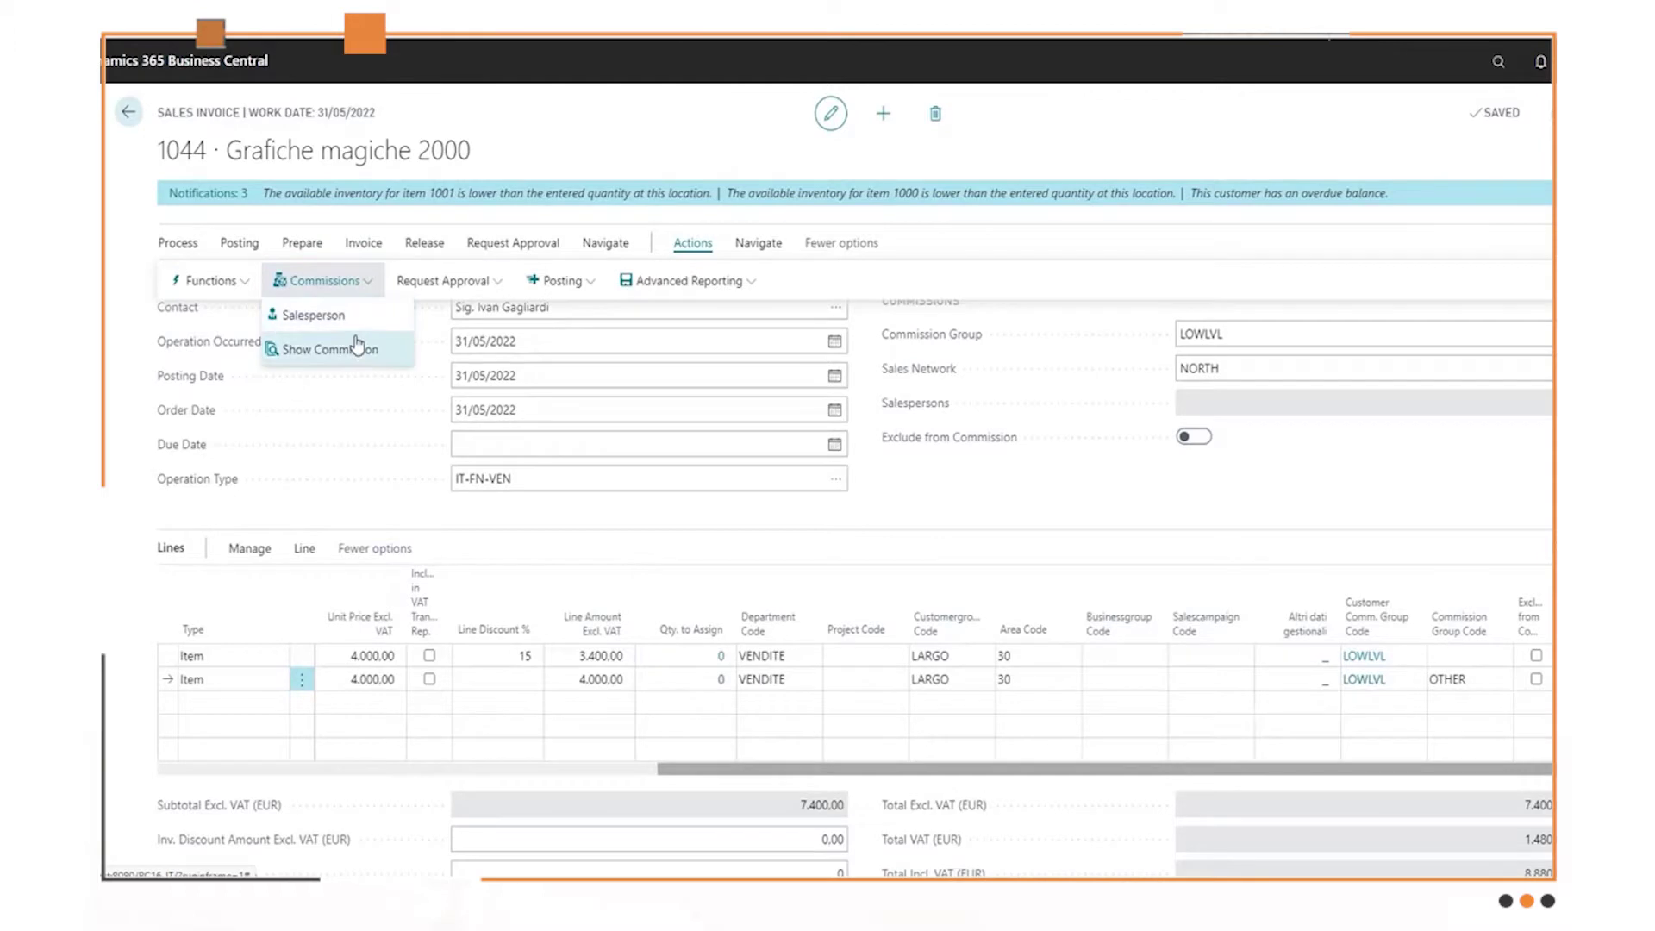
left_click(330, 349)
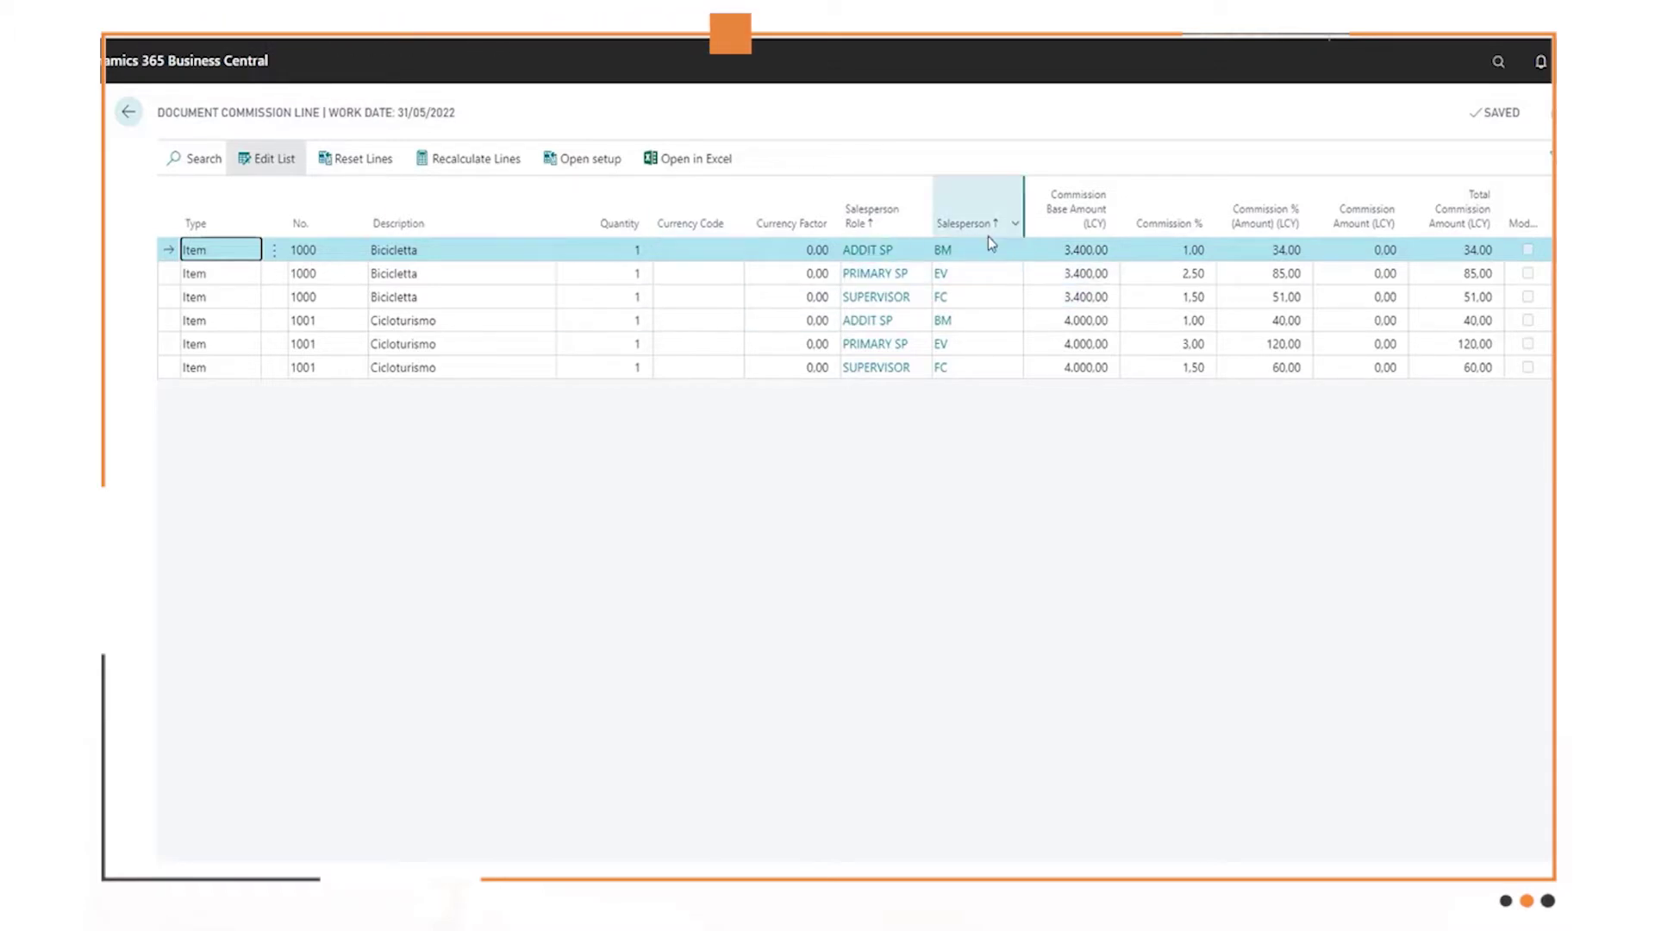
left_click(1090, 252)
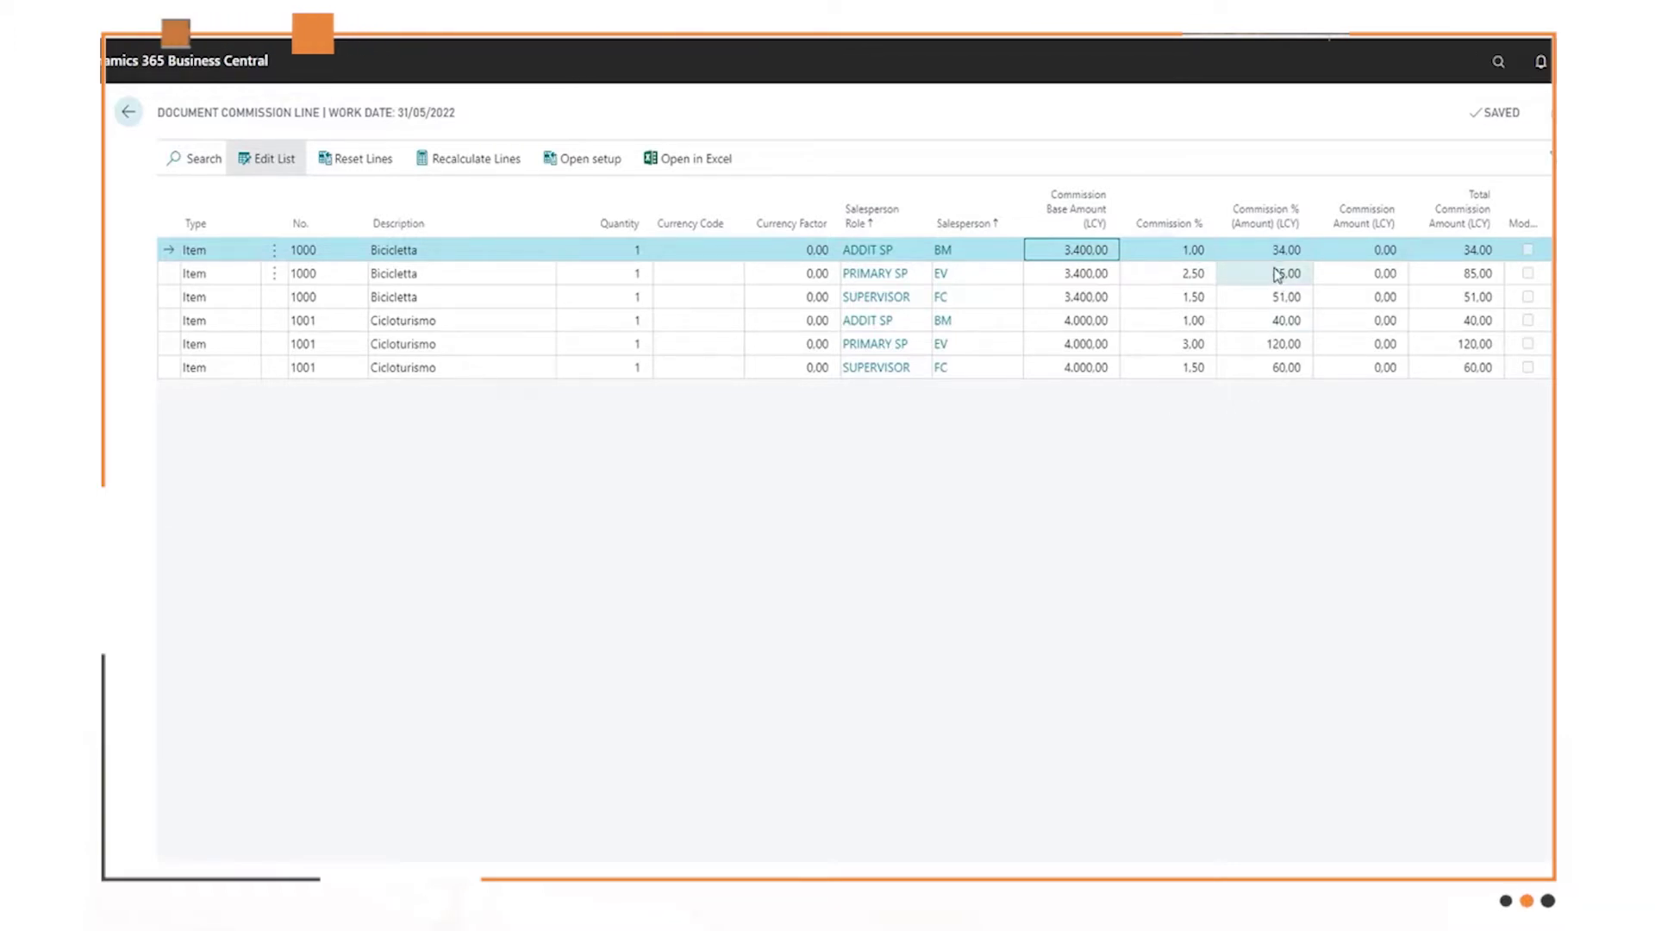
- Set the commission percentage of the Bicicletta ADDIT SP line to 2
left_click(1173, 252)
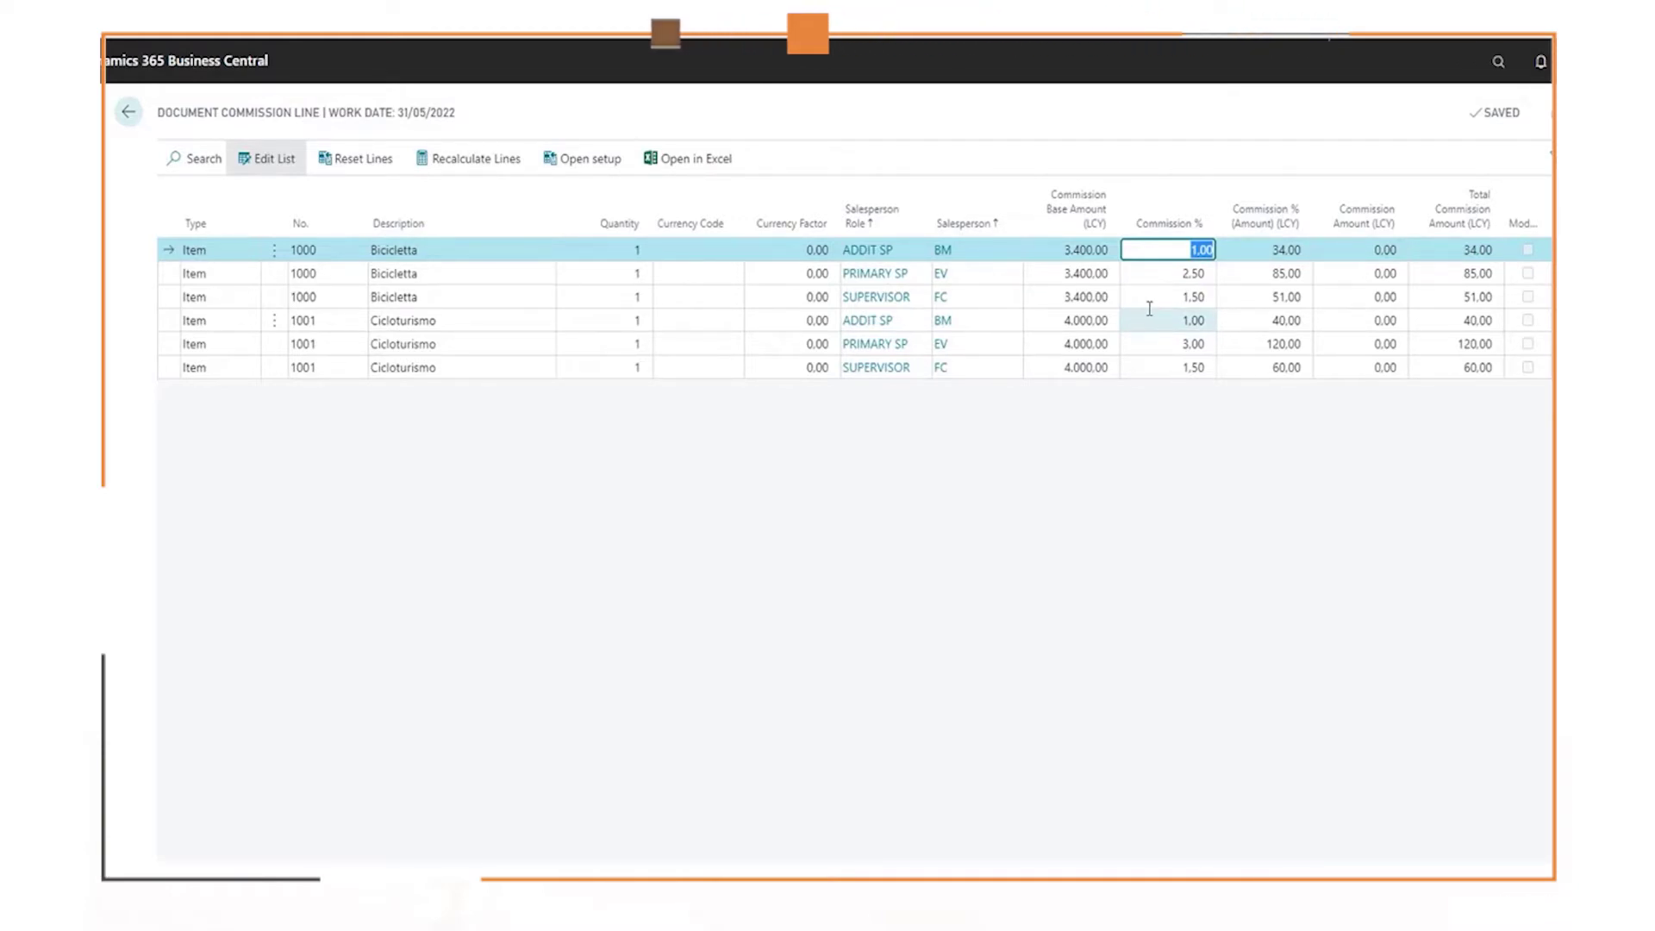
type("2")
key("Return")
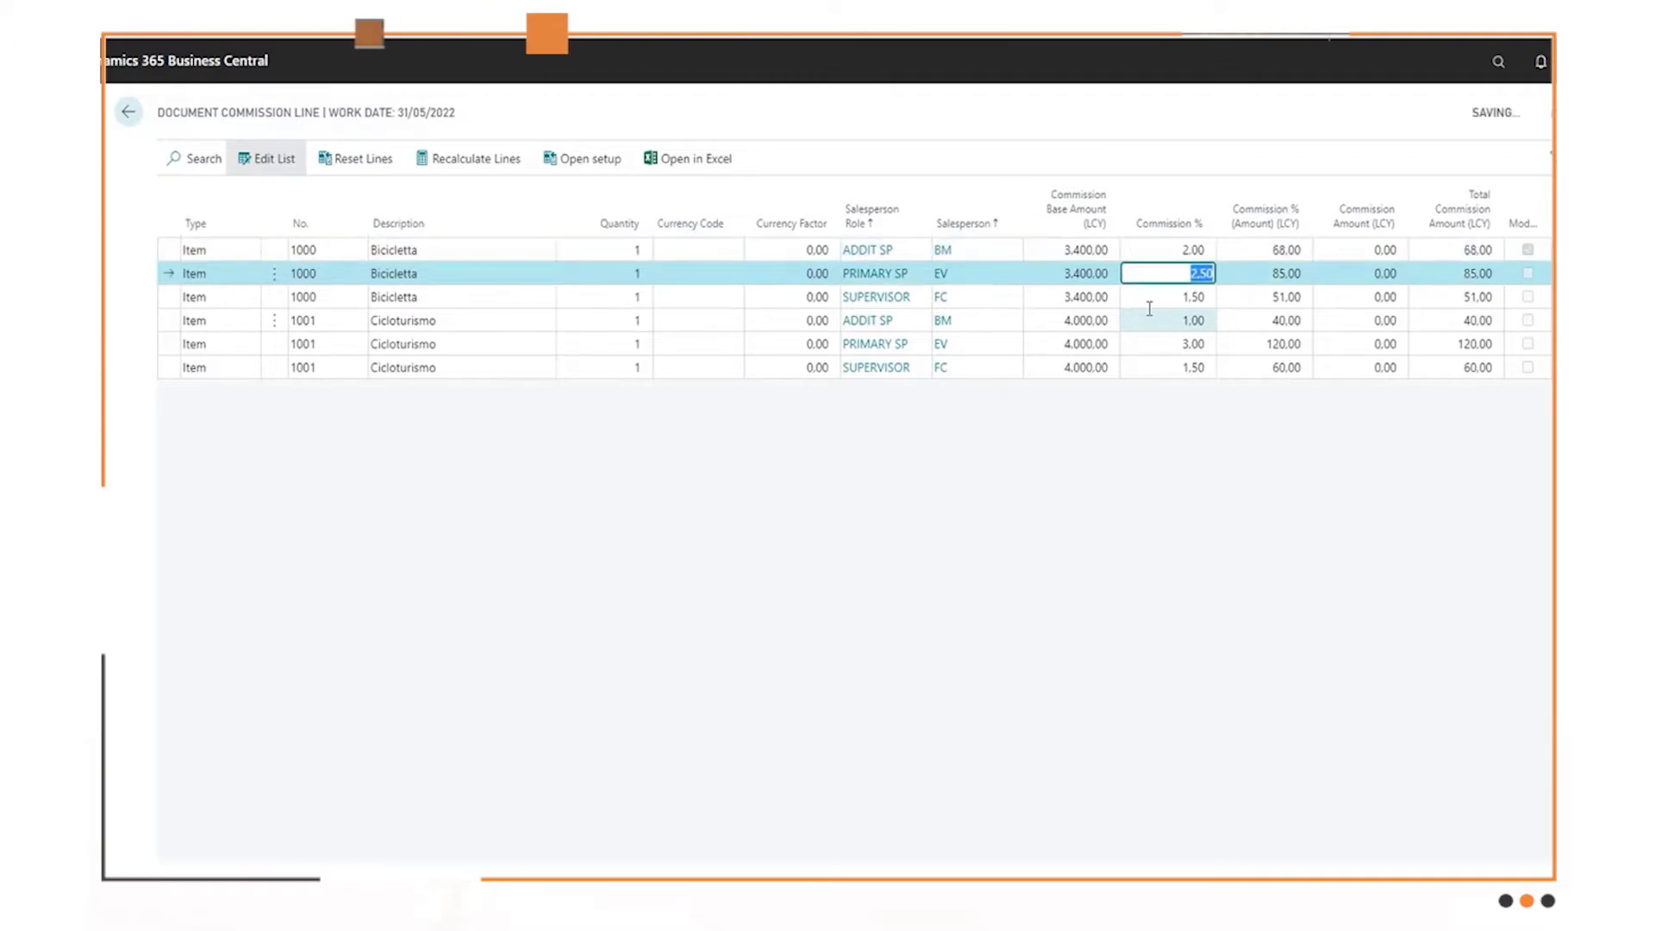
- Set the fixed commission amount of the Bicicletta ADDIT SP line to 10
key("Up")
key("Tab")
key("Tab")
key("Down")
key("Up")
type("10")
key("Return")
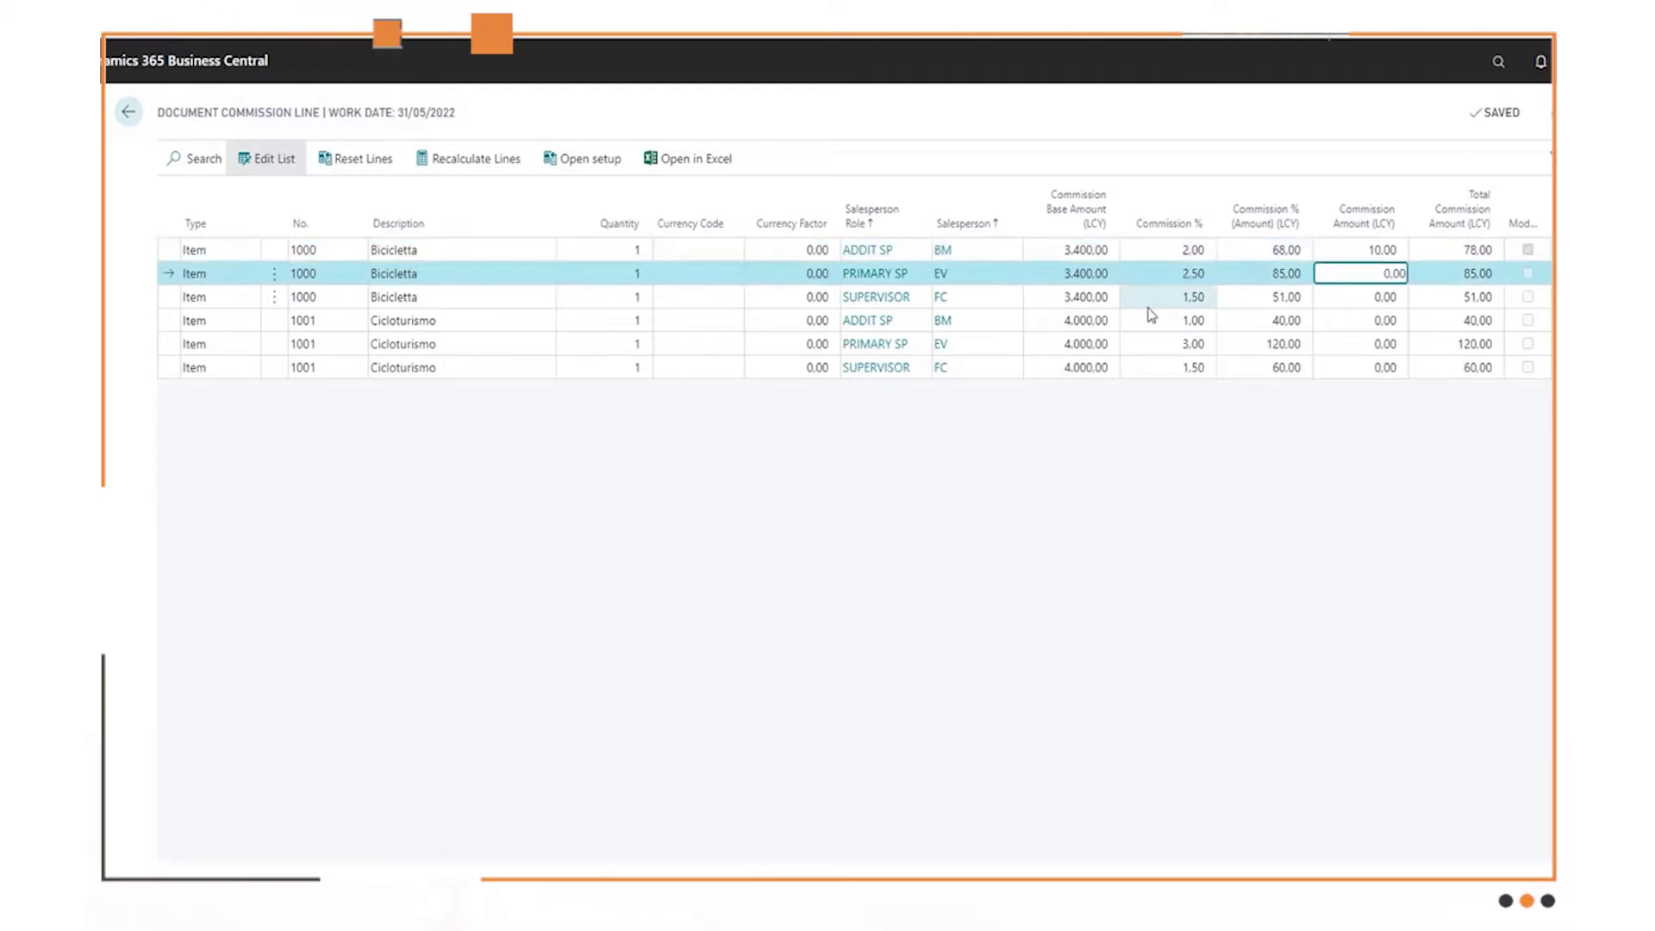
- Reset the manual modifications on the Bicicletta ADDIT SP commission line
key("Up")
key("shift+Tab")
key("Down")
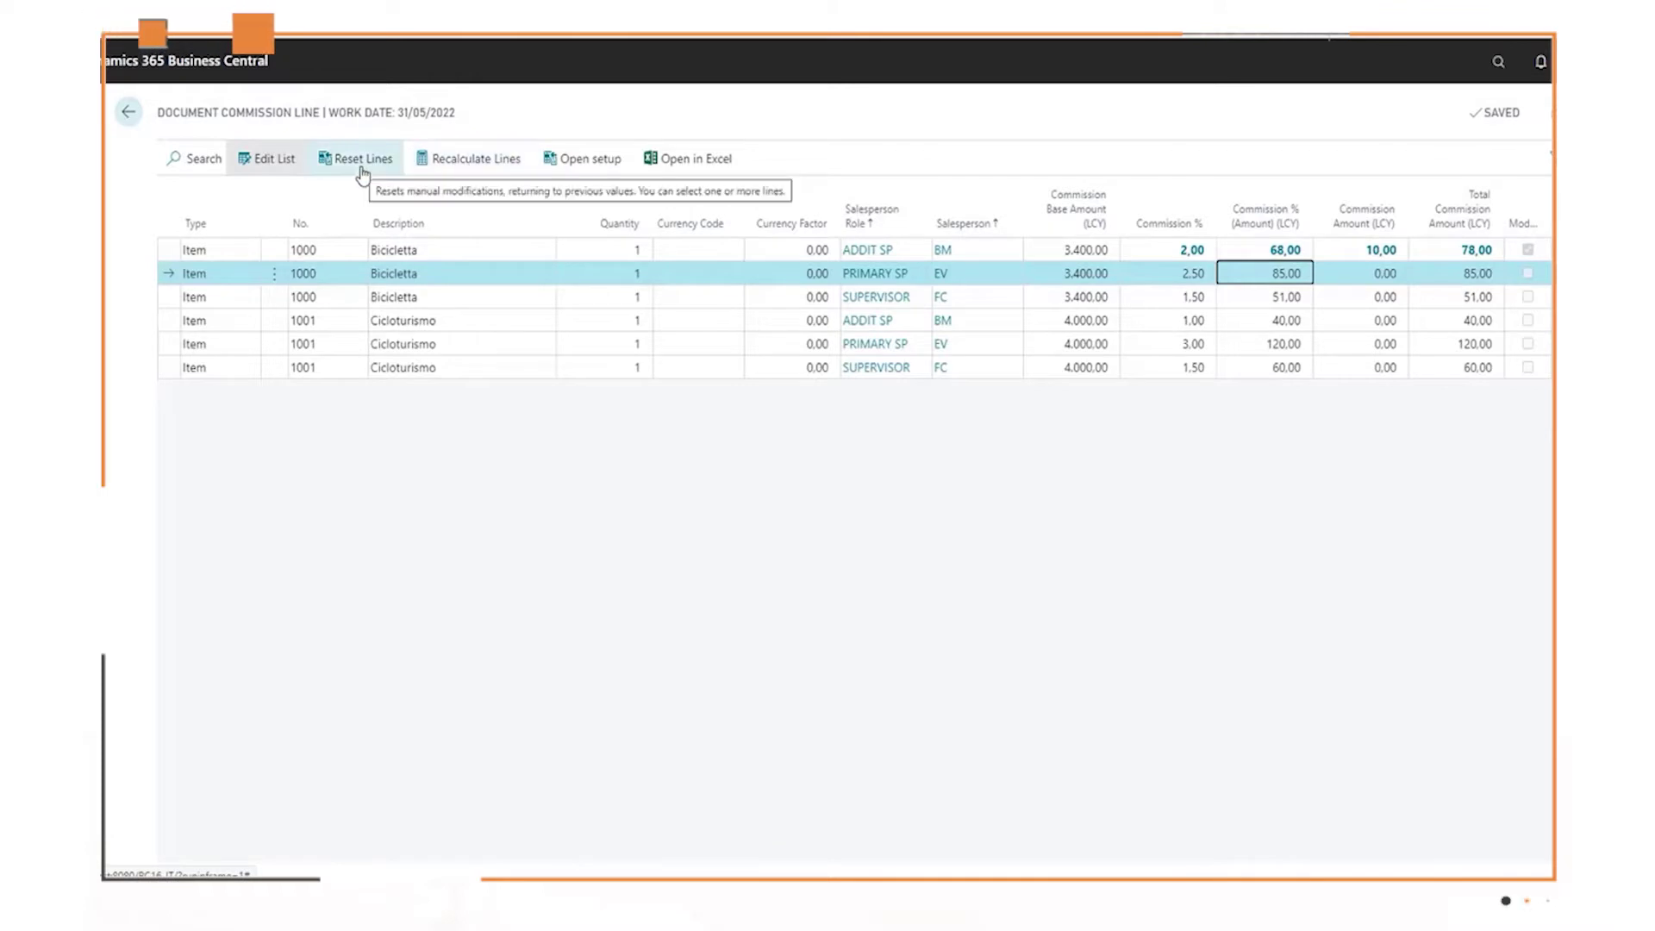
left_click(1035, 250)
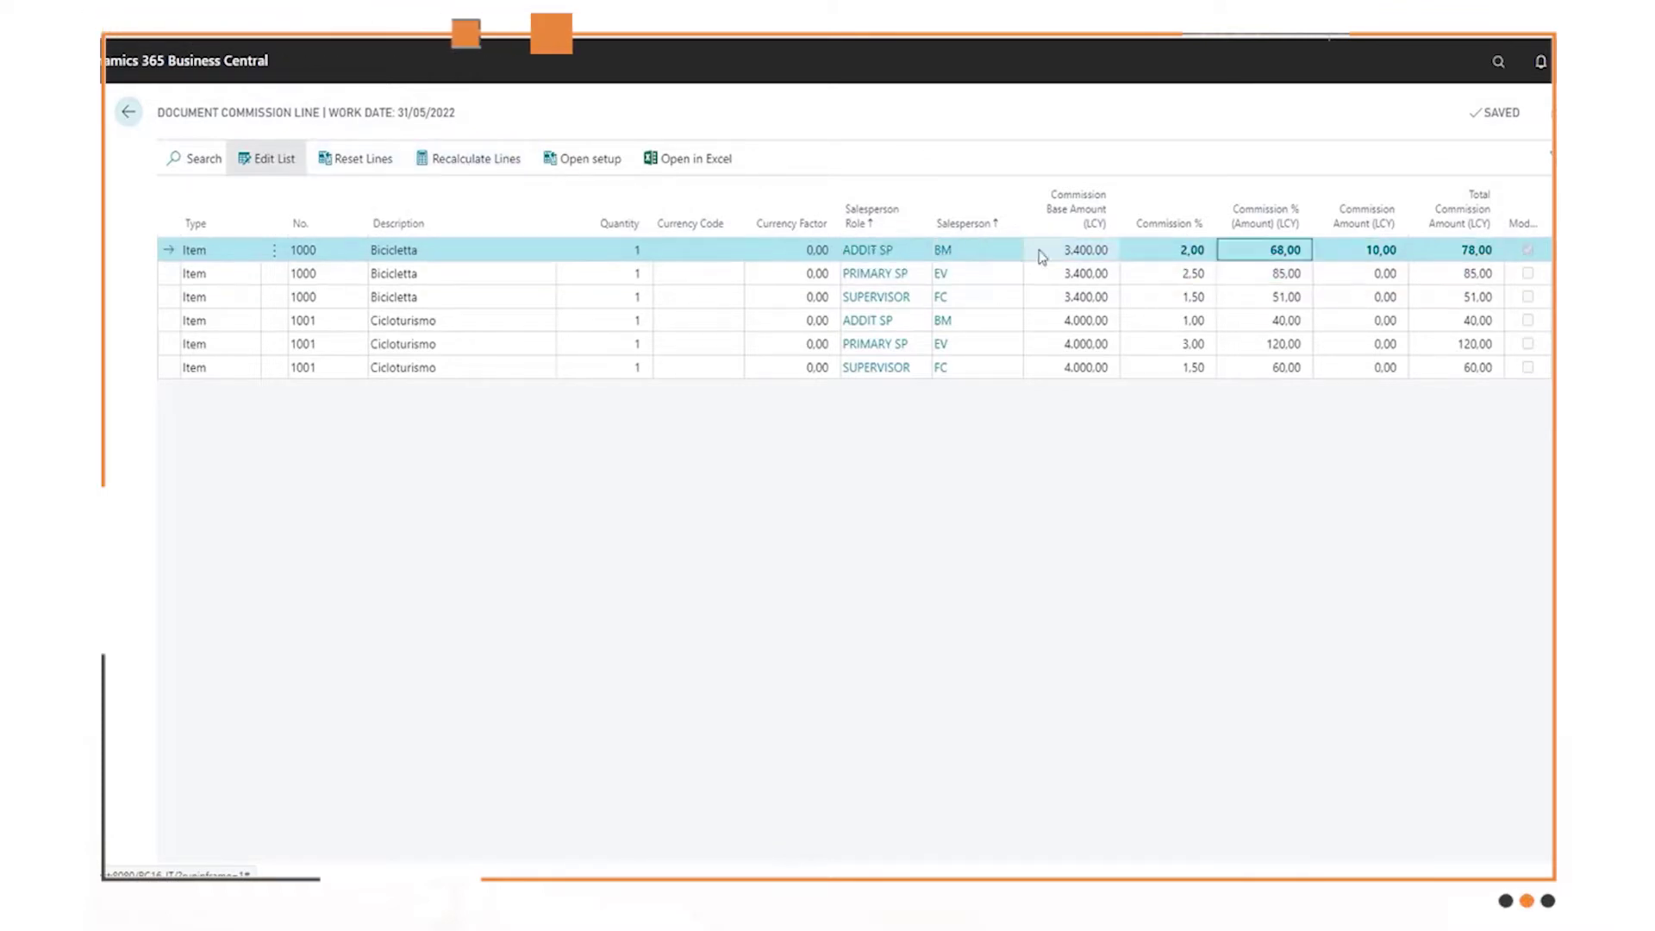
left_click(334, 160)
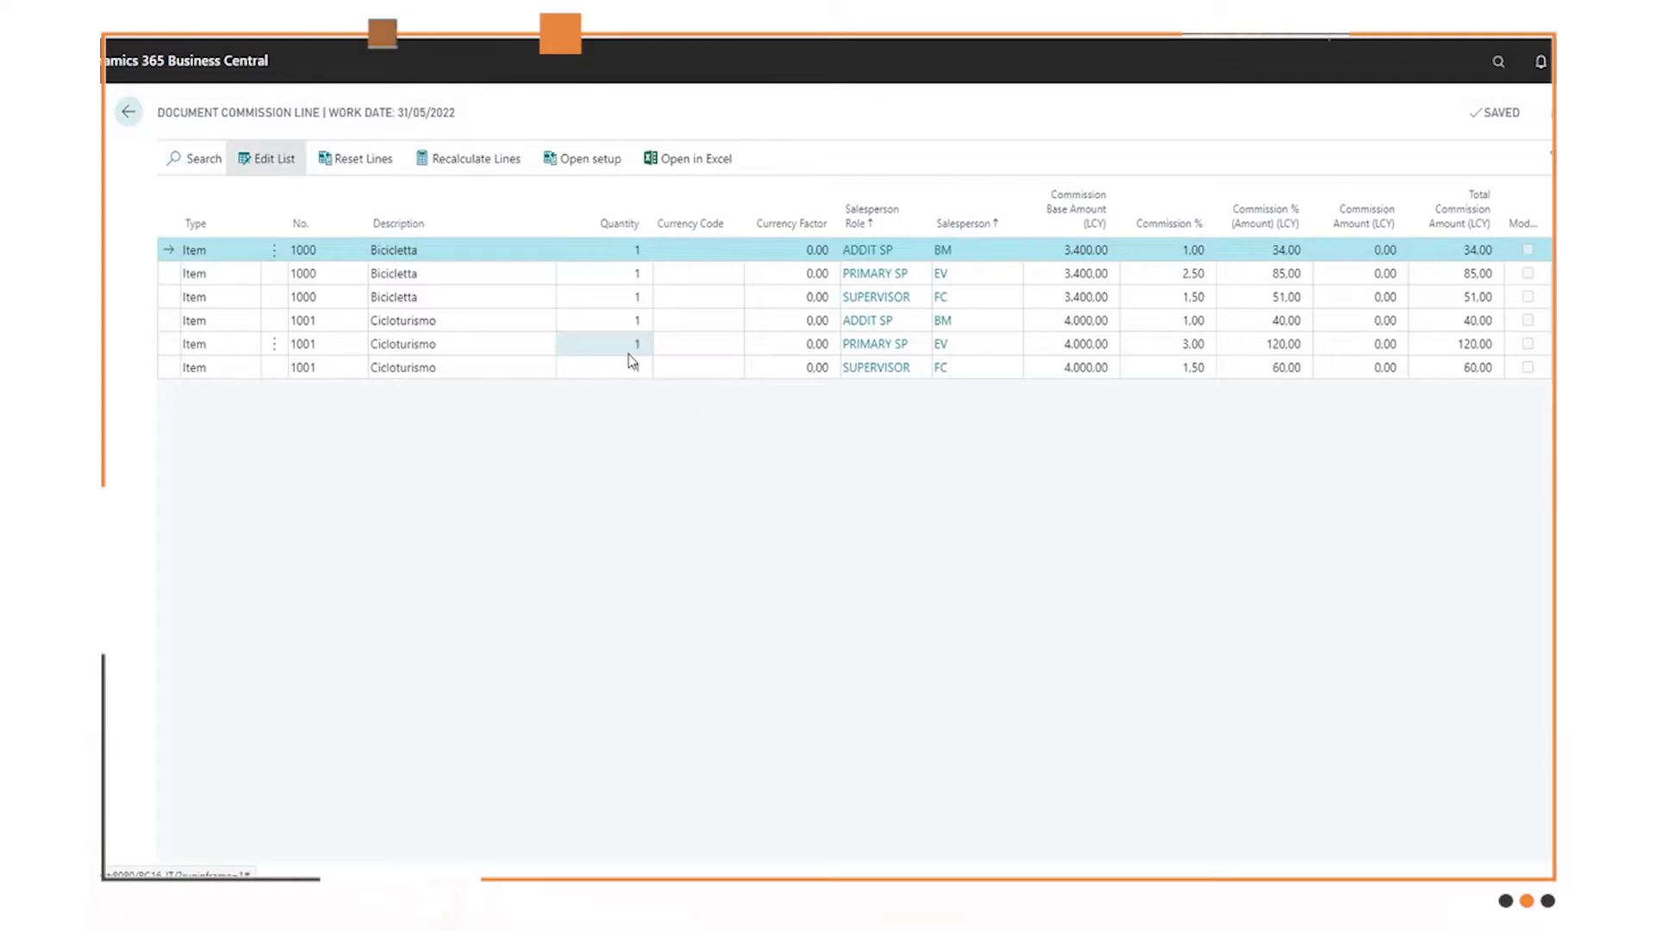
- Review the calculation setup behind the commission percentage of the Bicicletta ADDIT SP line, then close the setup
left_click(459, 251)
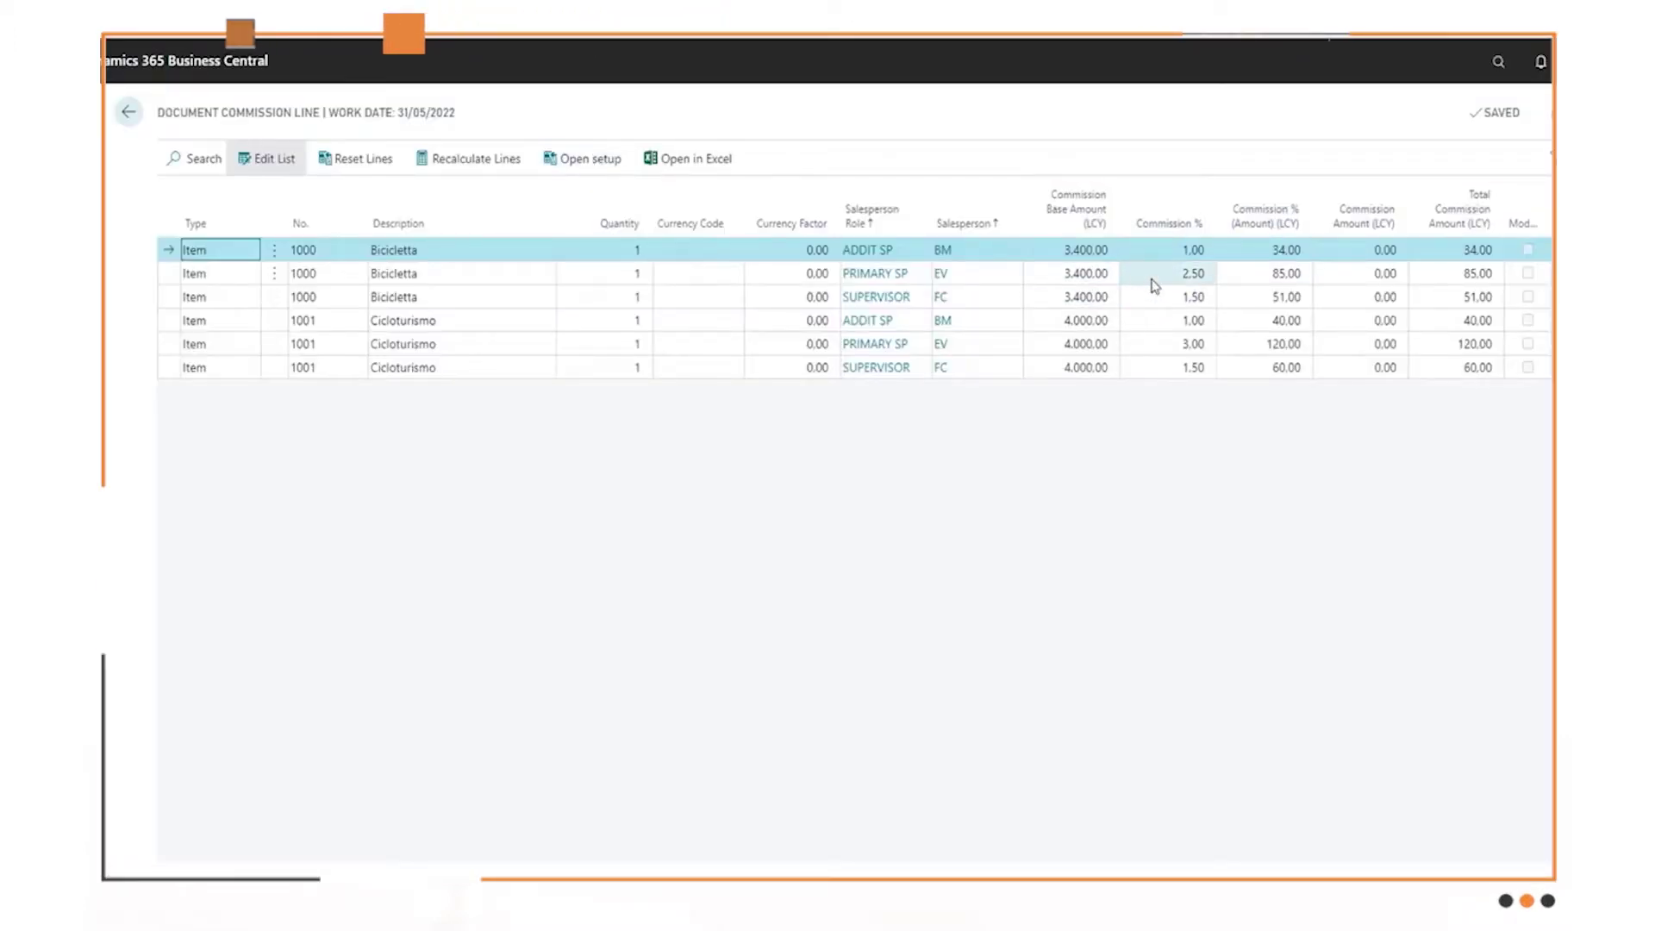
left_click(1153, 276)
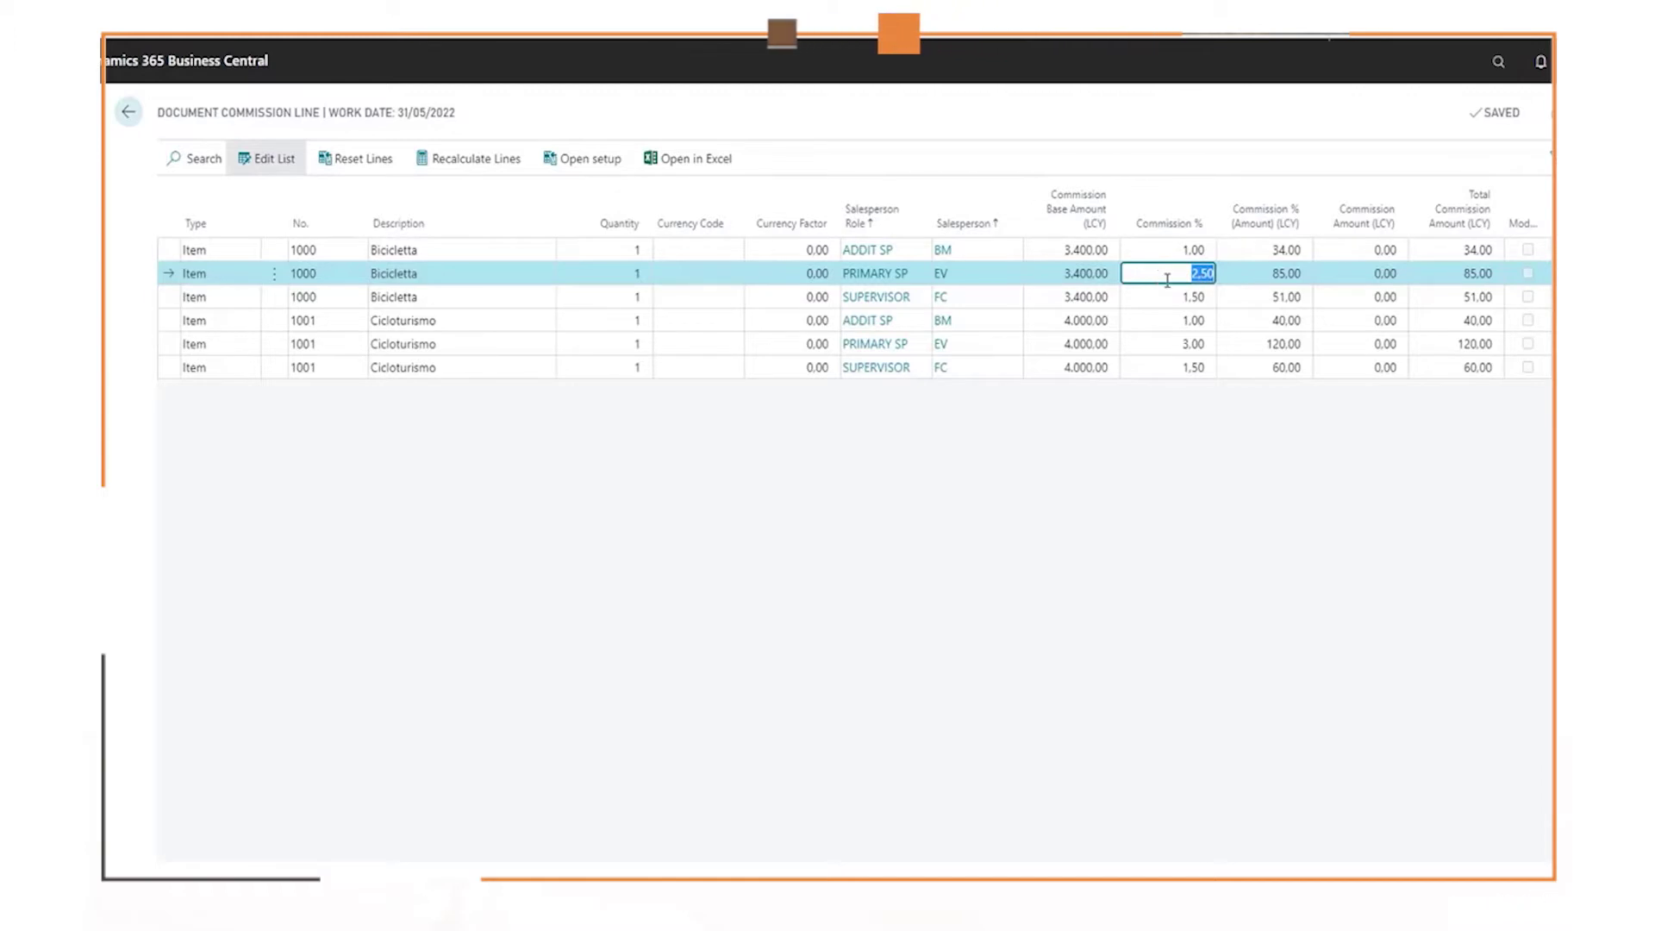
left_click(1264, 249)
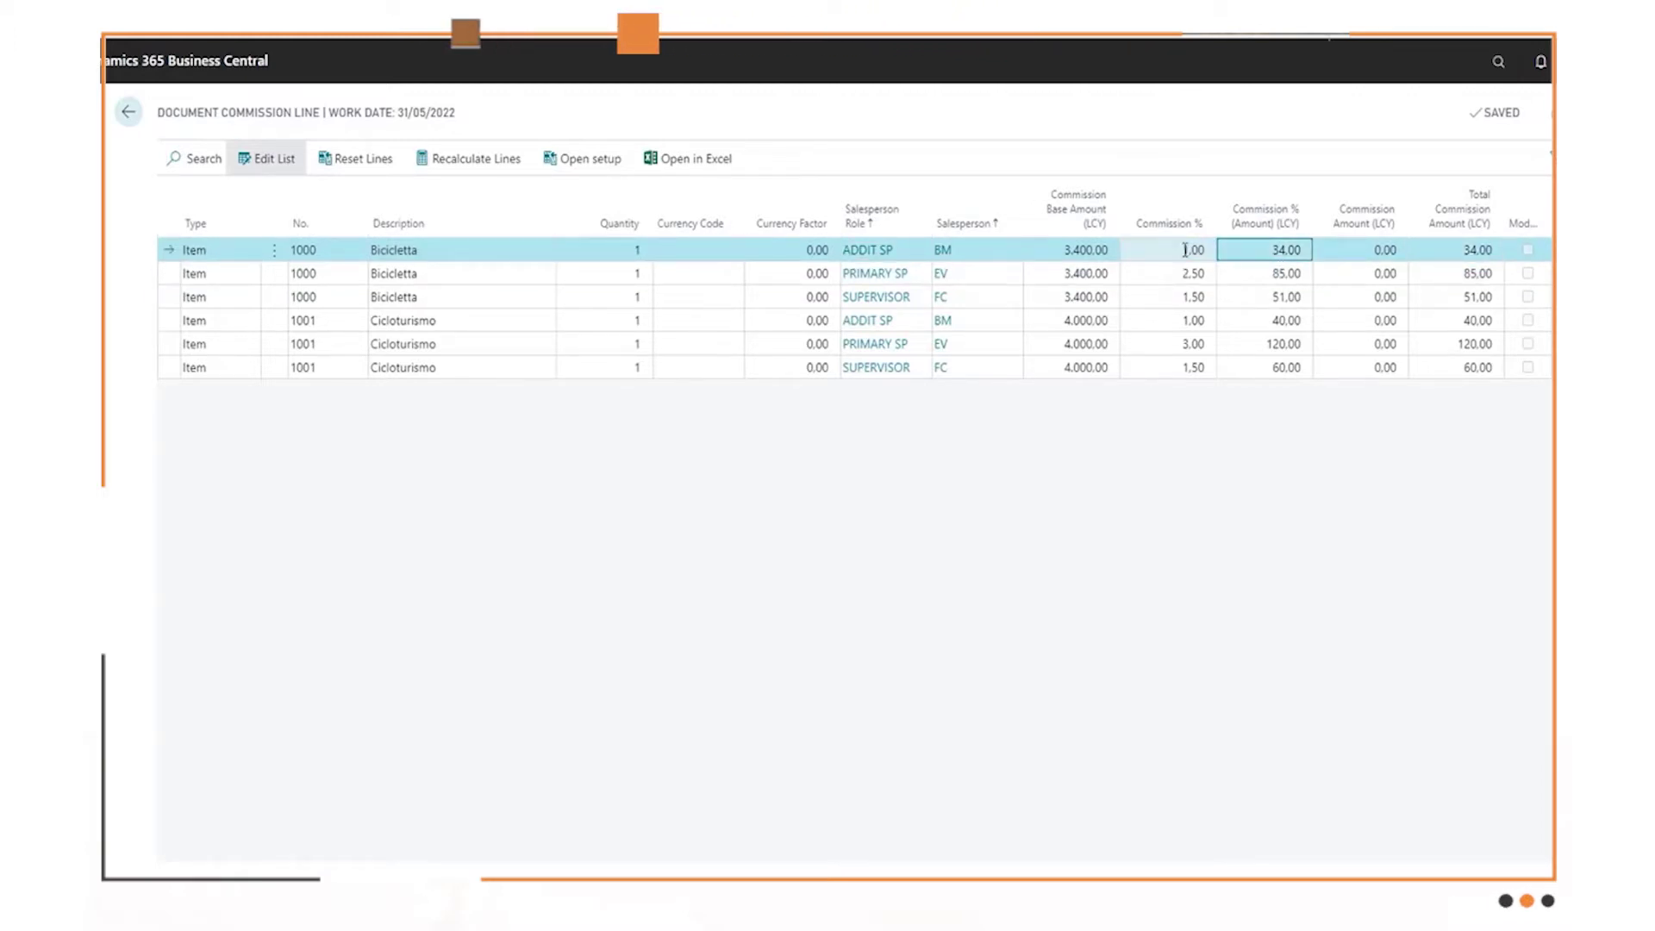
left_click(569, 162)
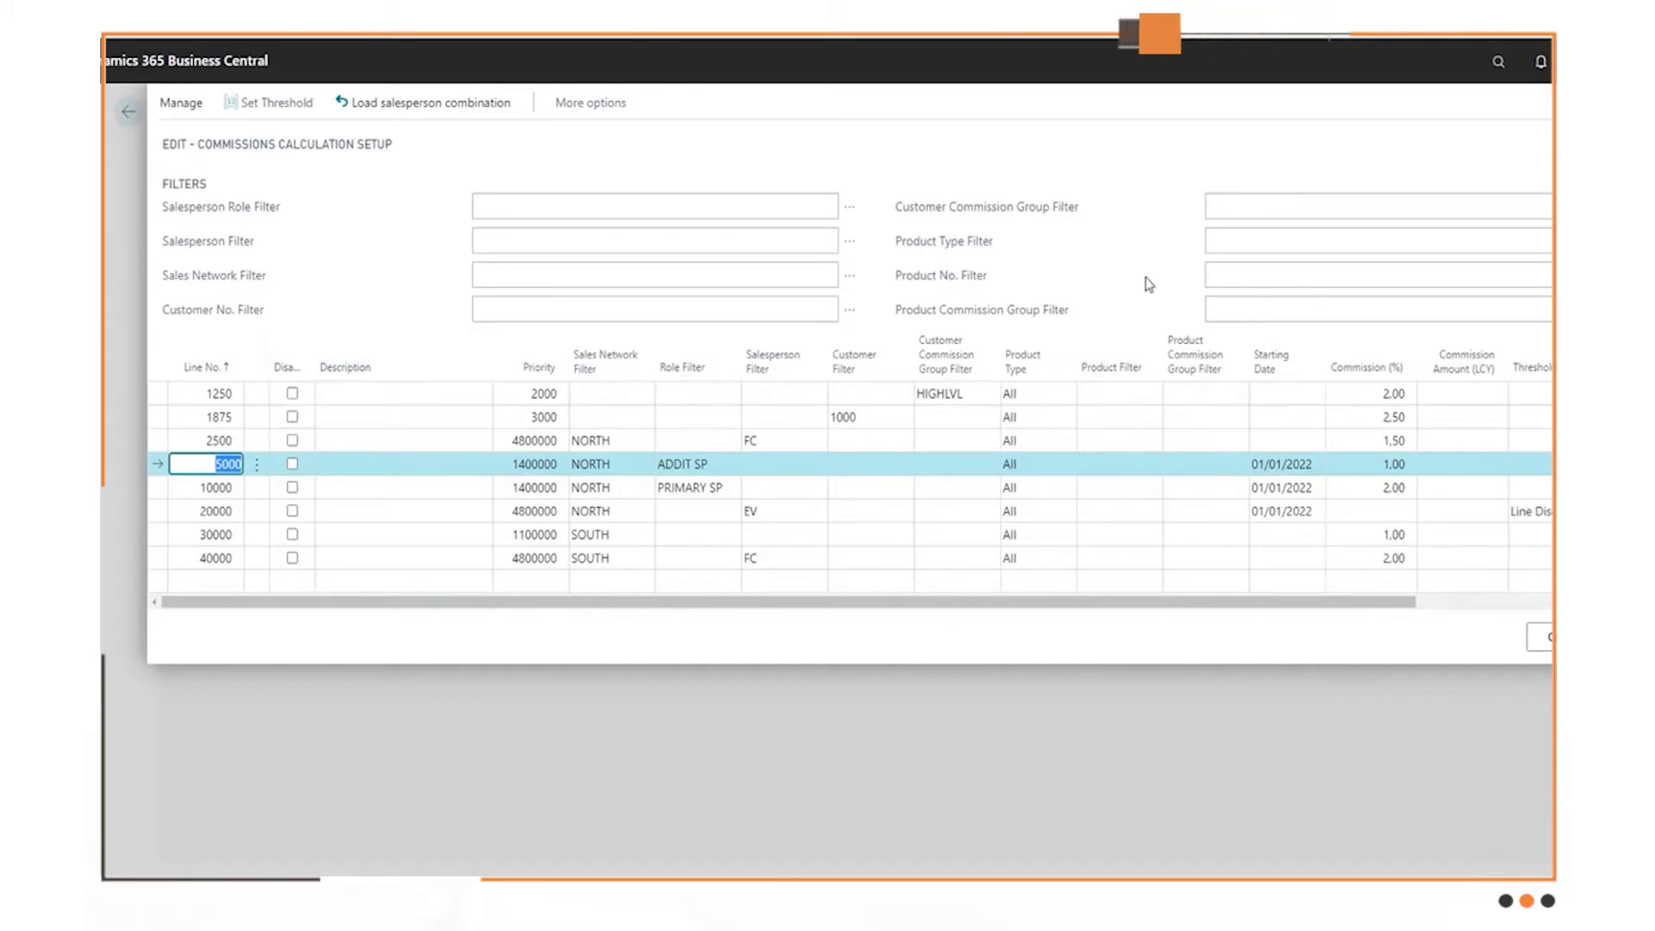
left_click(157, 473)
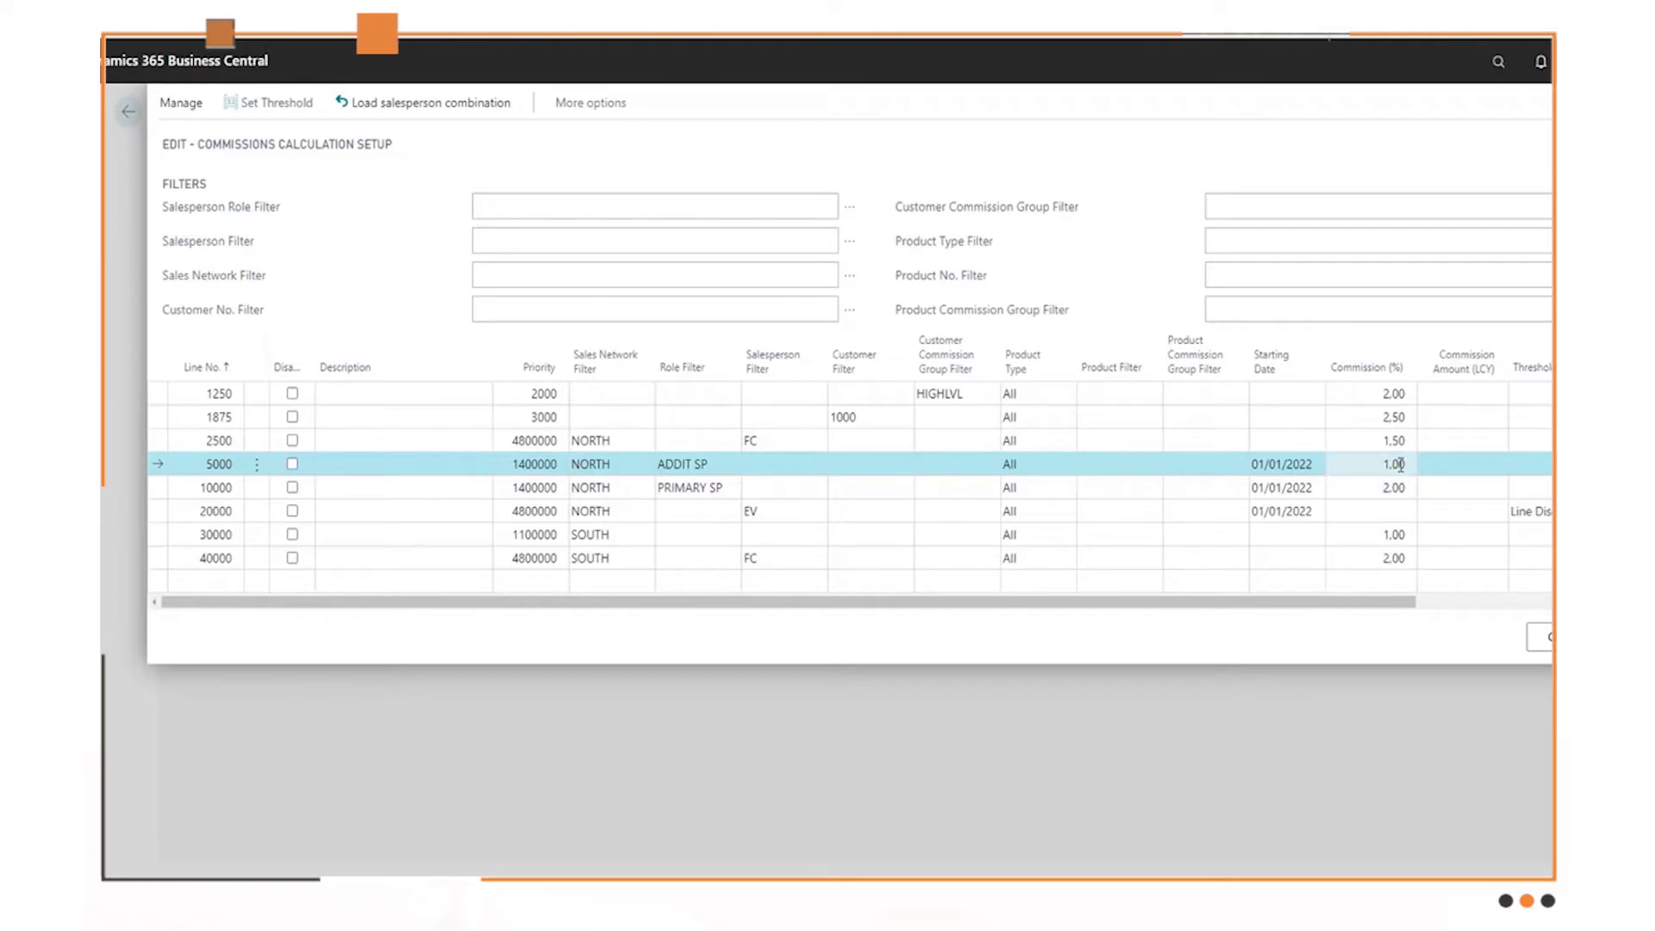
left_click(1350, 465)
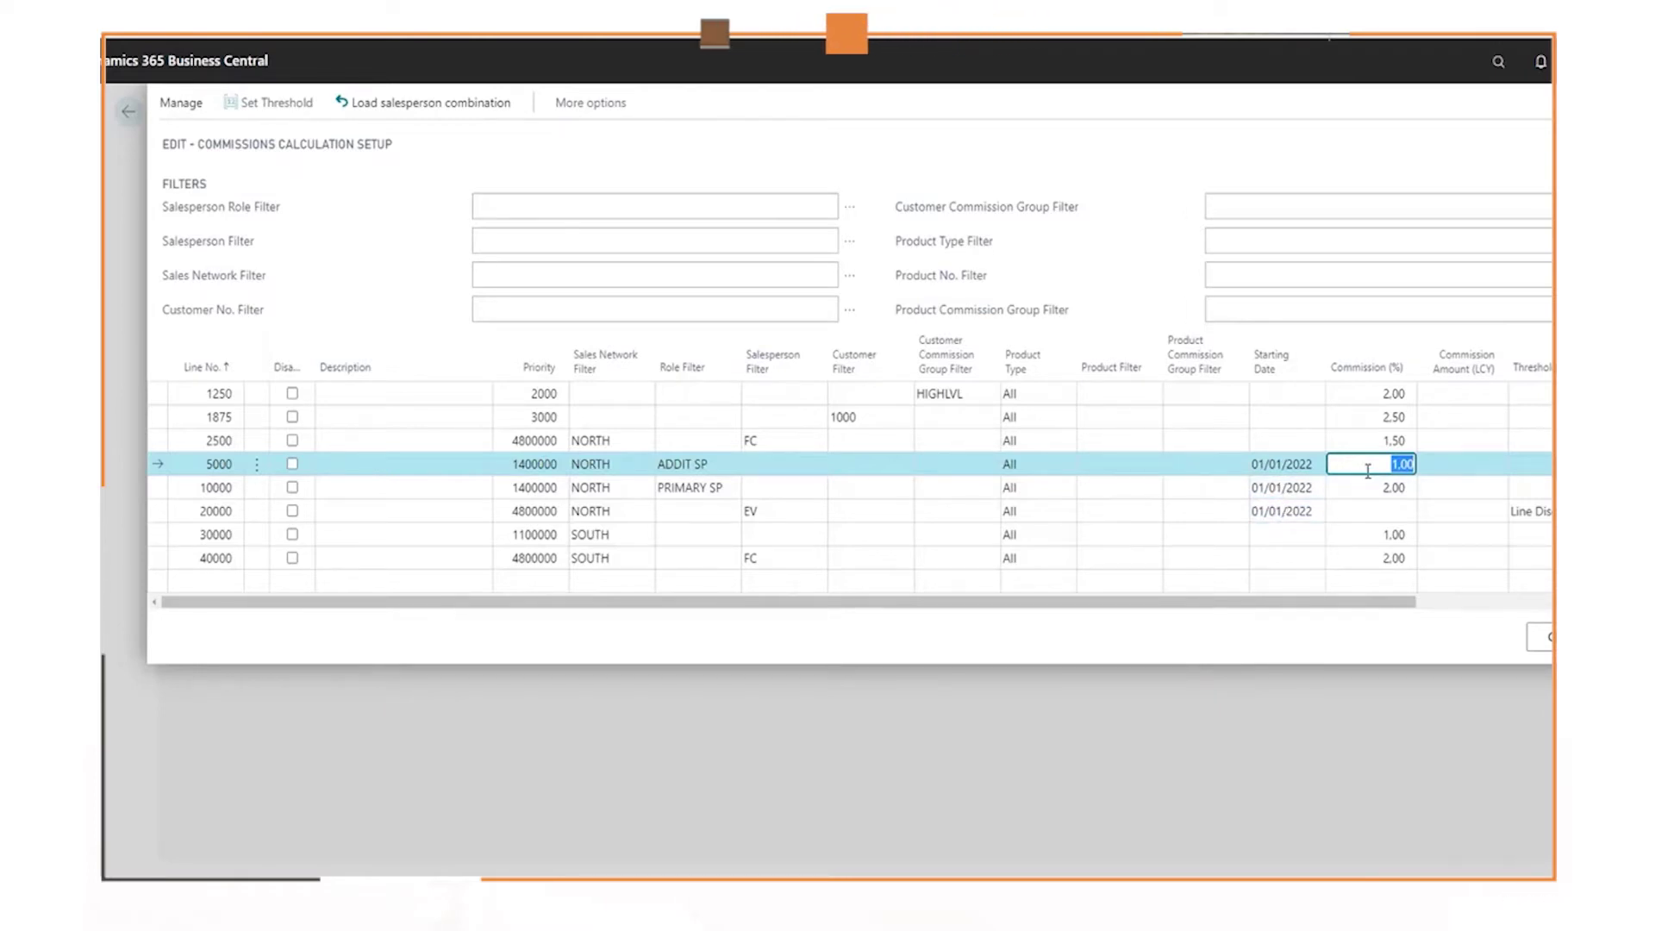
left_click(1543, 637)
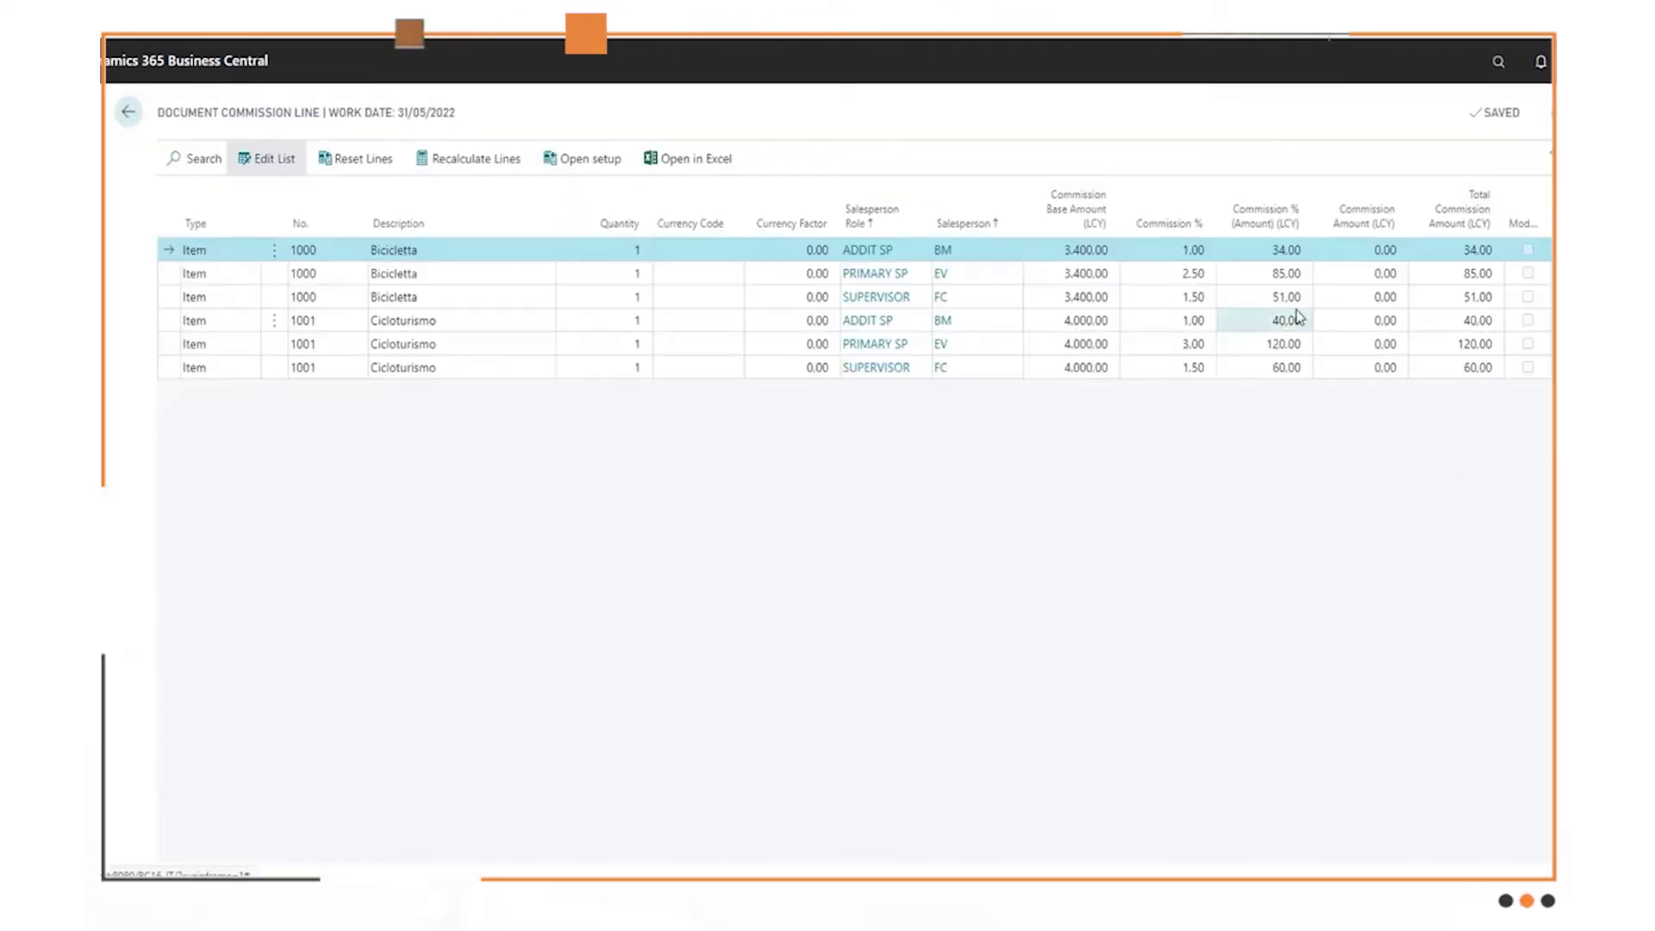
- Open the calculation setup behind the commission percentage of the Bicicletta PRIMARY SP line and bring its threshold settings into view
left_click(1179, 274)
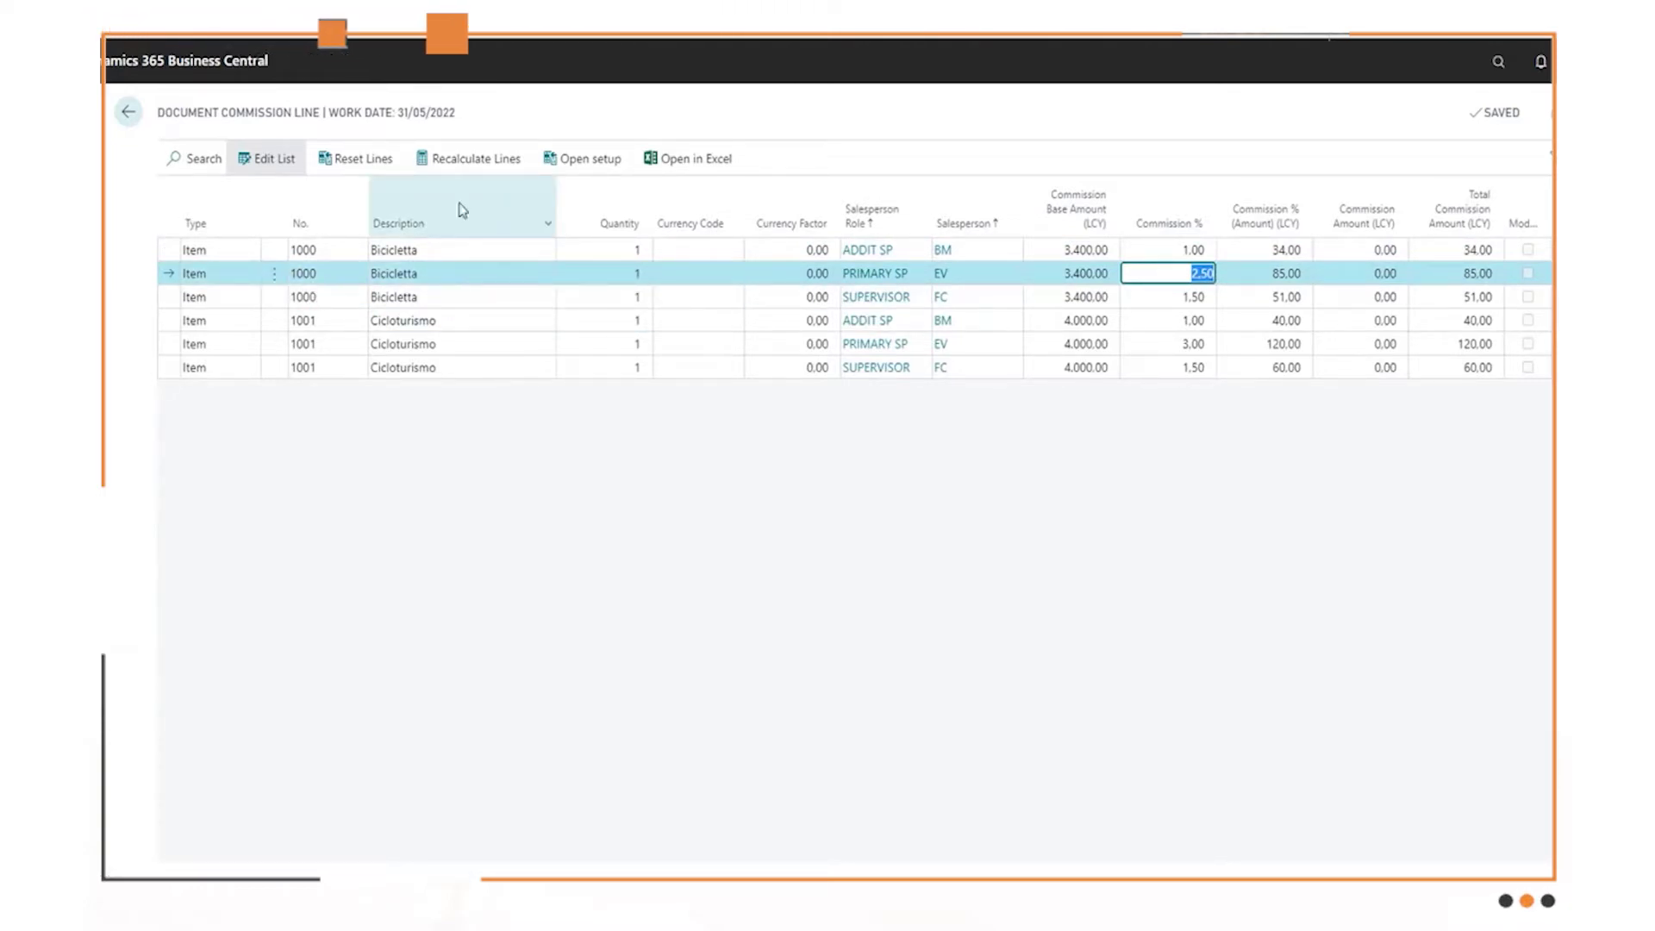
mouse_move(463, 210)
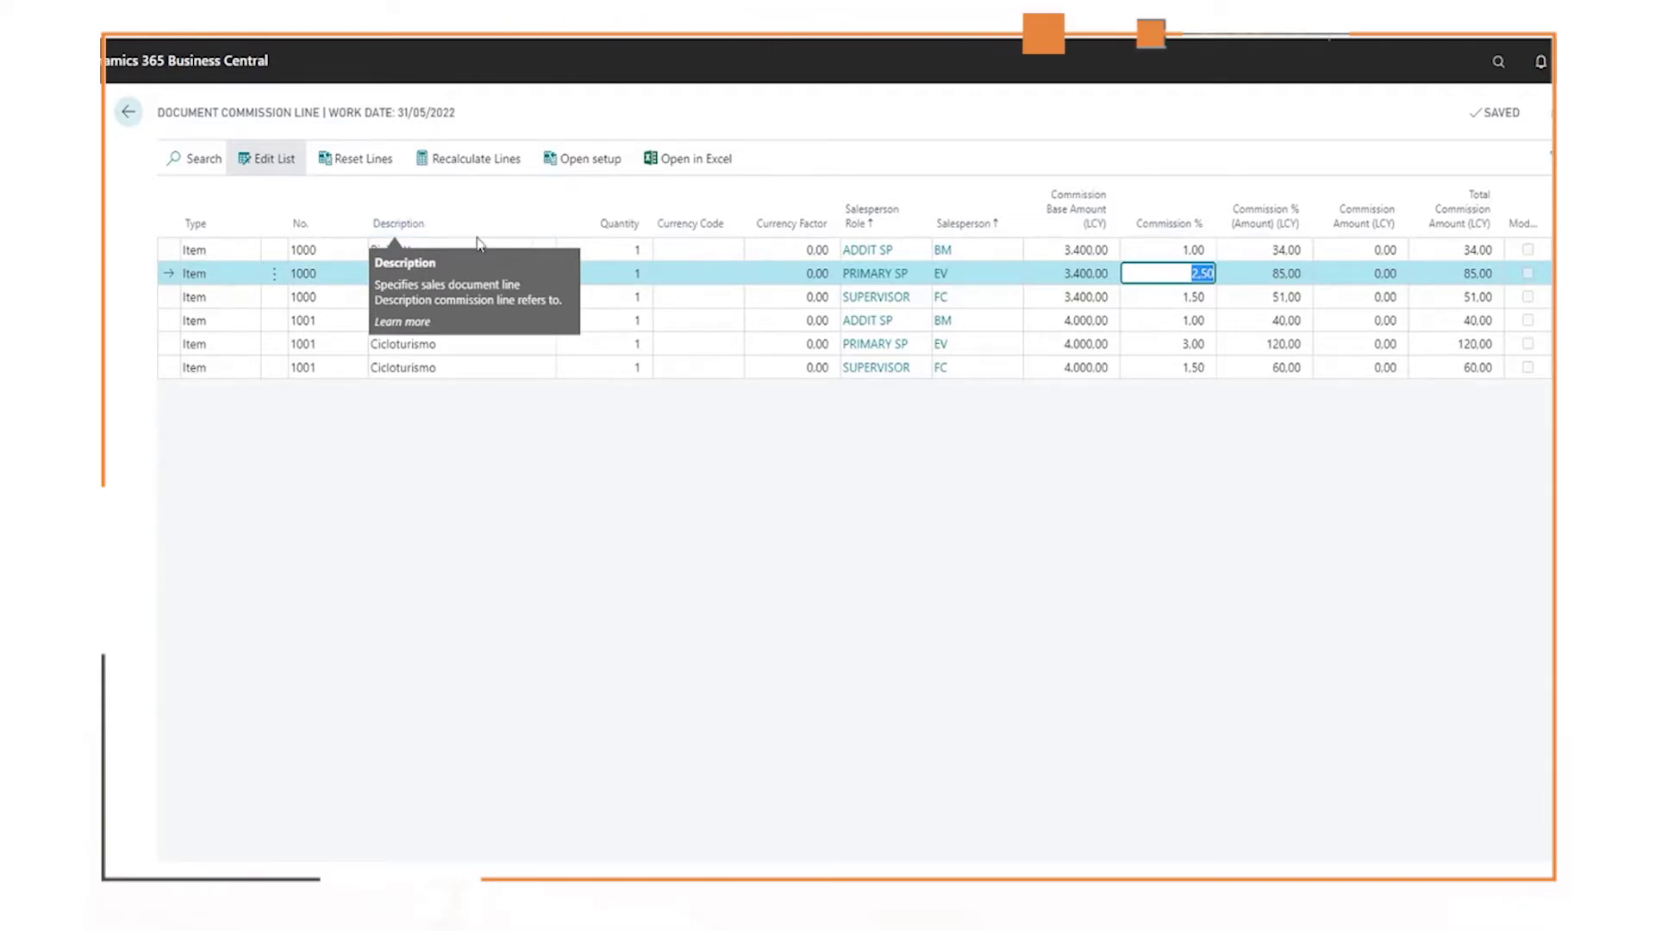
left_click(597, 162)
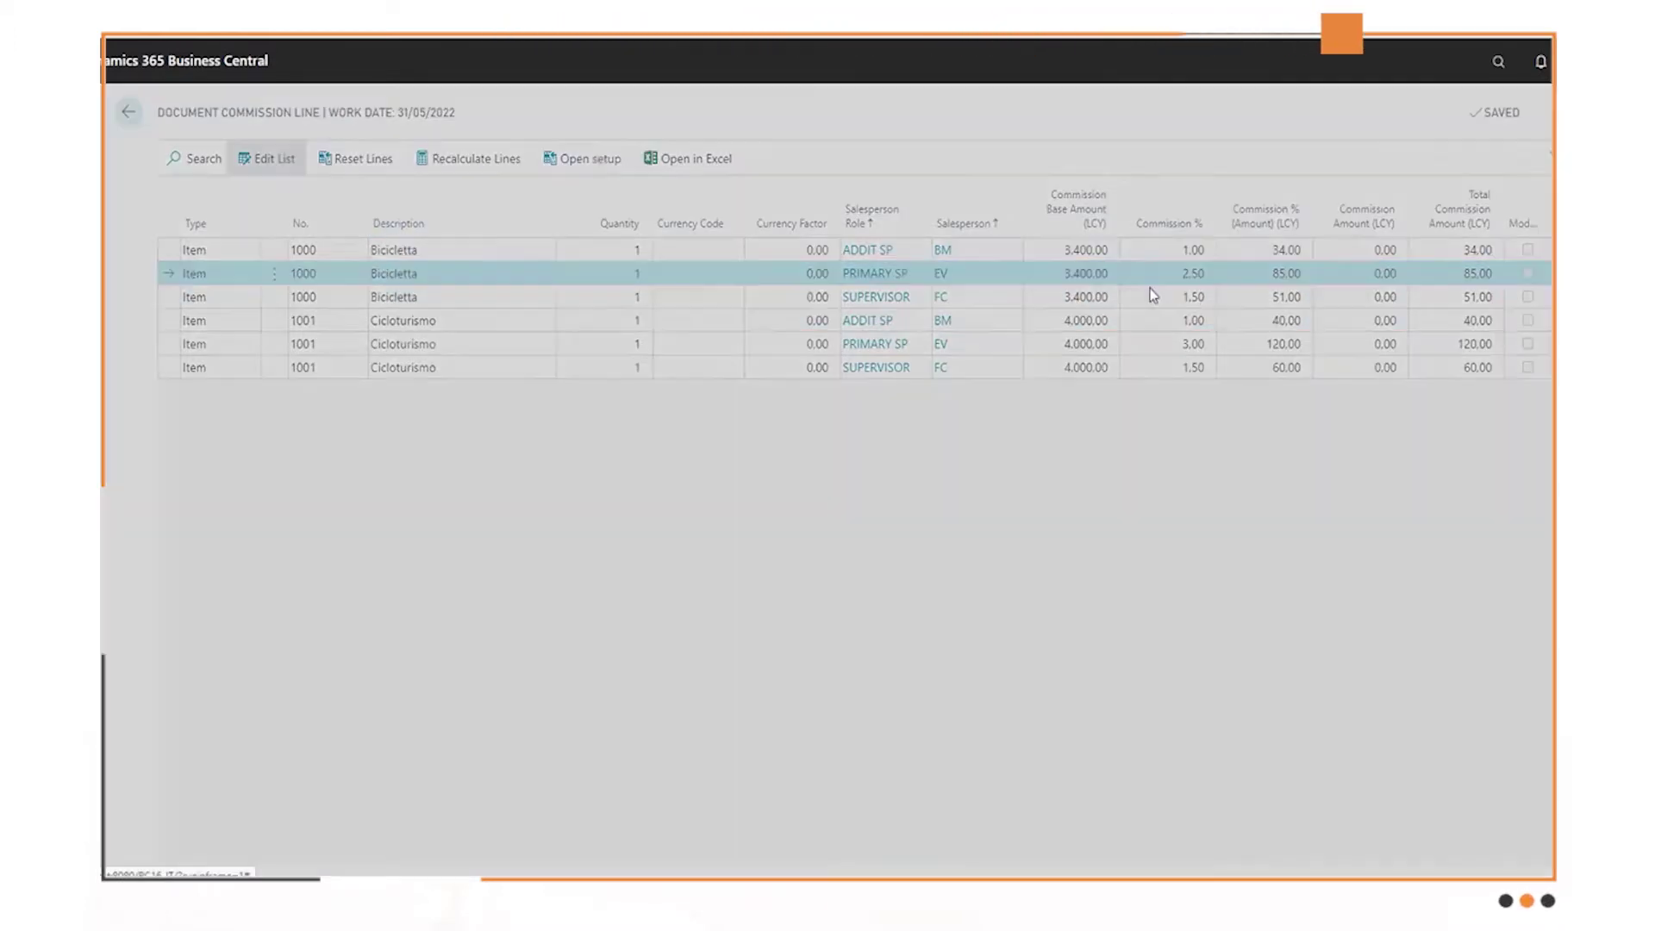
key("Escape")
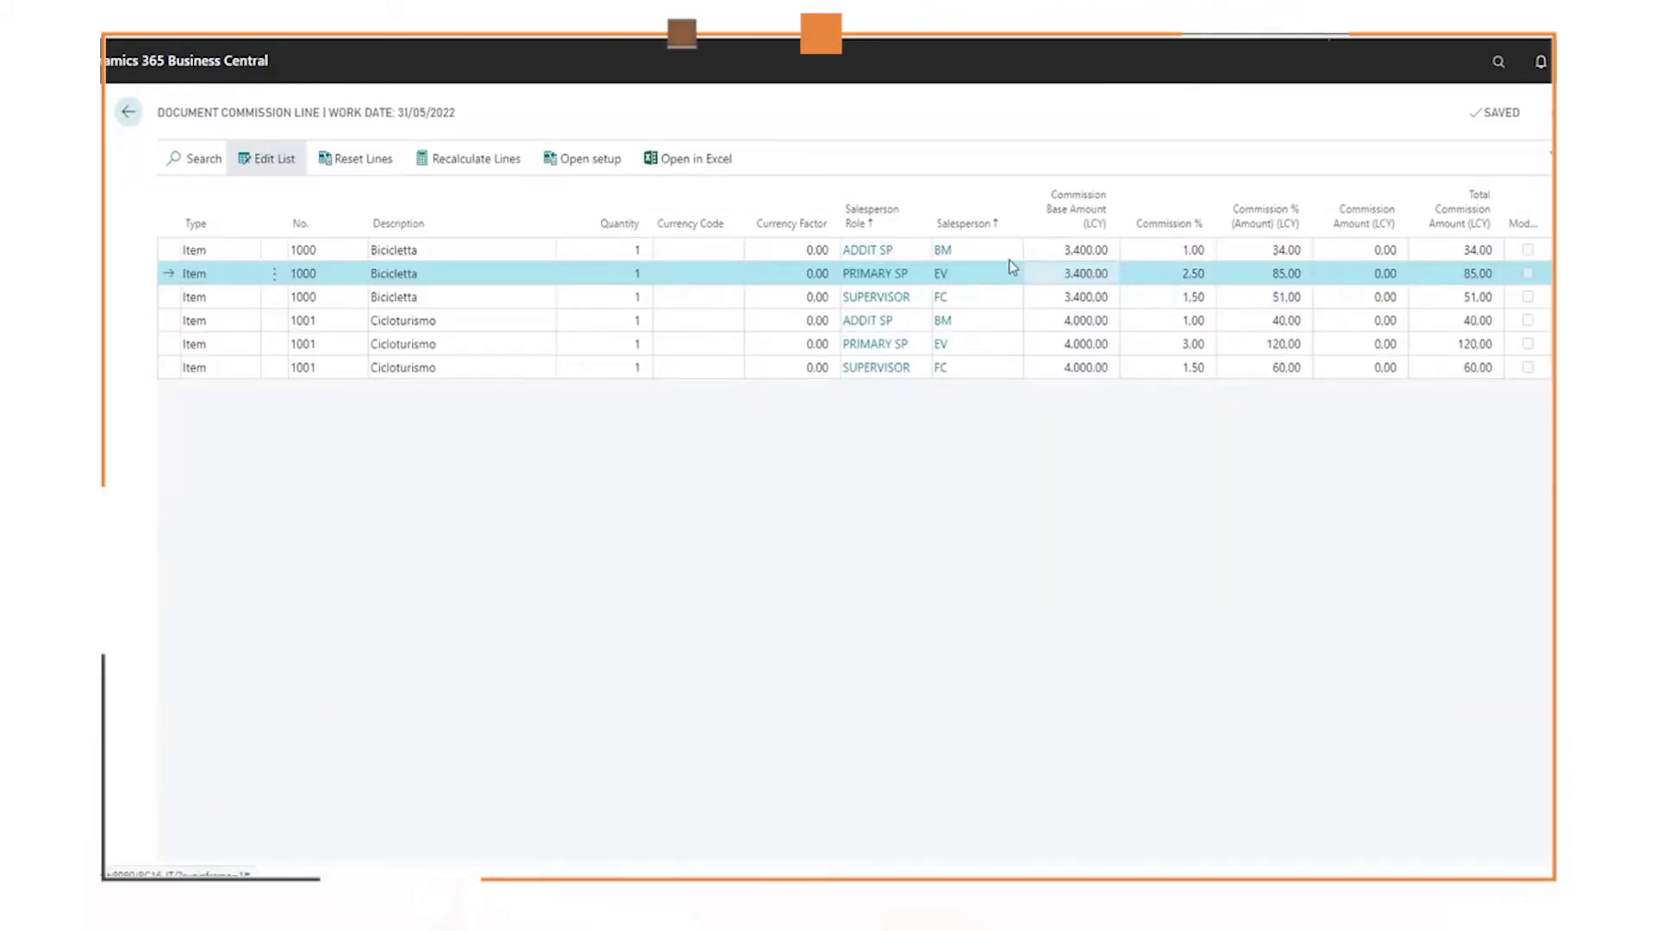
left_click(597, 164)
left_click_drag(1245, 603, 1460, 608)
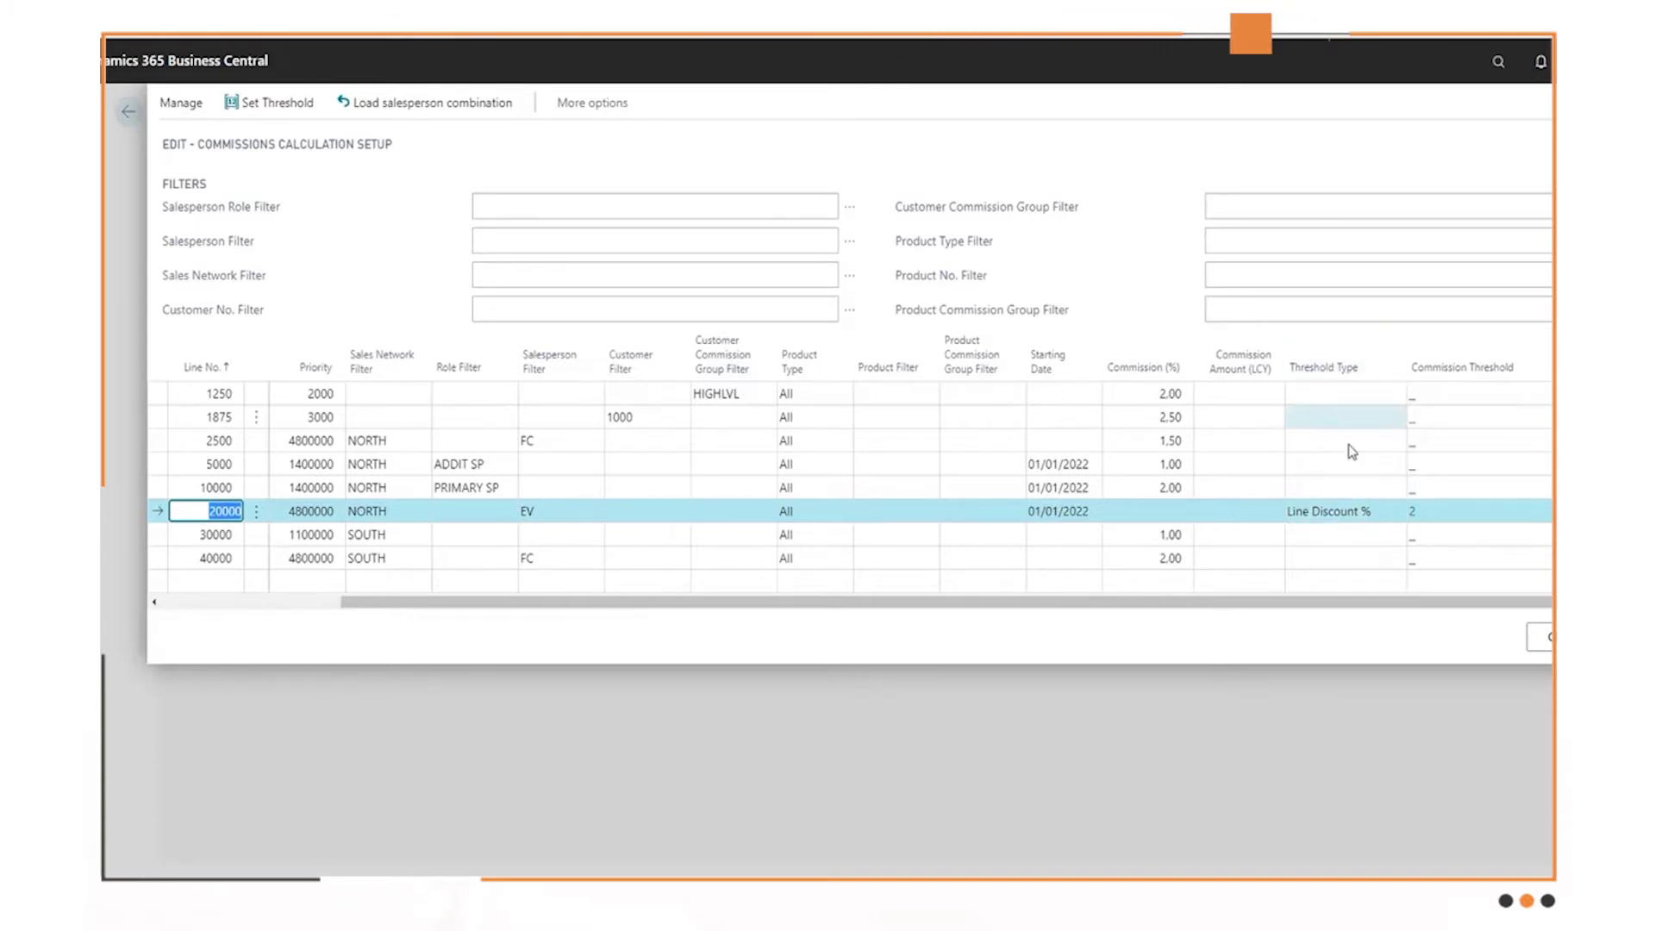
- Review the Line Discount % commission thresholds of setup line 20000, then close the threshold list
left_click(1412, 513)
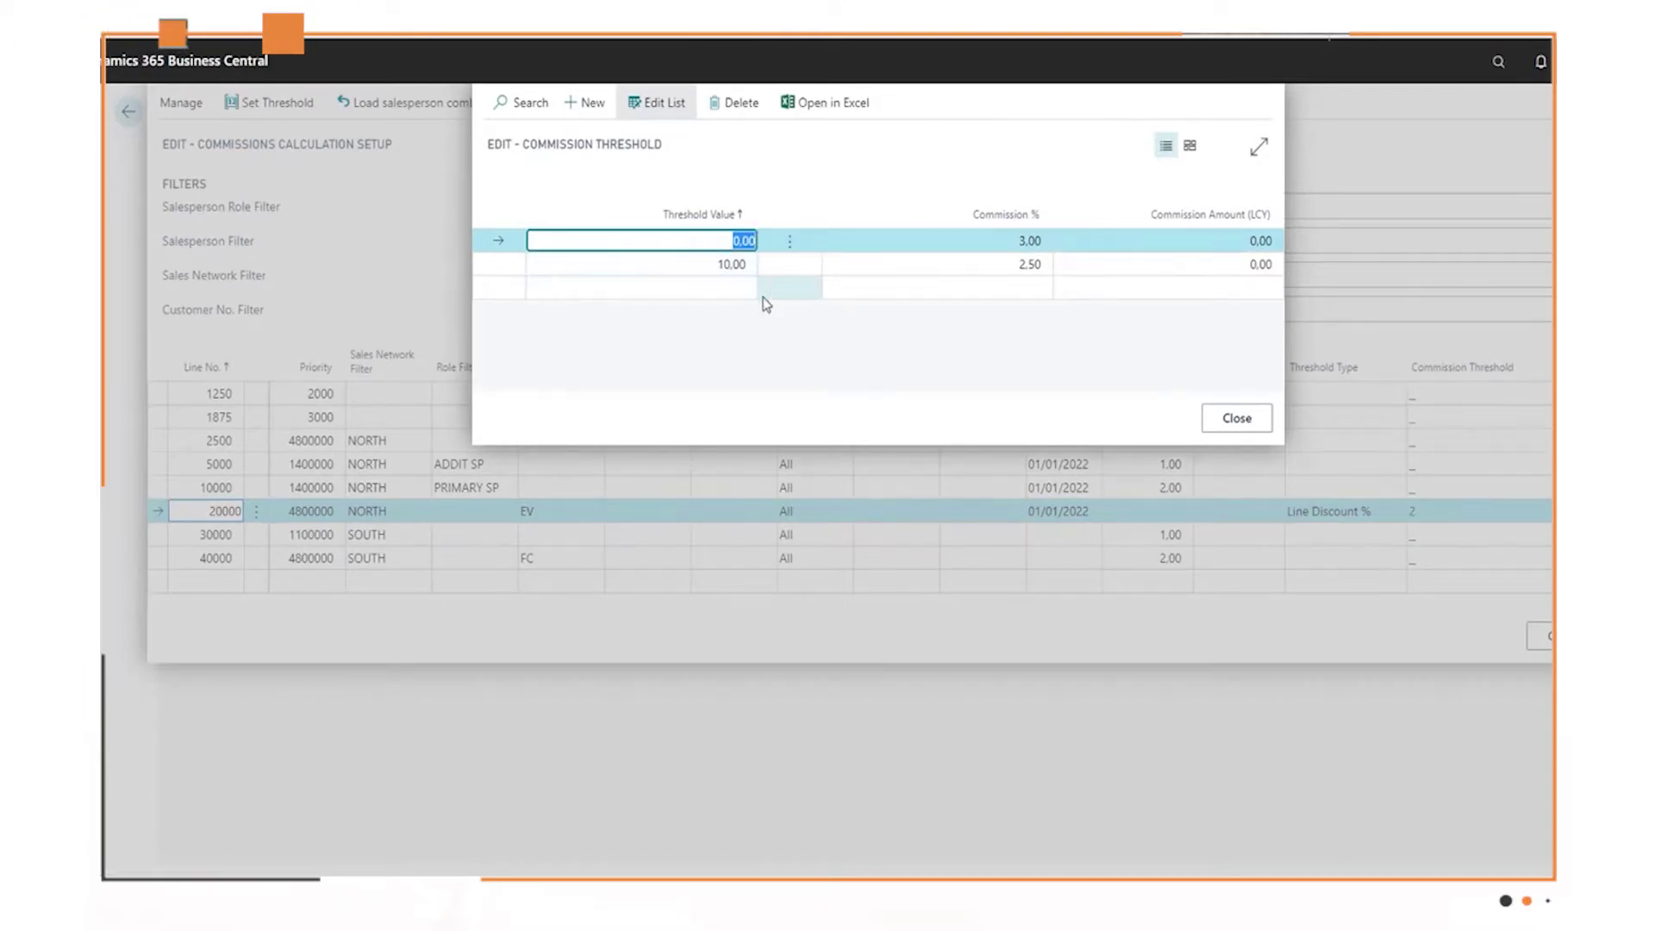
left_click(1012, 240)
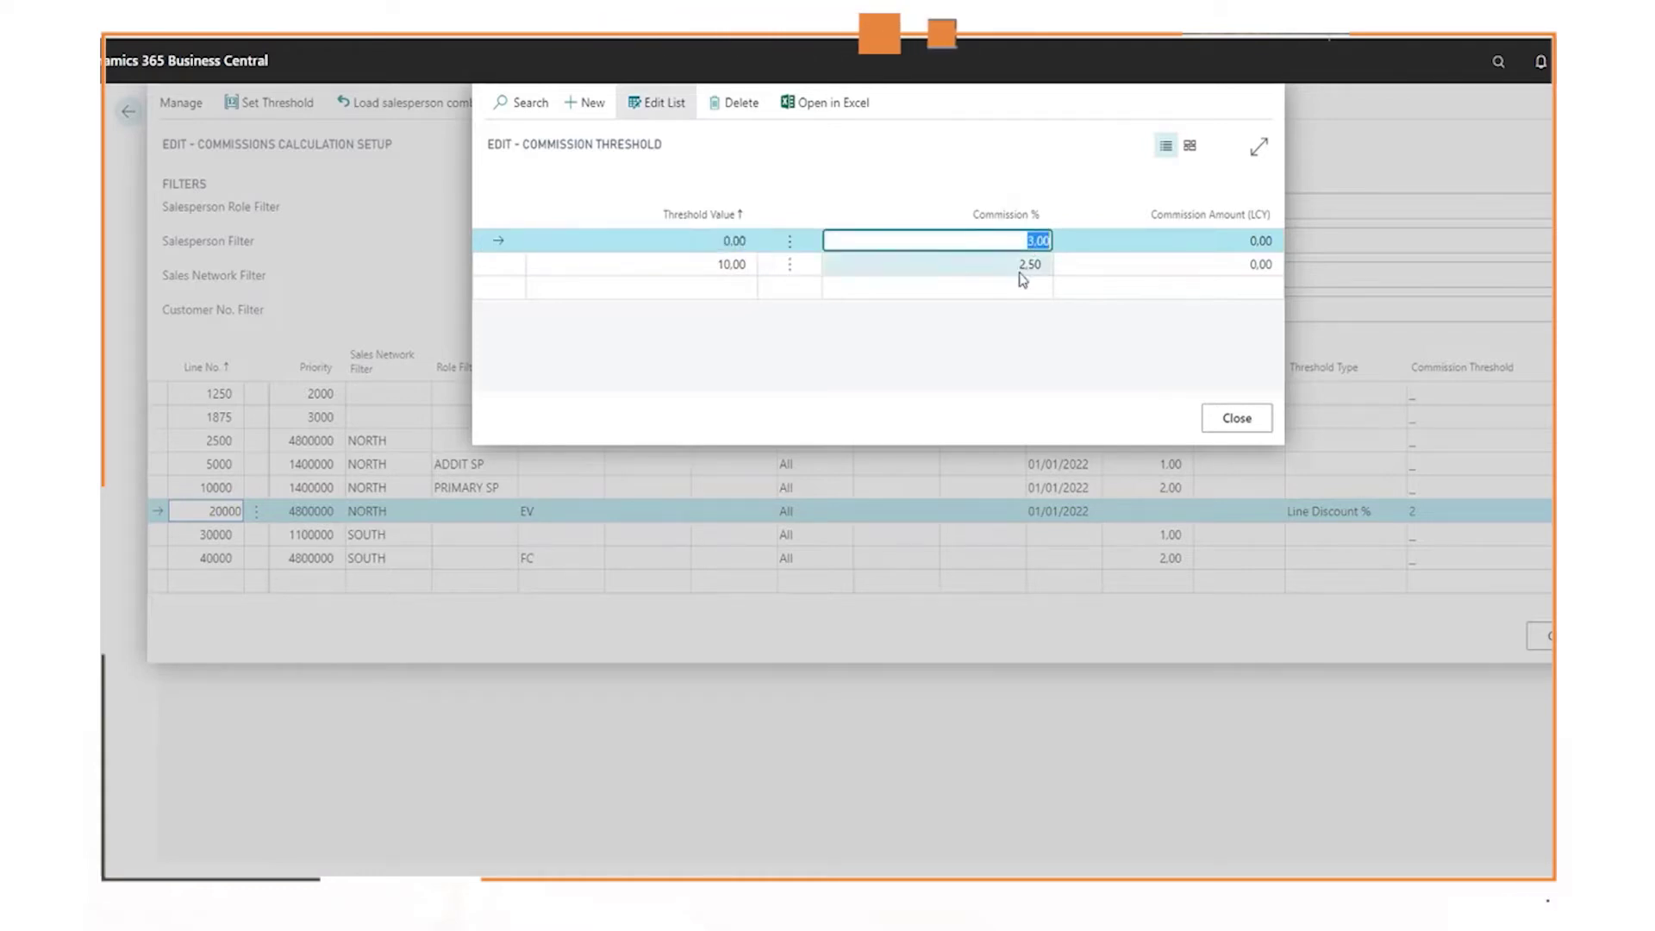
left_click(702, 264)
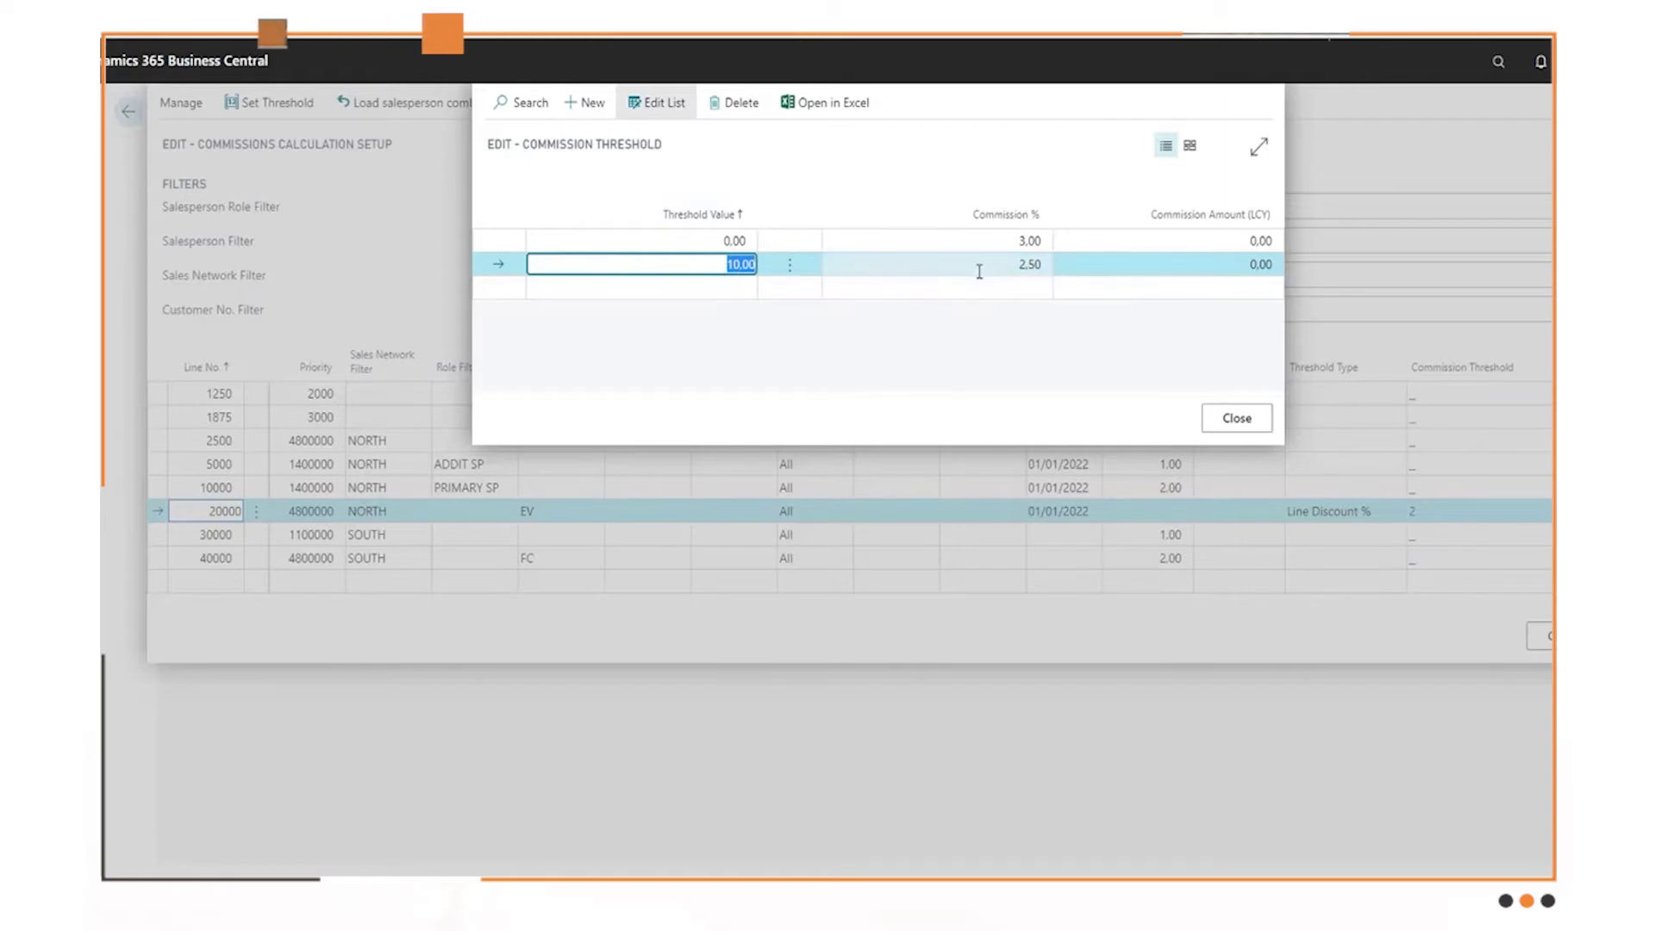
left_click(1005, 263)
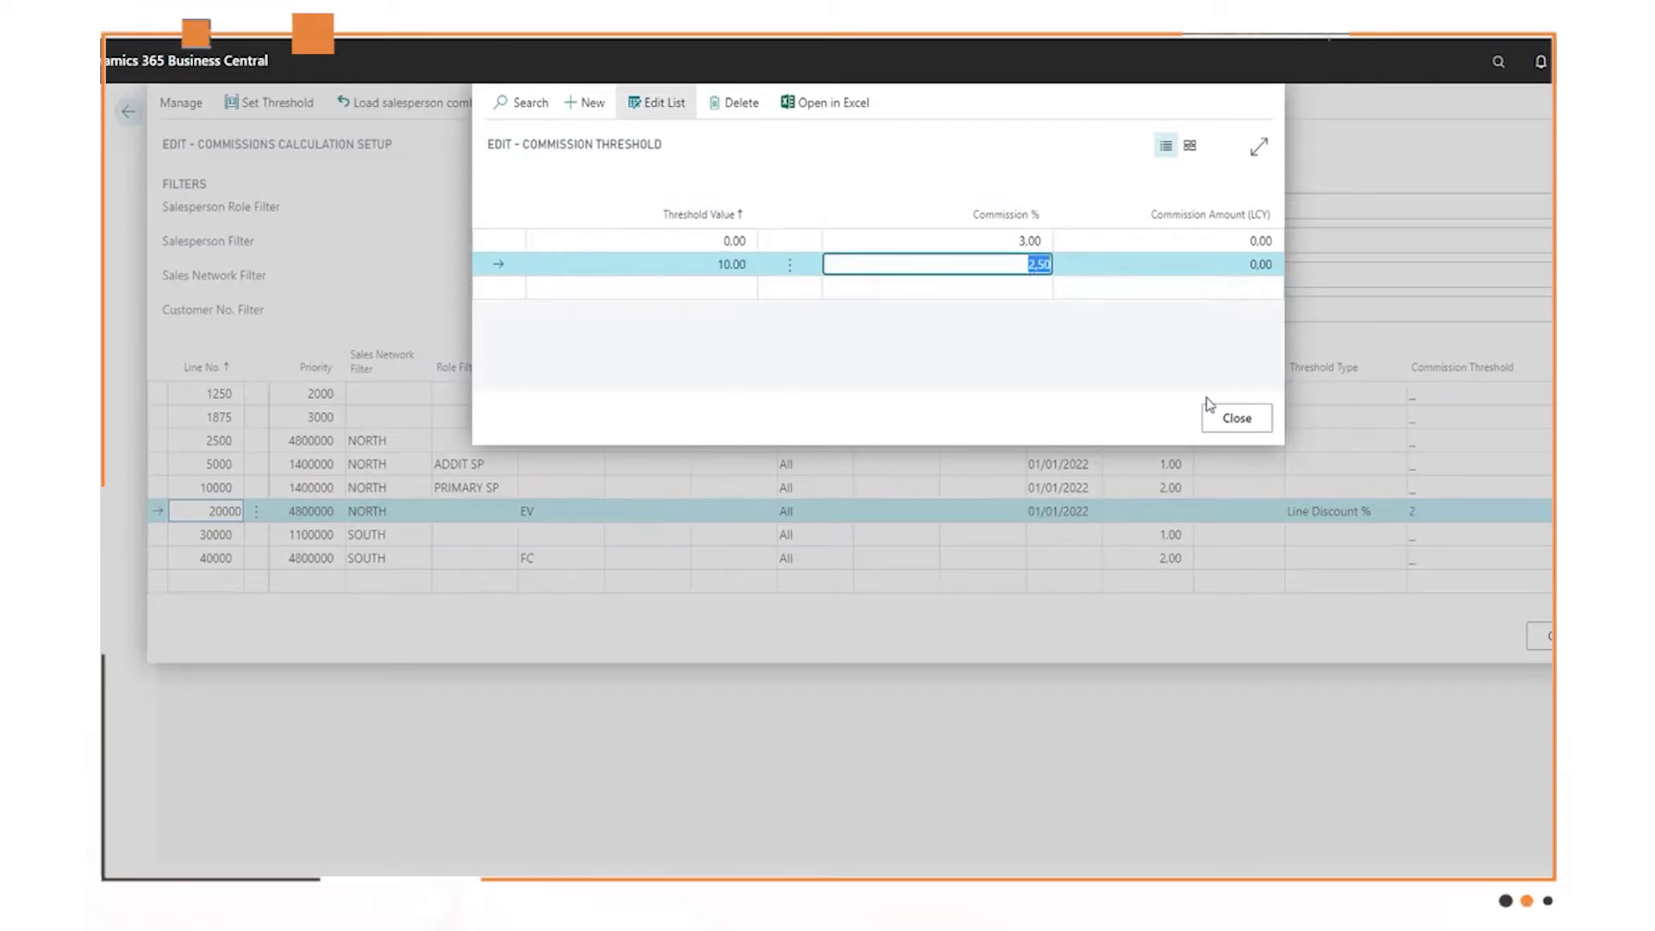
left_click(1244, 418)
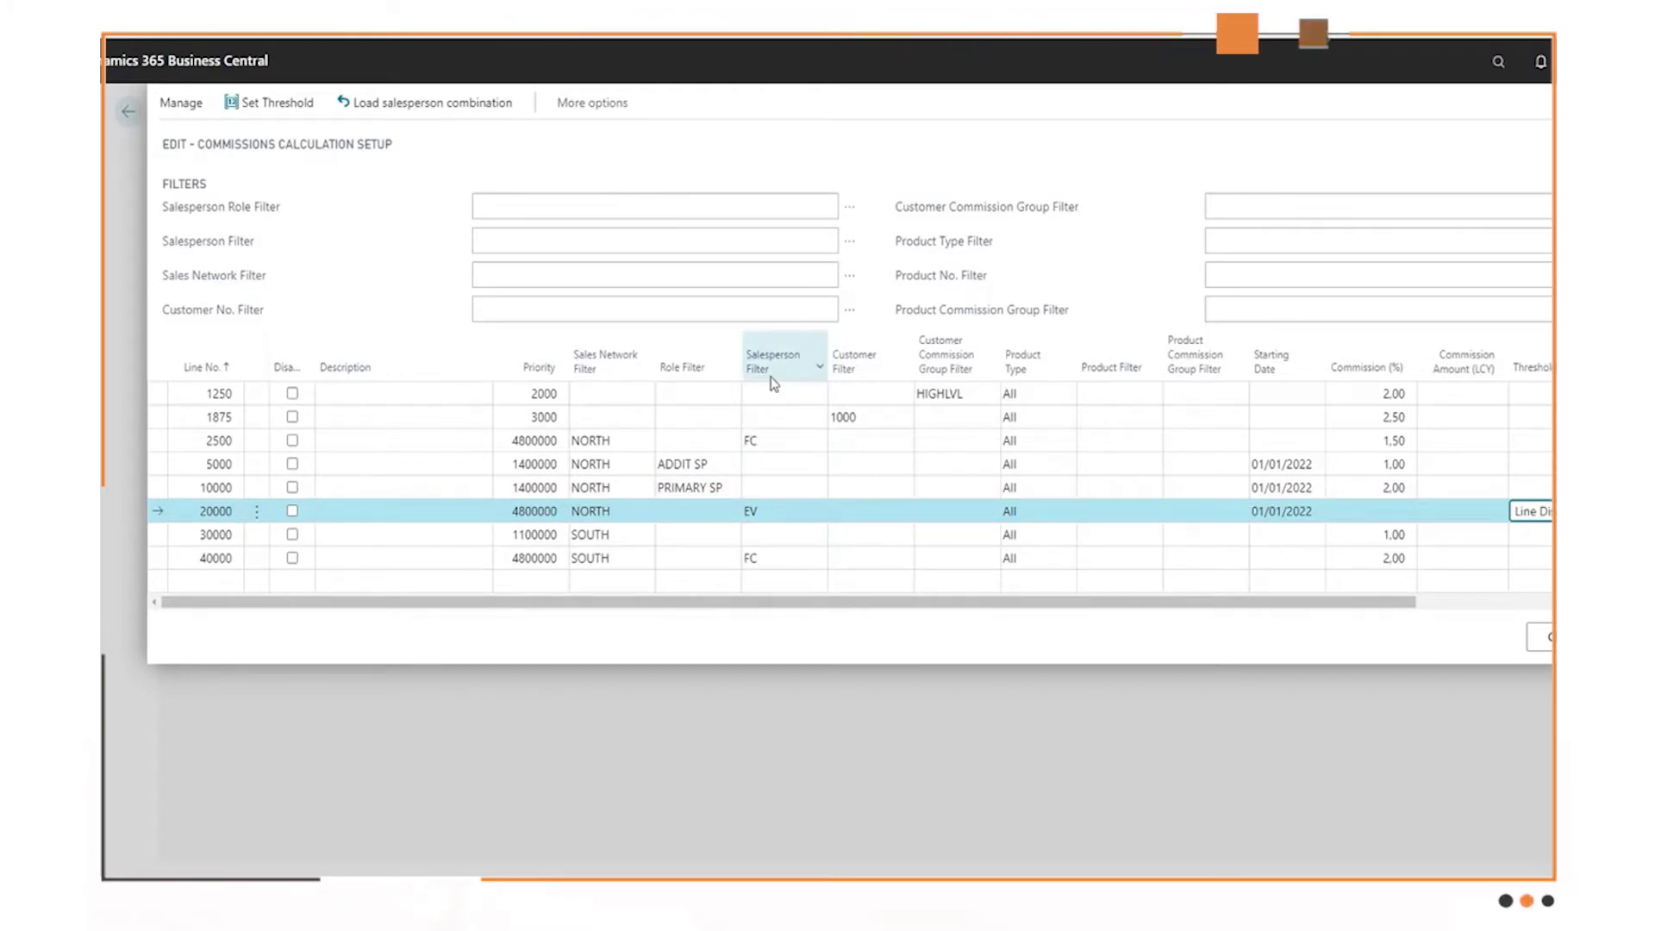
- Try the customer filter <>1000 on setup line 1875, then restore it to 1000
mouse_move(774, 384)
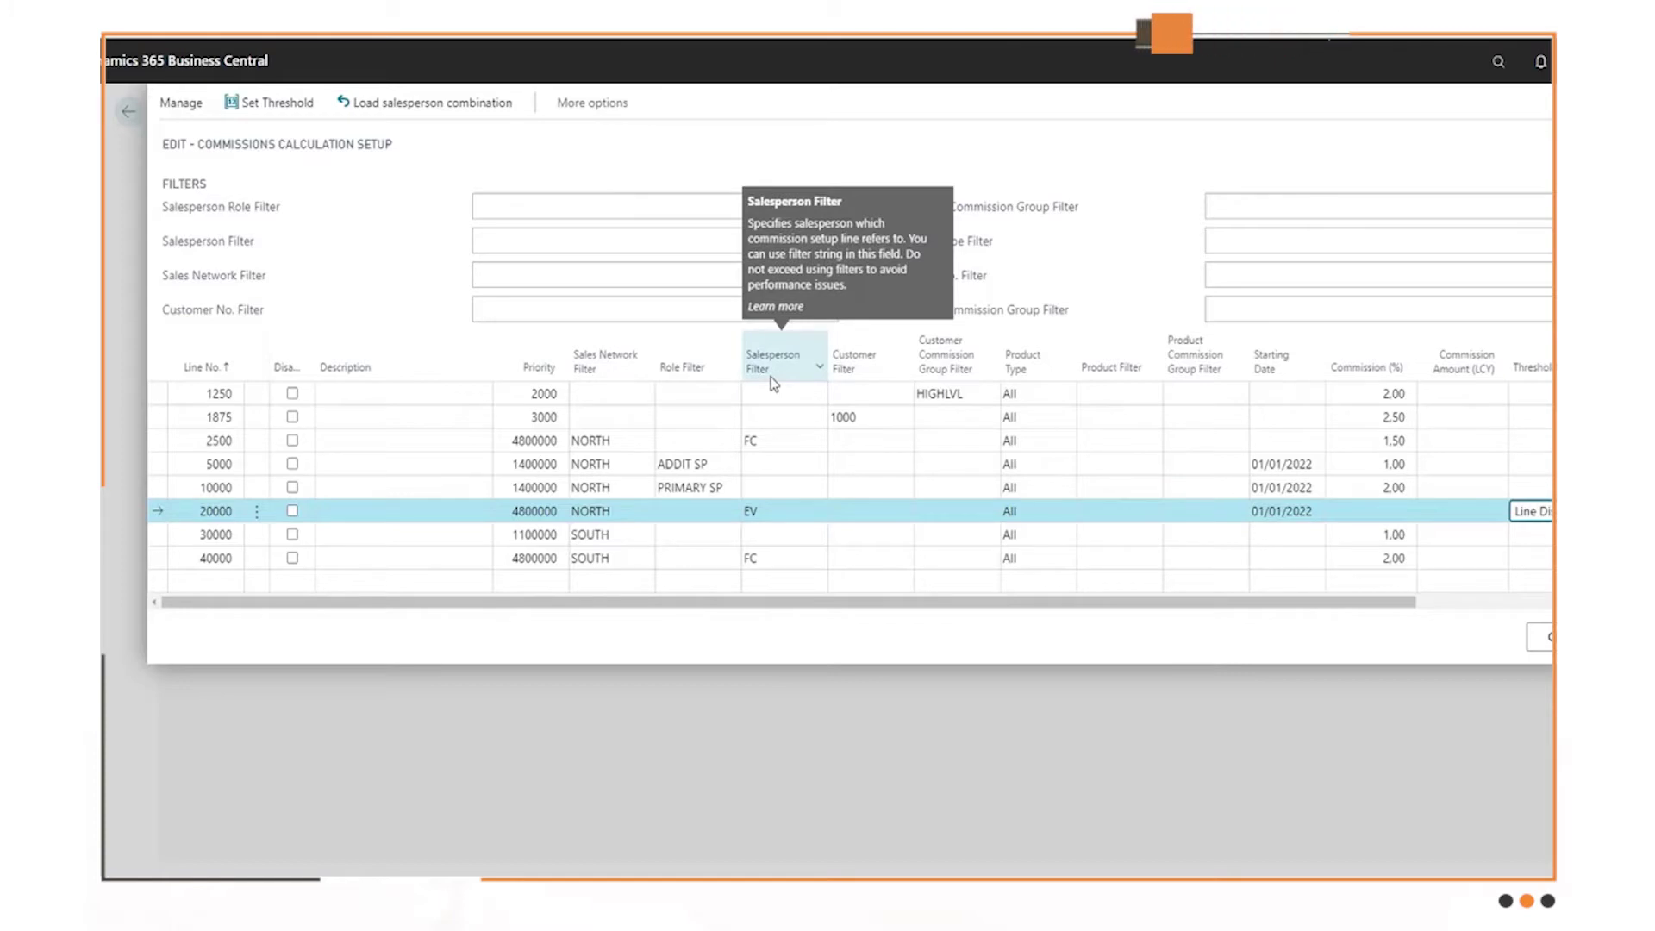
left_click(880, 417)
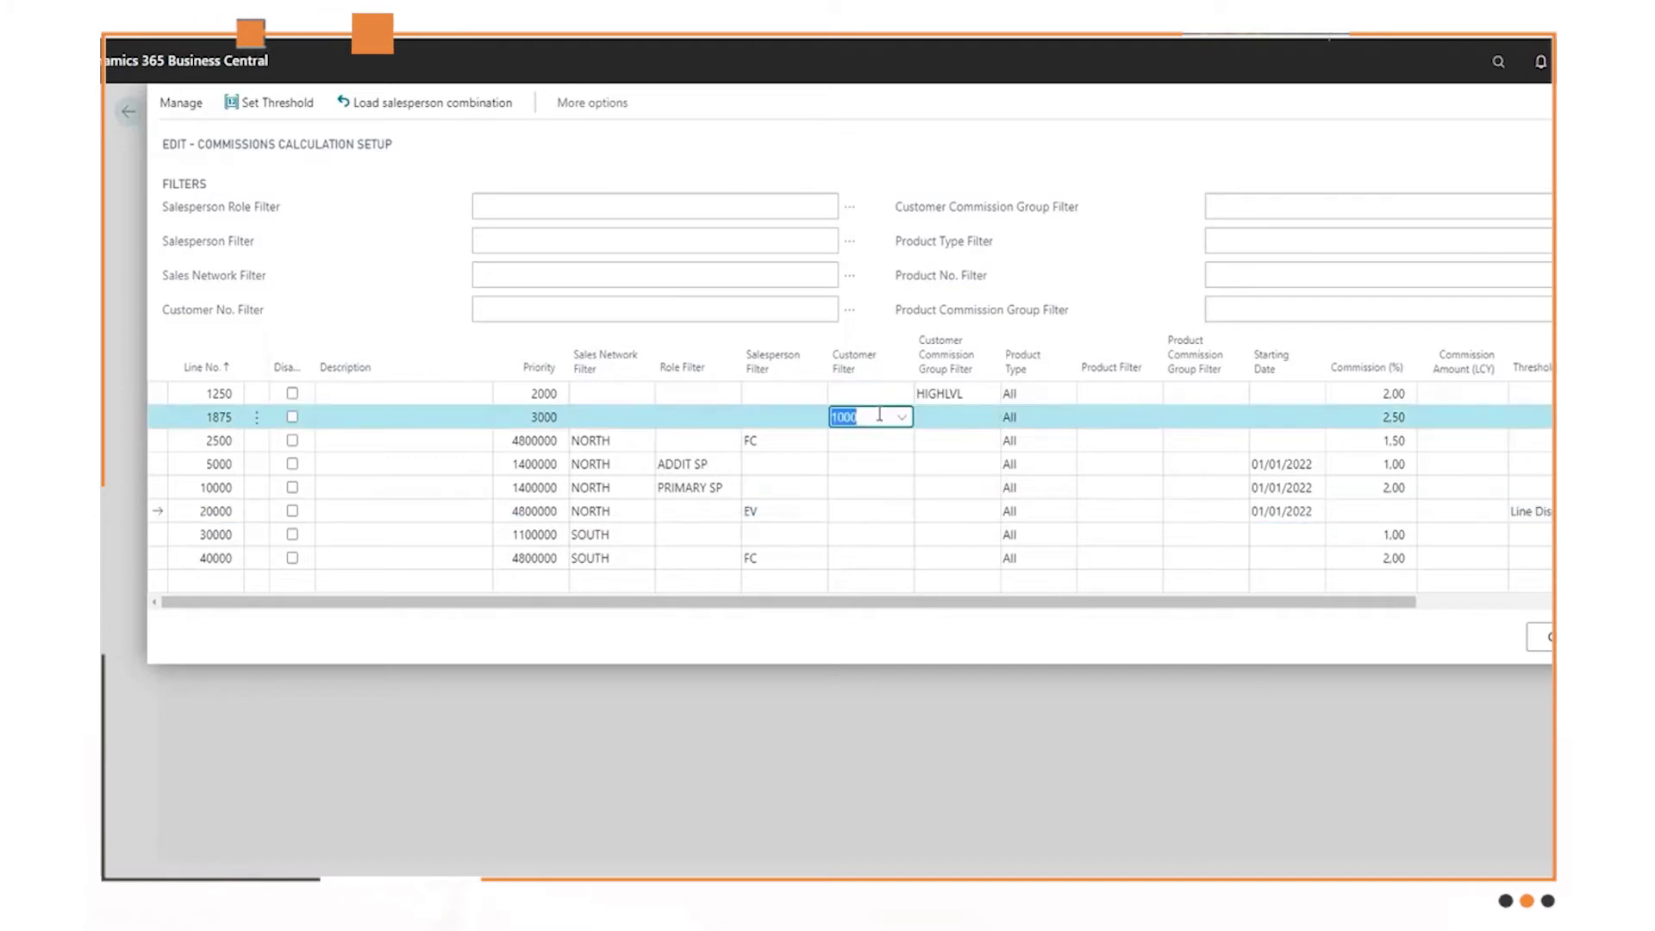
left_click(880, 417)
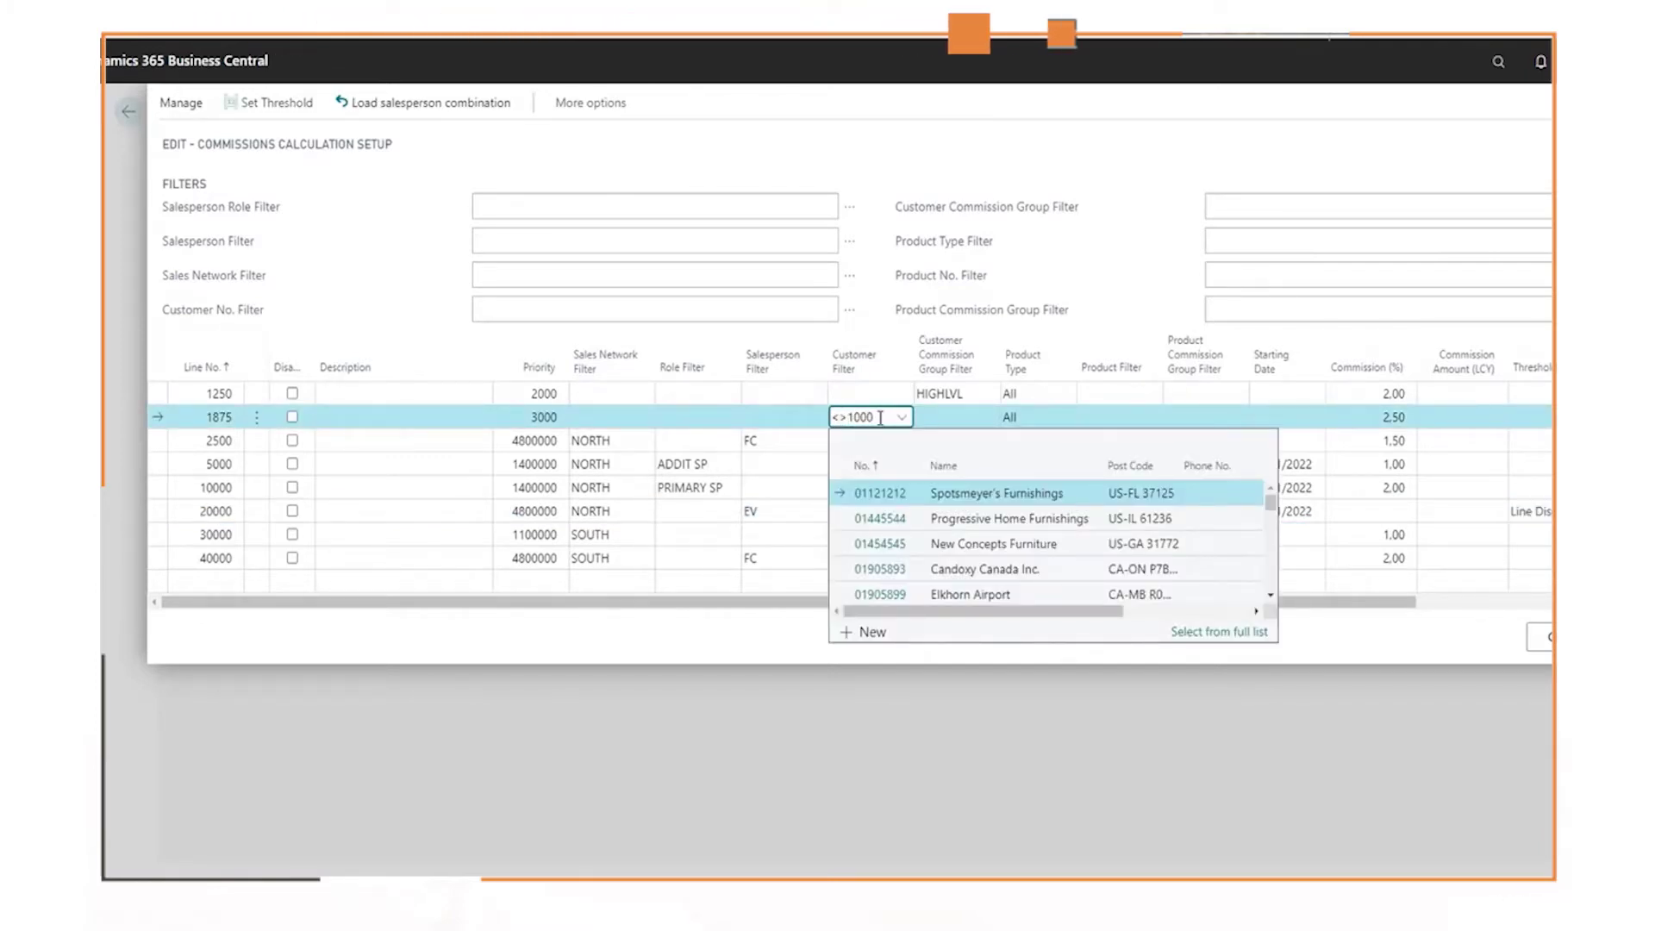
key("BackSpace")
key("BackSpace")
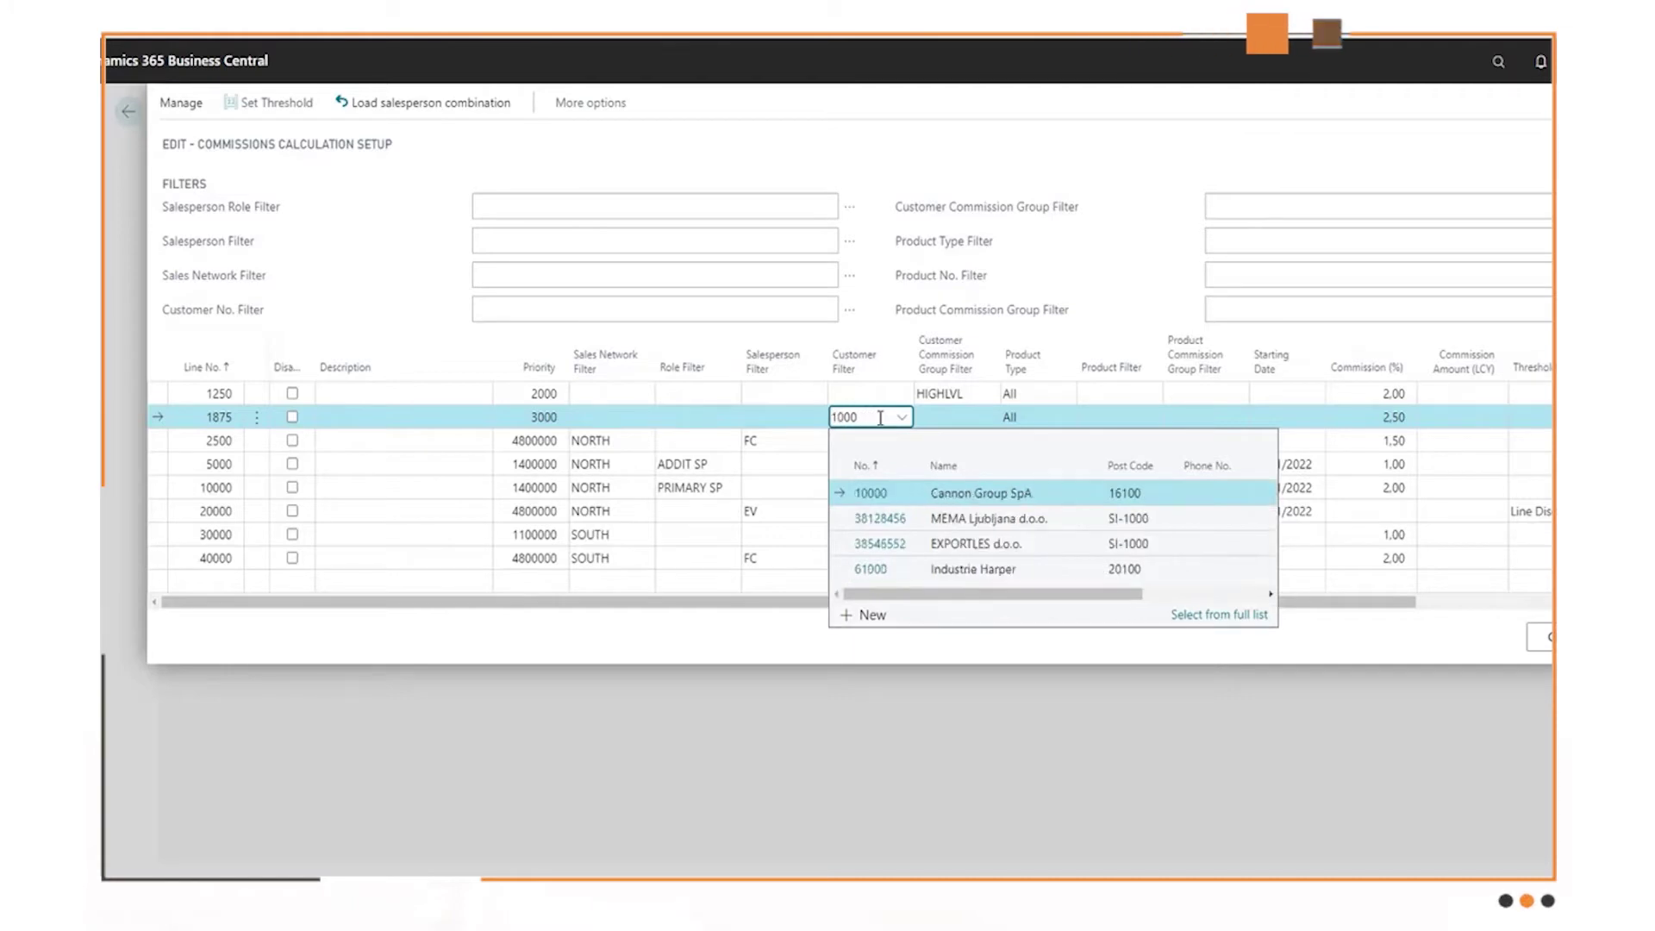
- Examine the available customer commission groups on setup line 1875 and the product type options on line 1250
left_click(944, 417)
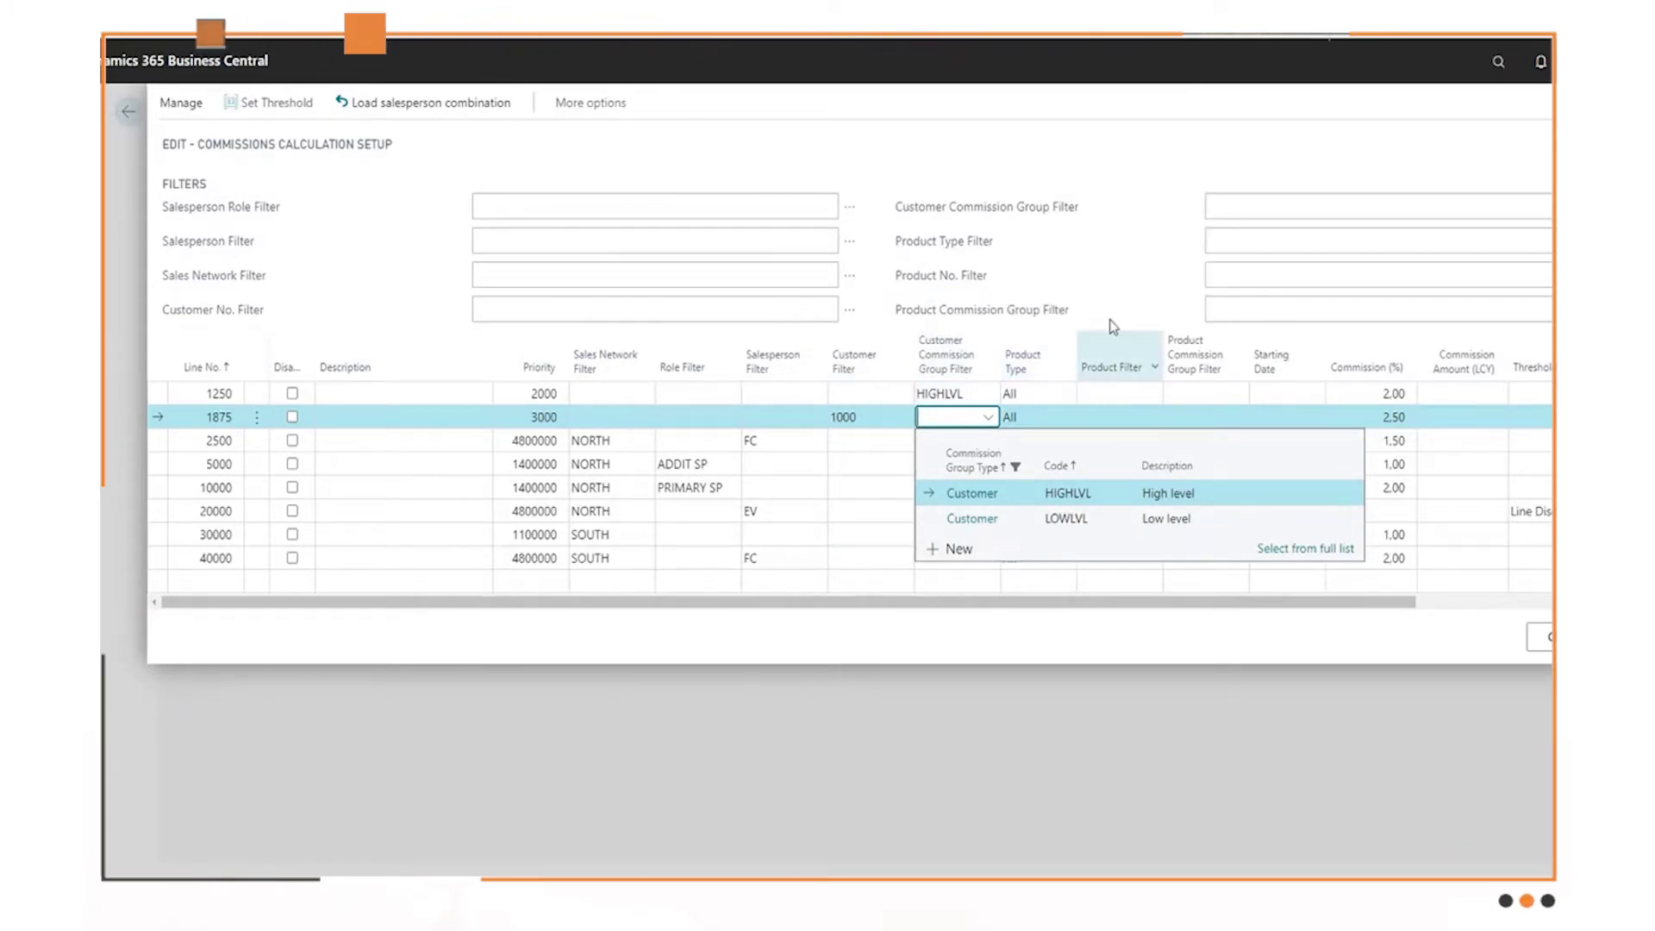
left_click(1034, 397)
left_click(1038, 393)
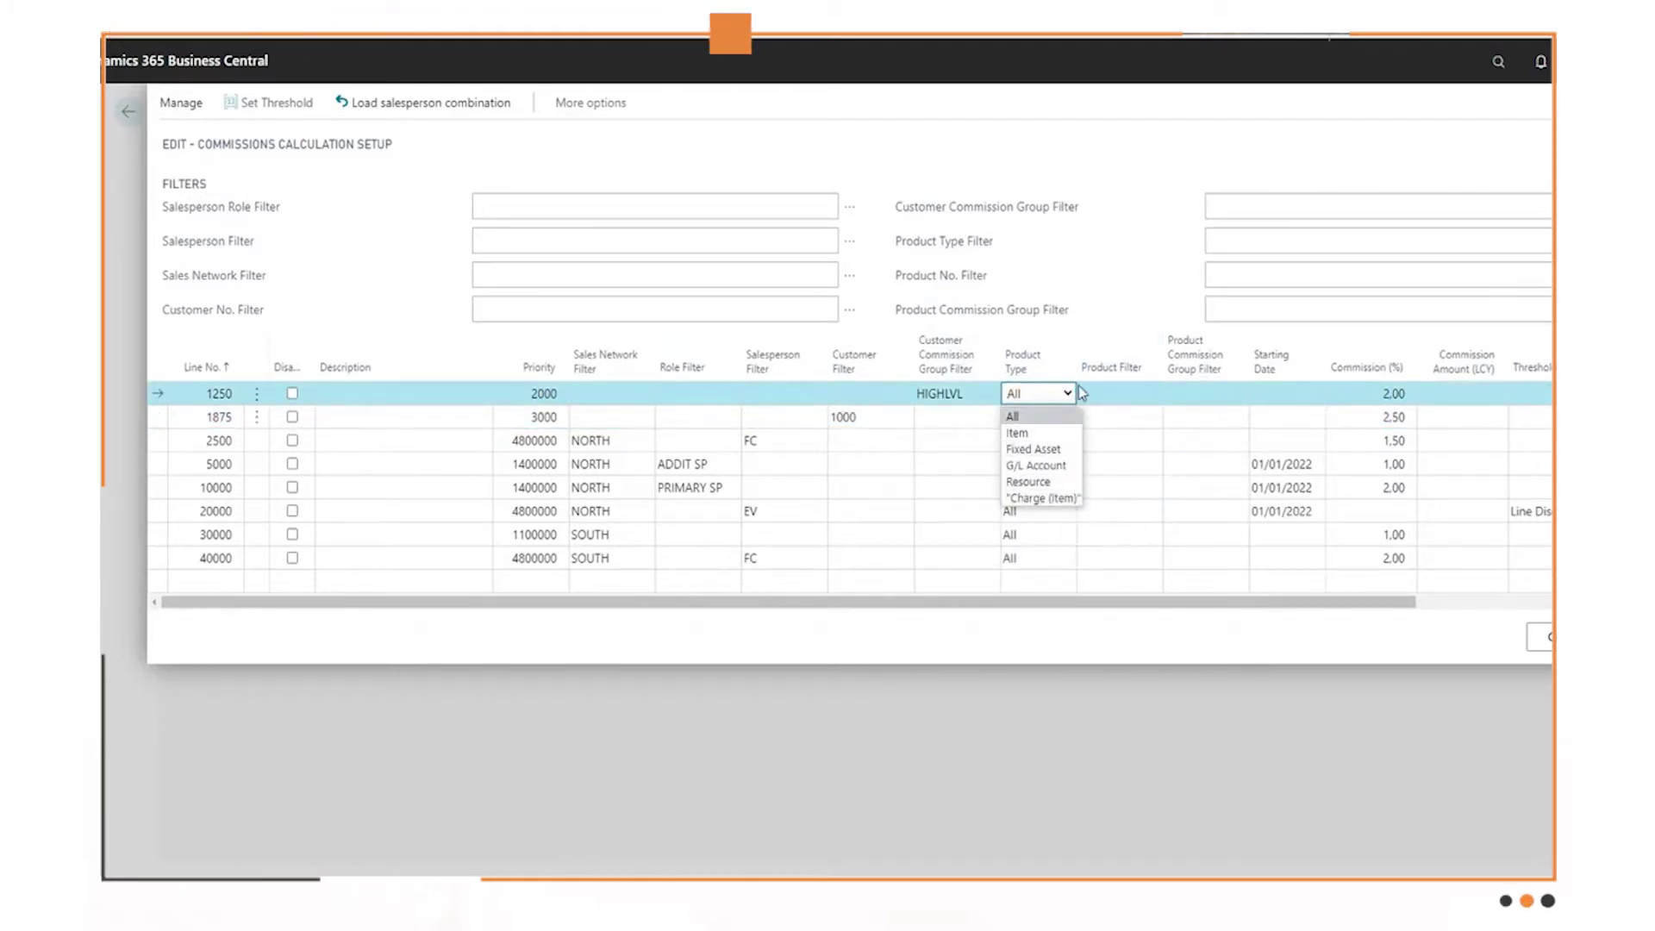
left_click(1115, 323)
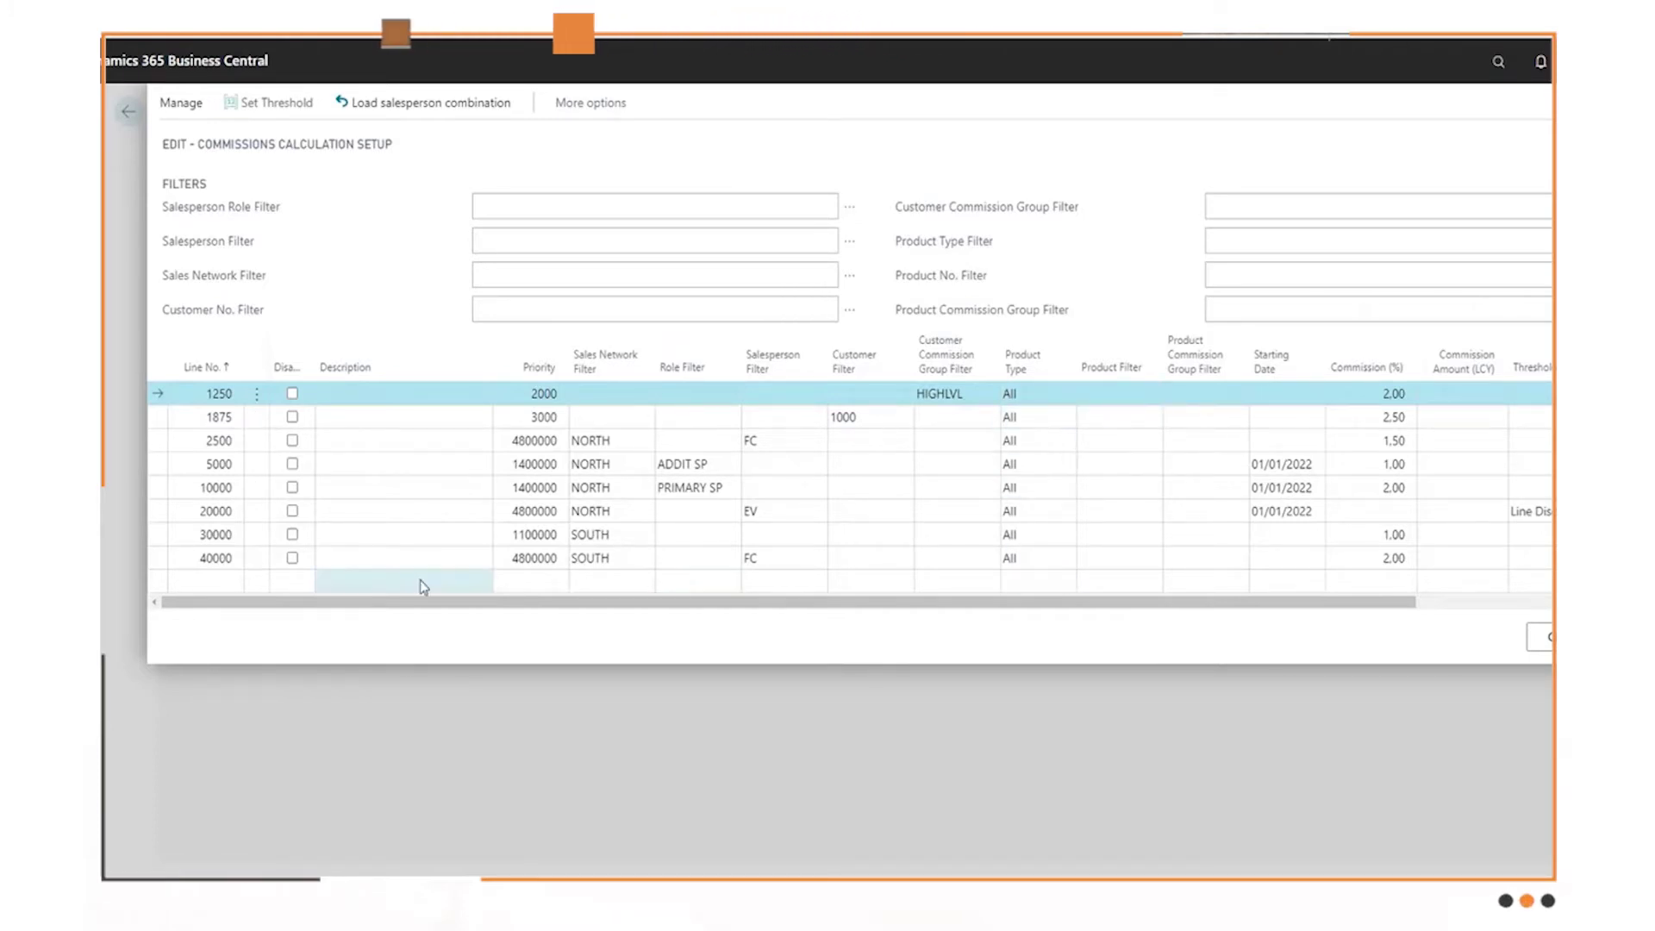
- Add a new setup line after line 40000 with the product type Item
left_click(458, 583)
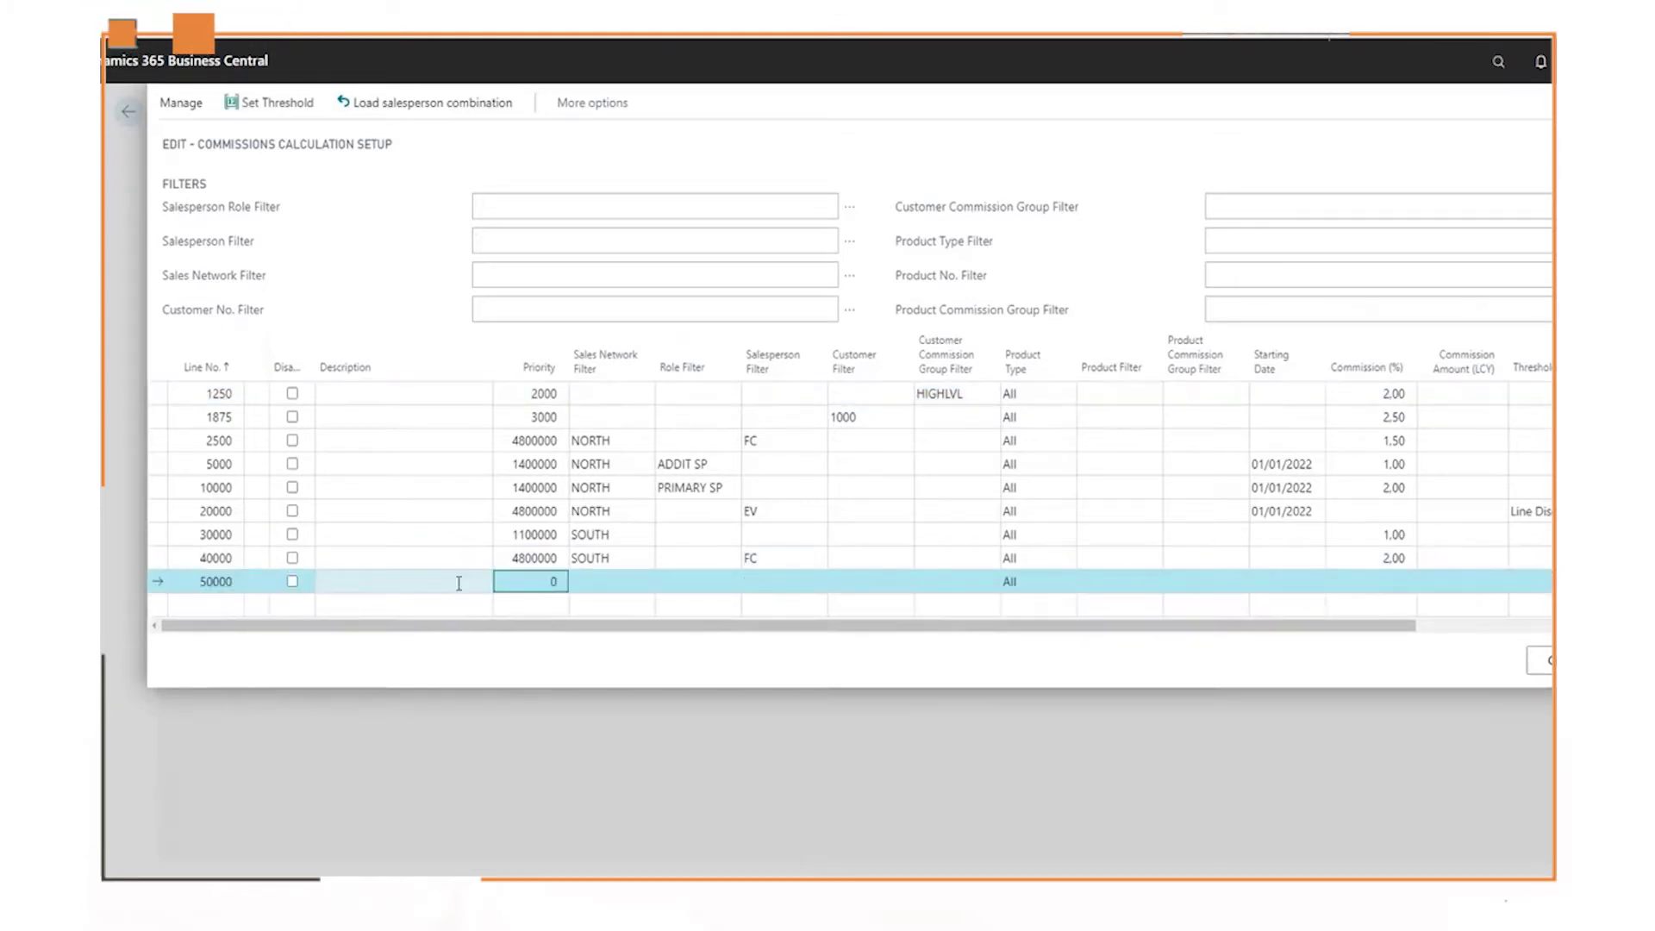
key("Tab")
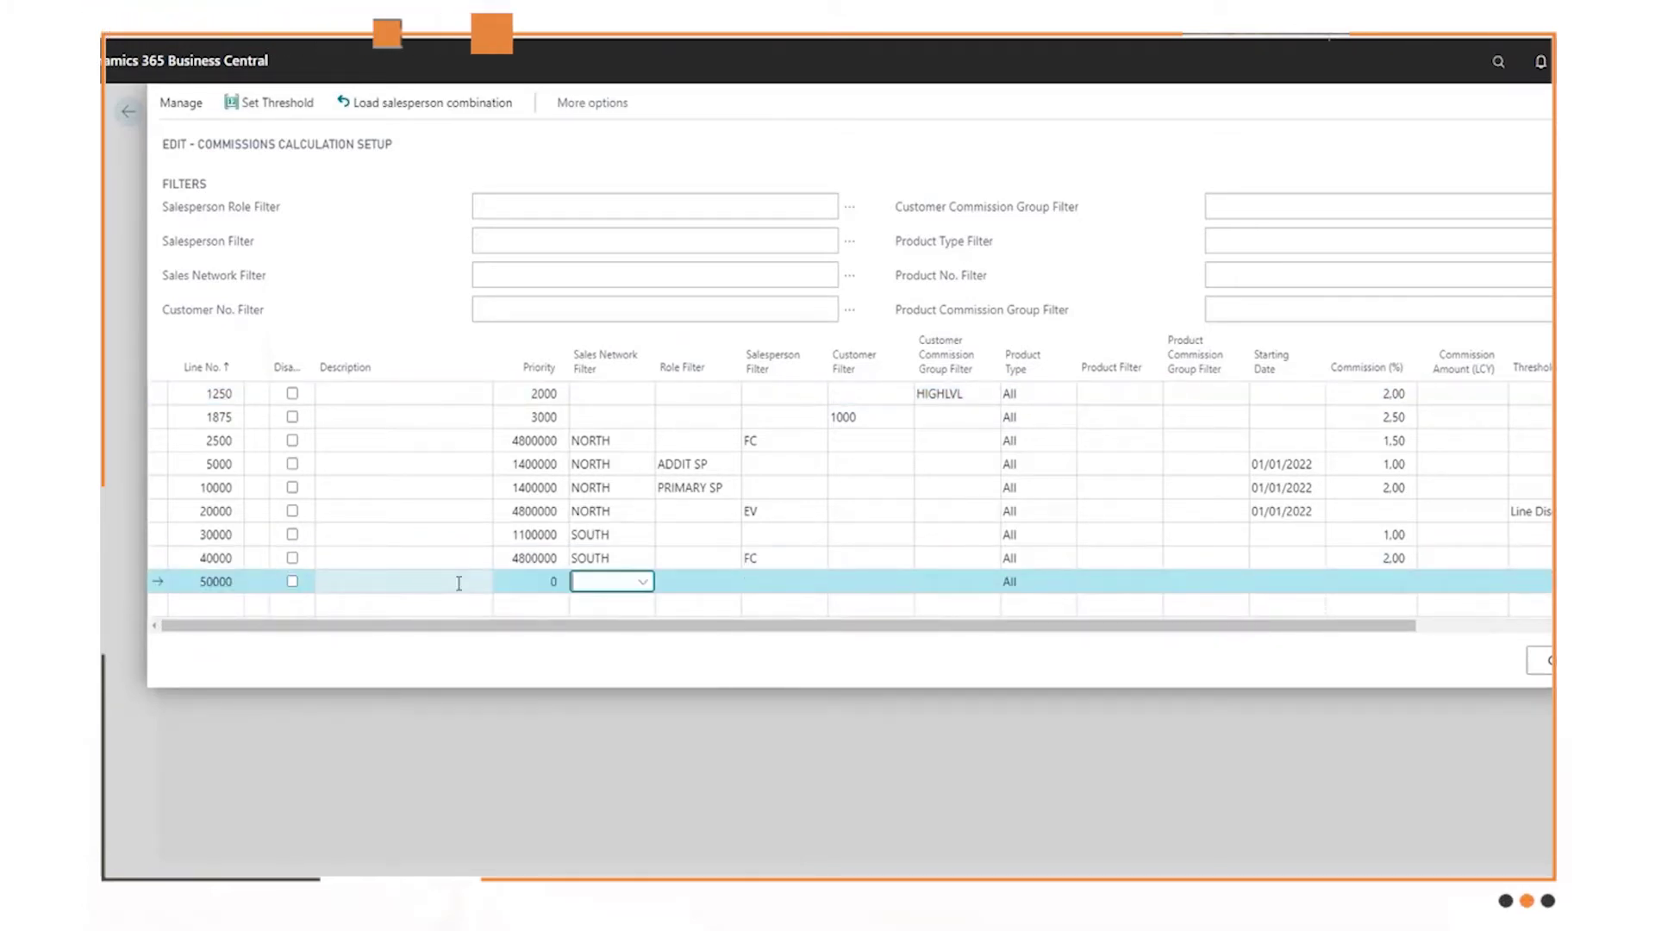
key("Tab")
key("Tab")
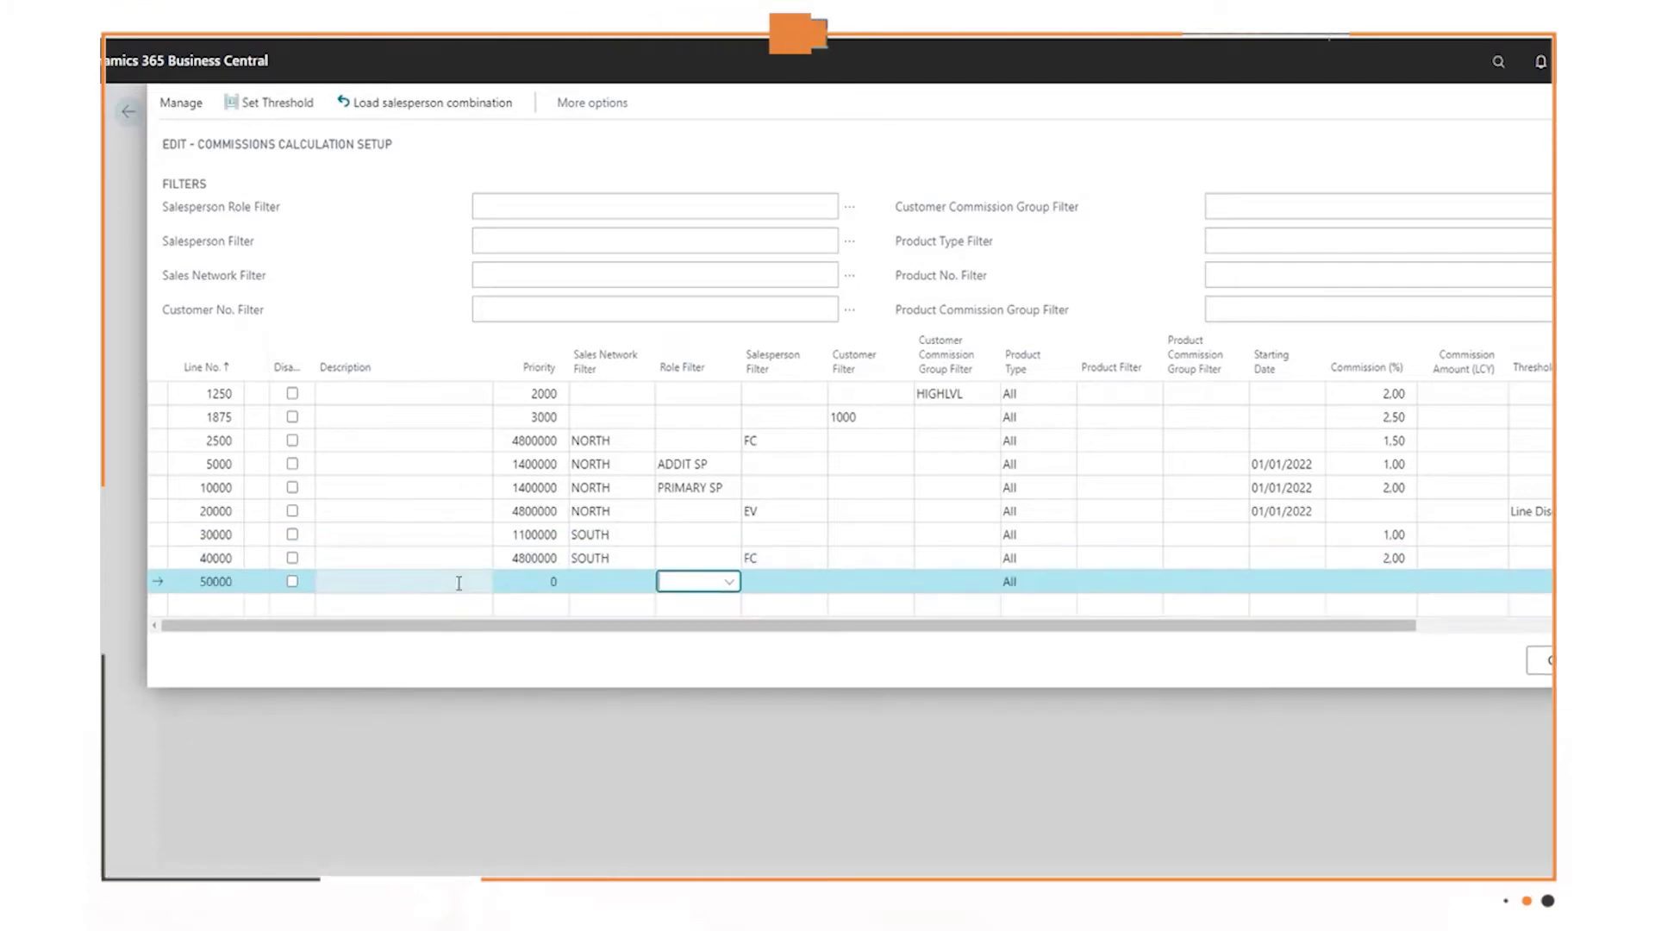
key("Tab")
key("Tab")
key("Tab")
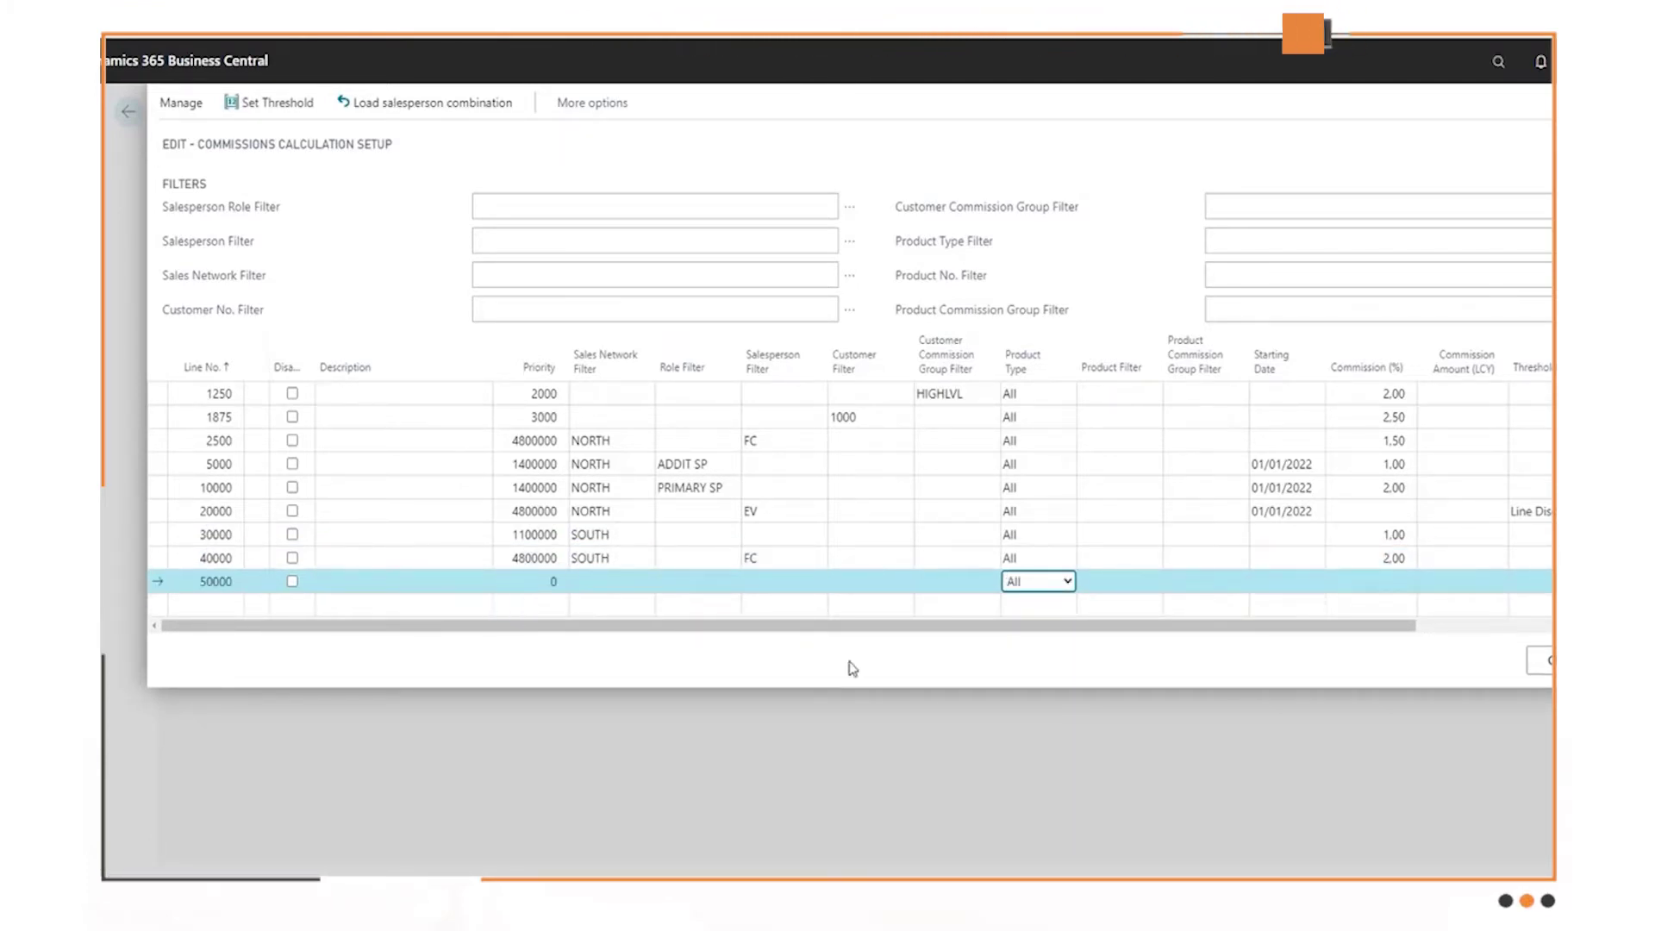
left_click(1068, 582)
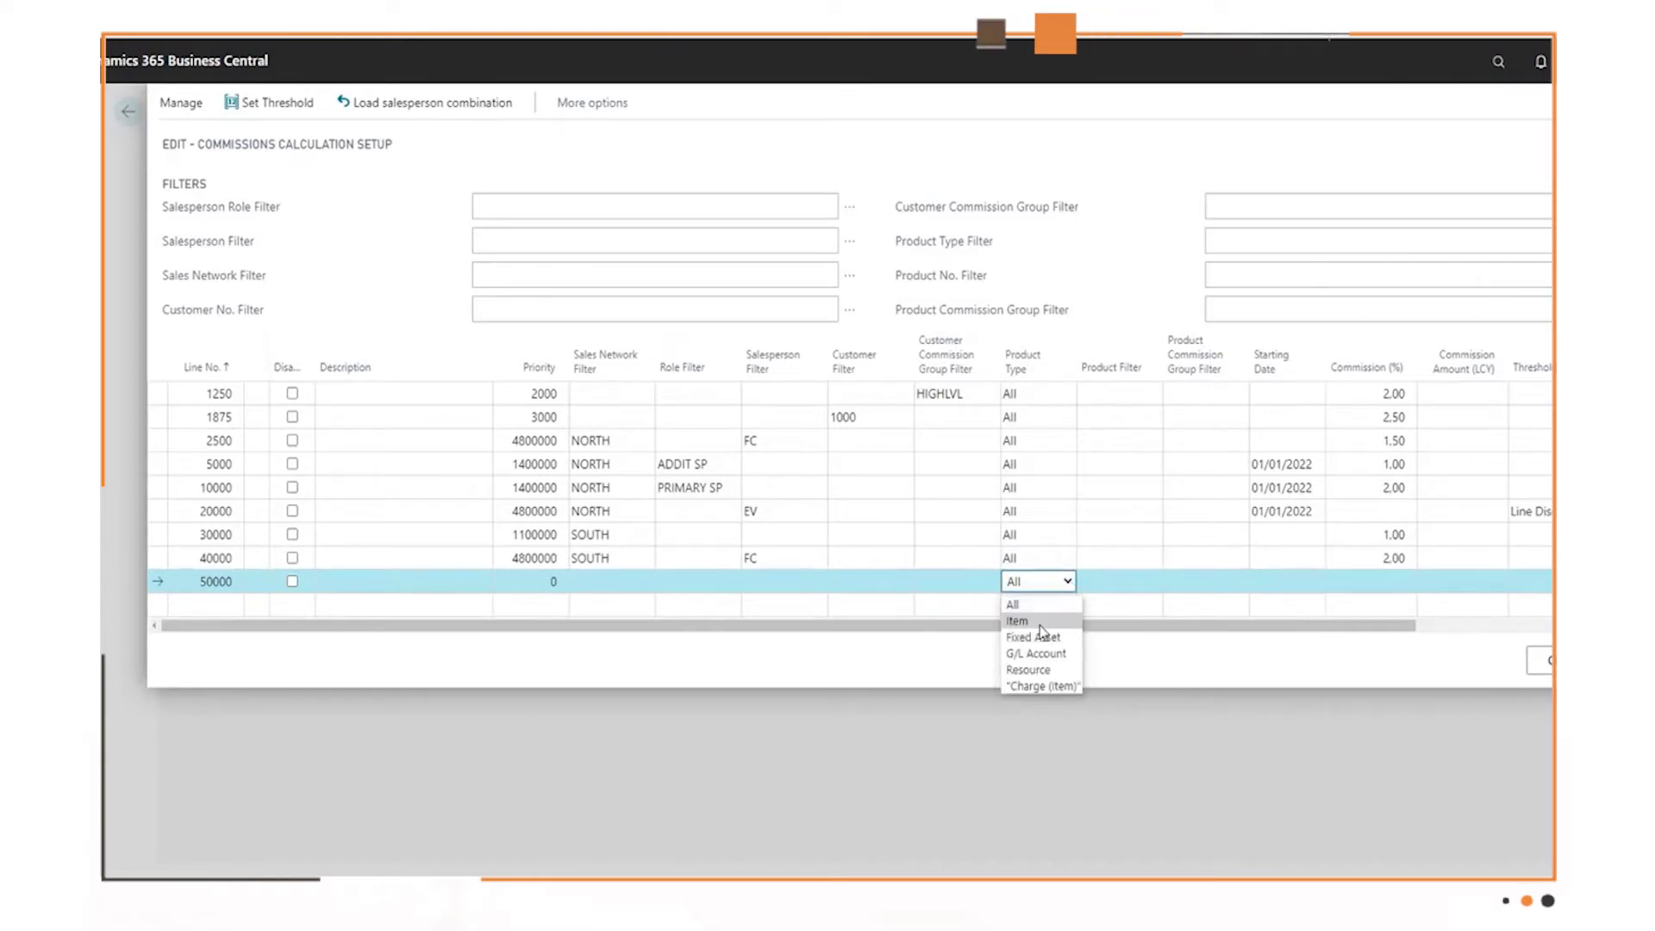
left_click(1048, 621)
- Set the product filter of the new setup line to item 1110, Cerchione
left_click(1097, 578)
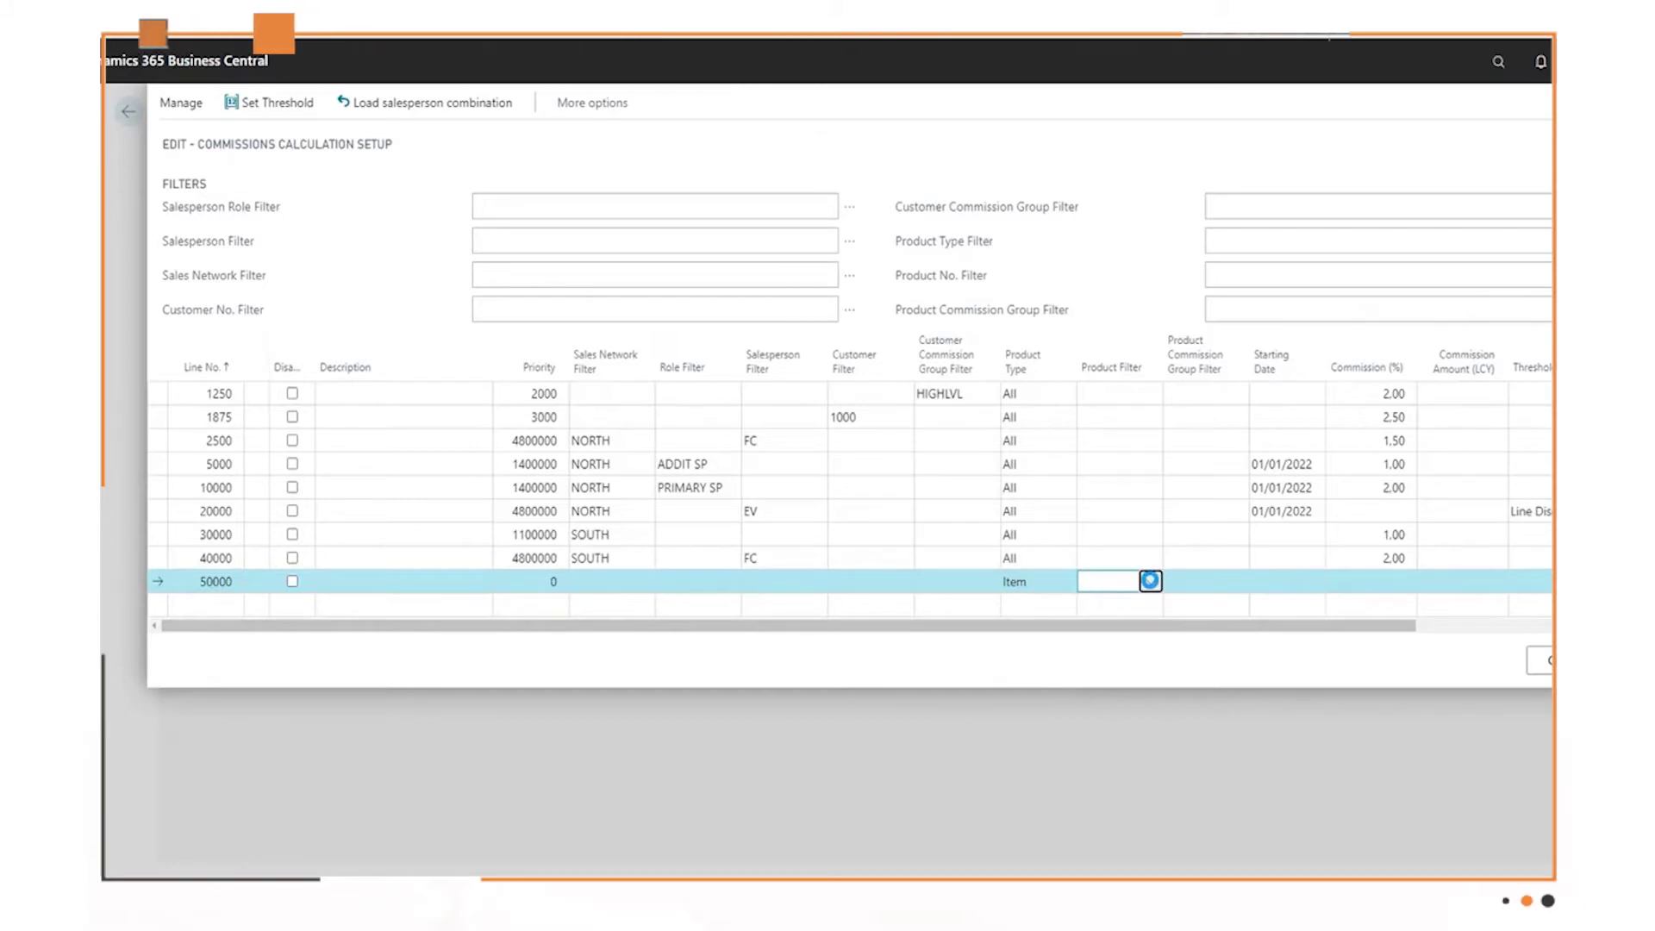
left_click(1151, 584)
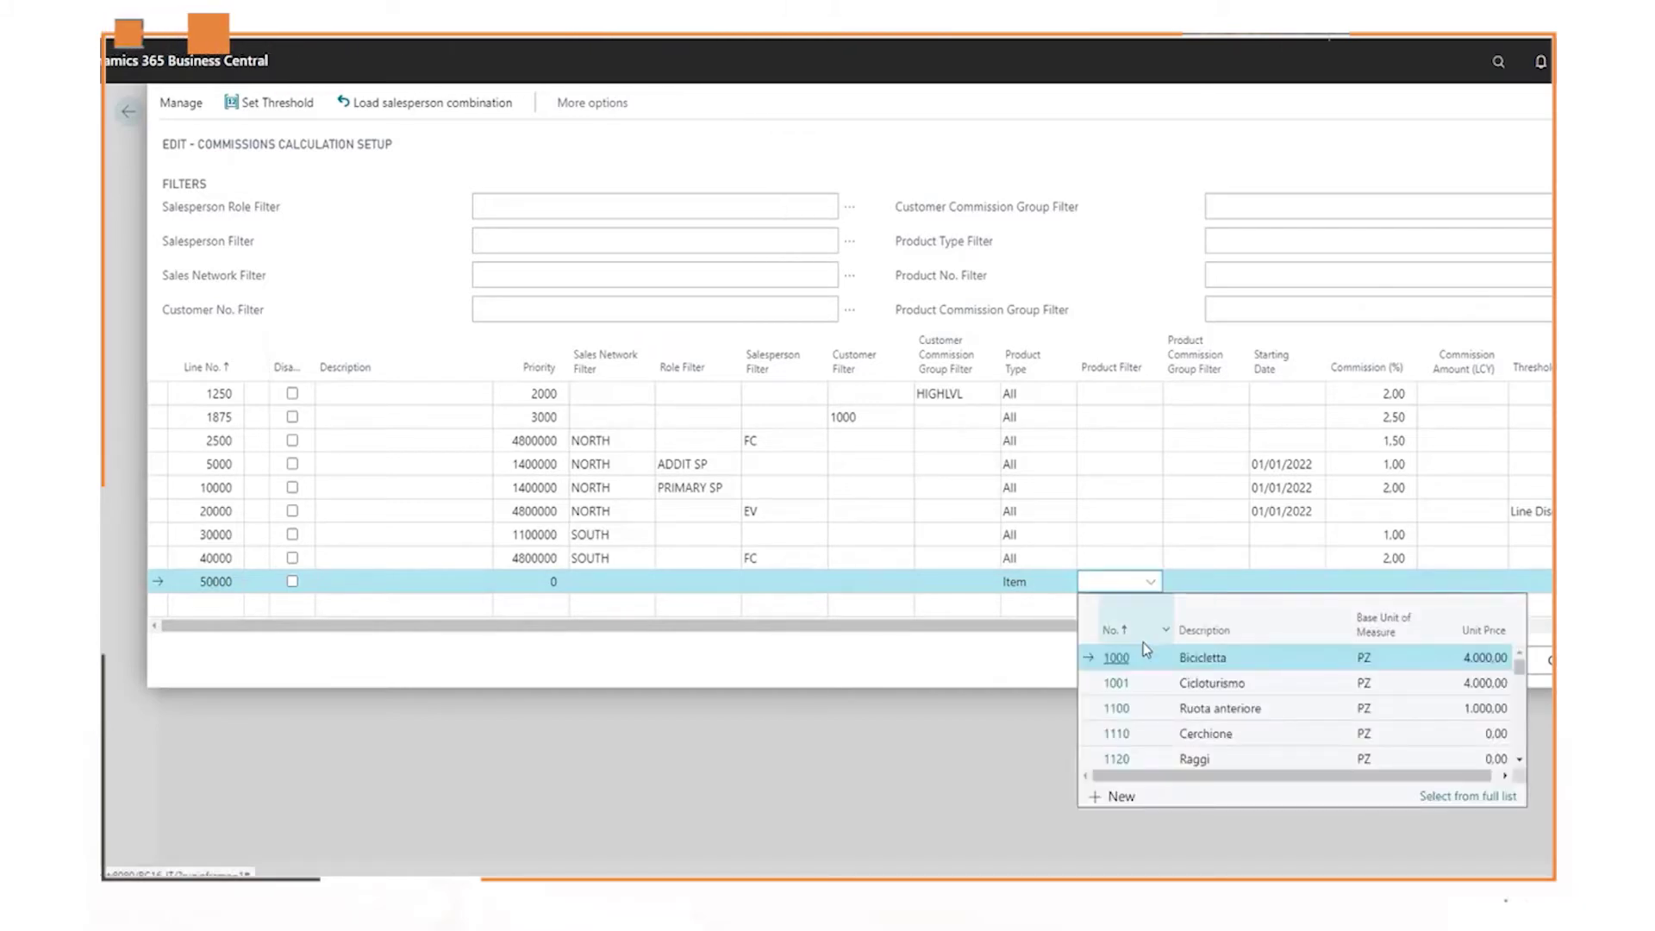
left_click(1155, 733)
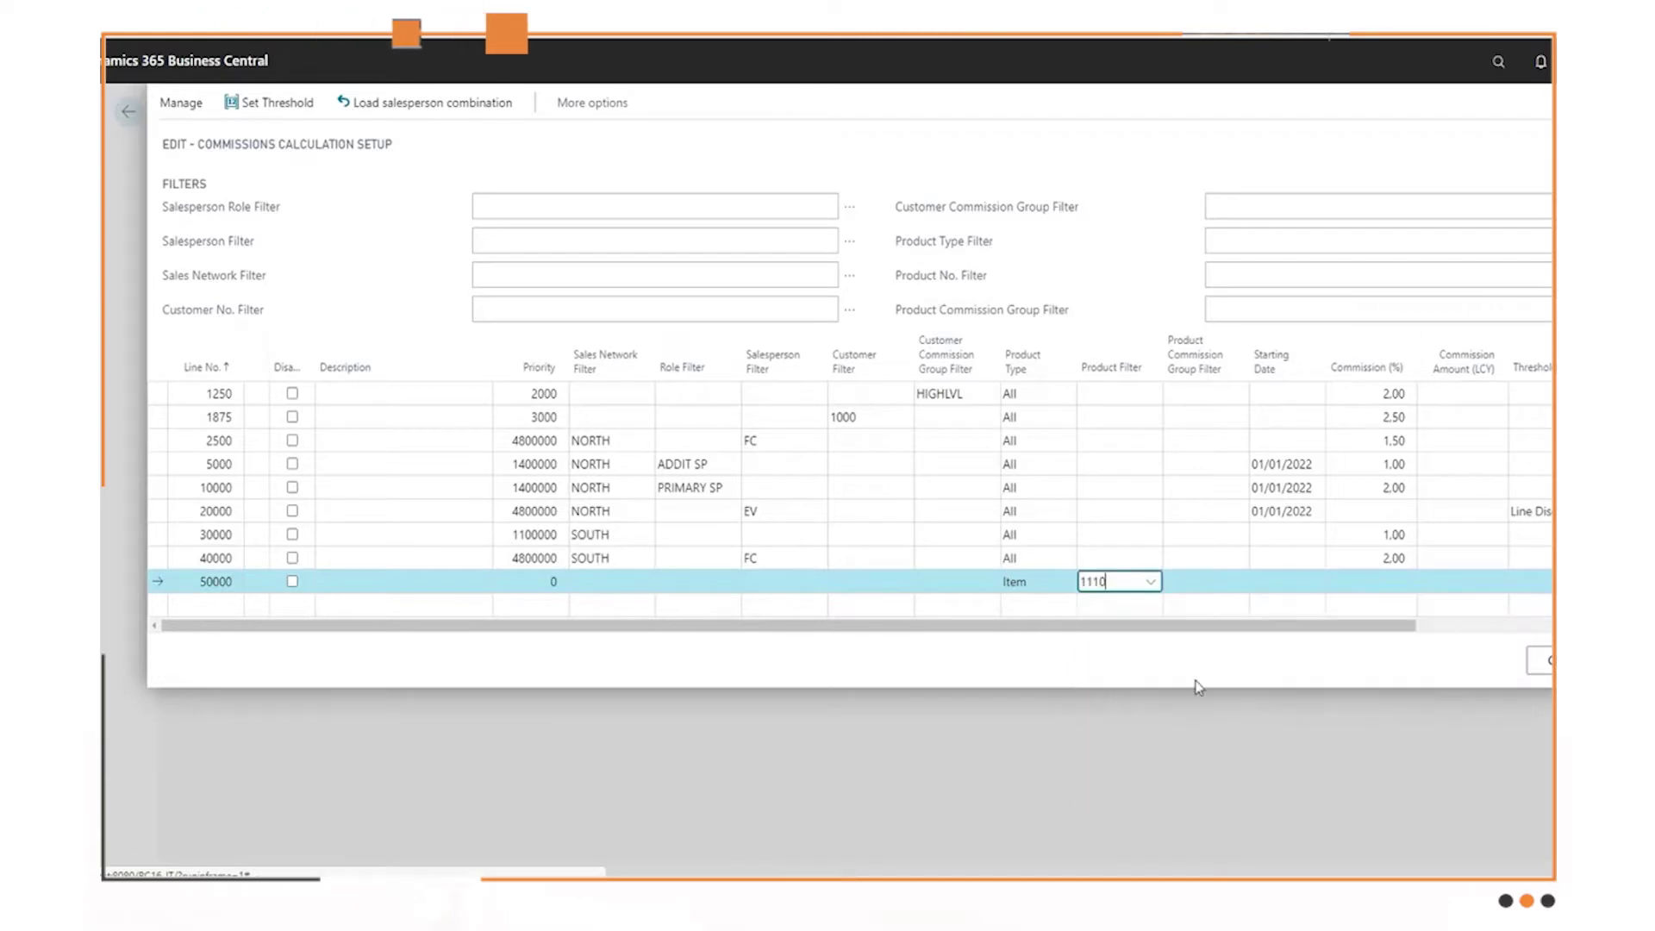
- Leave the product commission group and starting date of the new setup line empty and set its commission to 5%
left_click(1207, 579)
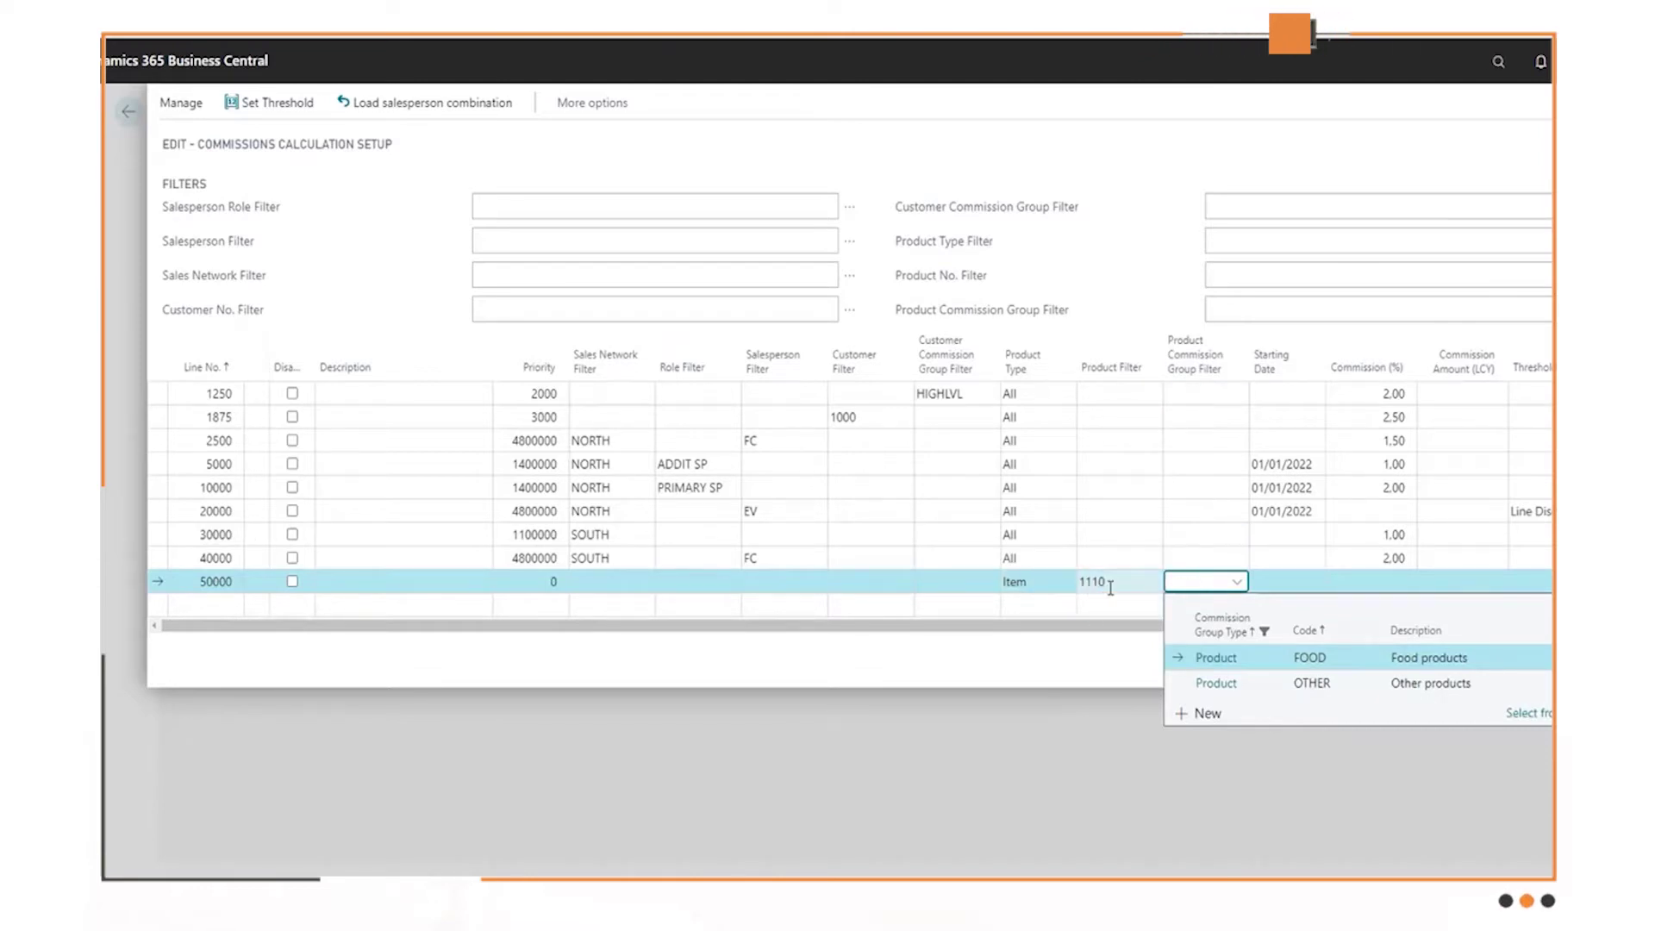
left_click(1288, 582)
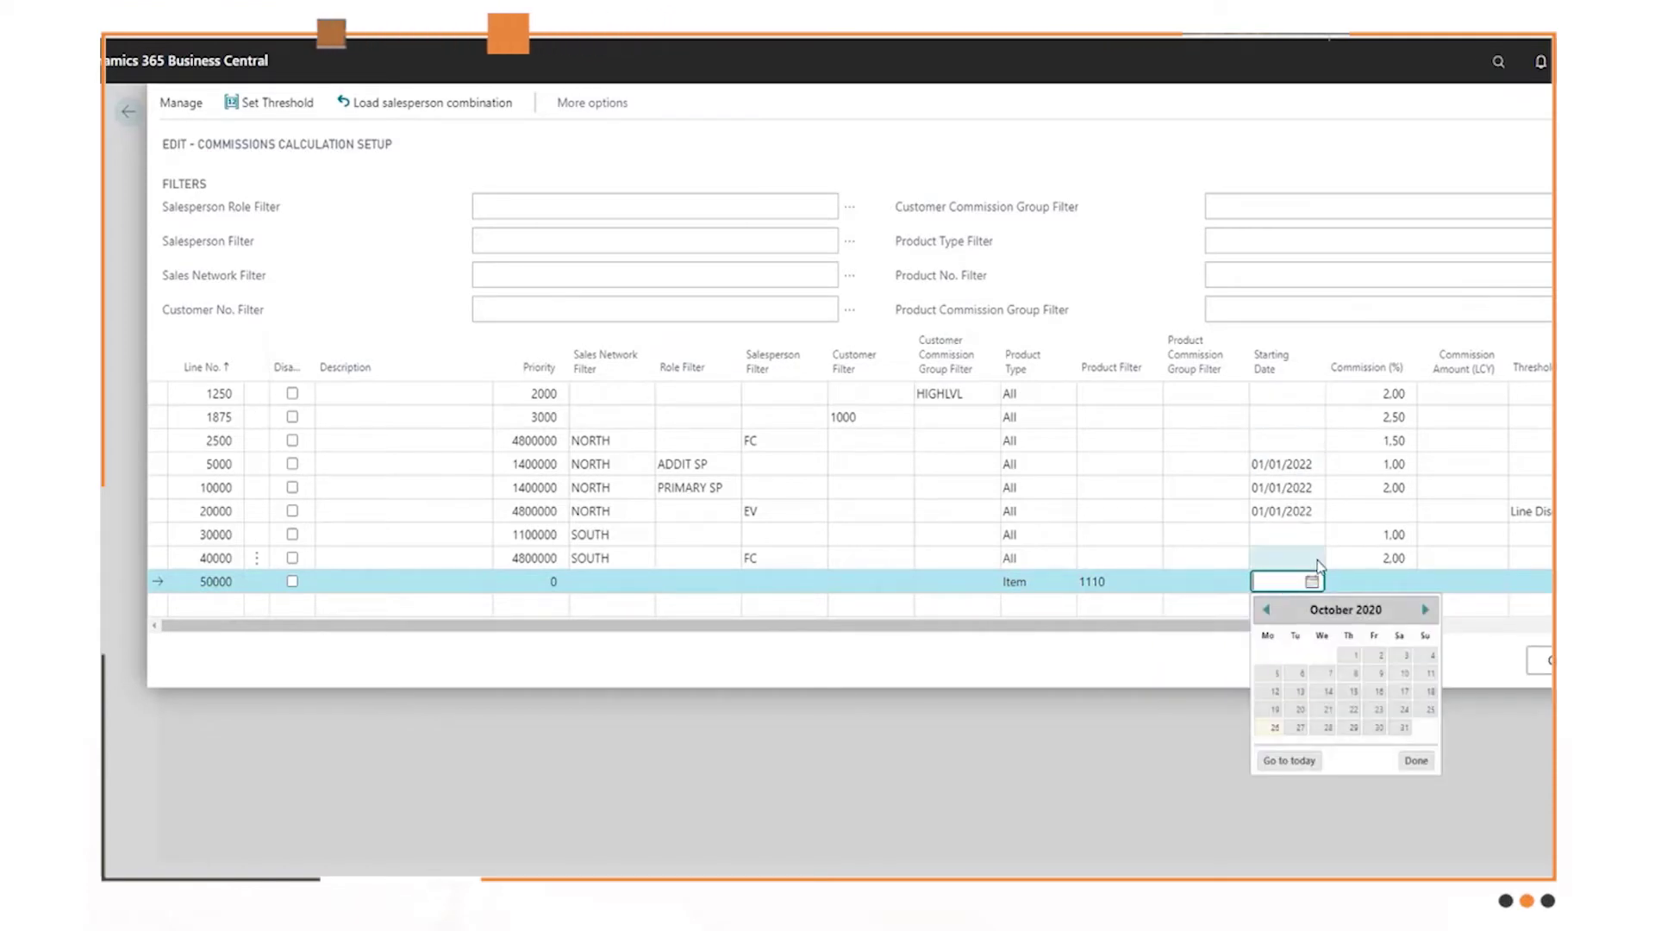
left_click(1380, 582)
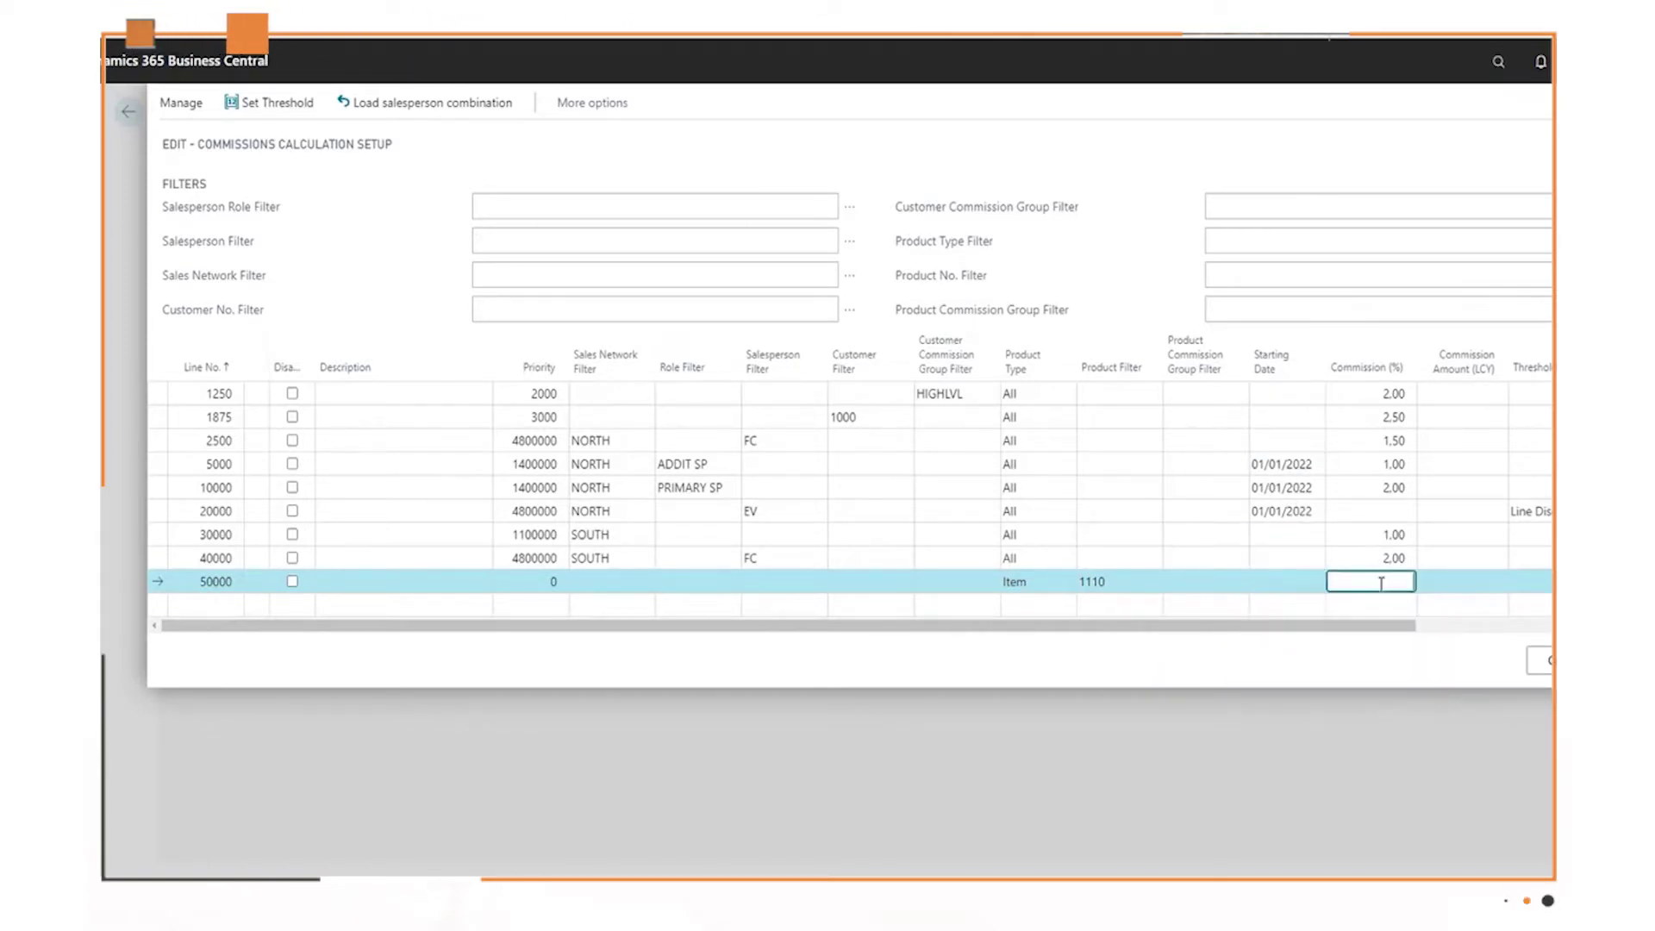
type("5")
key("Tab")
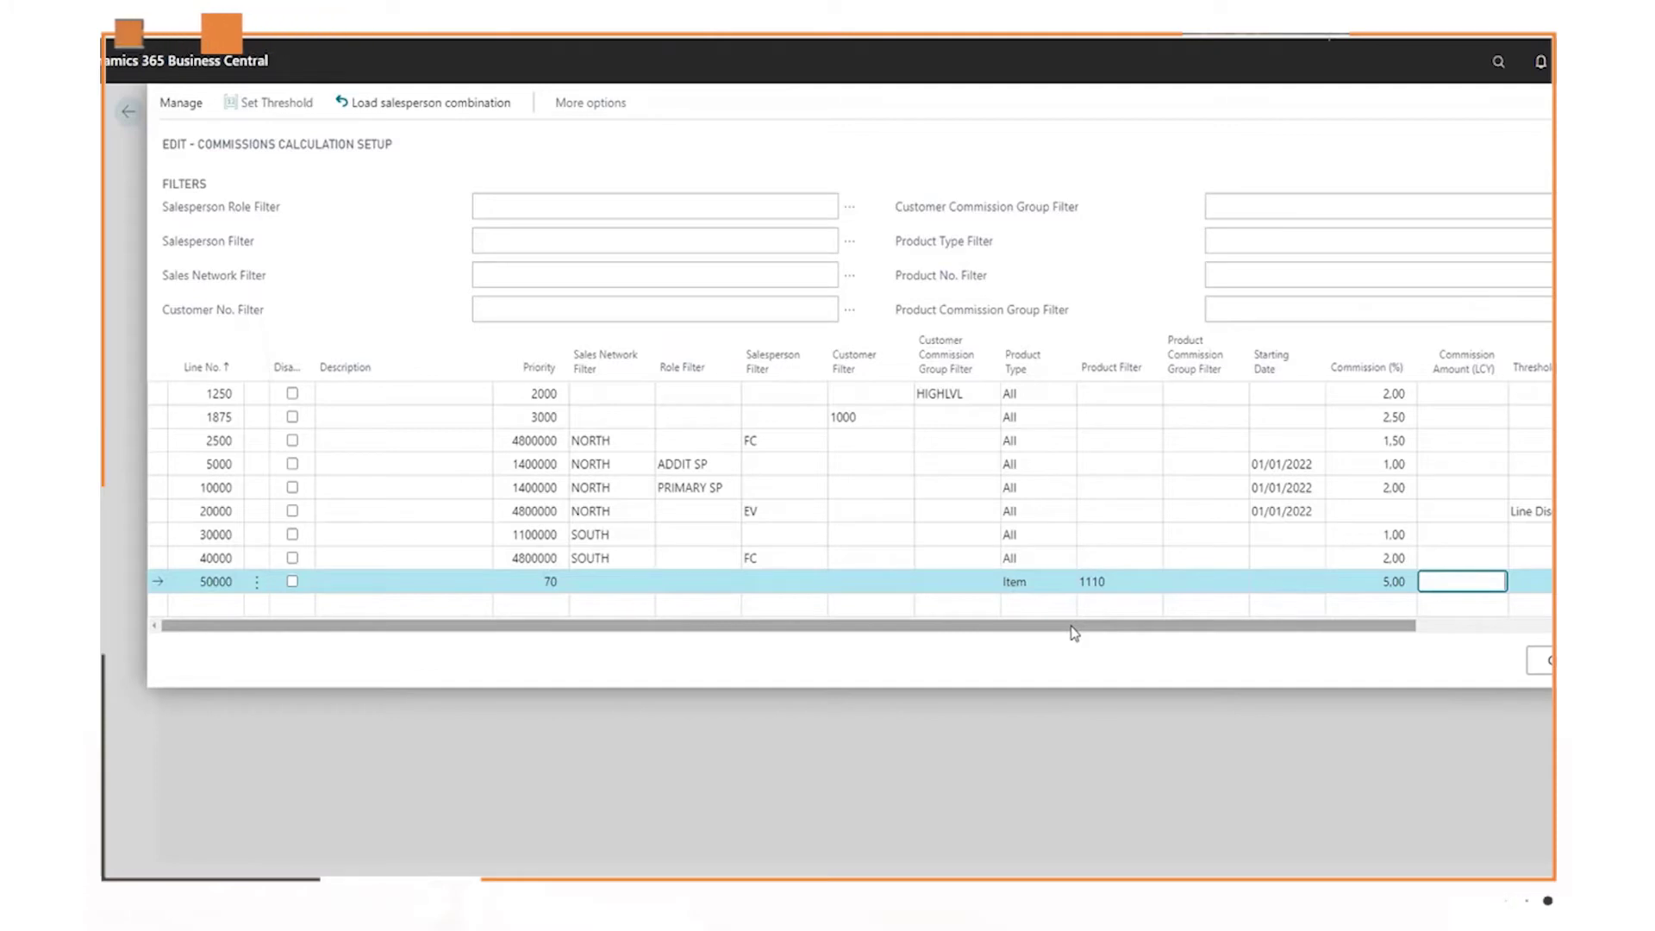
- Extend the product filter of setup line 50000 to the range 1110..2000 and accept renaming the record
left_click(1116, 583)
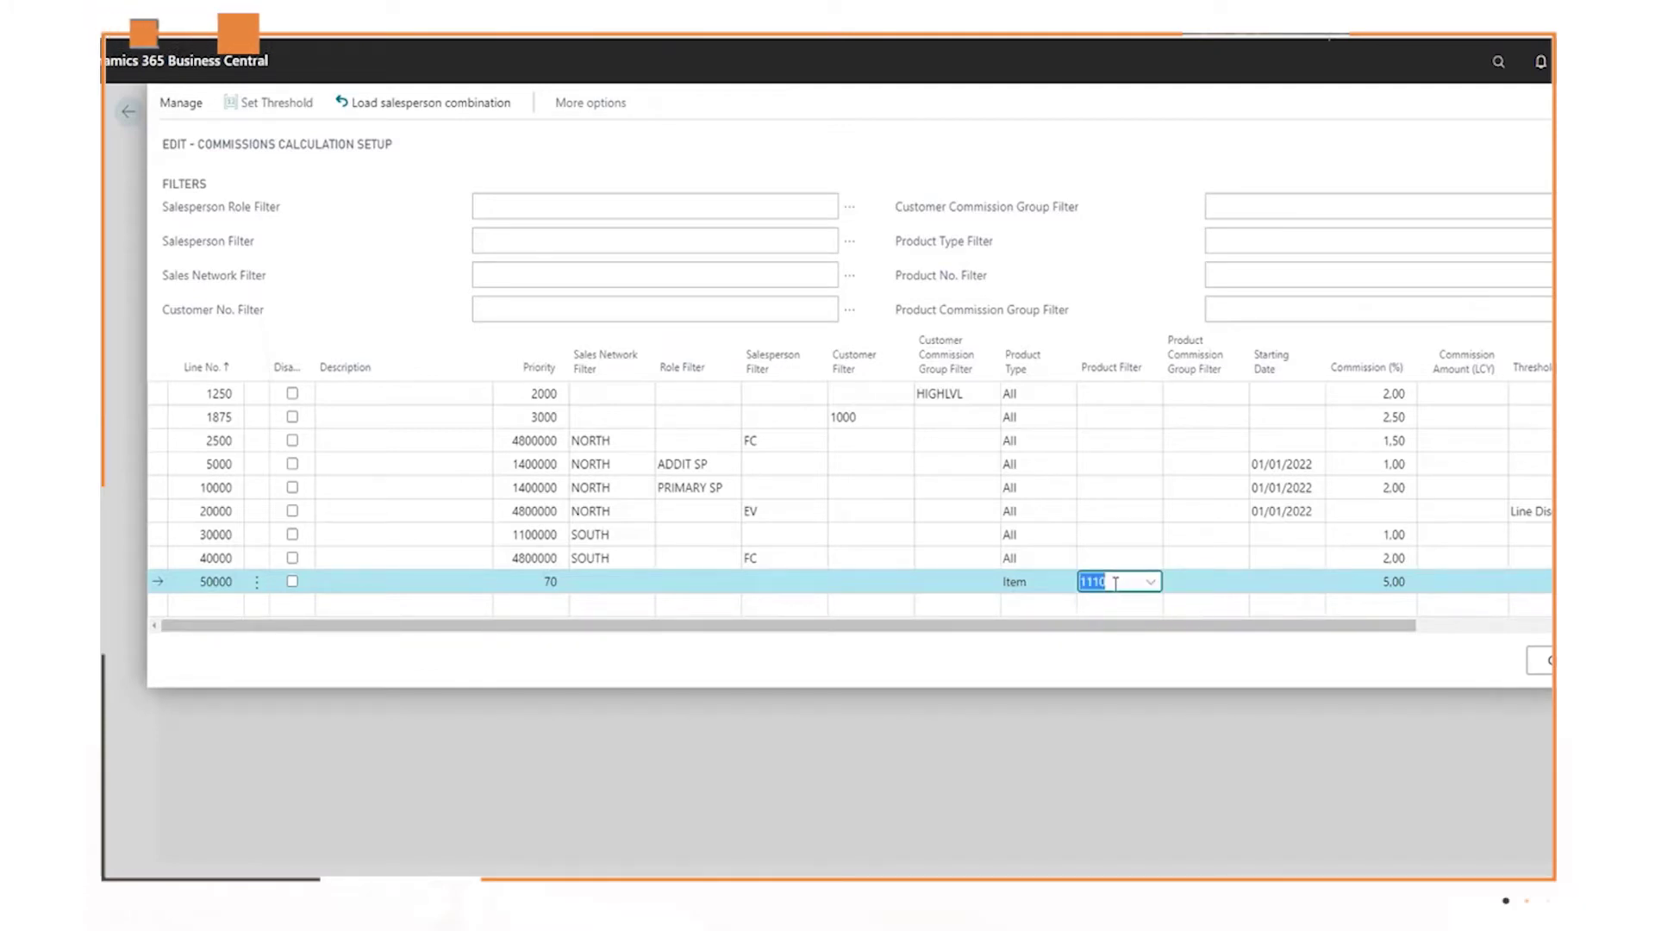
type("..2000")
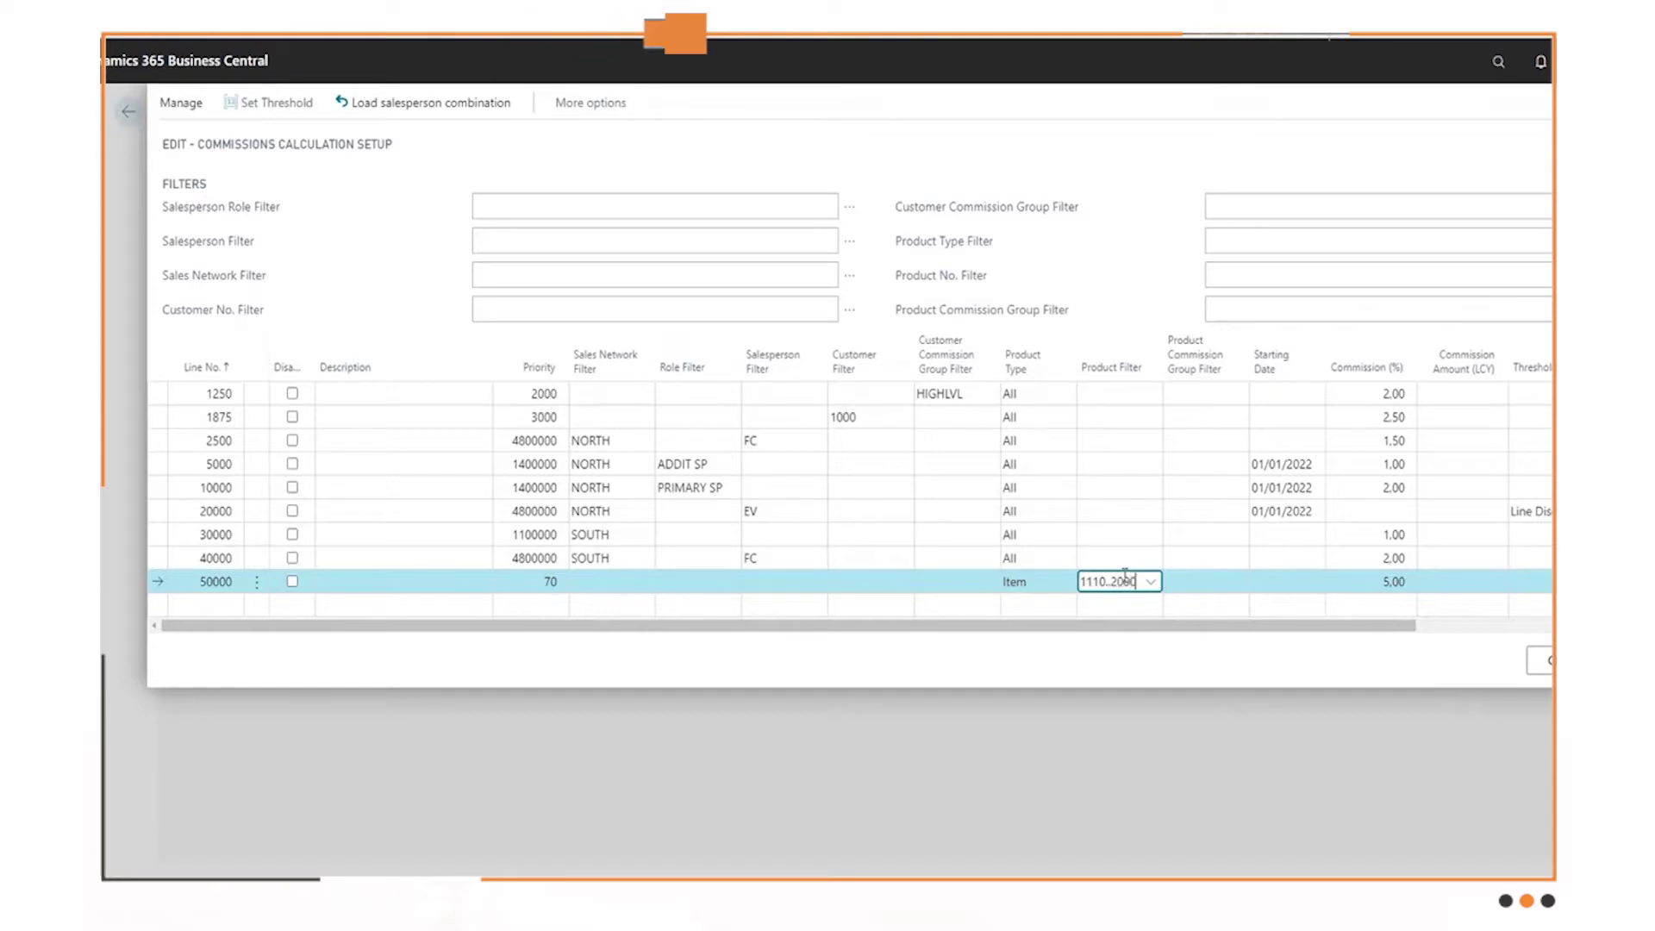
key("Tab")
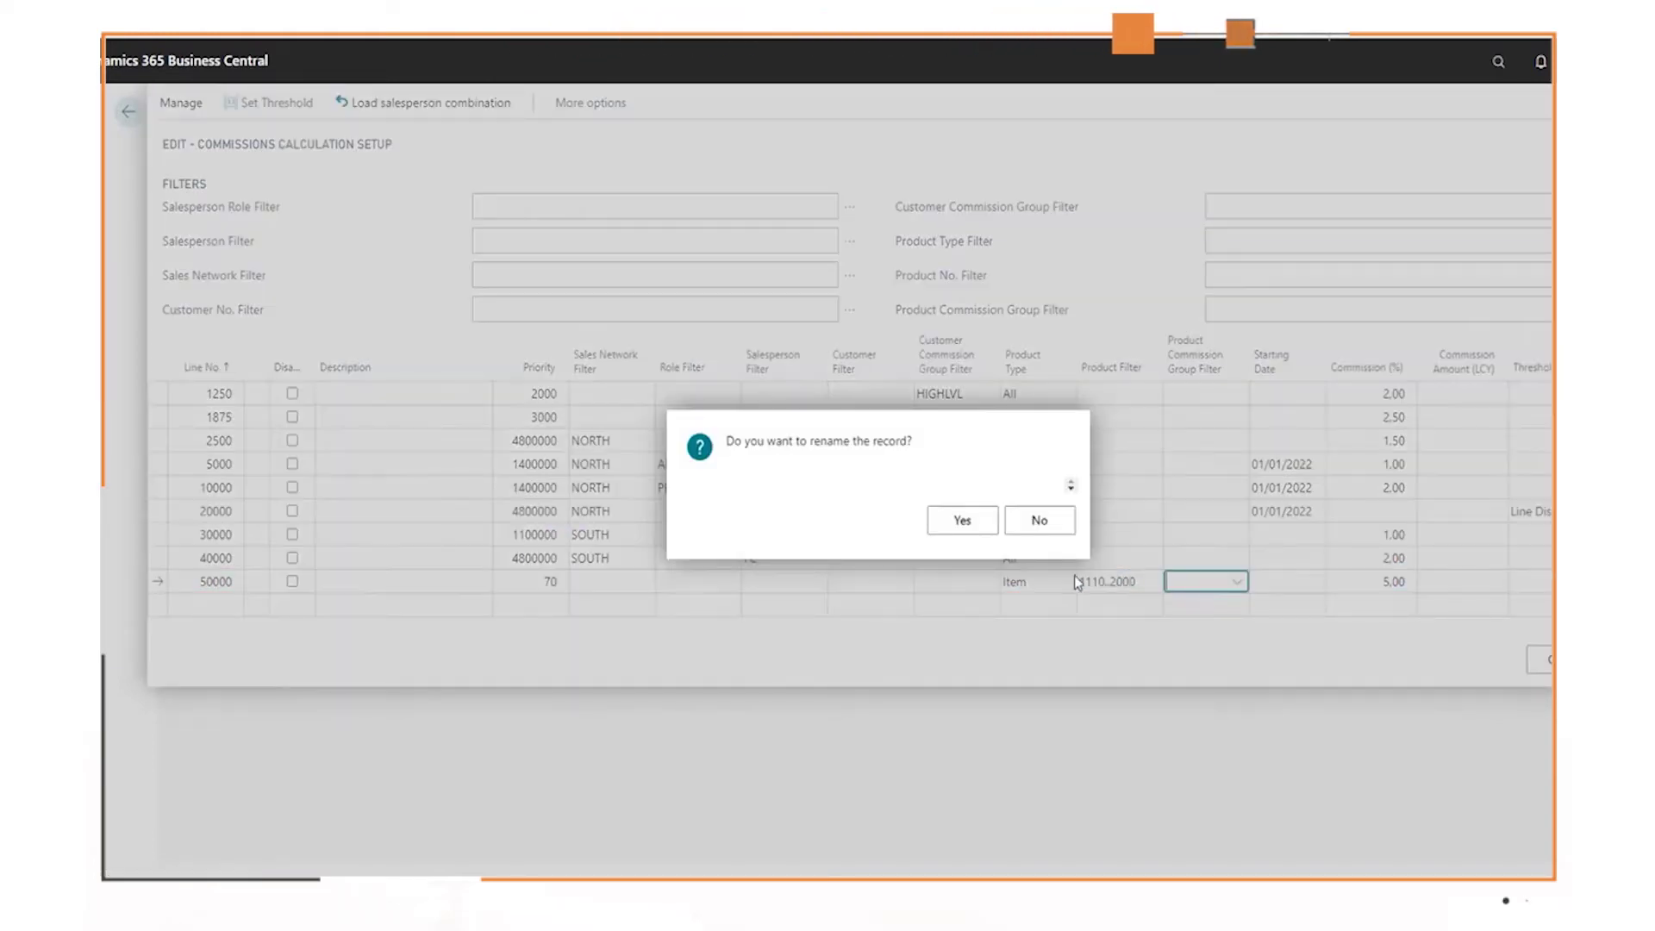
left_click(963, 522)
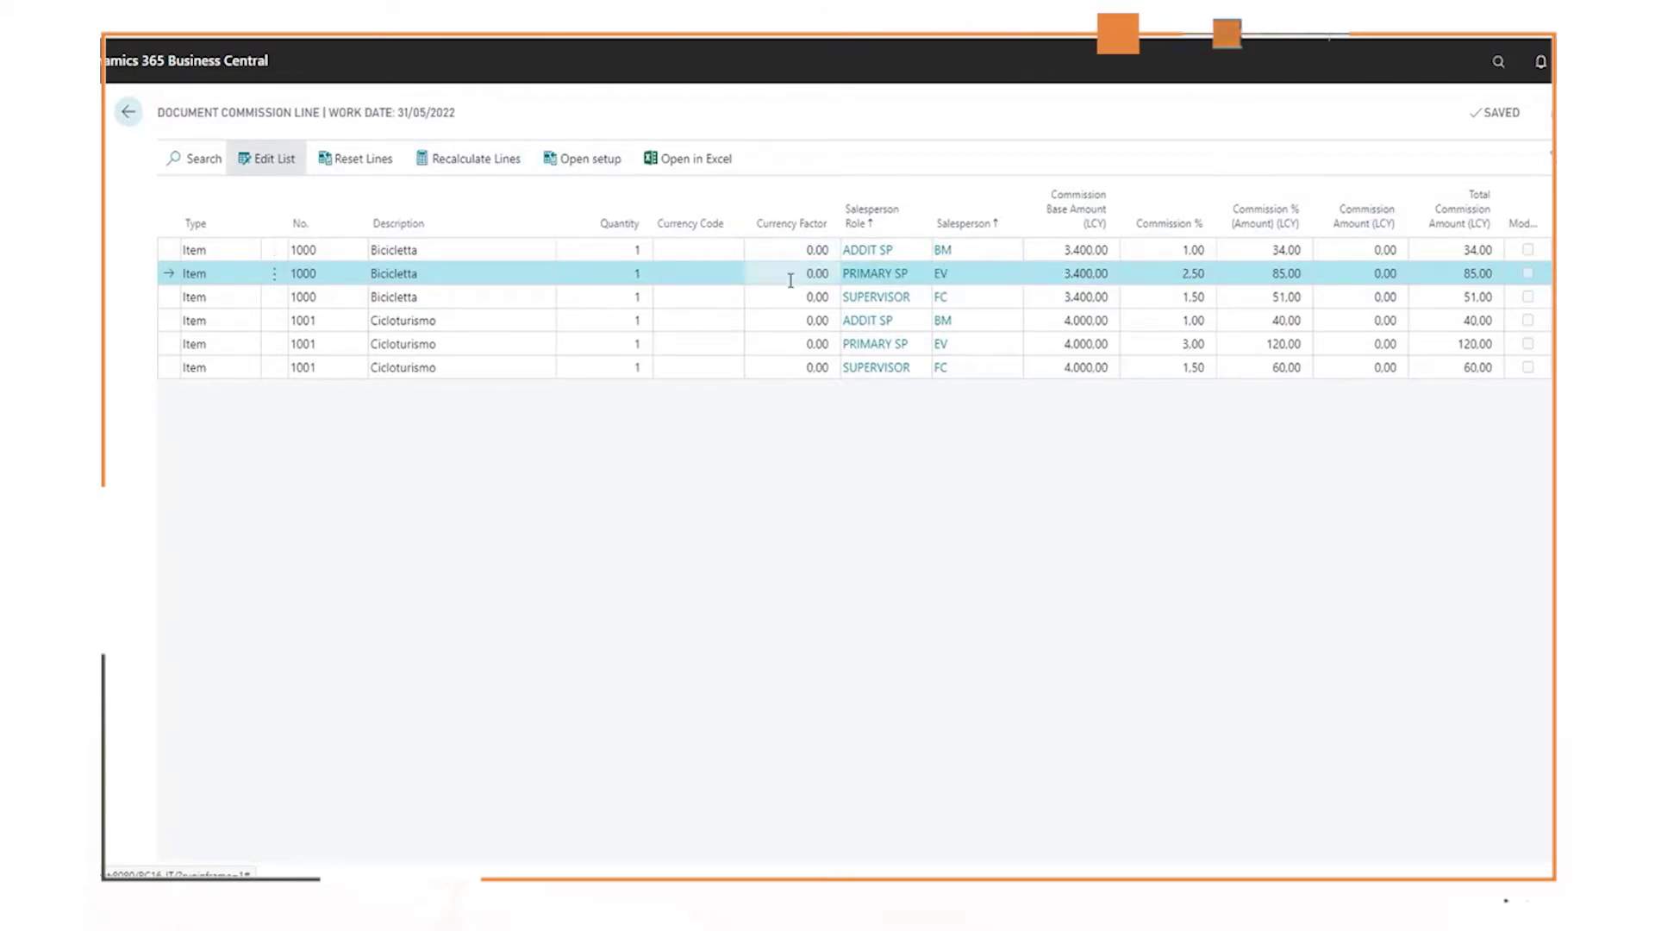
- Reopen the calculation setup behind the Bicicletta PRIMARY SP line and check the salesperson filter of setup line 20000
left_click(588, 163)
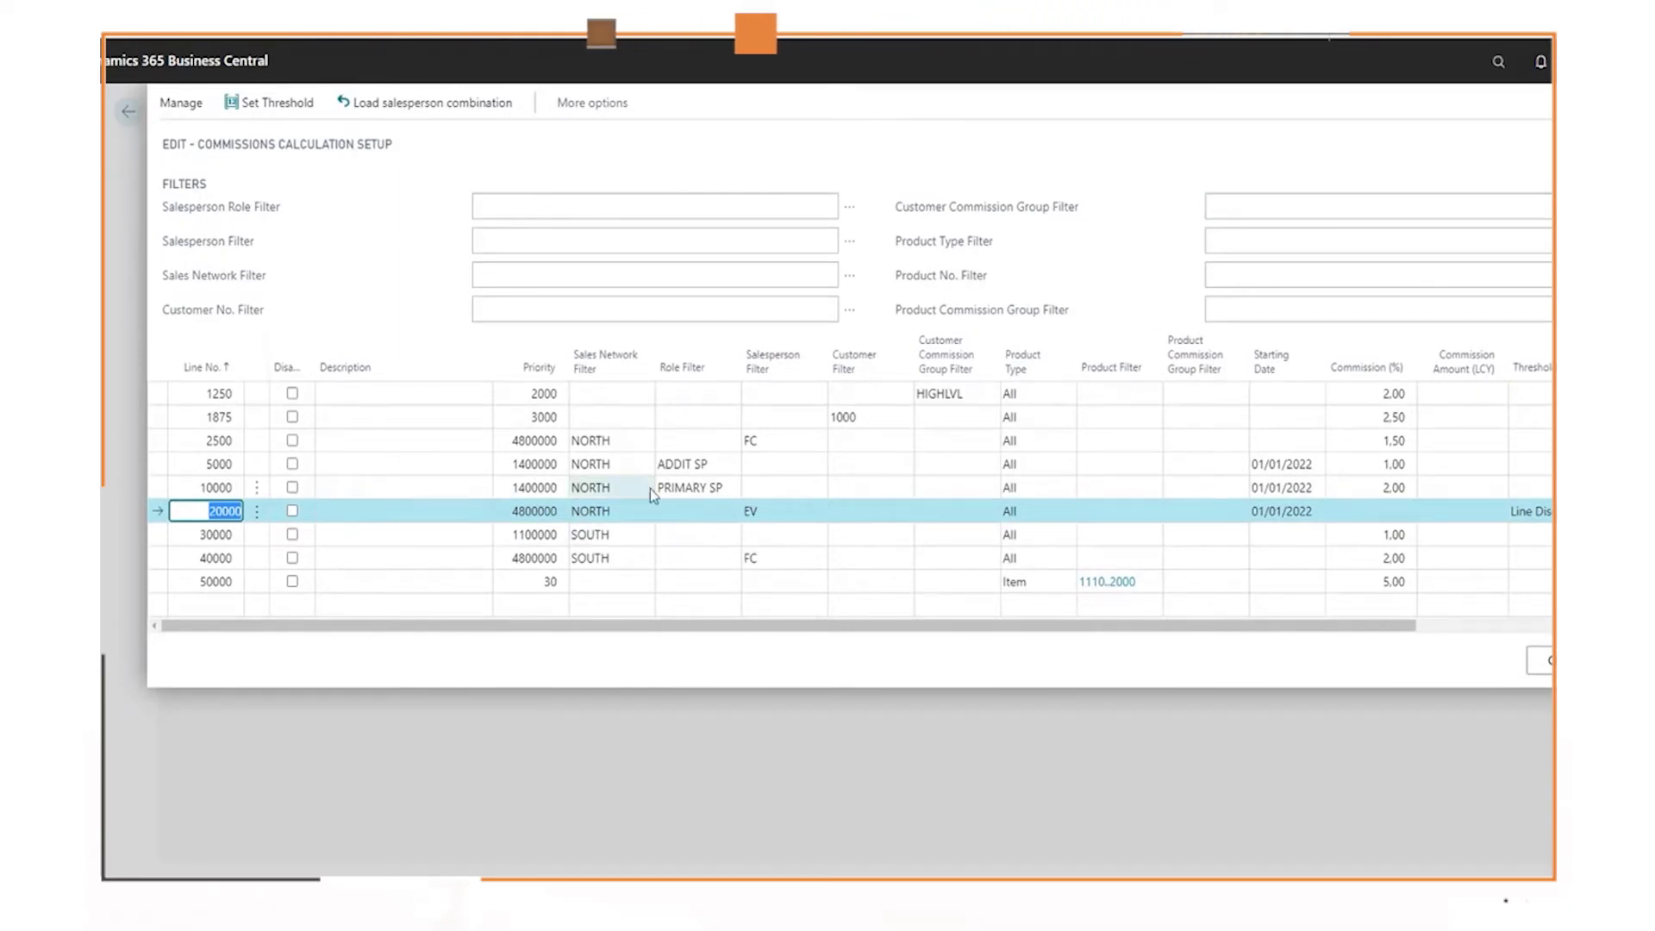
left_click(743, 512)
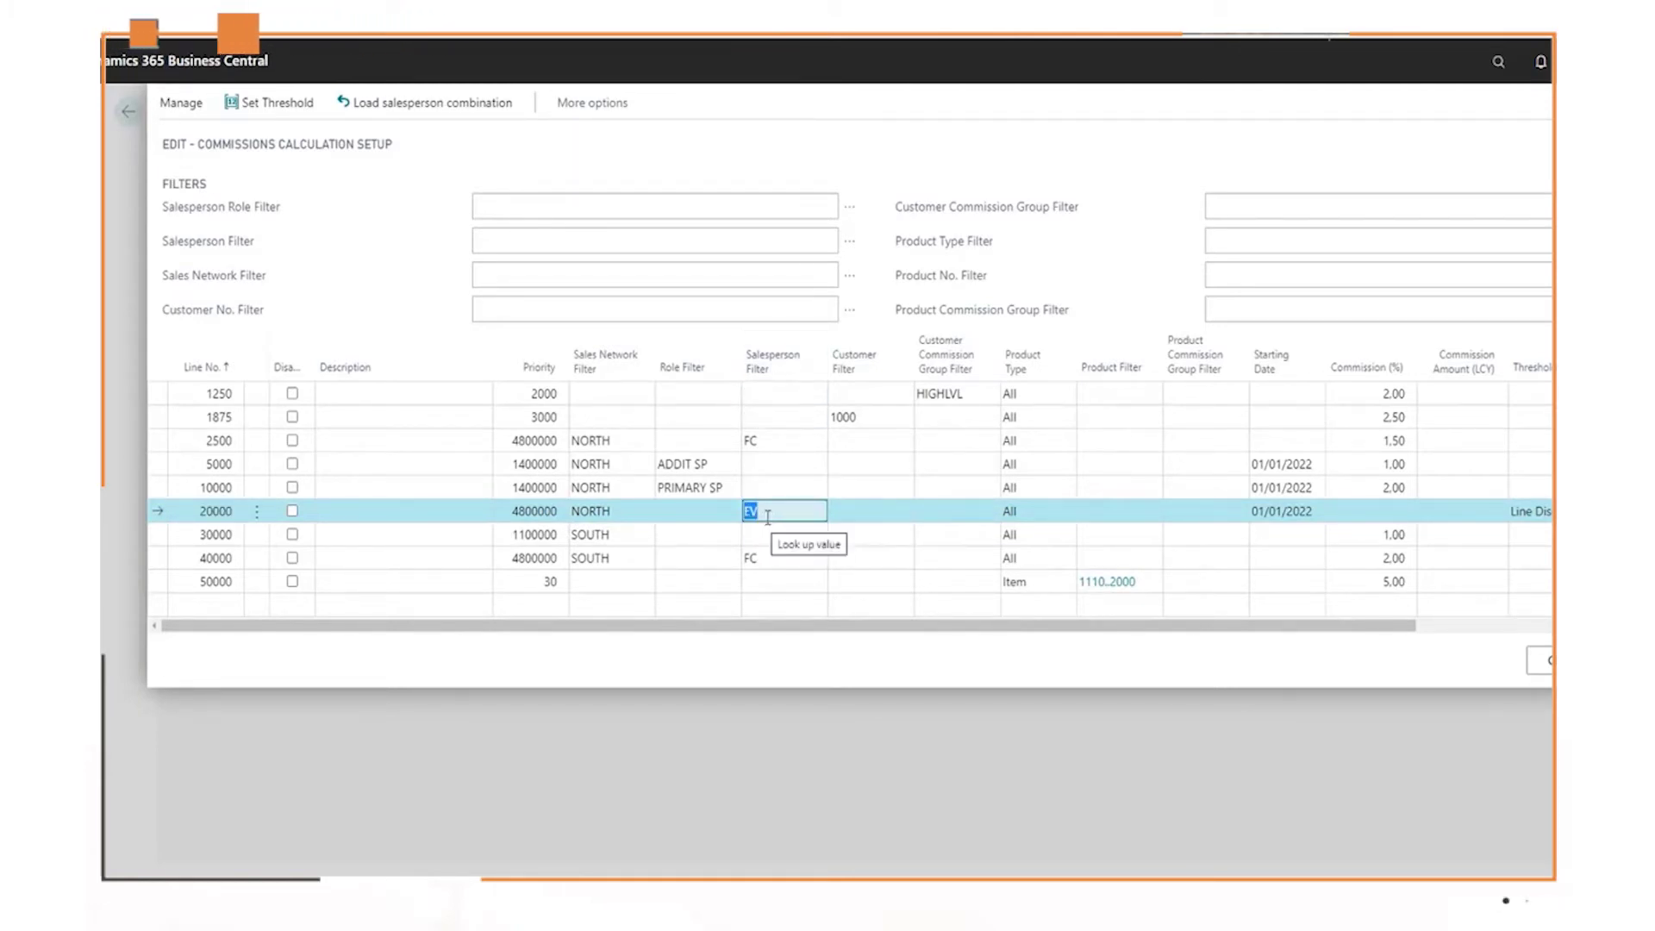
- Reopen the calculation setup and compare the role filter, salesperson filter, commission and threshold of setup lines 10000 and 20000
left_click(1541, 661)
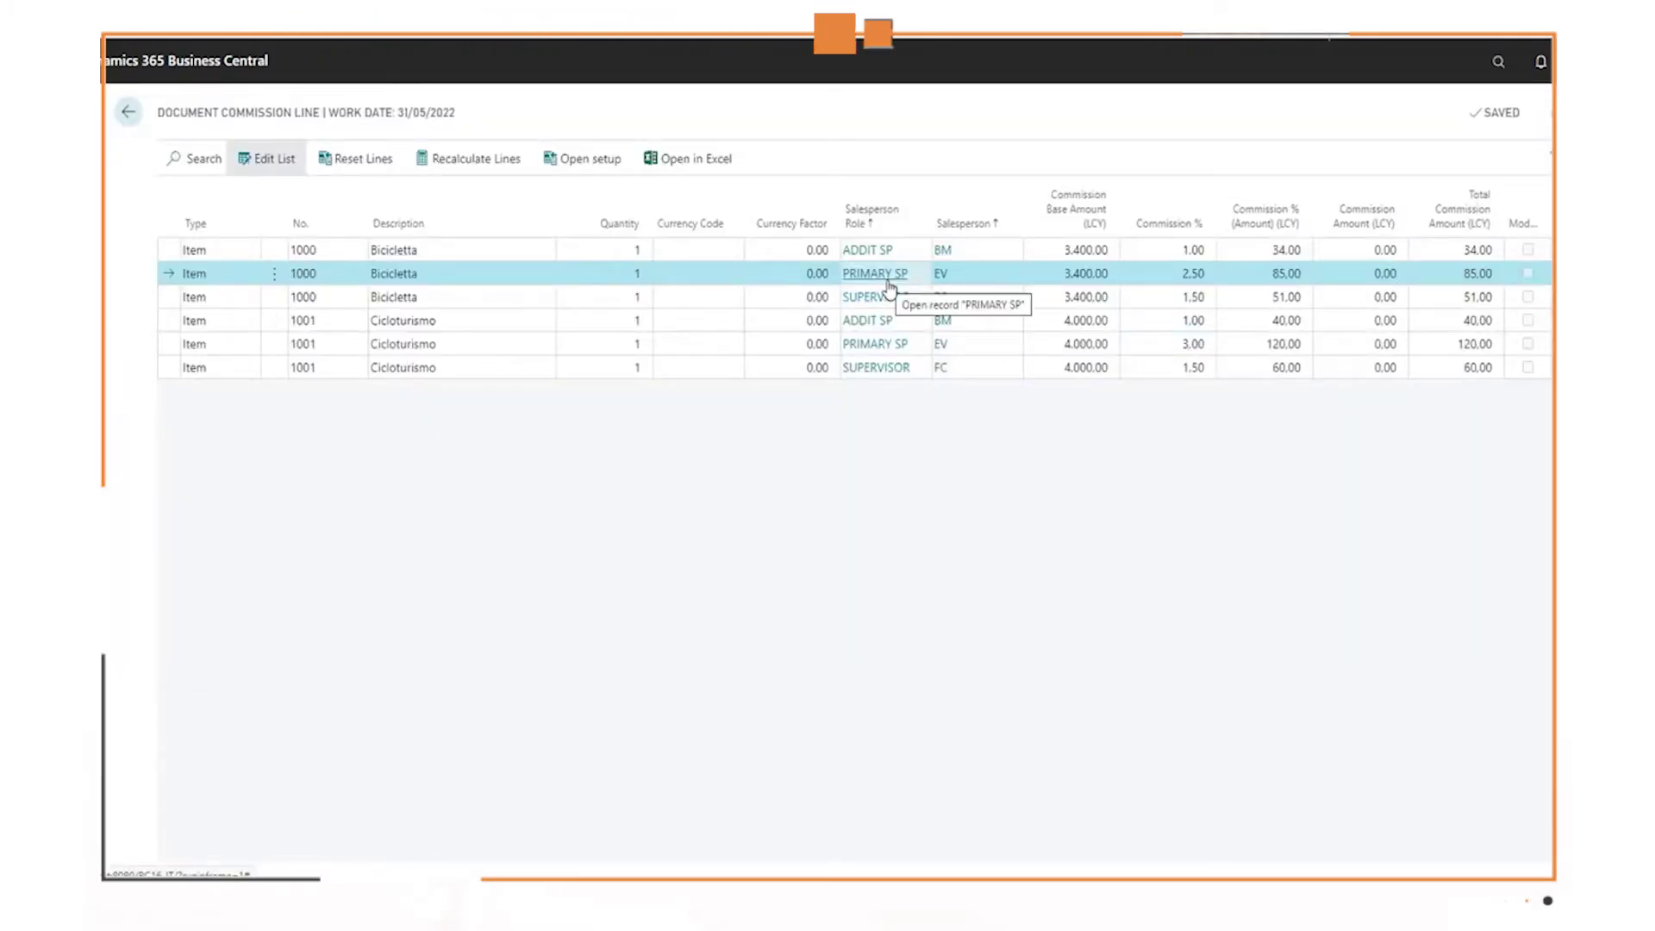
left_click(599, 159)
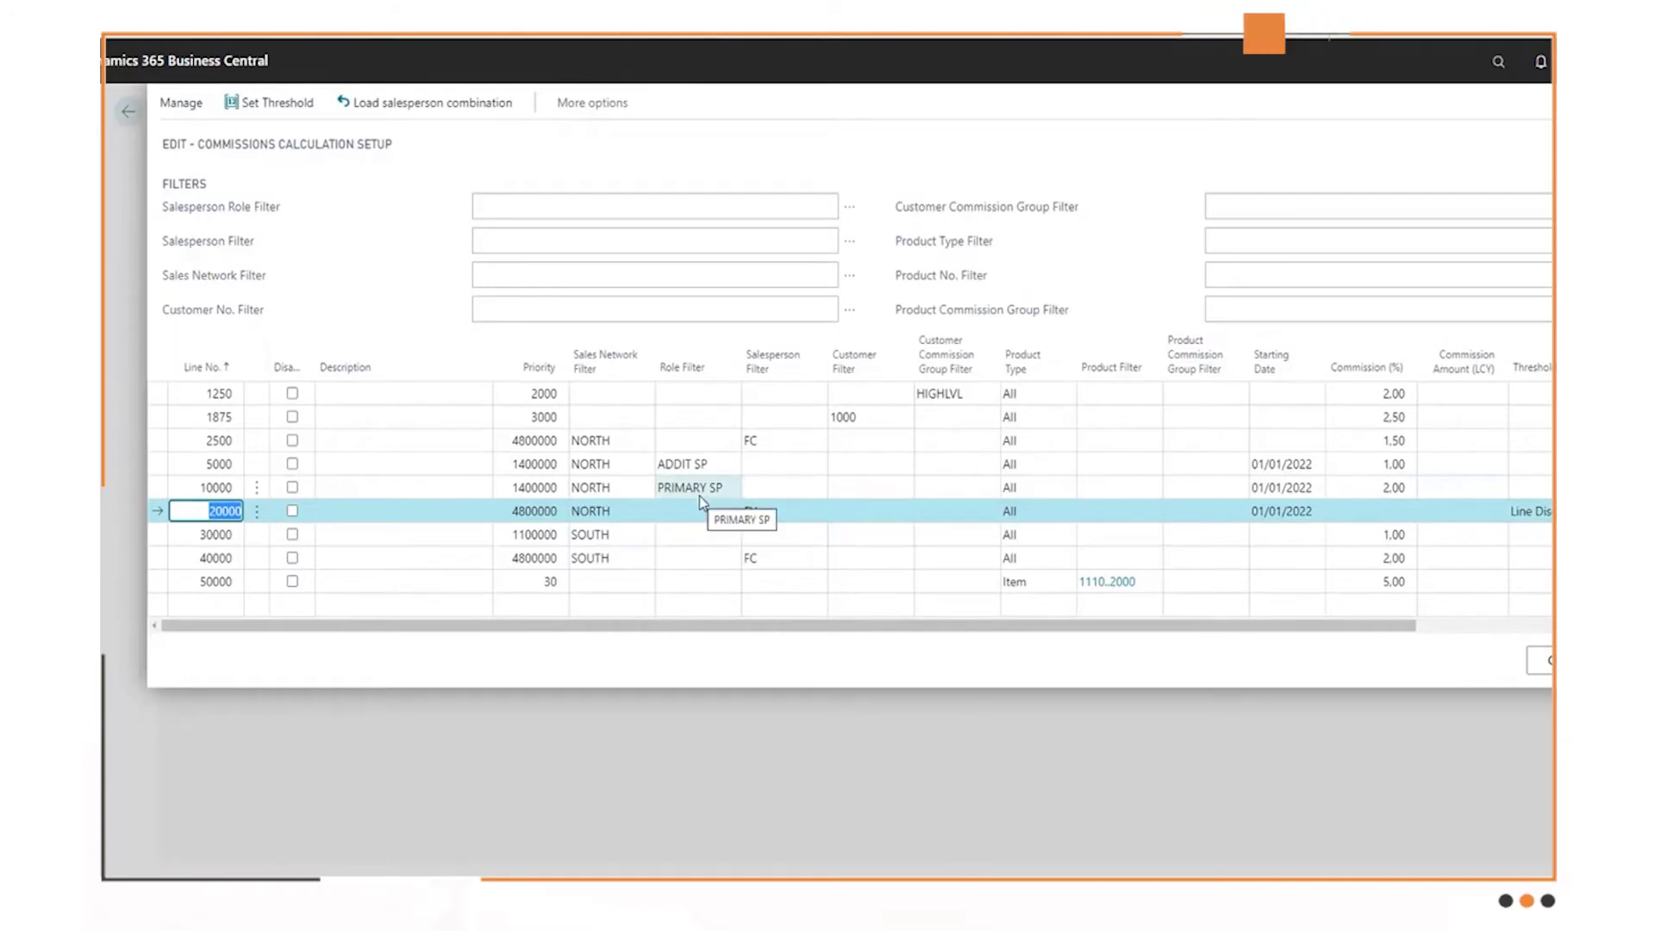
left_click(700, 495)
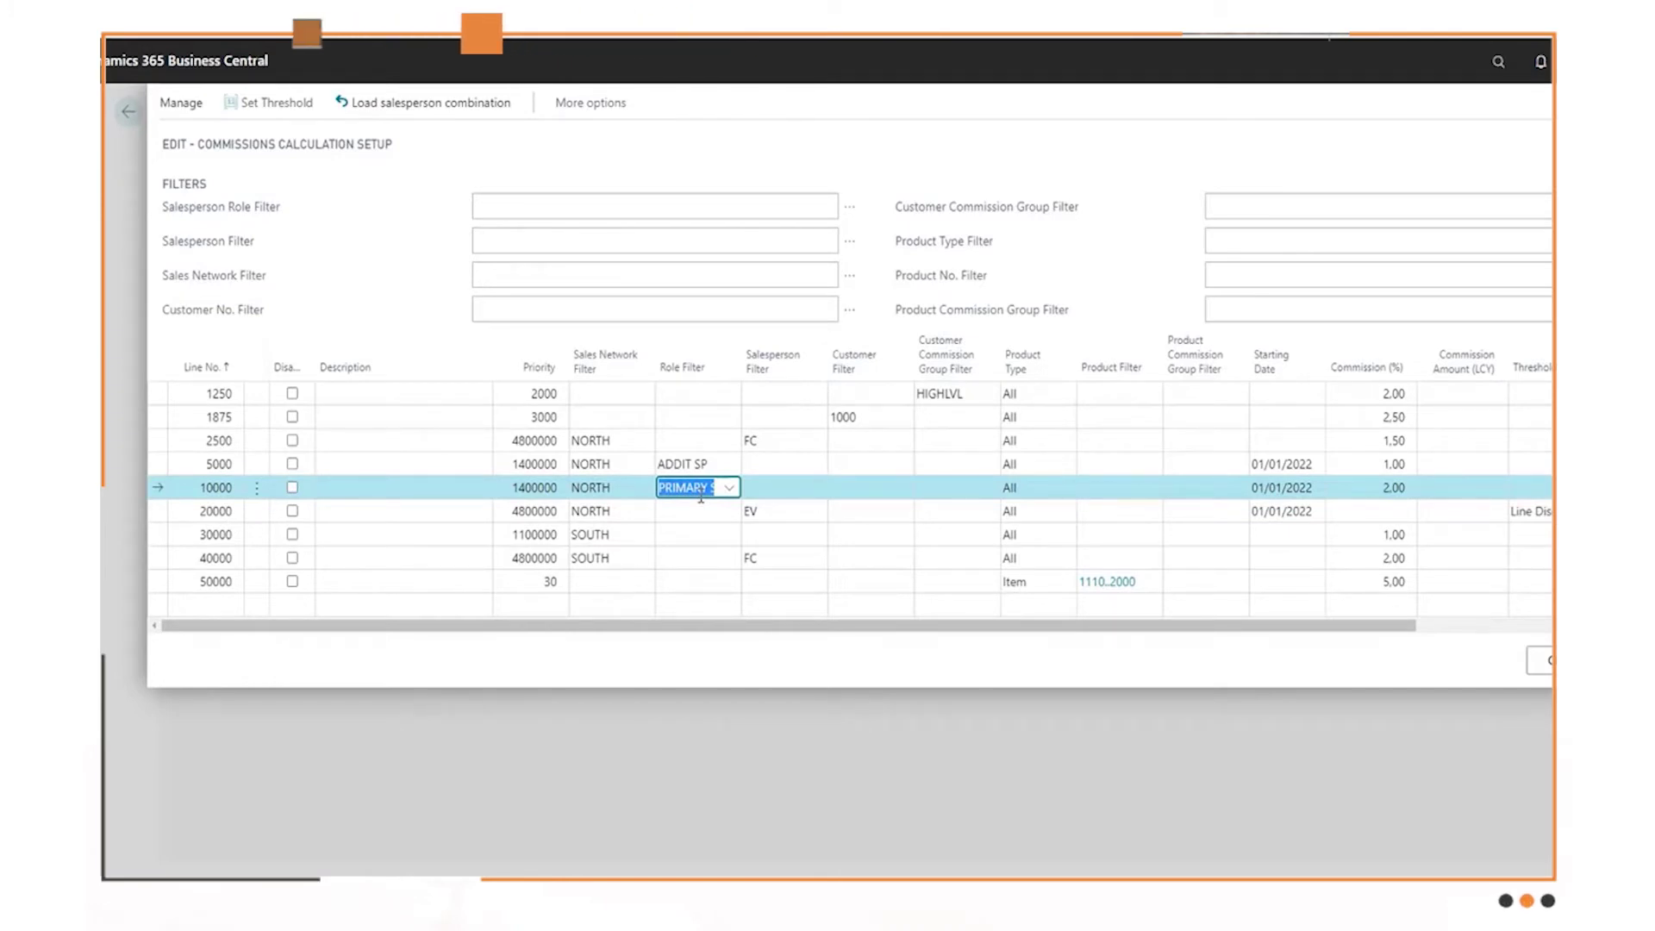
left_click(773, 510)
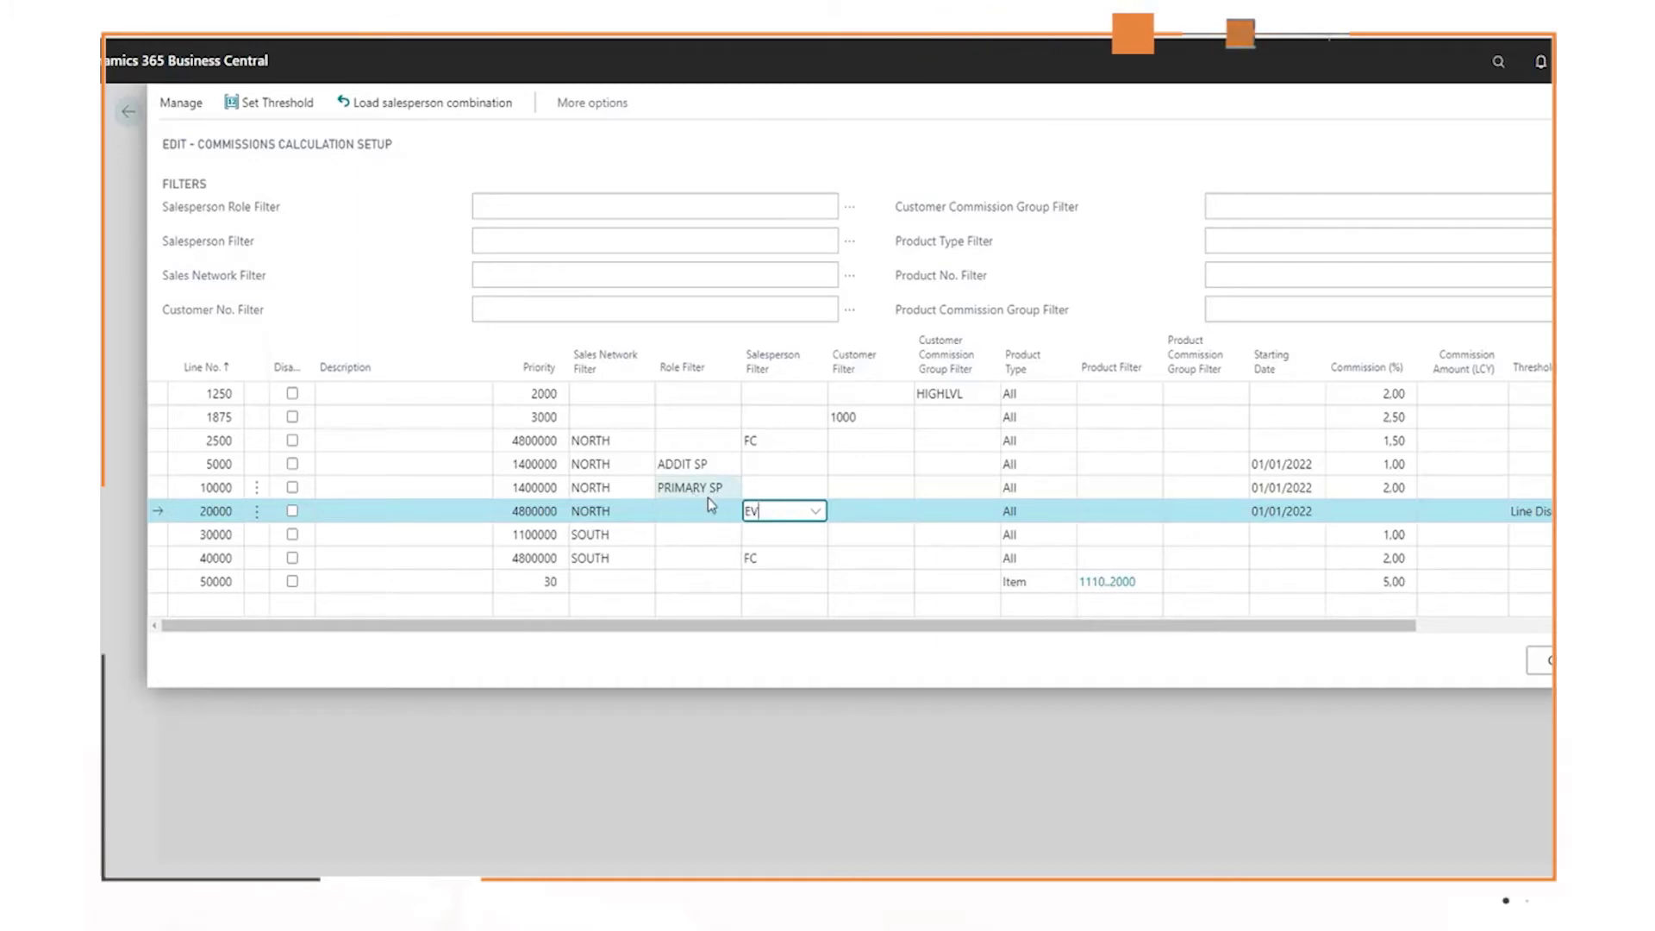
left_click(685, 488)
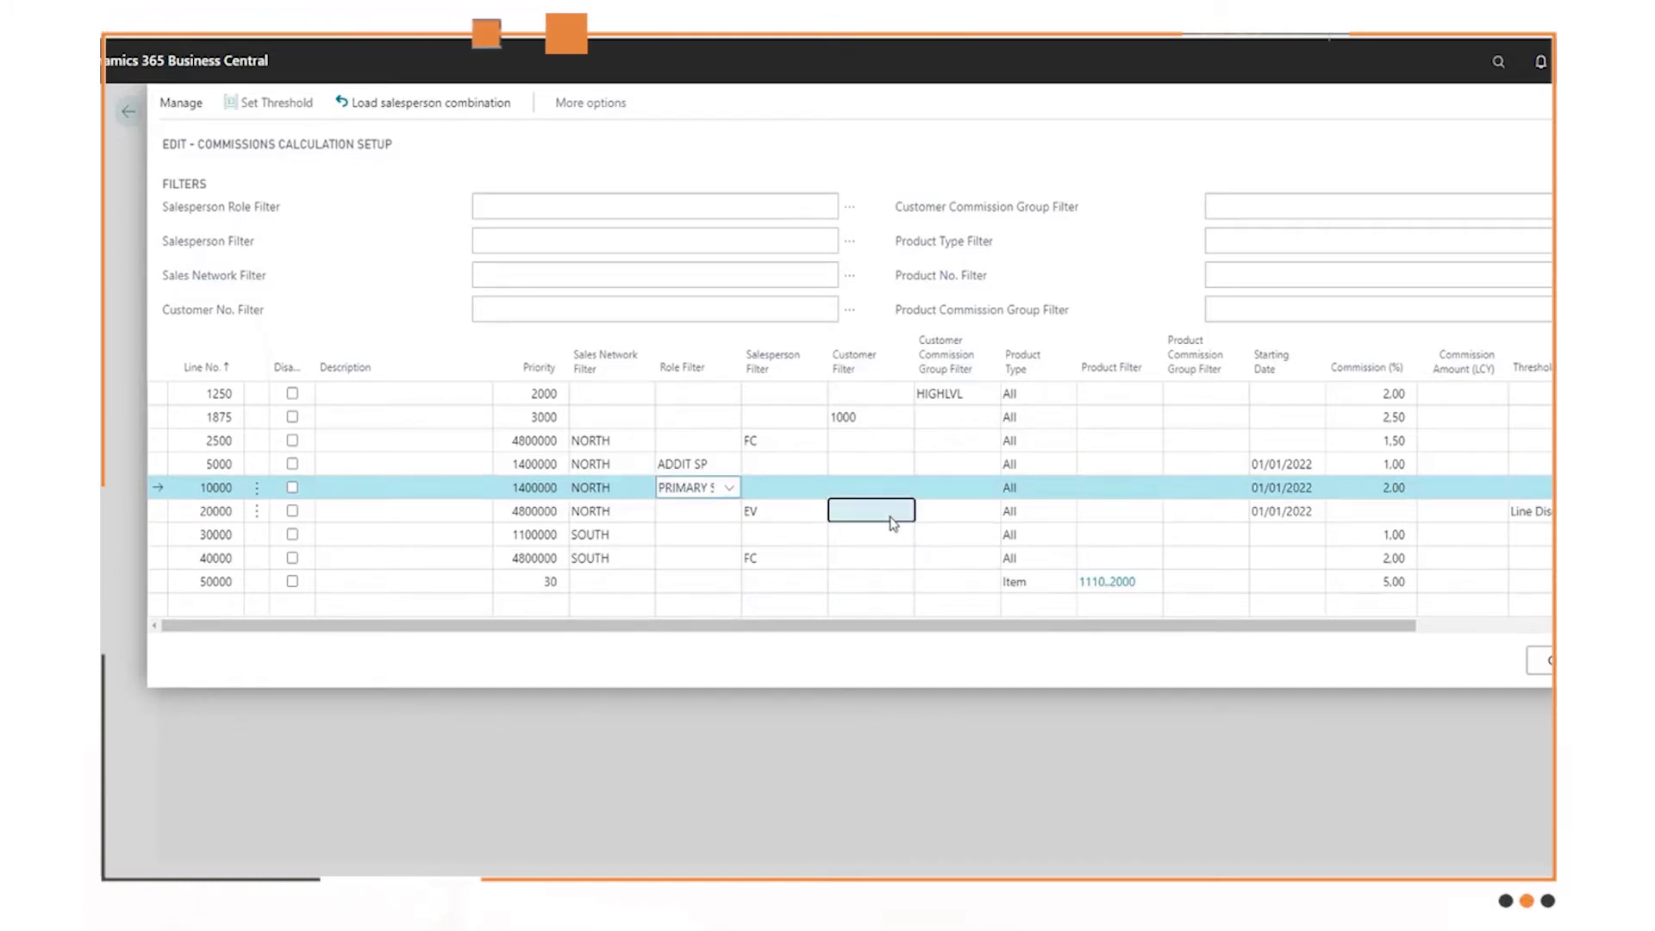
key("shift+Down")
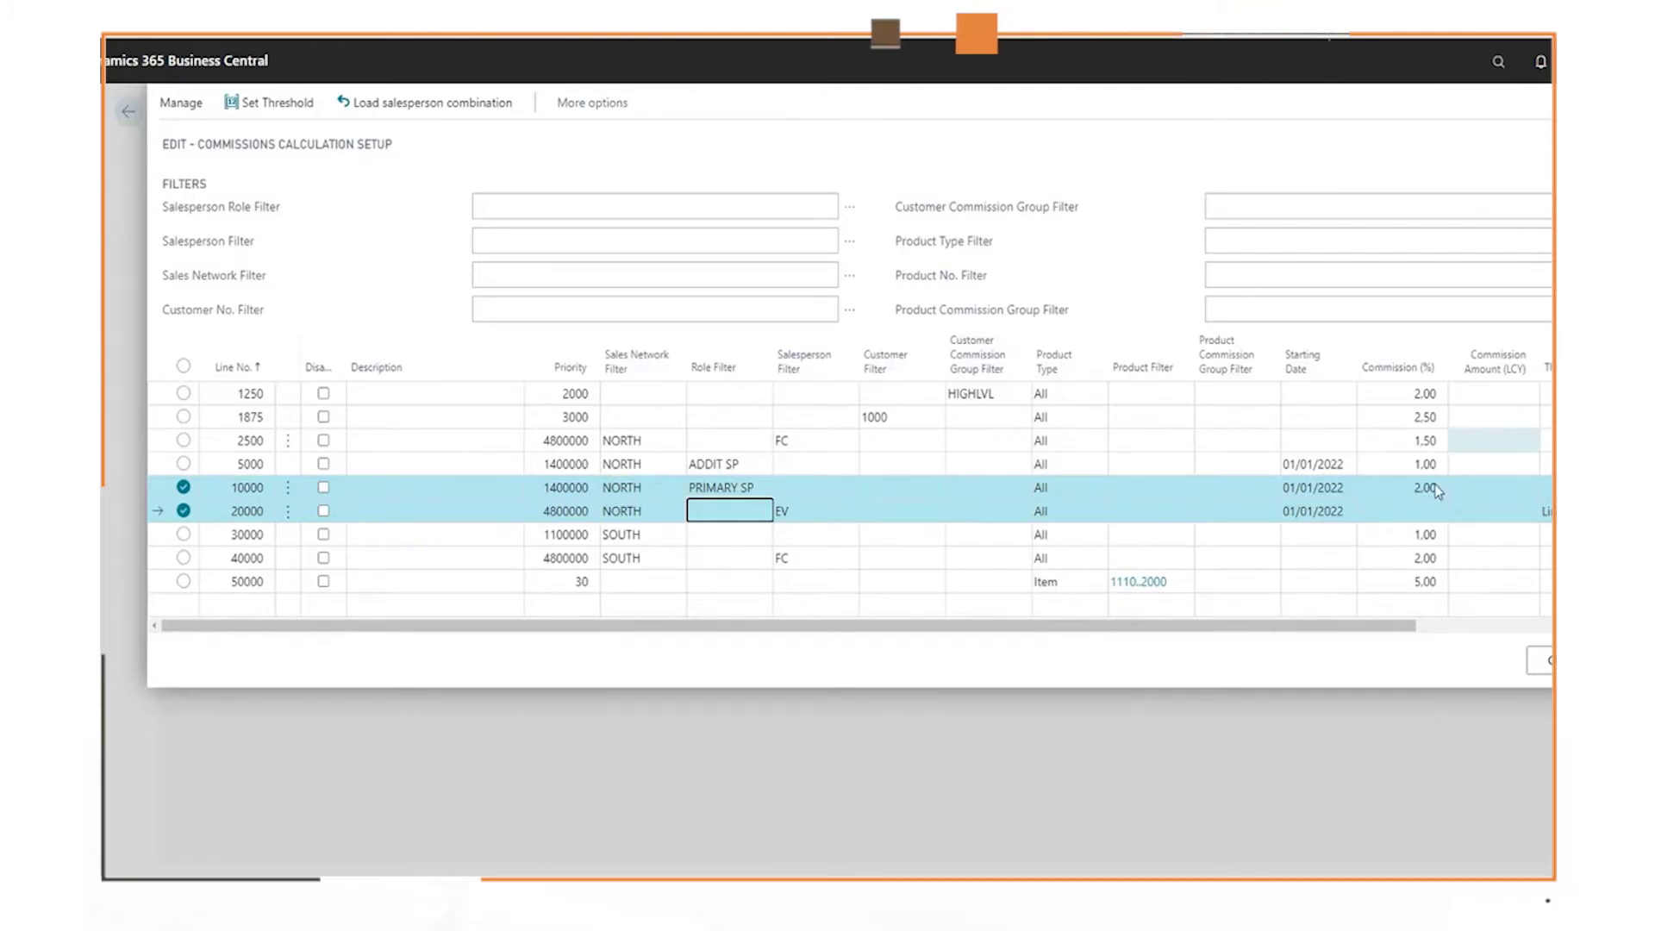
left_click_drag(1359, 628, 1538, 628)
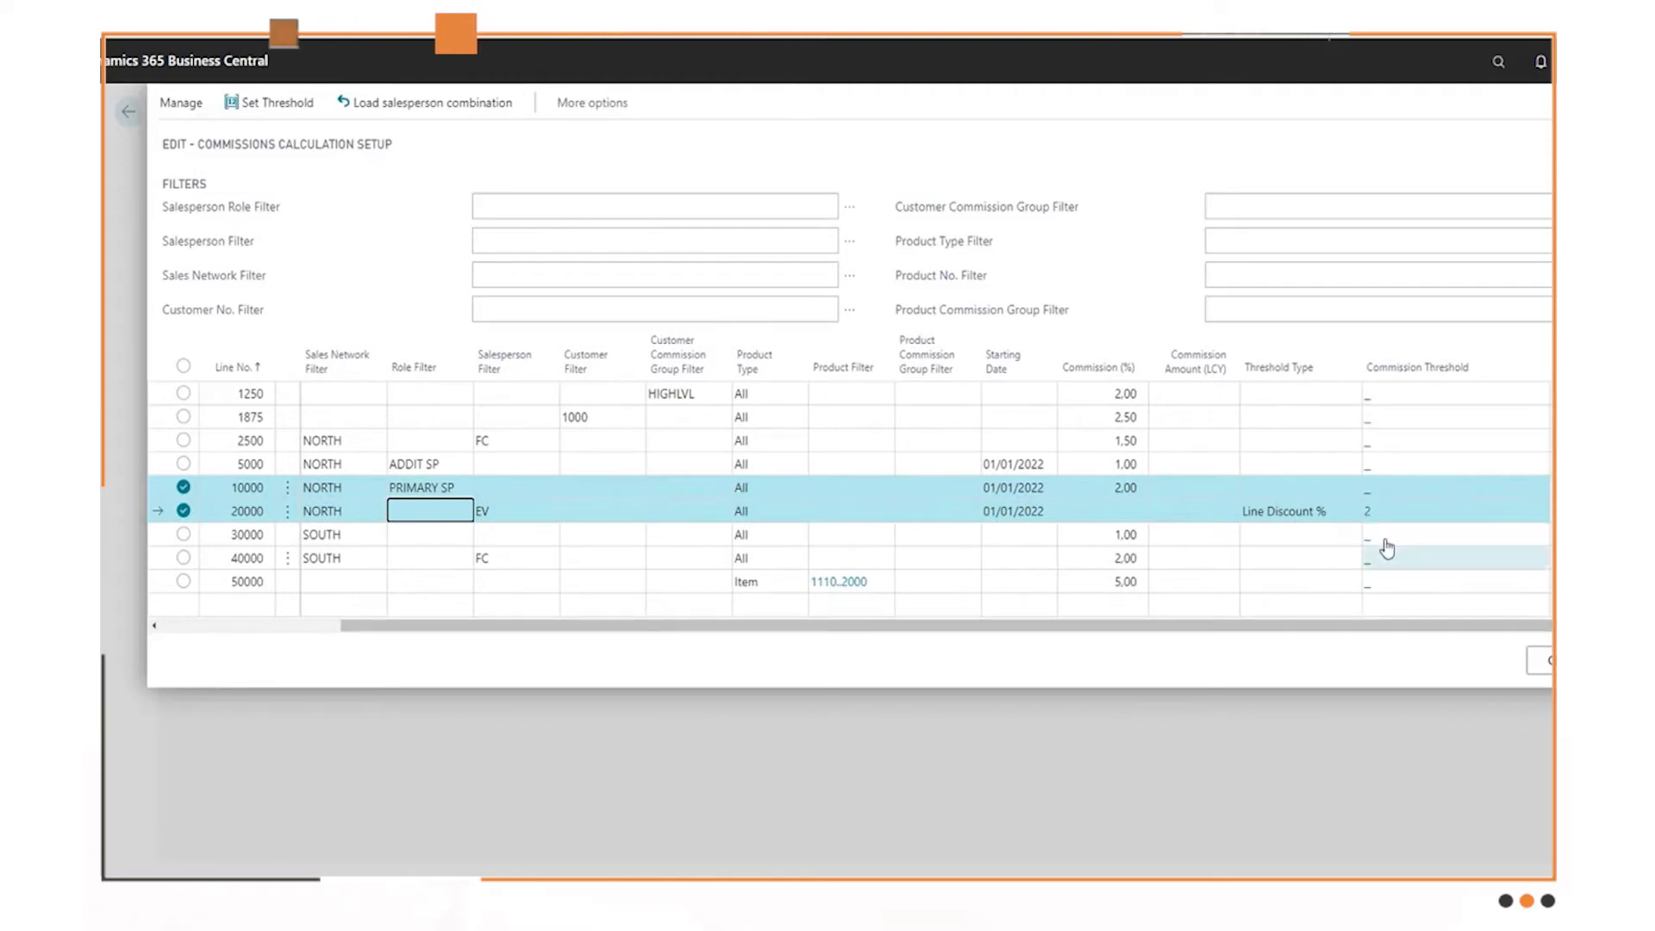
scroll(1238, 642, "left", 5)
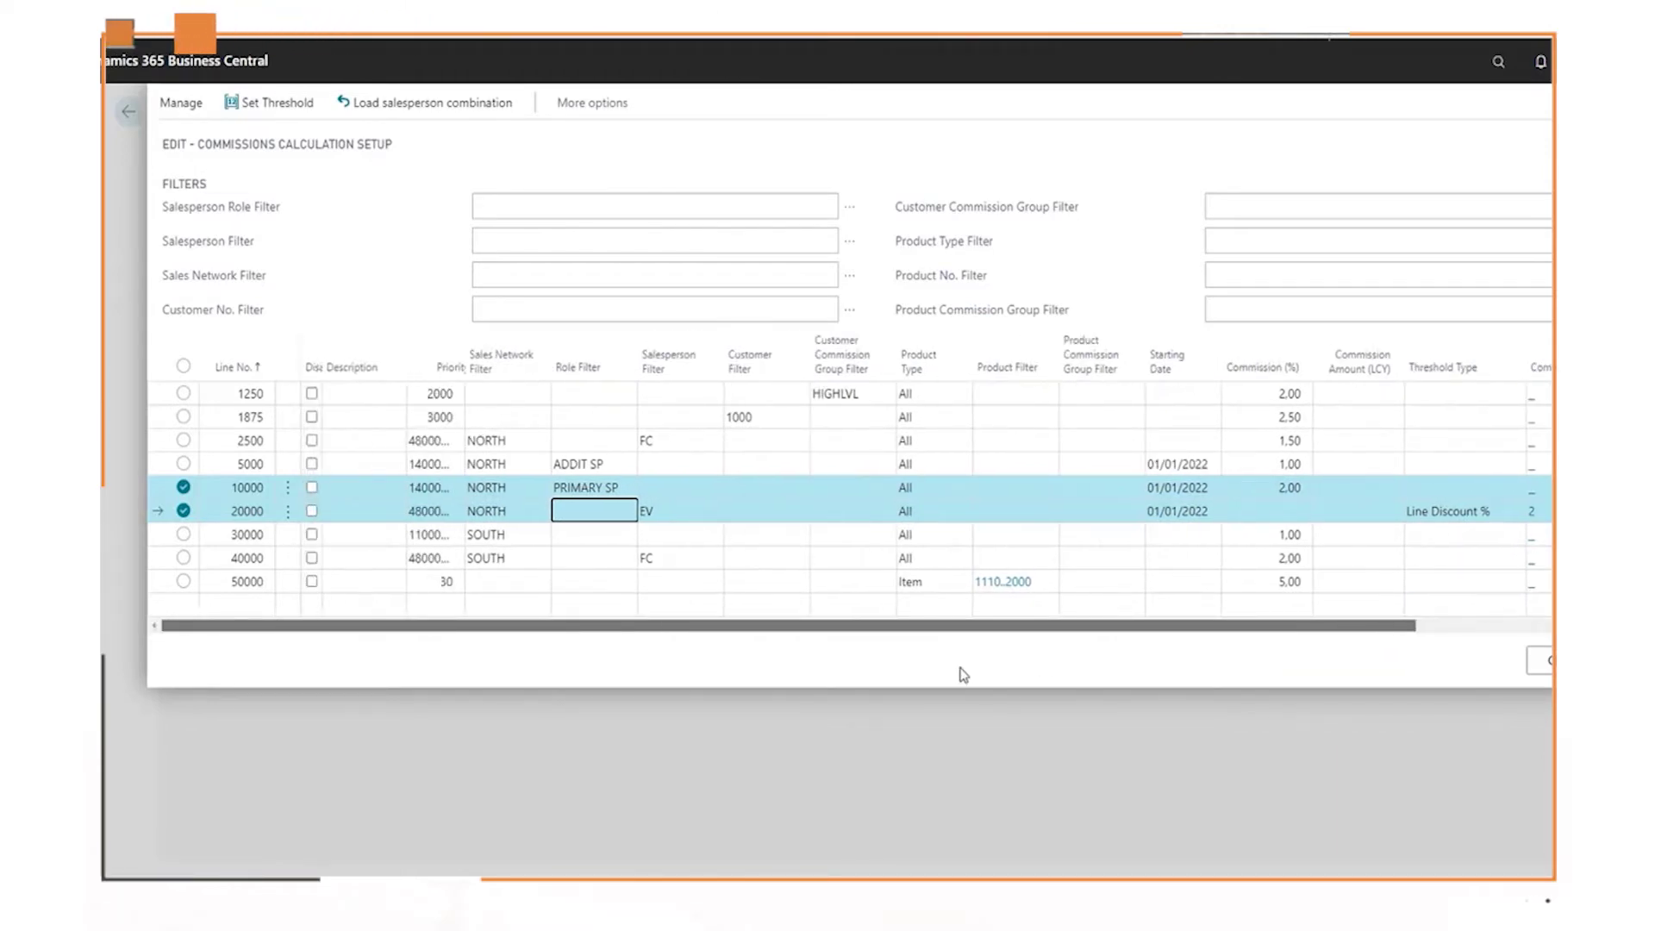
- Compare the priorities of setup lines 10000 and 20000 and close the calculation setup
left_click(813, 508)
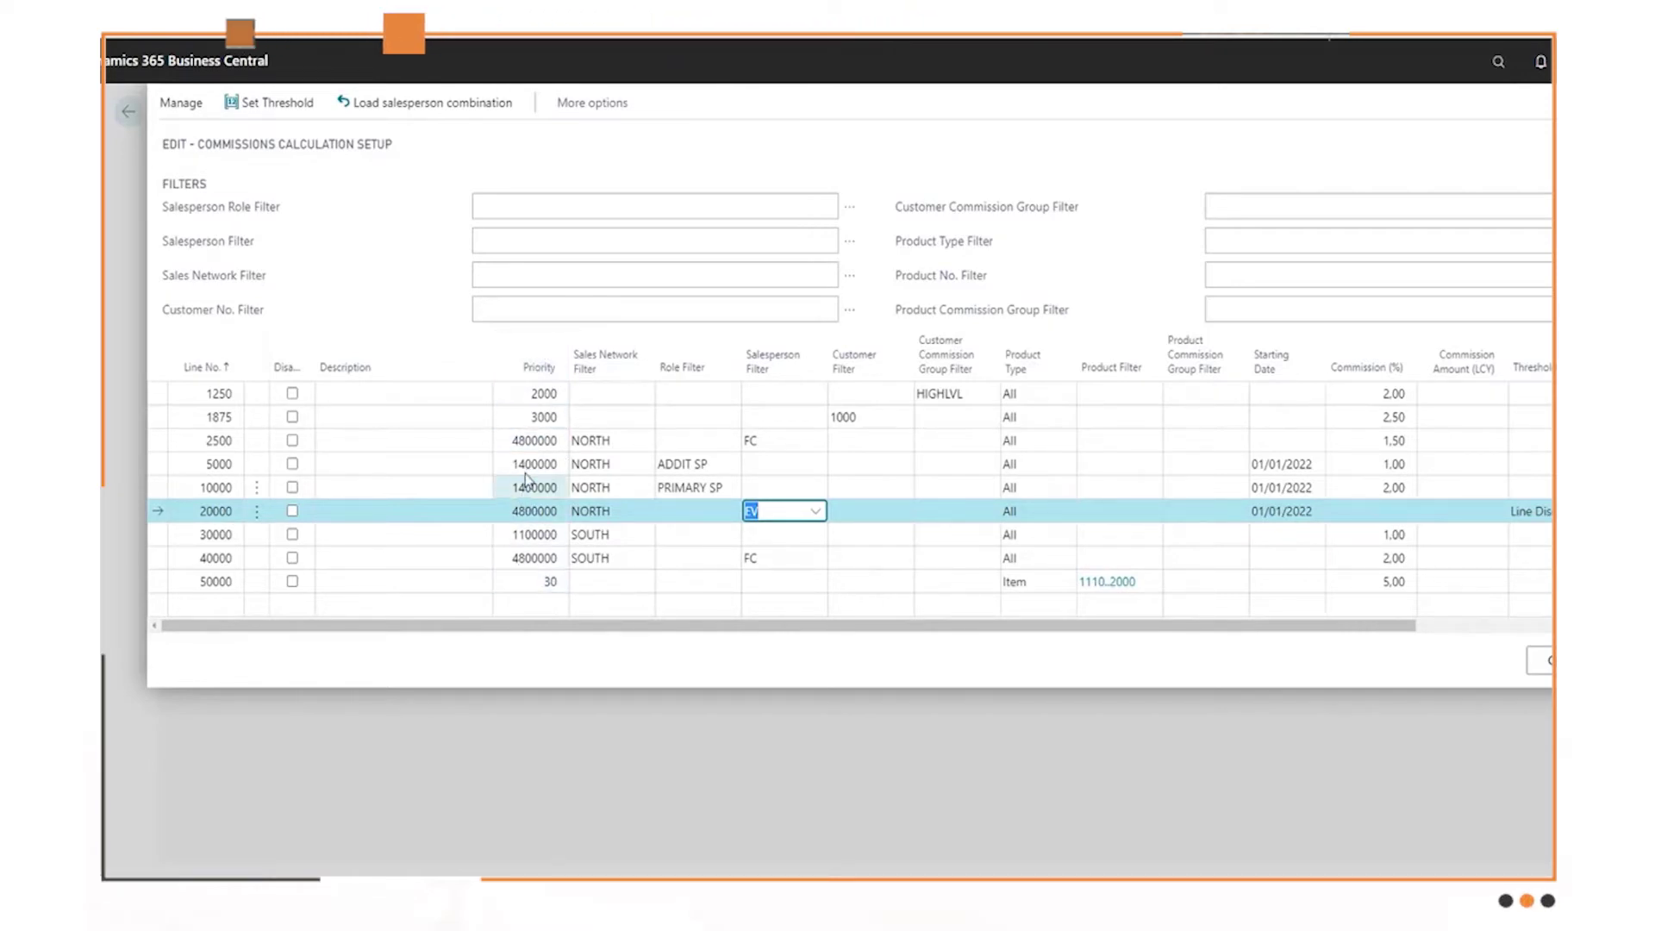
left_click(715, 493)
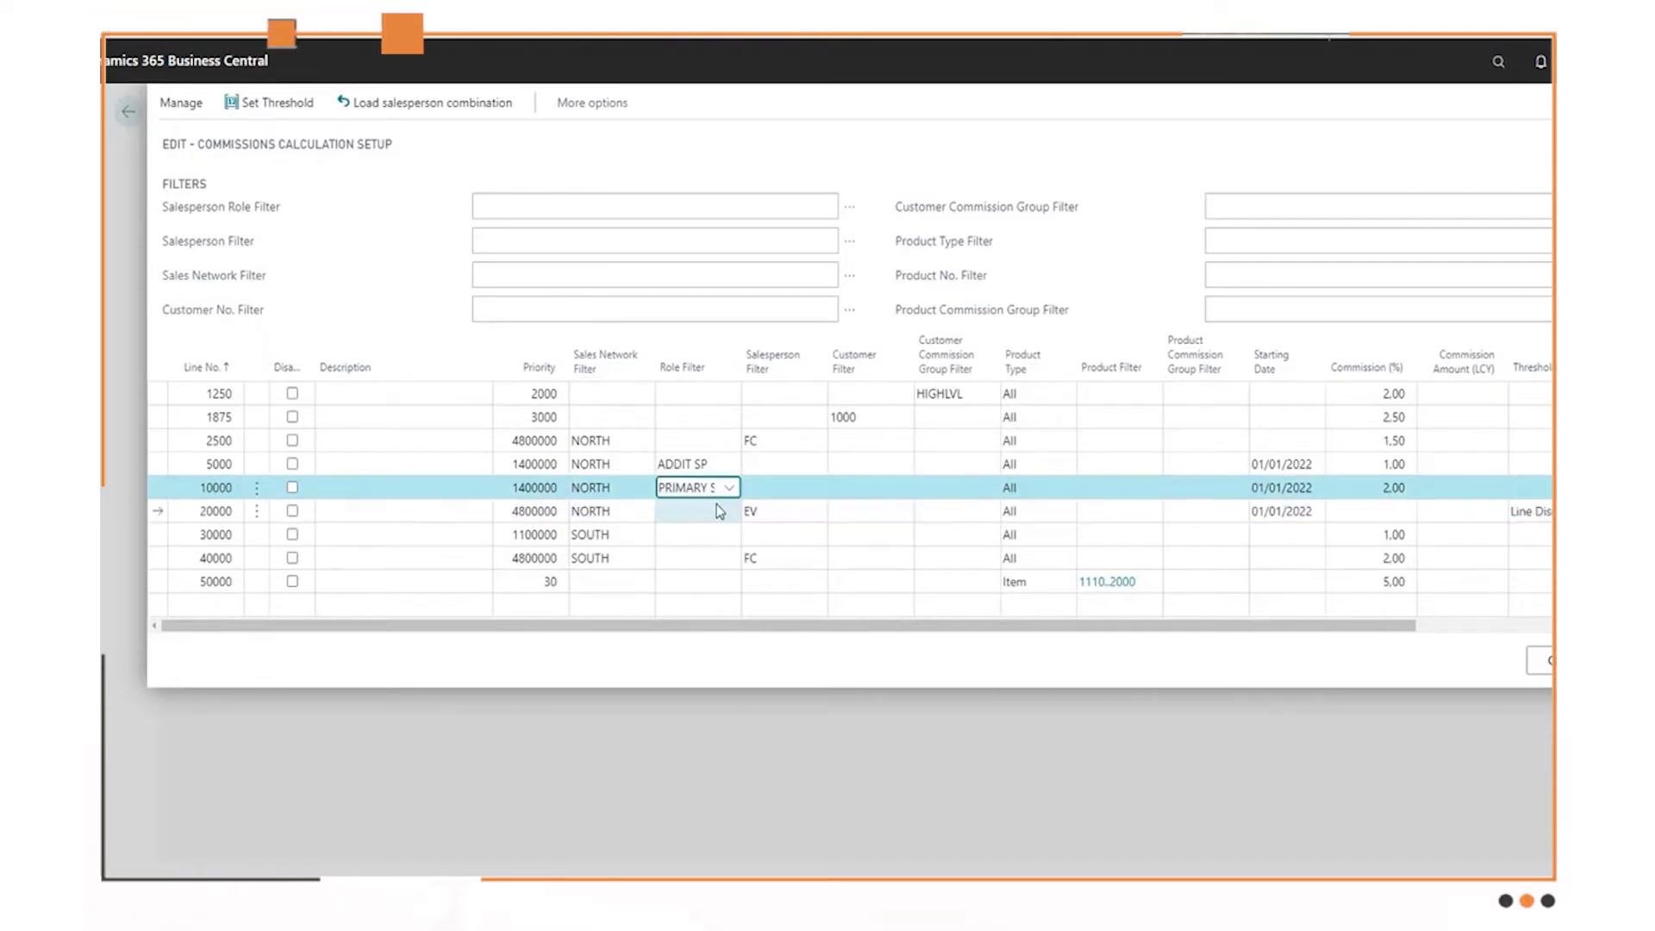
left_click(610, 514, "shift")
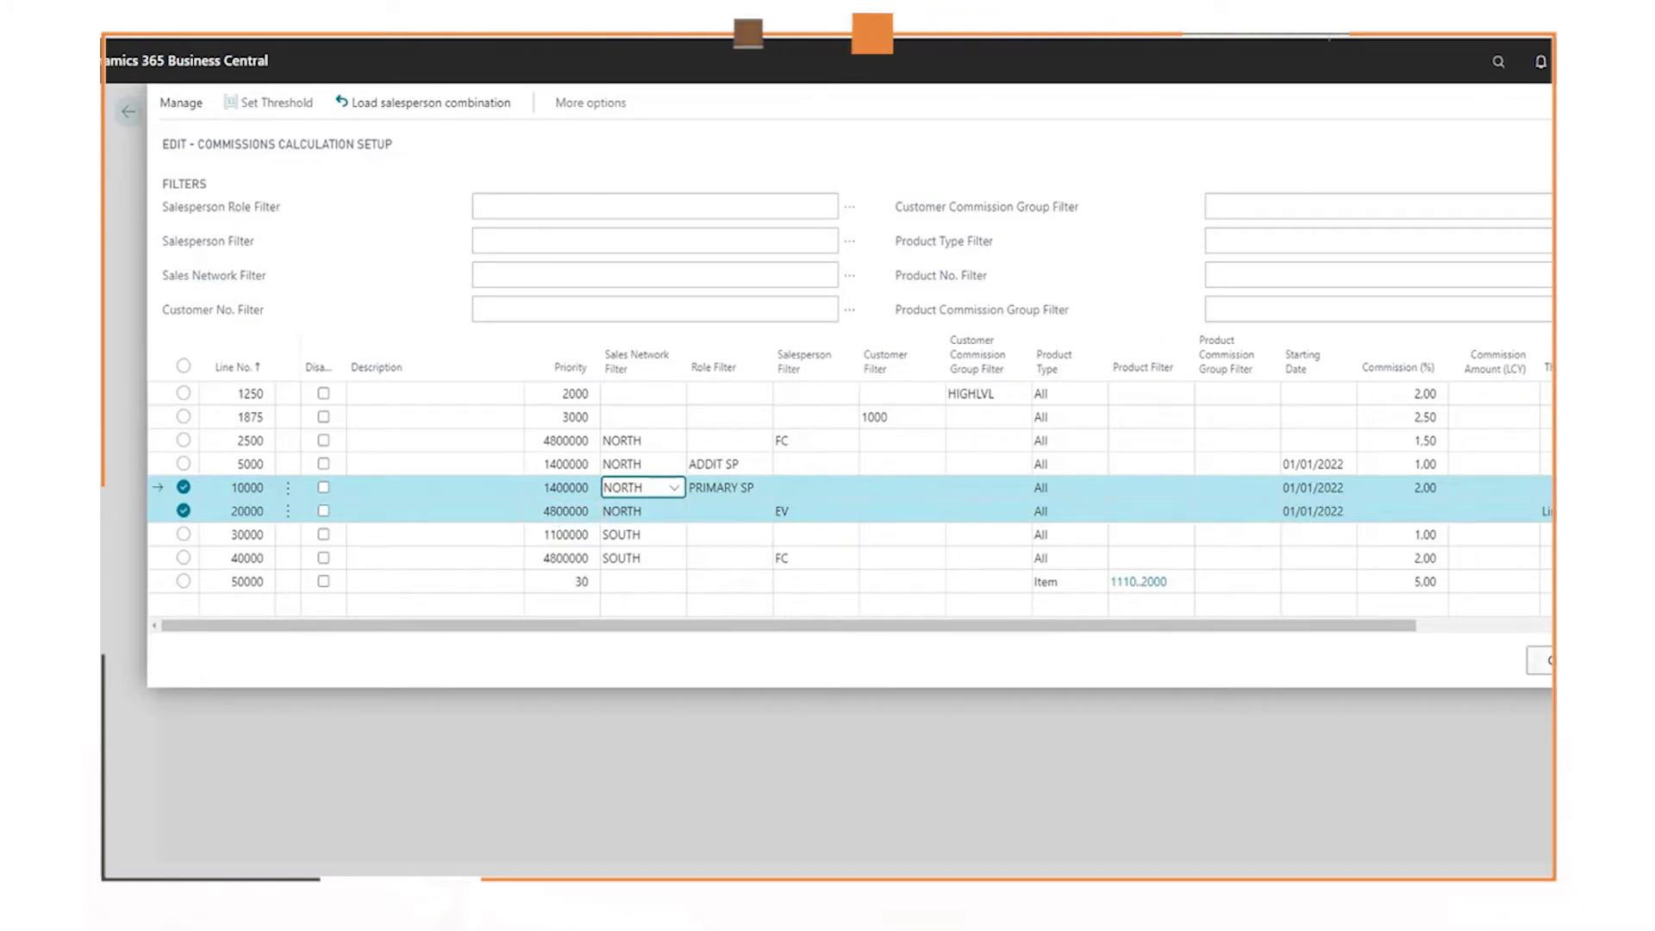
left_click(1540, 660)
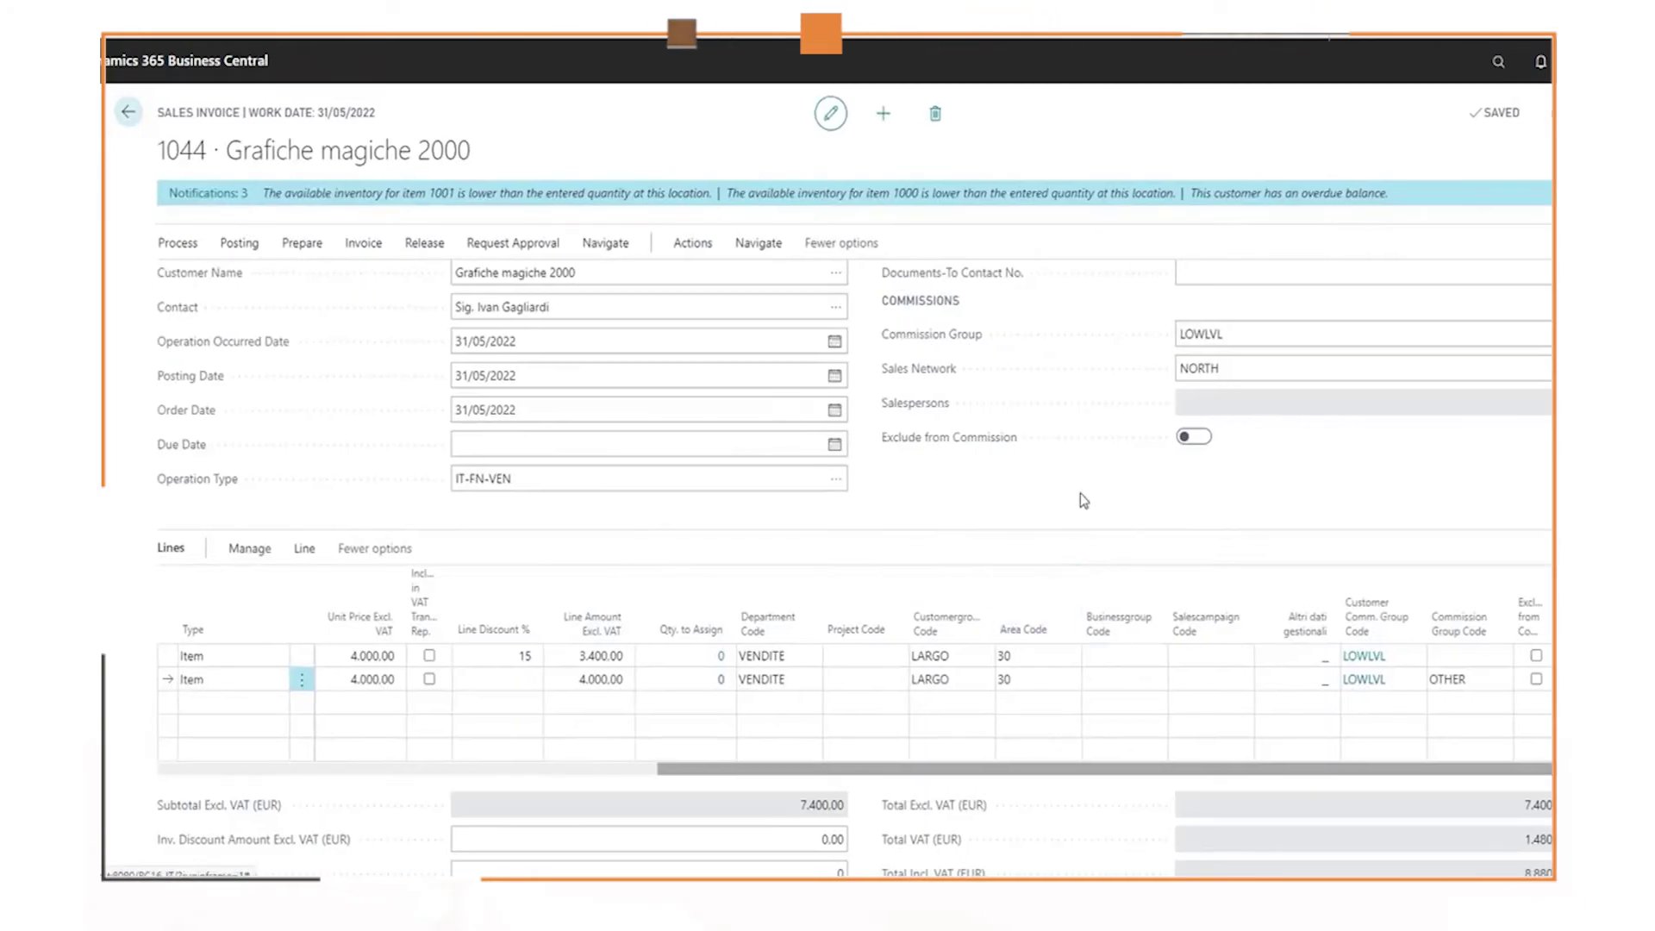
- Post the Grafiche magiche 2000 sales invoice and open the posted invoice
key("alt+q")
type("post")
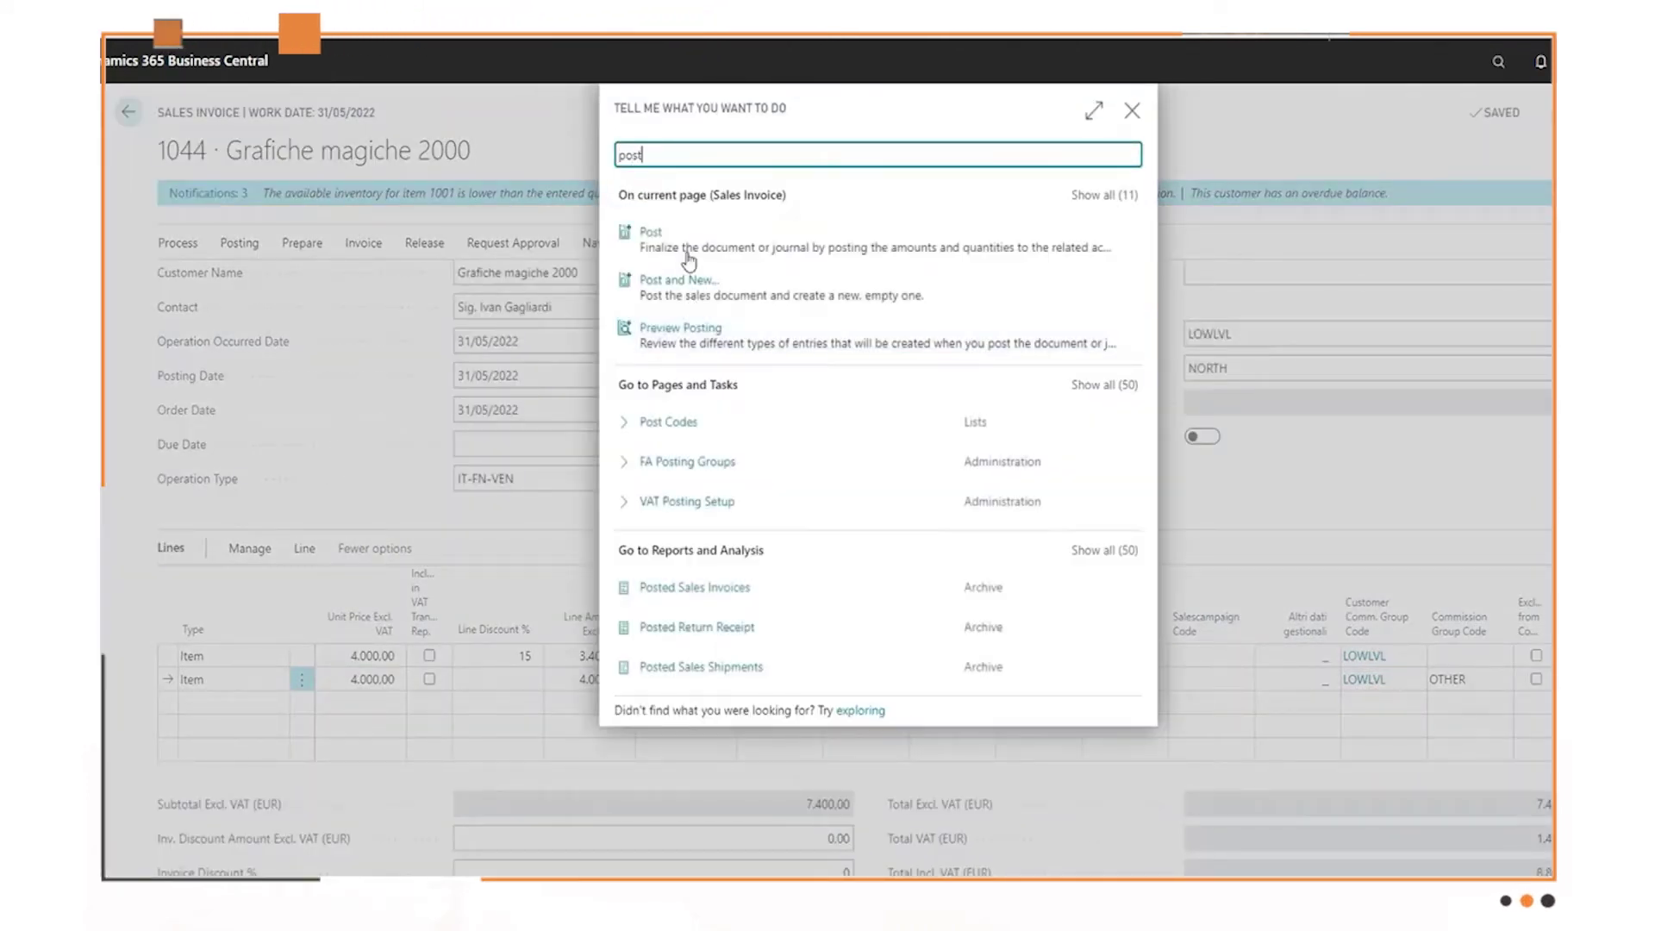
left_click(642, 236)
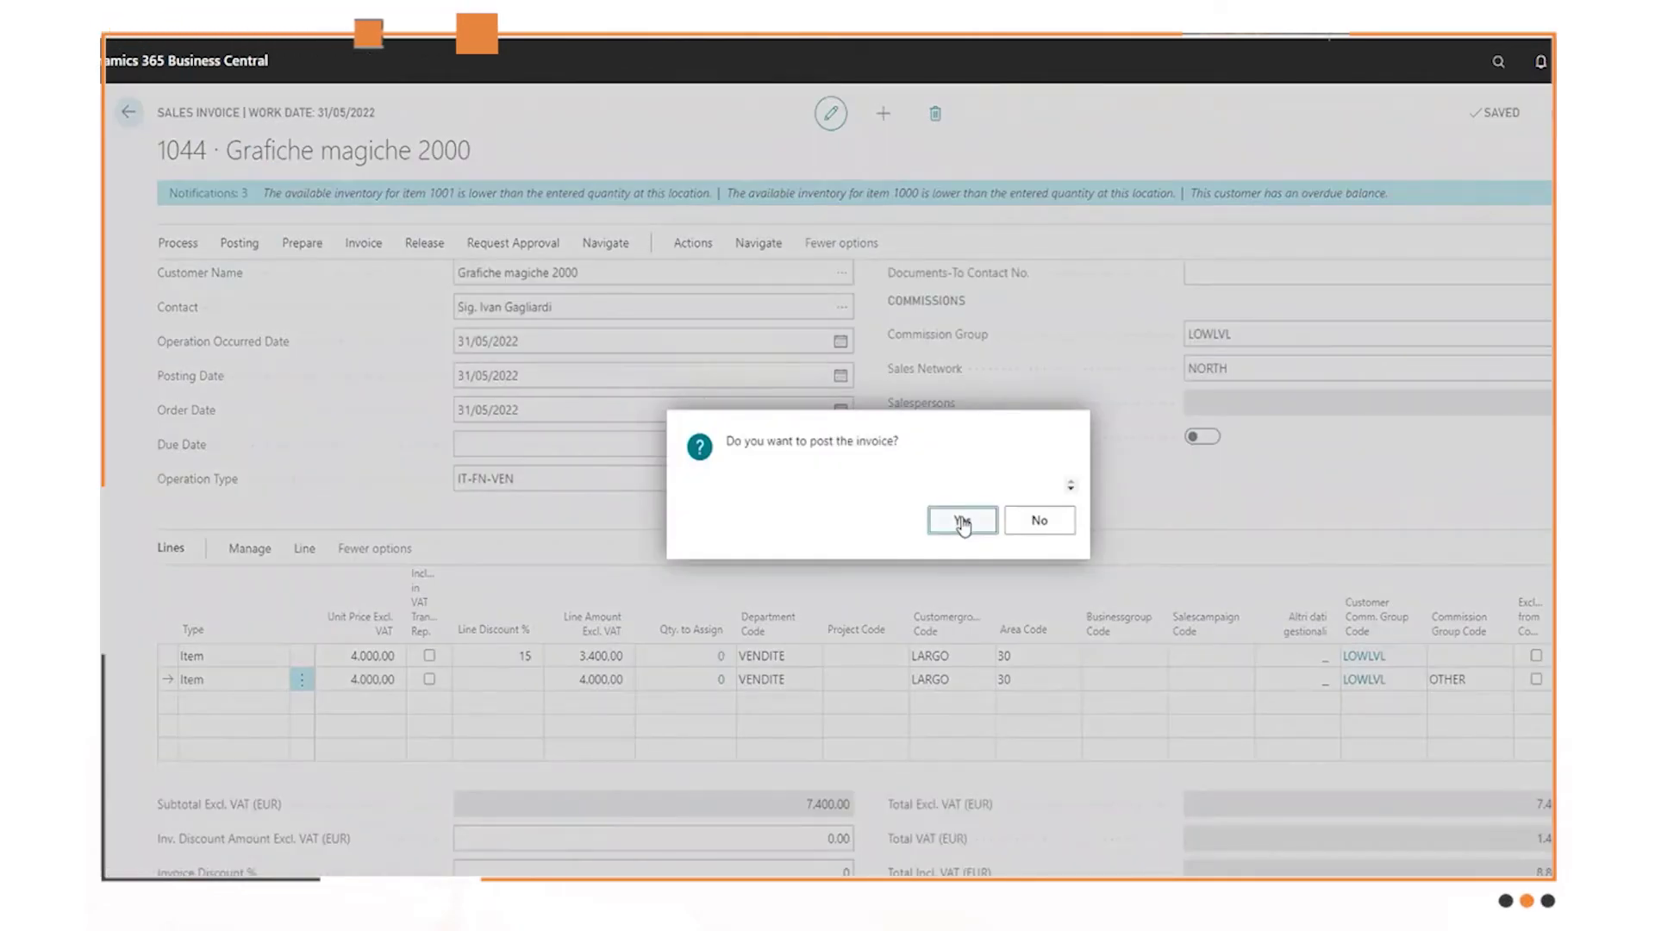
left_click(963, 522)
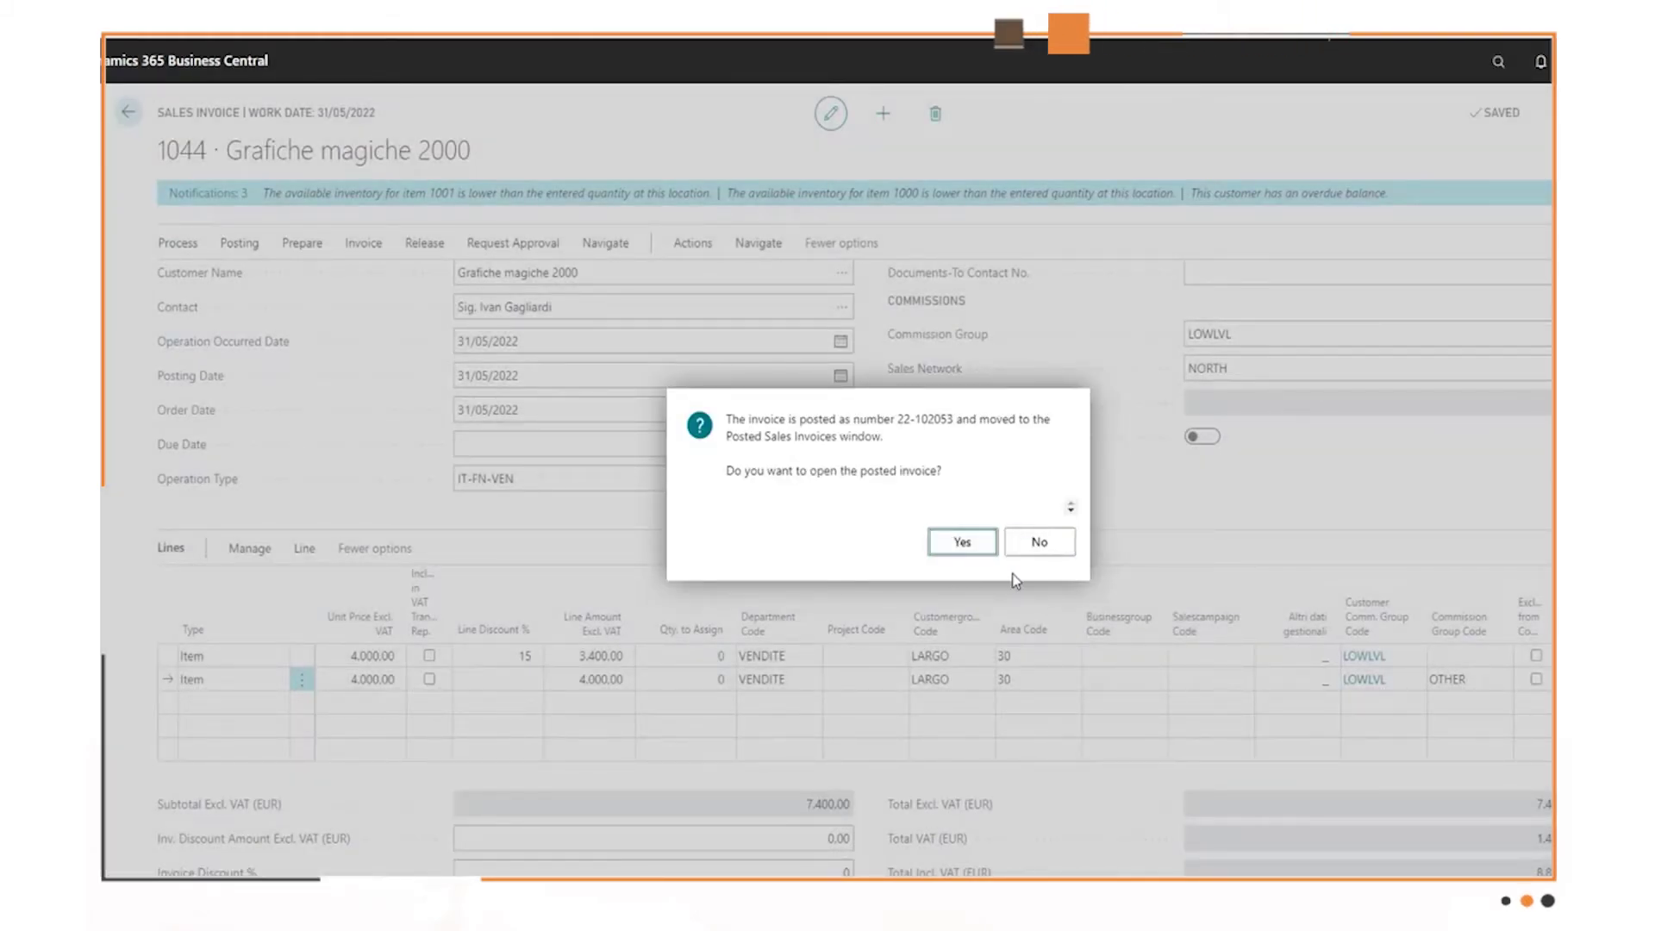
left_click(962, 541)
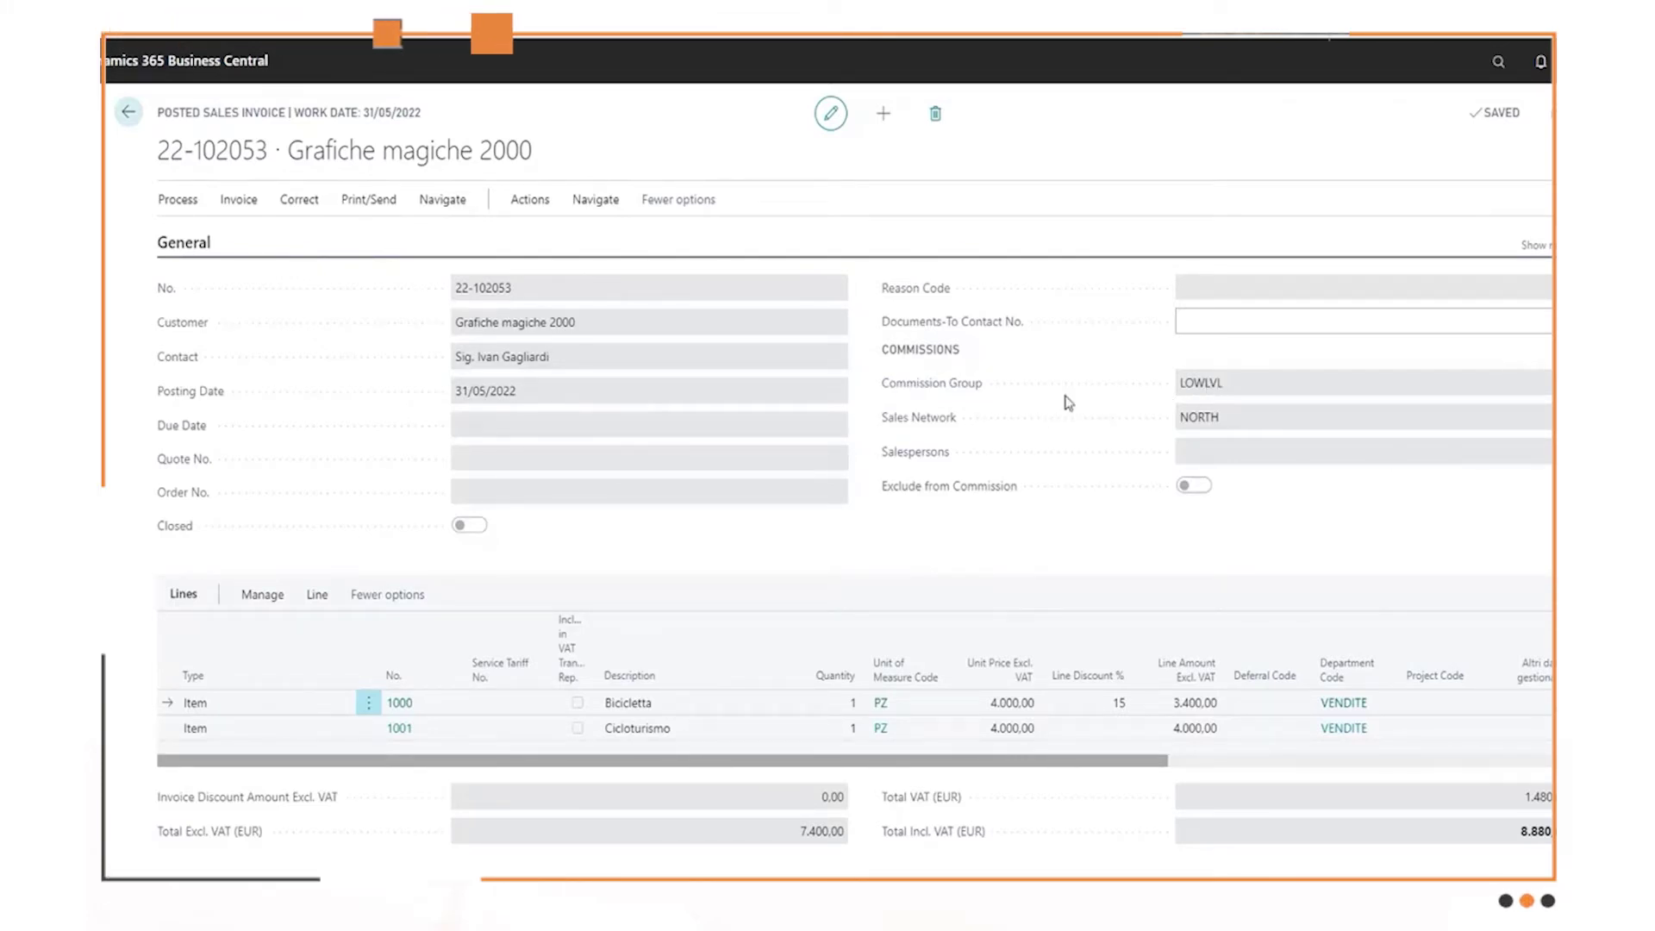
- Show the commission entries of the posted invoice and check their base amounts, percentages and commission amounts
scroll(869, 566, "down", 2)
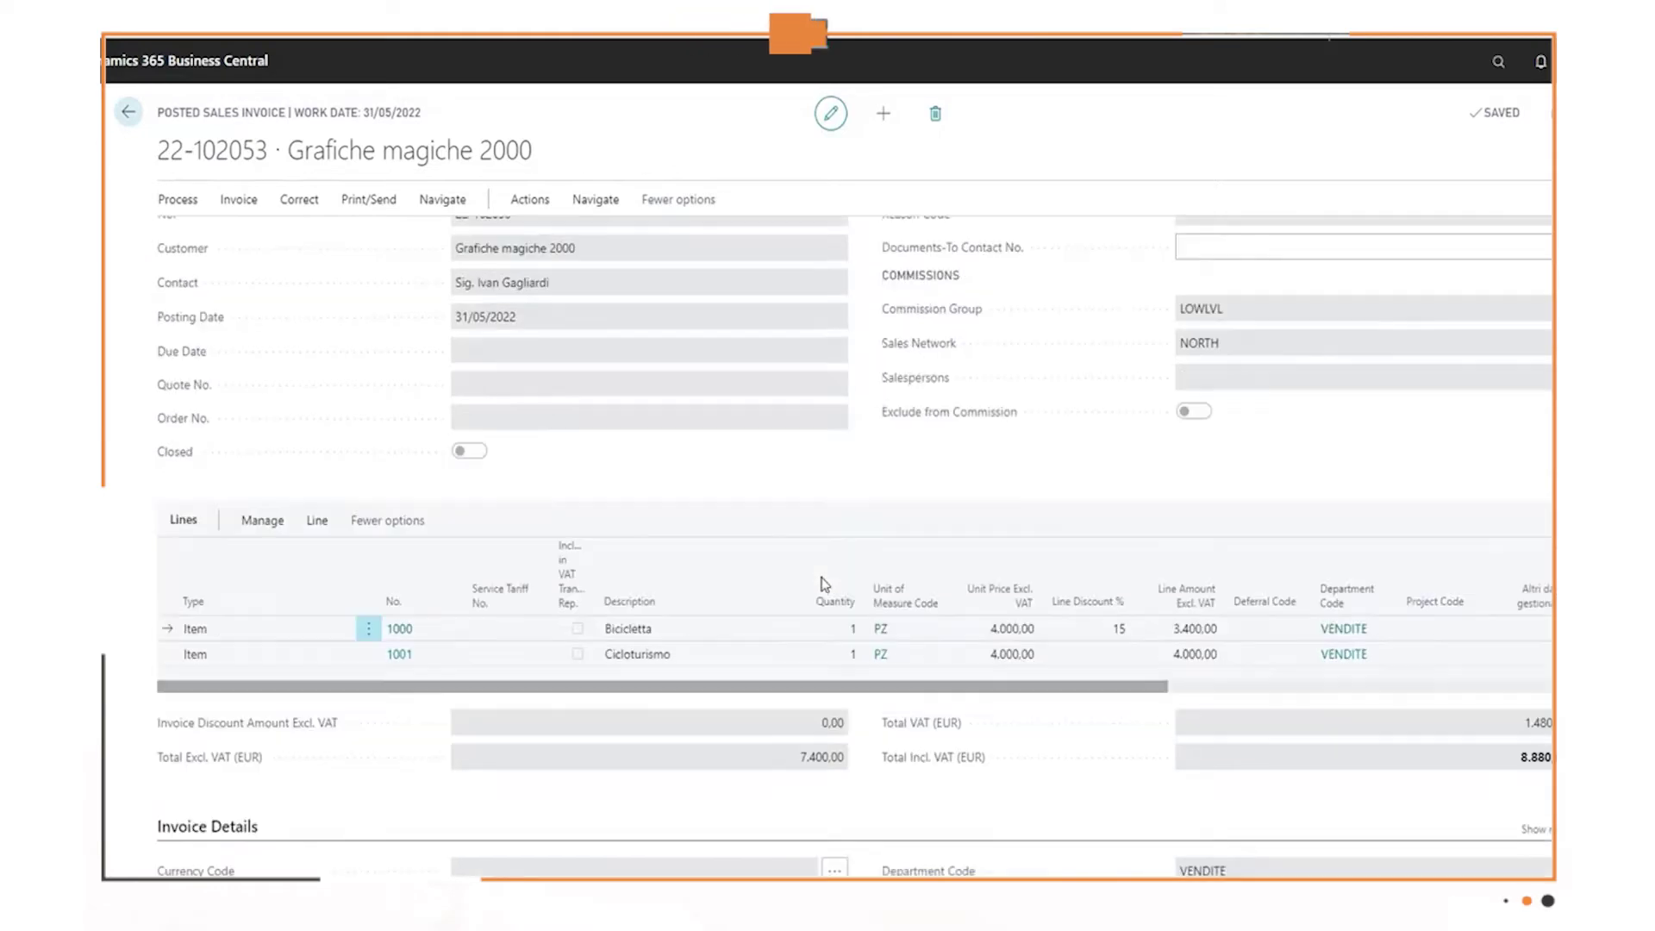
scroll(796, 629, "up", 2)
left_click(528, 203)
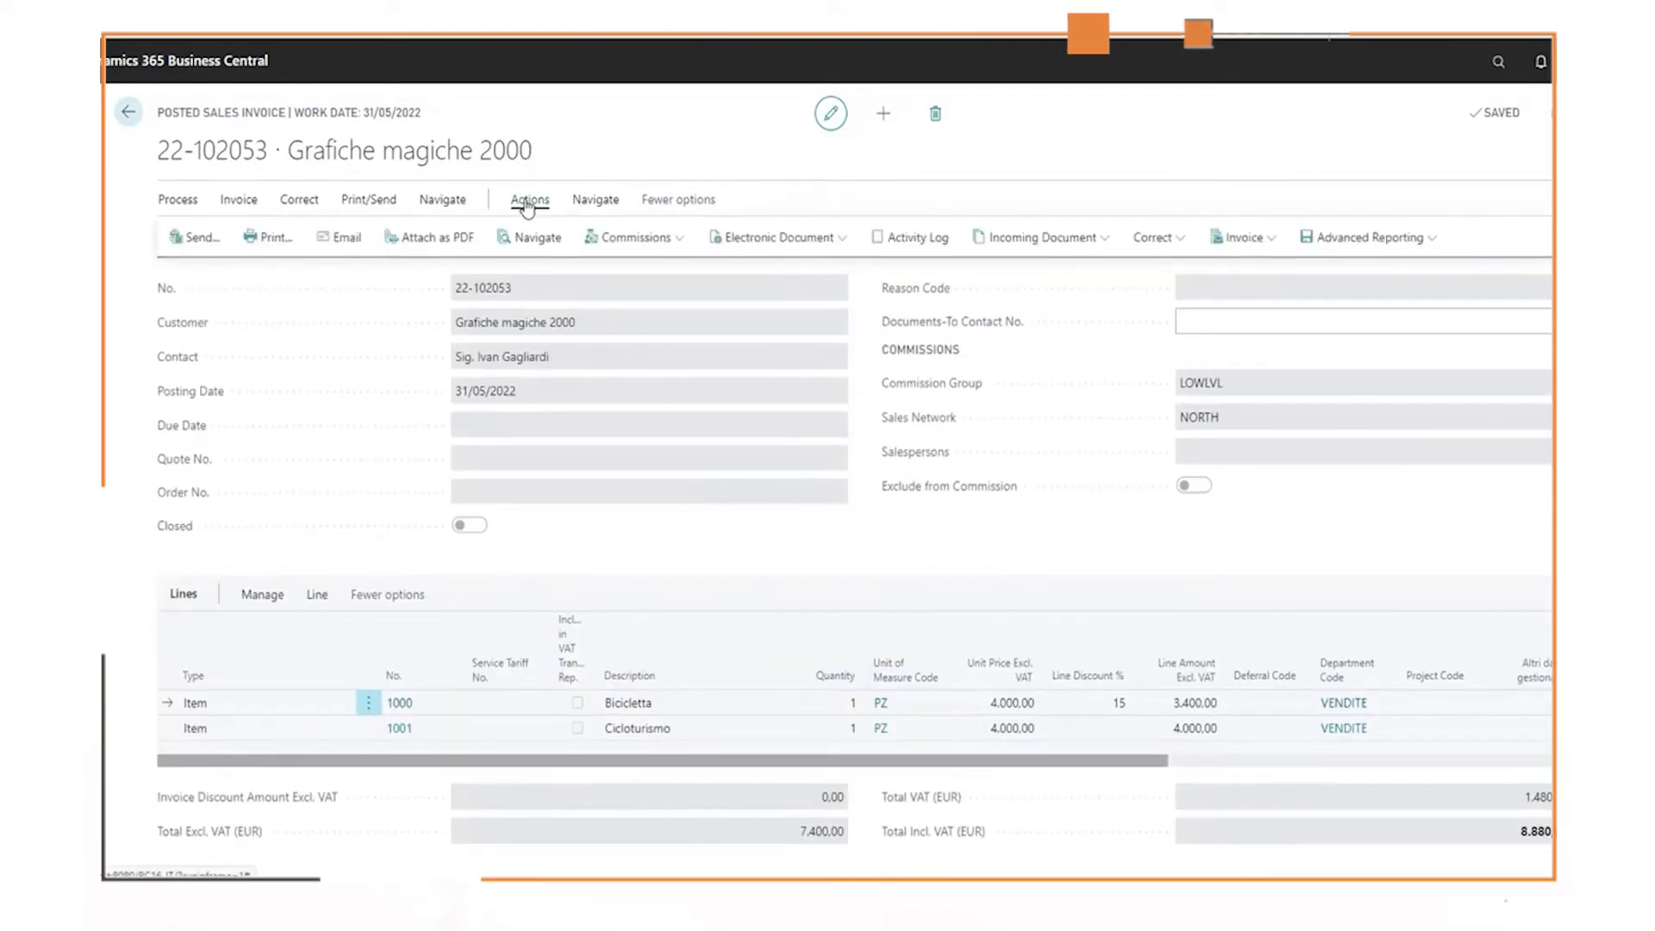
left_click(633, 242)
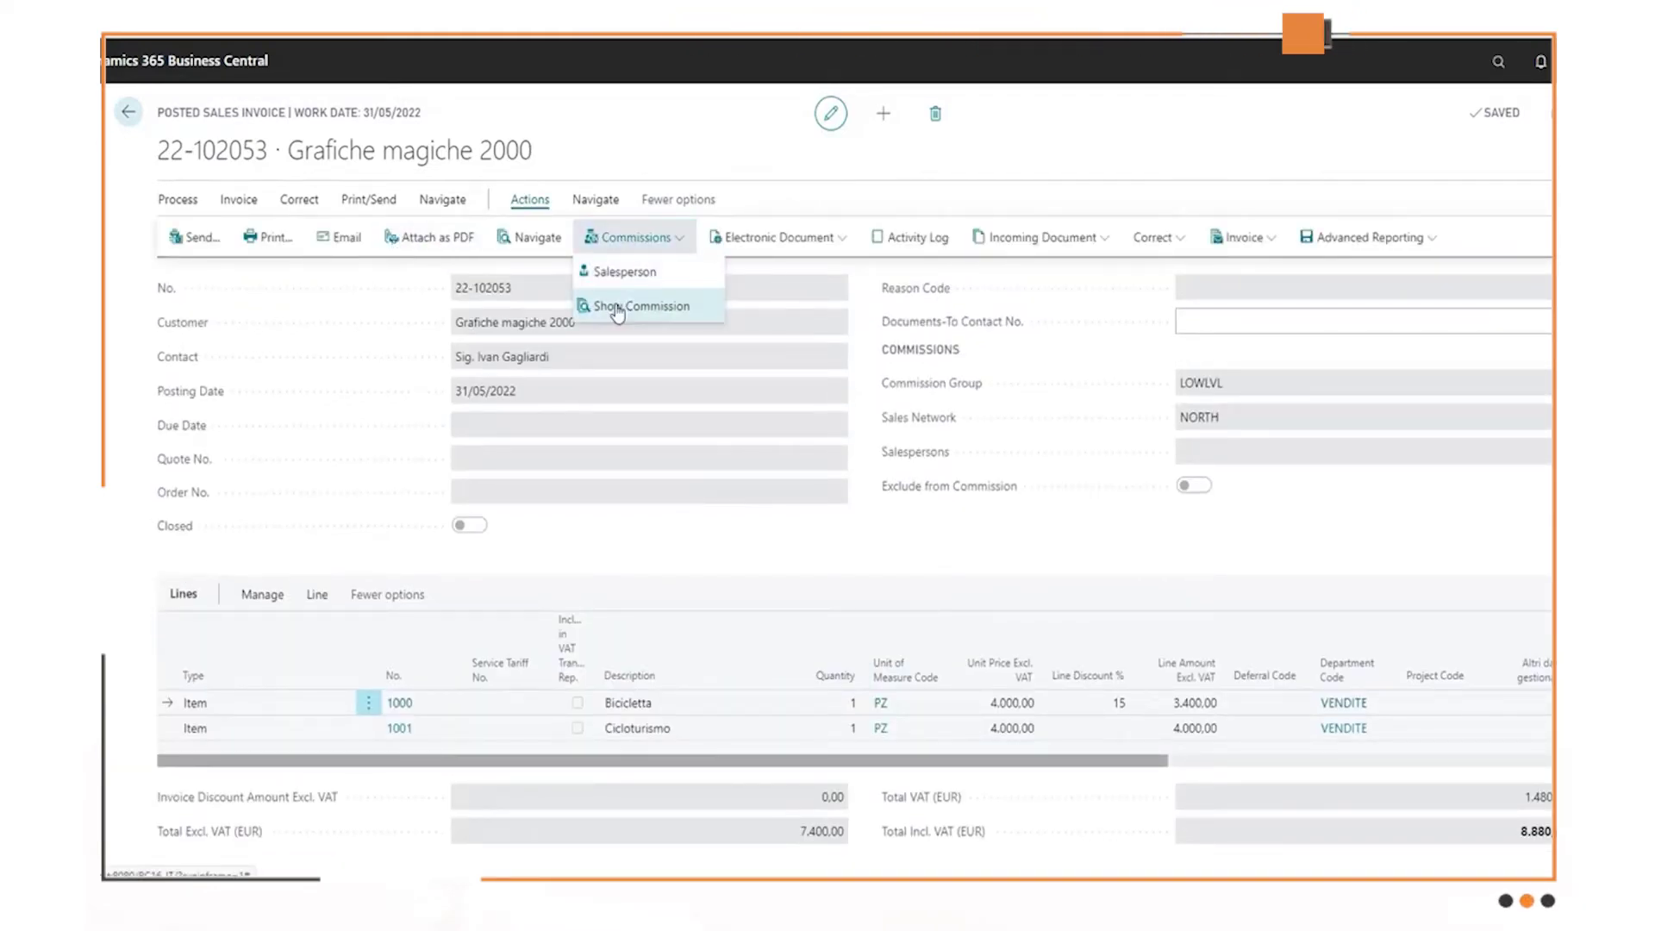
left_click(628, 311)
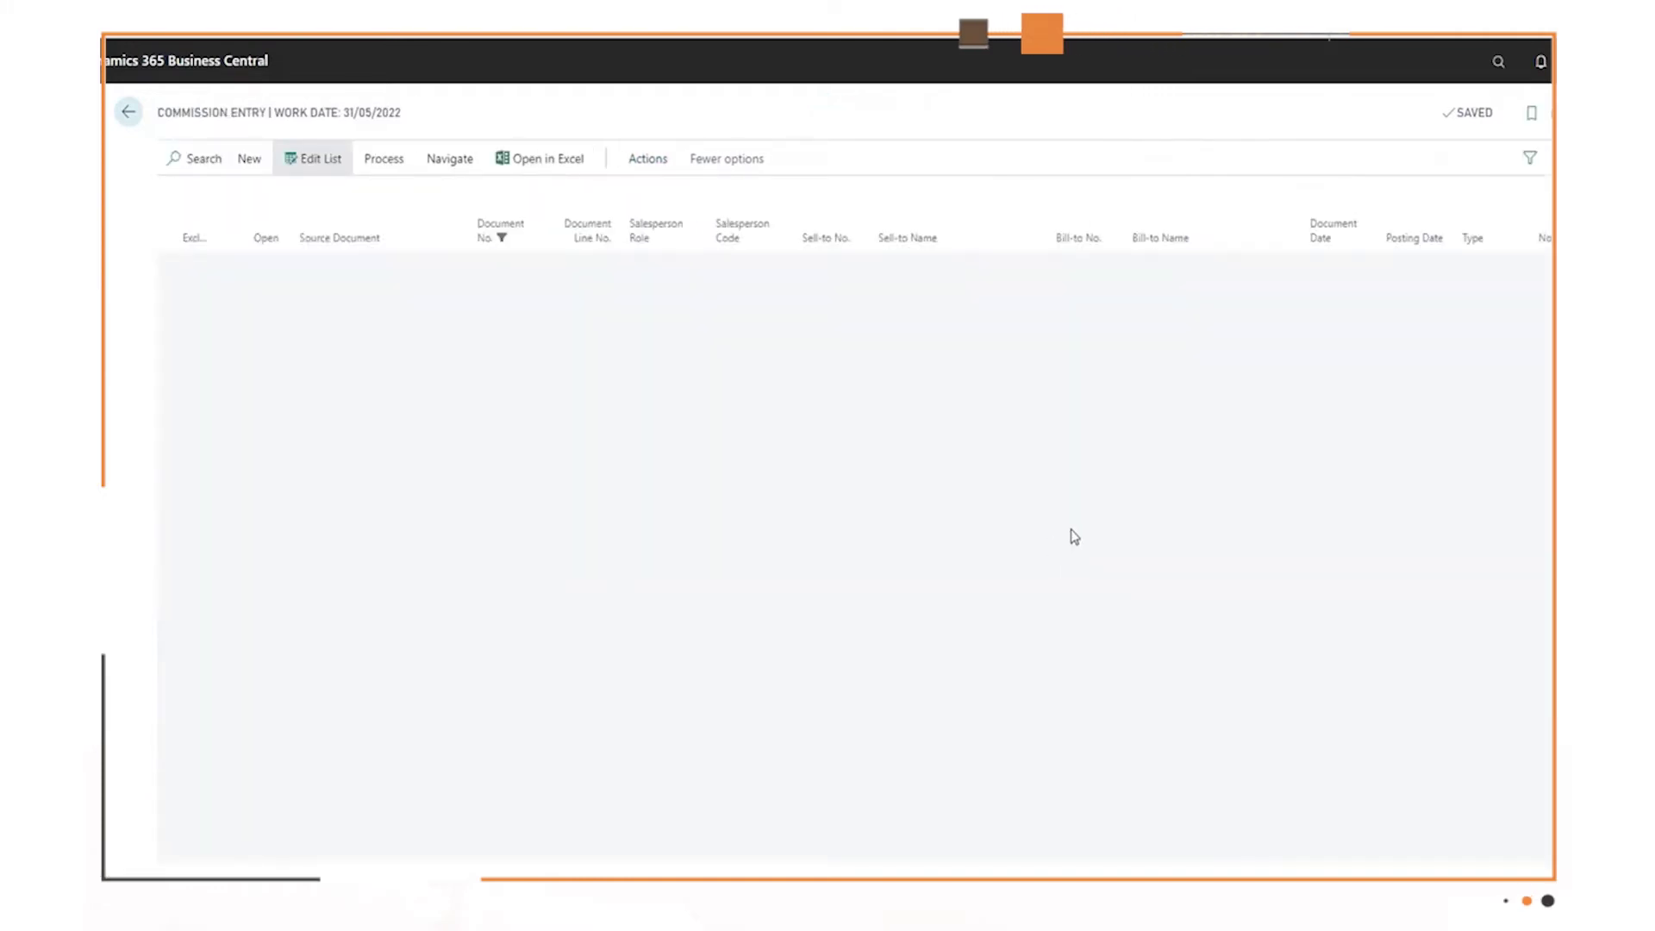
left_click_drag(556, 862, 1047, 869)
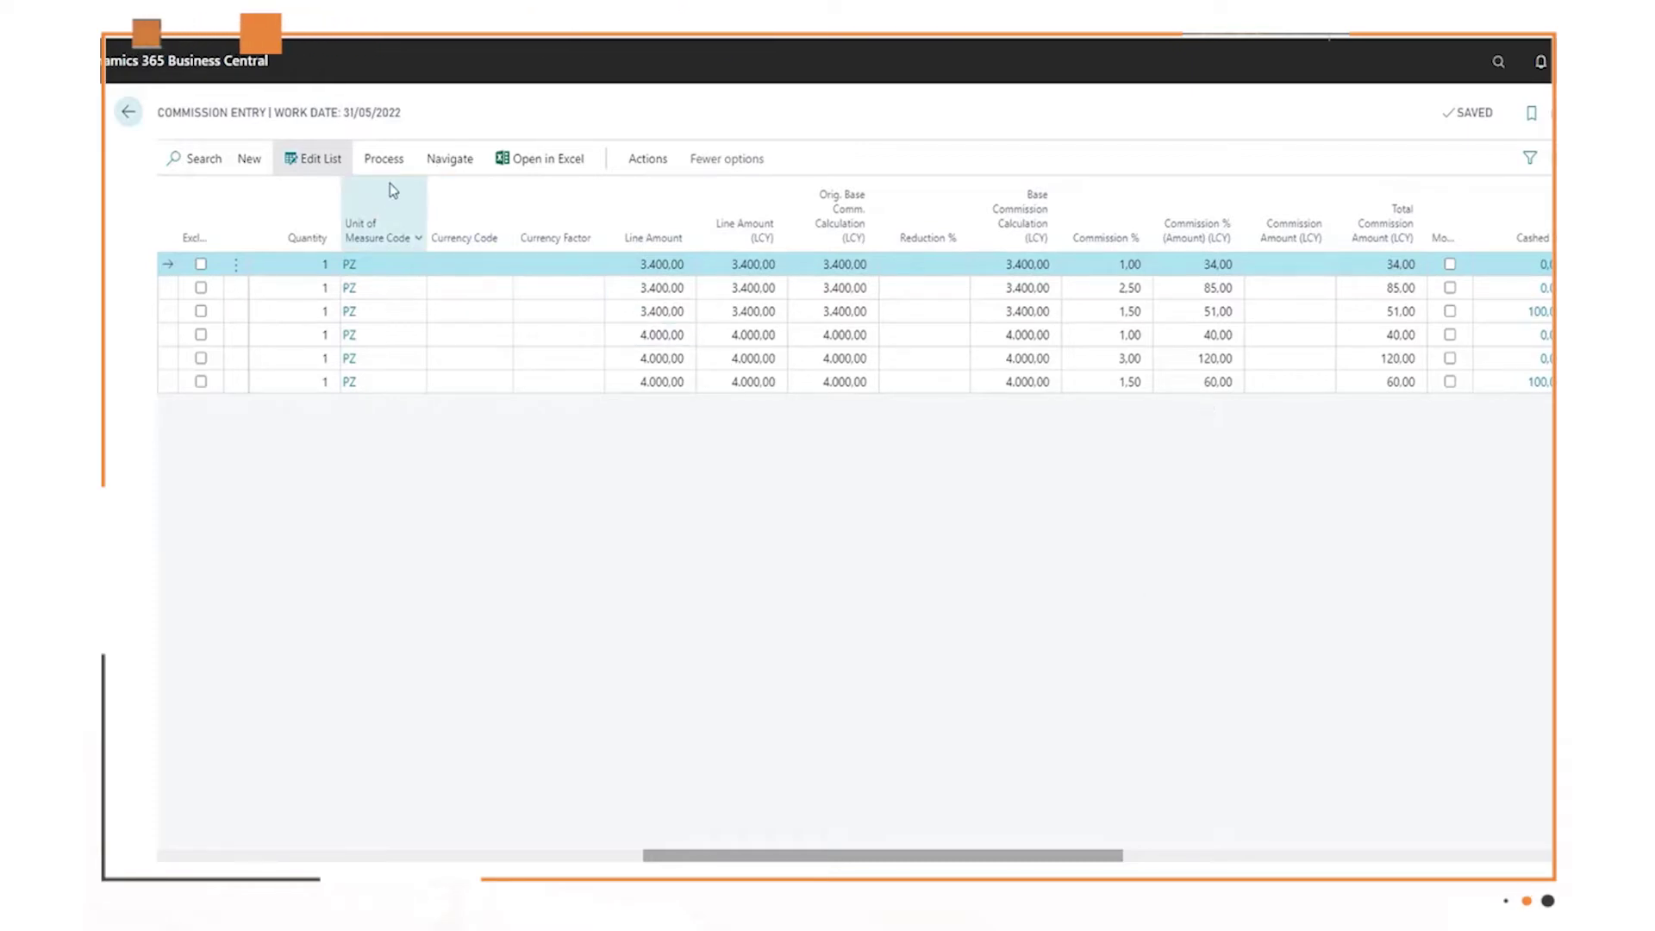
- Override the first commission entry's percentage with 2 and clear that percentage again
type("2")
key("Return")
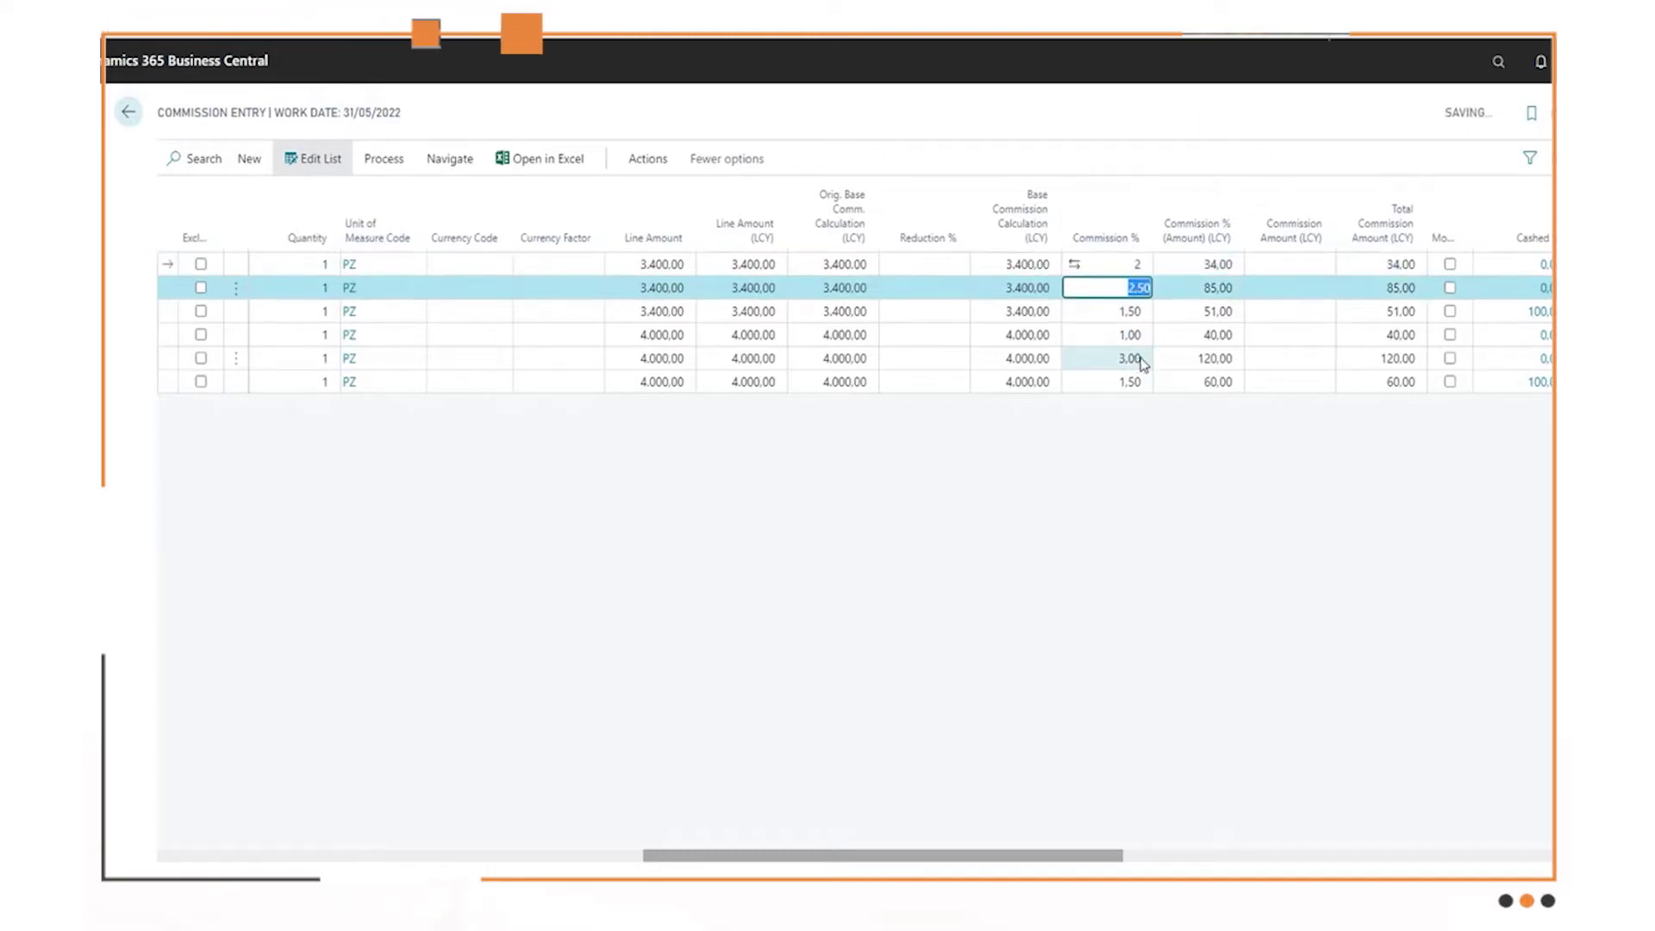
key("Up")
key("Delete")
key("Down")
key("Up")
- Review the processing and navigation commands available for the commission entries
left_click(647, 158)
left_click(442, 166)
left_click(384, 159)
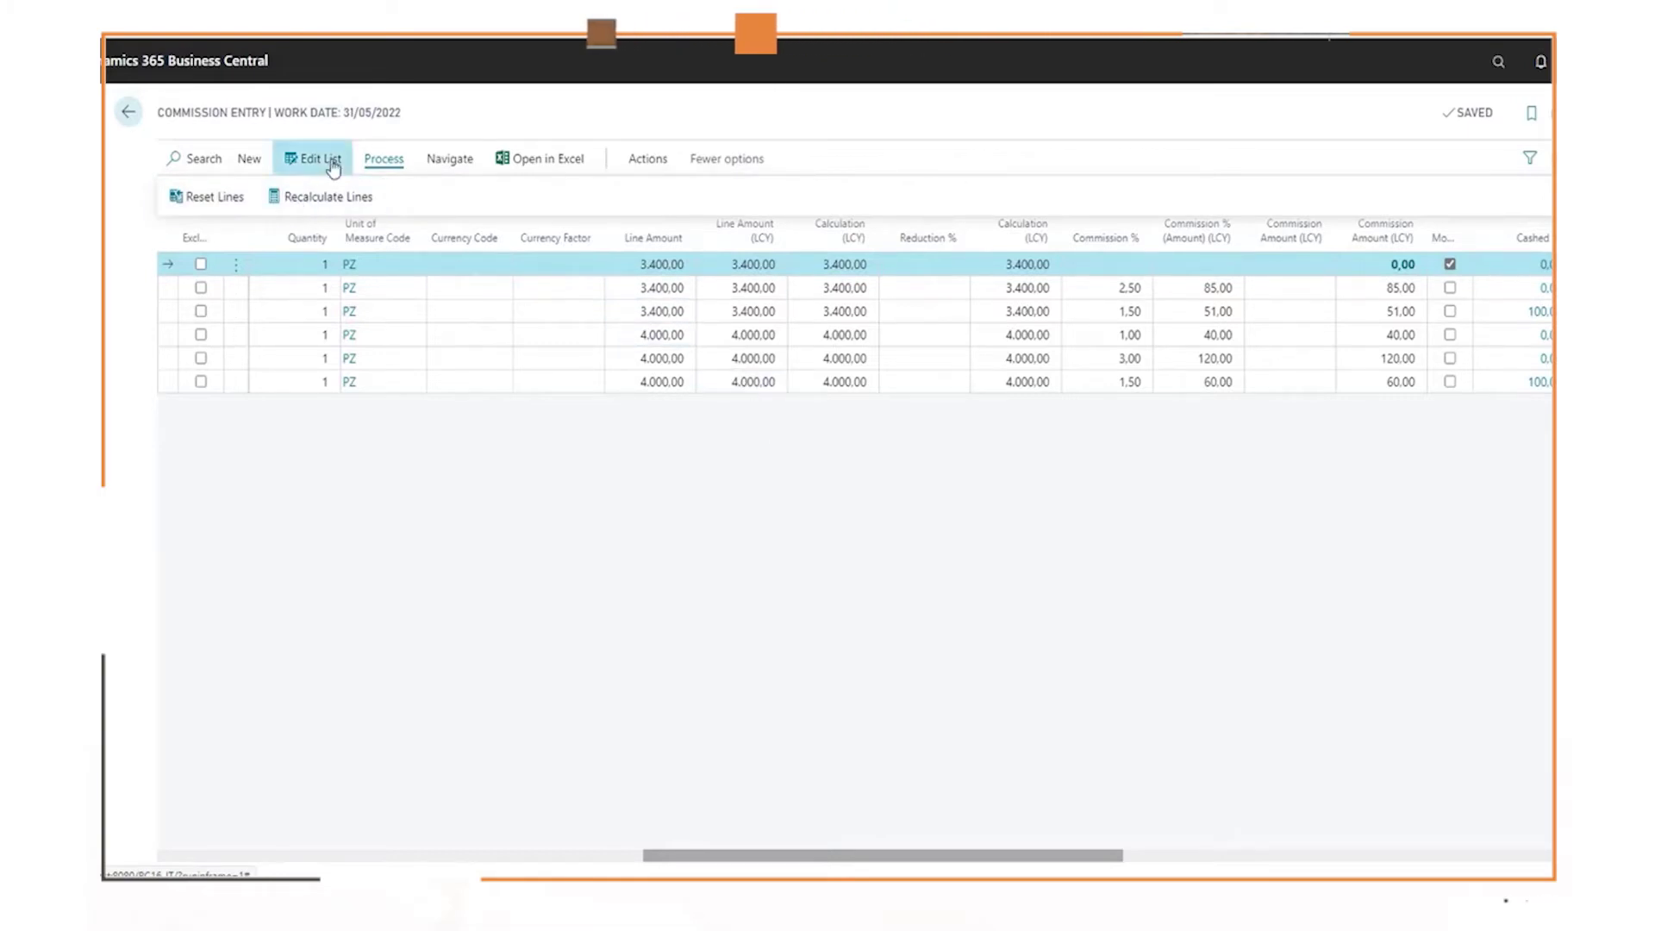
left_click(445, 162)
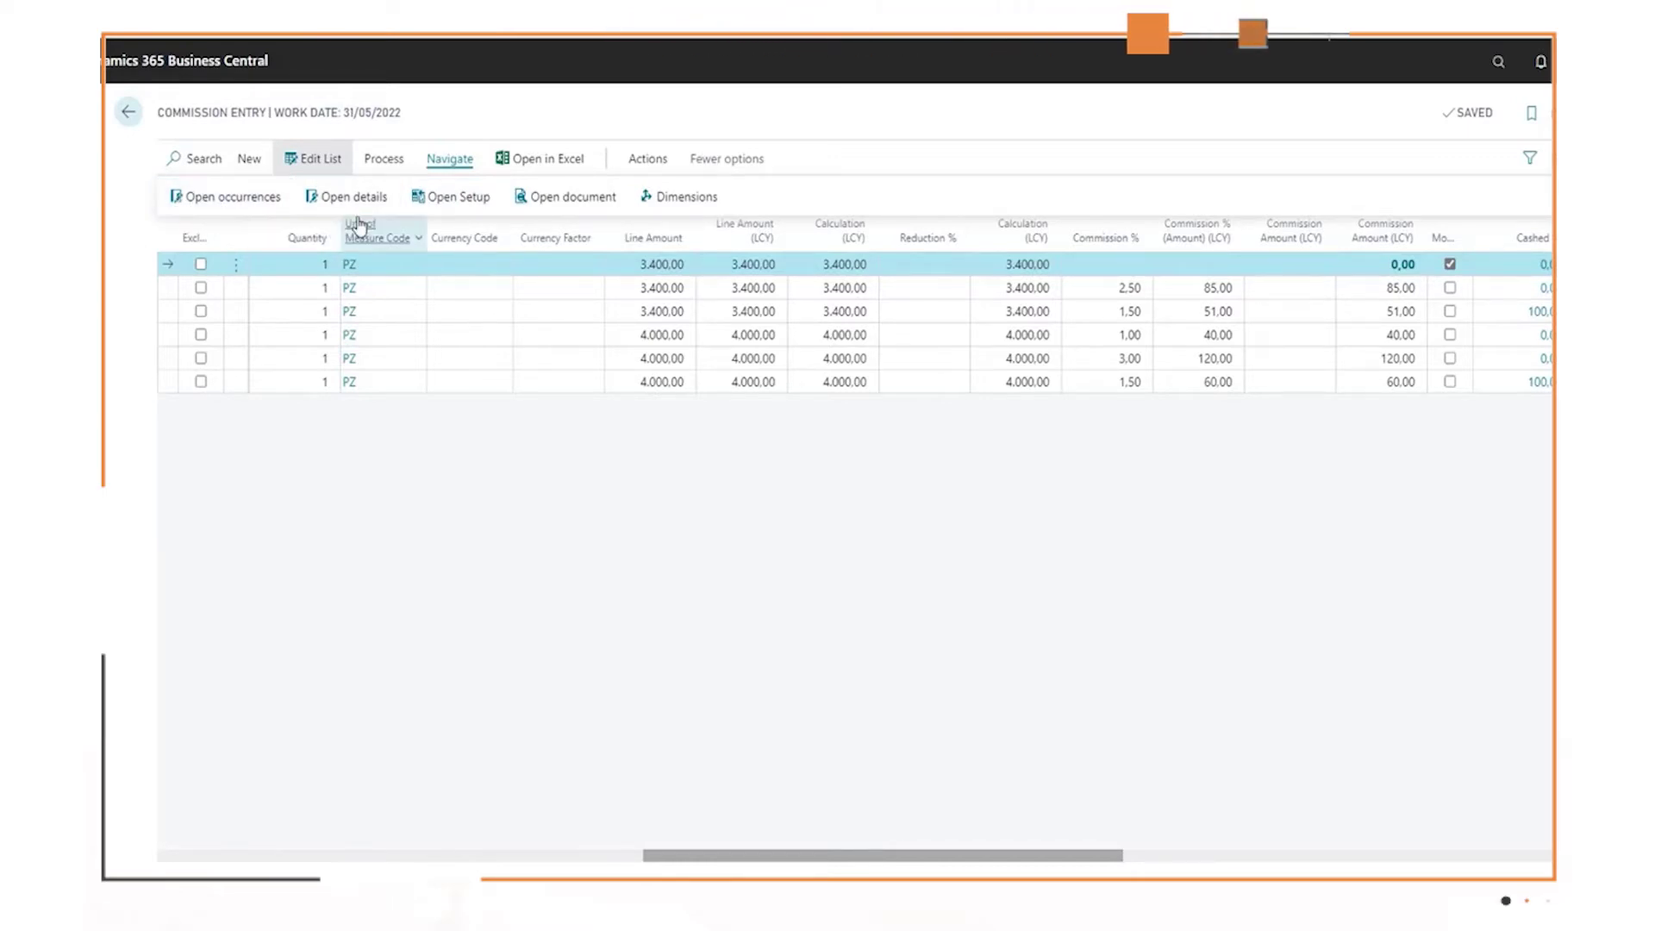
left_click(1048, 619)
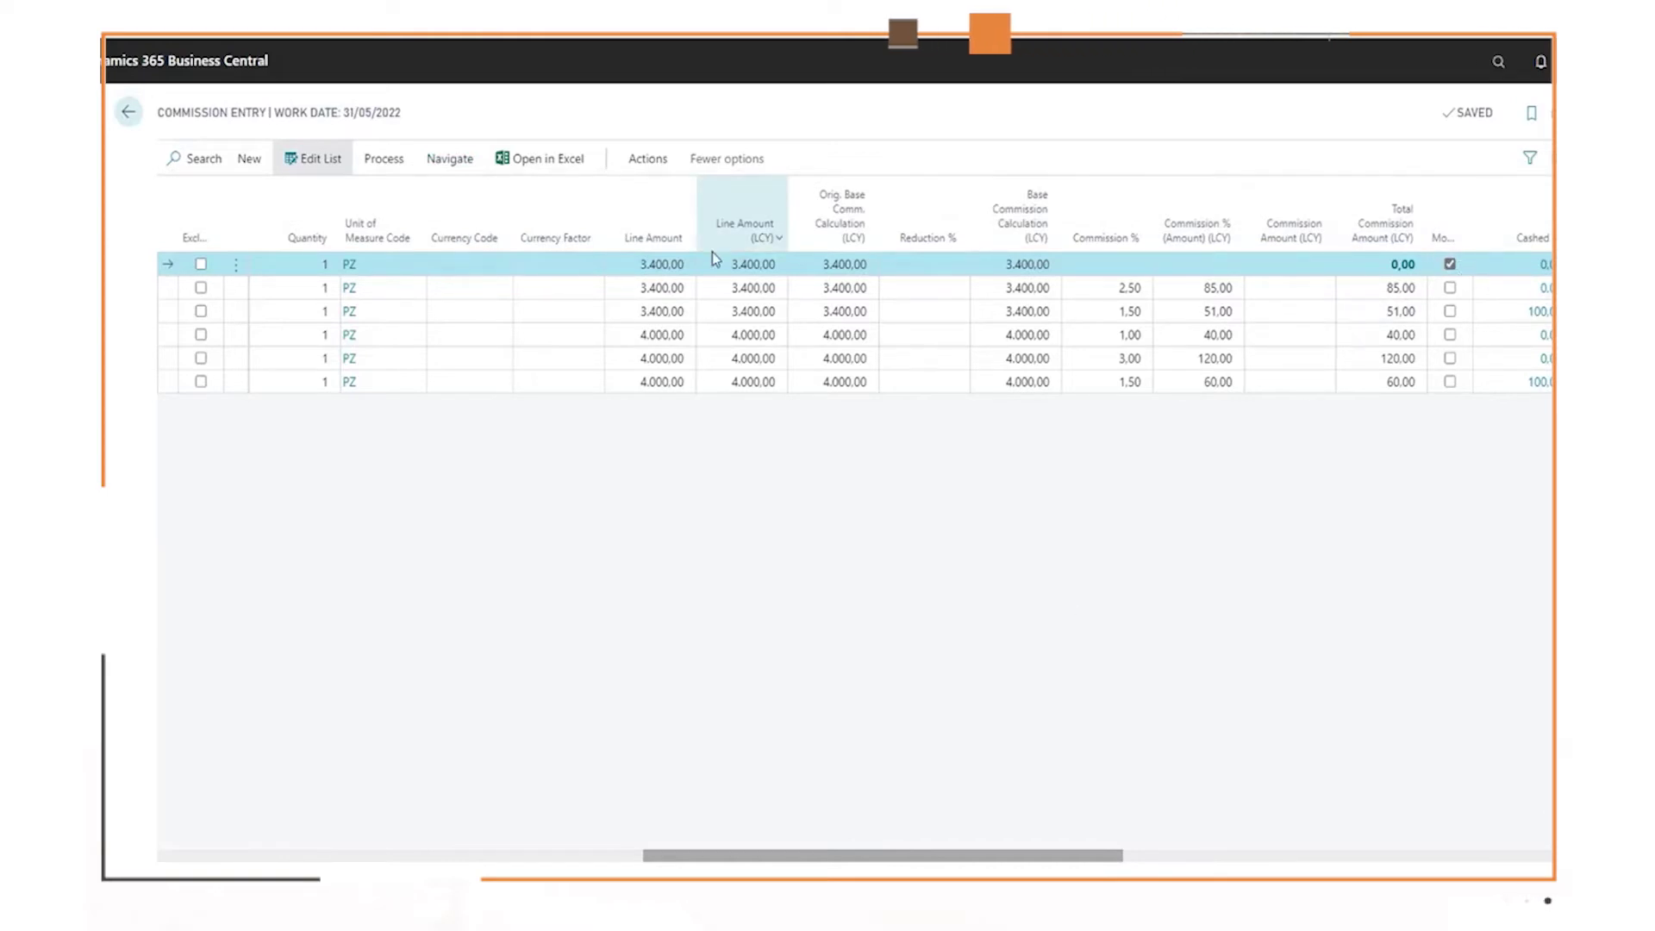
mouse_move(712, 251)
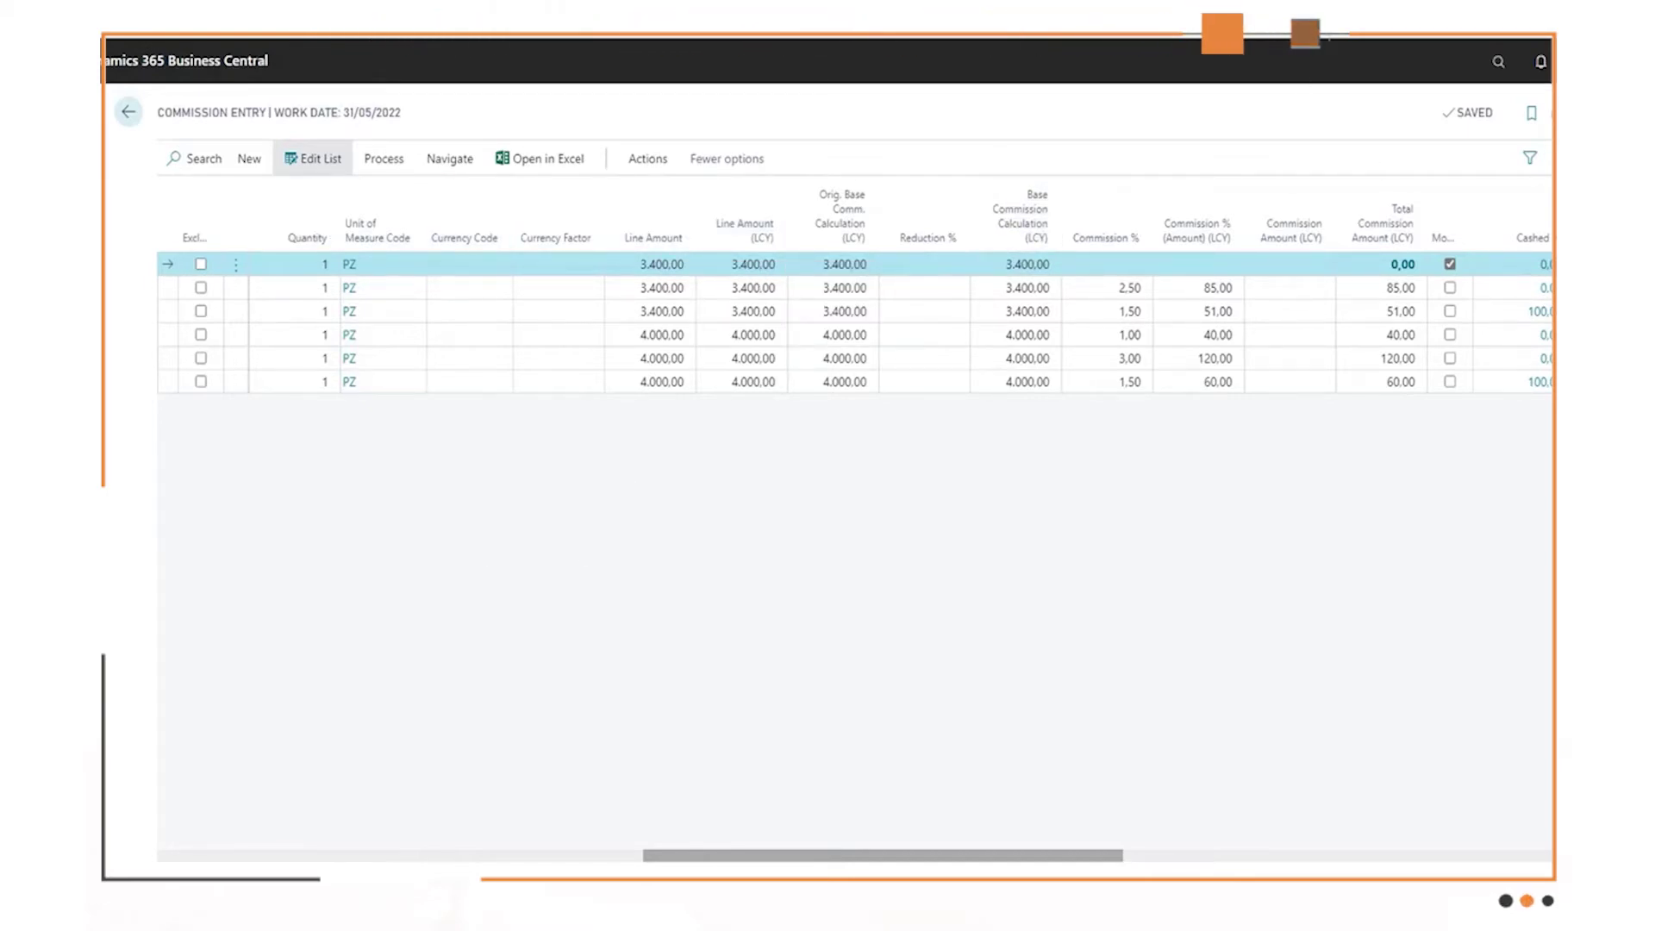
- Leave the posted invoice's entries and search for "cms entr" to open the full commission entry list
left_click(130, 115)
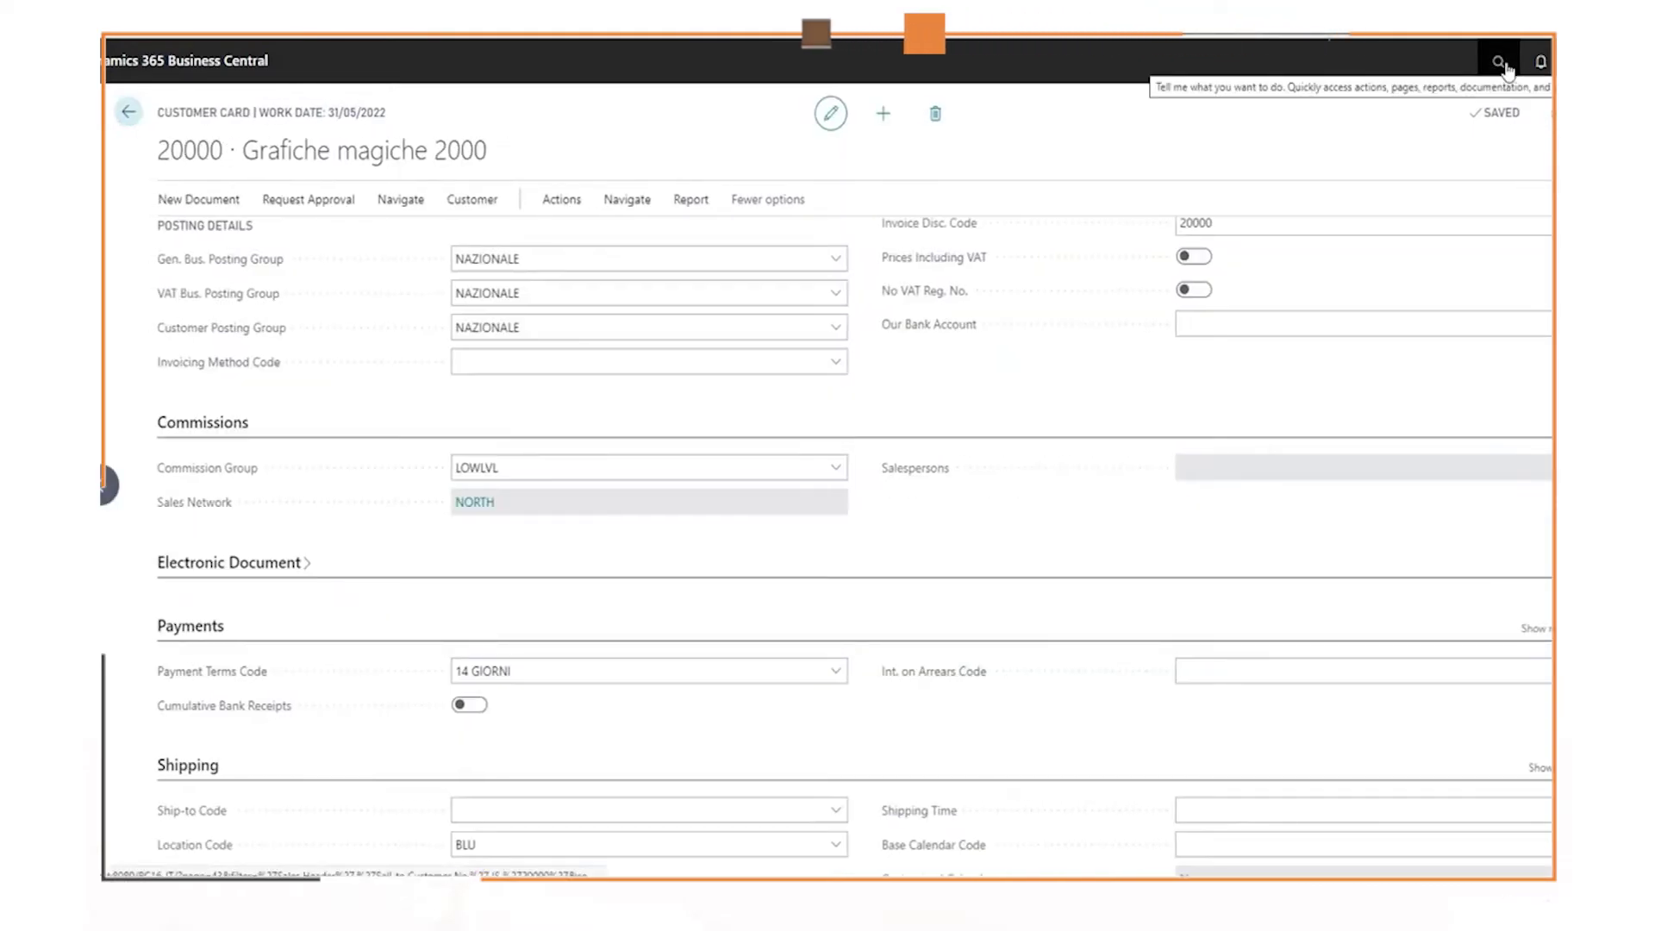
left_click(1499, 63)
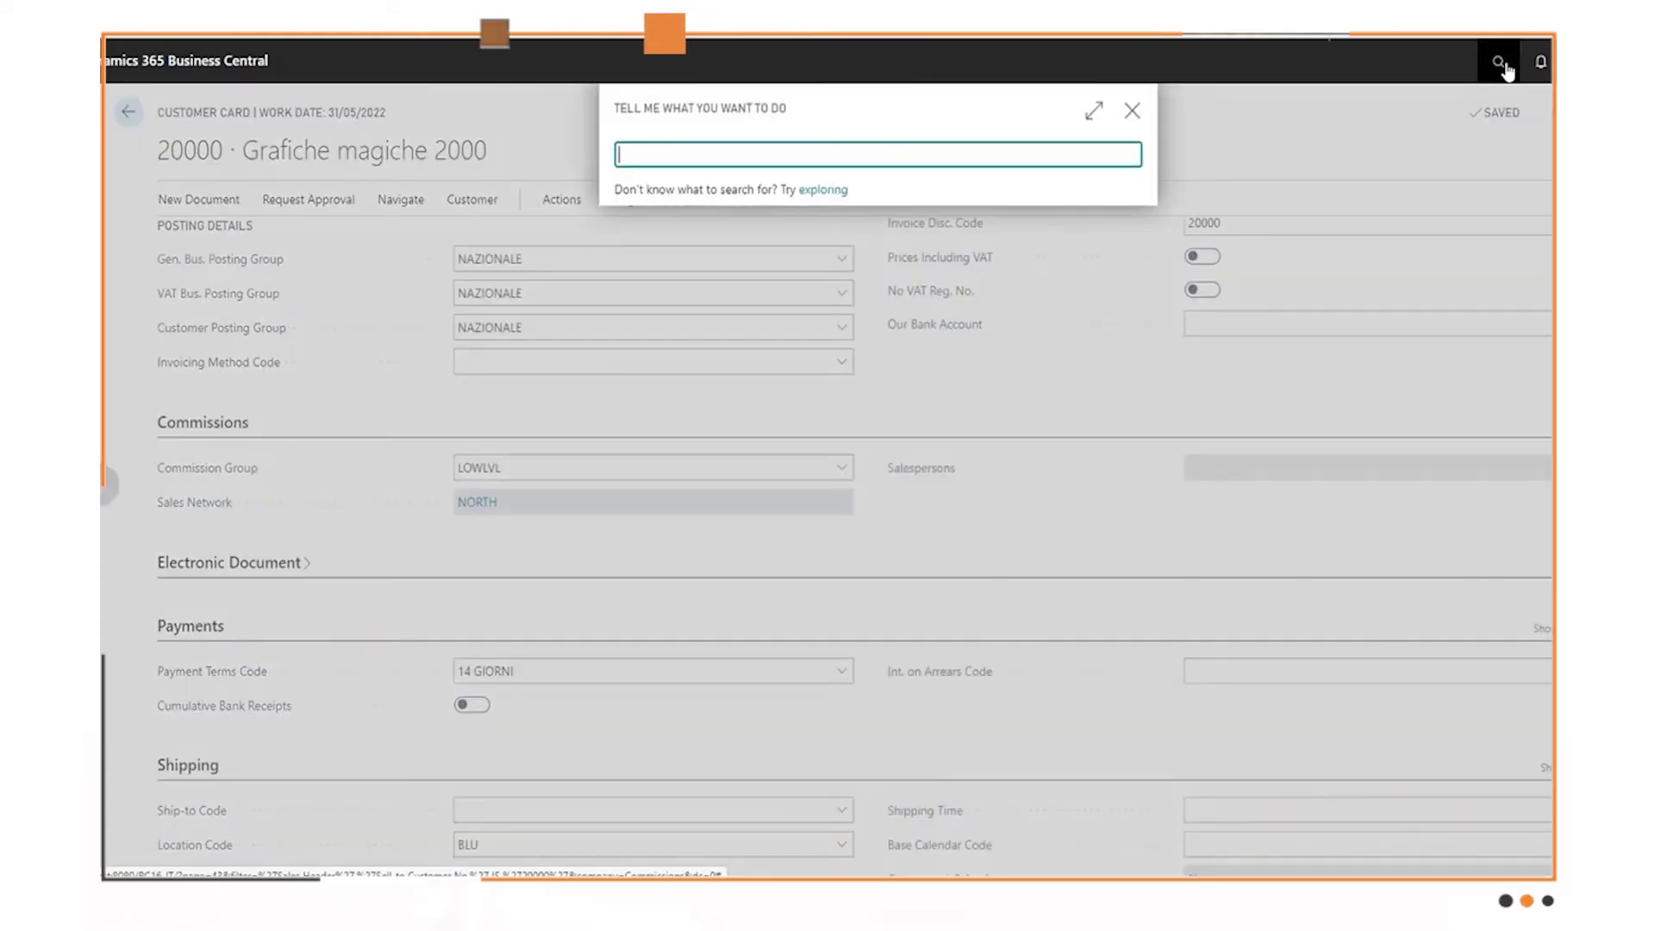
type("cms entr")
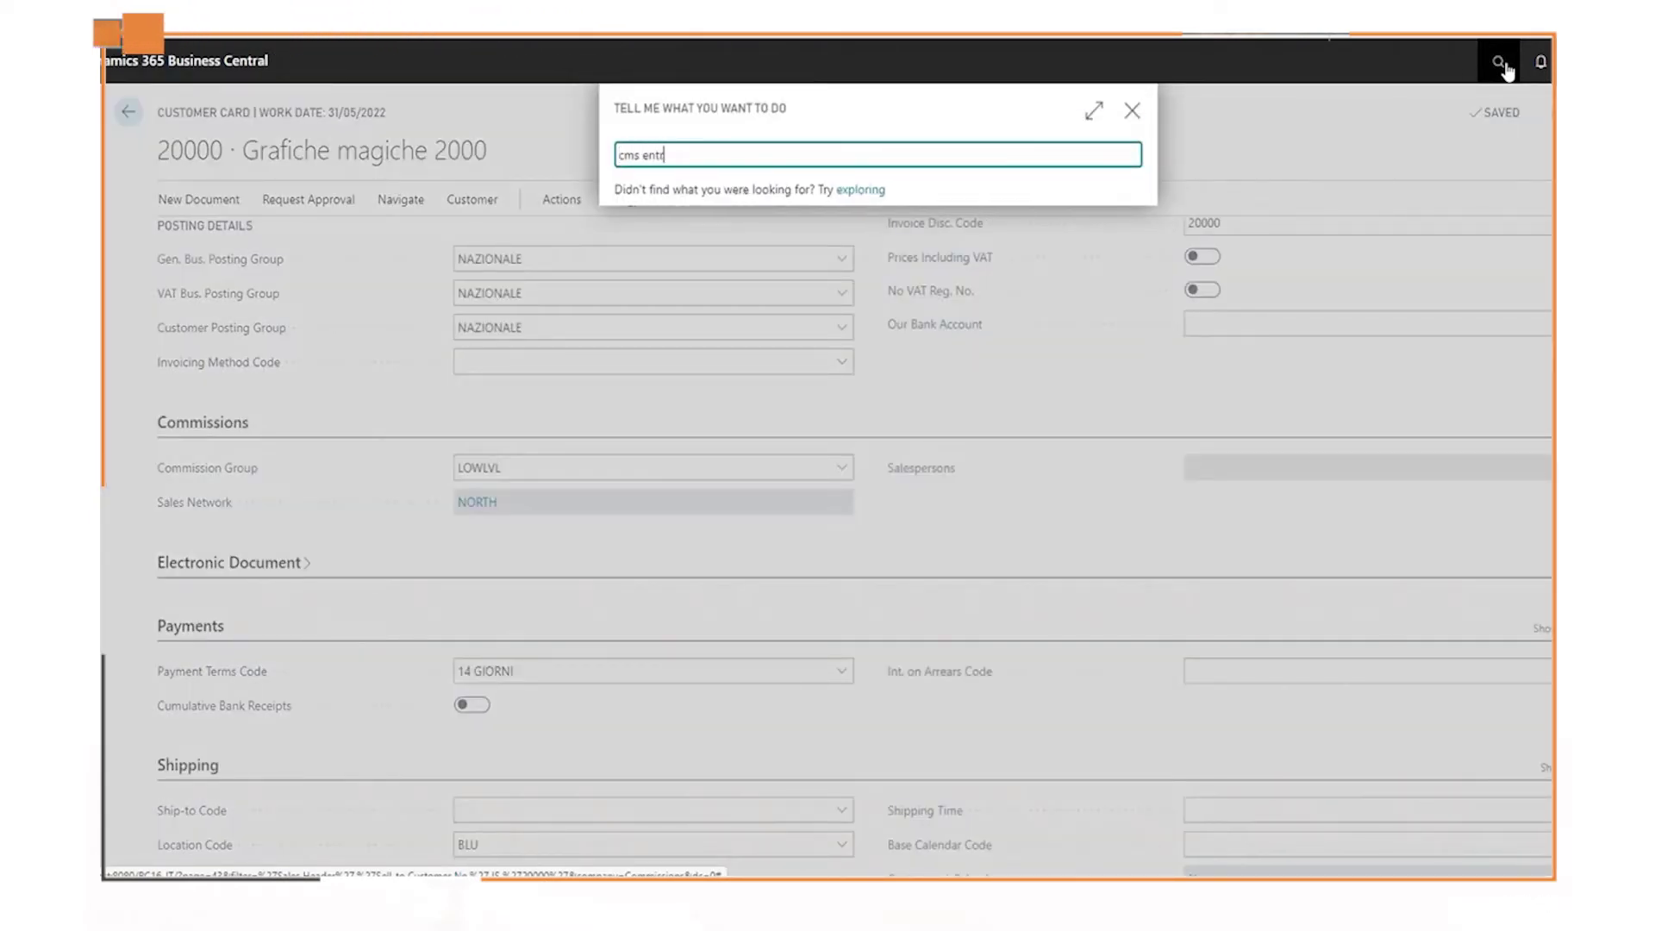
left_click(724, 238)
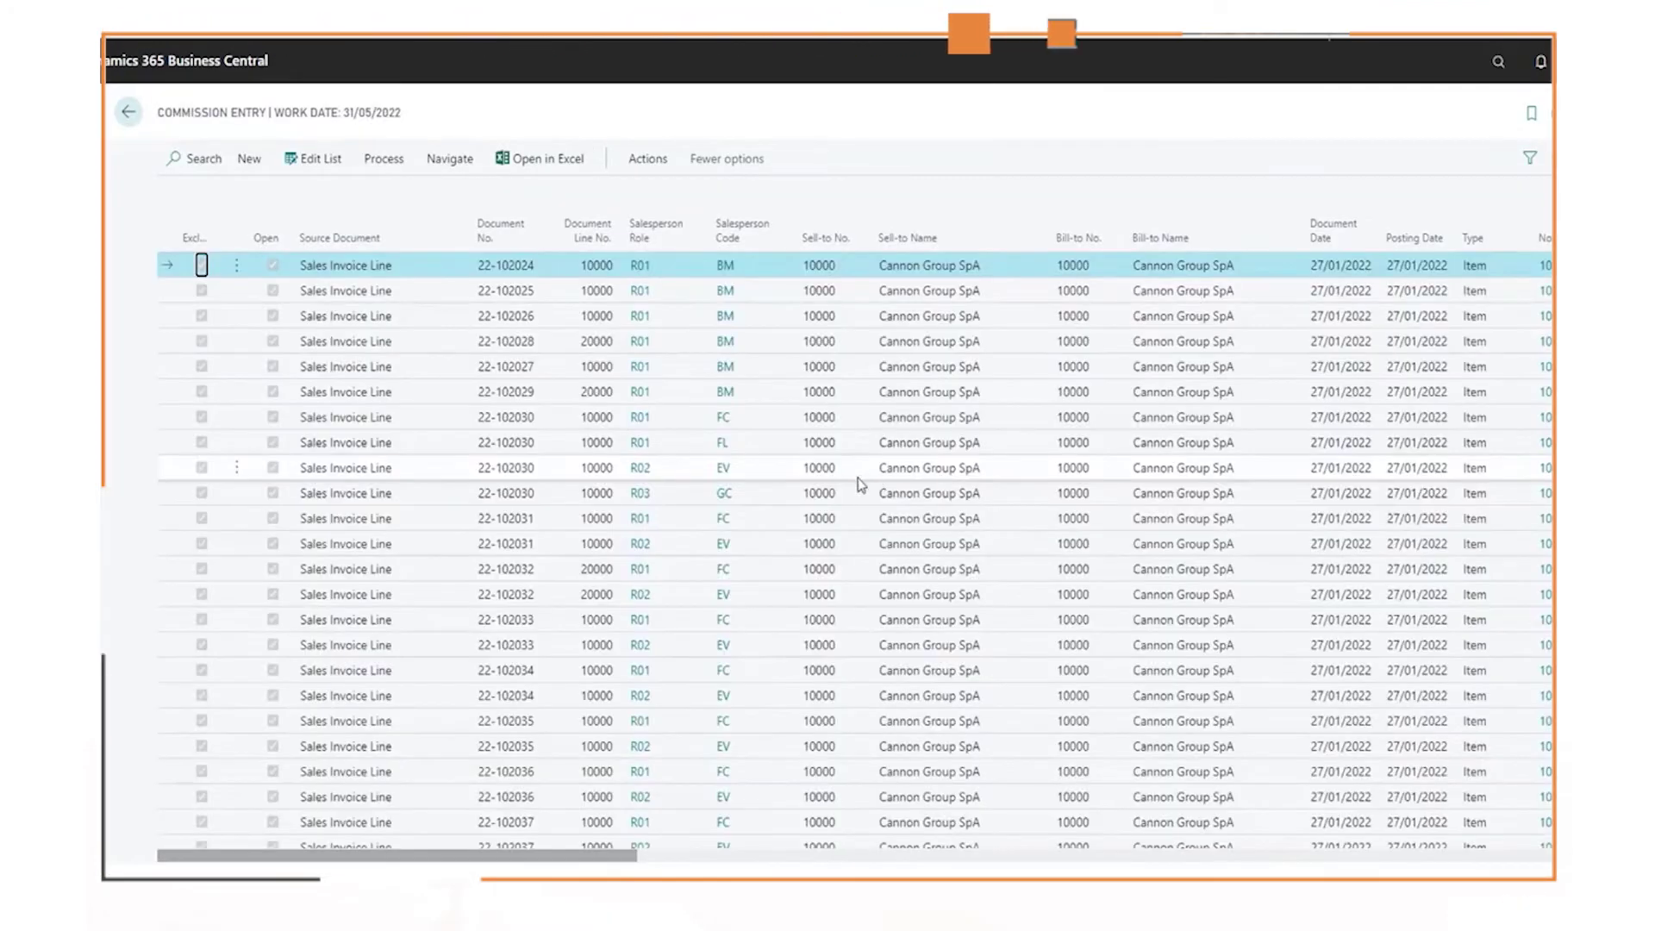
- Filter the commission entries by document number 22-102047 and examine their cashed percentages and payable, settled and remaining amounts
scroll(374, 617, "down", 6)
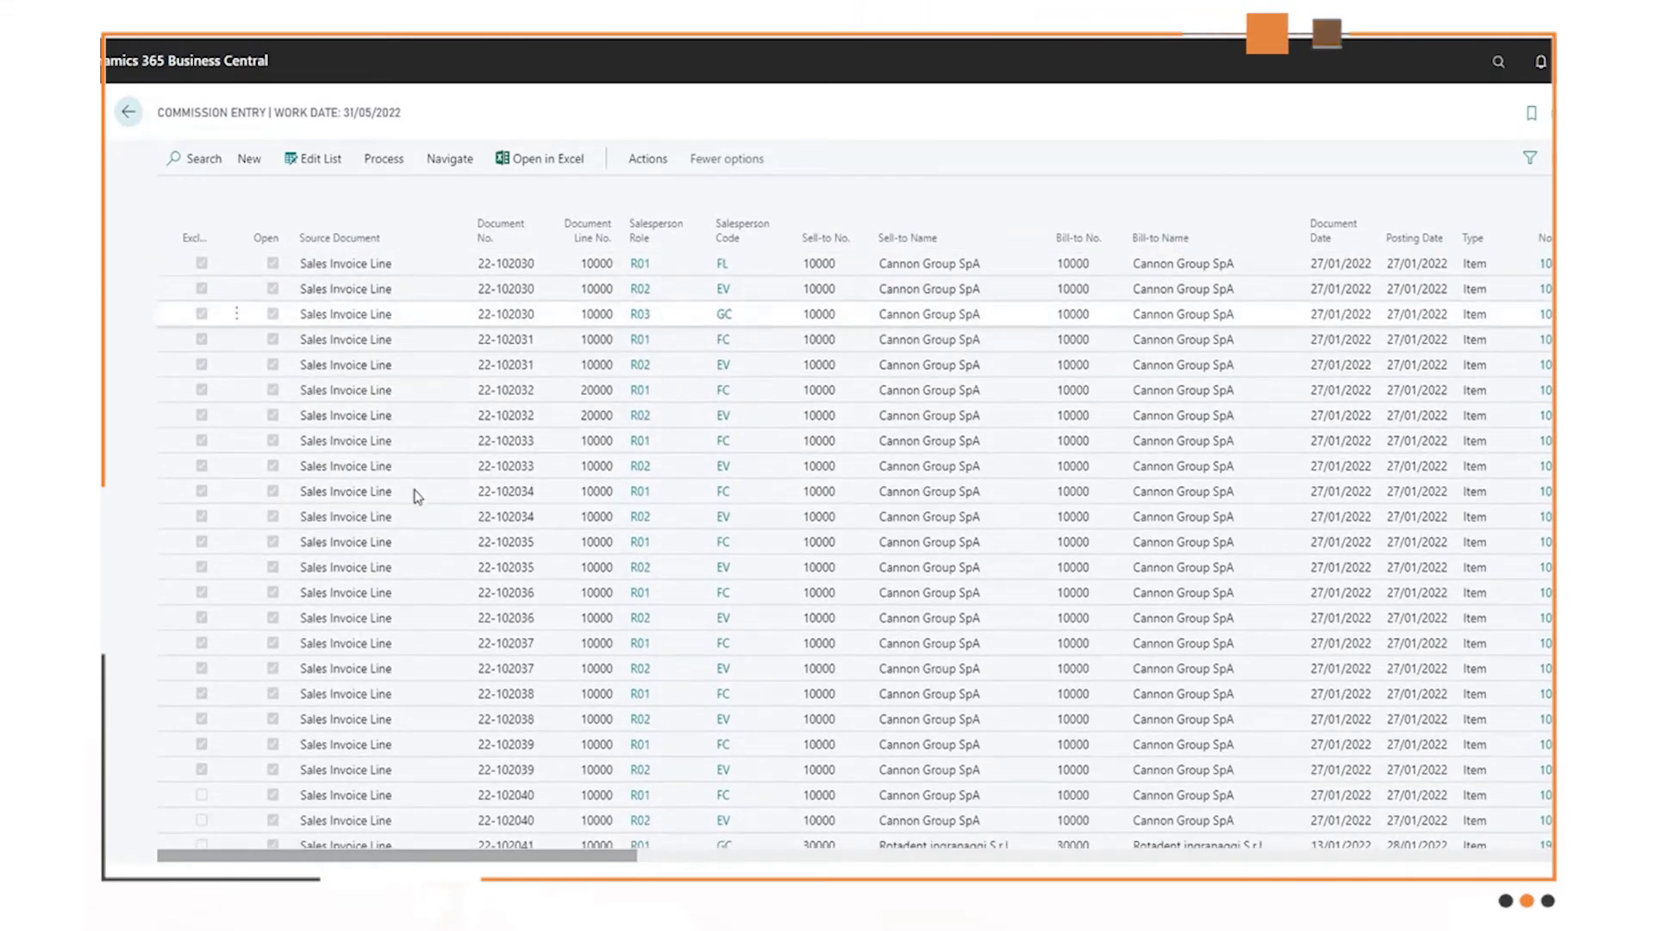
scroll(442, 515, "down", 5)
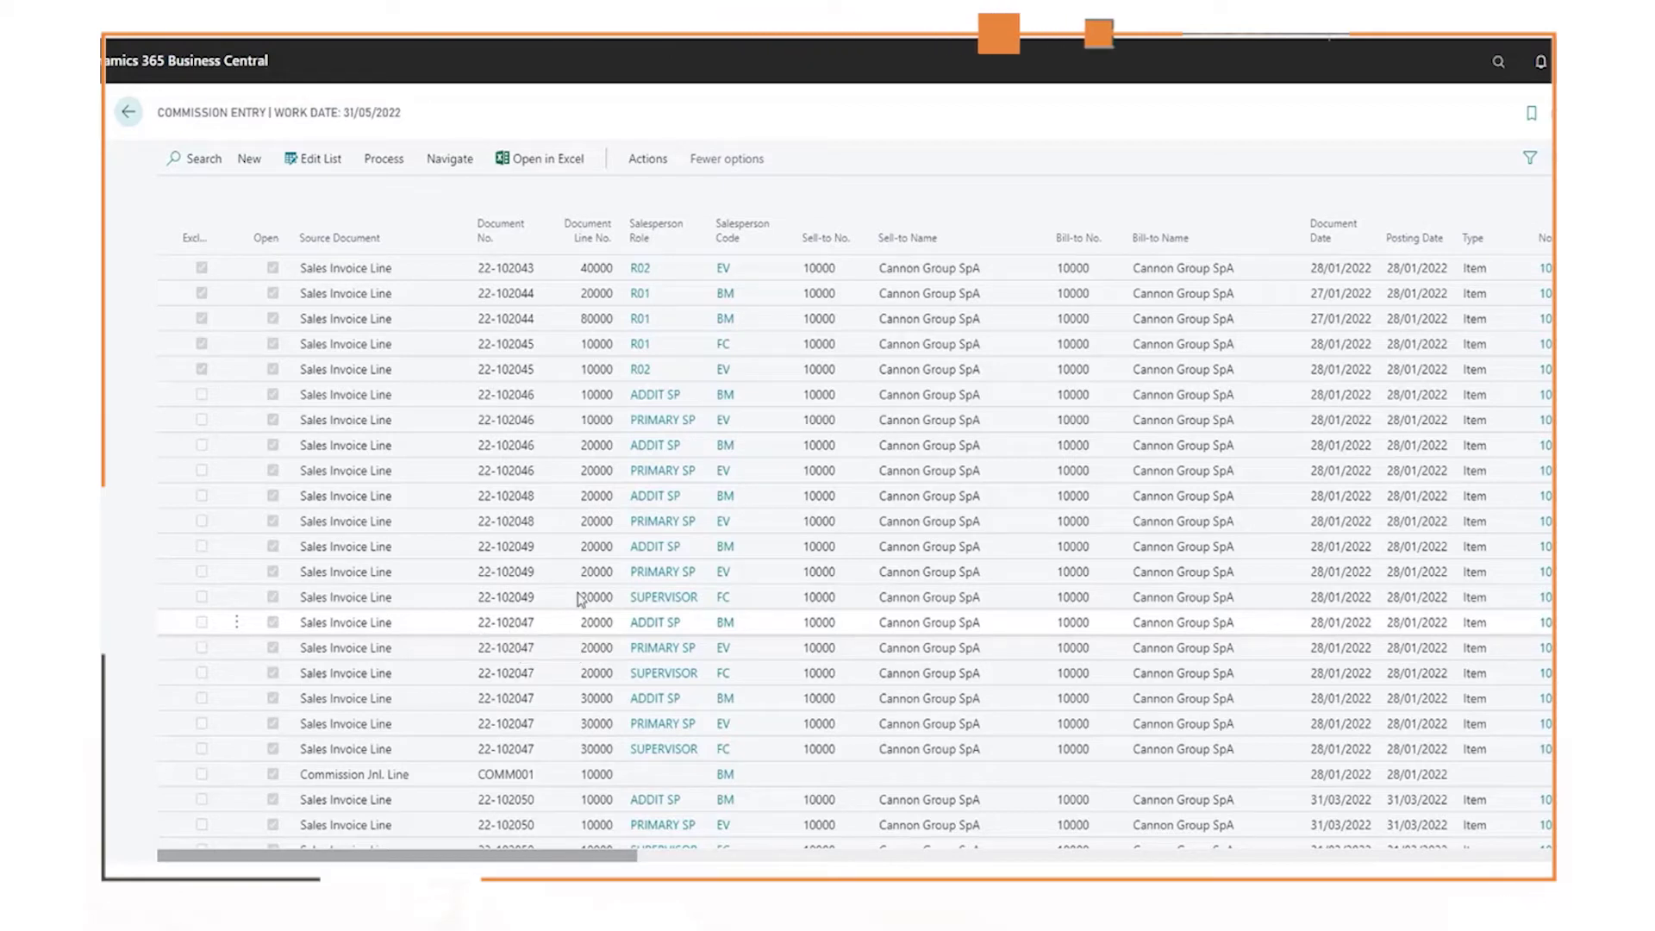
left_click(506, 623)
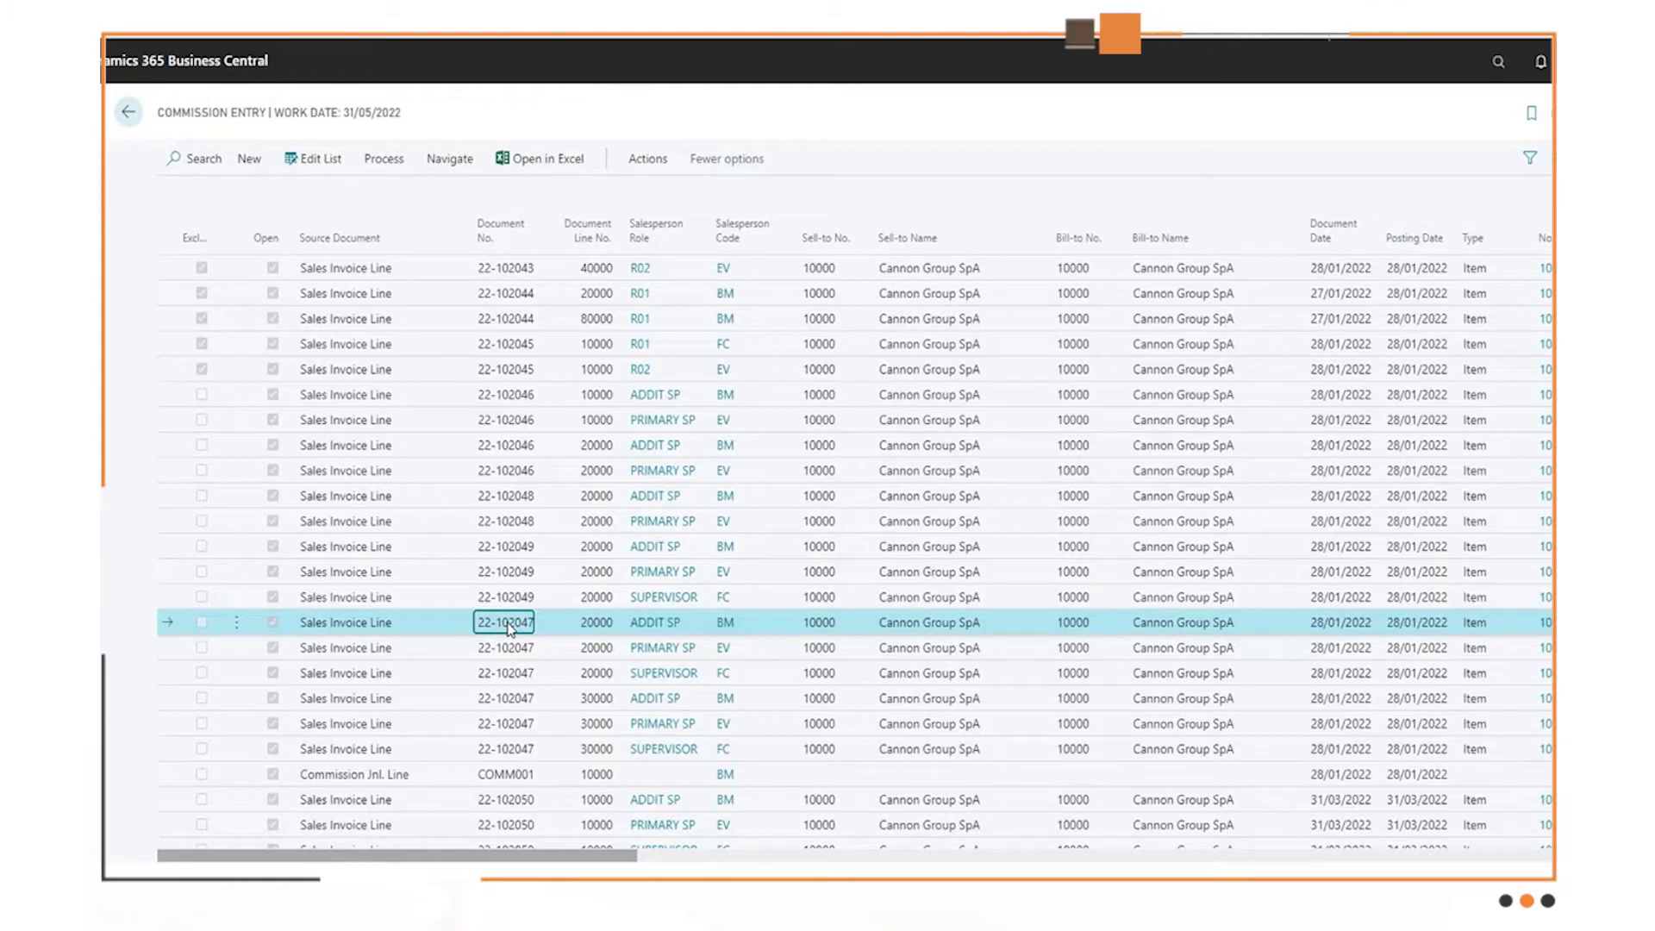
key("alt+F3")
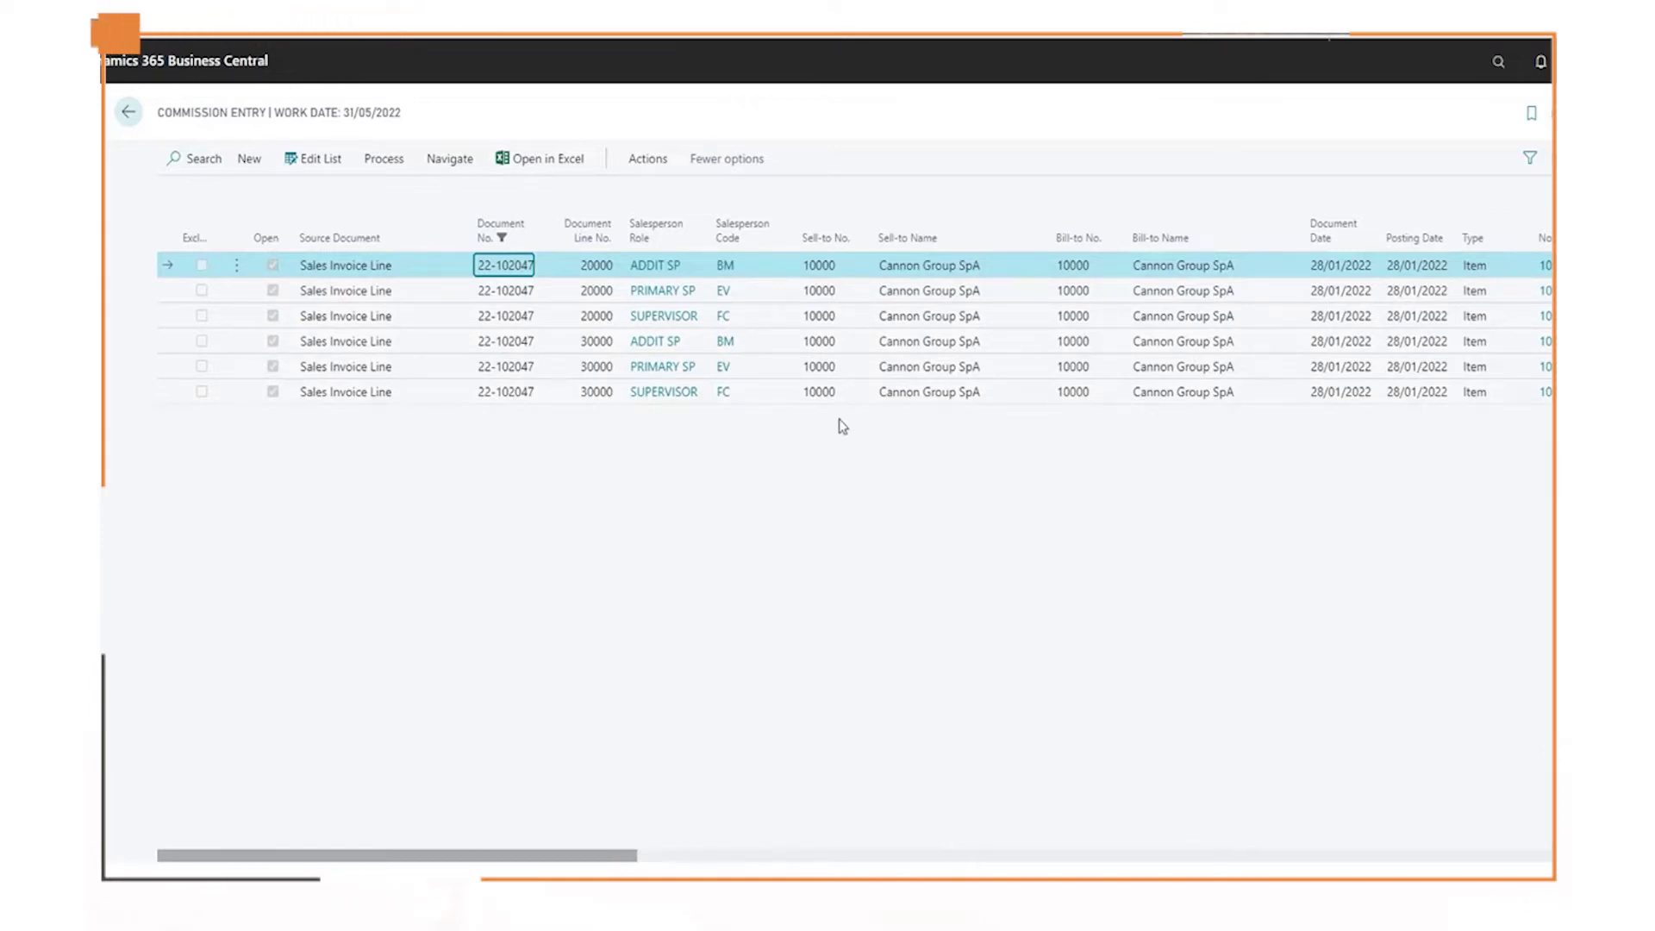
left_click_drag(617, 861, 1284, 857)
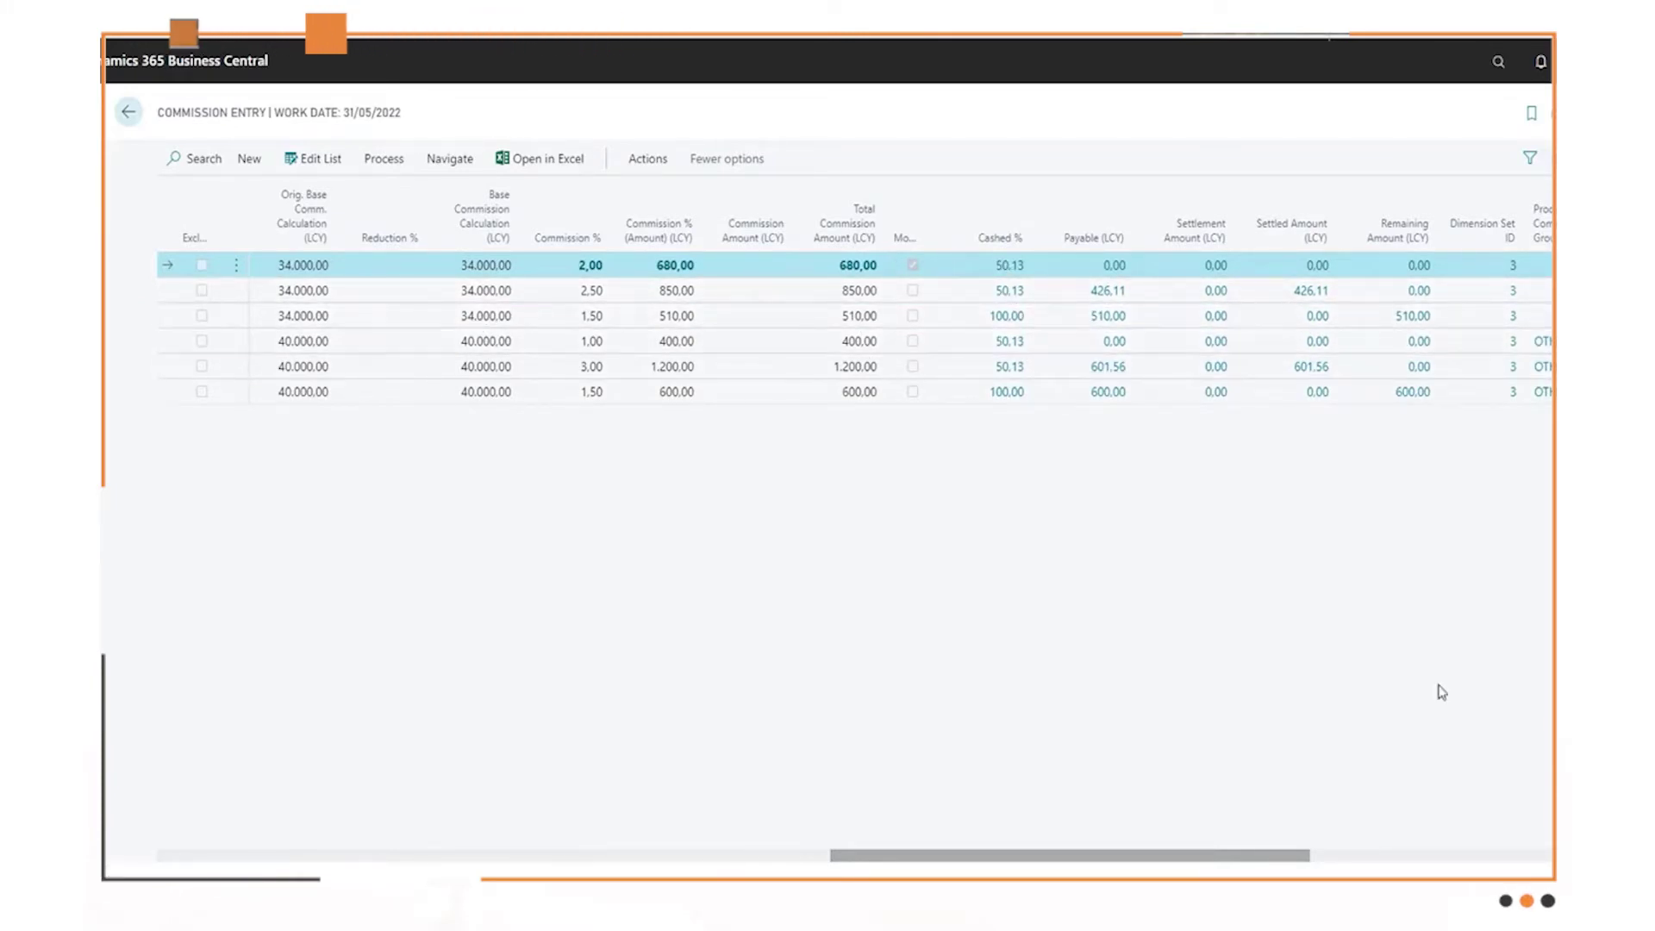
- Compare the settlement types of the filtered commission entries with their total commission, cashed percentage, payable, settled and remaining amounts
left_click_drag(1278, 859, 1542, 872)
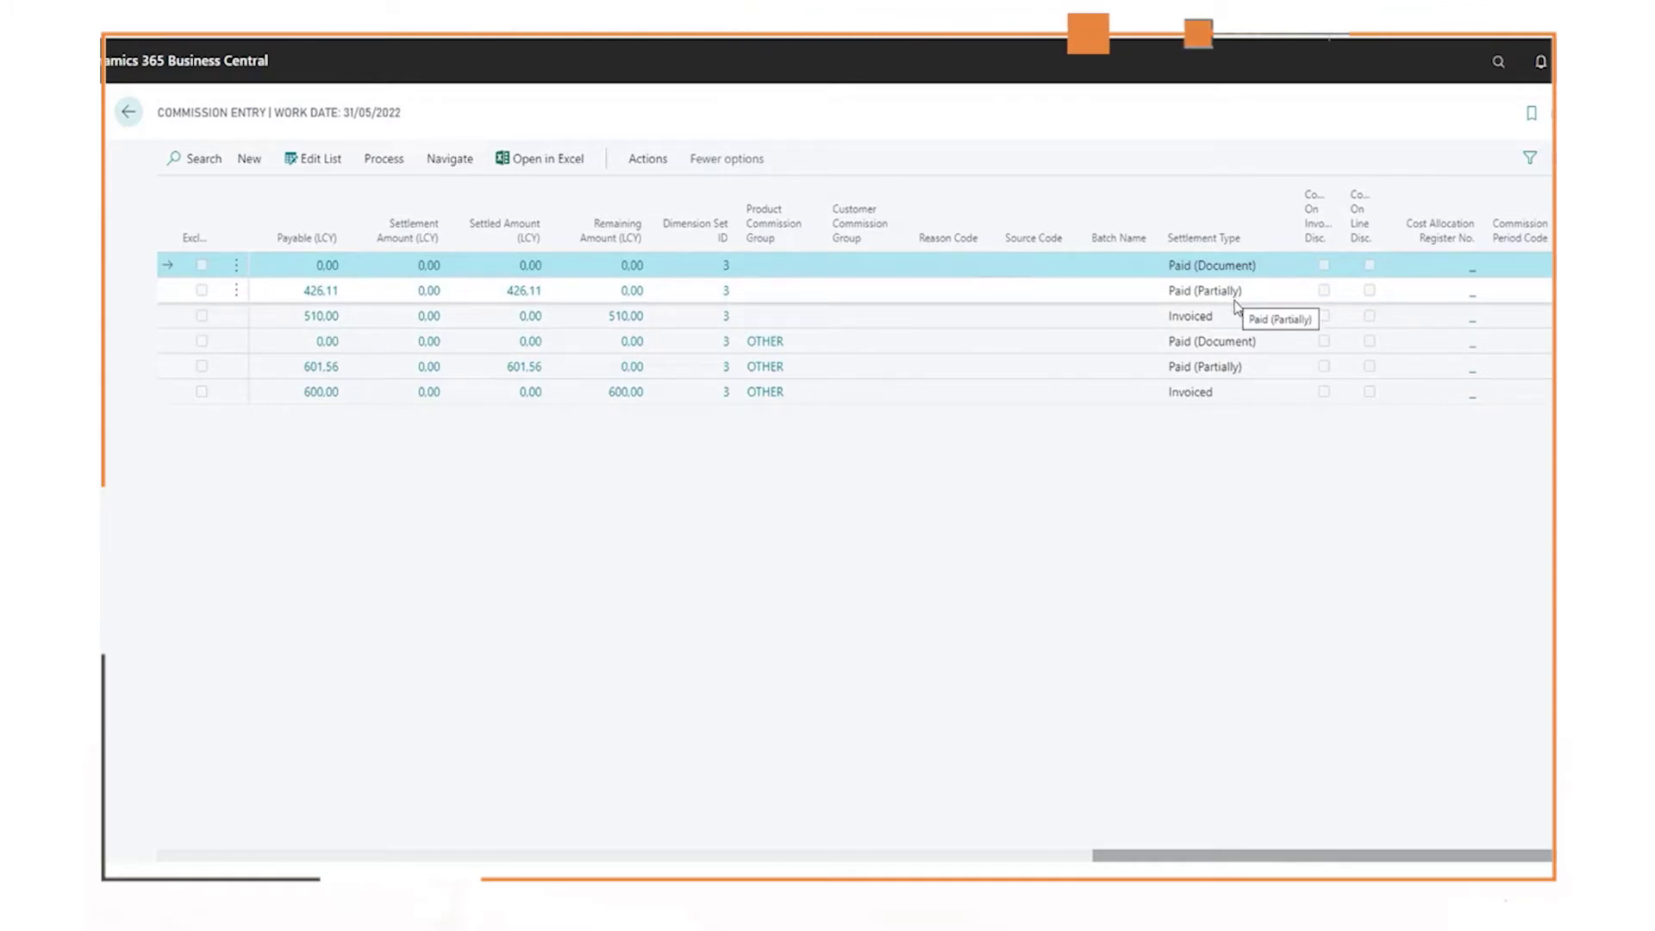
left_click_drag(1332, 866, 1000, 869)
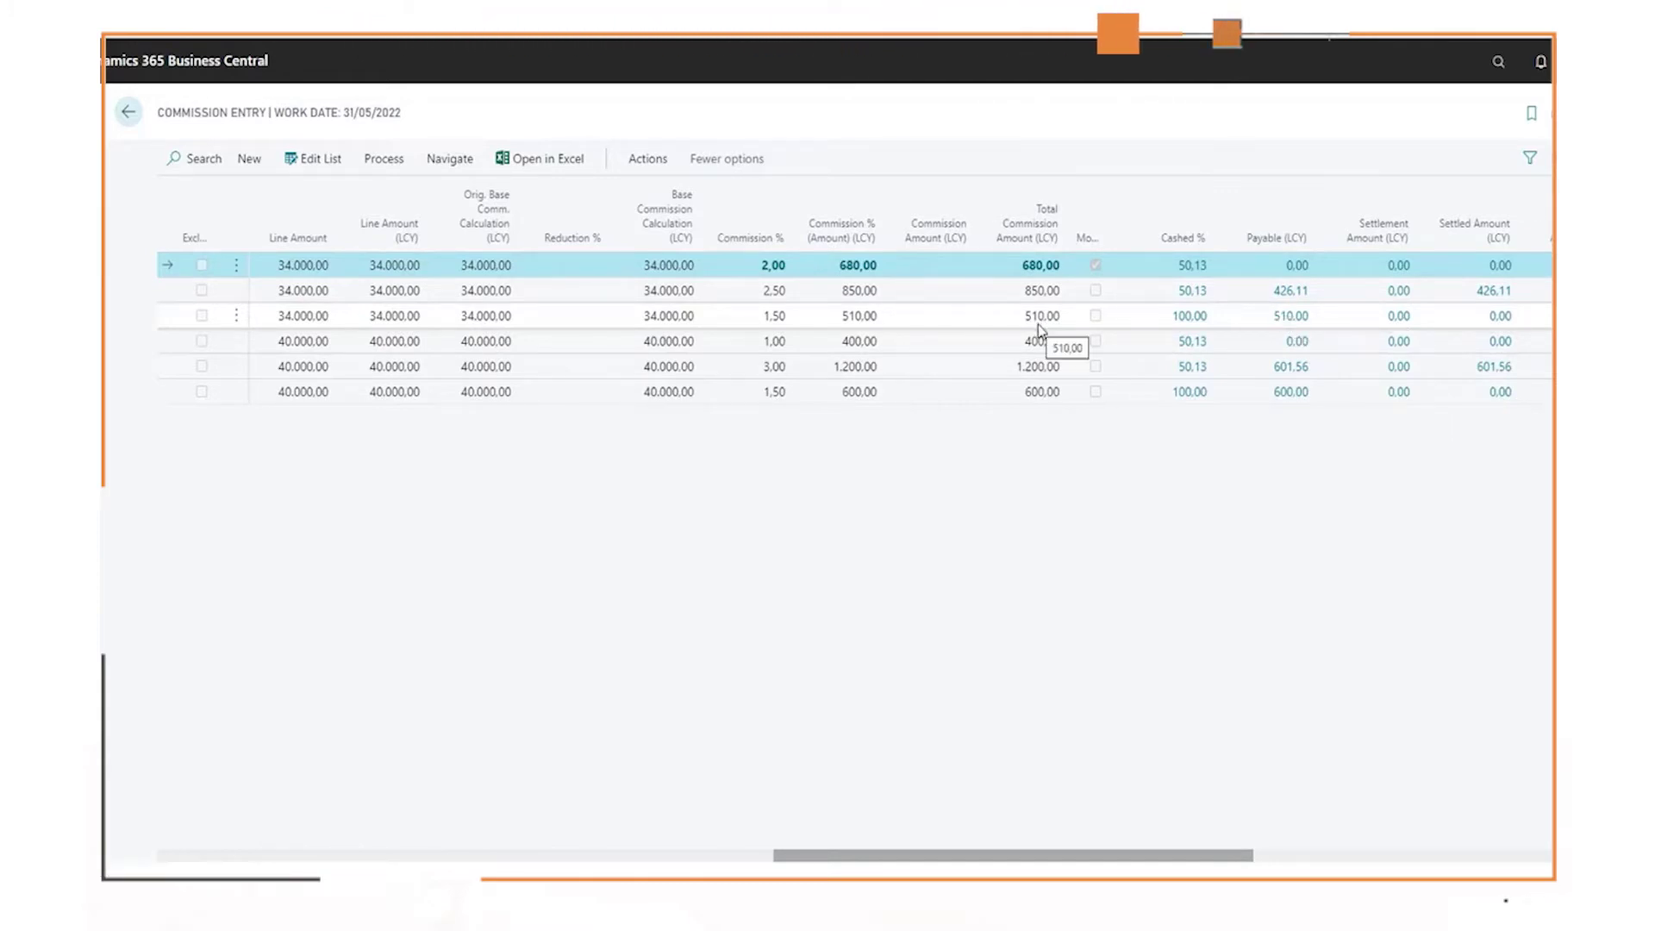
left_click_drag(1244, 857, 1594, 859)
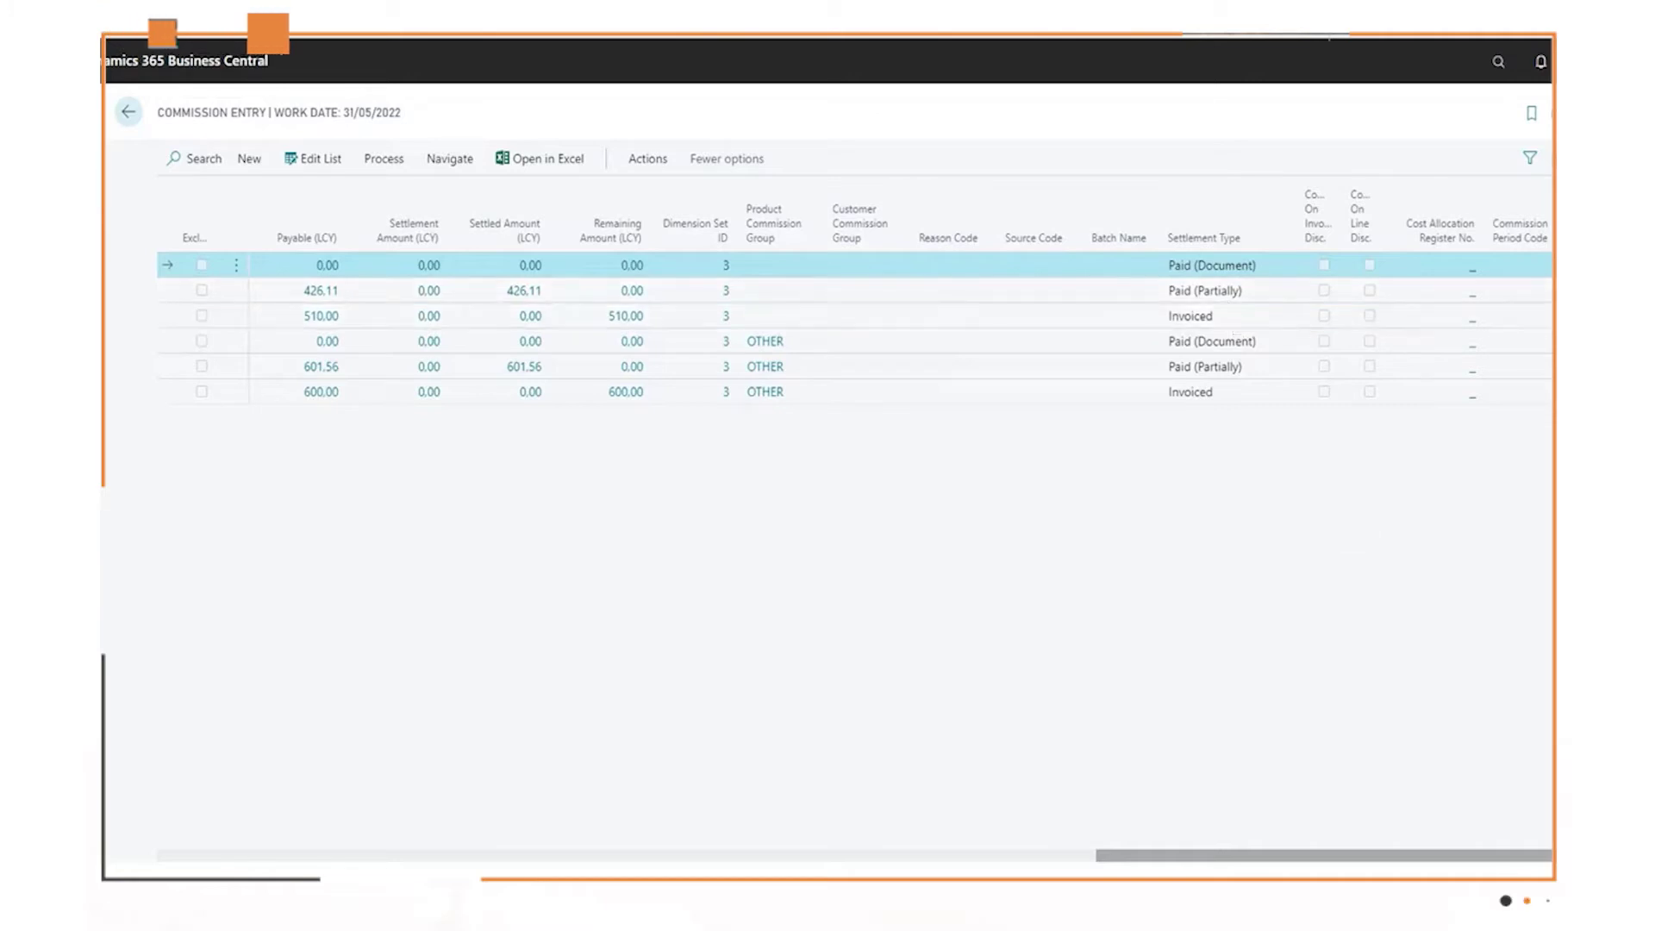
left_click_drag(1210, 855, 910, 855)
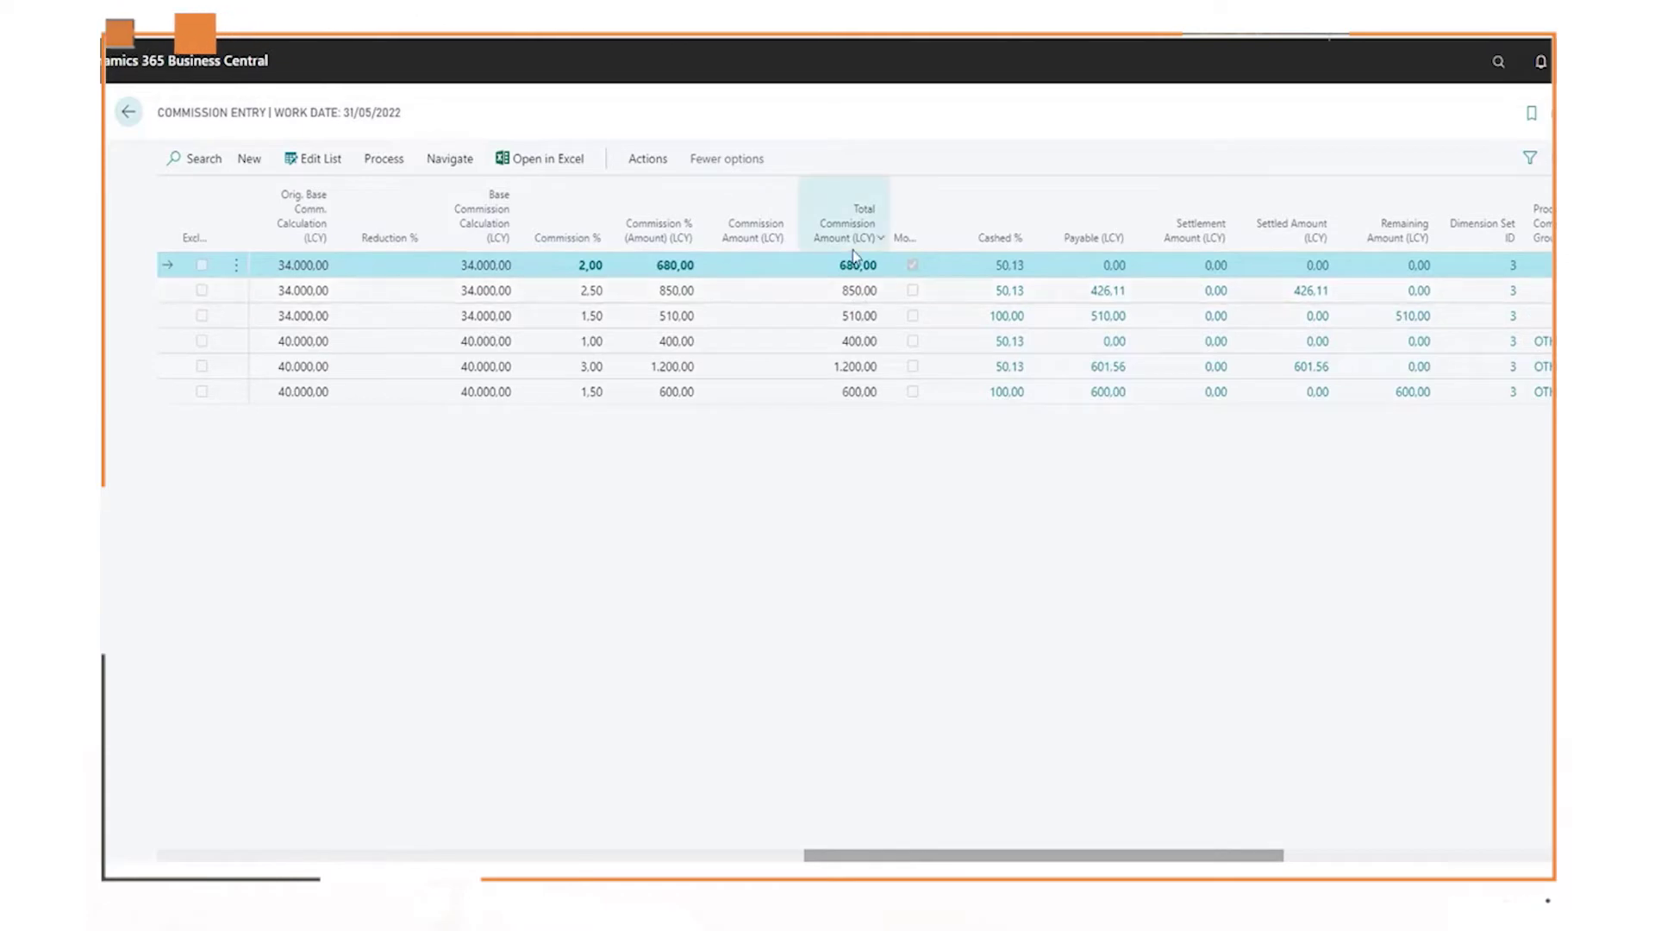
left_click_drag(1228, 859, 1476, 871)
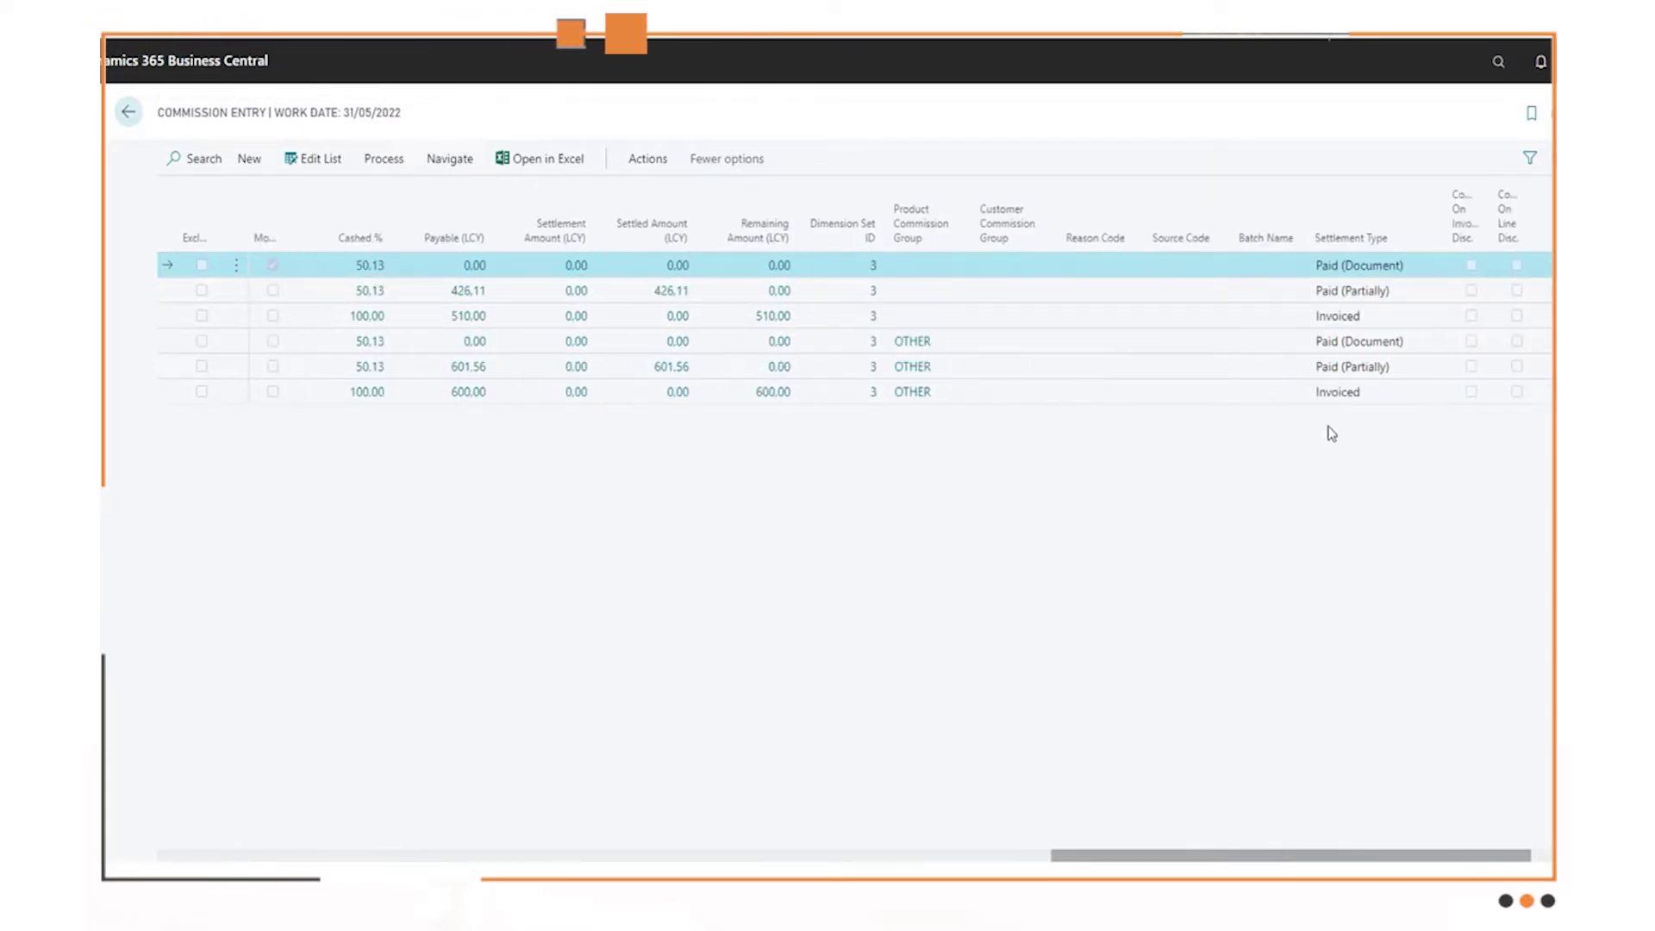
left_click_drag(1490, 858, 1169, 845)
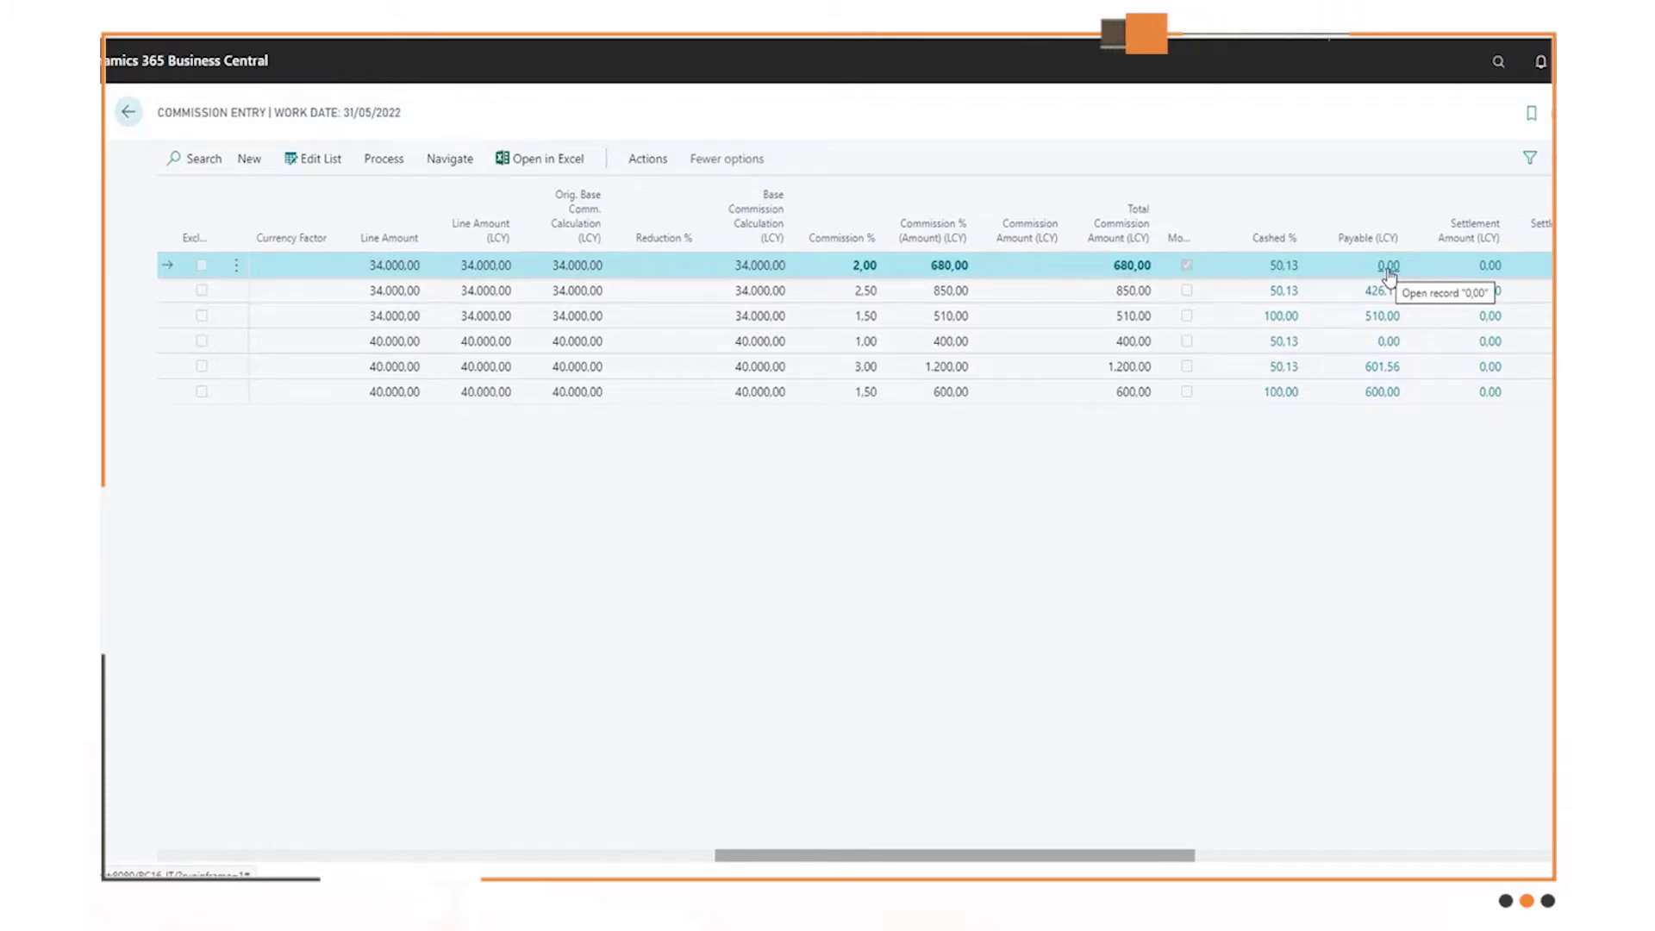
- Search for "salespe" to open the salespeople list, and open the card of the first salesperson, code BM
left_click(1496, 62)
type("salep")
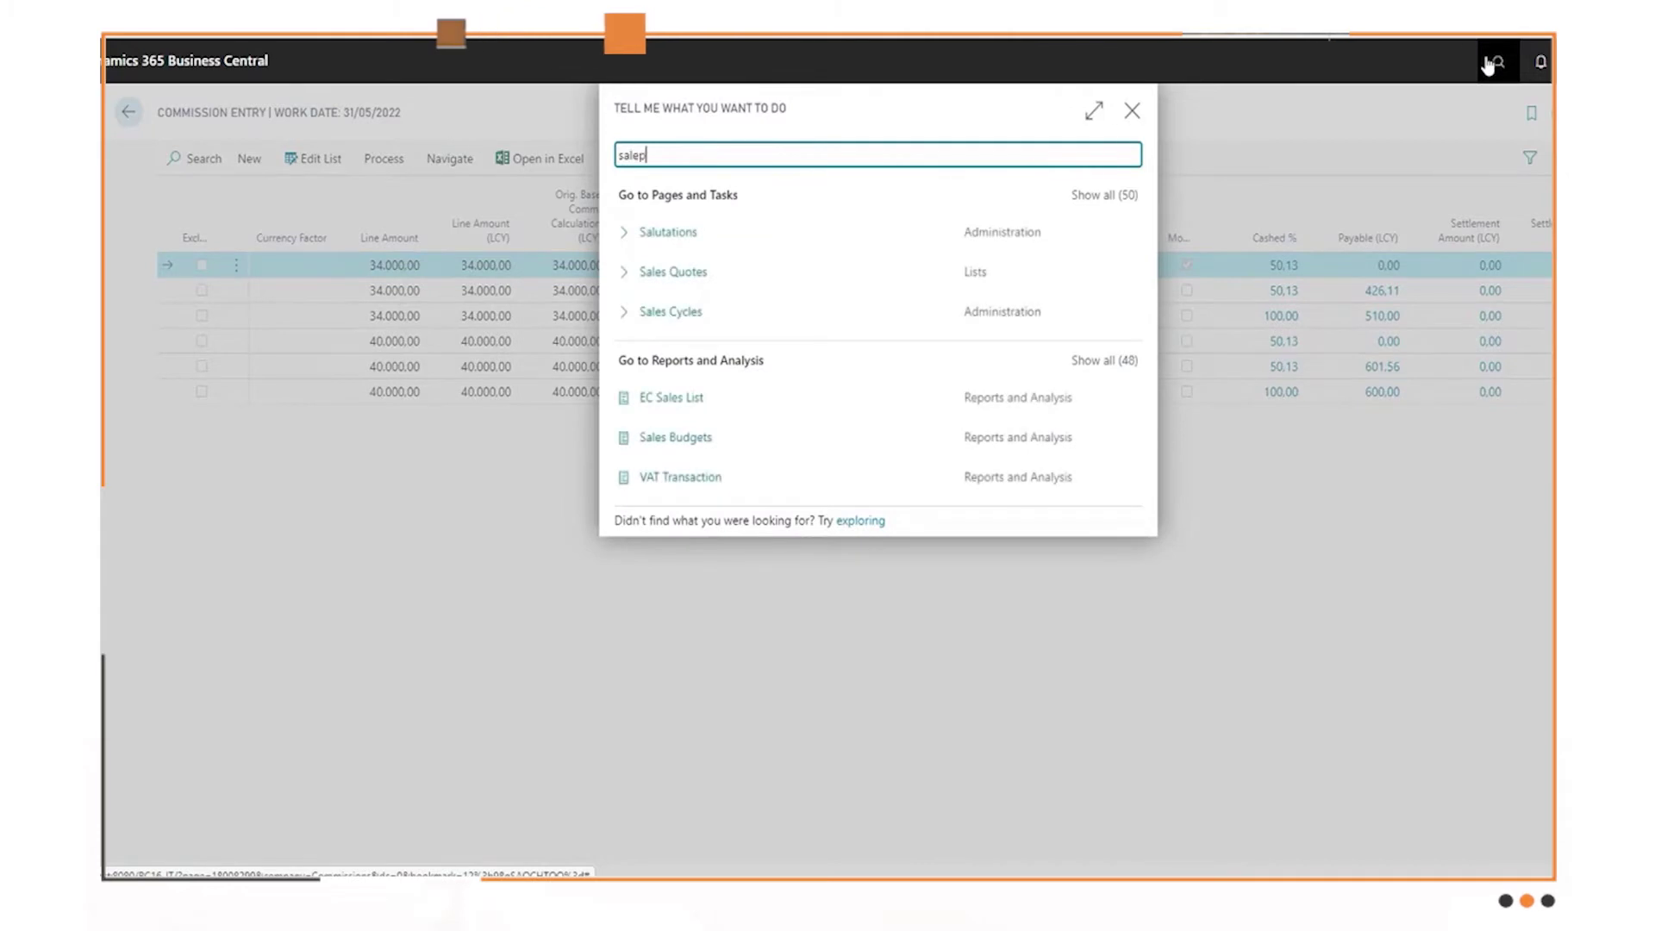
key("BackSpace")
type("spe")
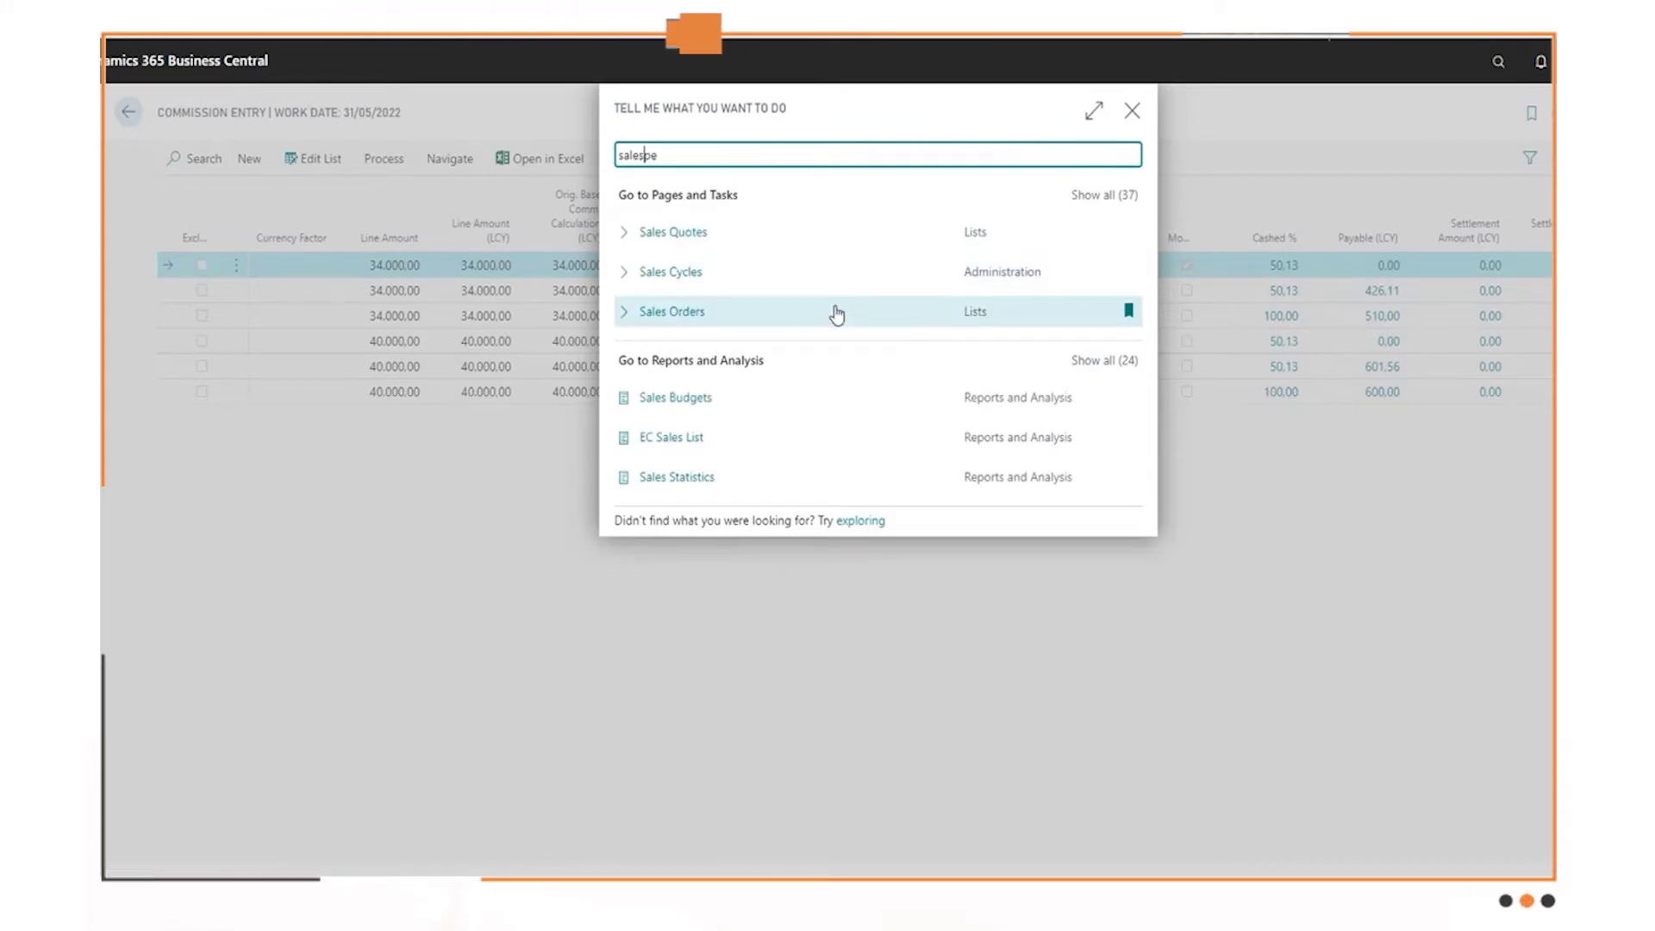
left_click(711, 238)
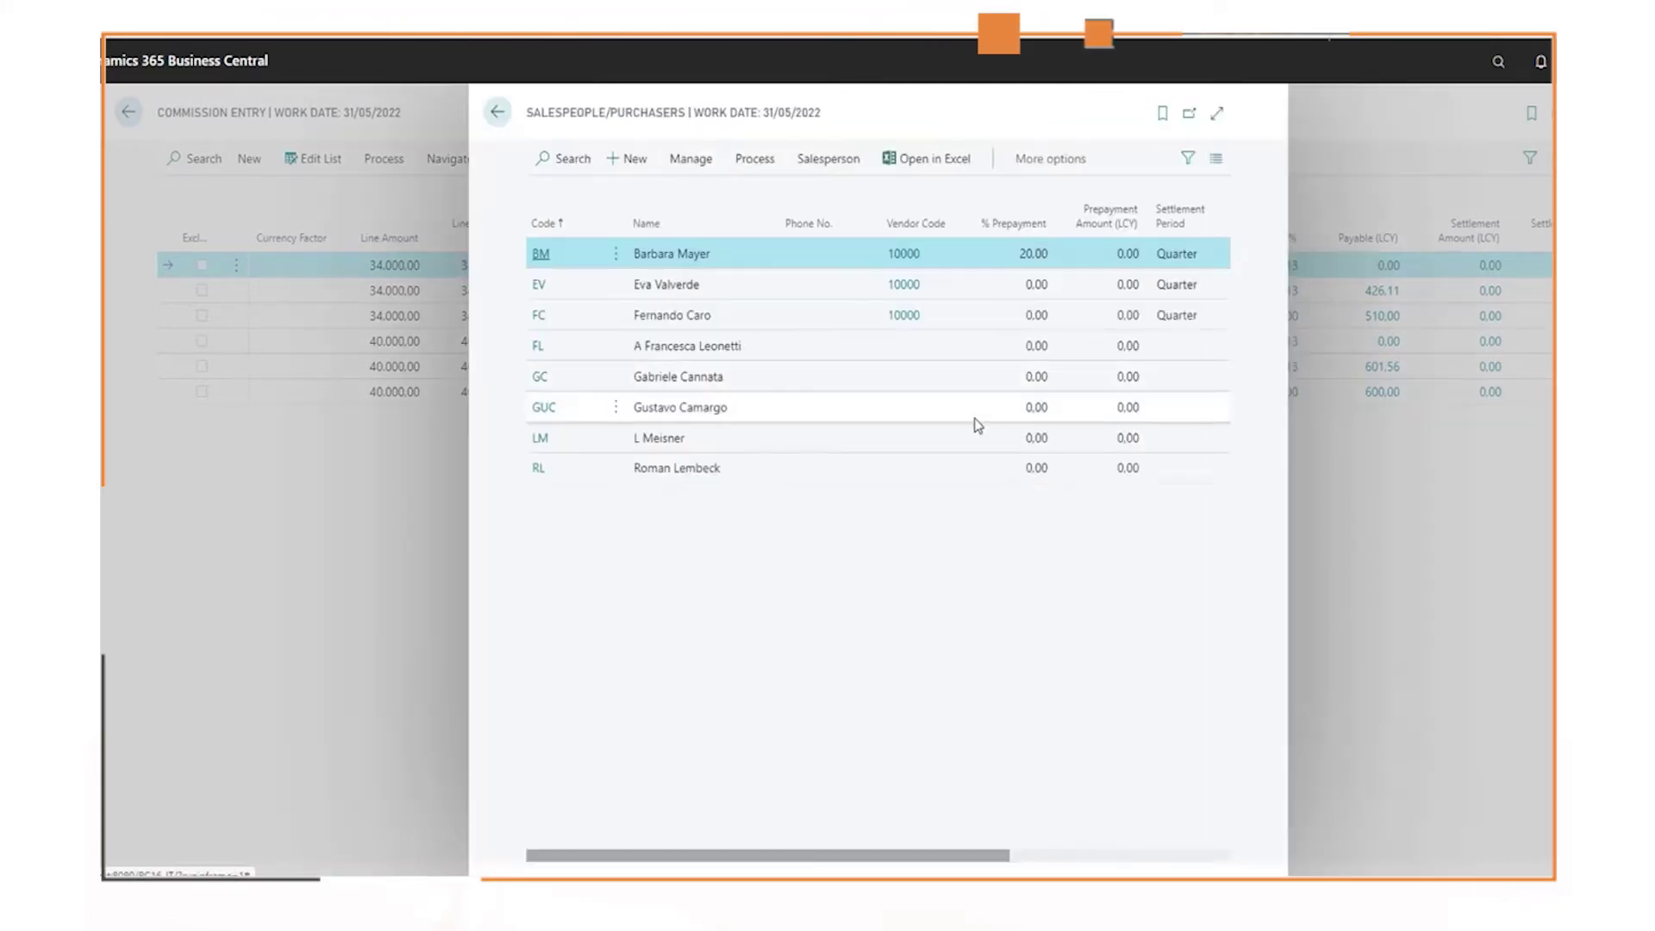
left_click(705, 169)
left_click(560, 192)
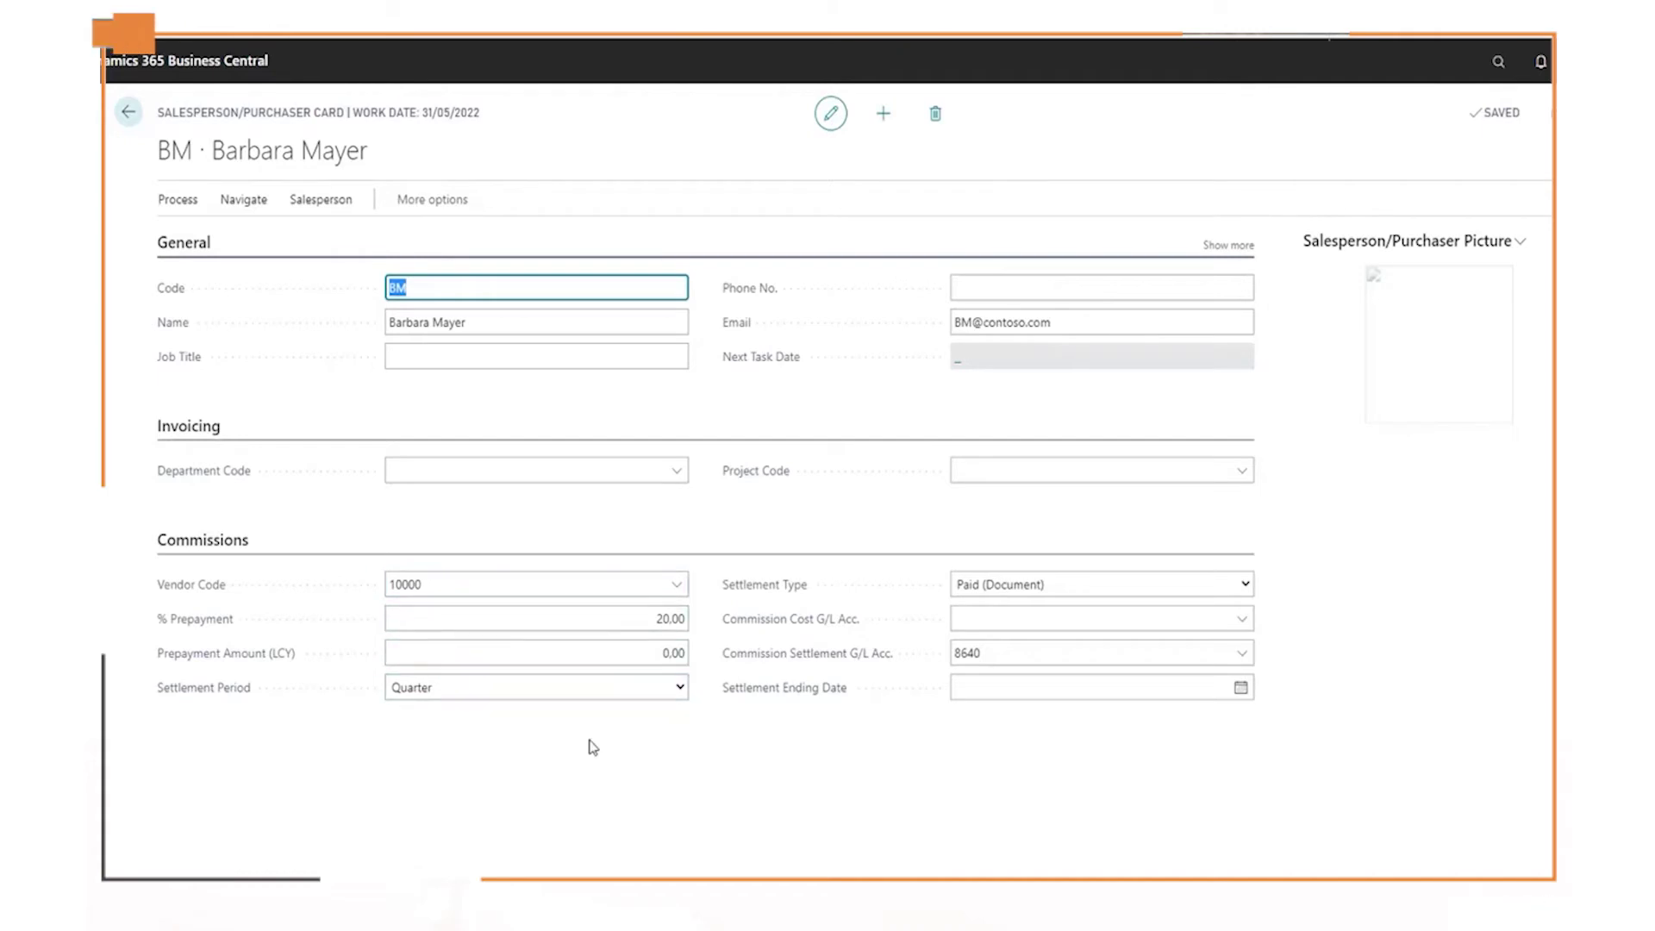
- Review the settlement period and settlement type options on the salesperson card, and return to the commission entries without changing them
left_click(681, 688)
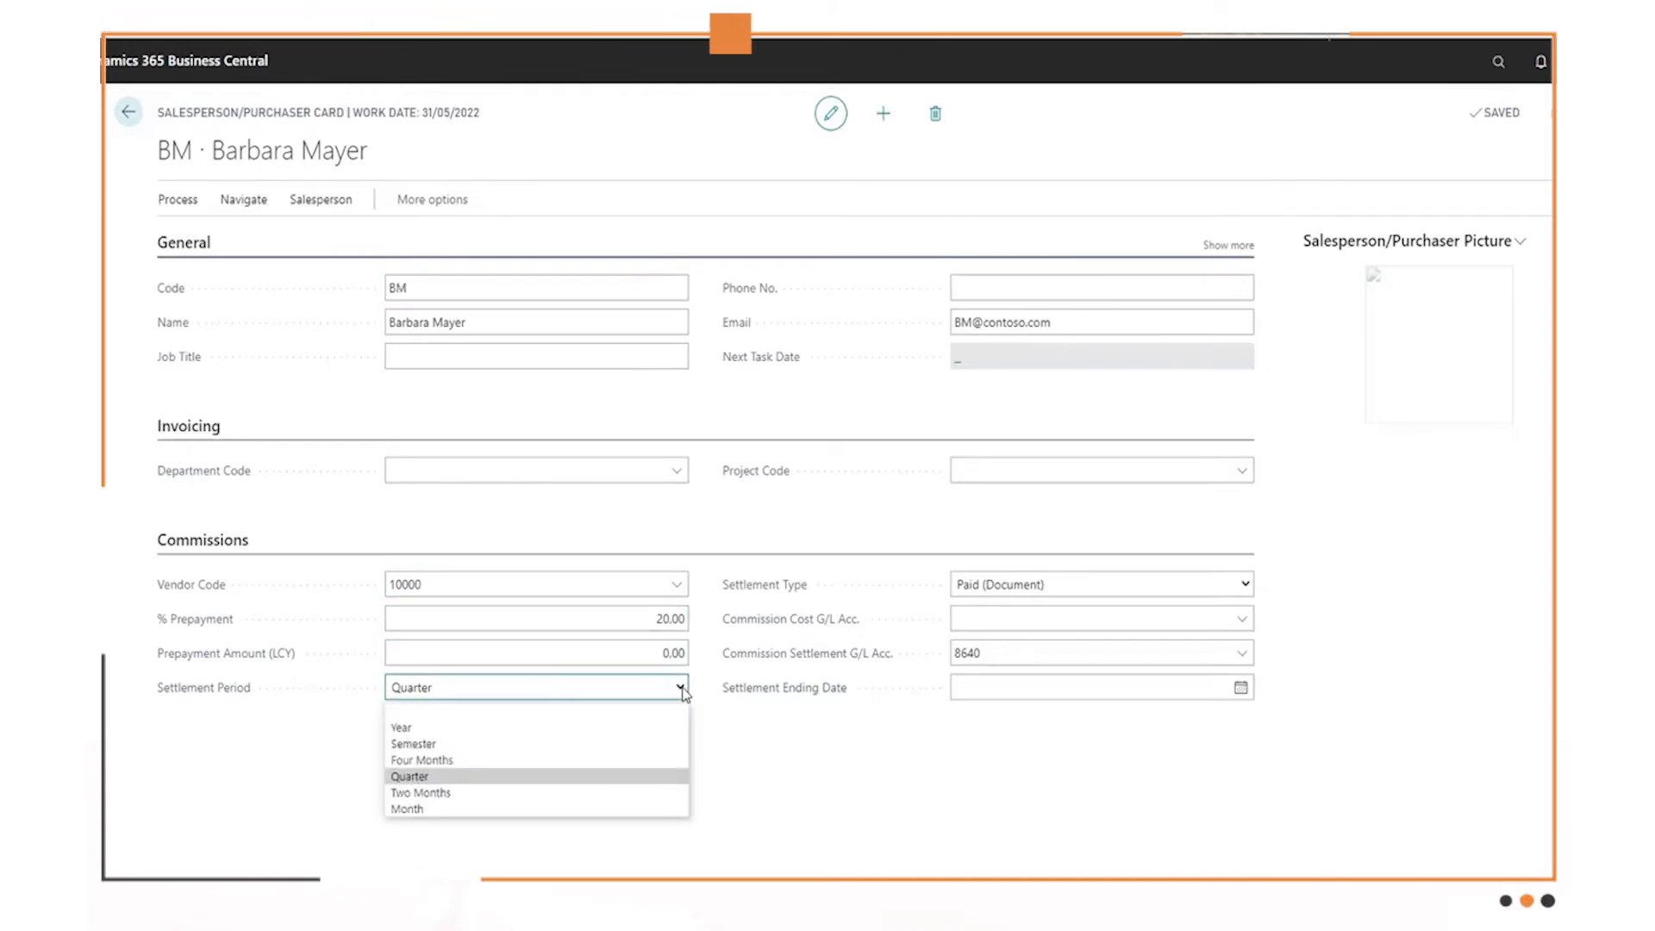
left_click(684, 694)
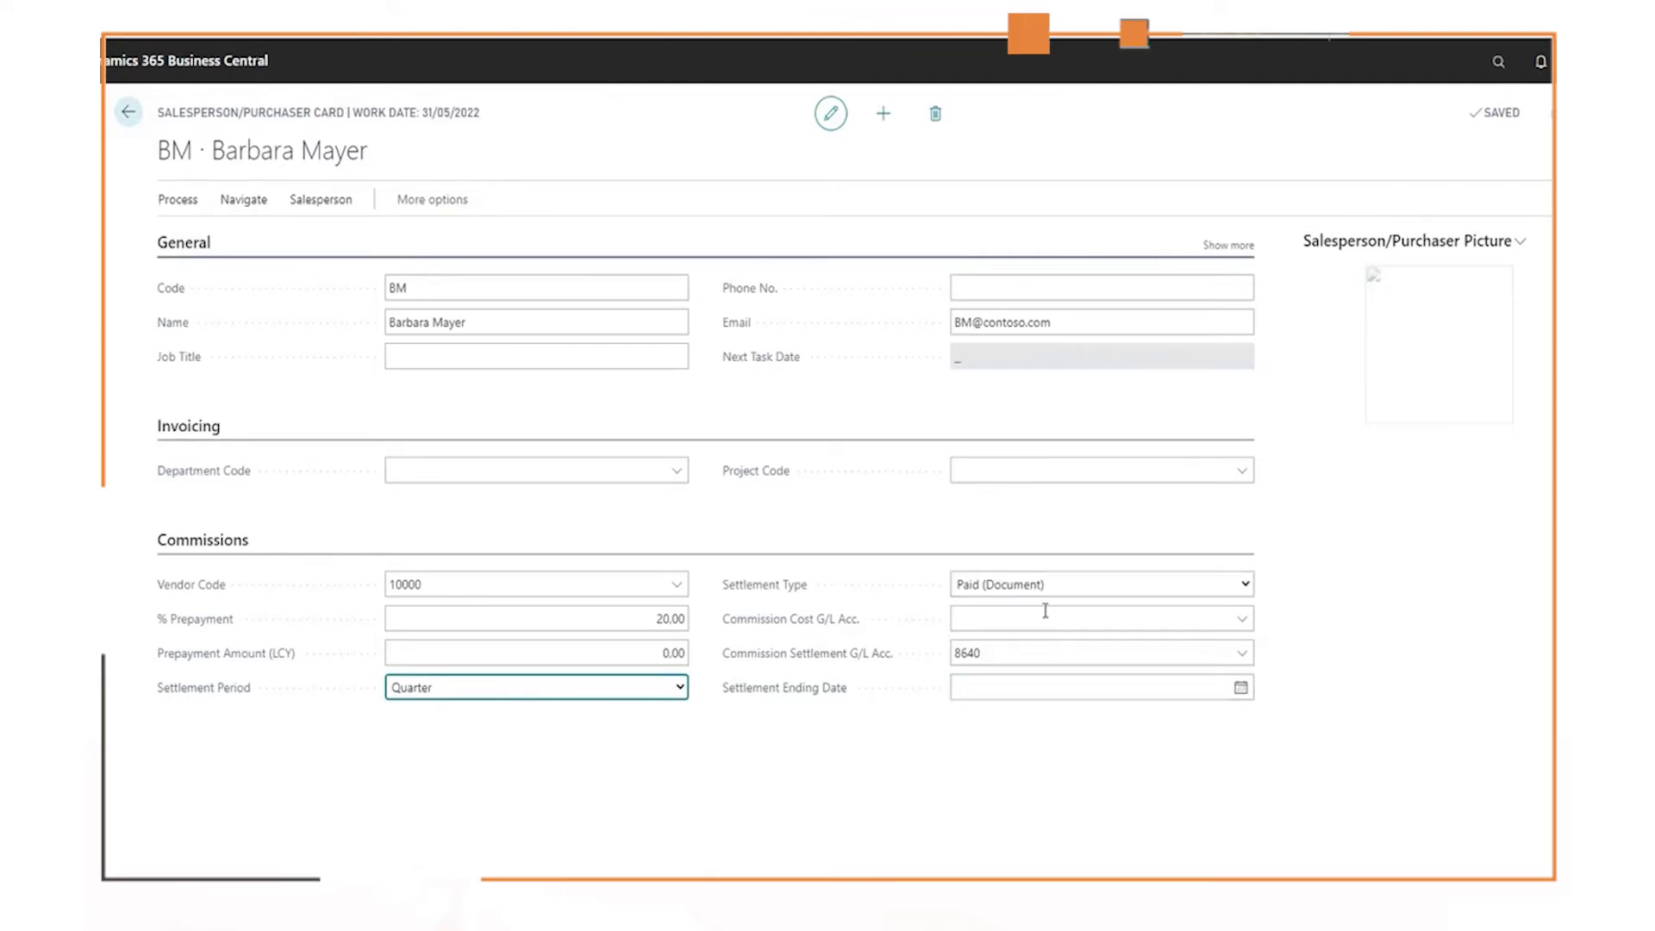
left_click(1246, 585)
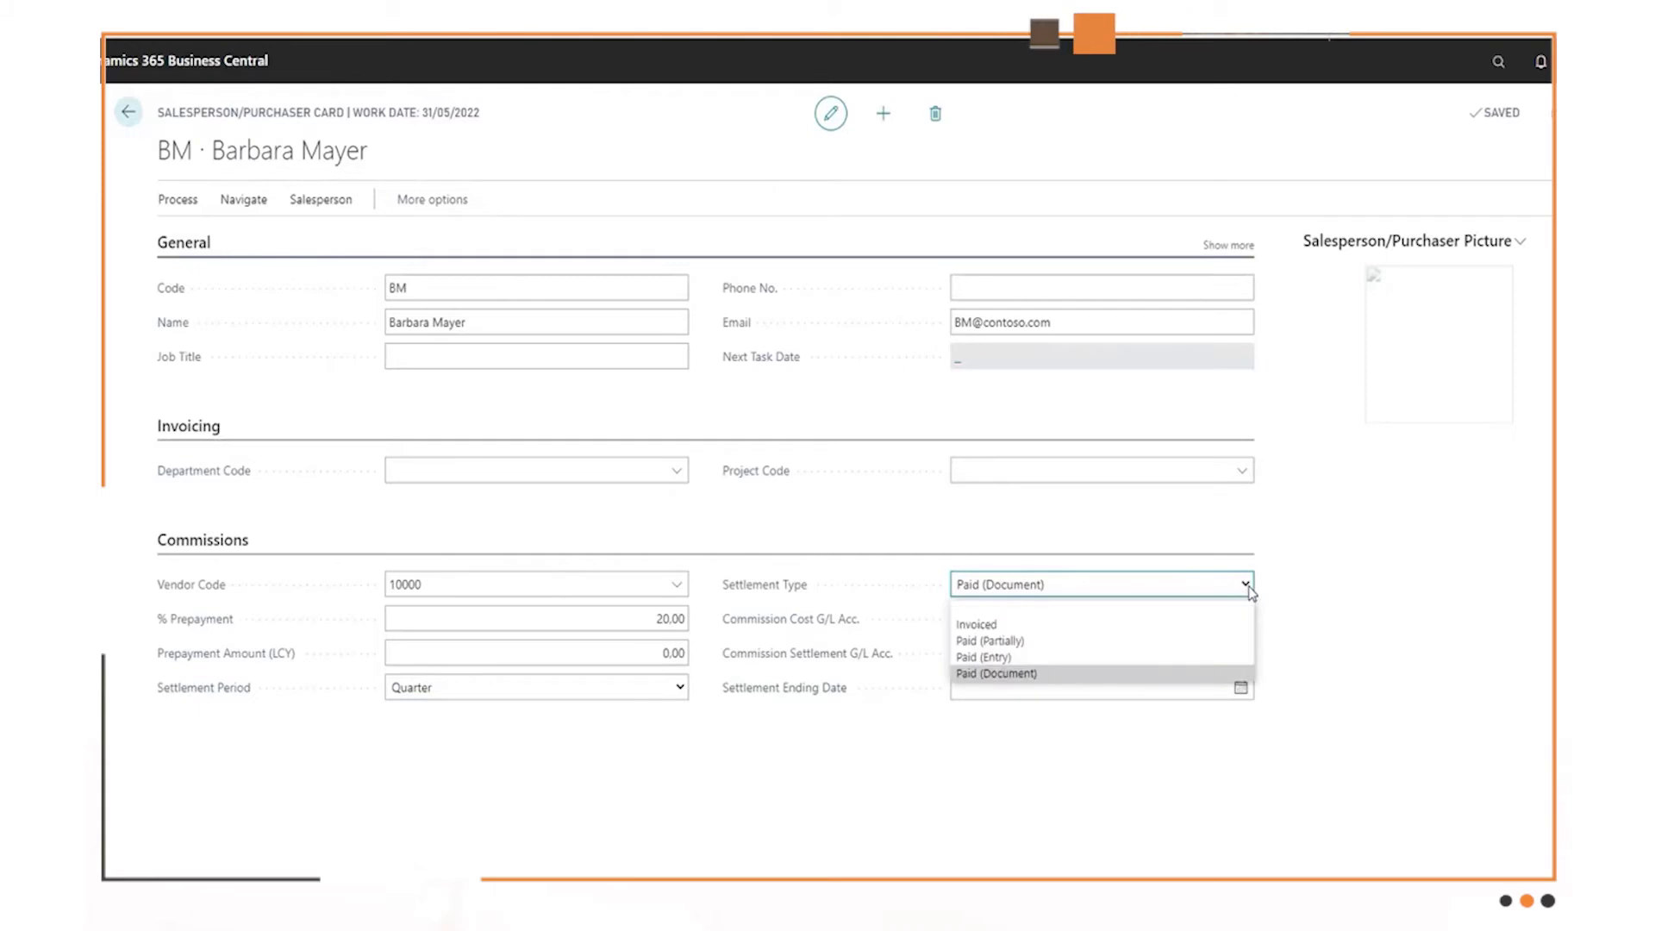
left_click(1246, 585)
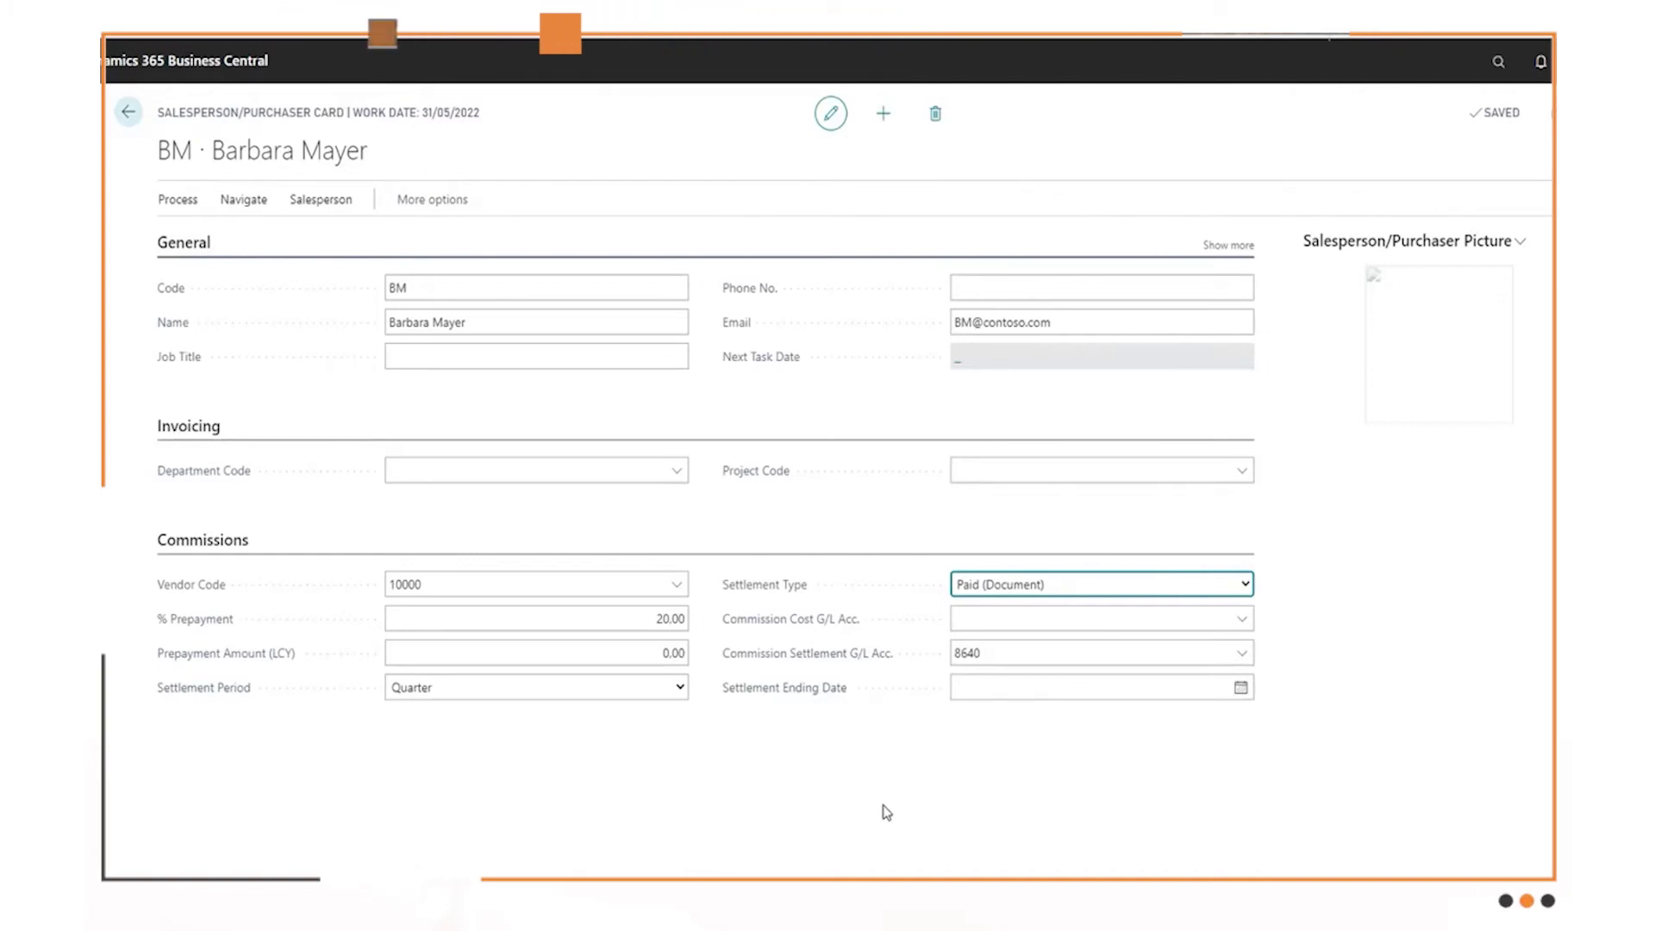
key("Tab")
key("Escape")
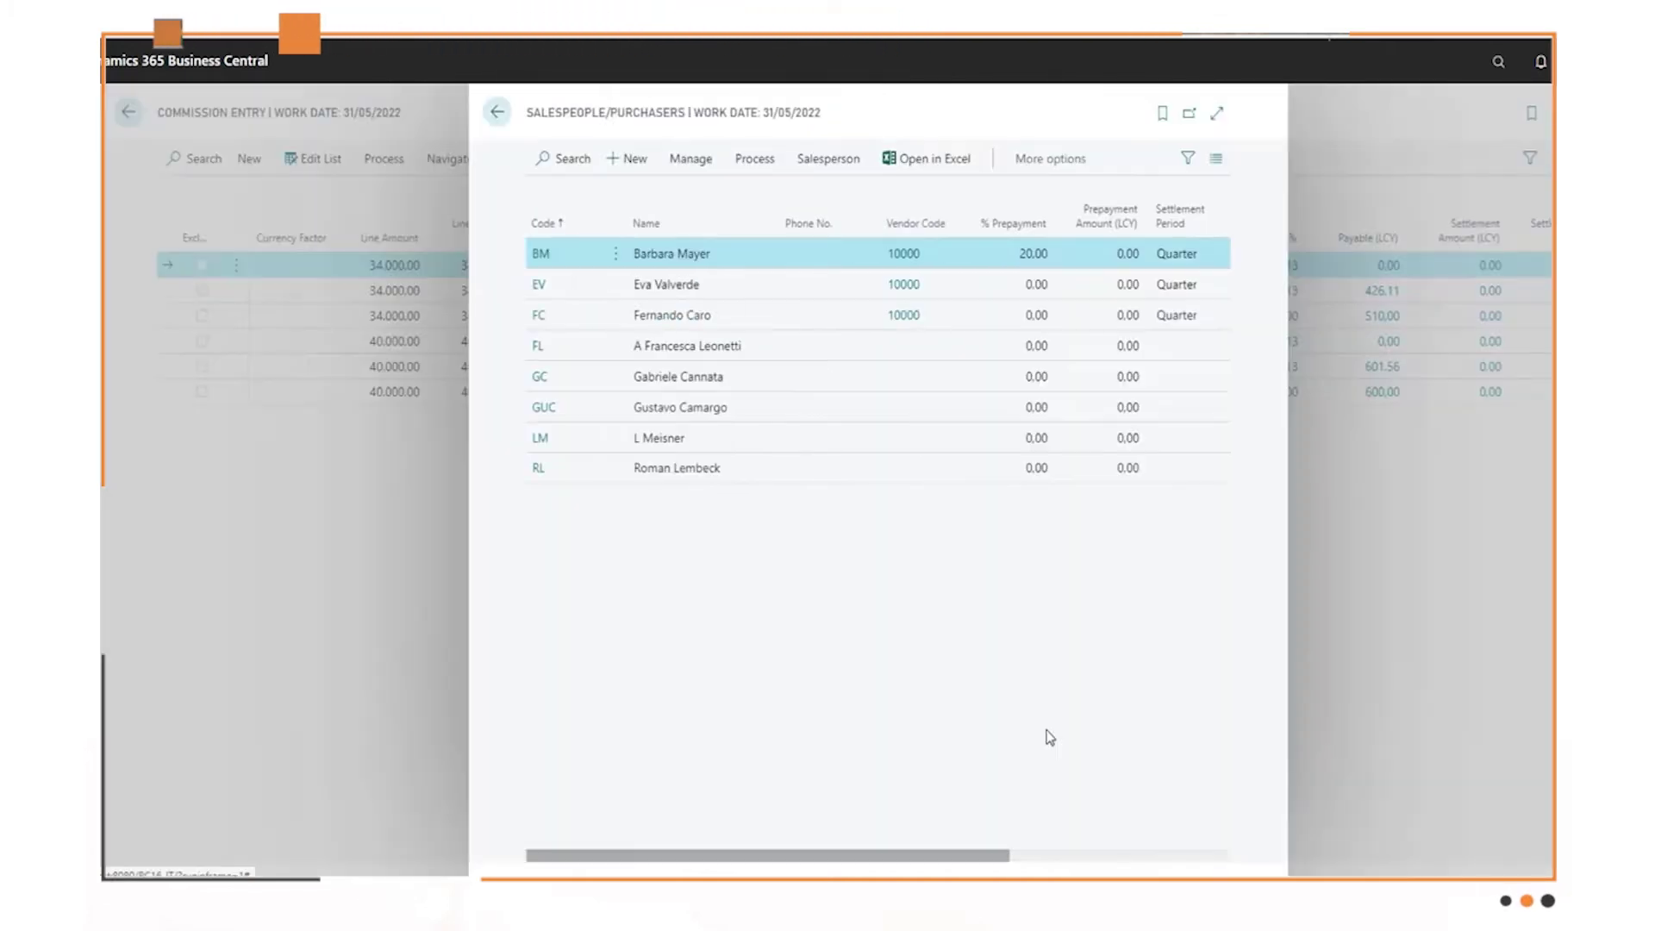
key("Escape")
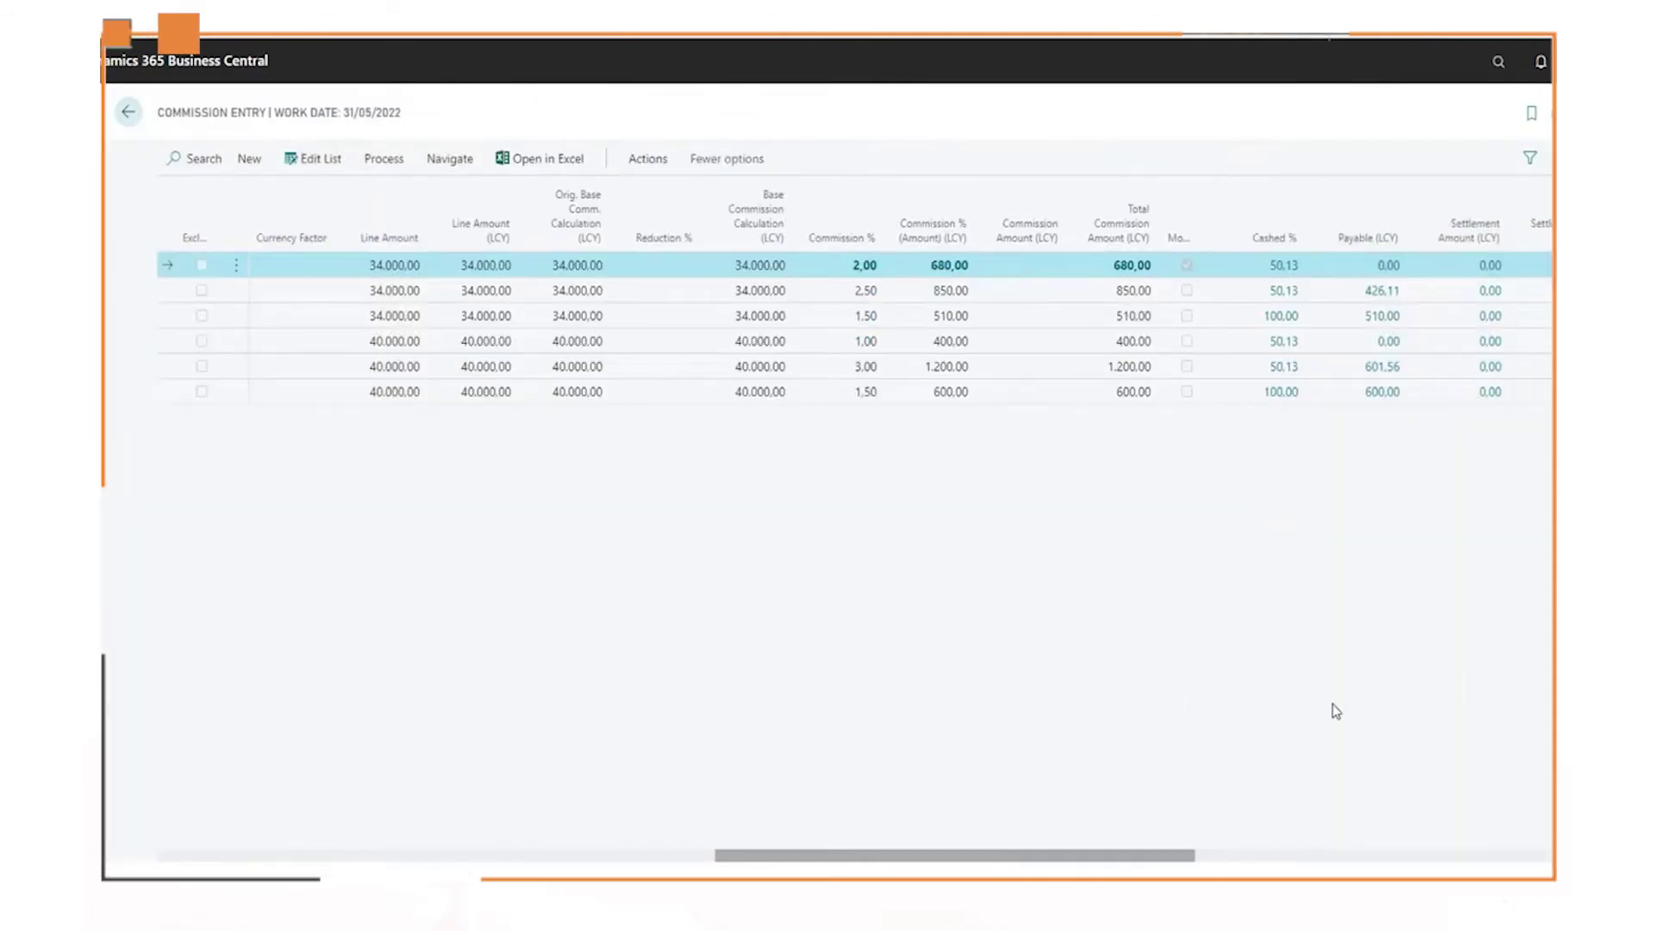
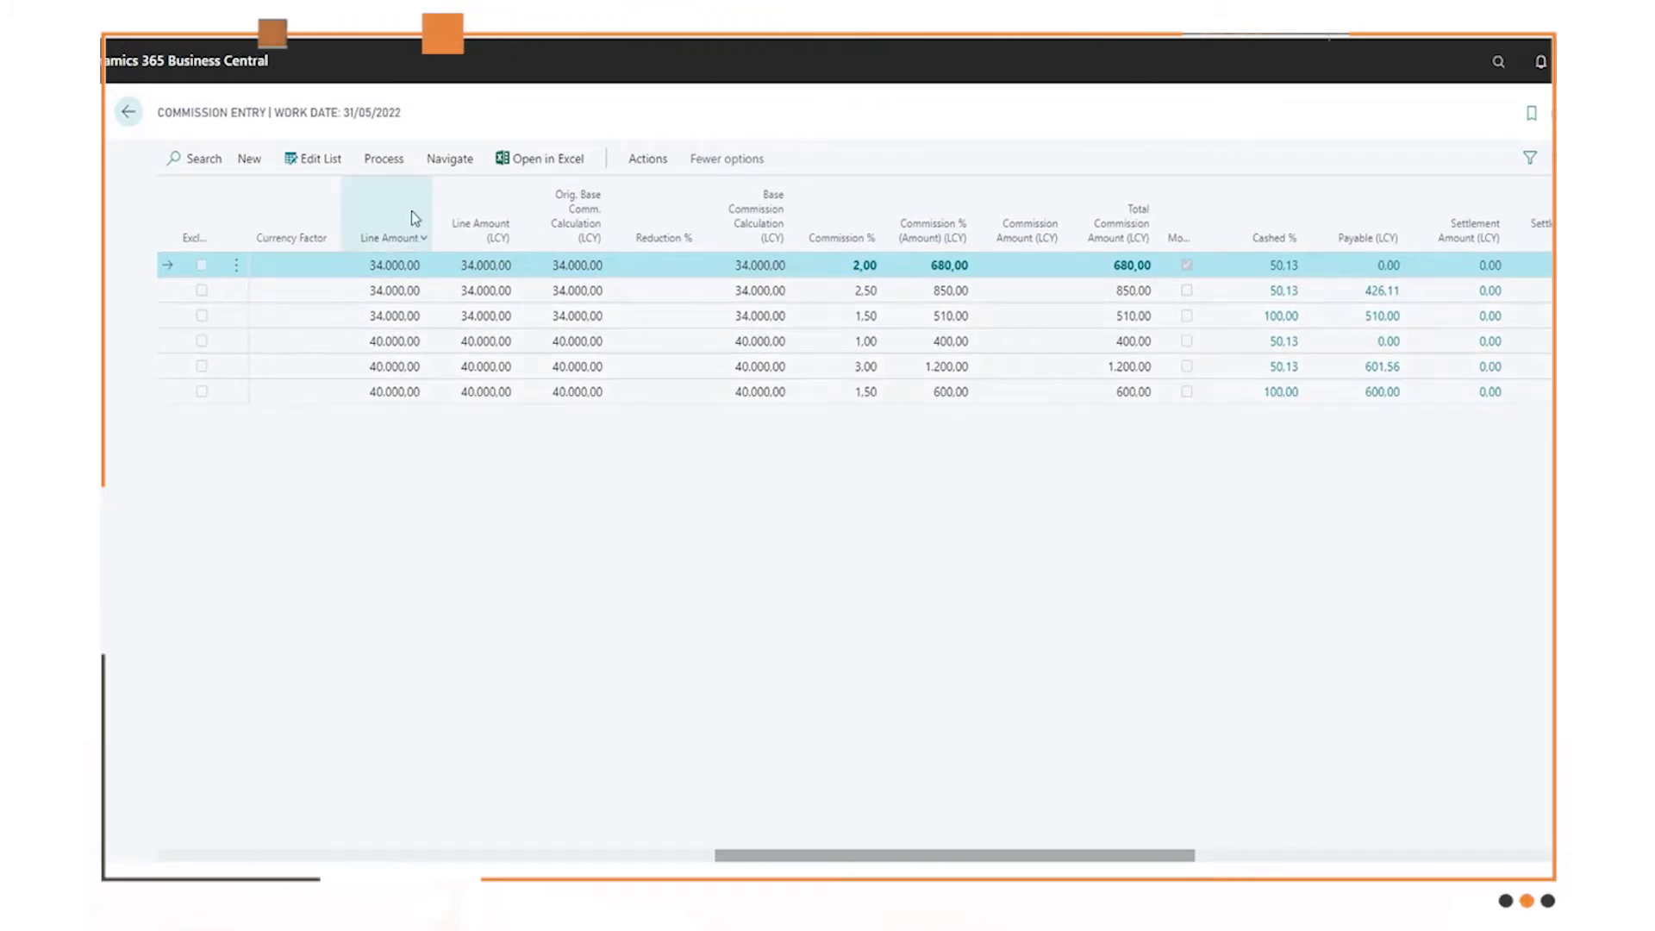
- Review the commission entry commands and open the occurrences of the first commission entry
left_click(388, 168)
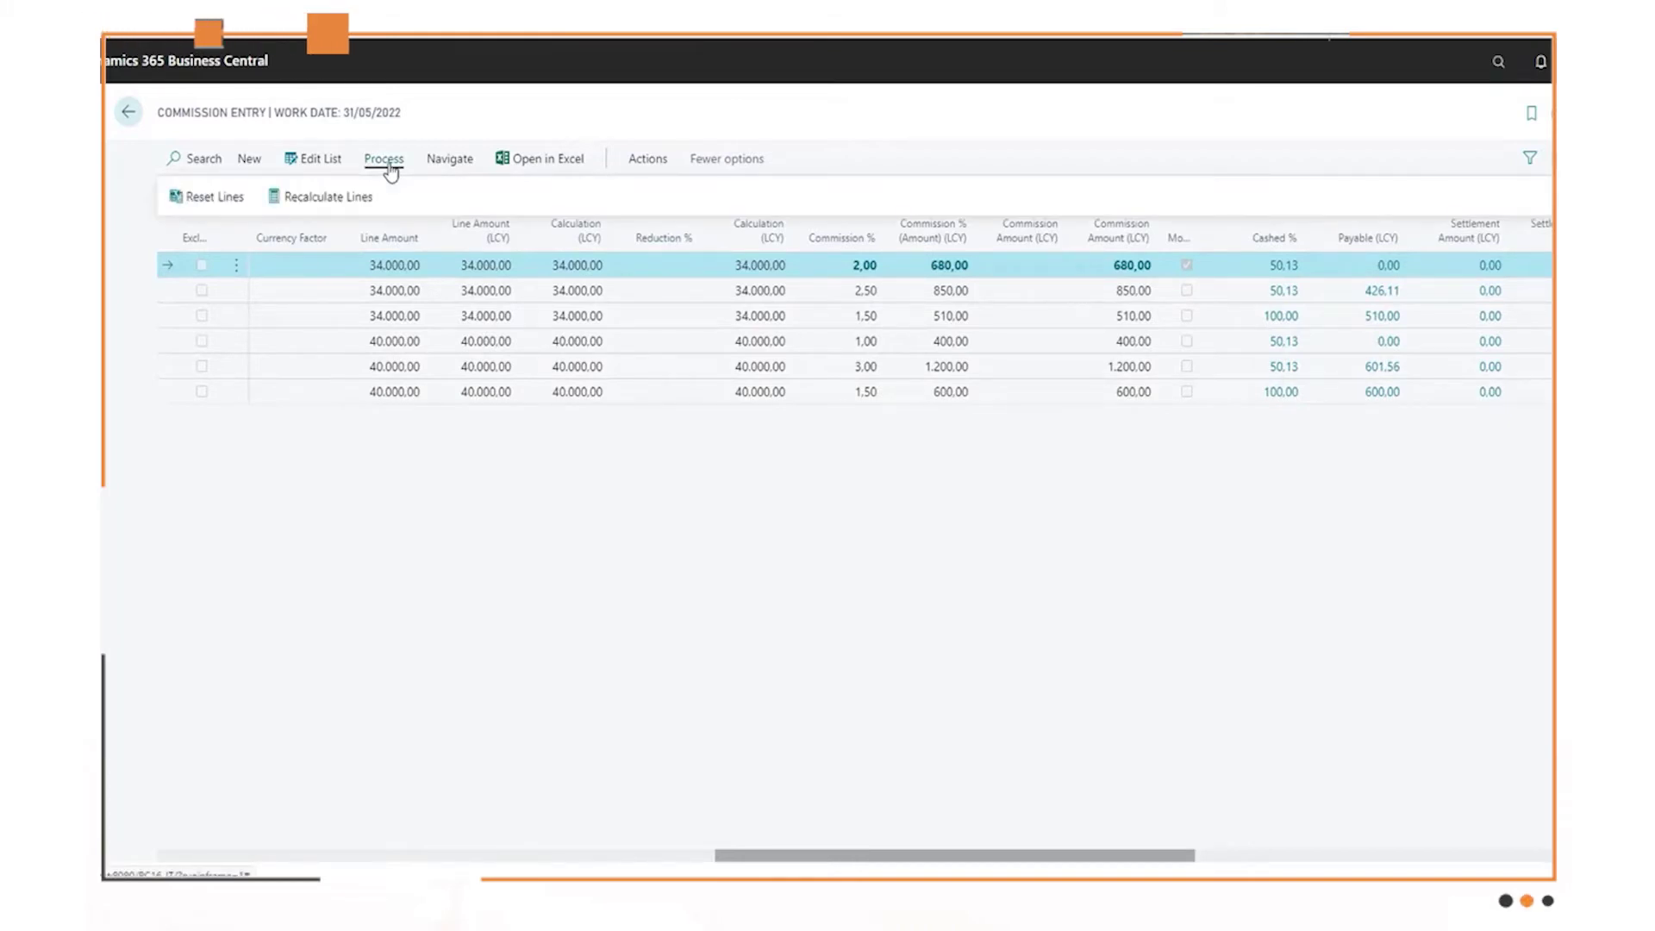
left_click(449, 162)
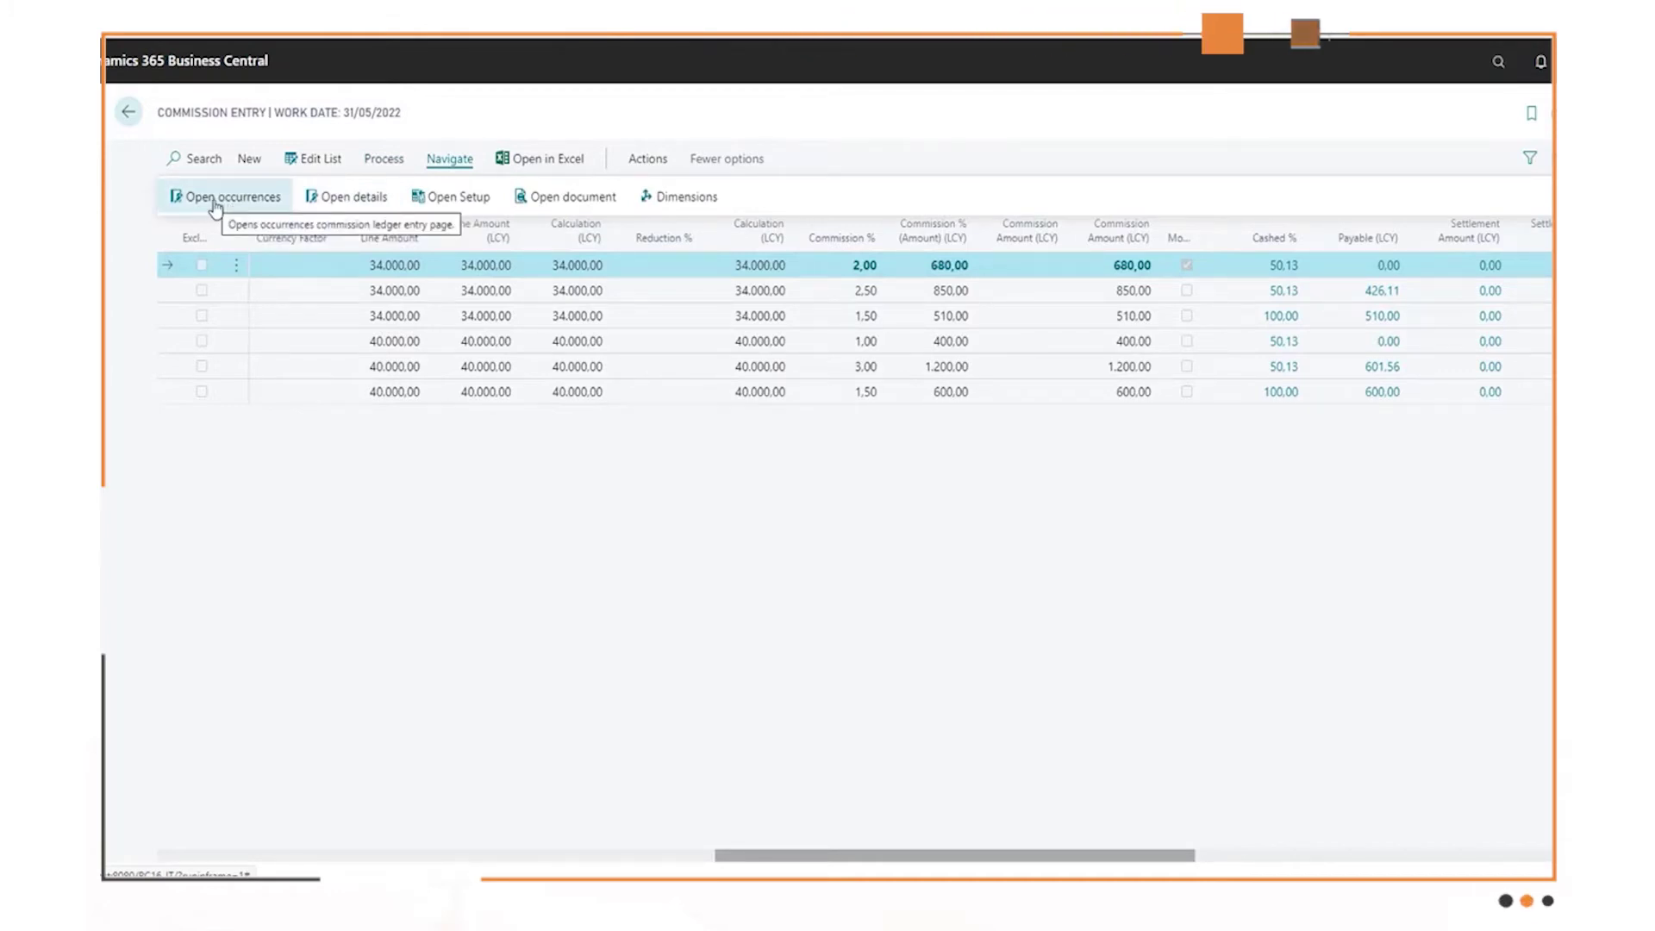
left_click(244, 200)
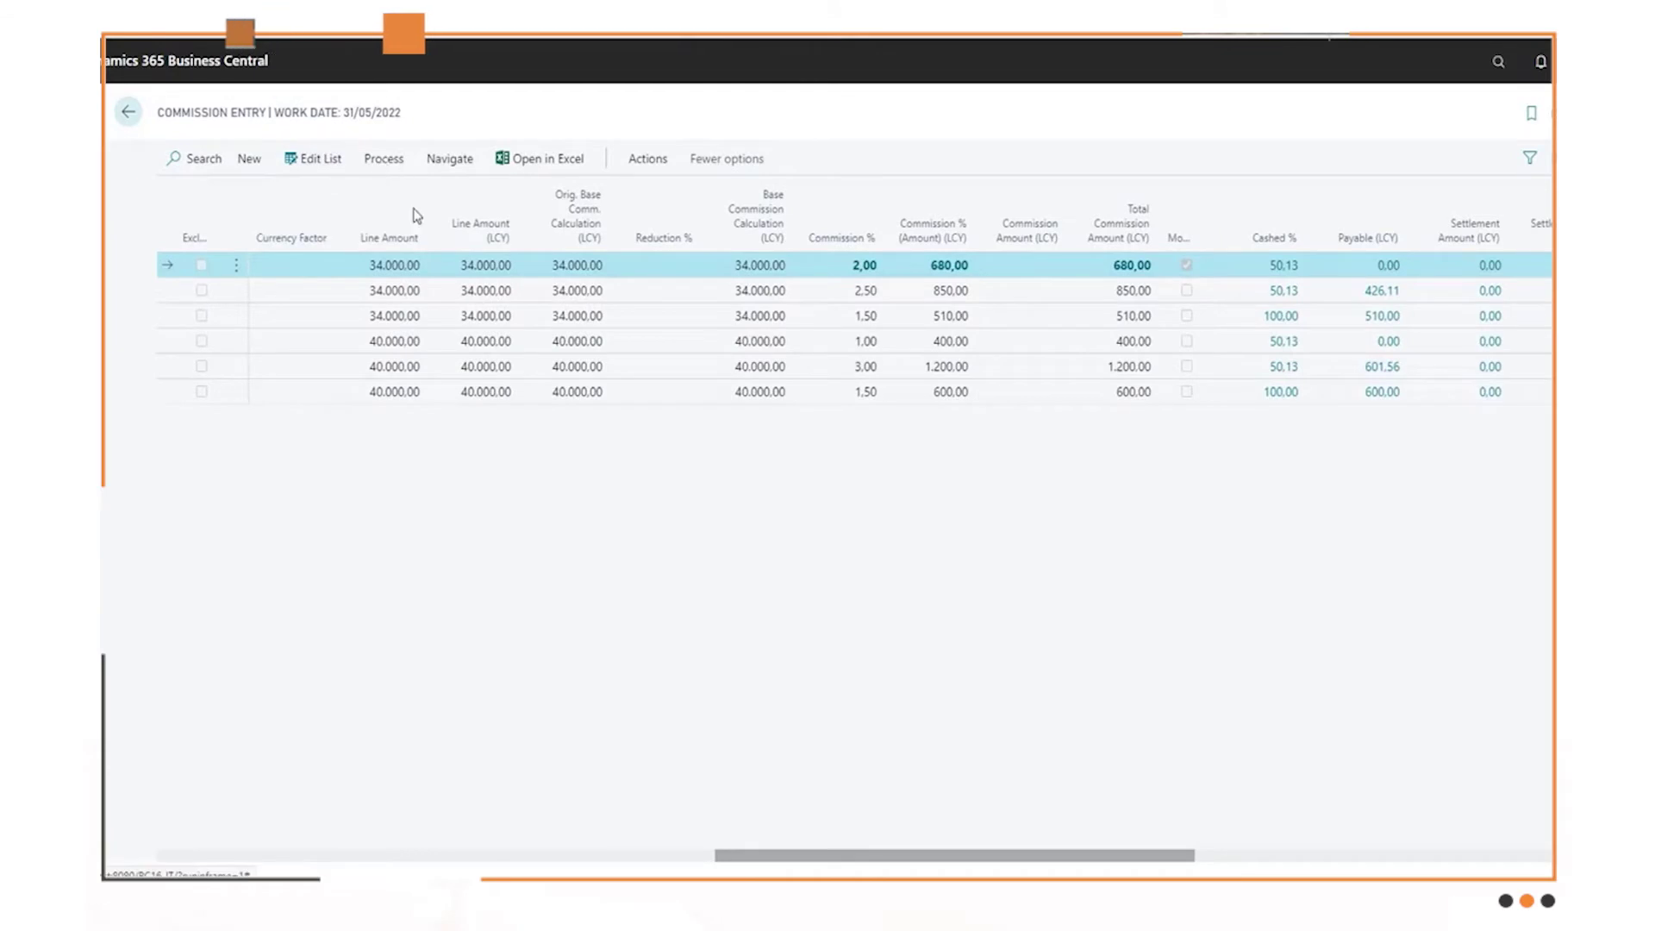
- Examine the detailed commission ledger entries of the second entry, the one with 2.50 commission percent, and return to the commission entries
left_click(1342, 296)
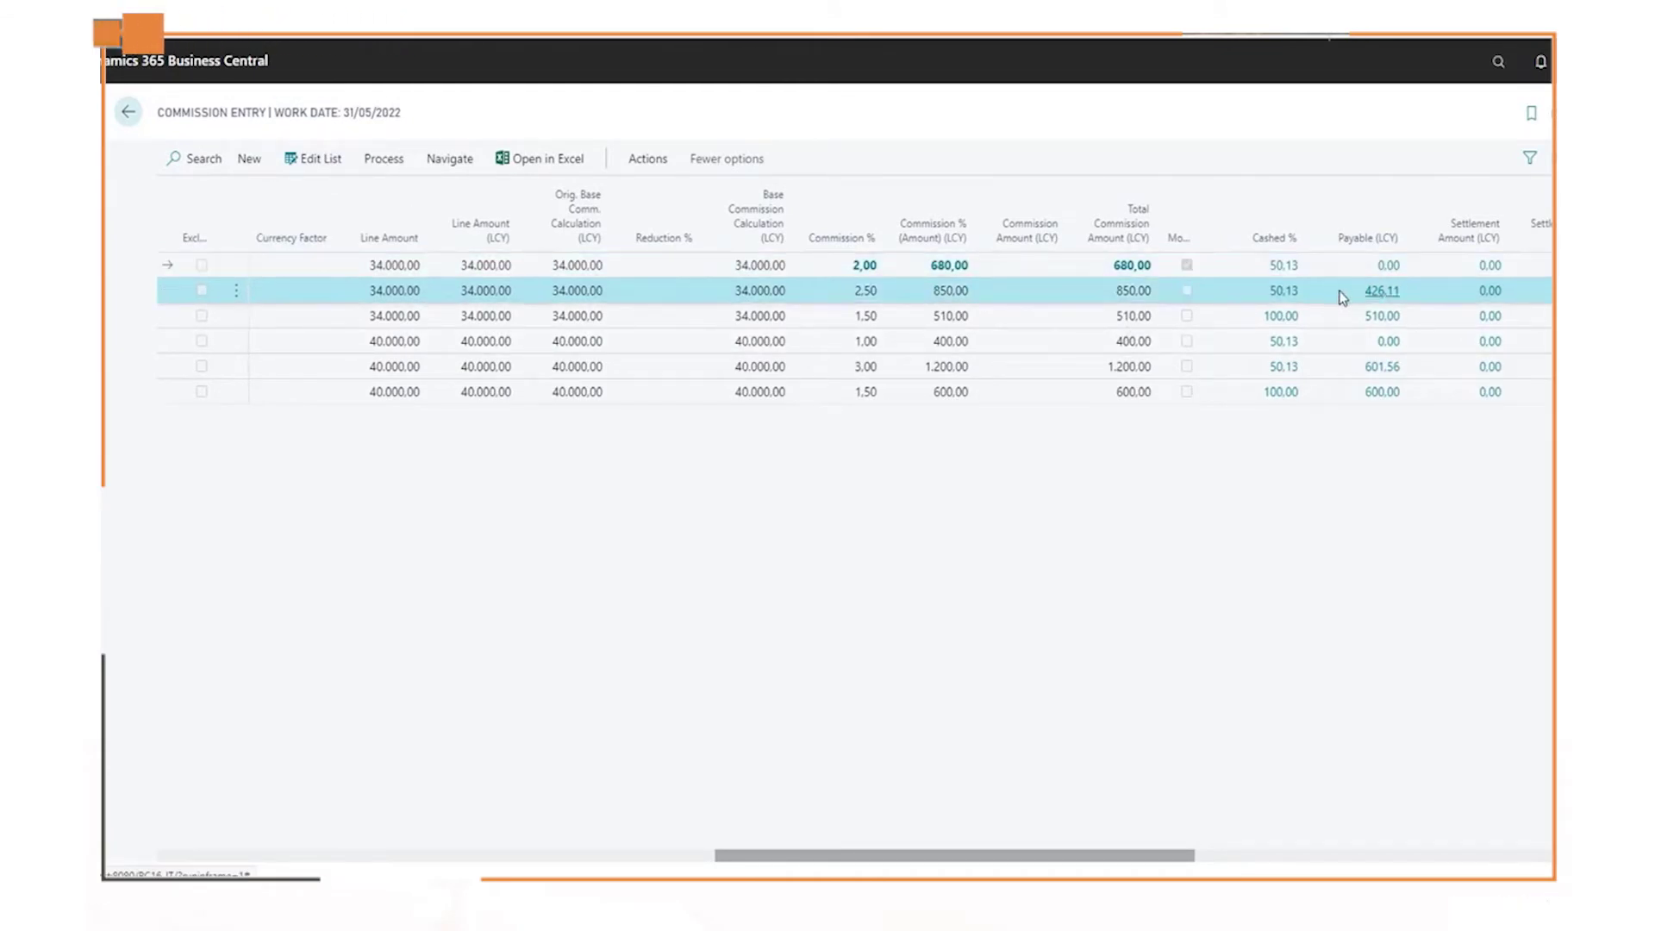
left_click(450, 158)
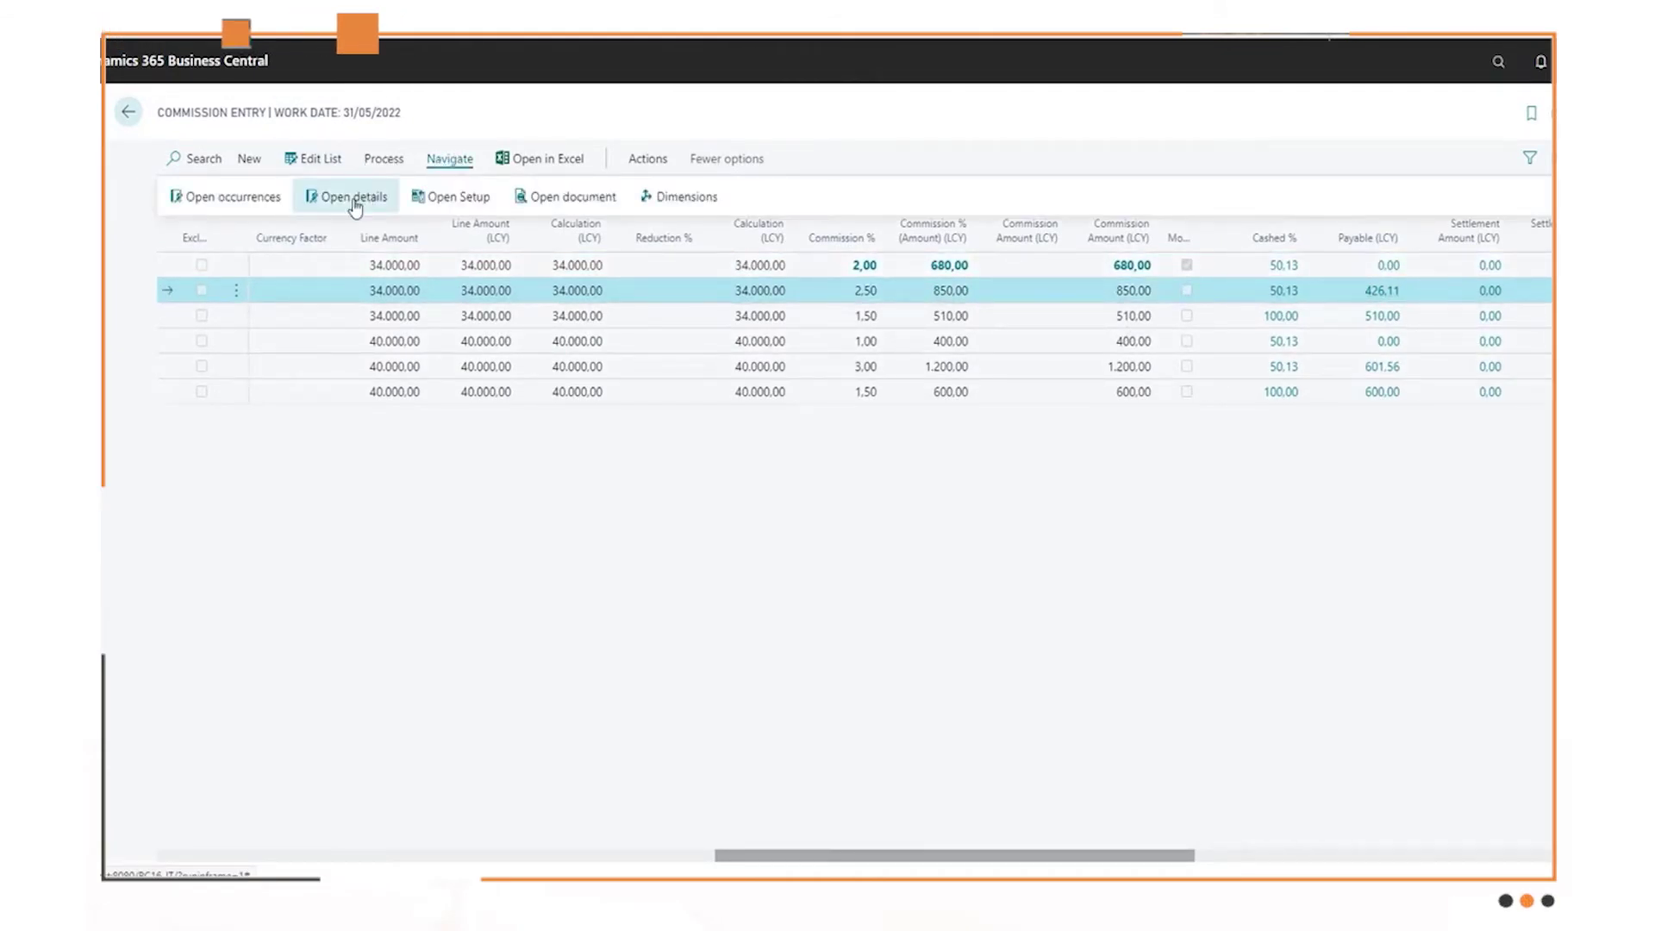
left_click(353, 204)
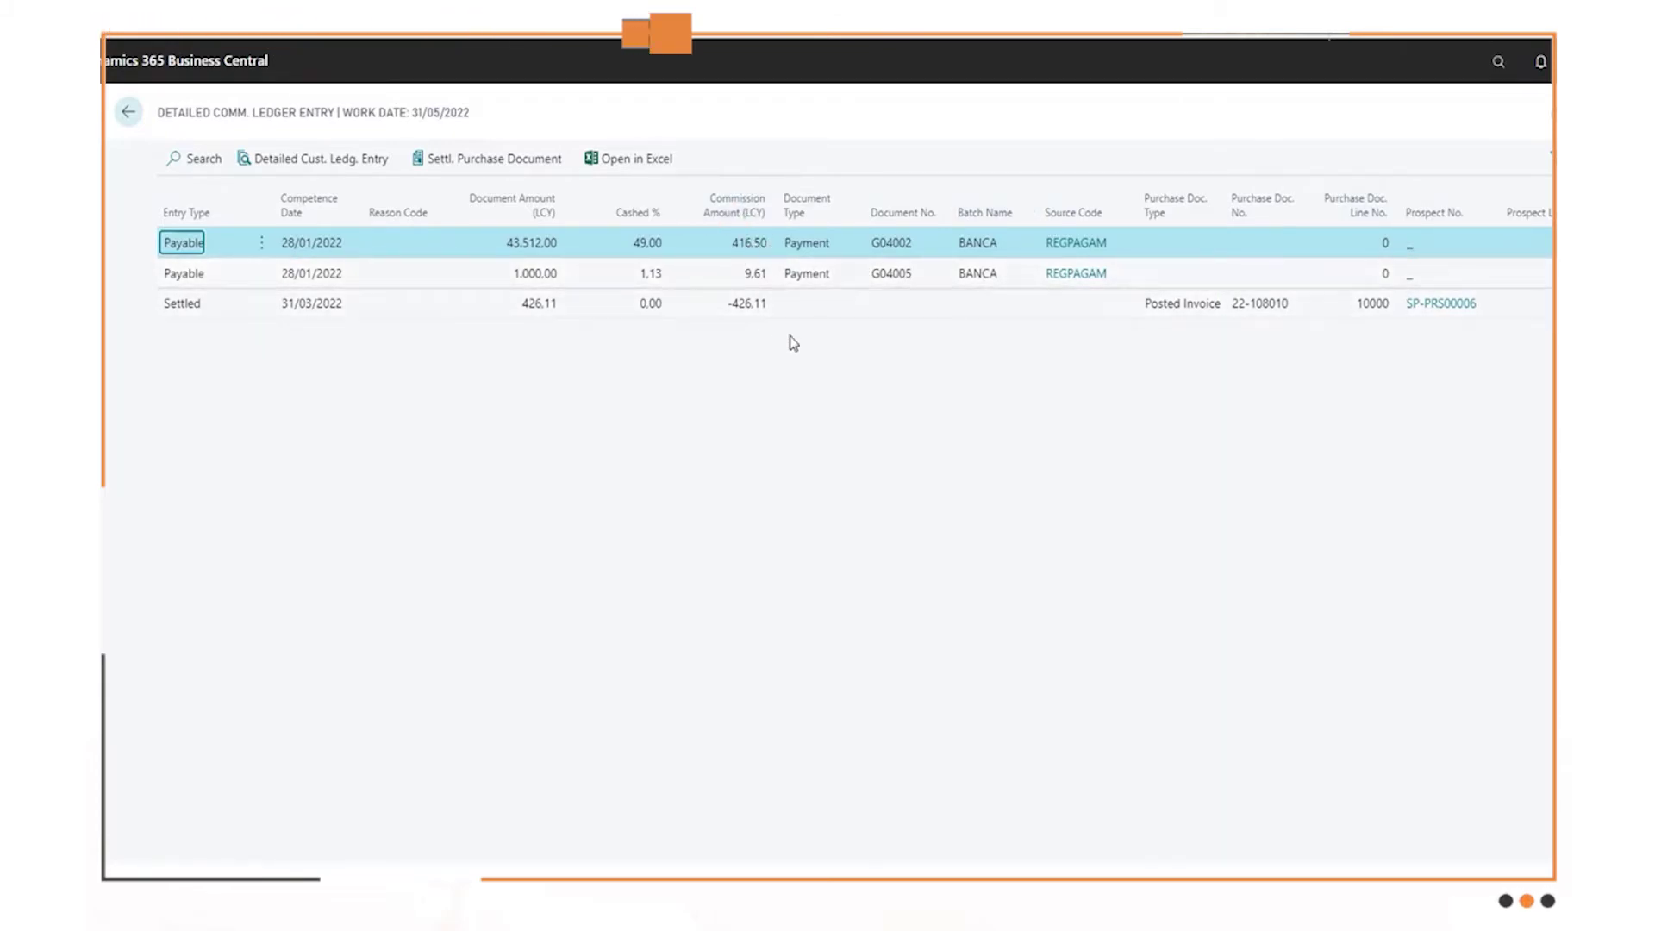
key("Escape")
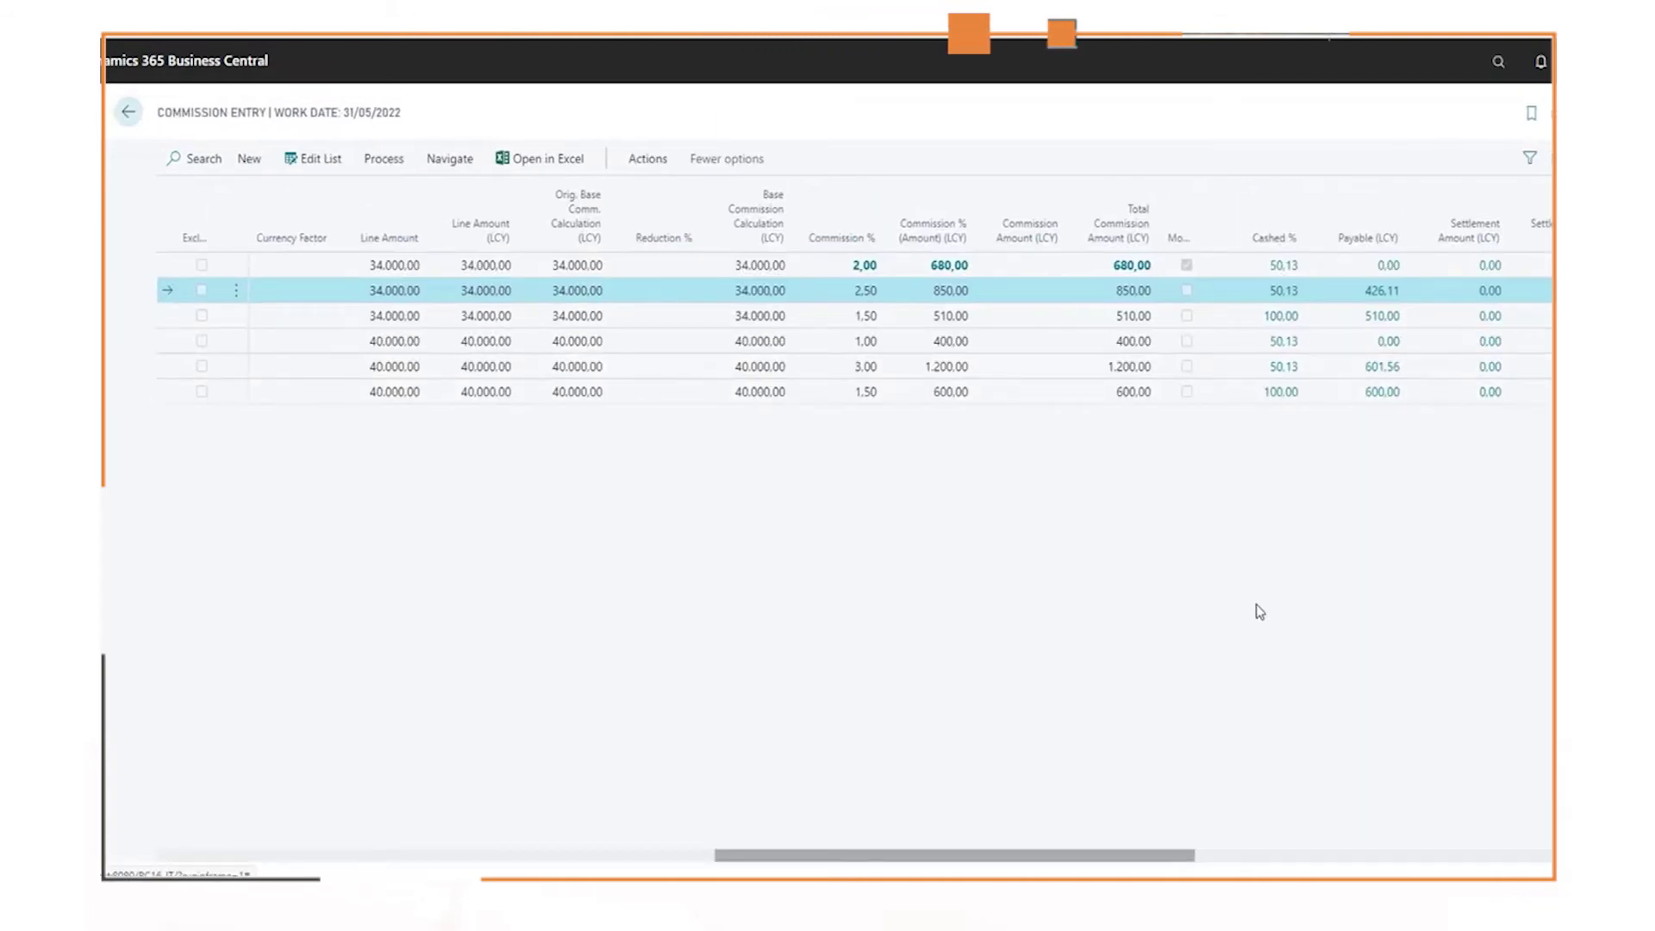
- Leave the commission entries and the customer card, and search for "cms j" to open the Commission Payable Jnl. Lines page
key("Escape")
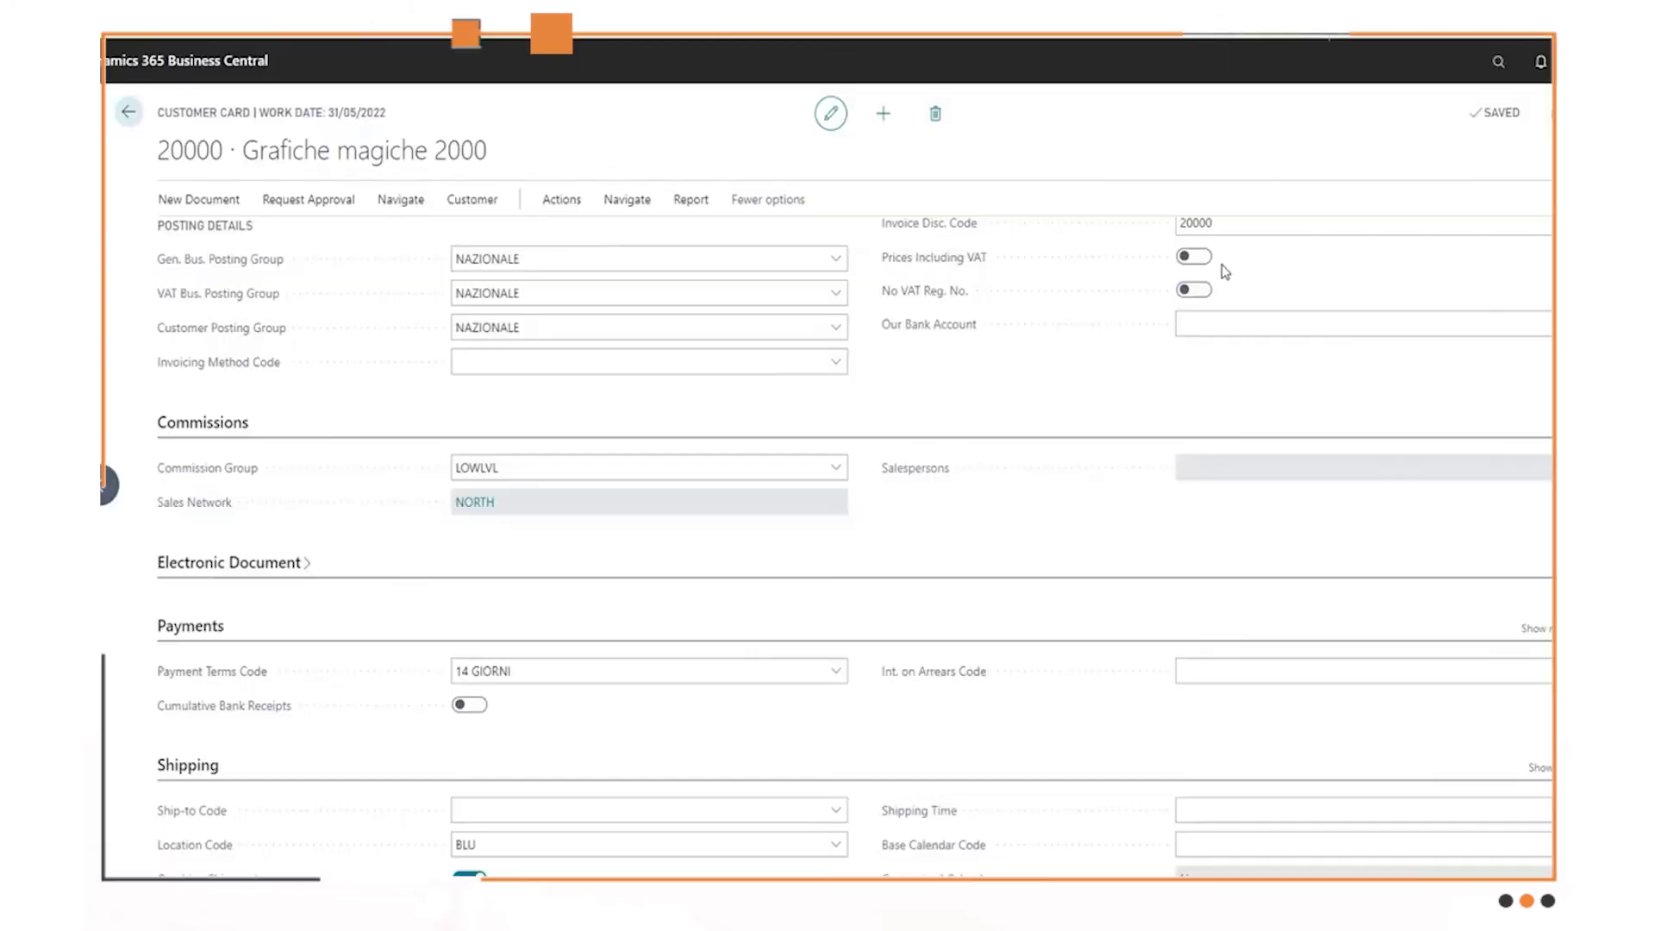
key("Escape")
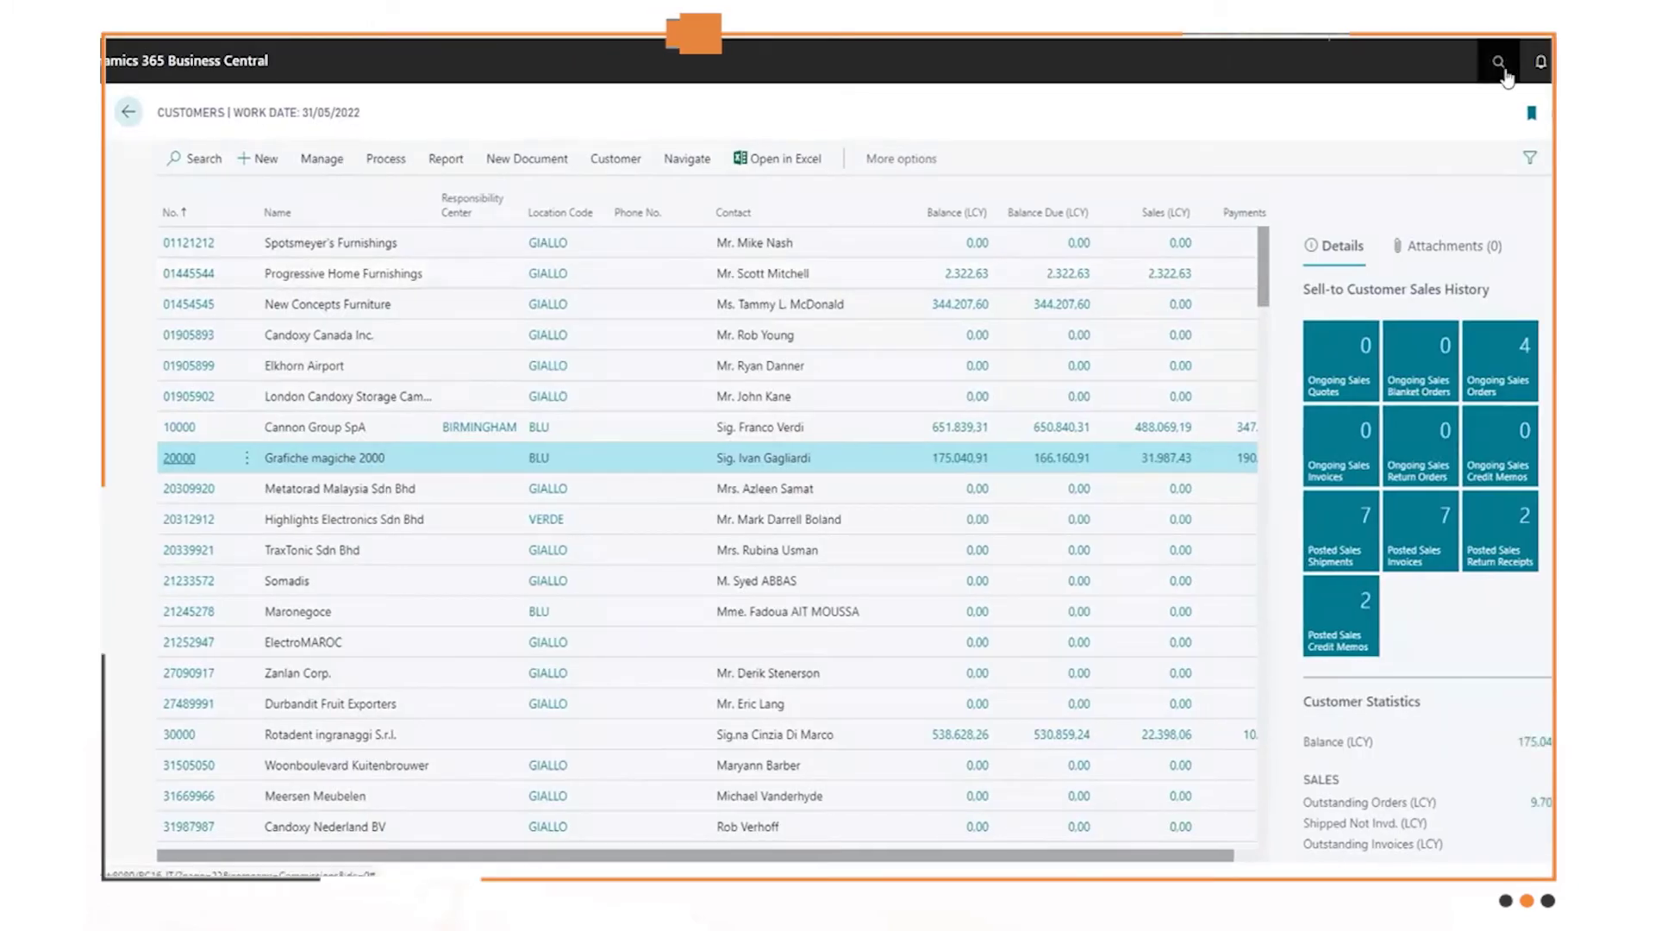
left_click(1498, 66)
type("cms")
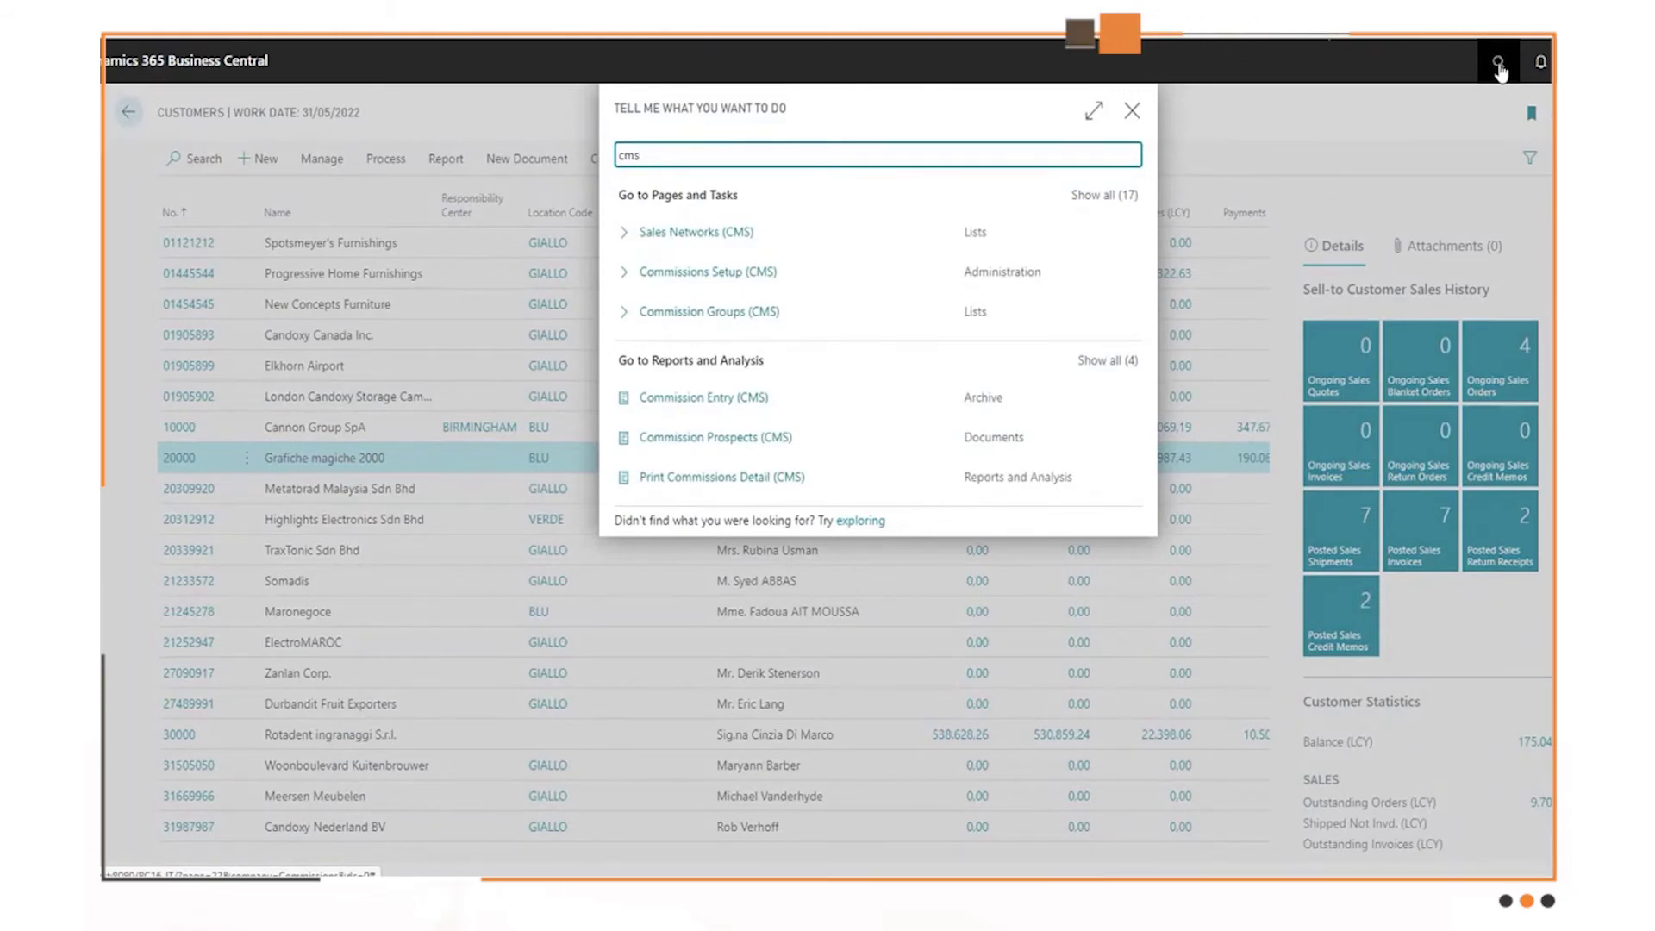
type("j")
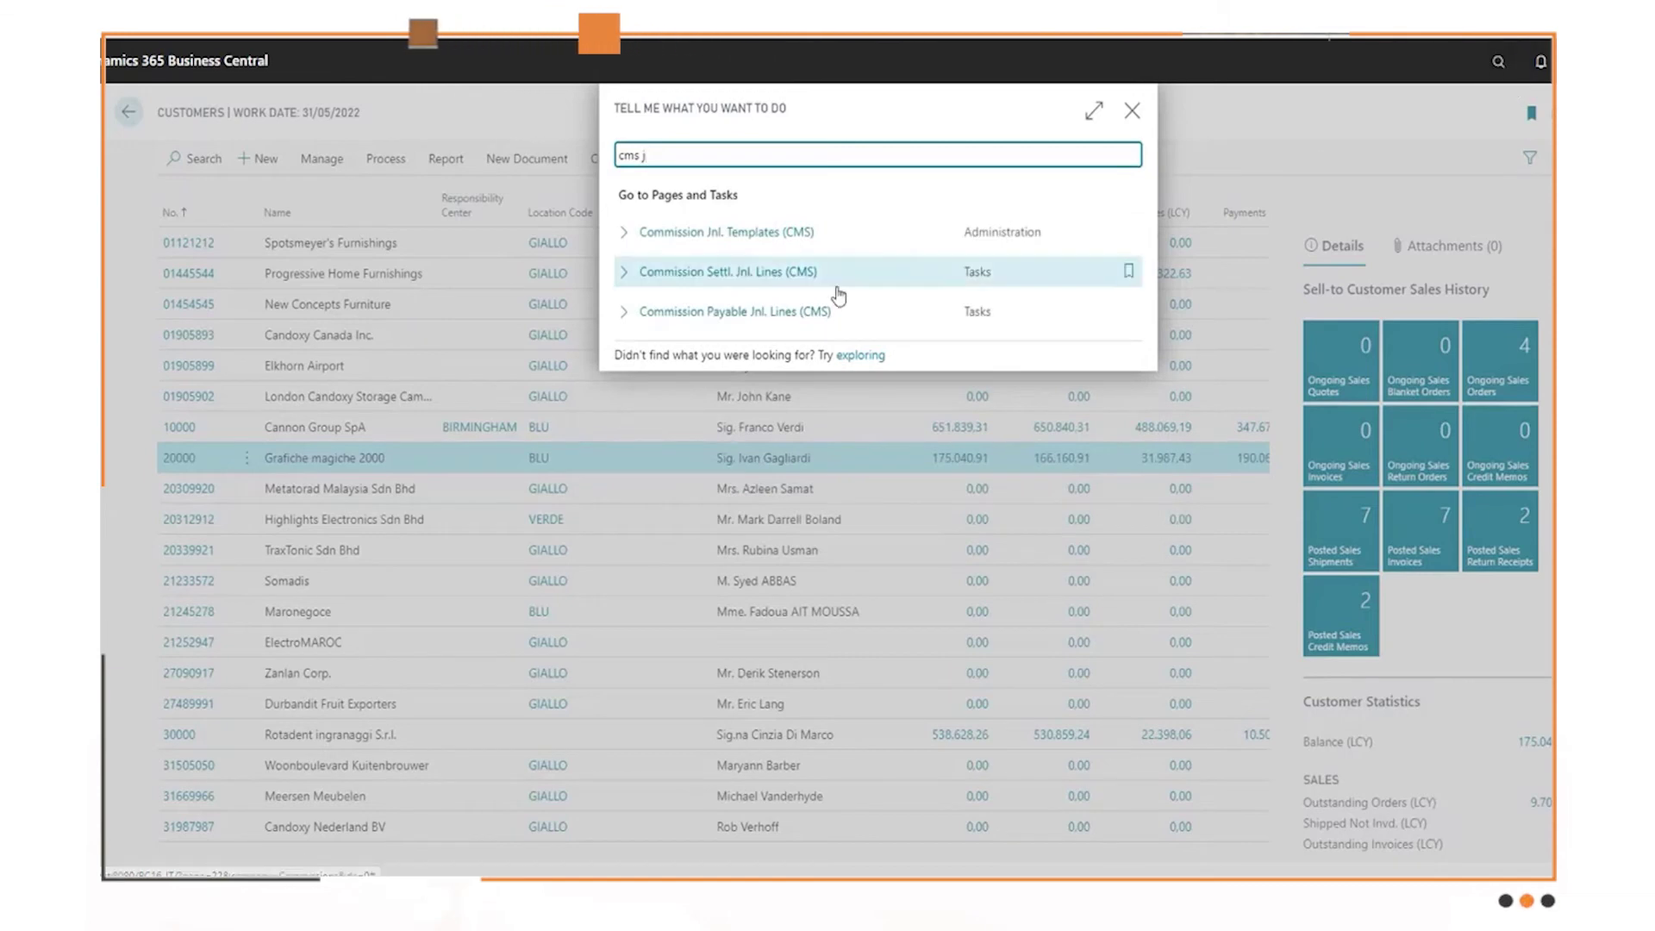
left_click(777, 323)
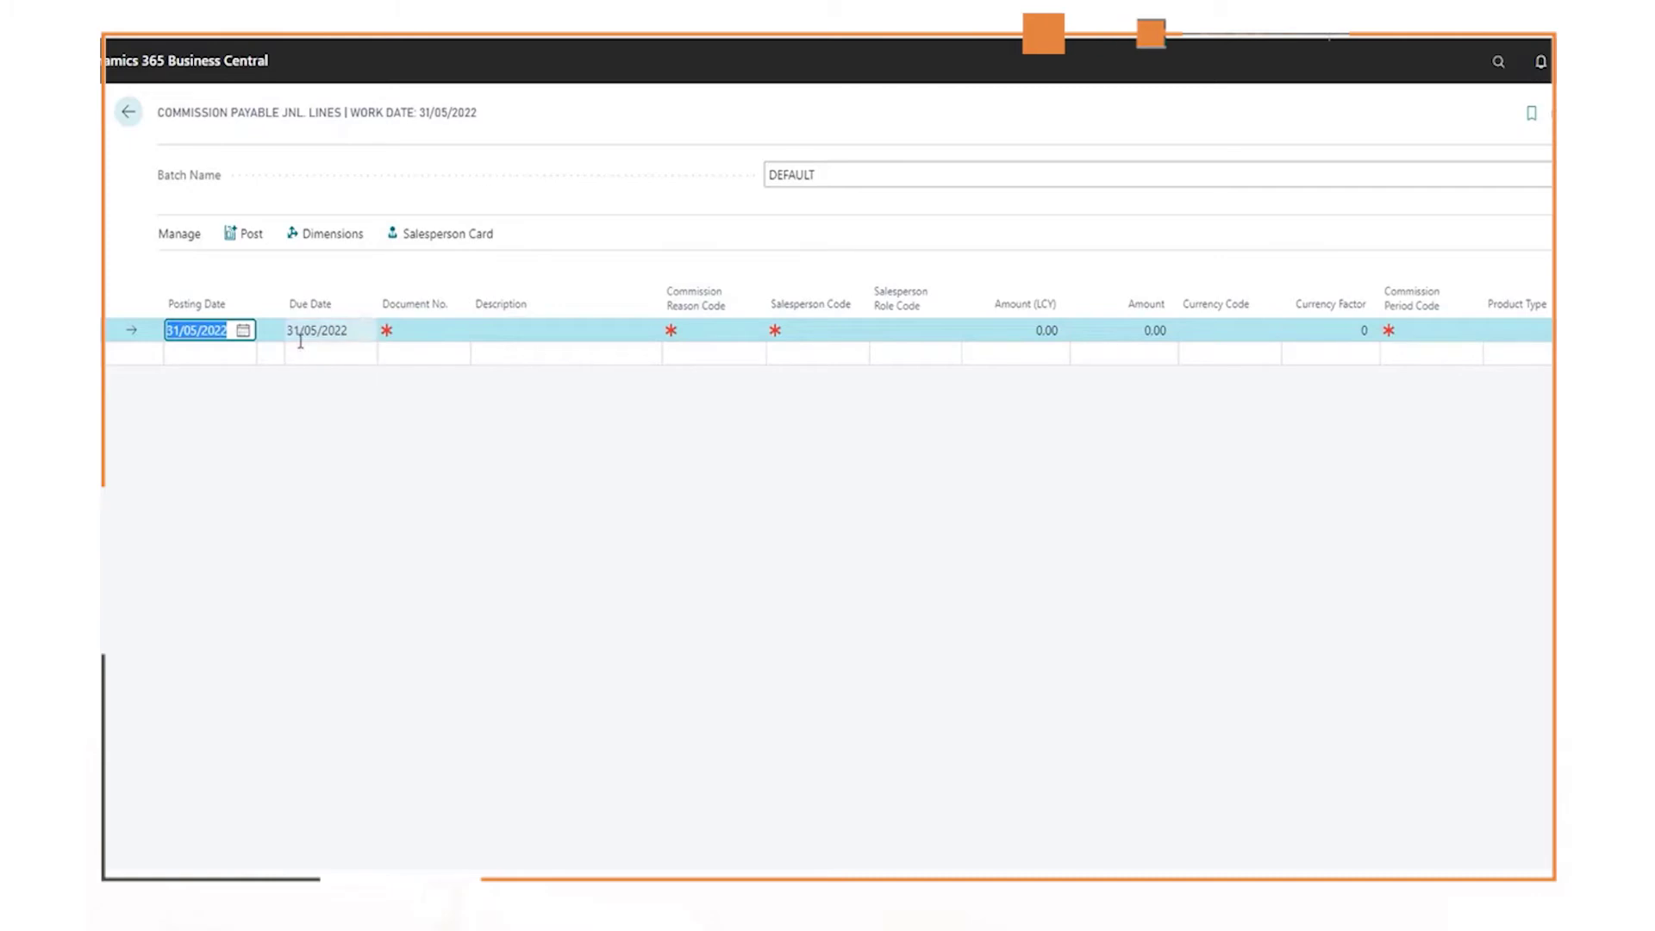
- Enter document number TEST001 on the first commission payable journal line and choose MANUAL as its commission reason code
left_click(436, 333)
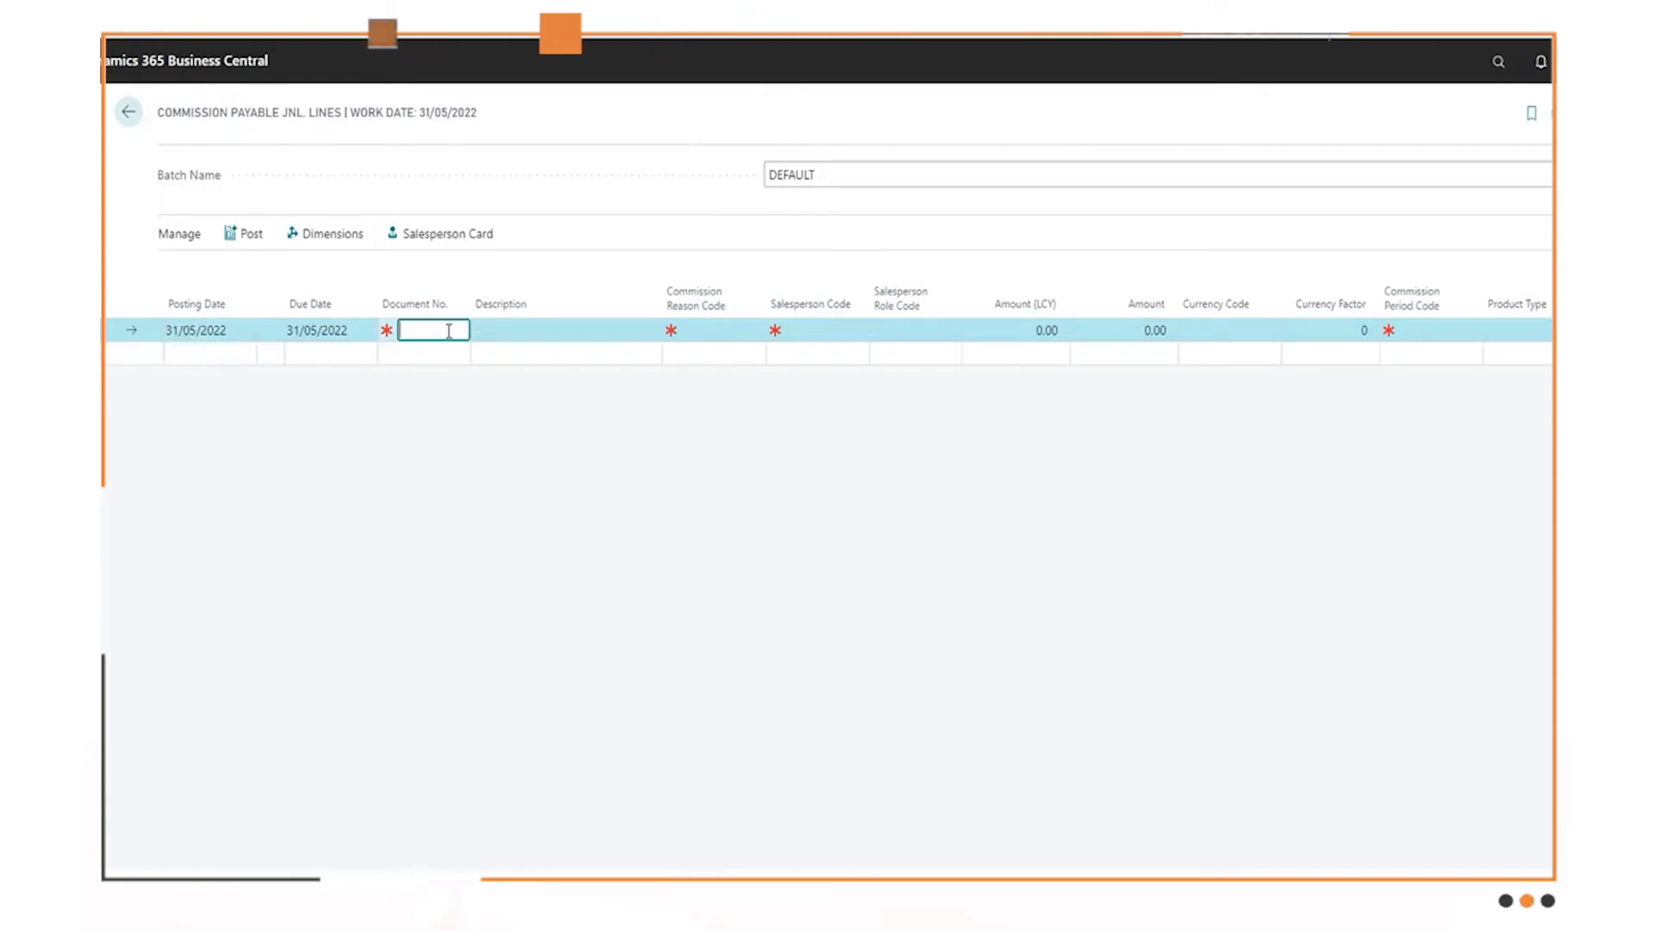
type("TEST001")
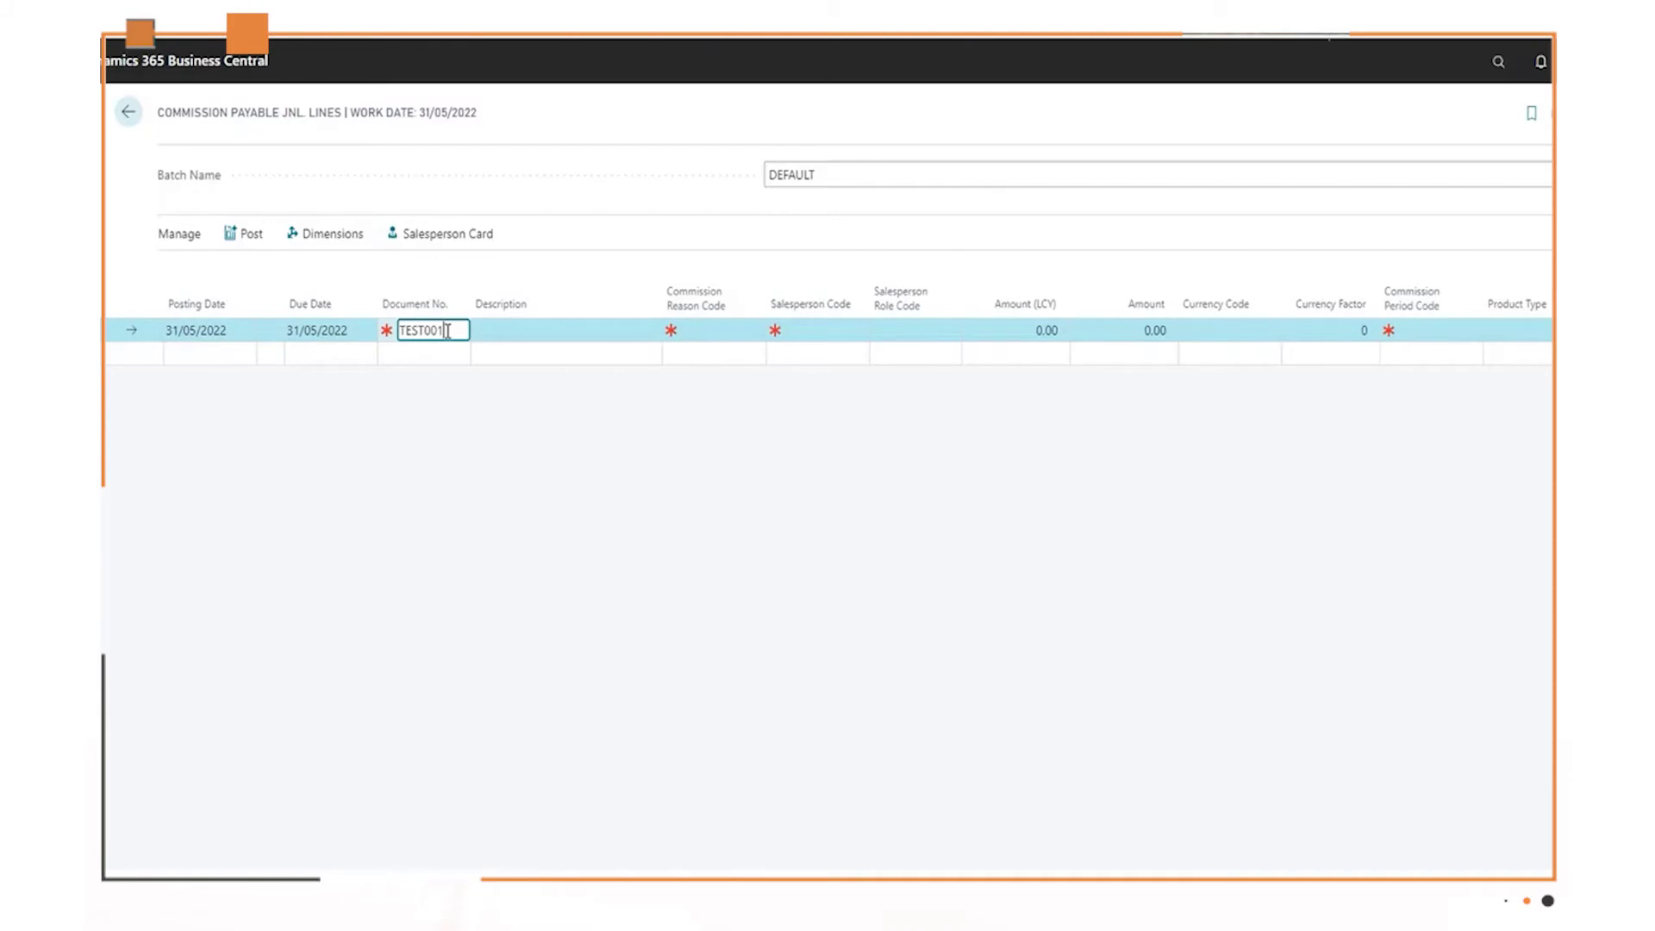
key("Tab")
key("Tab")
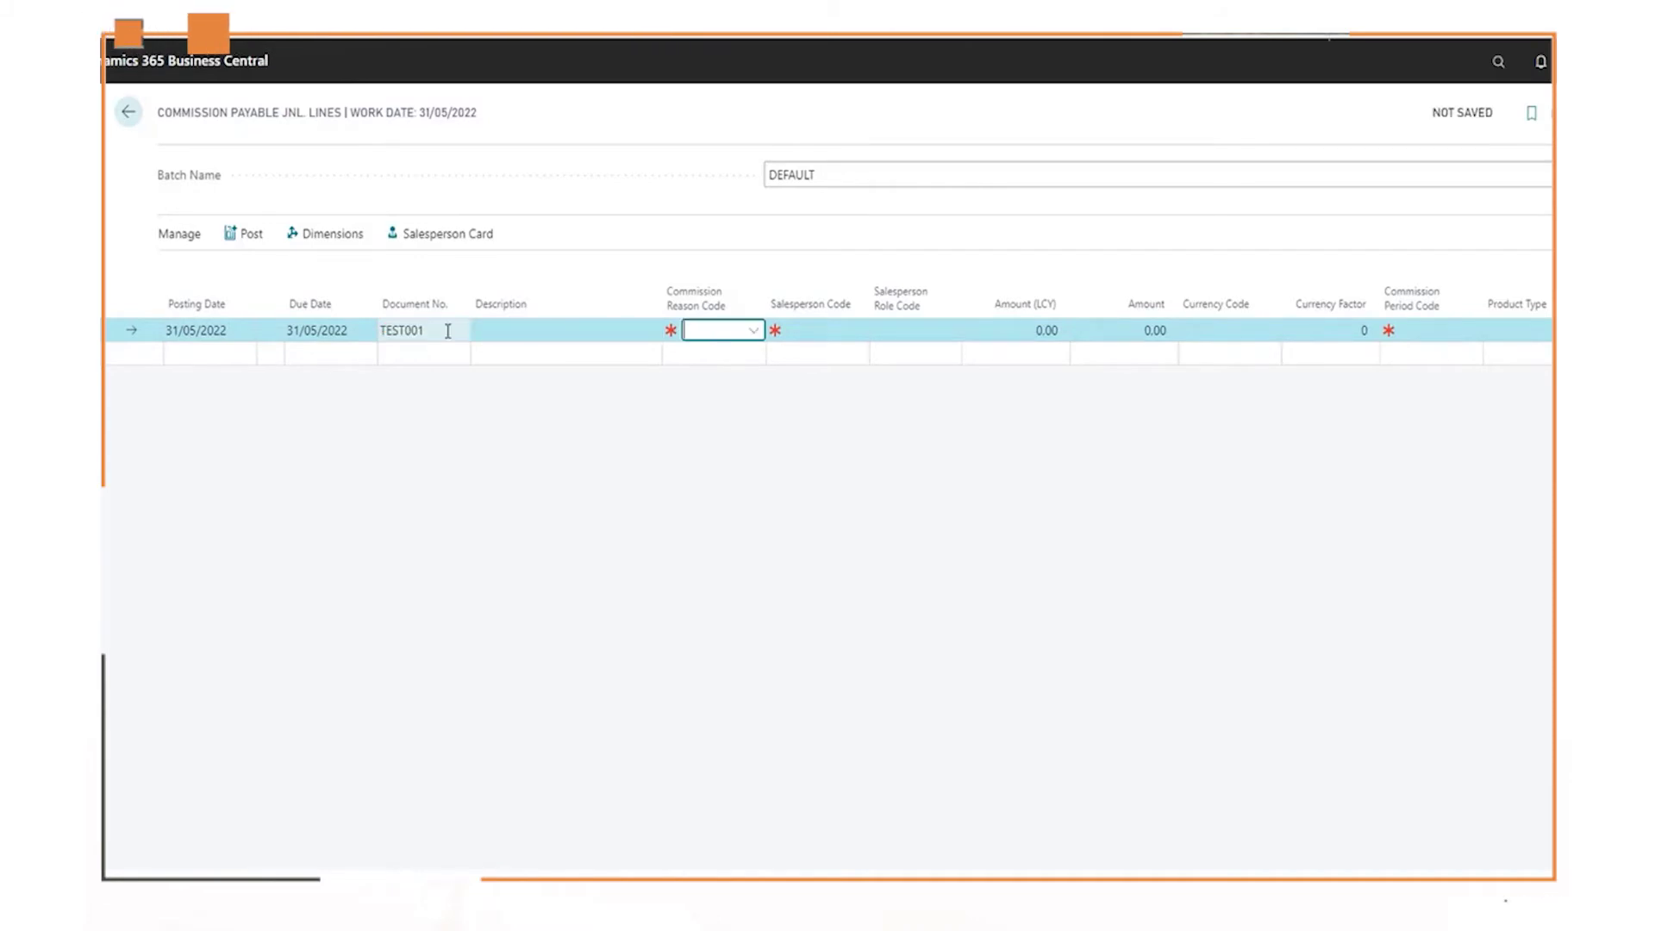
left_click(755, 331)
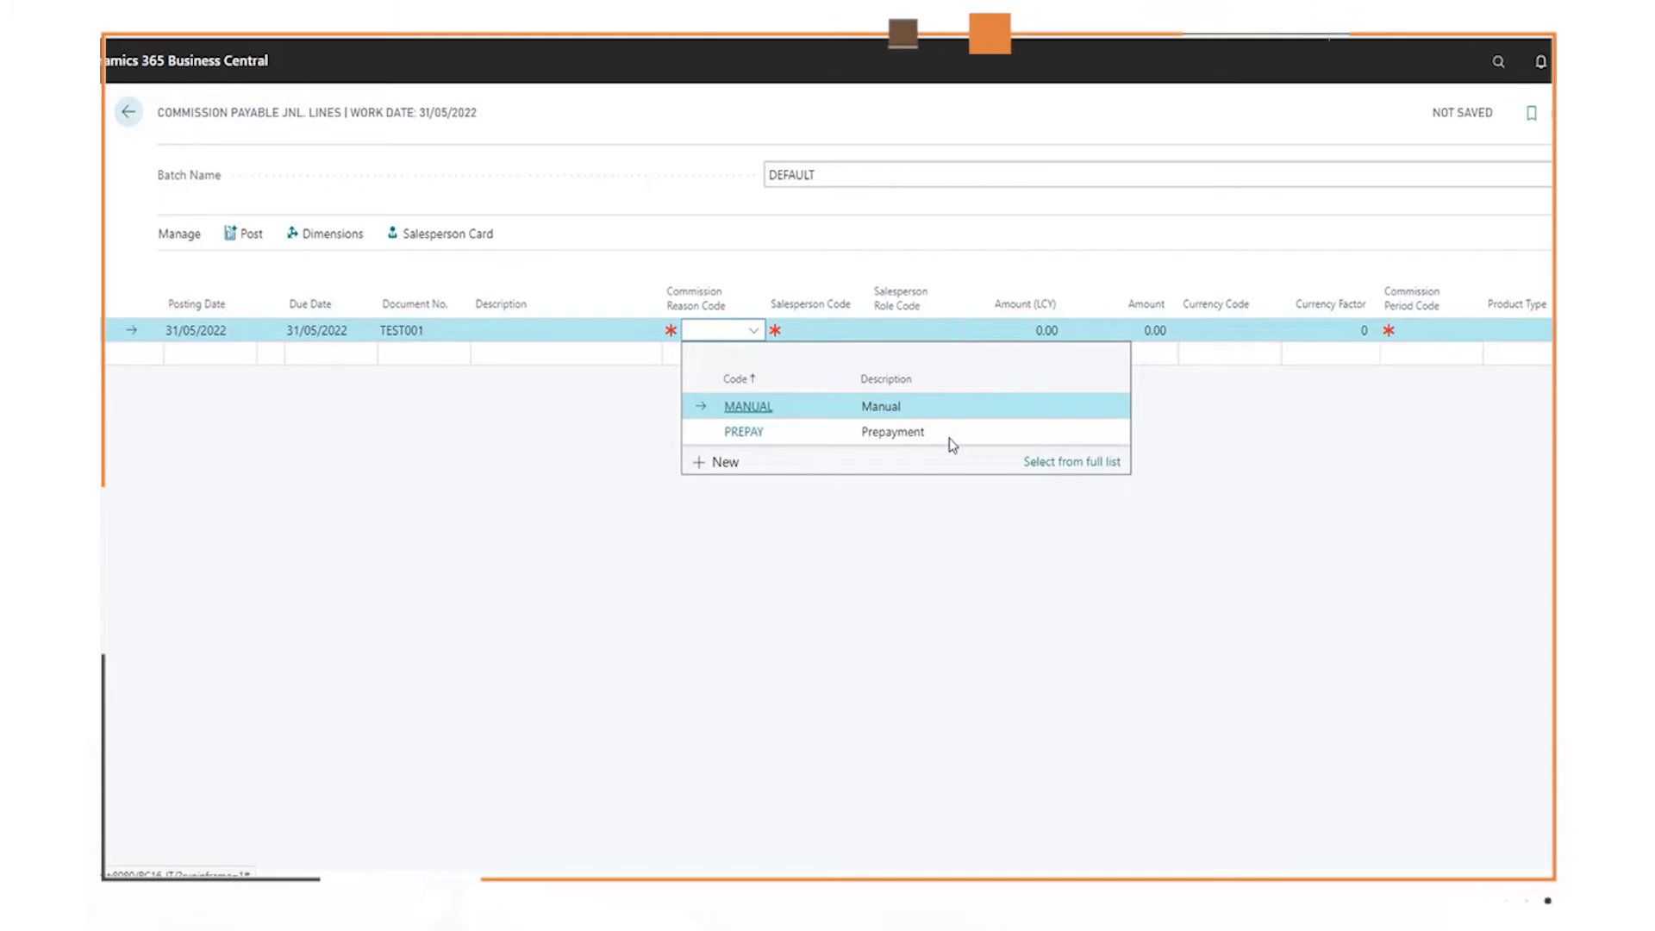
left_click(833, 415)
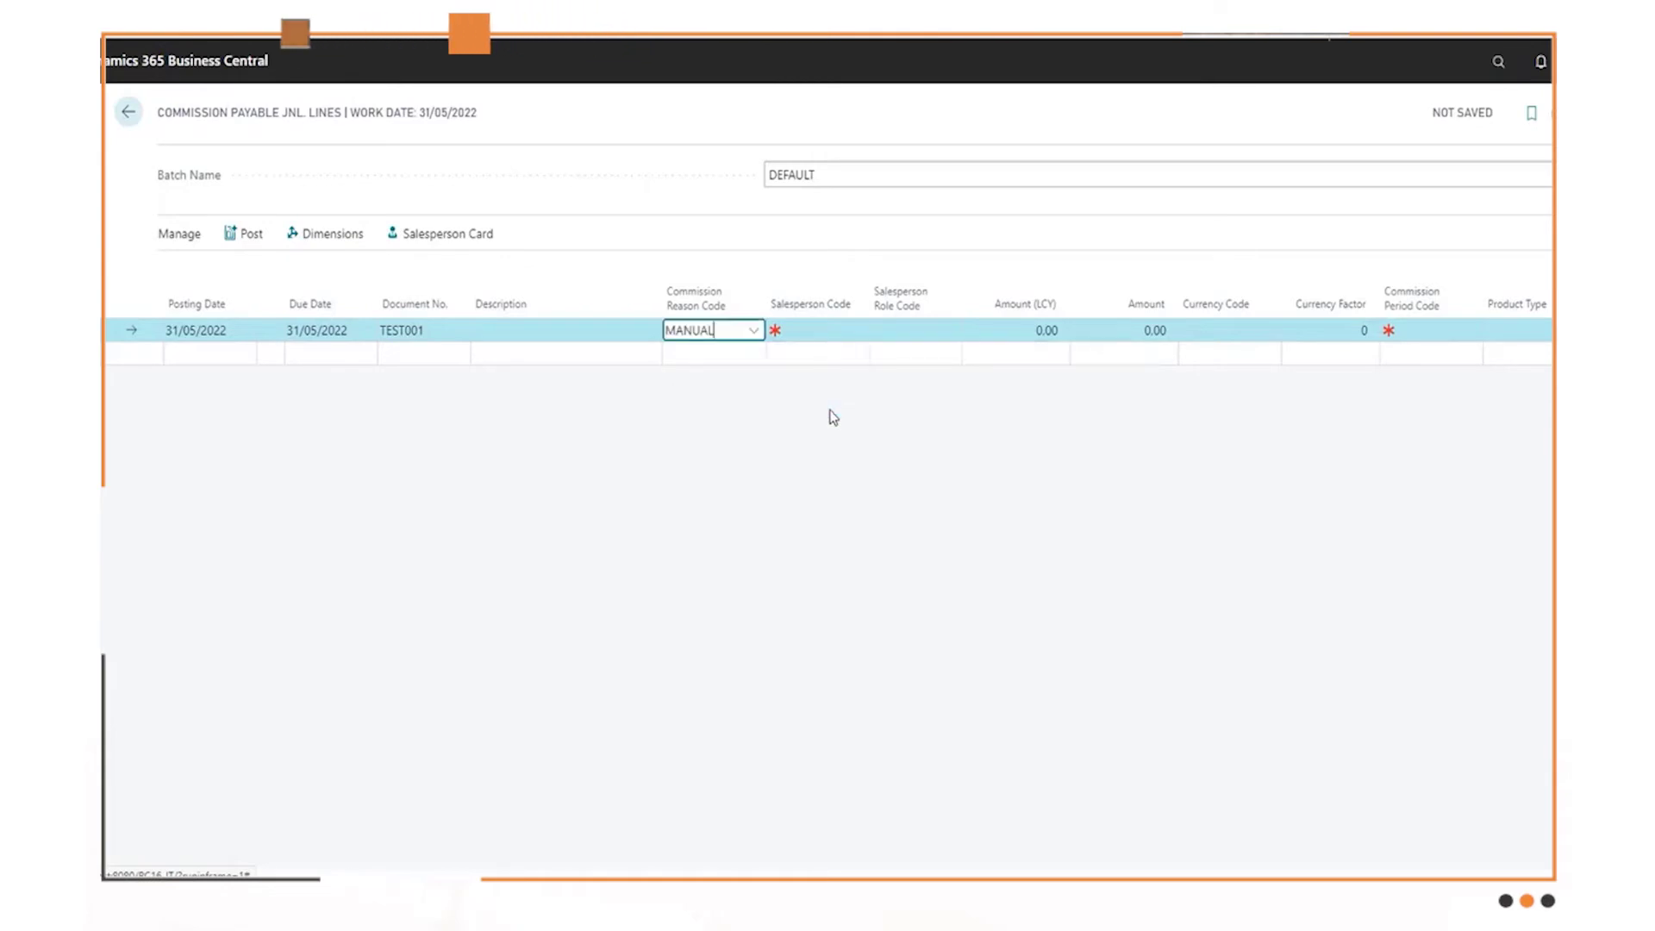
- Complete the TEST001 line with salesperson code FC, an LCY amount of 200 and commission period 2022Q2
left_click(859, 336)
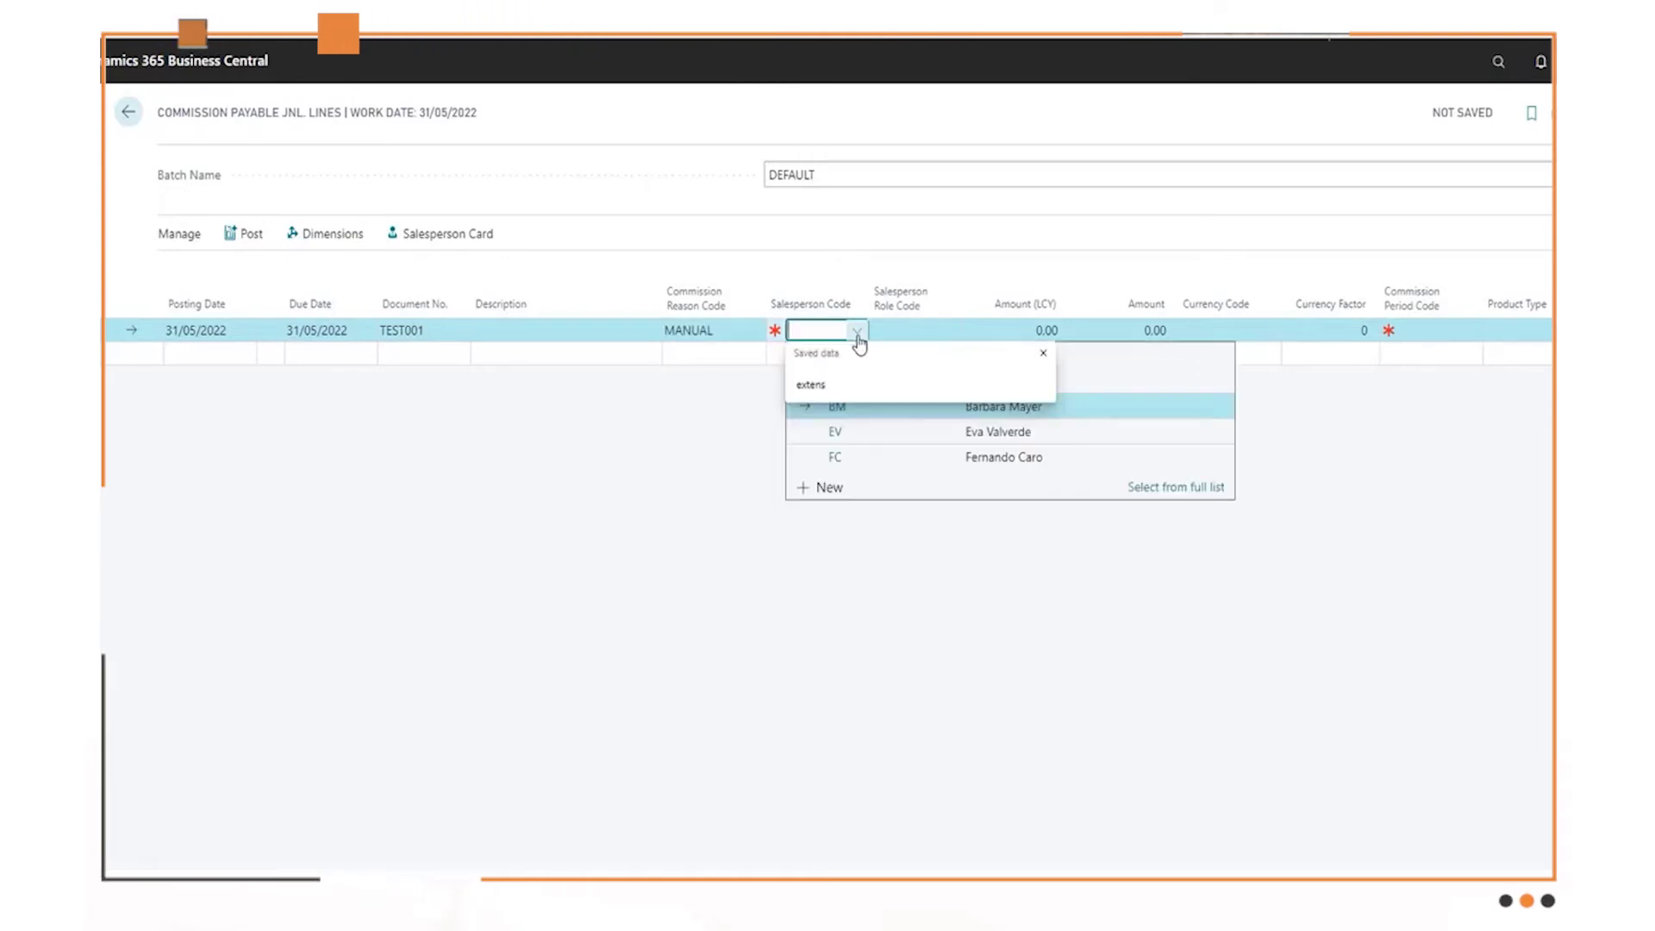
left_click(884, 457)
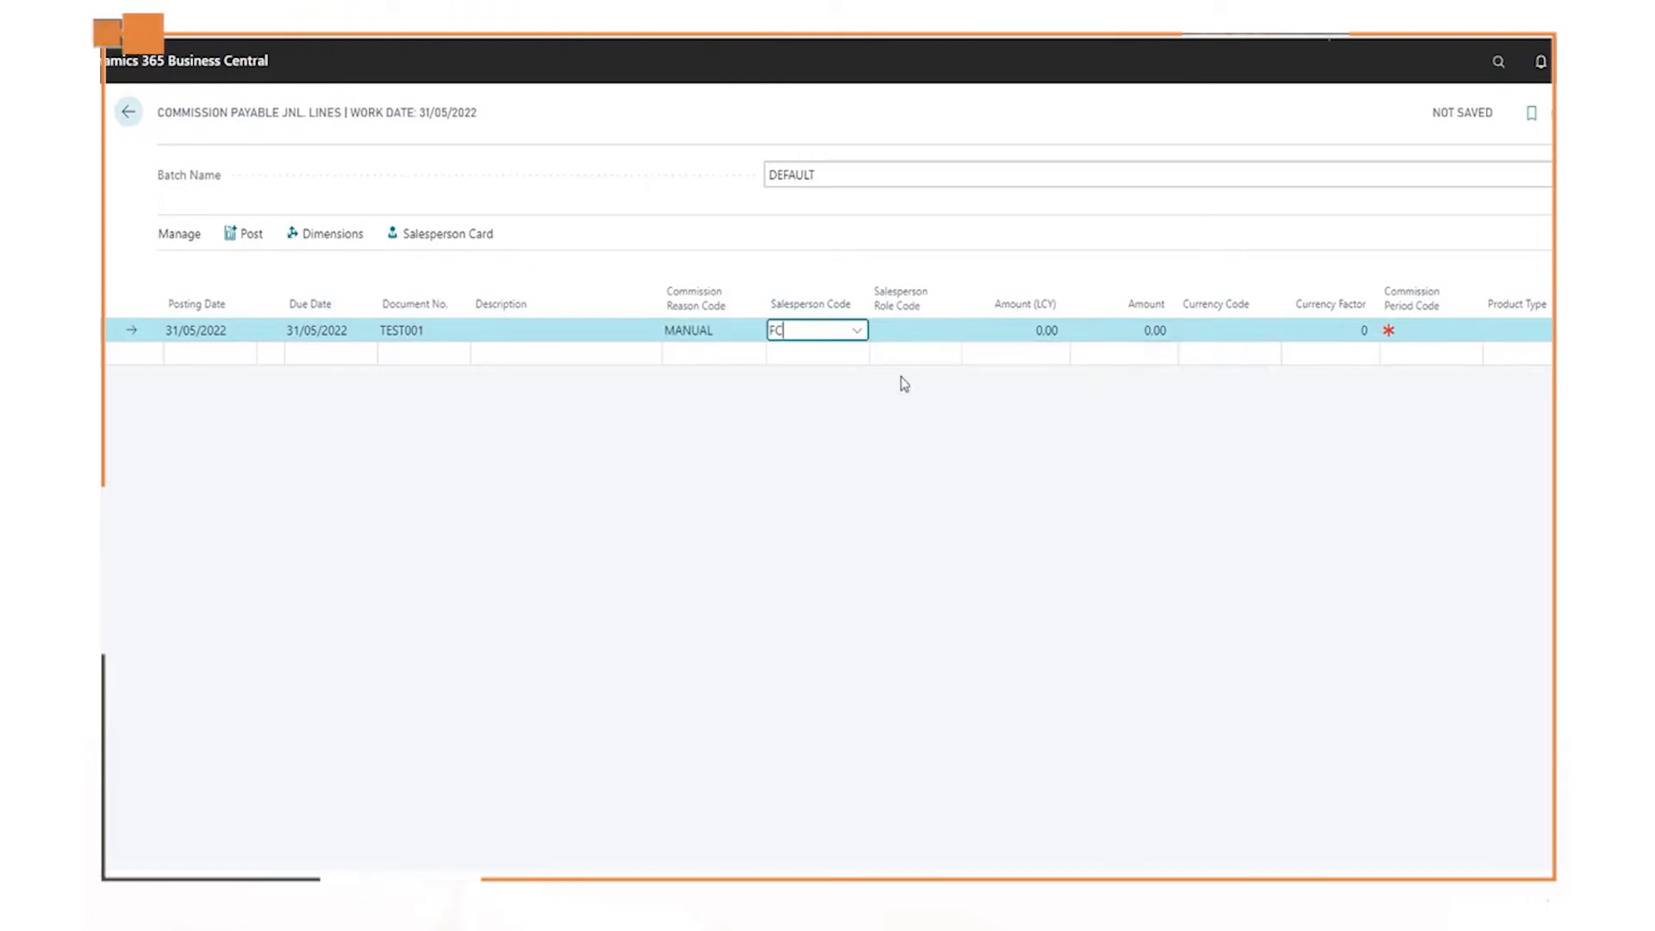
left_click(909, 328)
key("Tab")
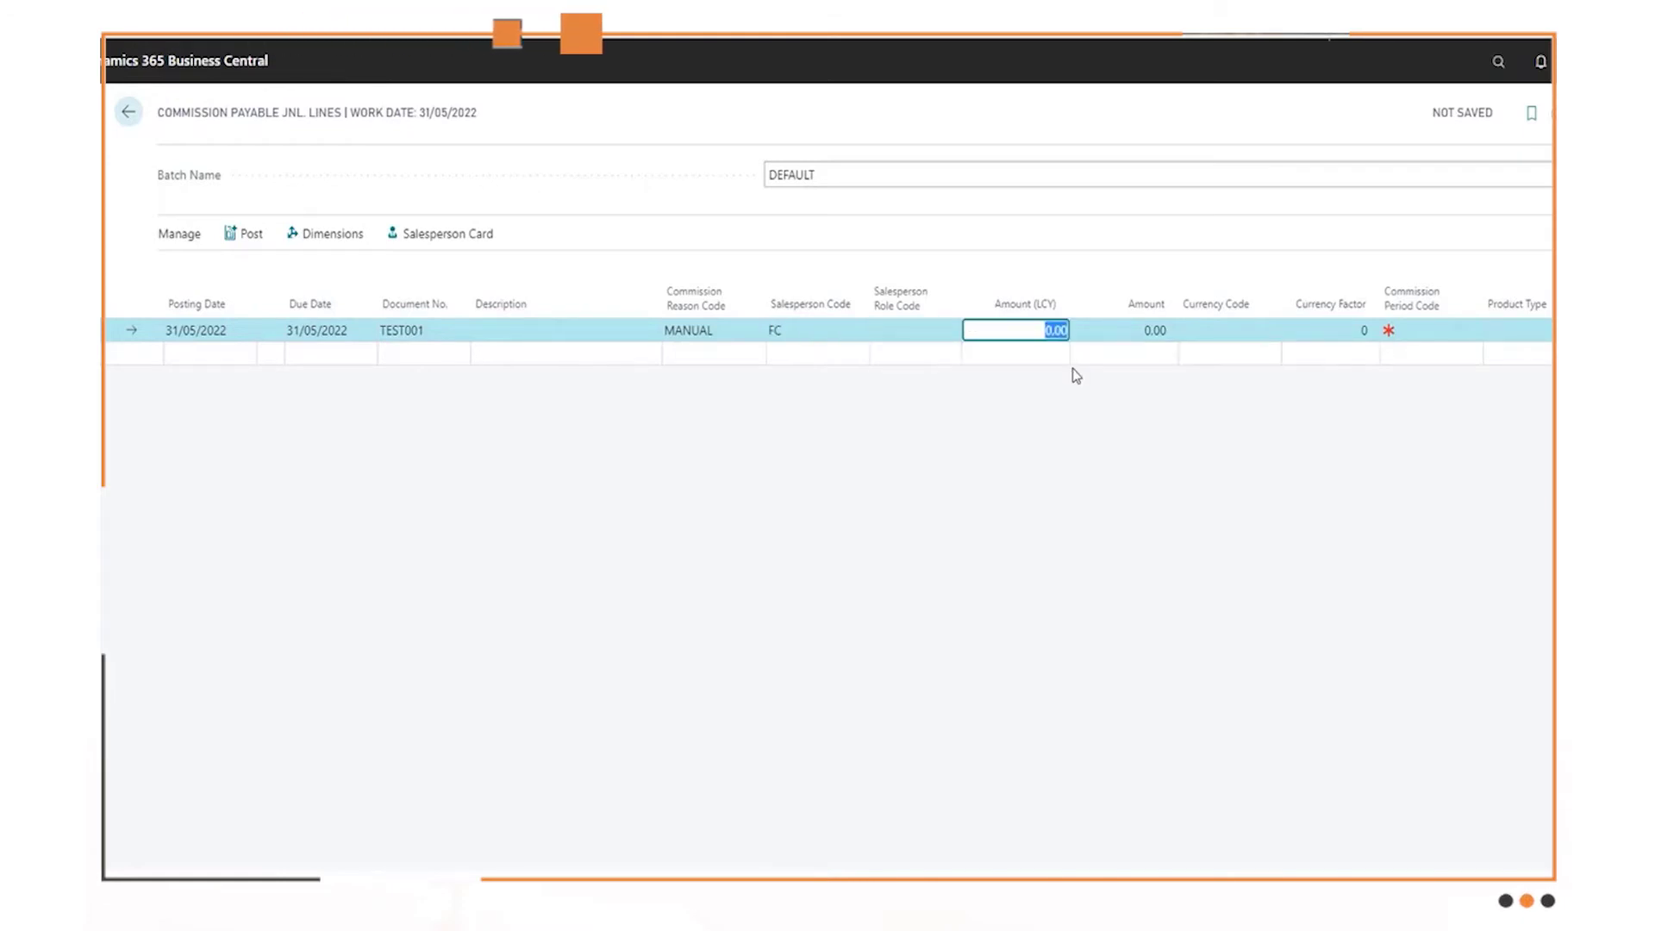
key("Tab")
key("Tab")
key("Tab")
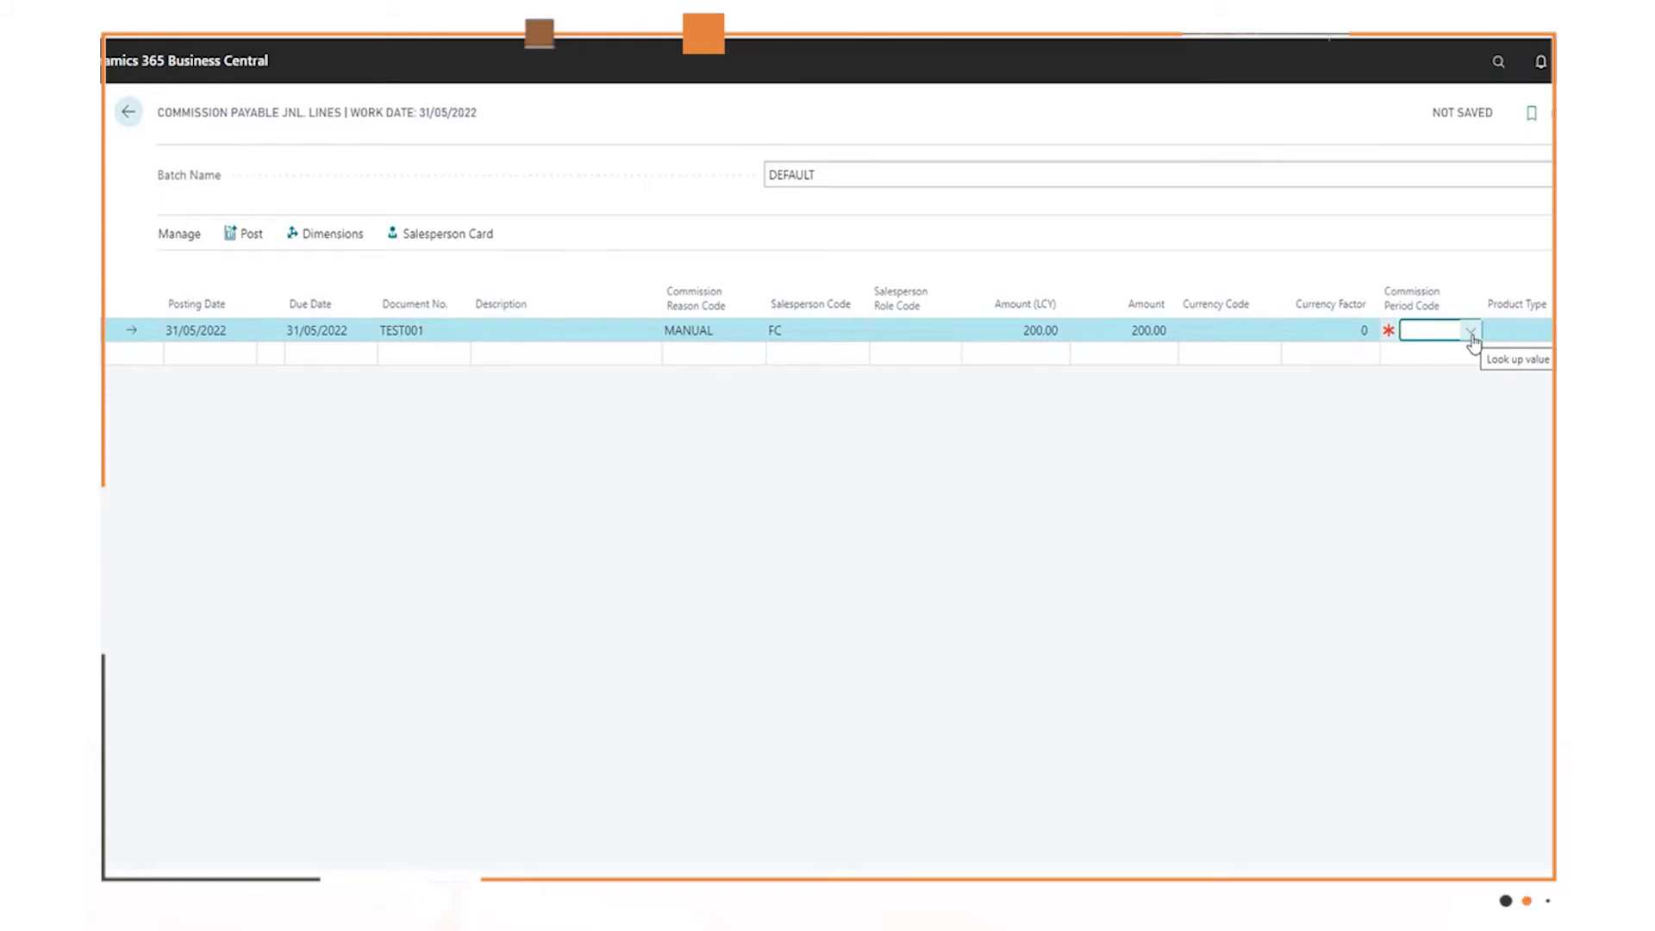
left_click(1471, 333)
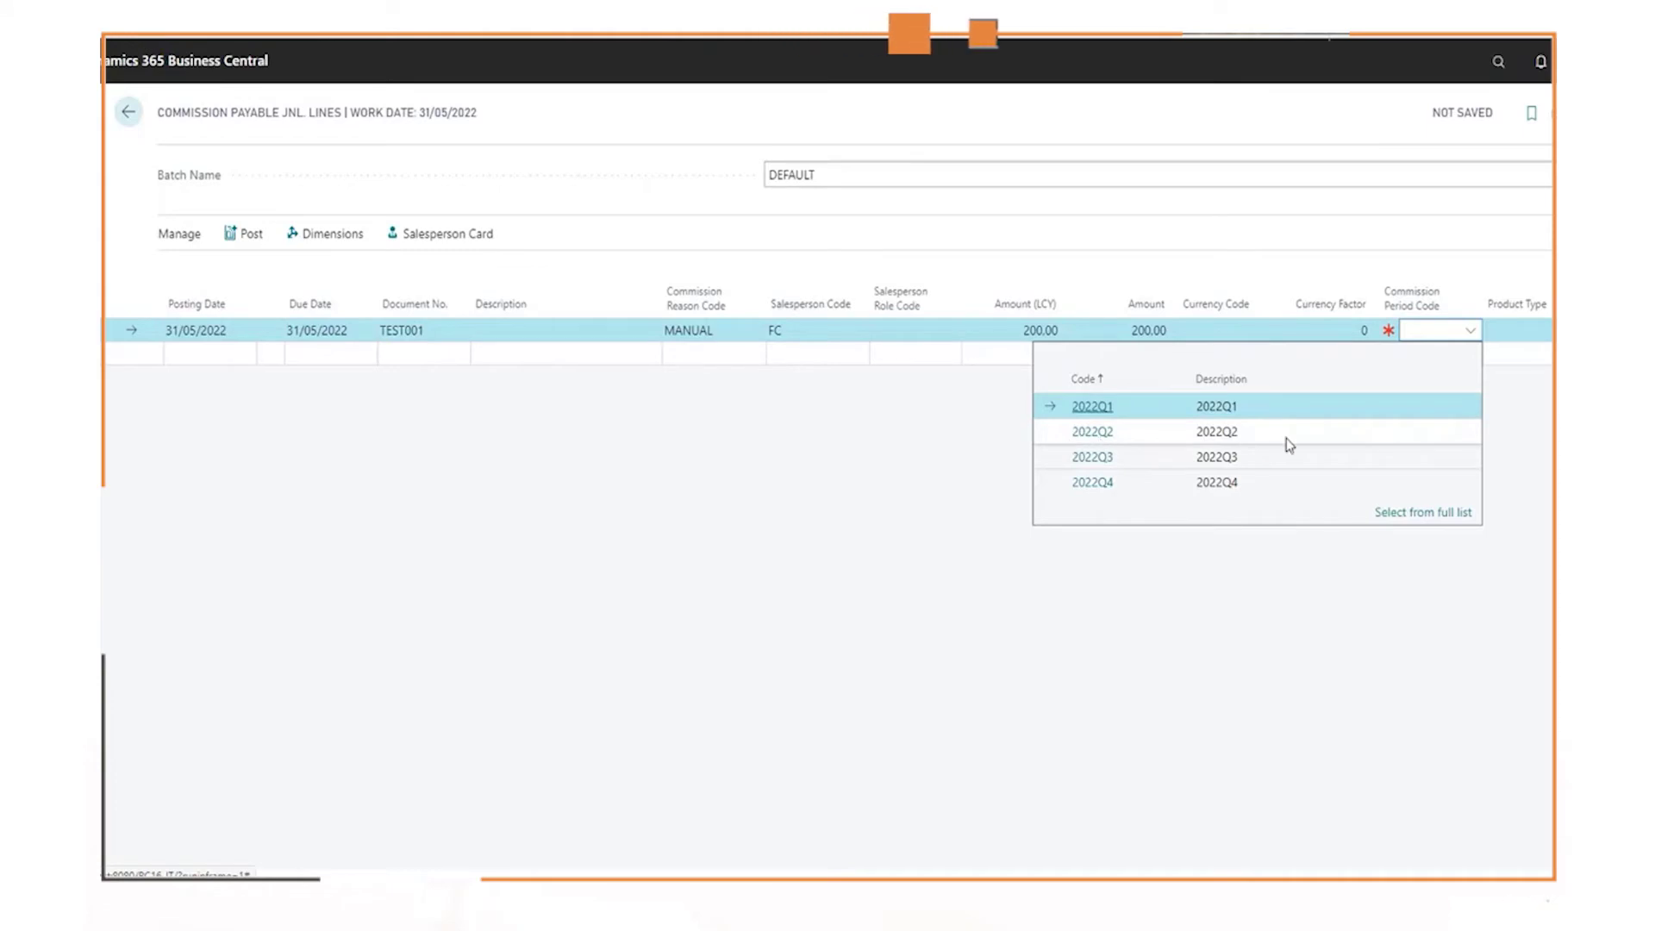
left_click(1125, 434)
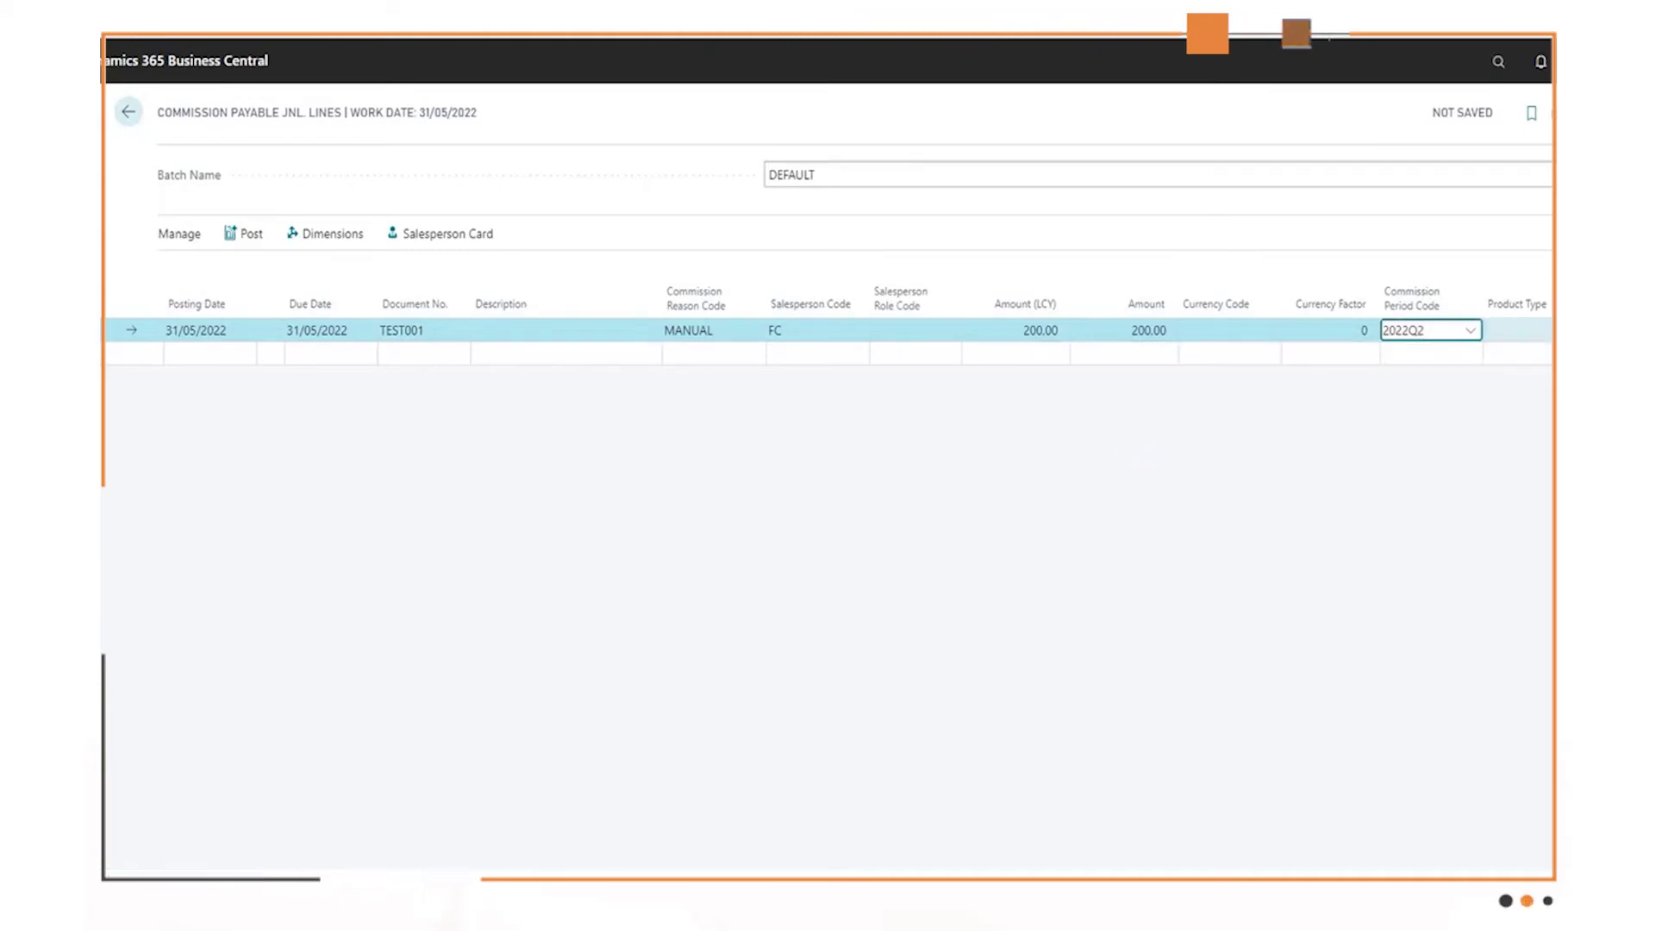
- Post the TEST001 commission payable journal line and accept the prompts
left_click(249, 241)
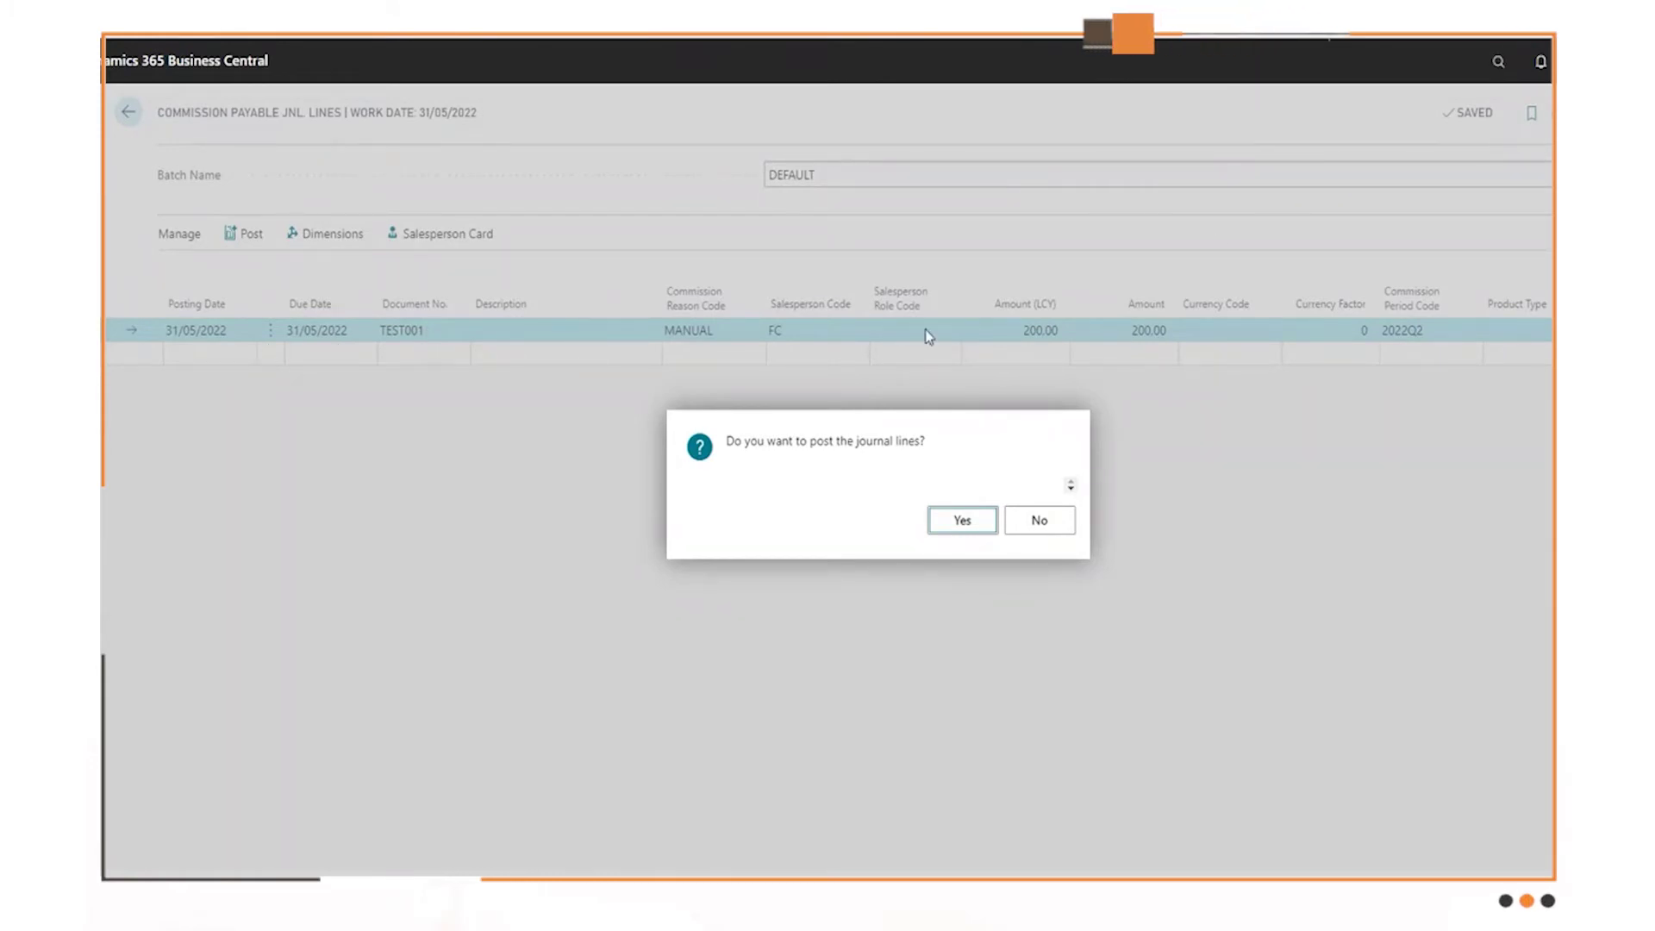
left_click(962, 524)
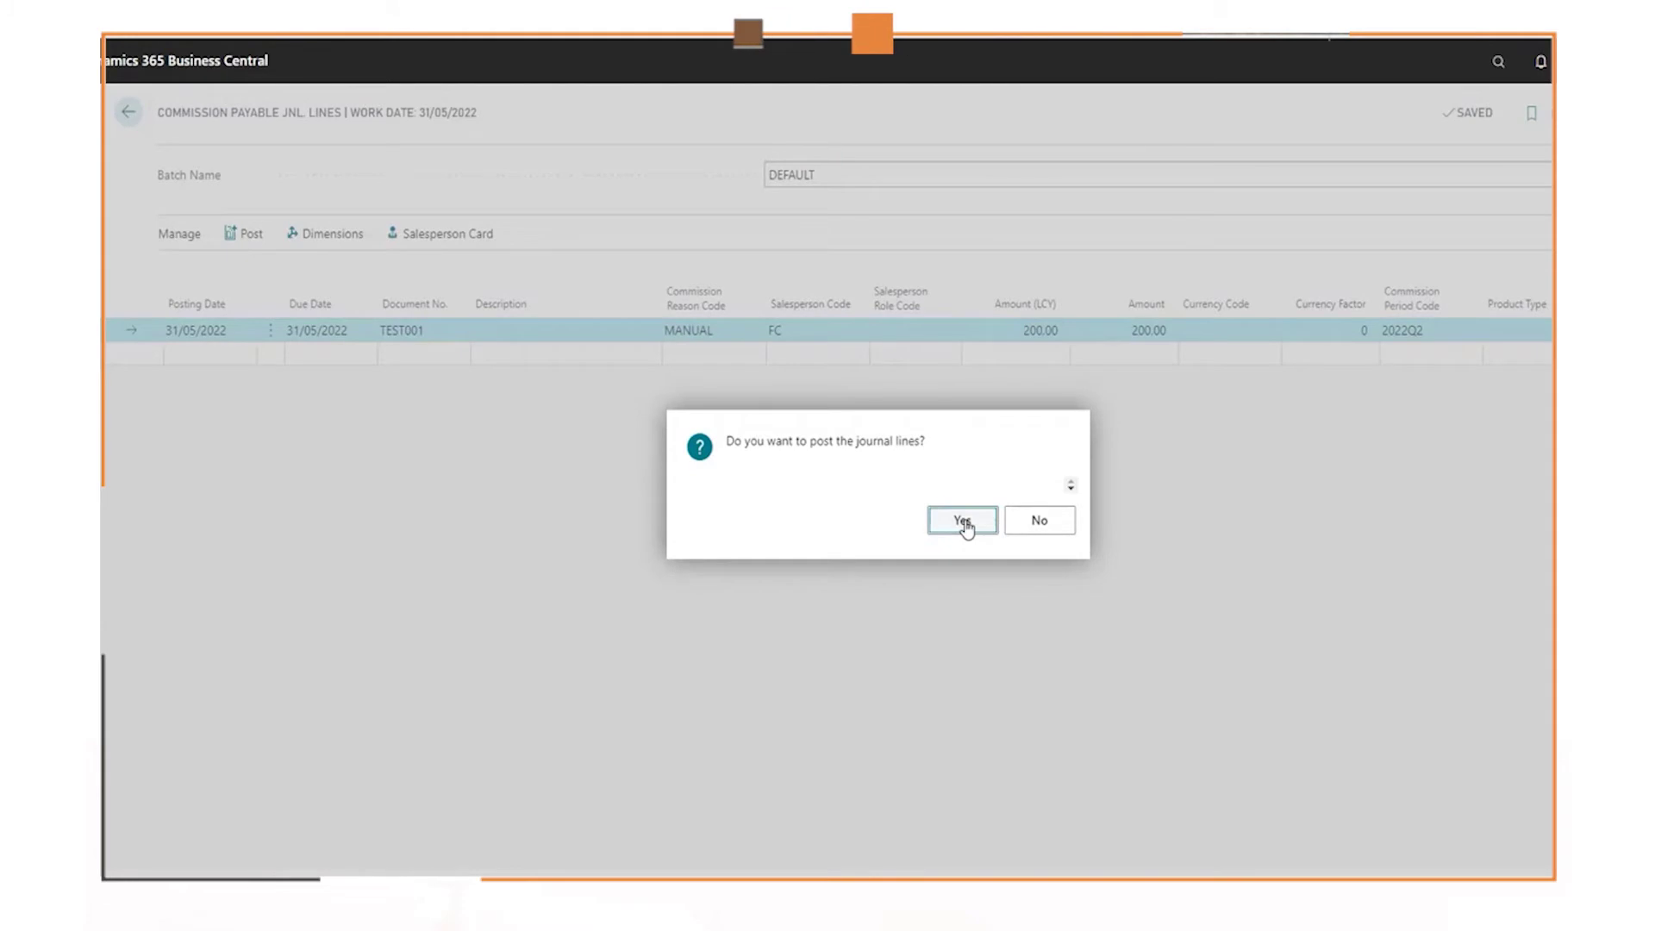
left_click(1037, 520)
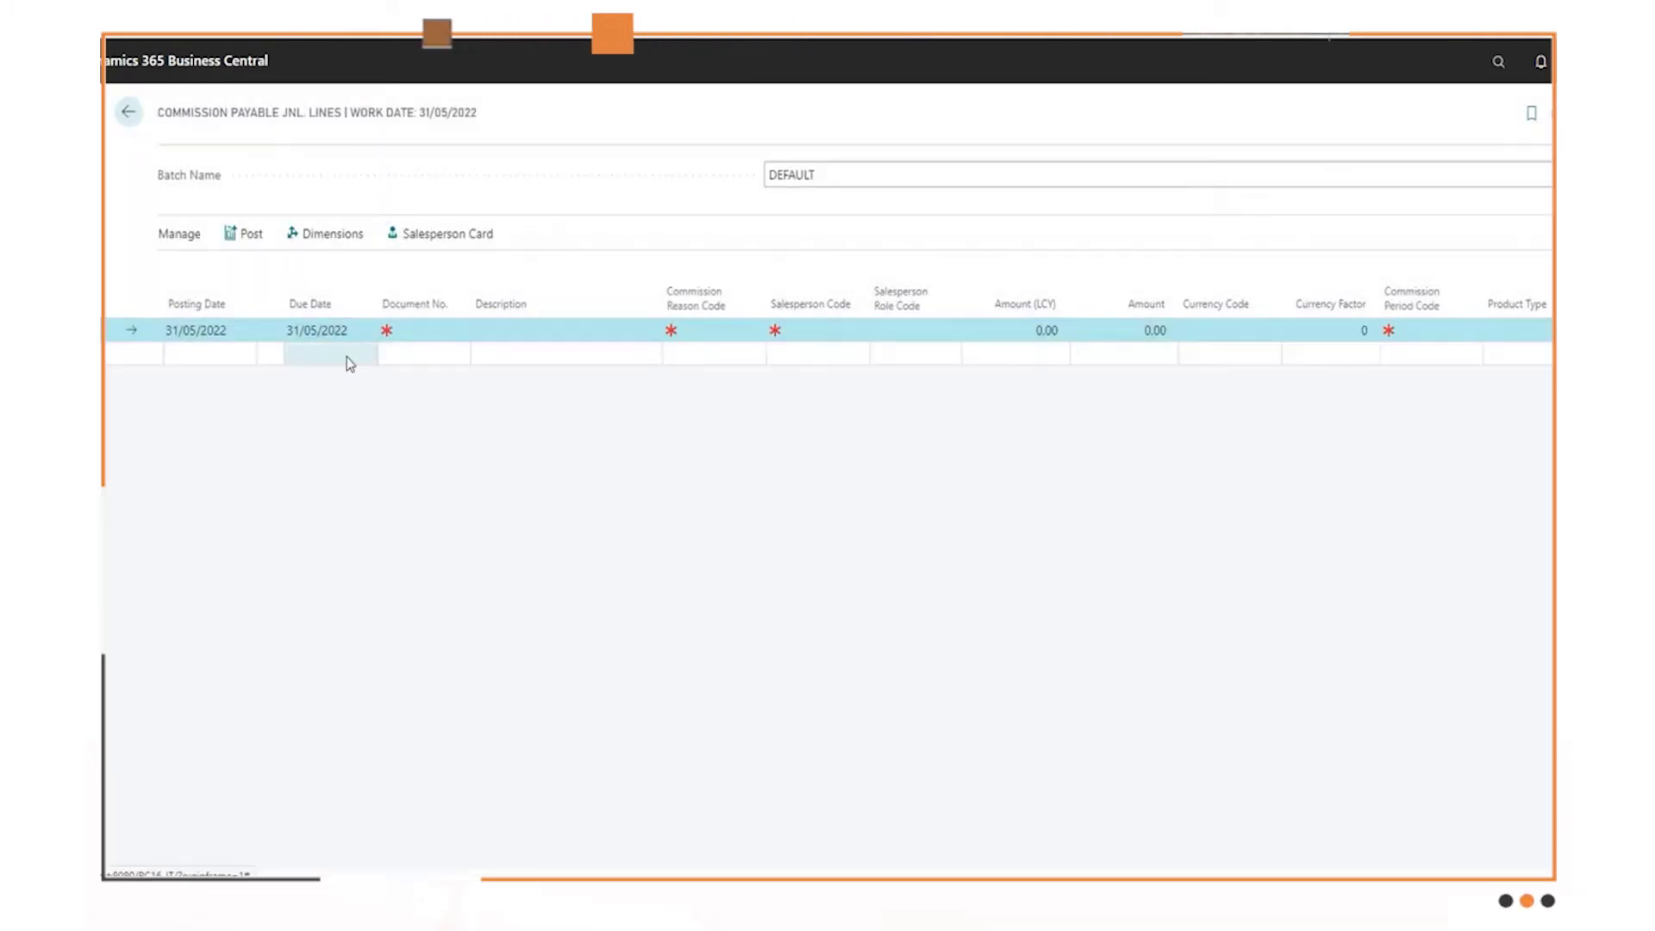
- Enter a new journal line with document number TEST002, commission reason code PREPAY and salesperson code BM
left_click(438, 329)
type("TEST002")
key("Tab")
key("Tab")
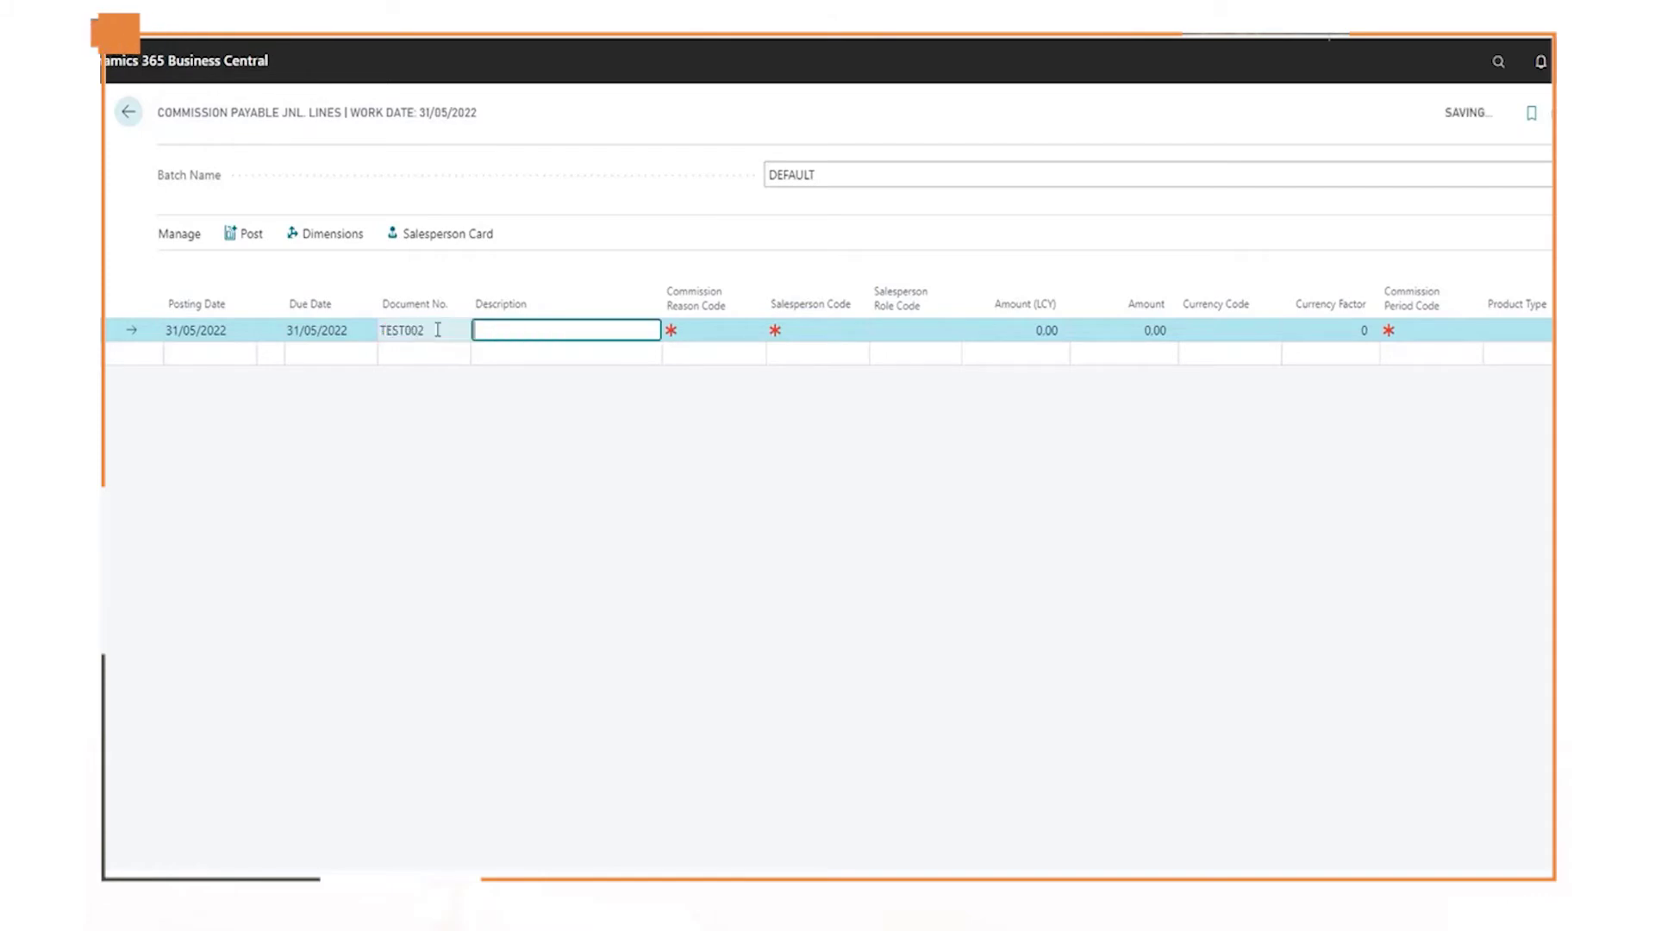
left_click(754, 330)
left_click(787, 434)
left_click(856, 332)
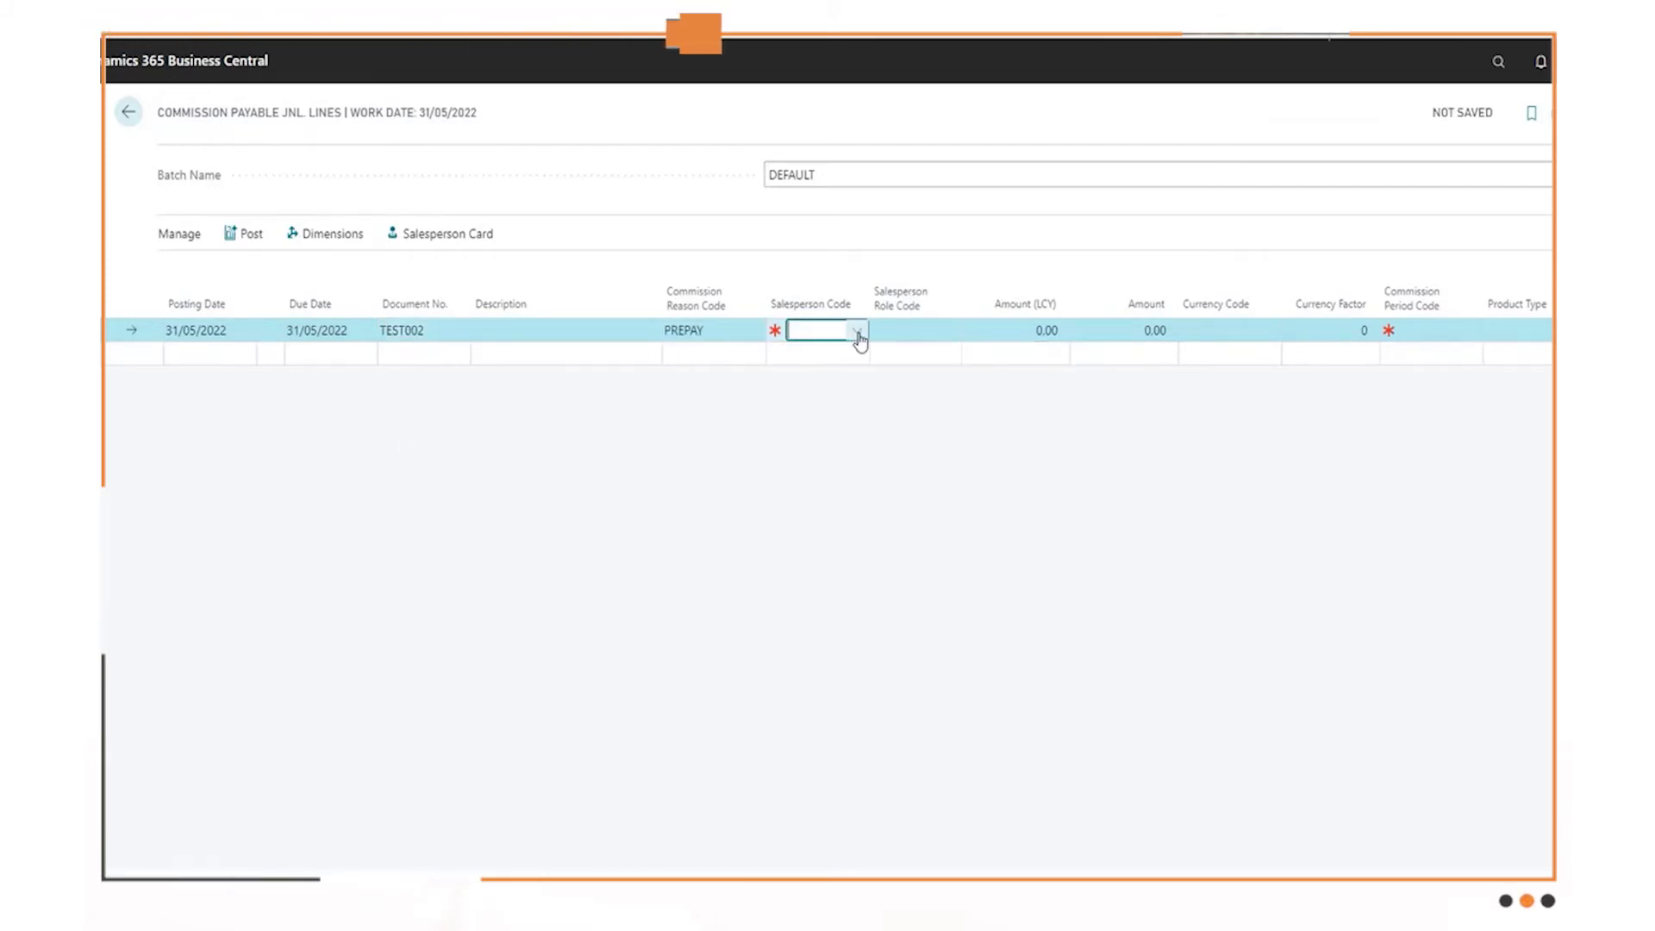
left_click(874, 413)
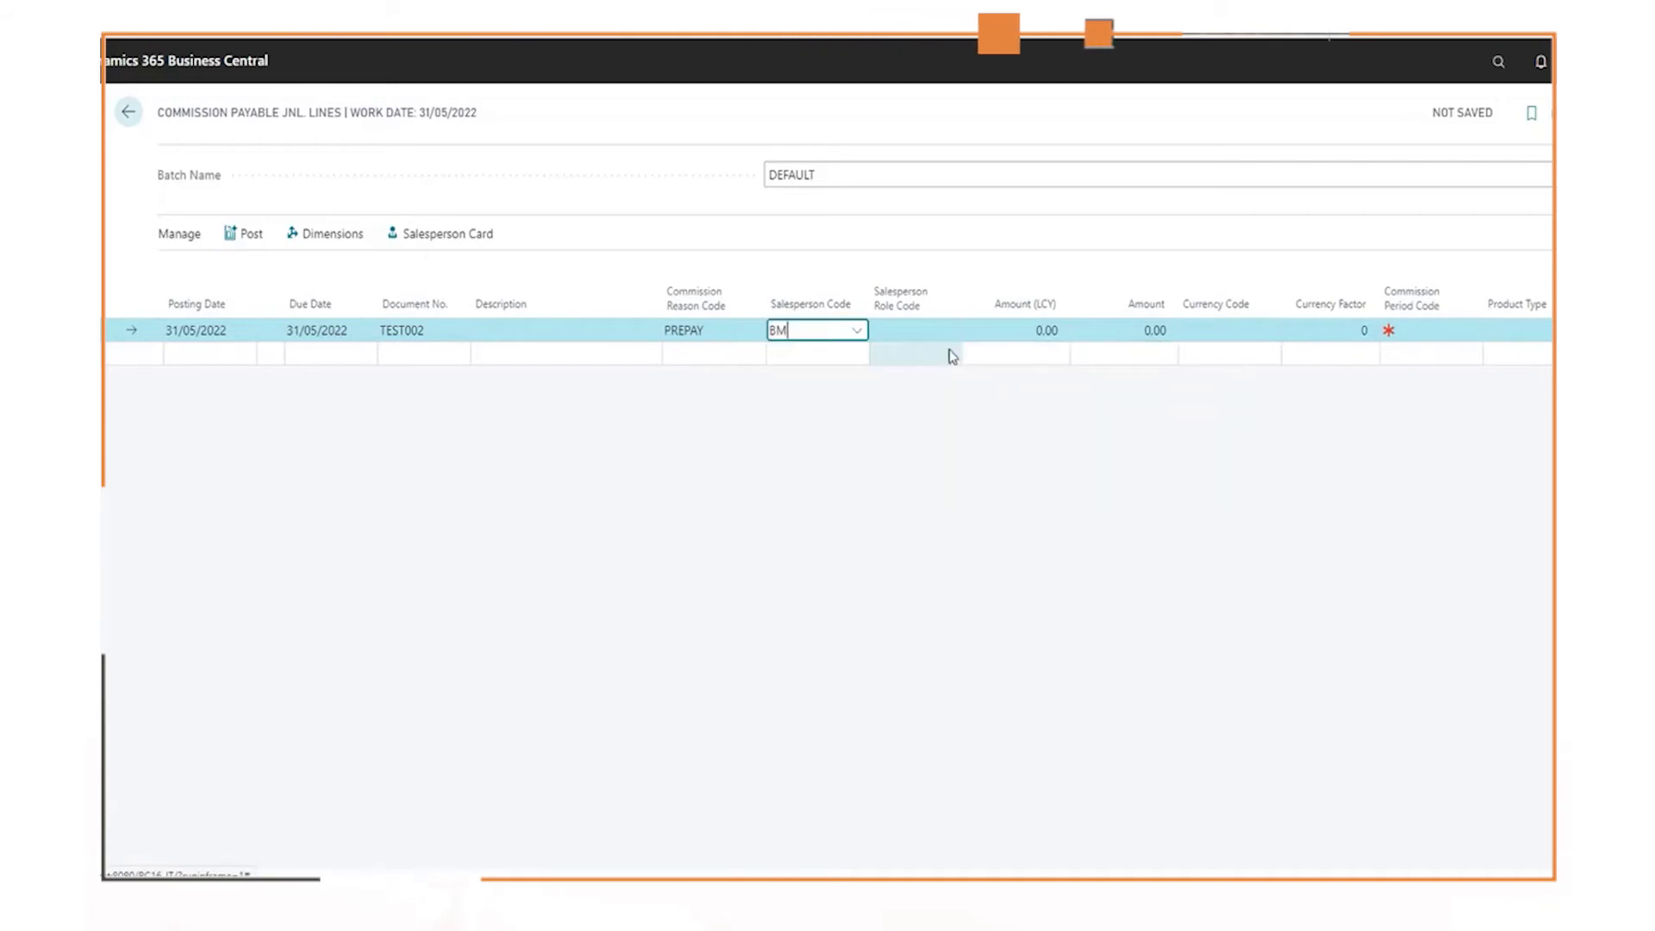
- Set the TEST002 line's LCY amount to 250 and its commission period code to 2022Q2
left_click(1060, 330)
type("250")
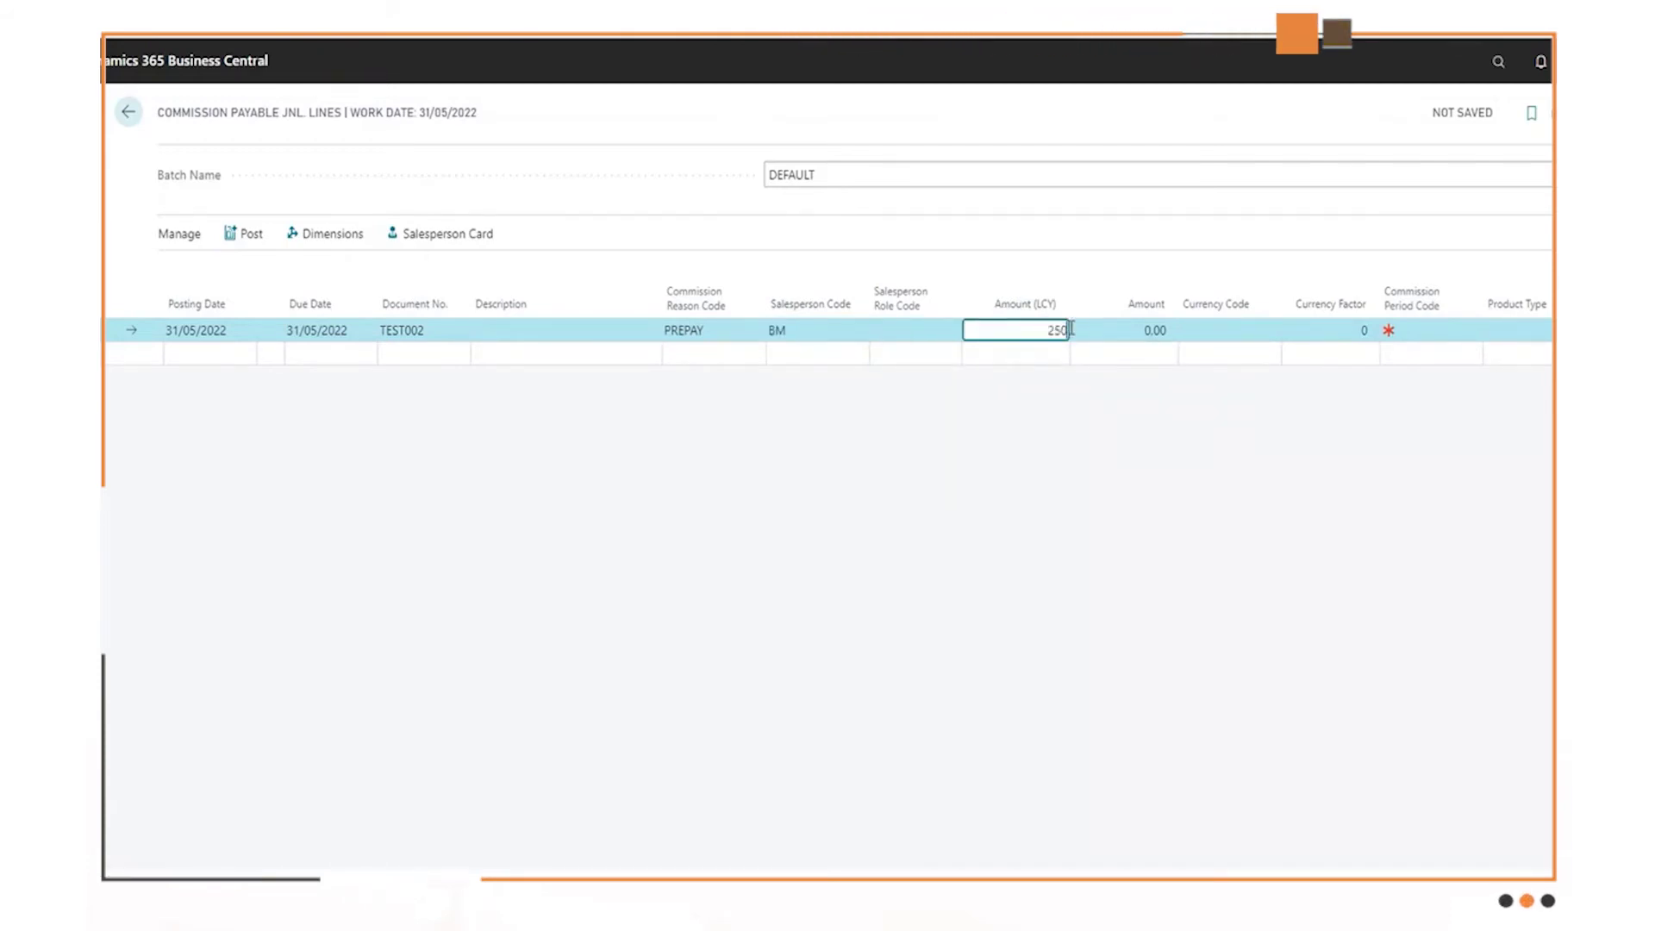
key("Tab")
left_click(1461, 306)
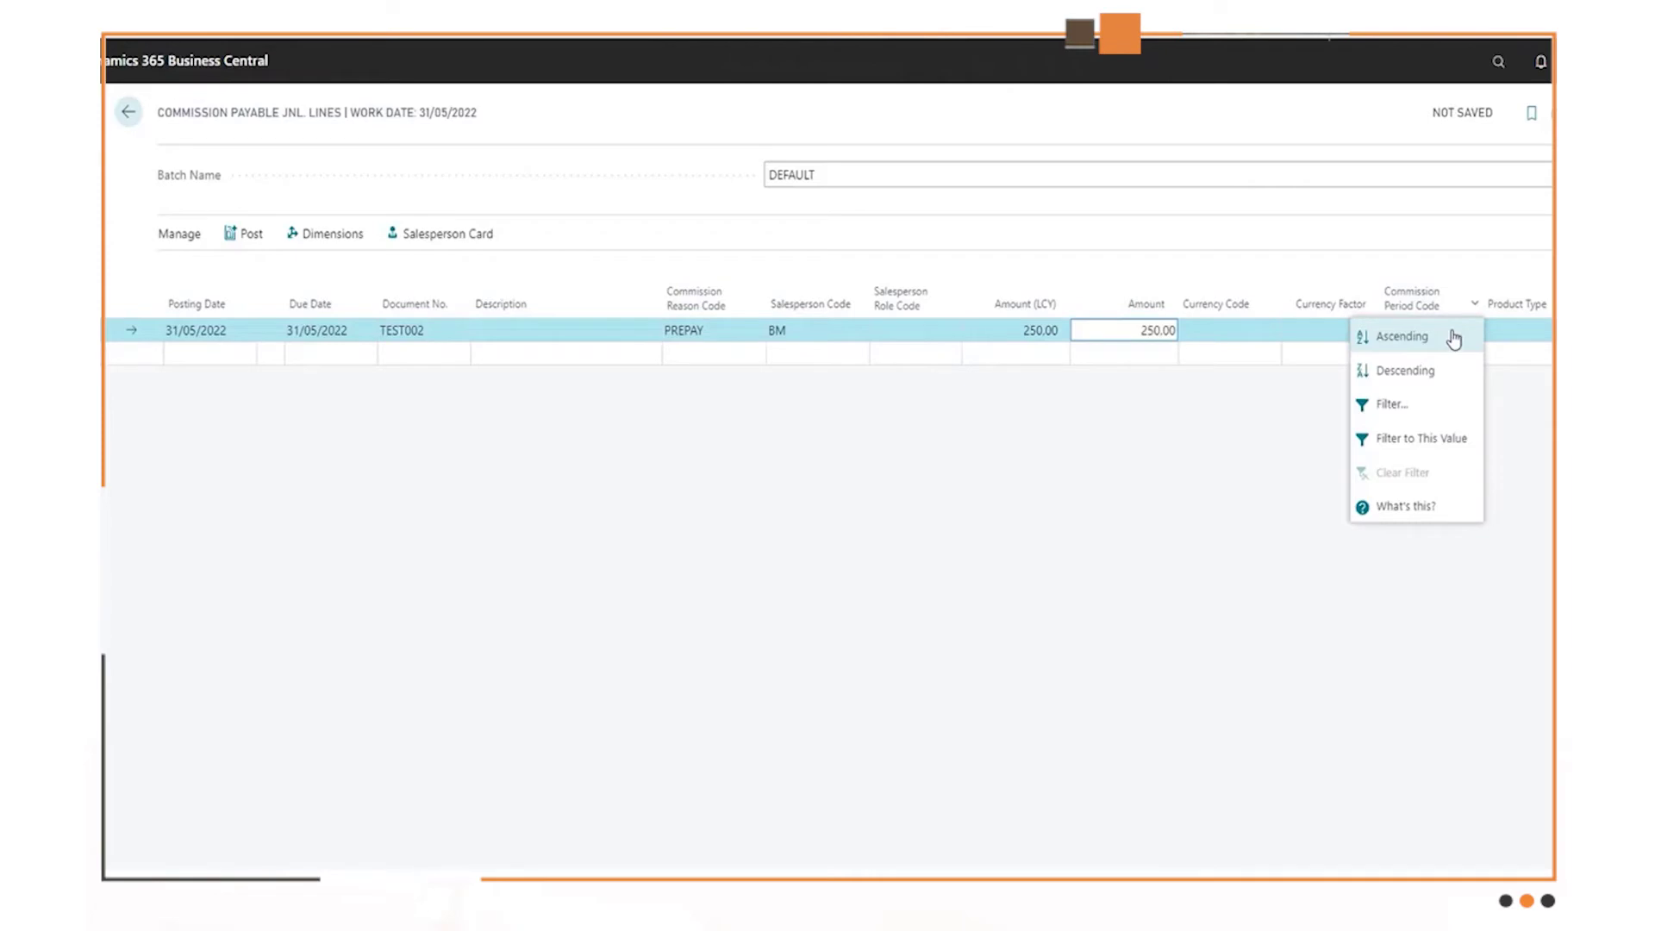
left_click(1451, 330)
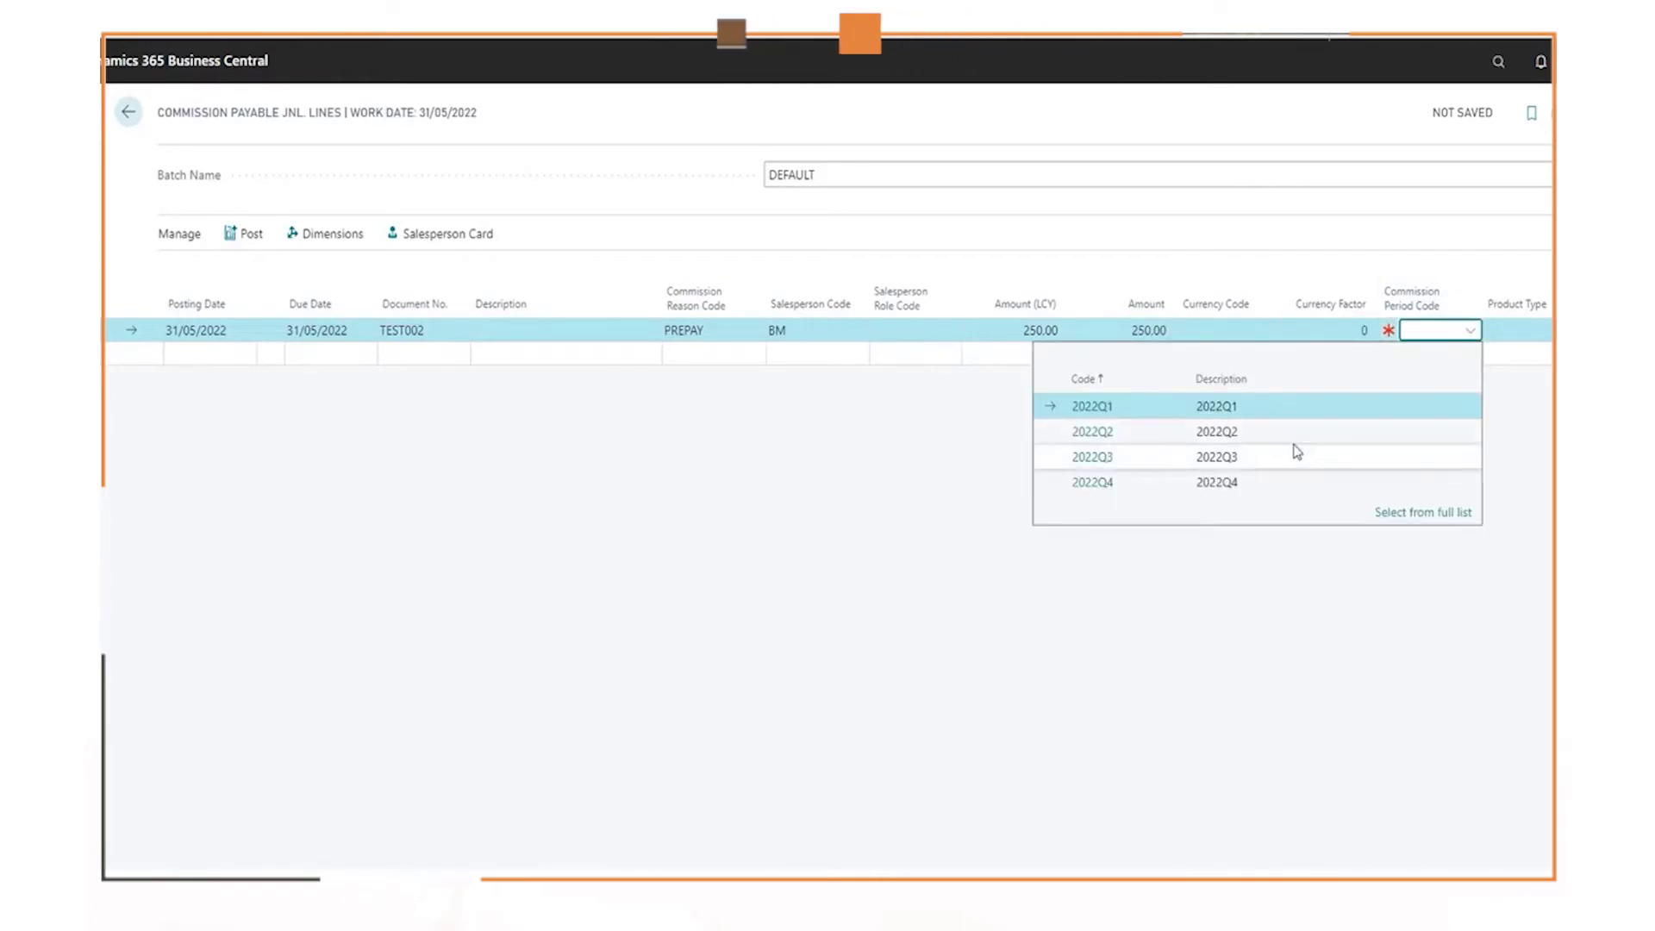
left_click(1294, 436)
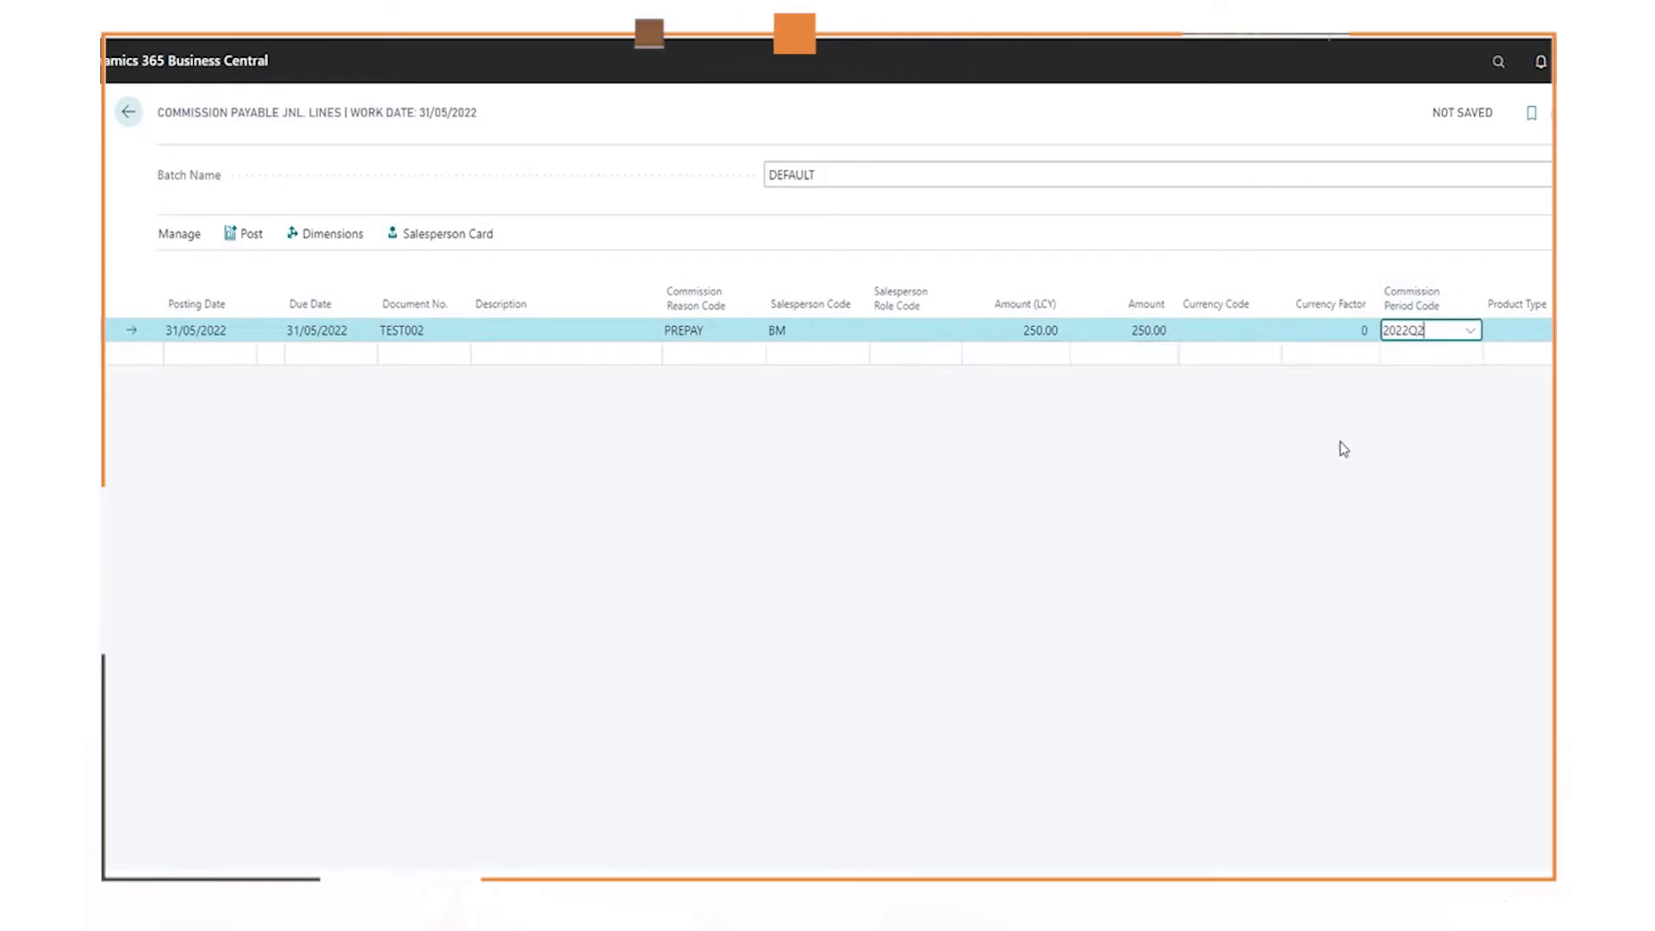
- Post the TEST002 prepayment line and leave the commission payable journal
left_click(248, 241)
left_click(958, 519)
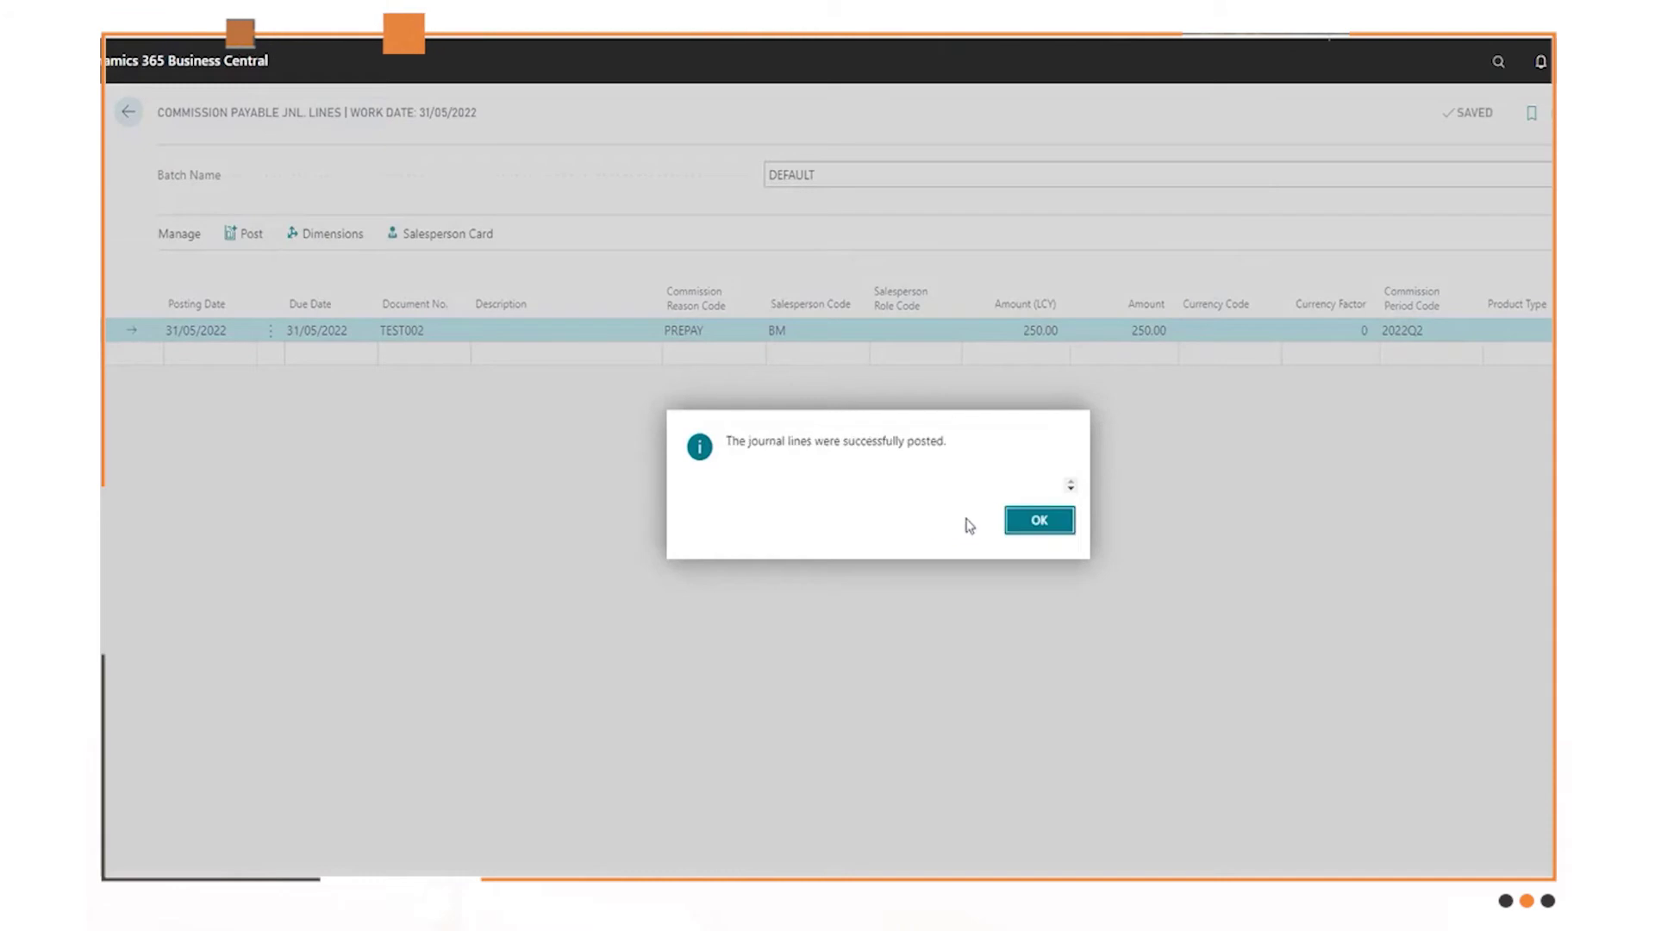
left_click(1030, 523)
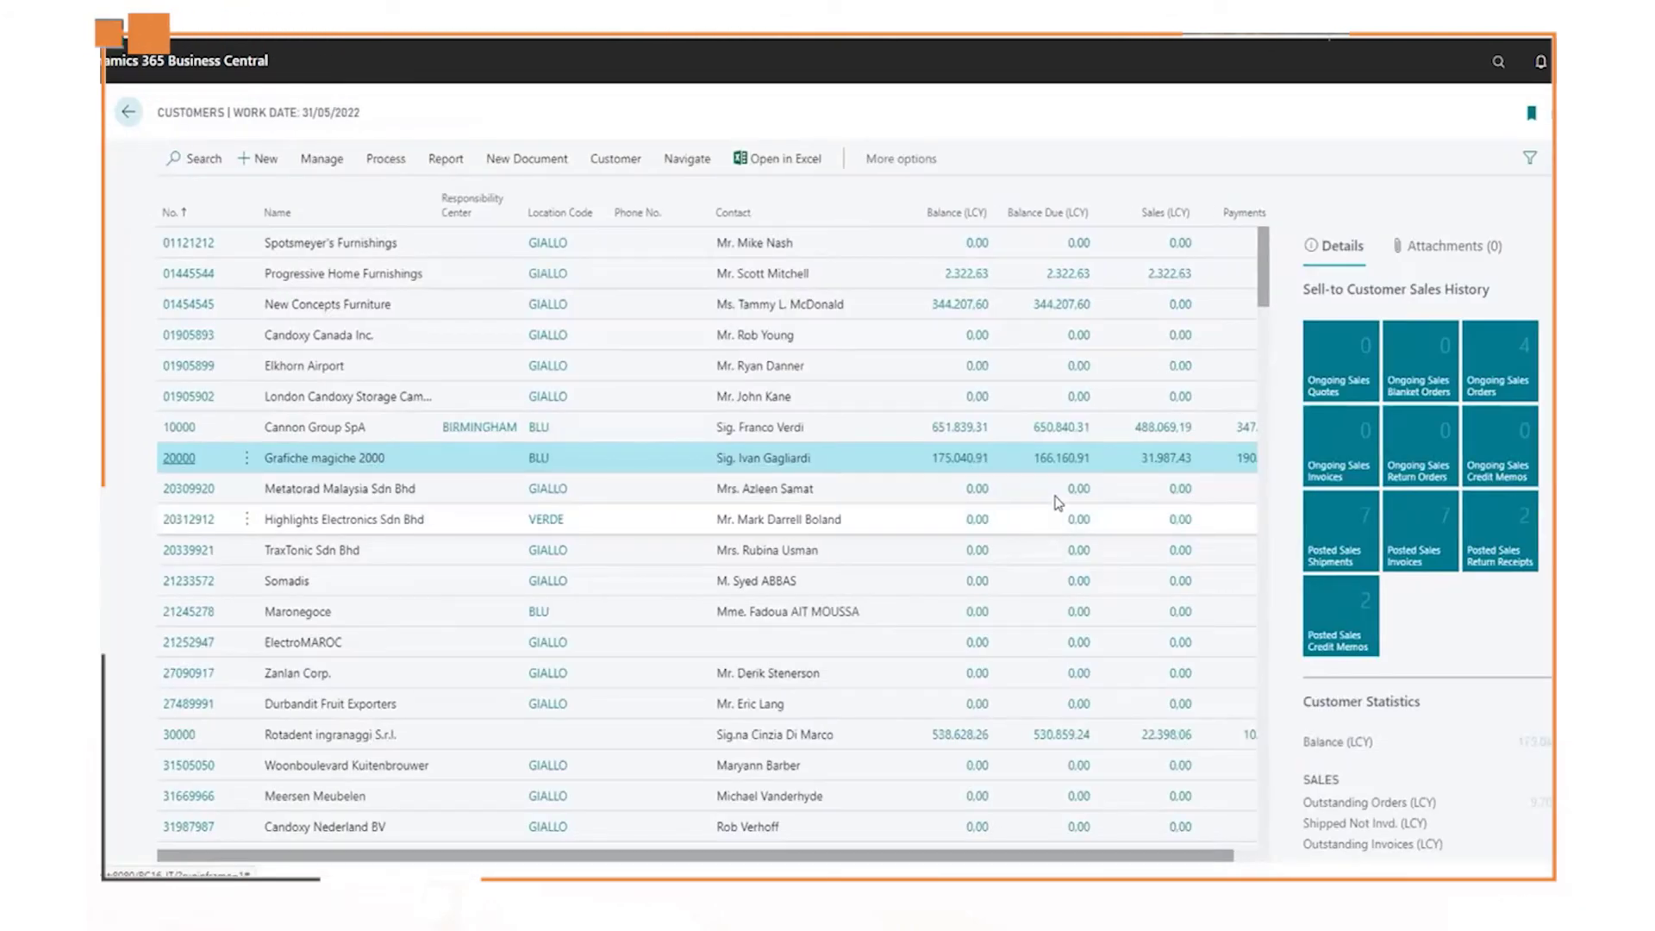
- Search for "cms j" and open the Commission Settl. Jnl. Lines page
left_click(1498, 65)
type("cms")
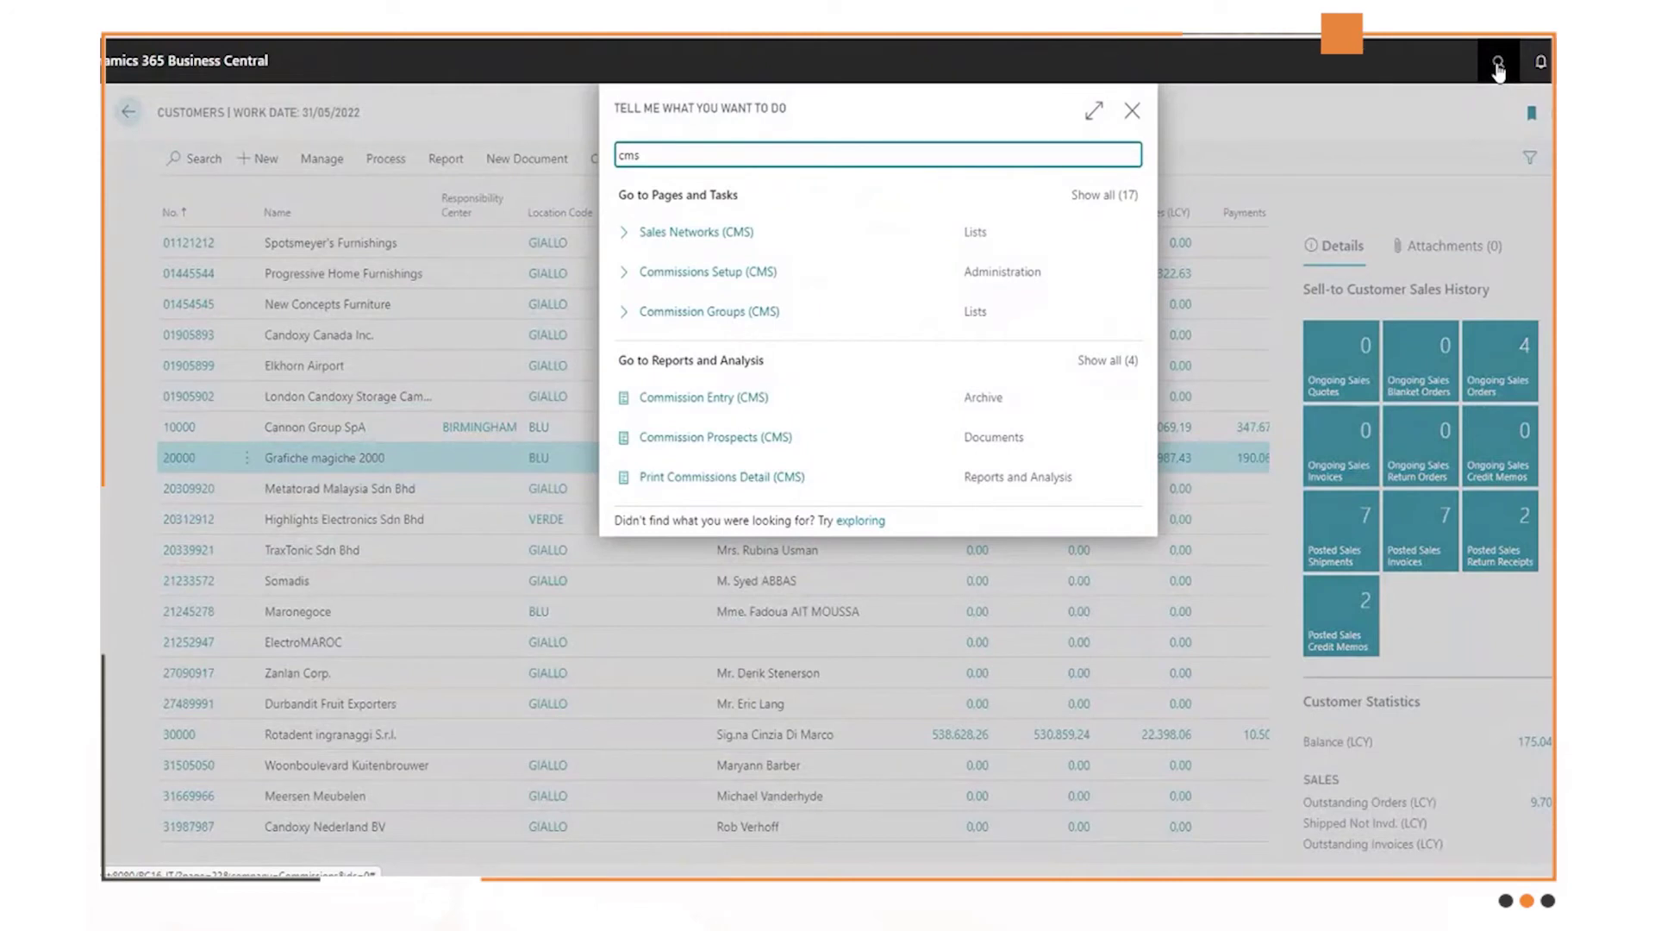
type(" s")
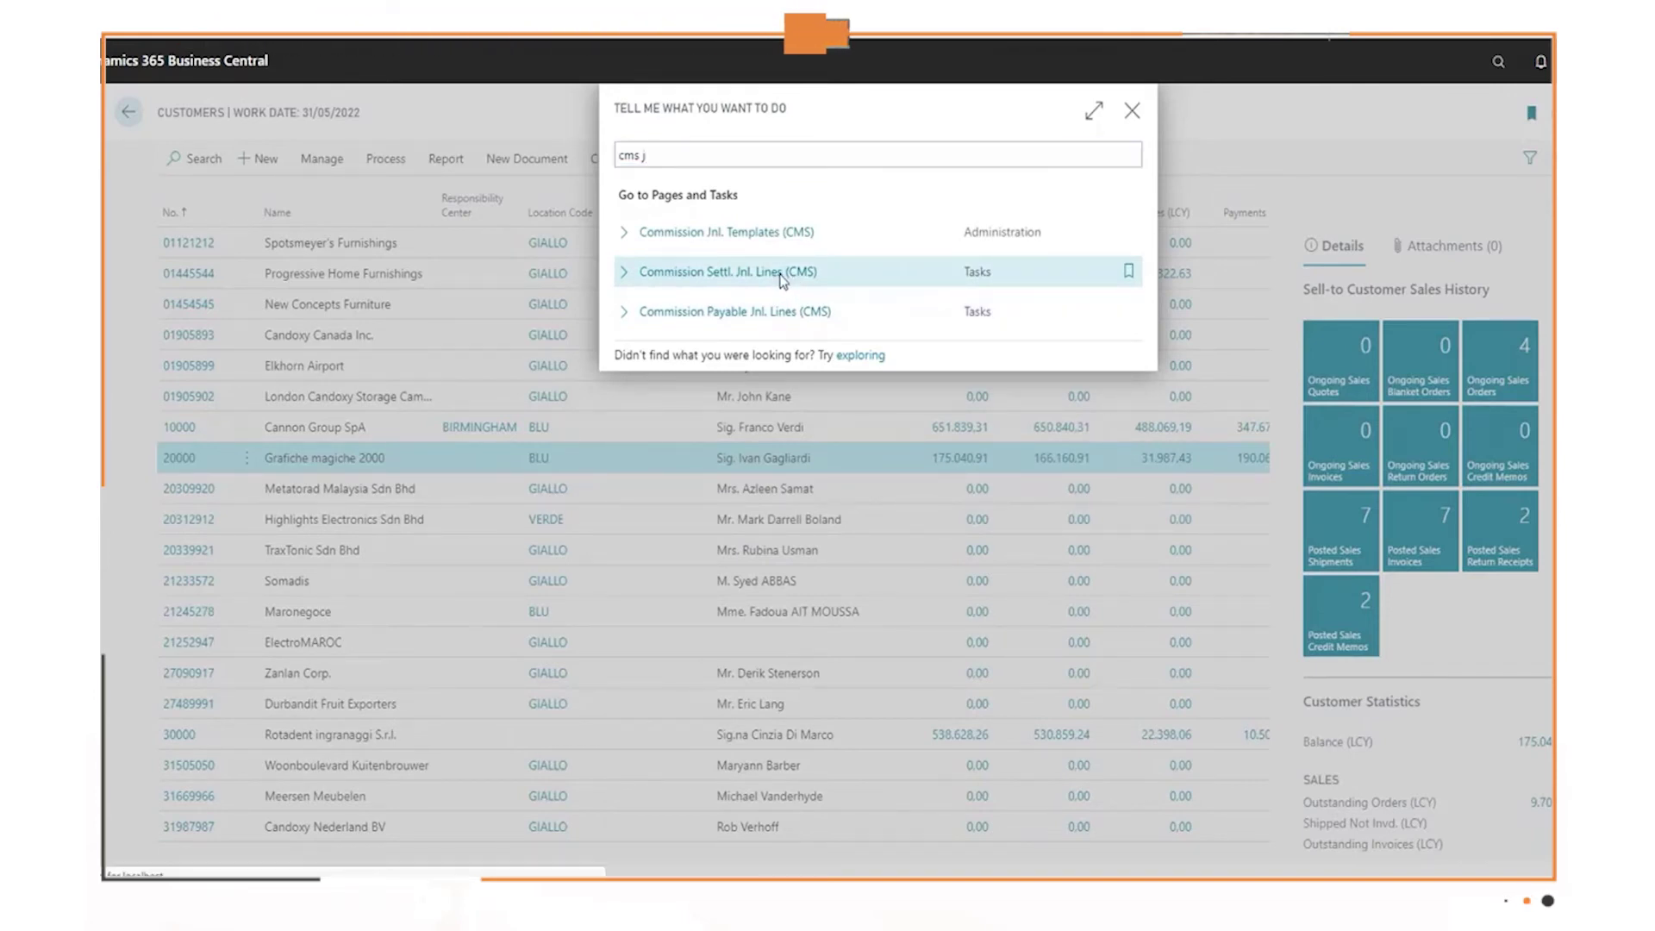
left_click(781, 274)
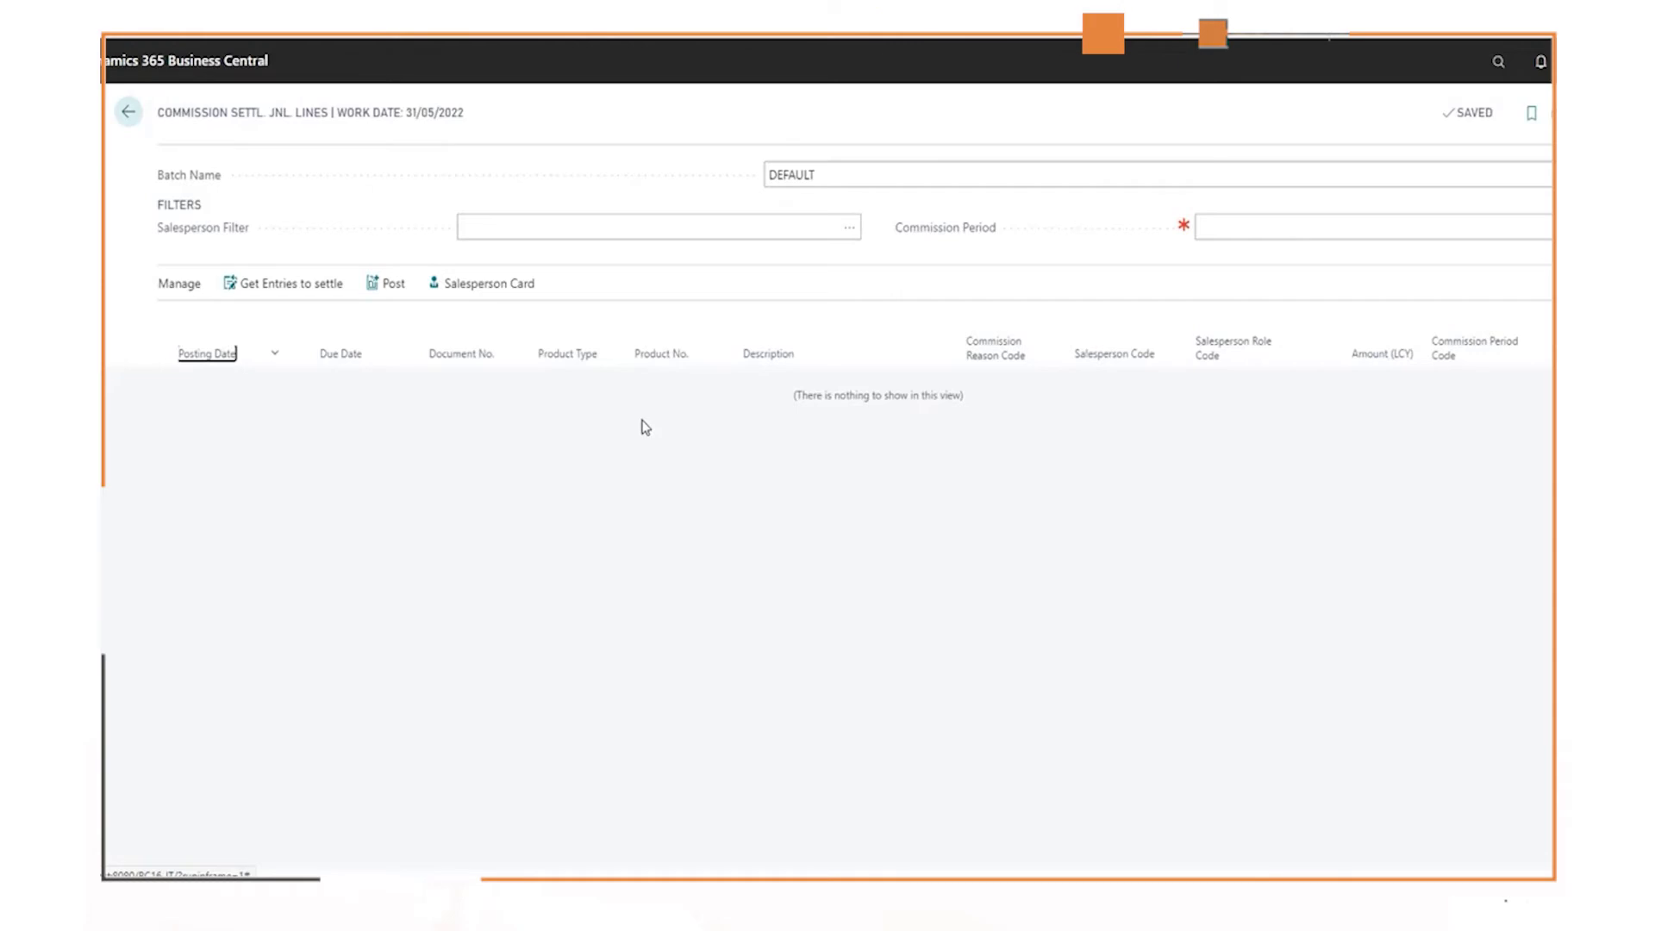
- Filter the settlement journal to commission period 2022Q2, review the entries to settle without retrieving them, and leave the journal
left_click(1370, 227)
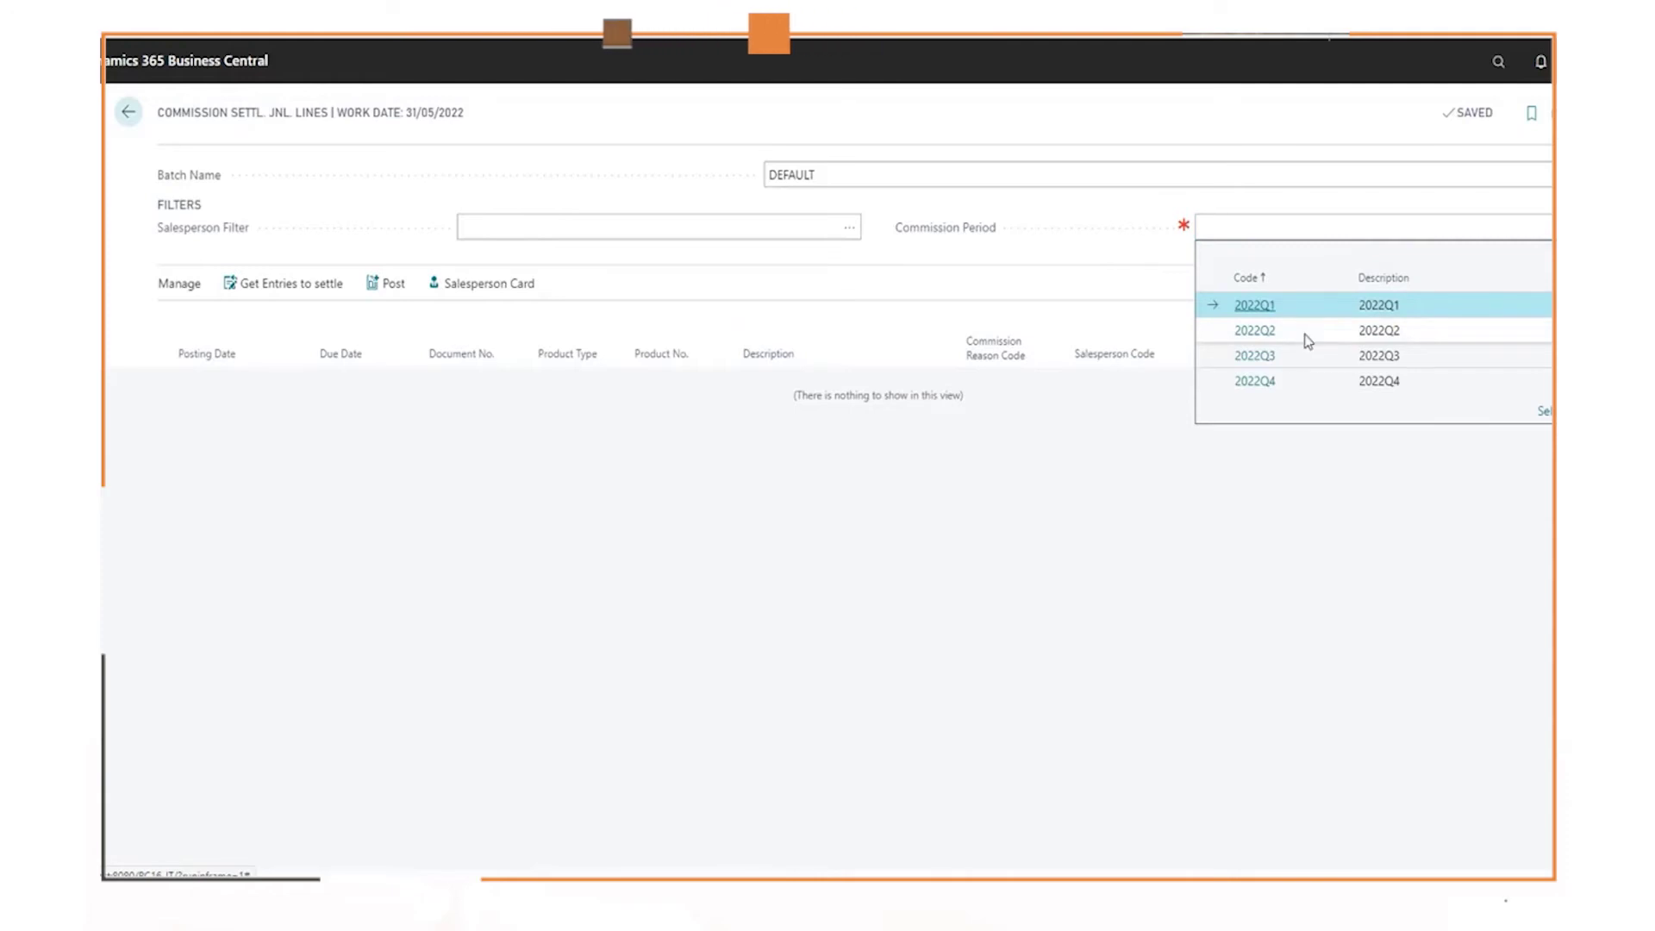
left_click(1241, 332)
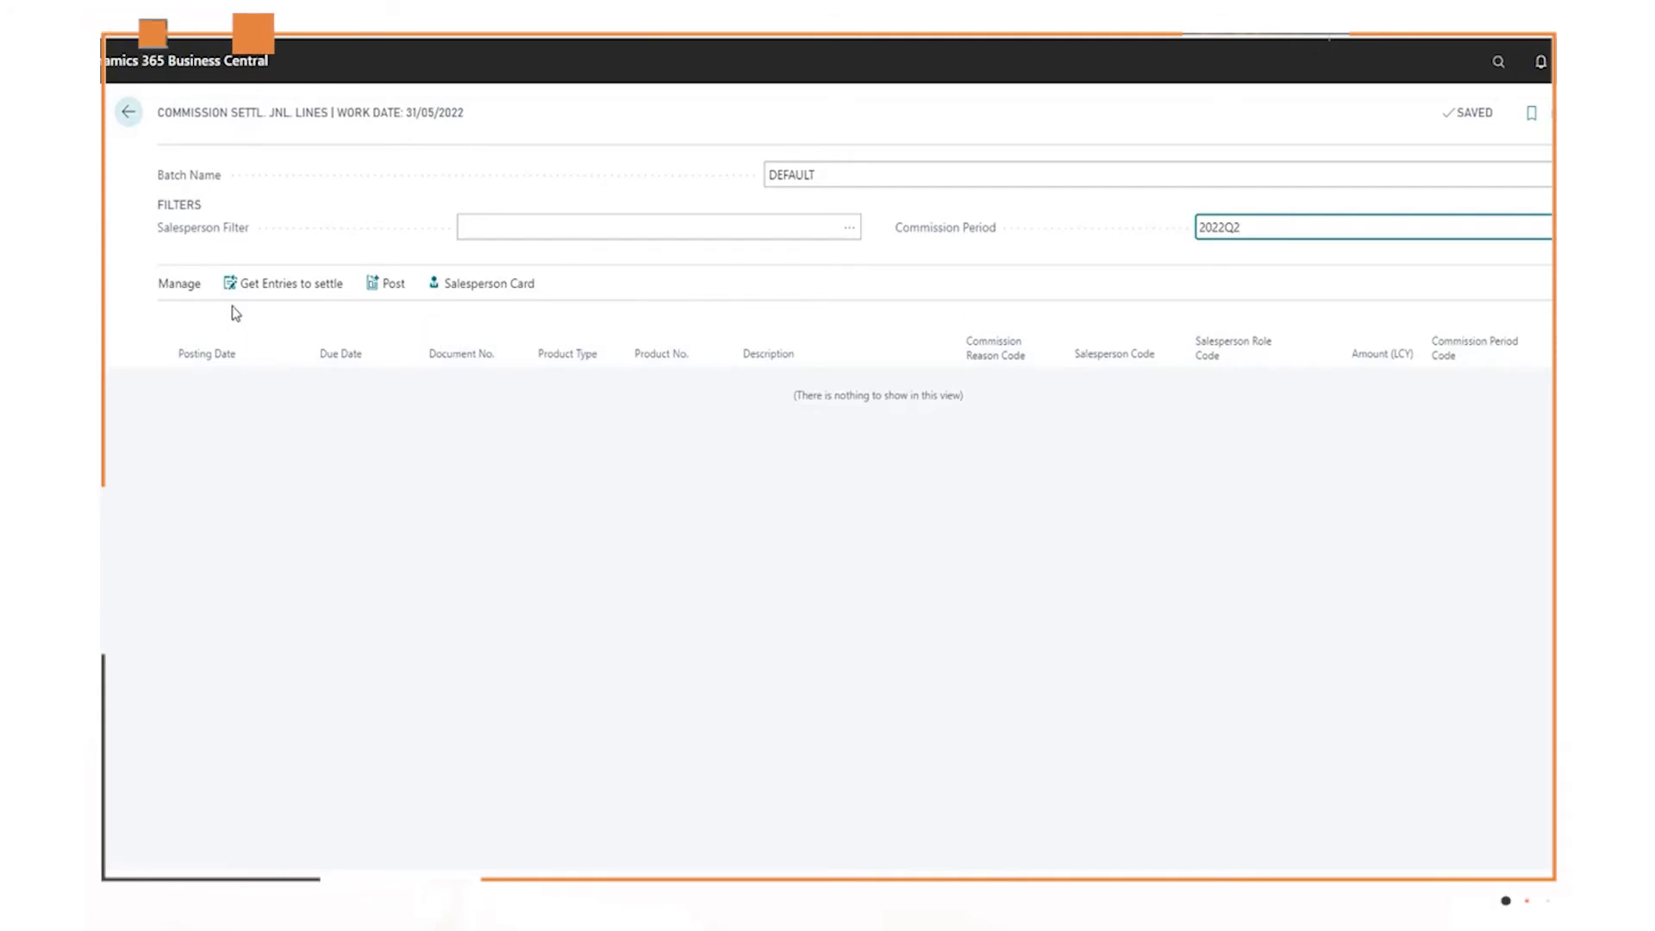
left_click(270, 290)
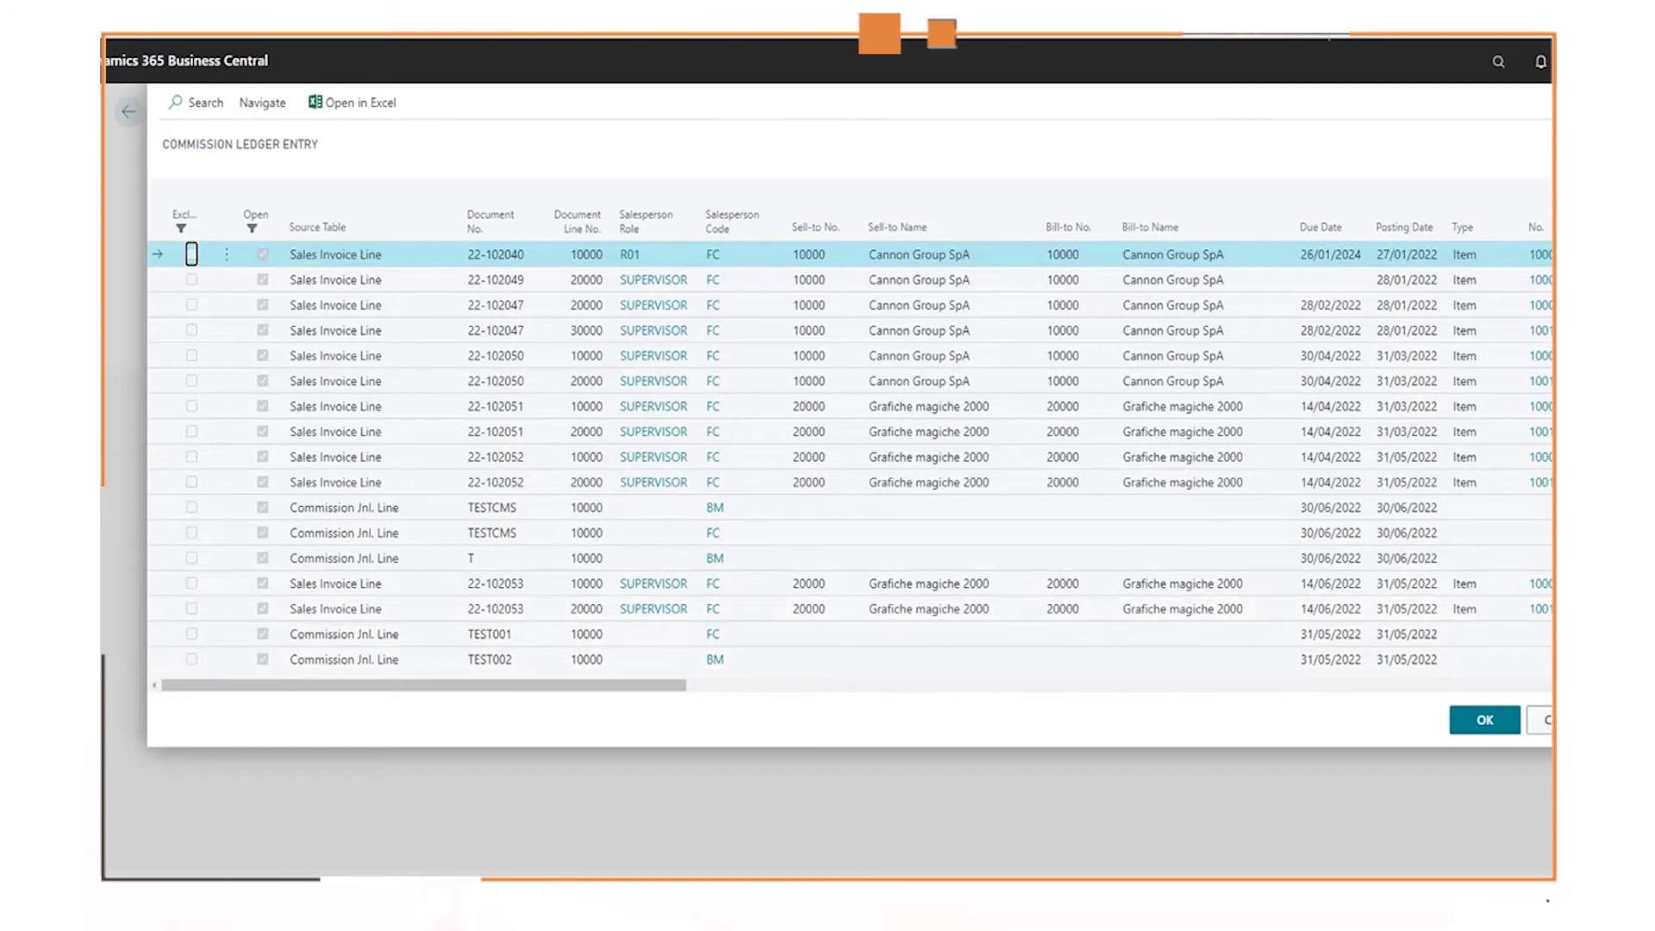
left_click(1544, 720)
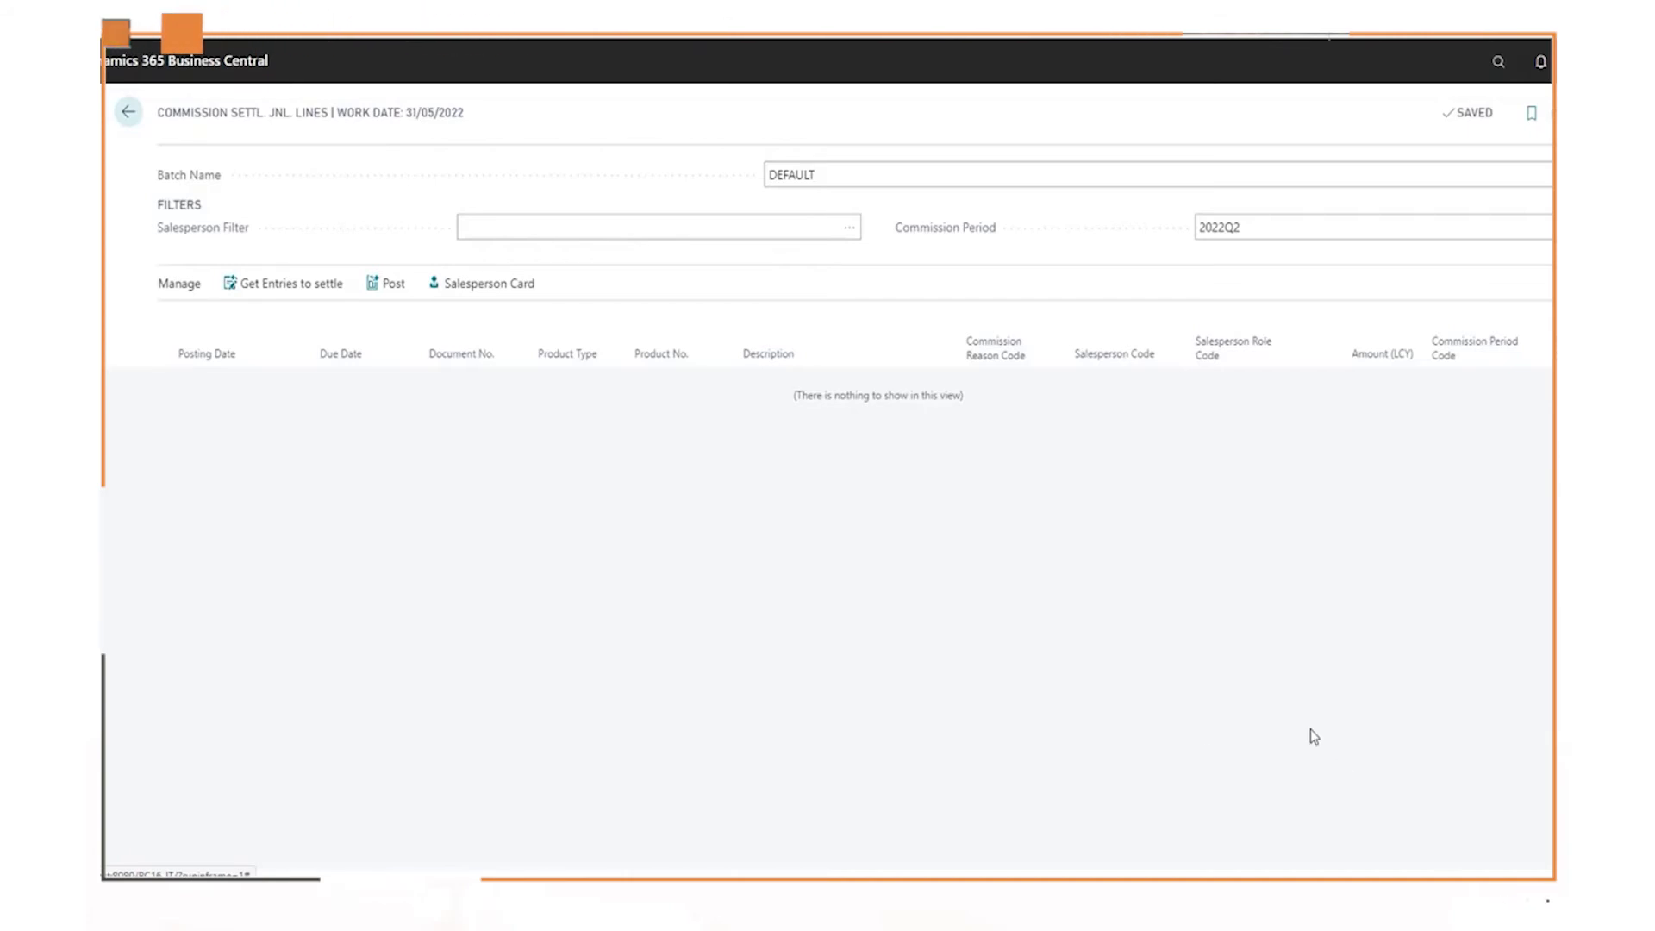
key("Escape")
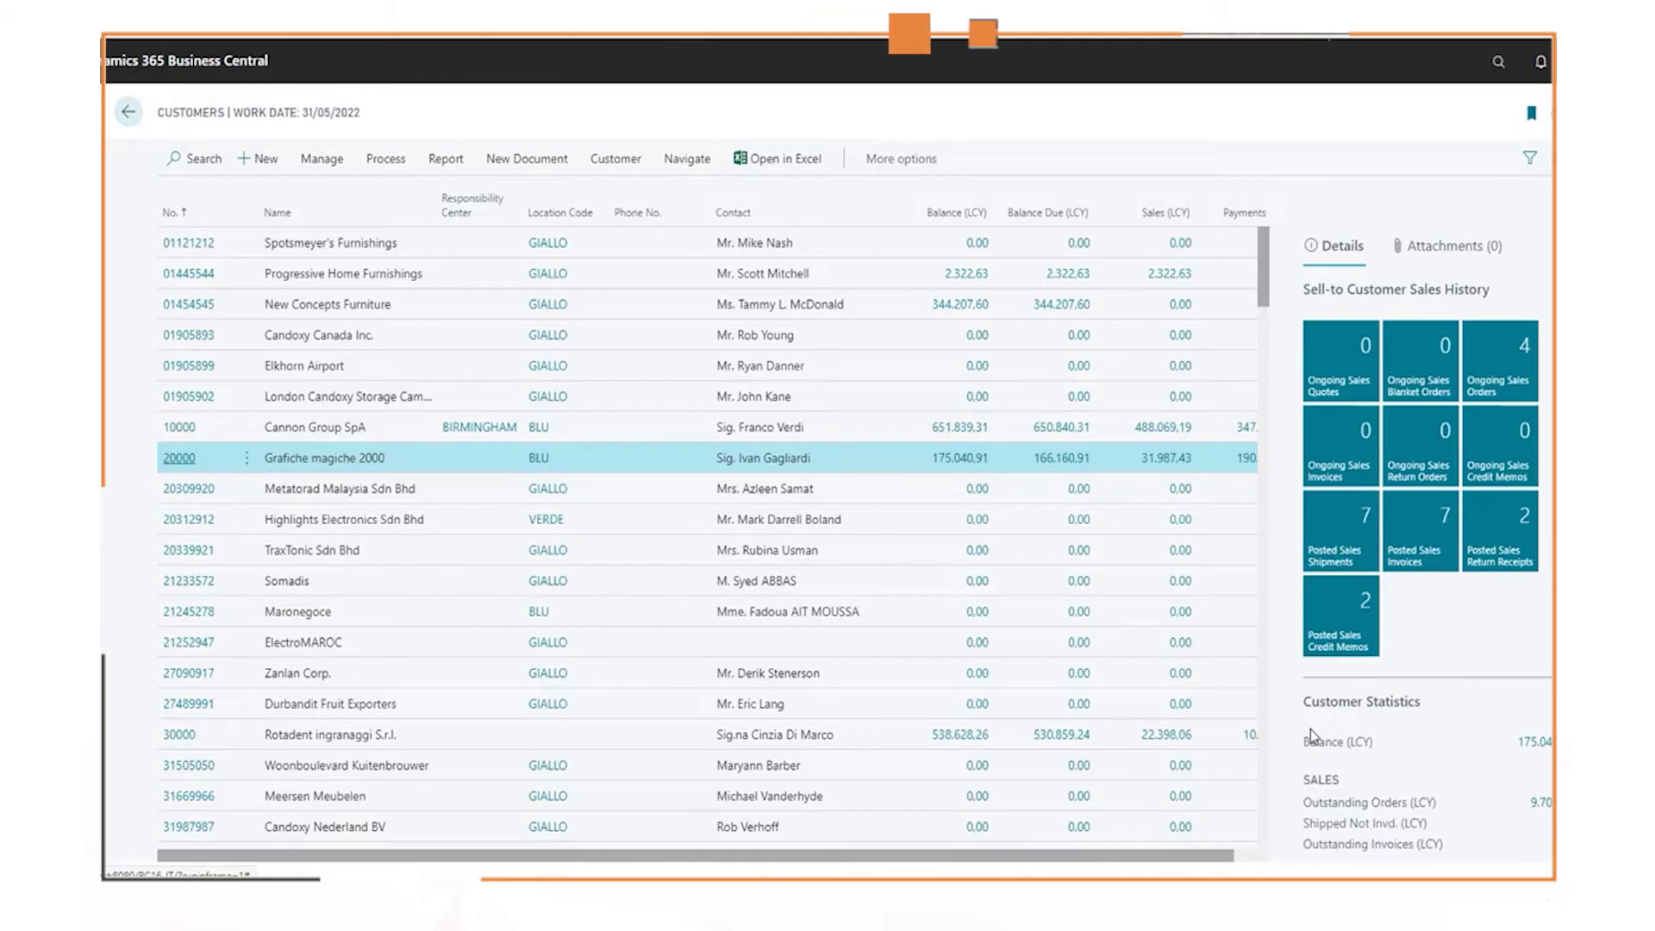
- Search for "cms", open the Commission Reason Codes from the full results, and examine their Create Purchase Invoice settings
left_click(1515, 72)
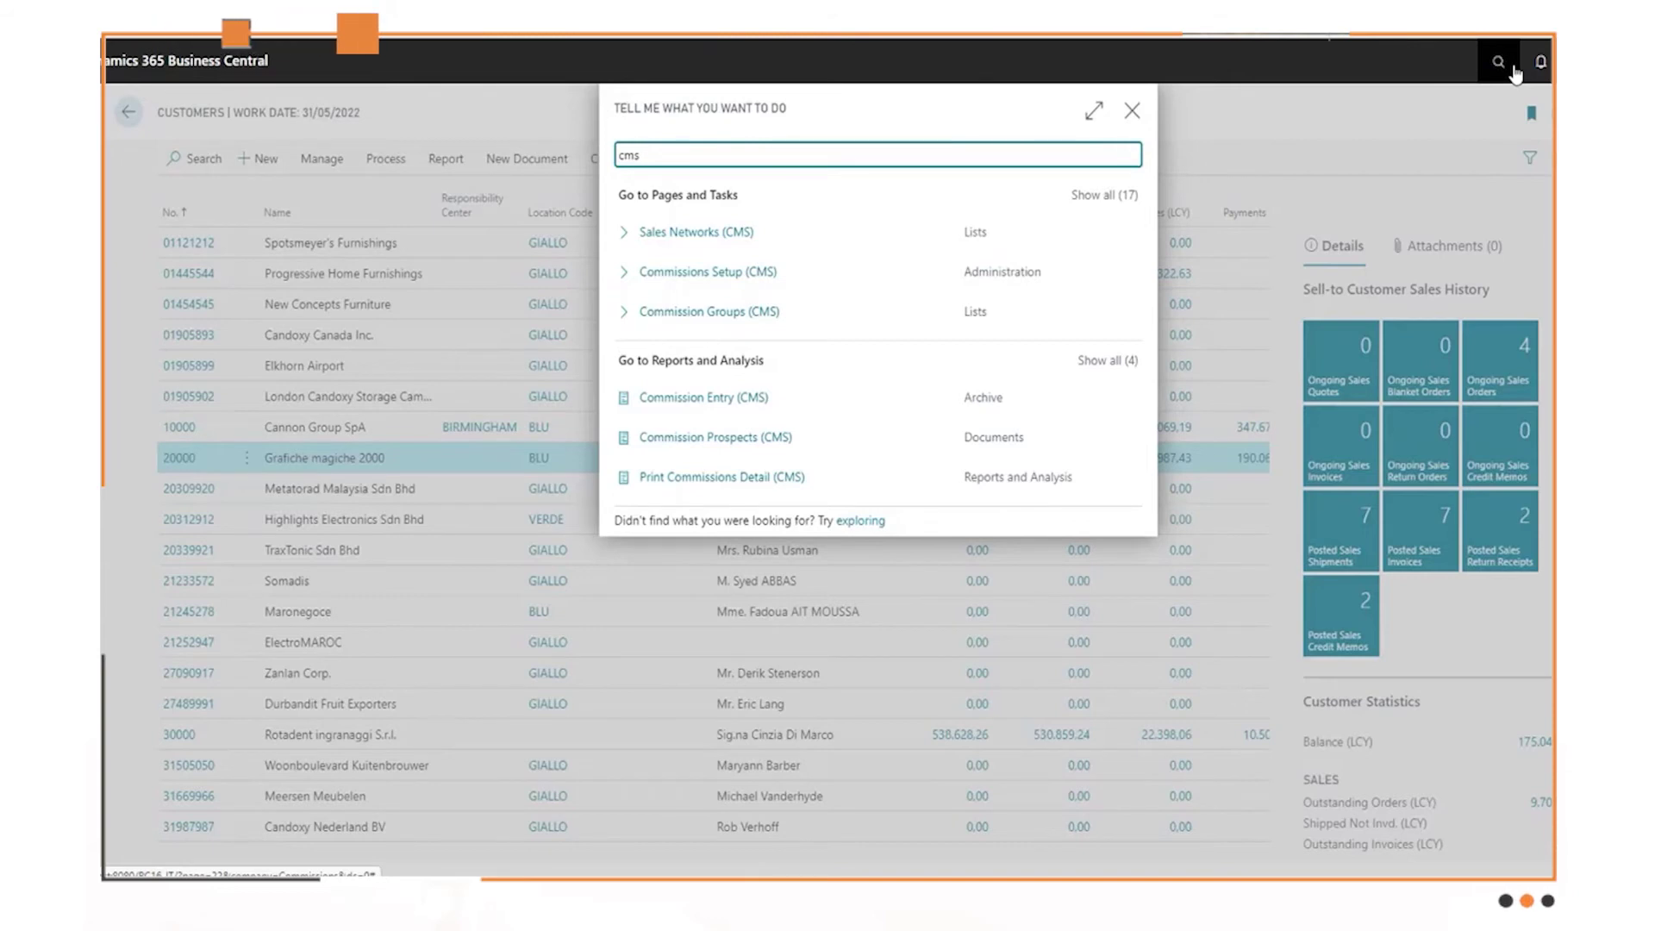
left_click(1106, 194)
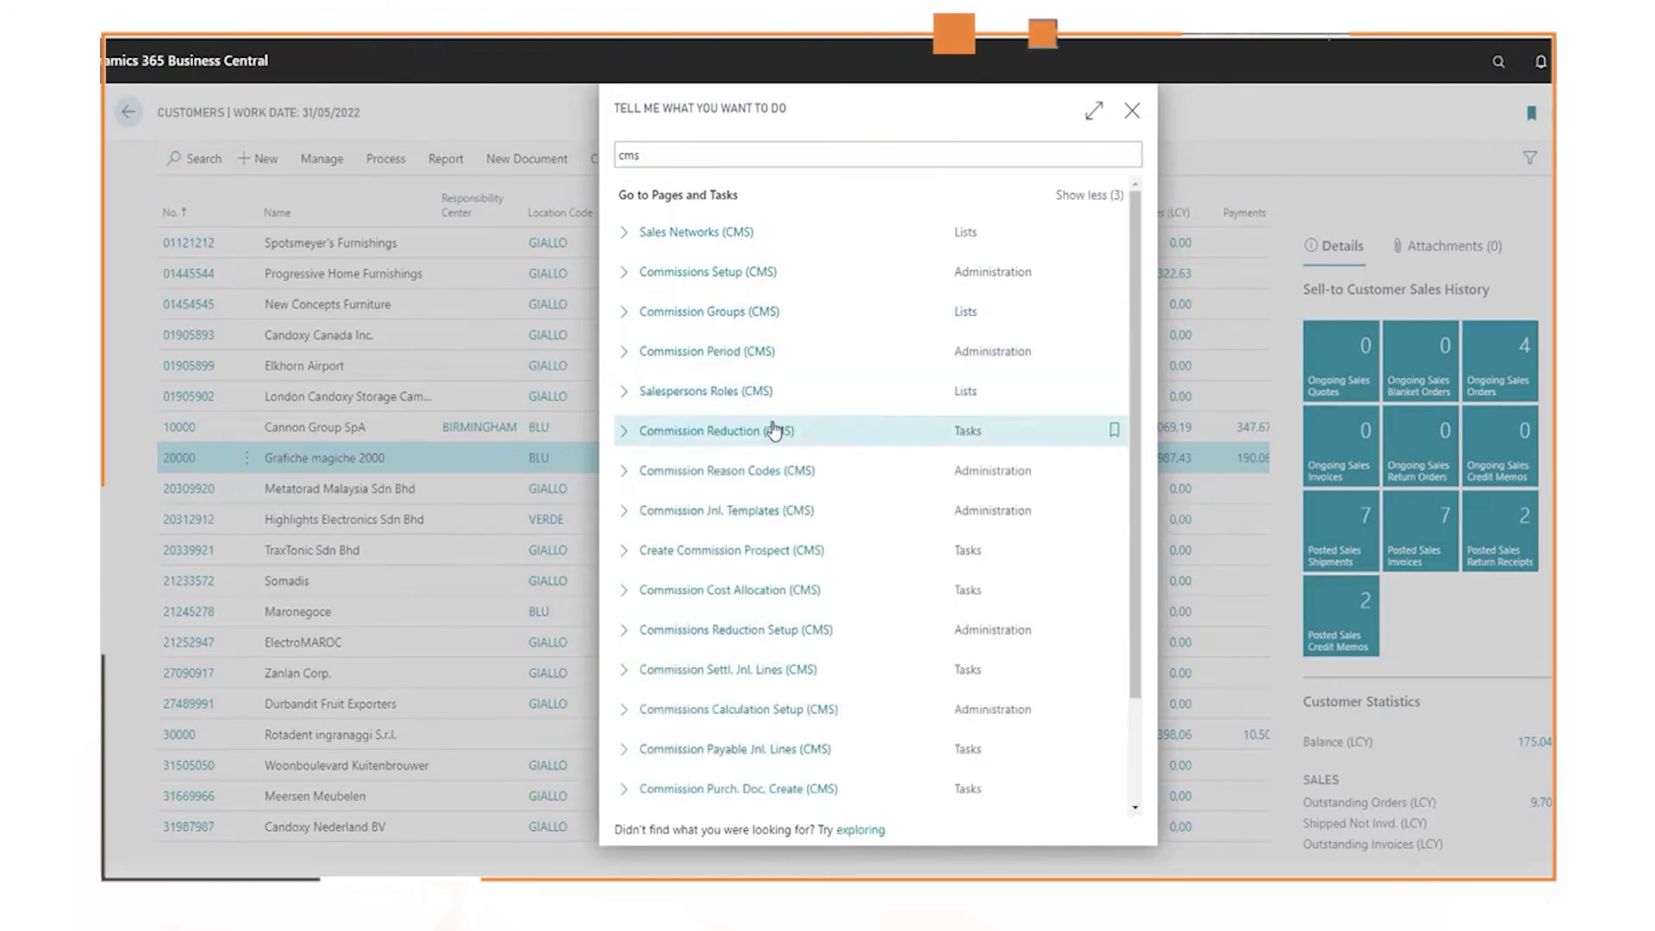
left_click(773, 473)
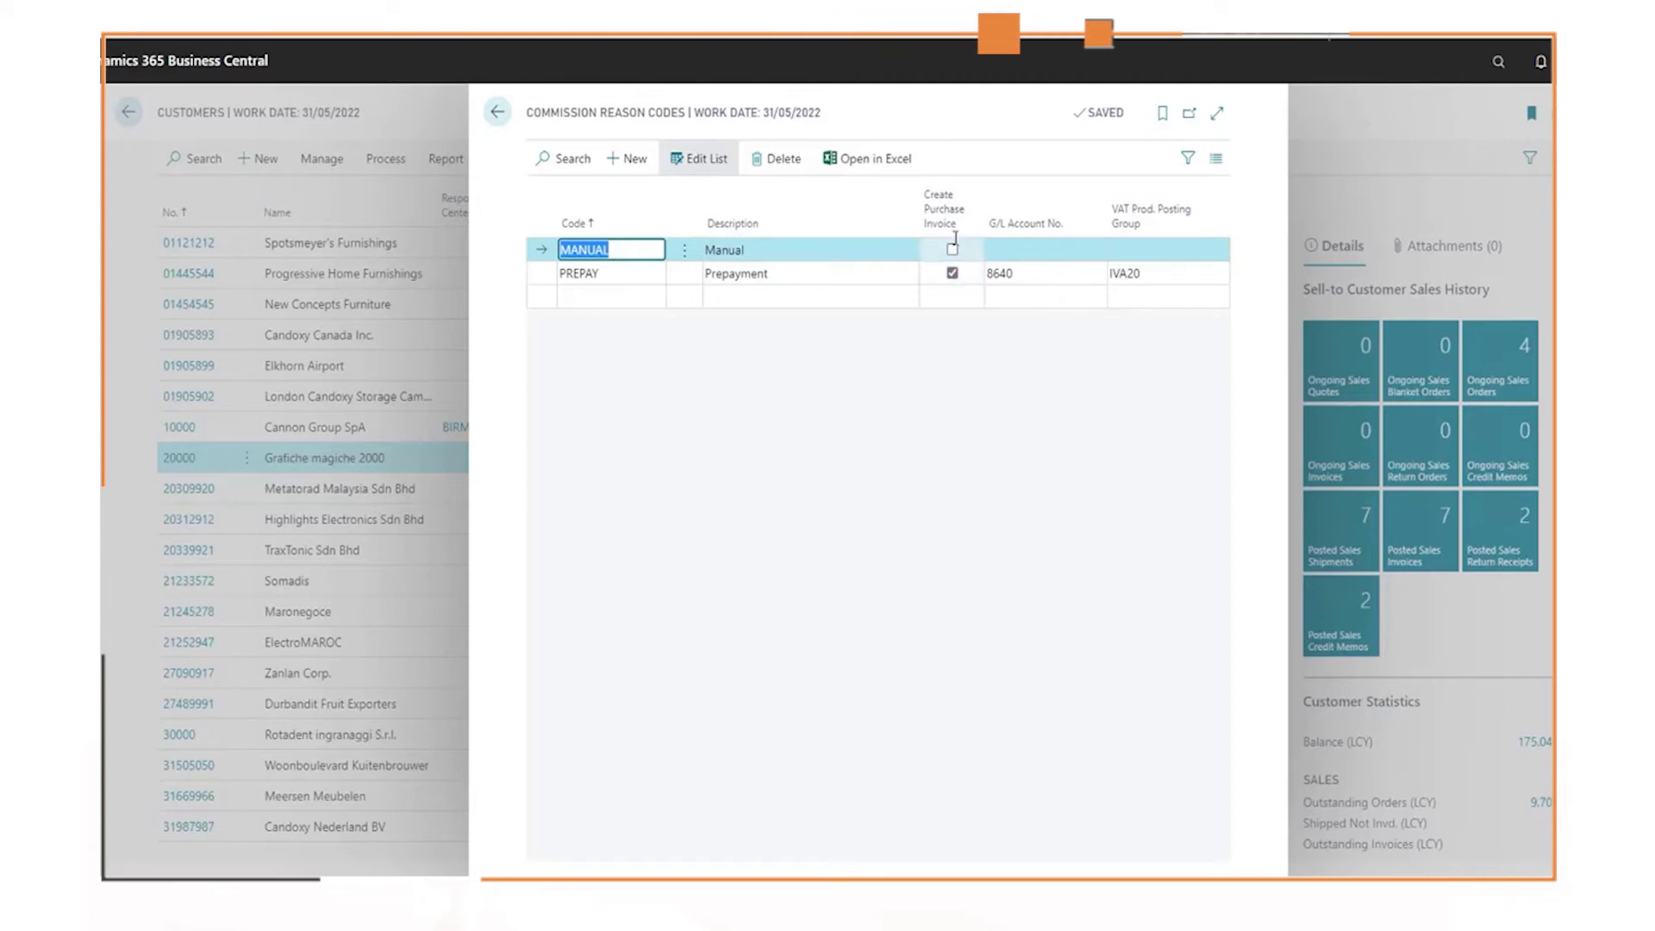
mouse_move(948, 229)
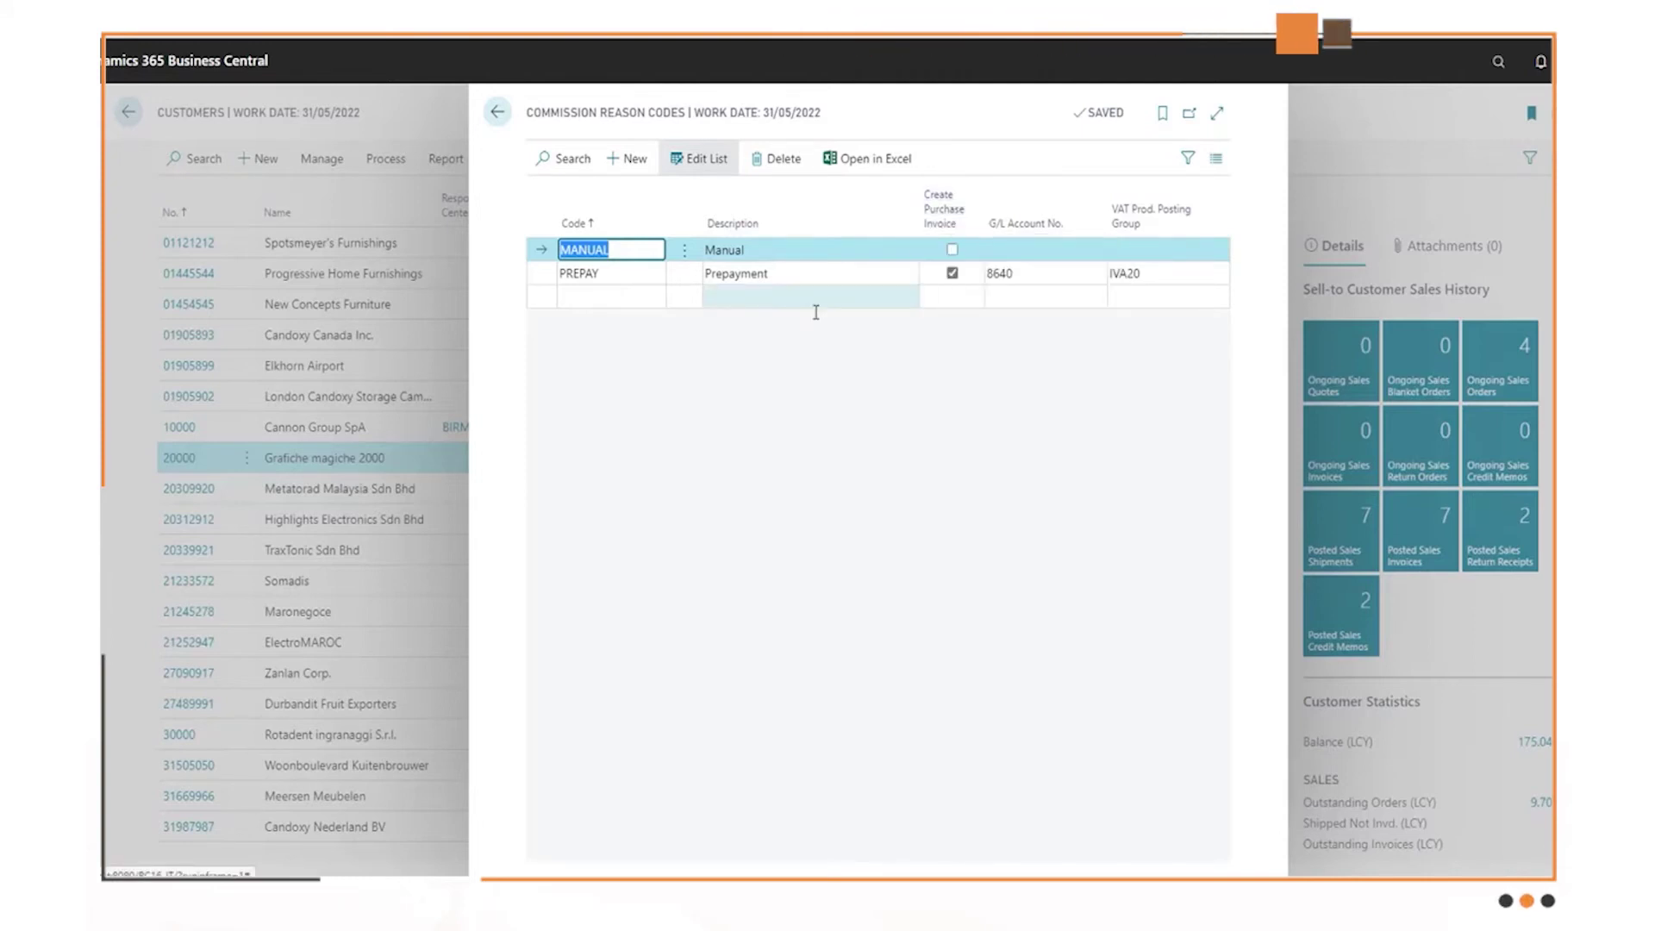
- Examine the PREPAY reason code's invoice settings and close the Commission Reason Codes
left_click(782, 273)
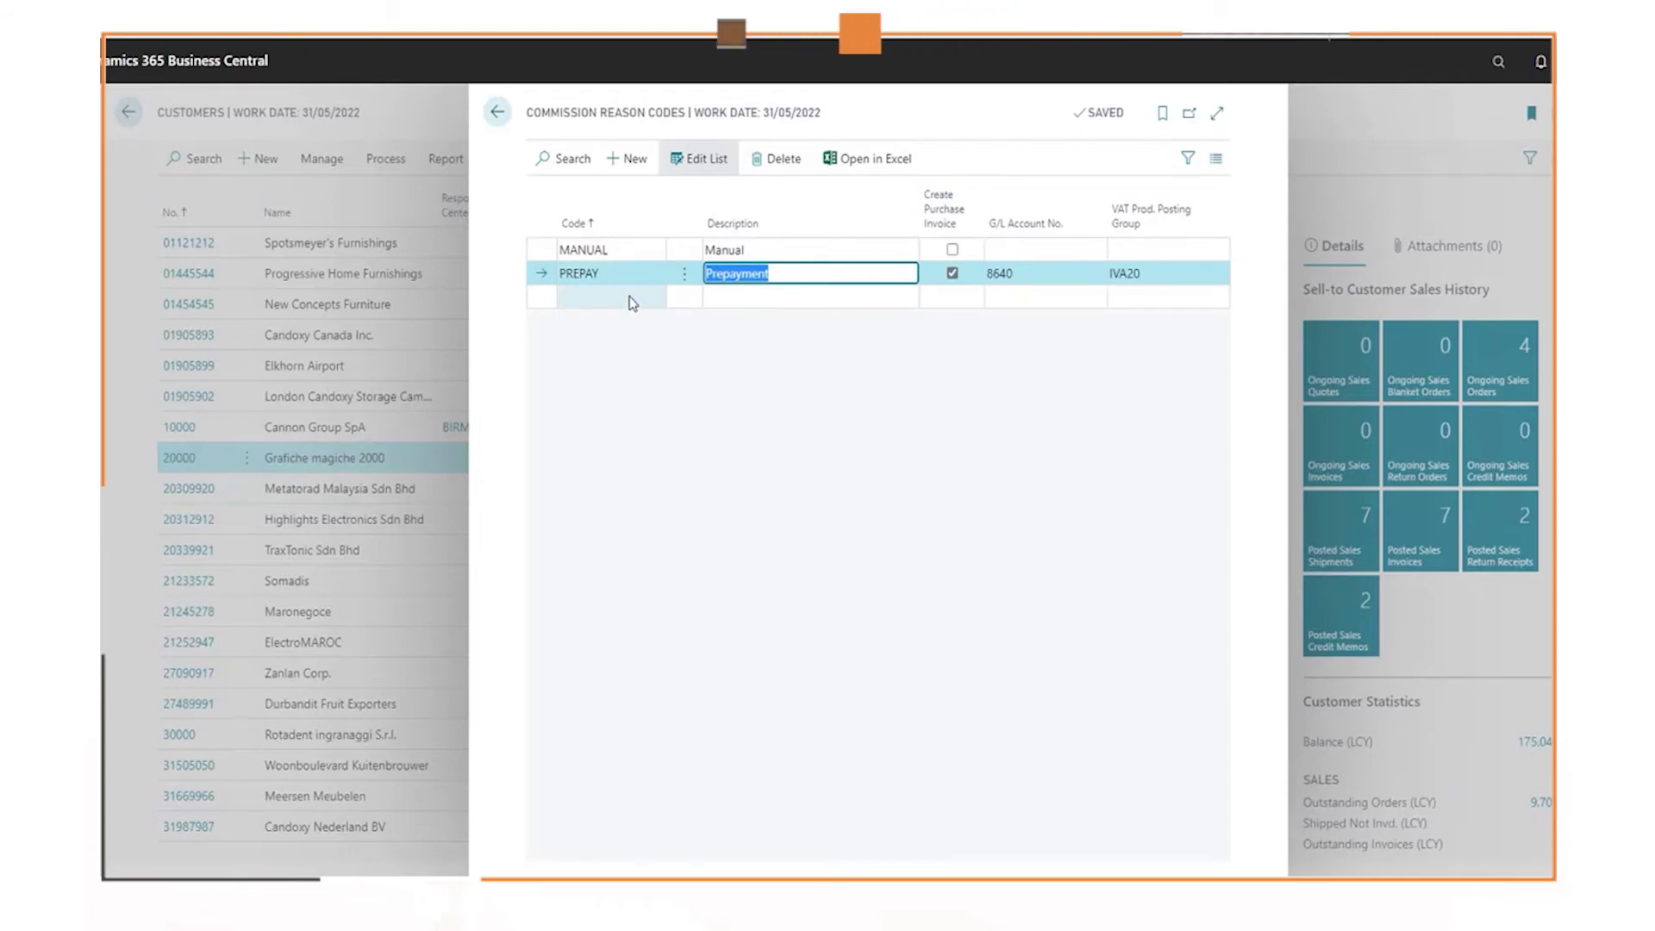
left_click(578, 274)
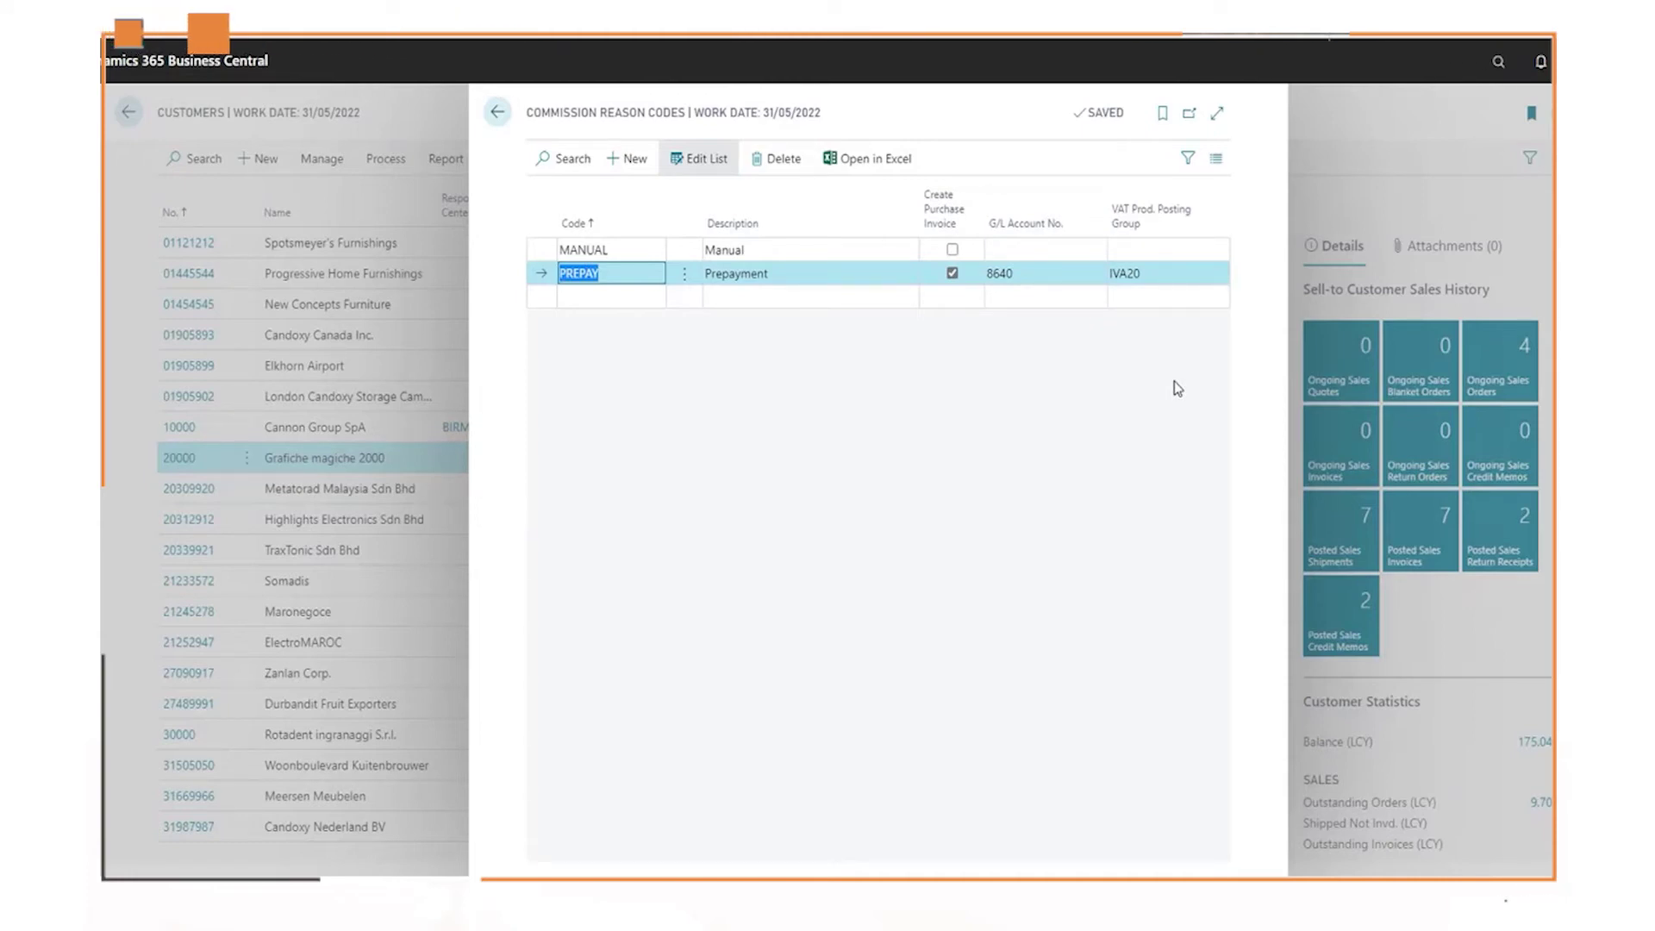
key("Escape")
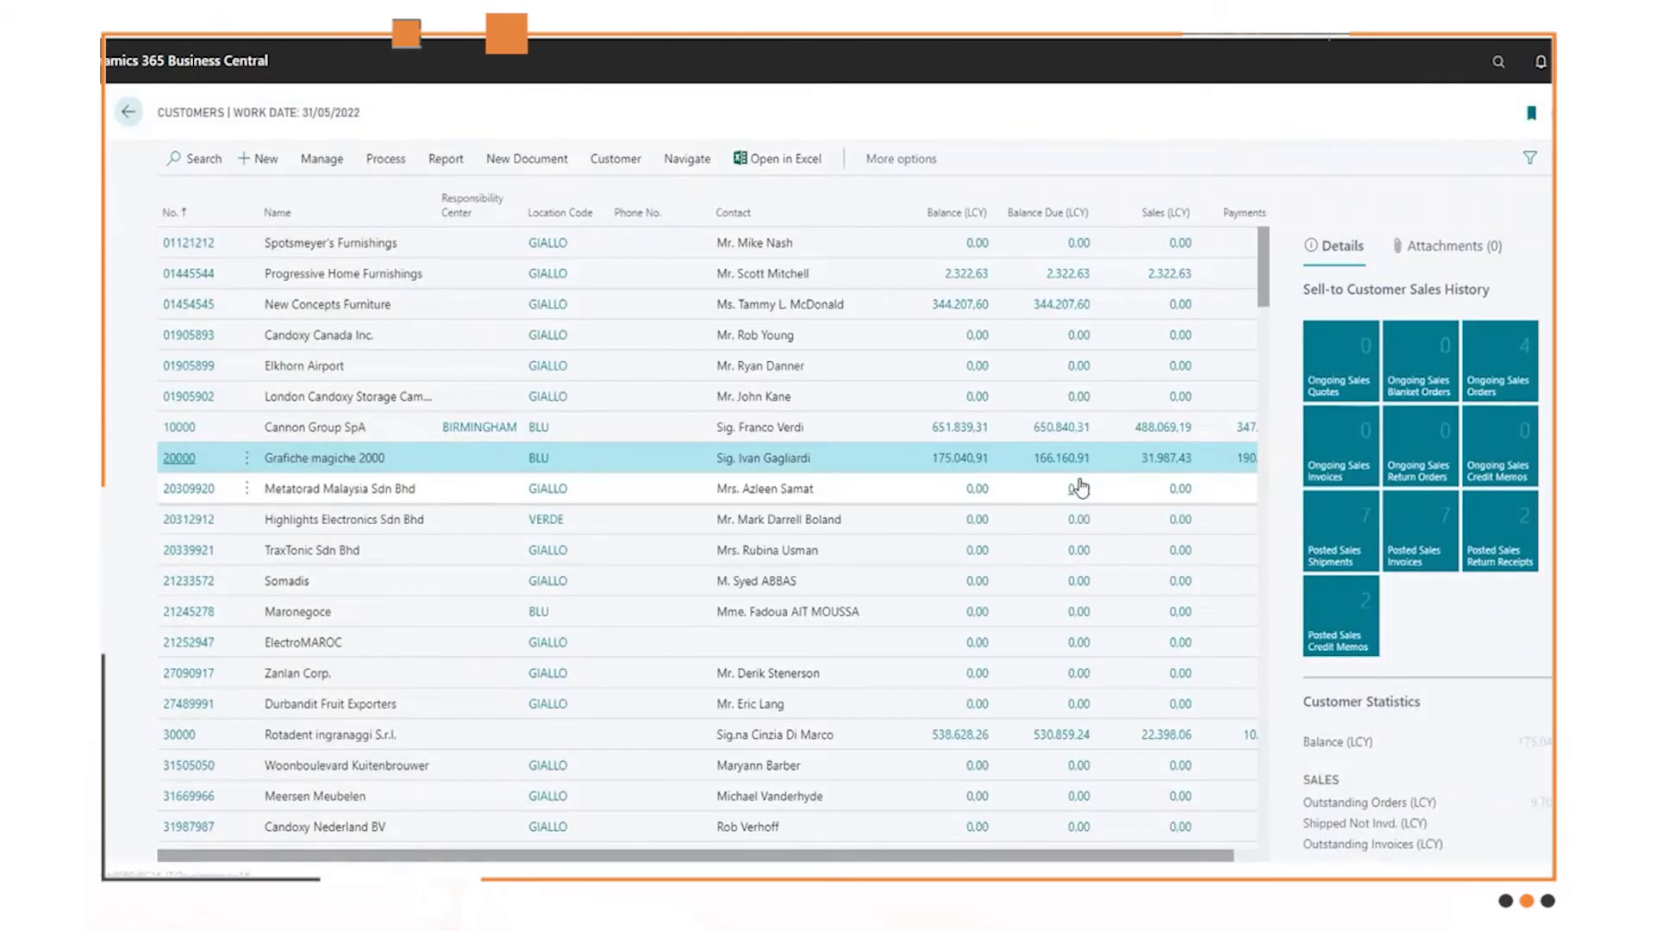
- Search for "cms creat p" and run Create Commission Prospect for period 2022Q2 with prospect date 30/06/2022
left_click(1497, 61)
type("cms c")
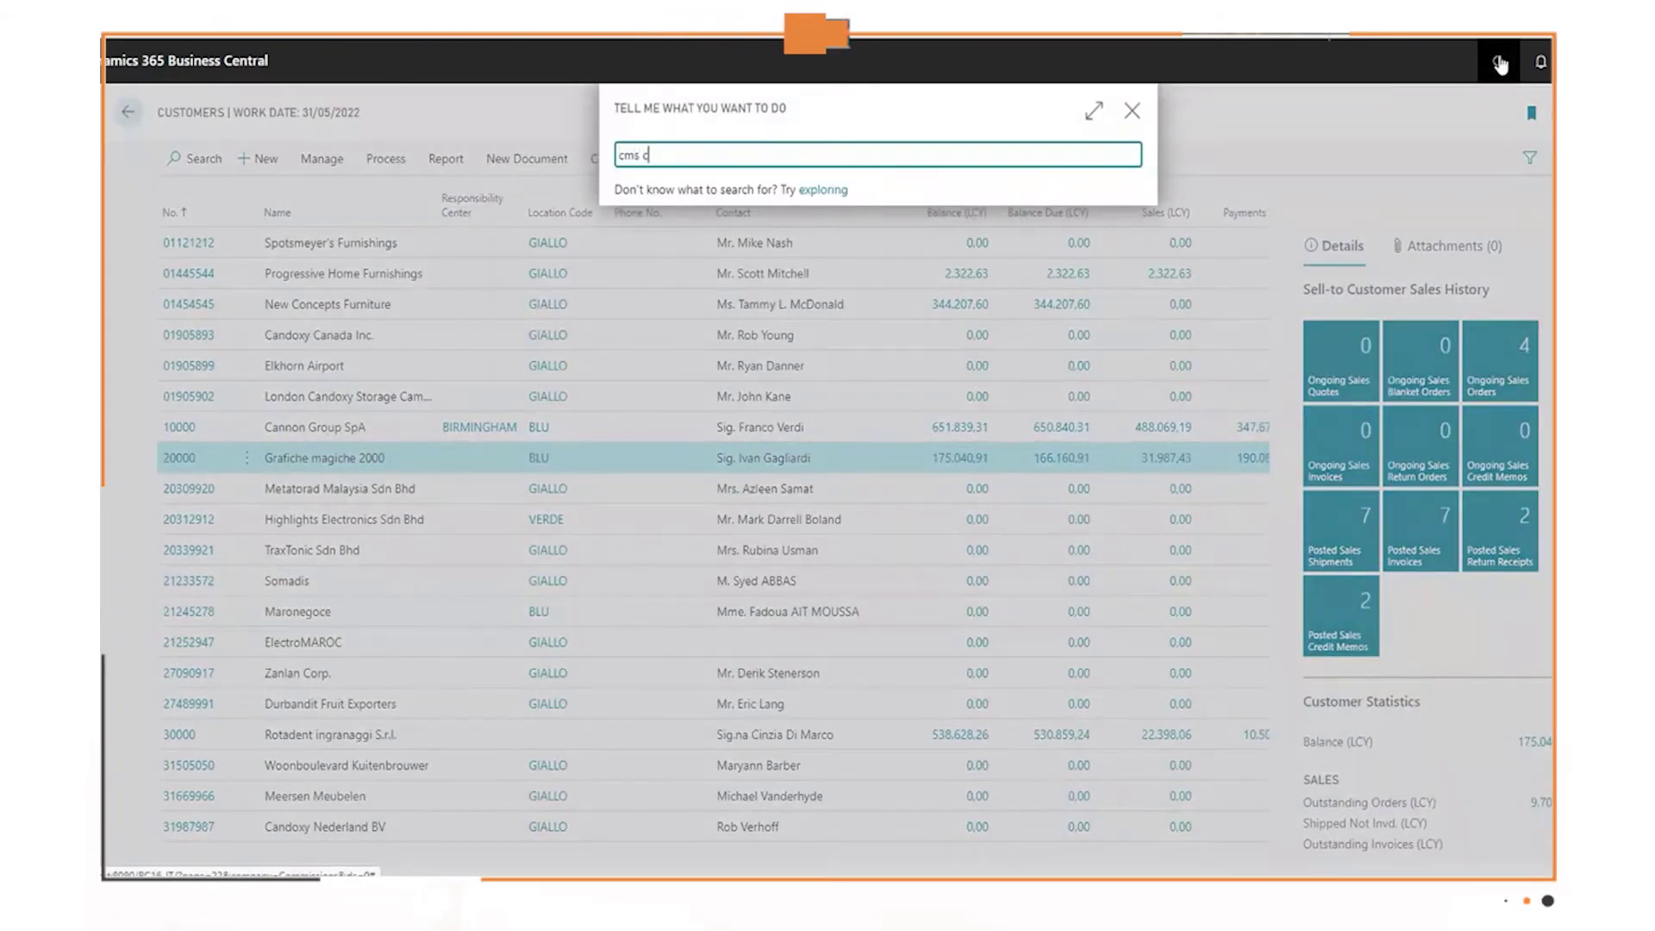
type("reat p")
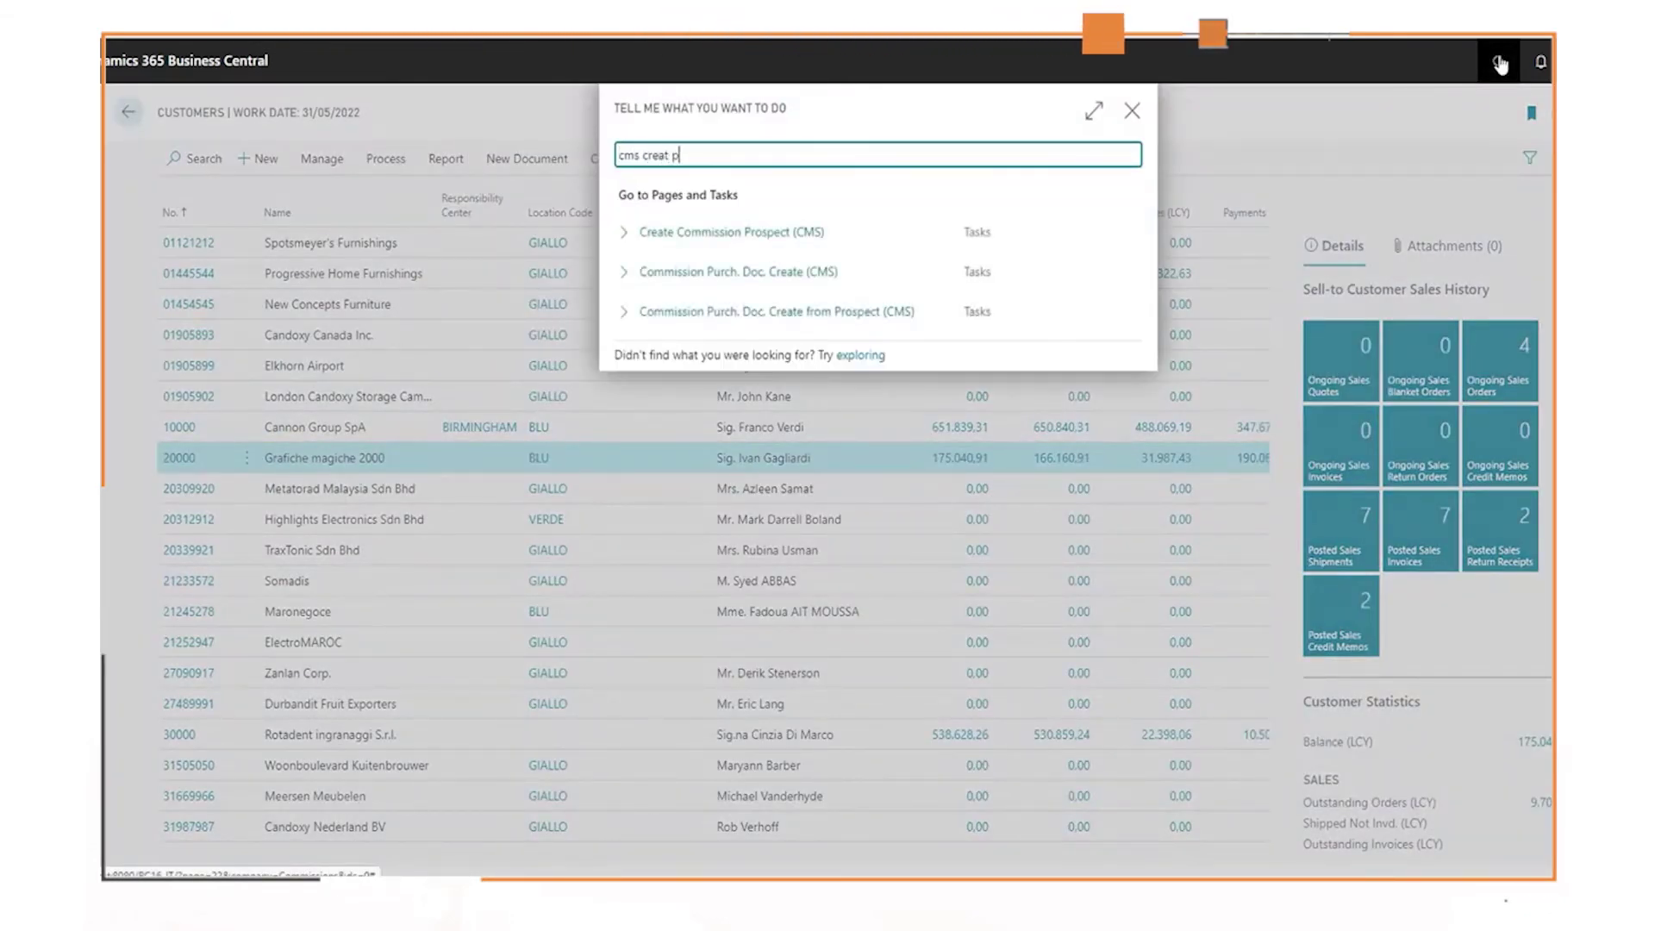
left_click(782, 241)
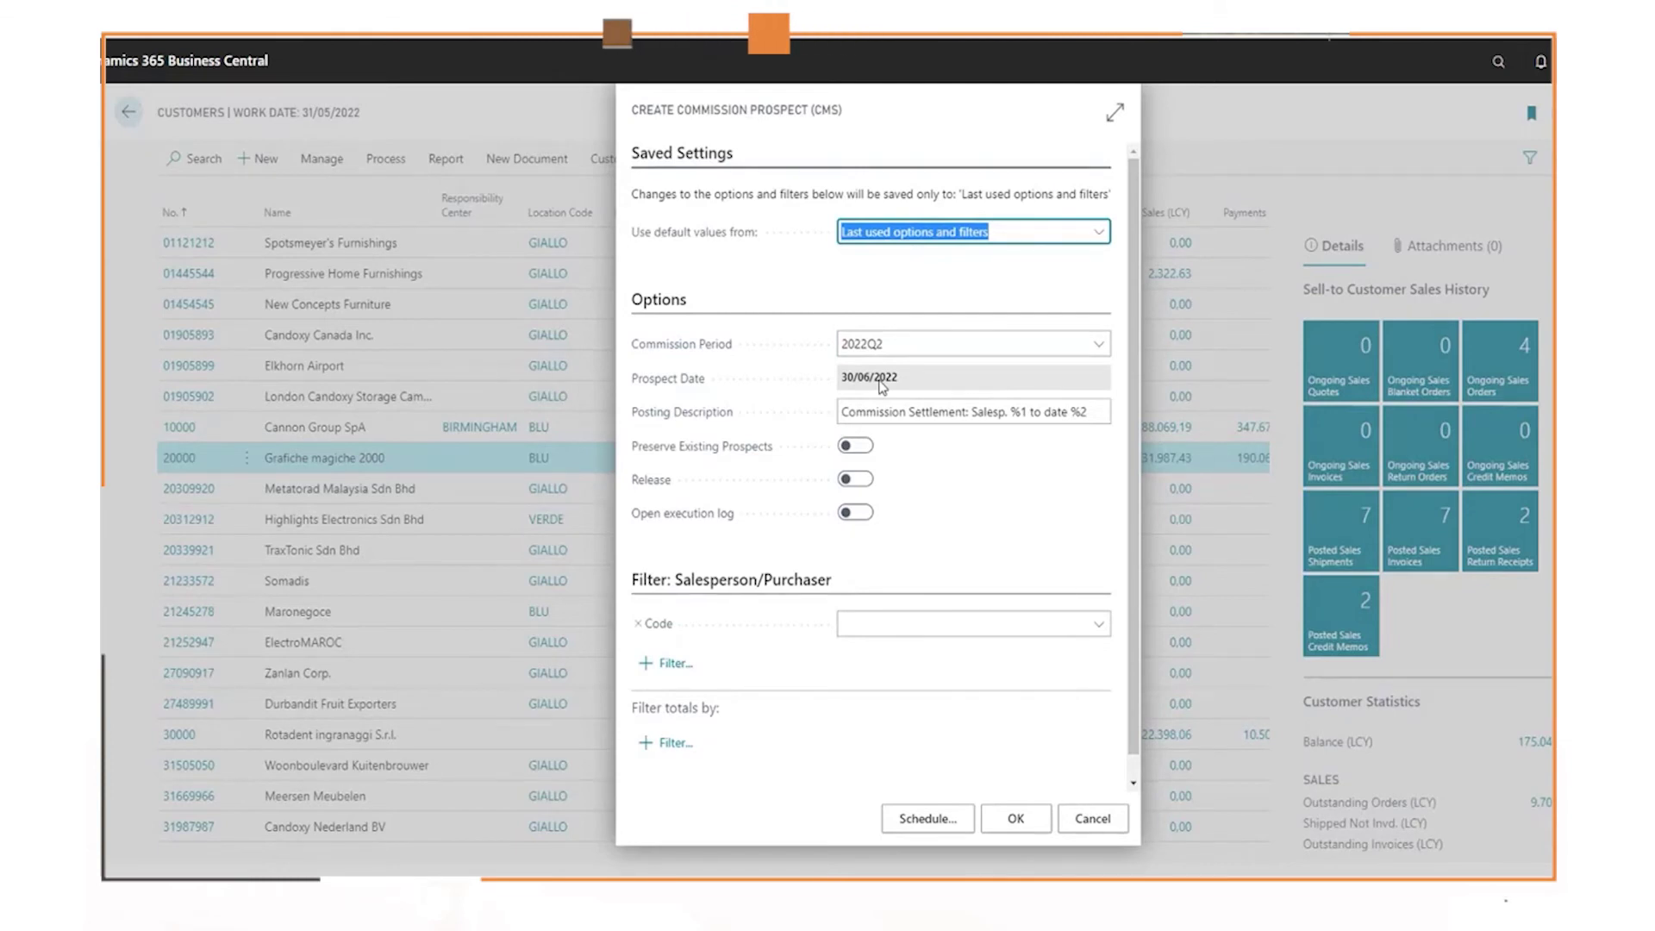
left_click(1022, 816)
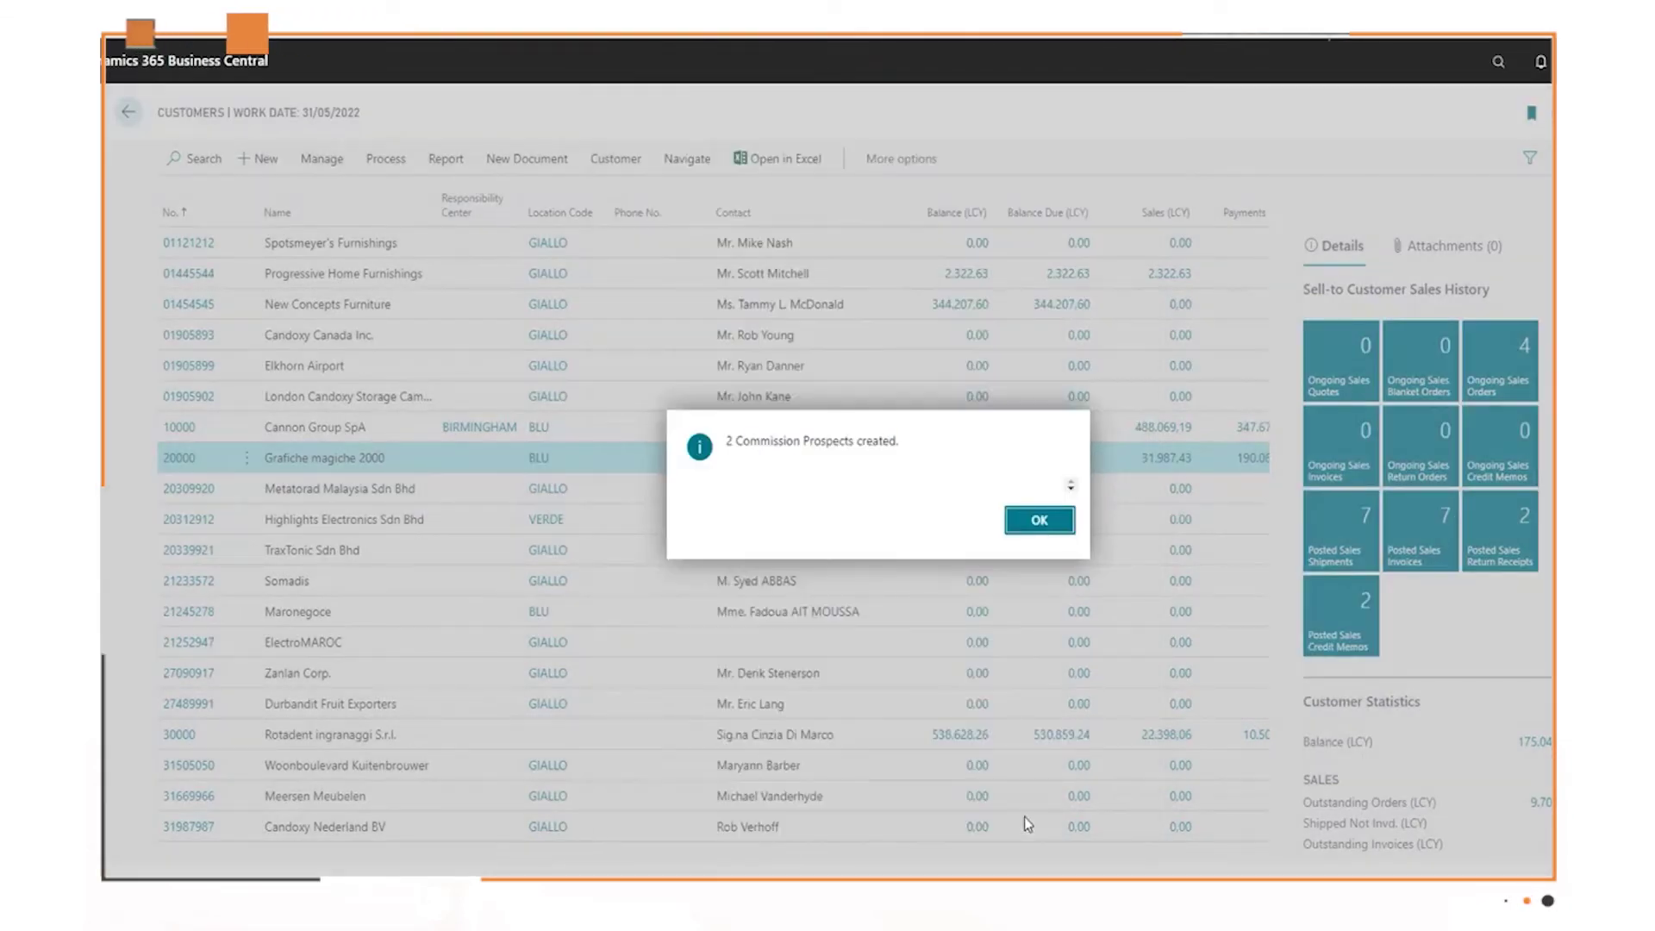
left_click(1039, 522)
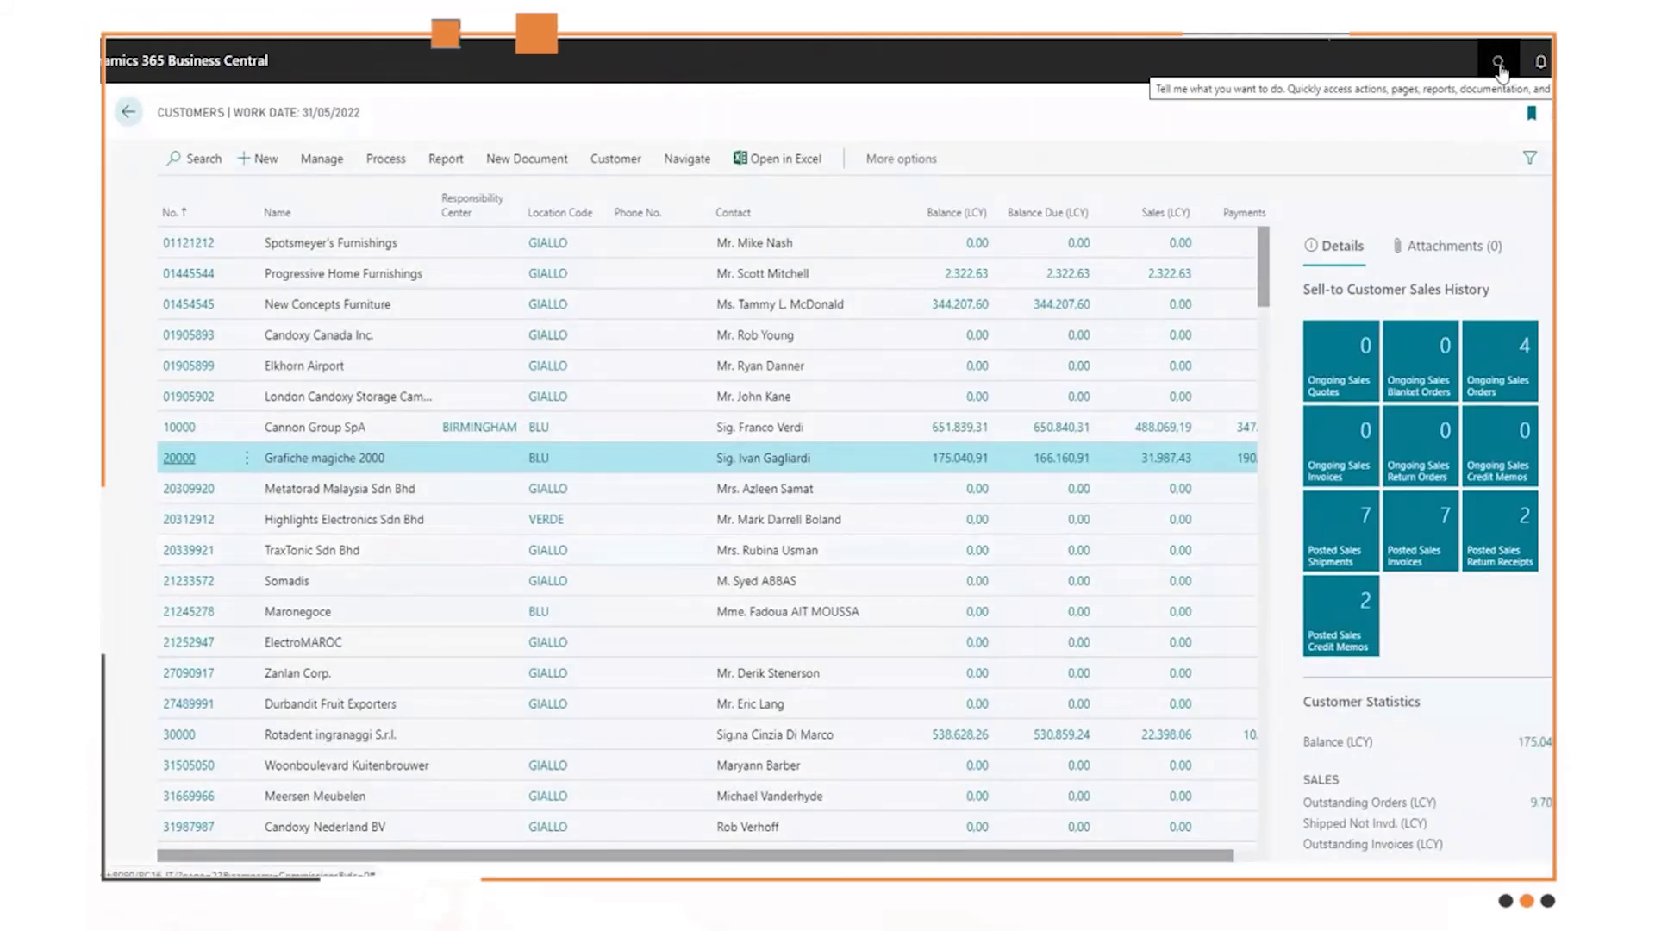
- Search for "cms pros" and open the Commission Prospects list
left_click(1500, 69)
type("cms pros")
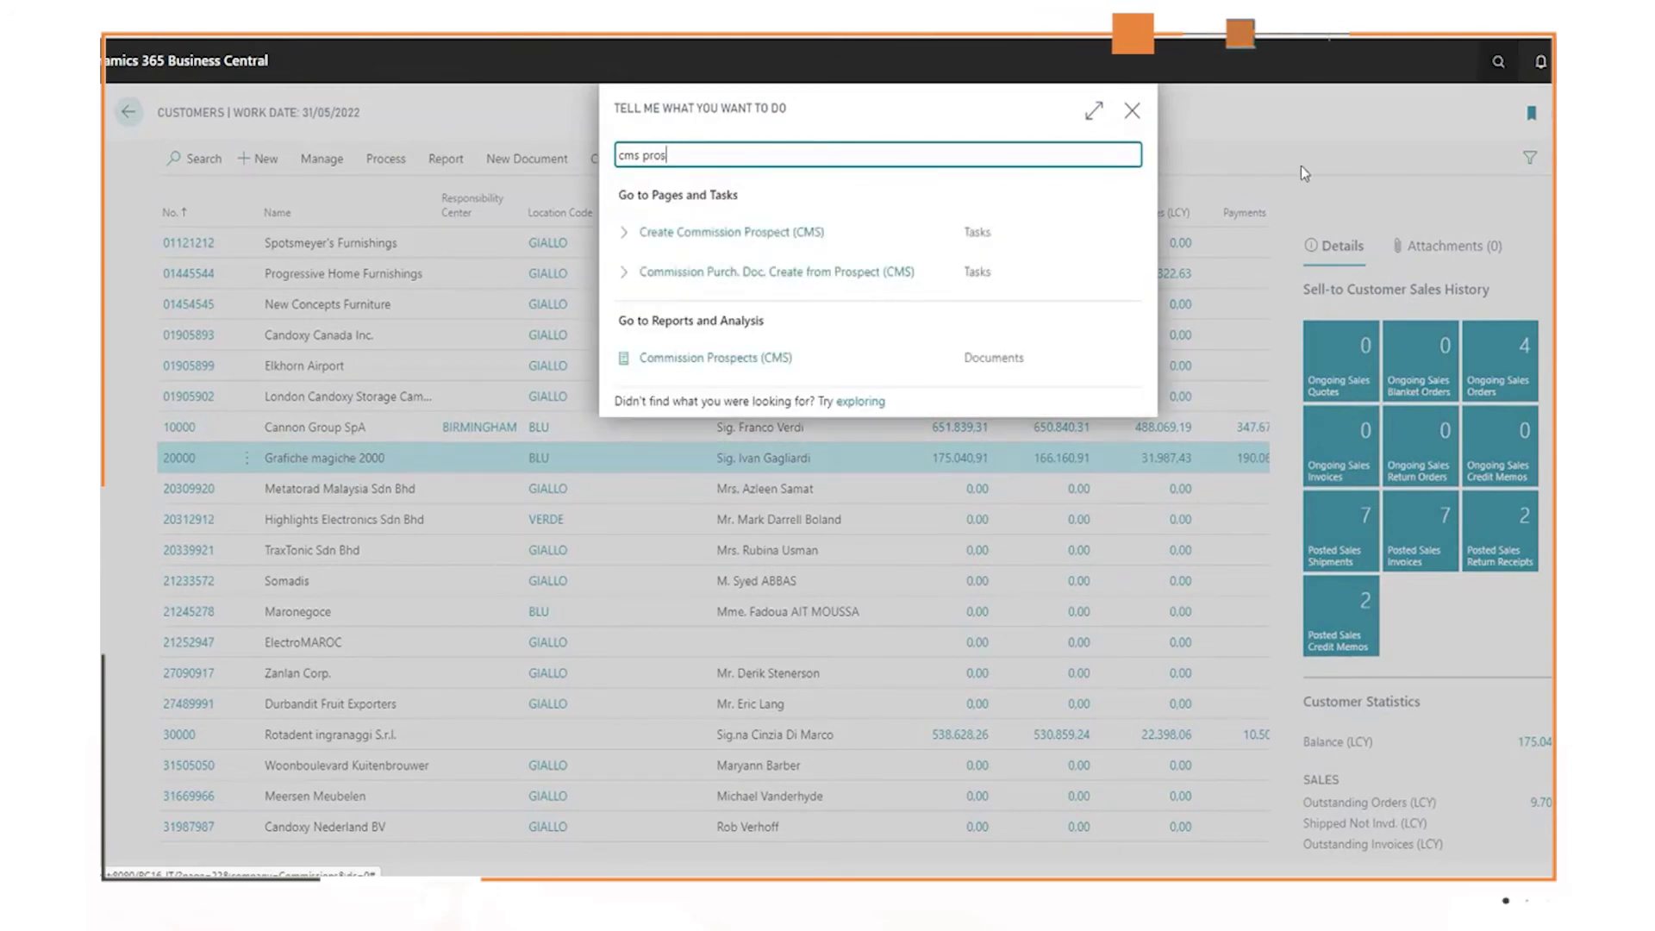
left_click(762, 361)
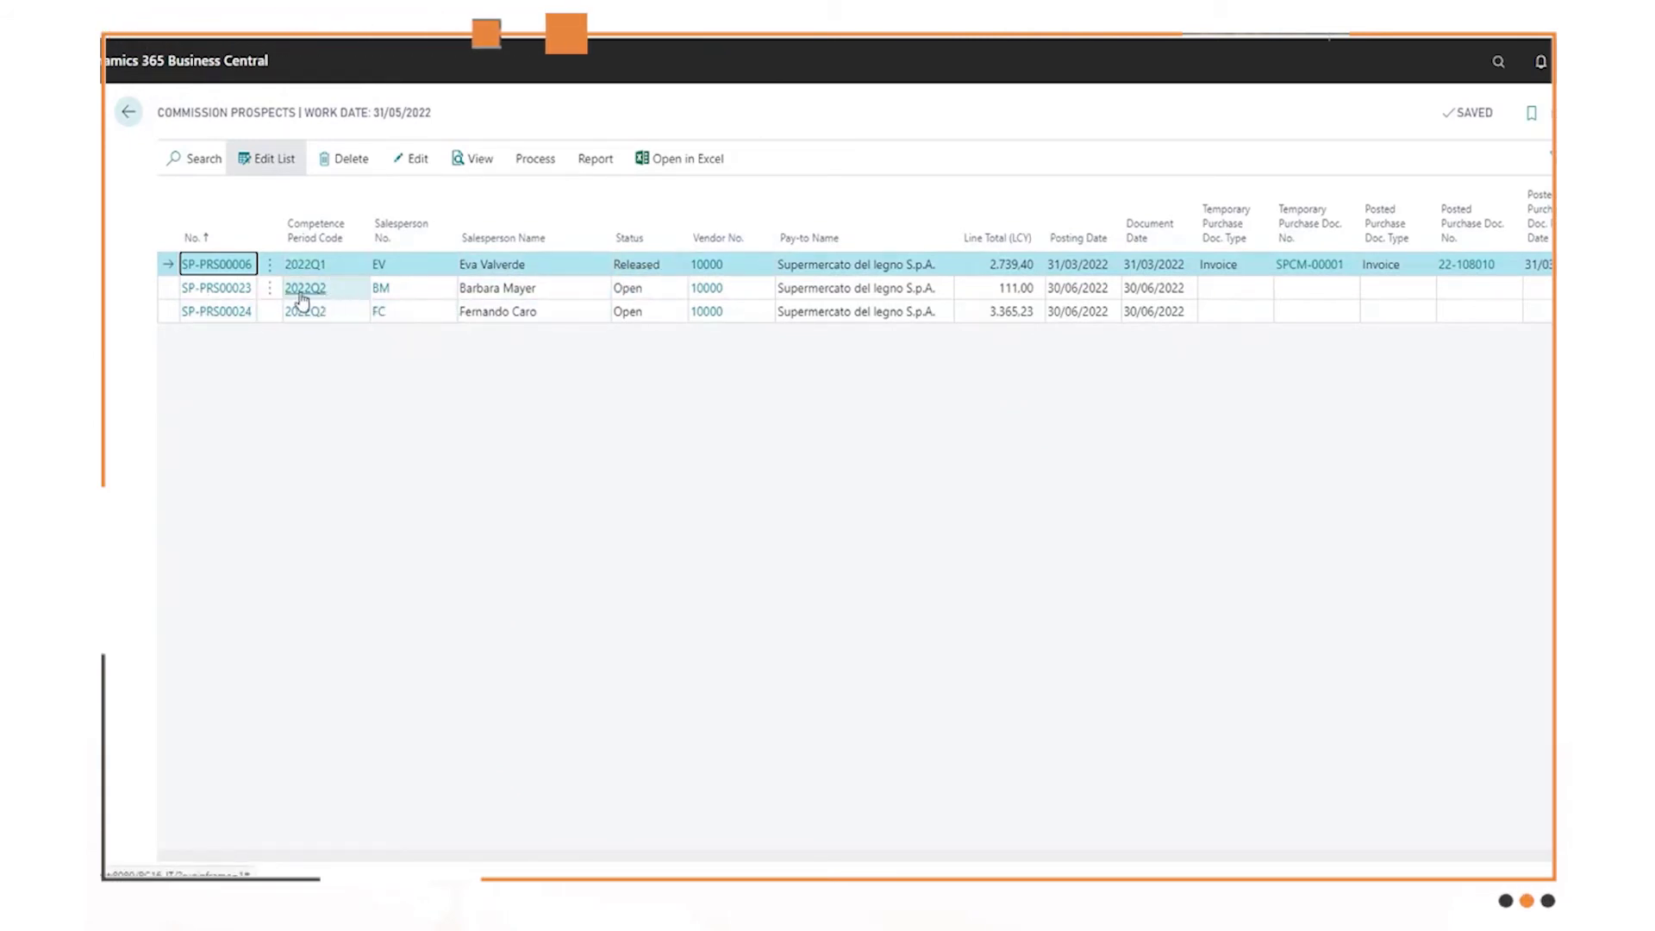
- Open the 2022Q2 prospect of salesperson BM and review its general, line and invoicing details
left_click(538, 295)
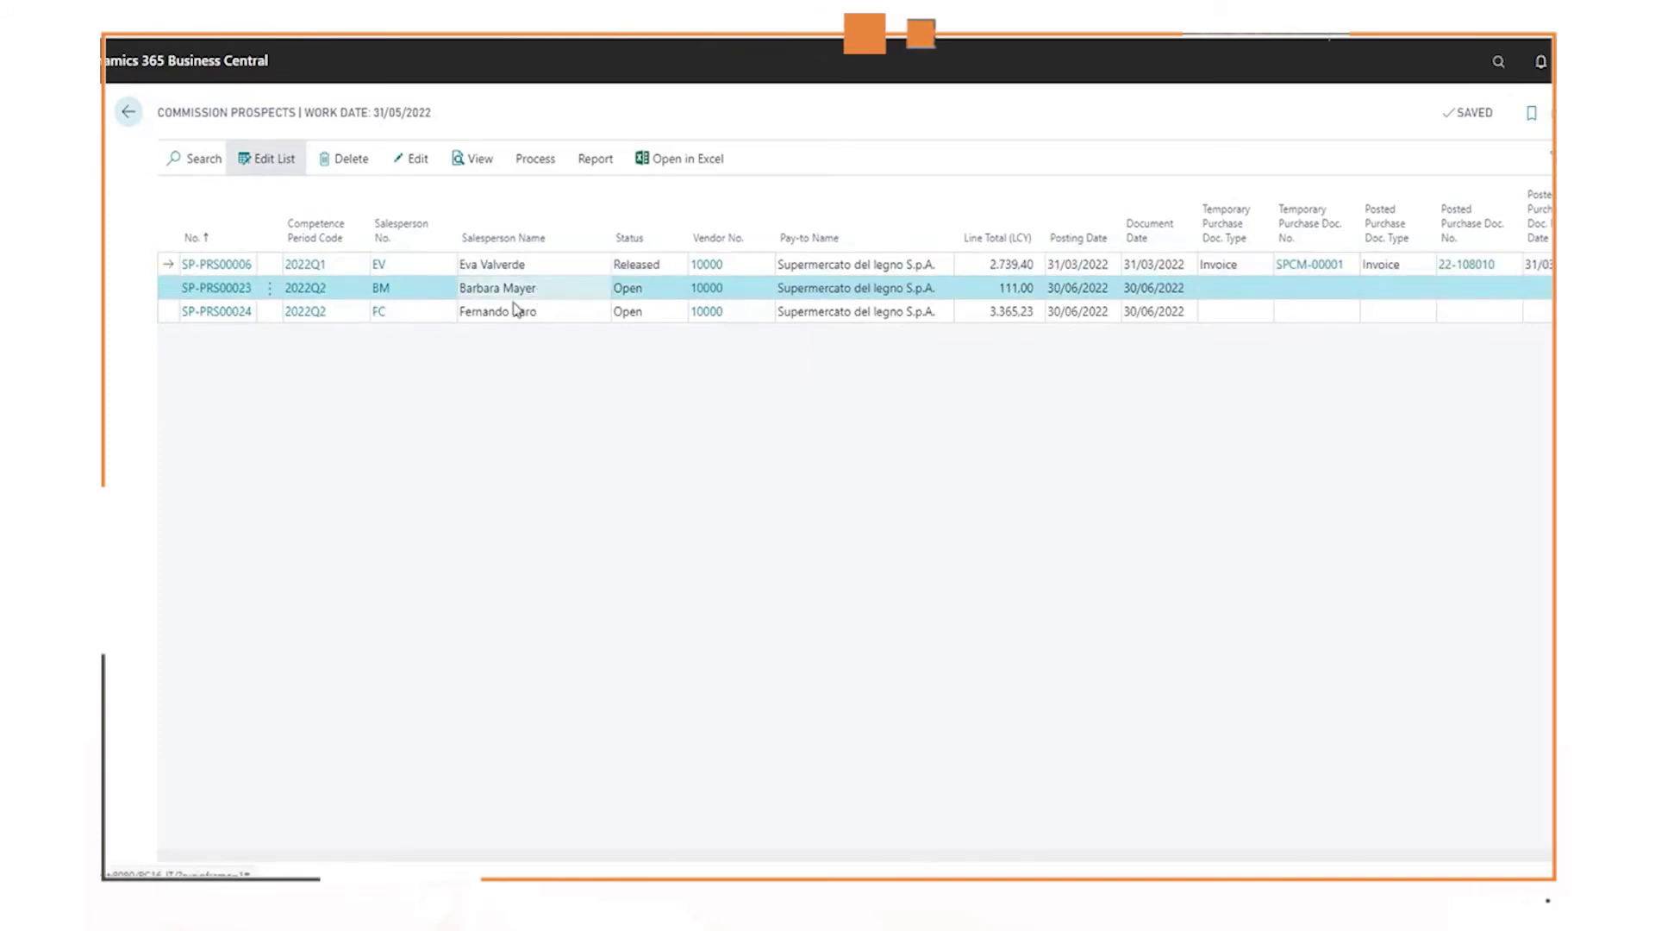
left_click(412, 161)
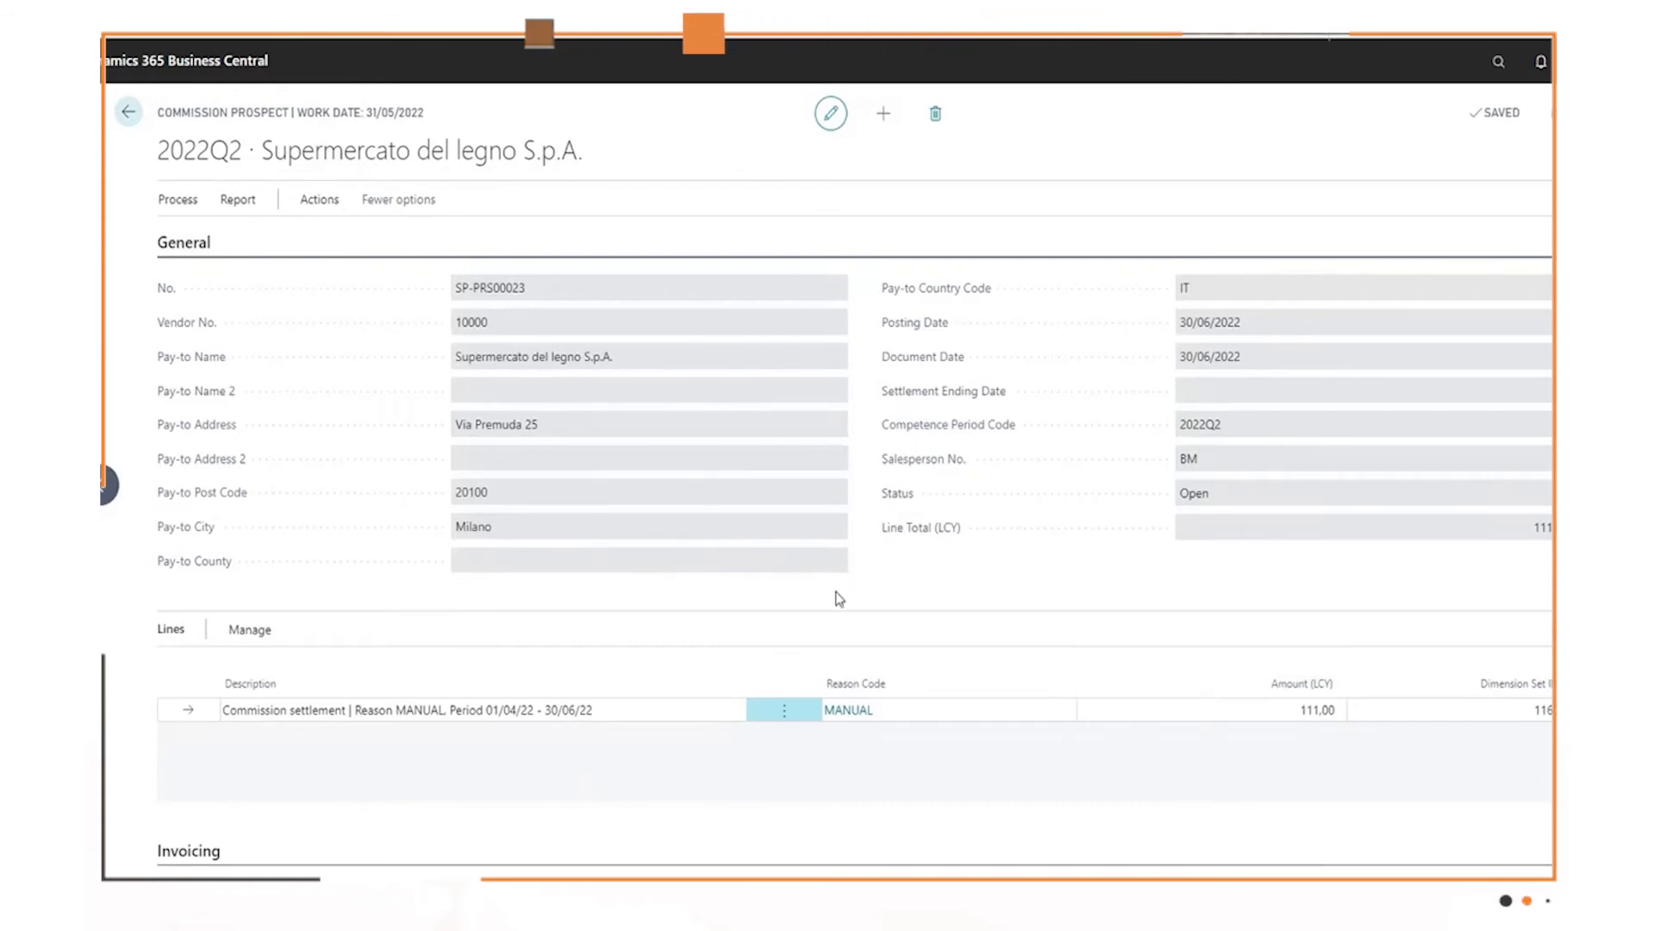
scroll(862, 586, "down", 2)
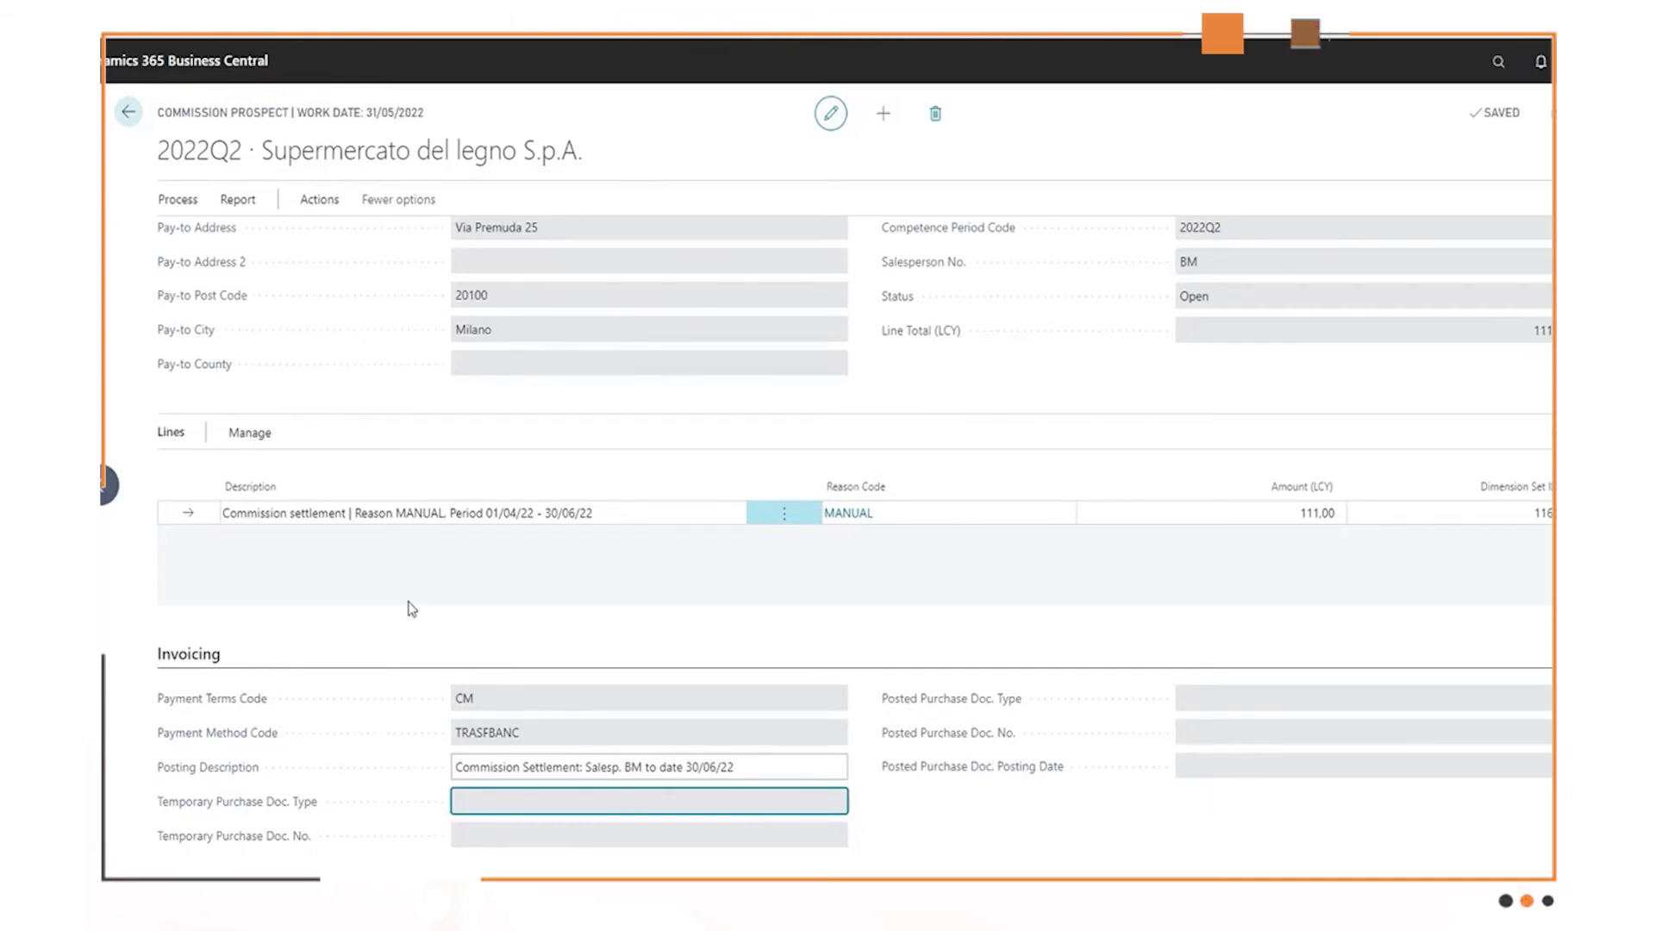
scroll(605, 645, "up", 1)
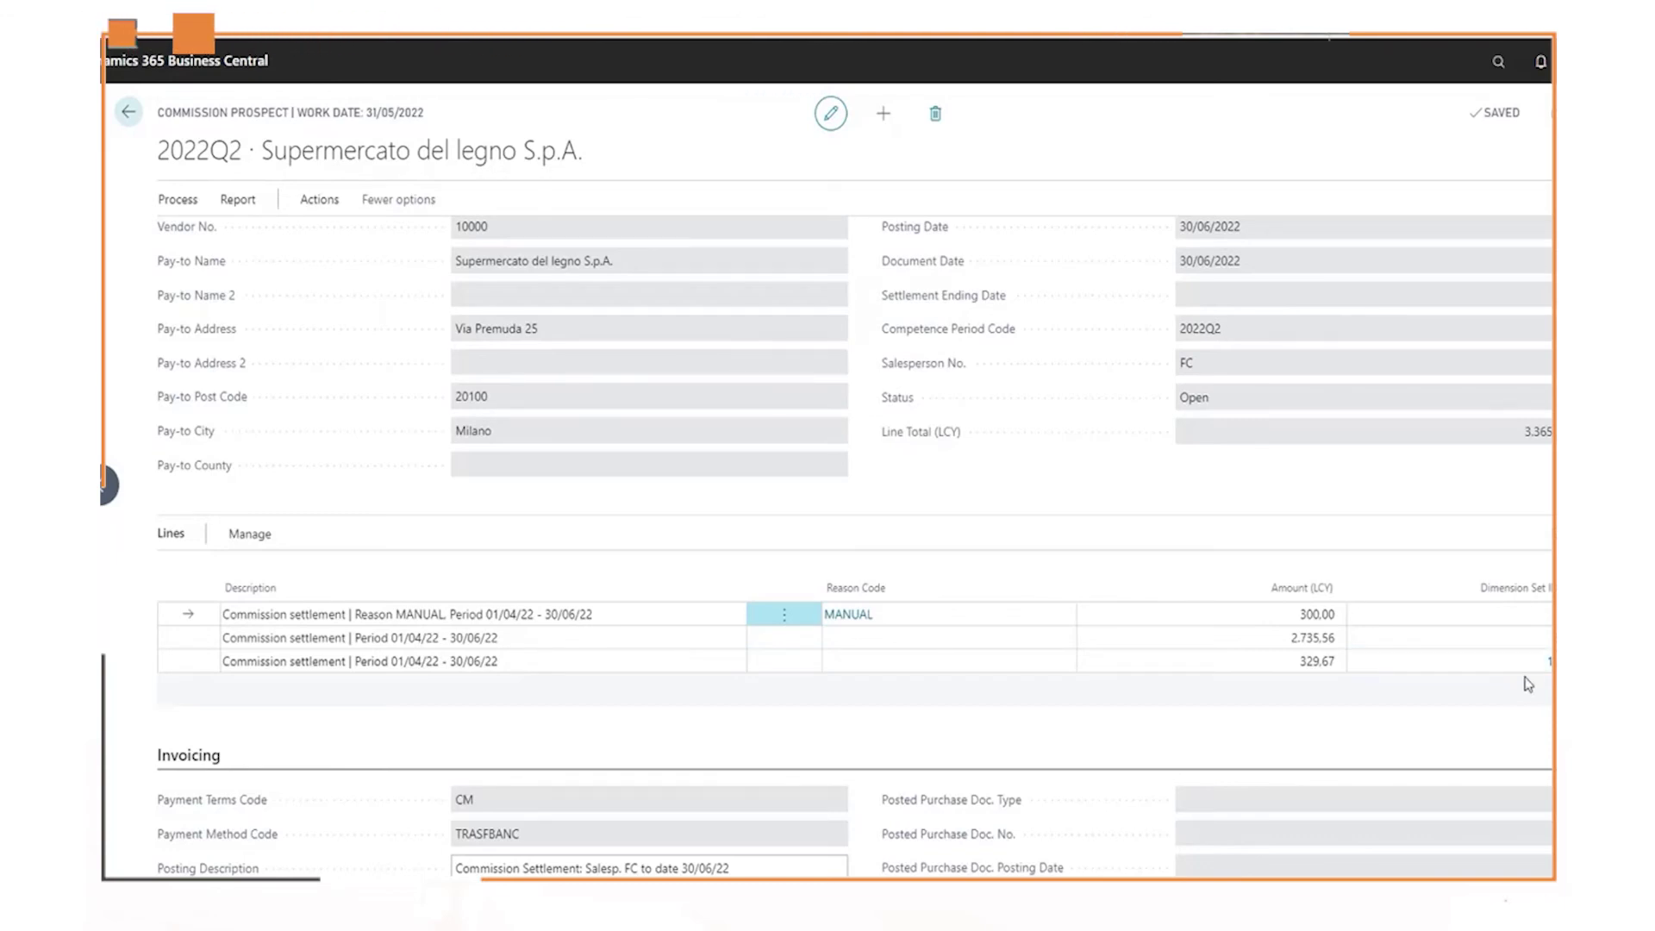
- Review the lines and invoicing details of salesperson FC's 2022Q2 prospect and open its Commission Ledger Entries
scroll(552, 728, "down", 1)
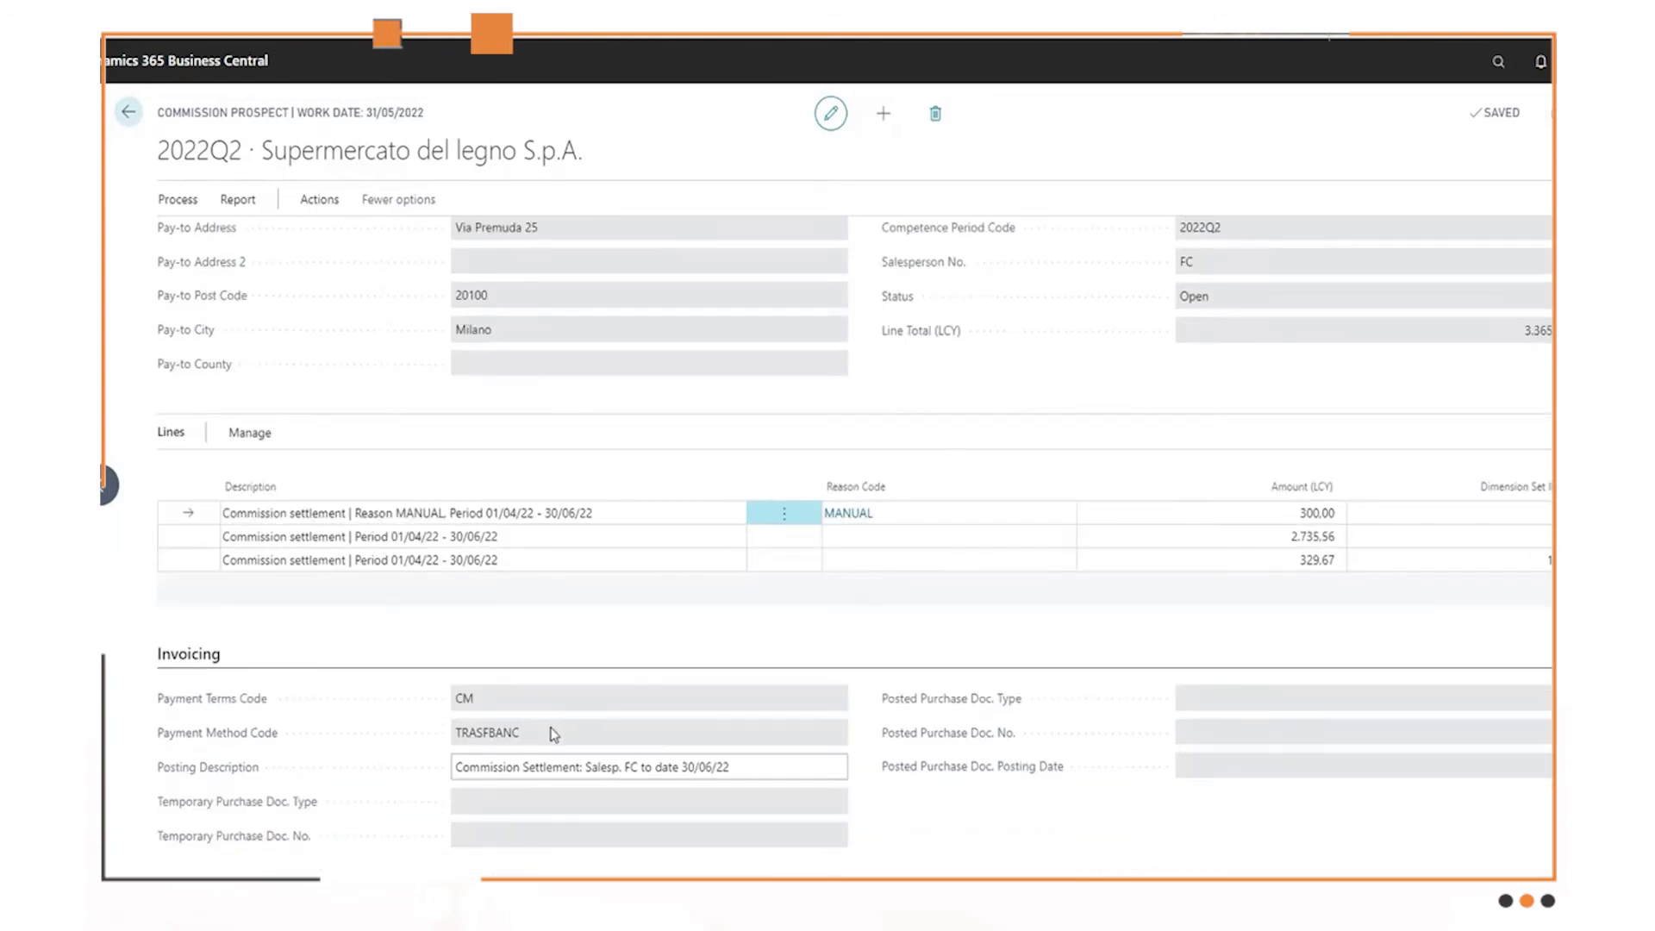
scroll(383, 377, "up", 2)
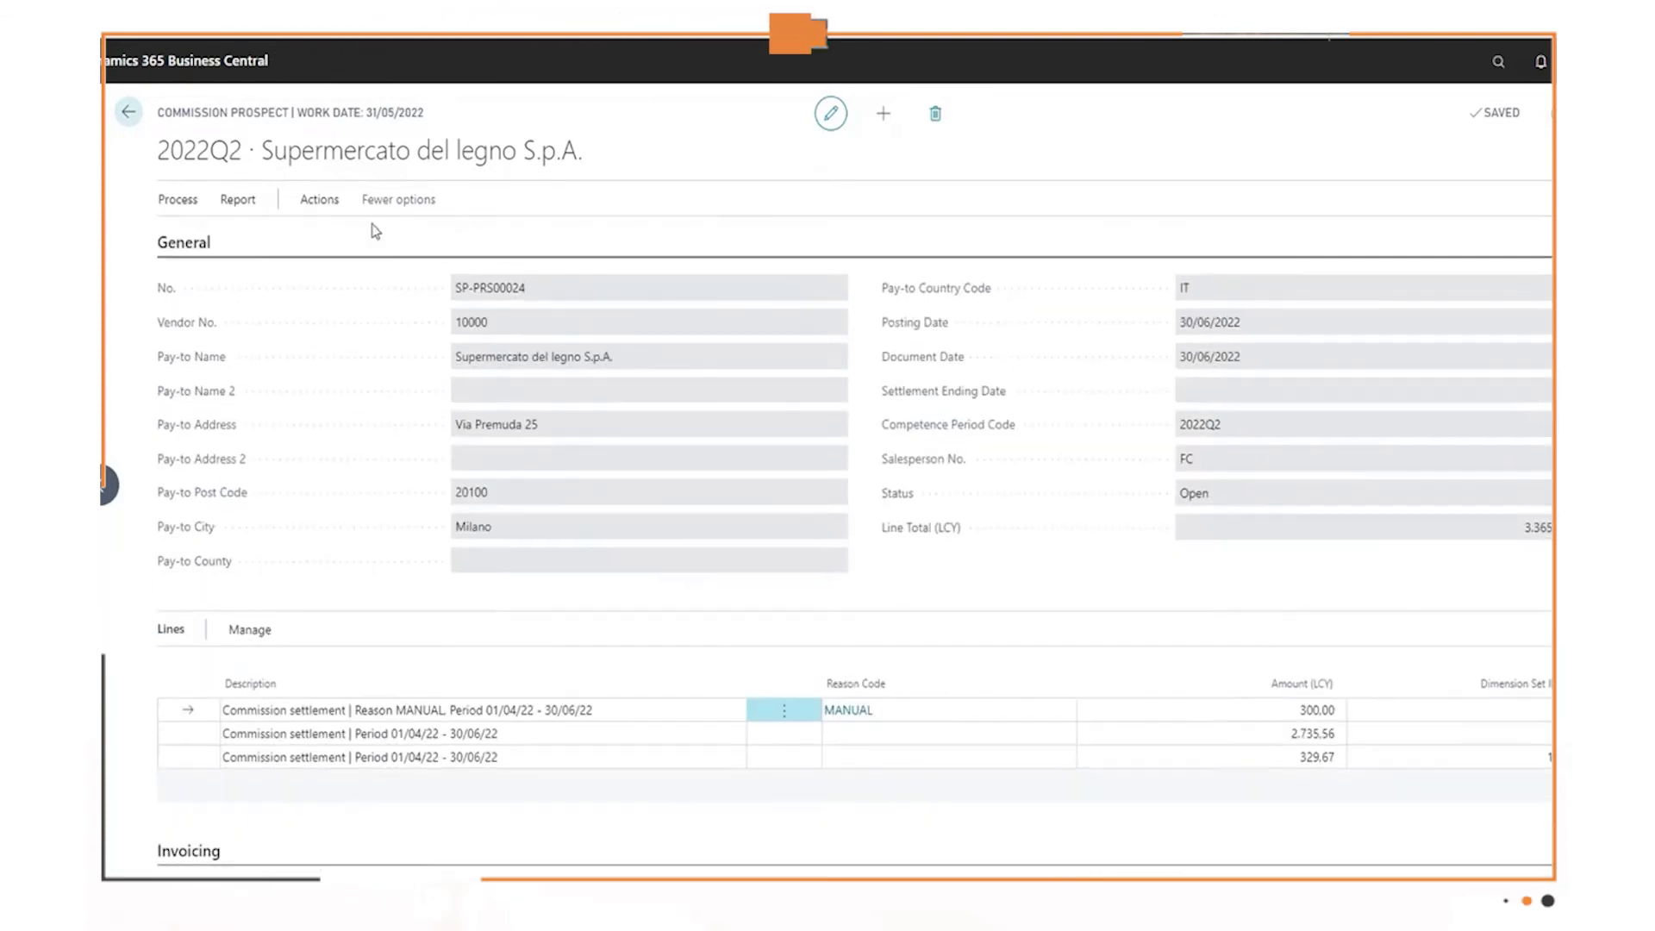
left_click(319, 199)
left_click(177, 199)
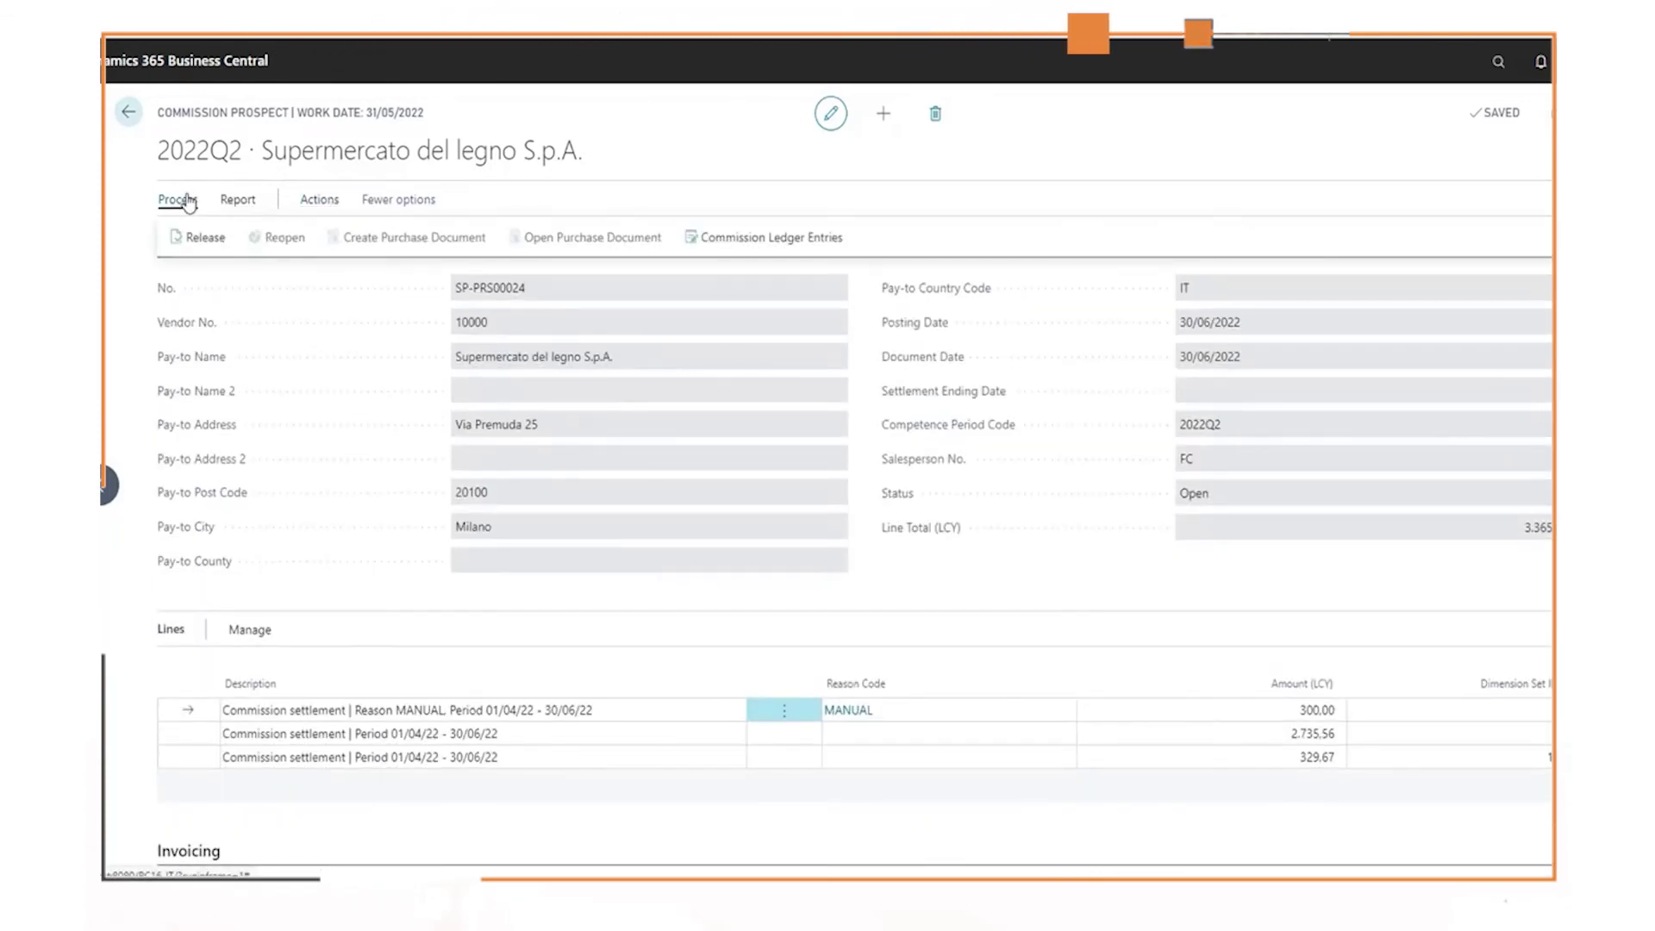
left_click(759, 240)
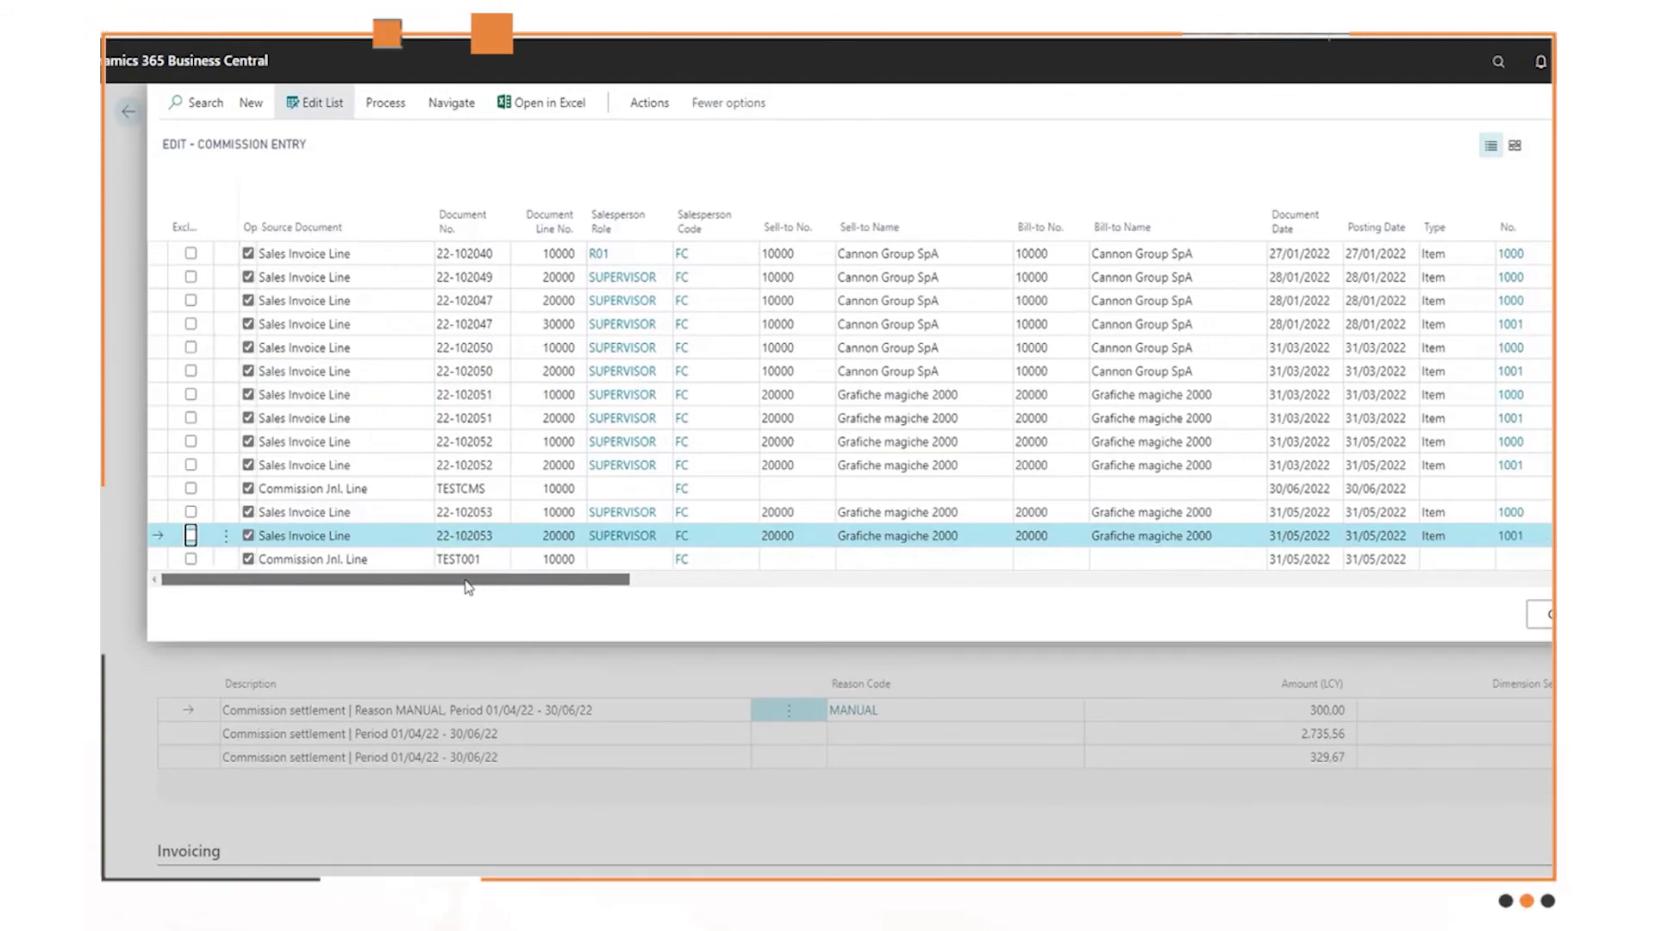
- Examine the commission amounts of the TEST001 and TESTCMS journal entries, and close the commission entries
left_click(507, 562)
left_click_drag(506, 580, 1097, 584)
left_click(1097, 584)
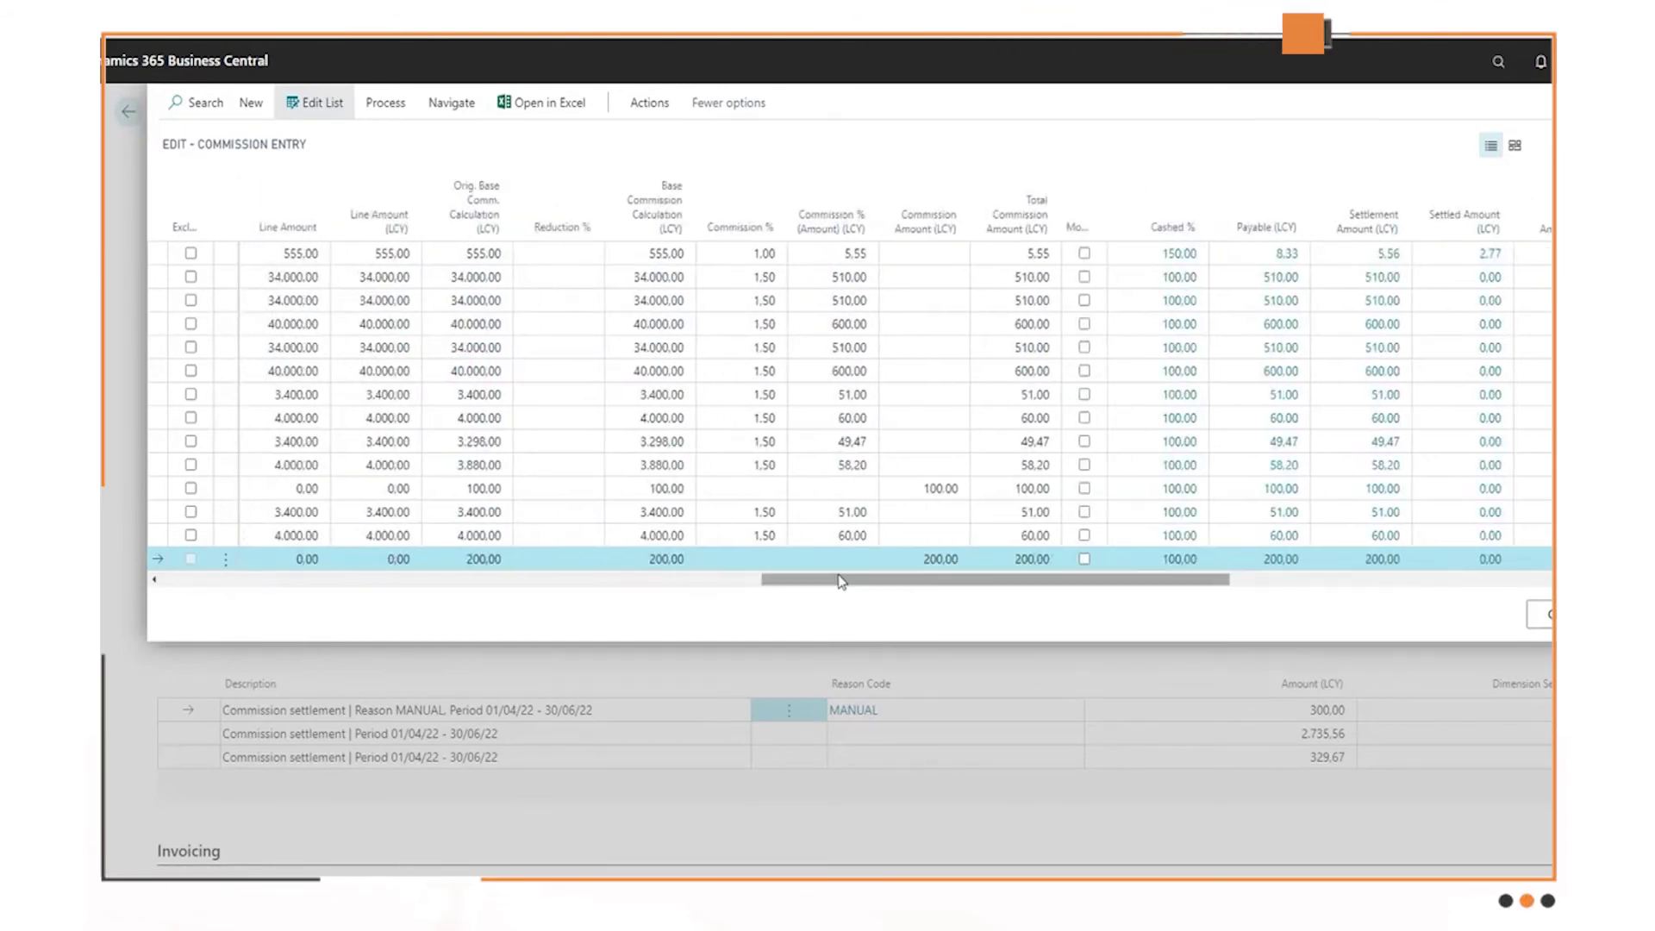
left_click(933, 490, "ctrl")
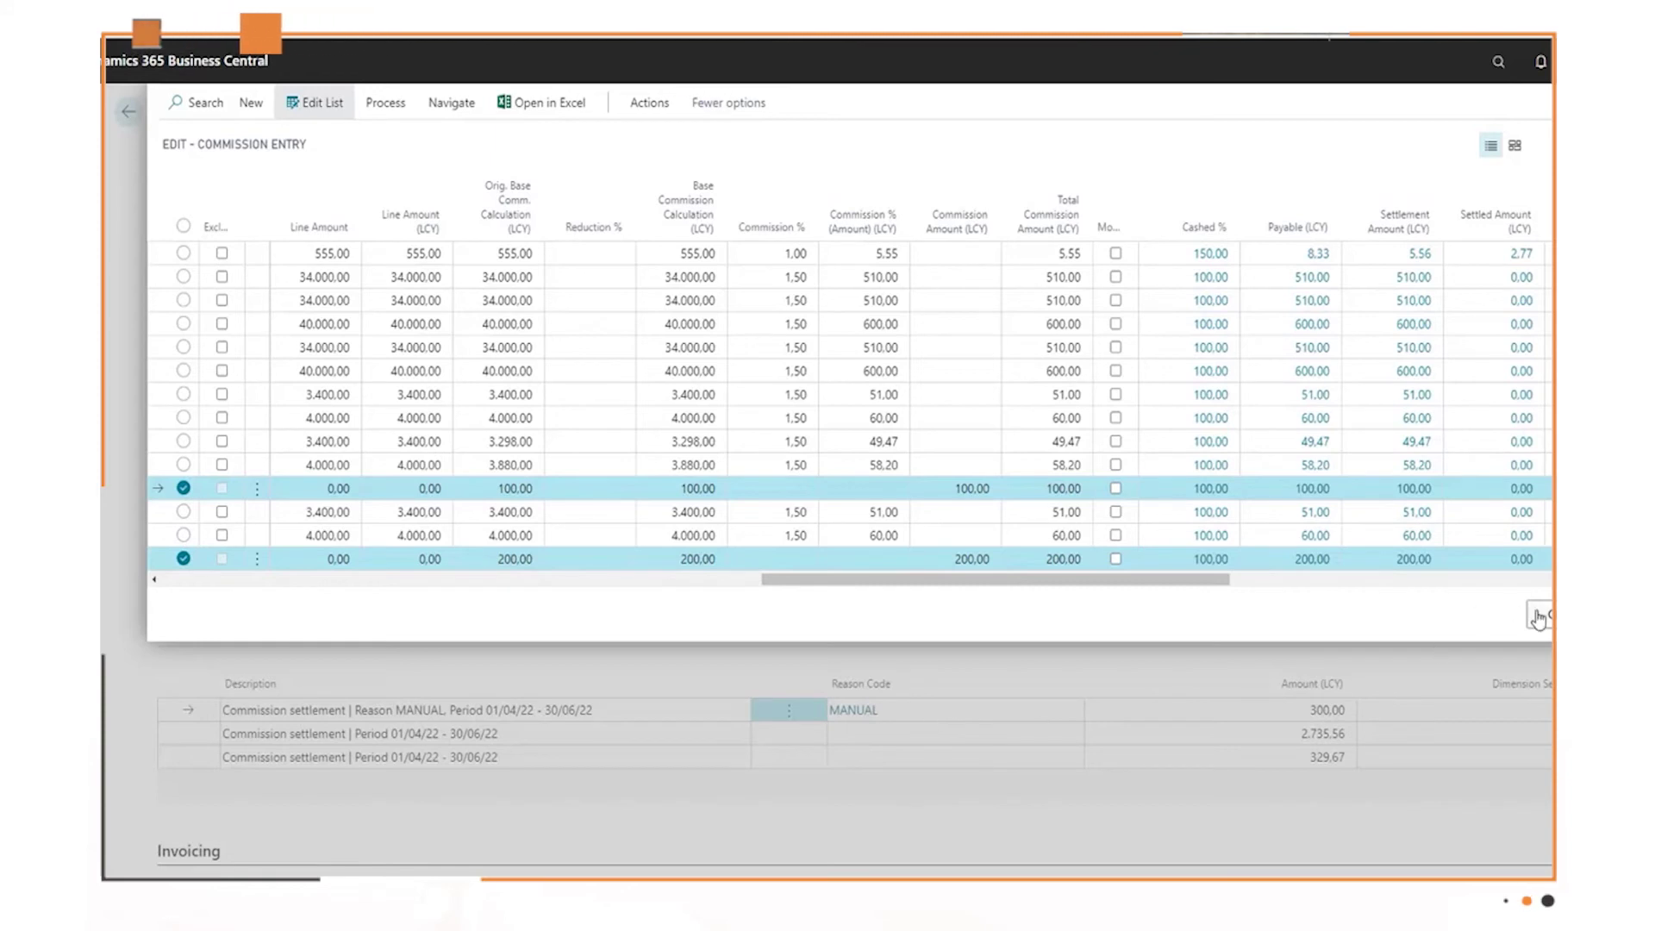
key("Escape")
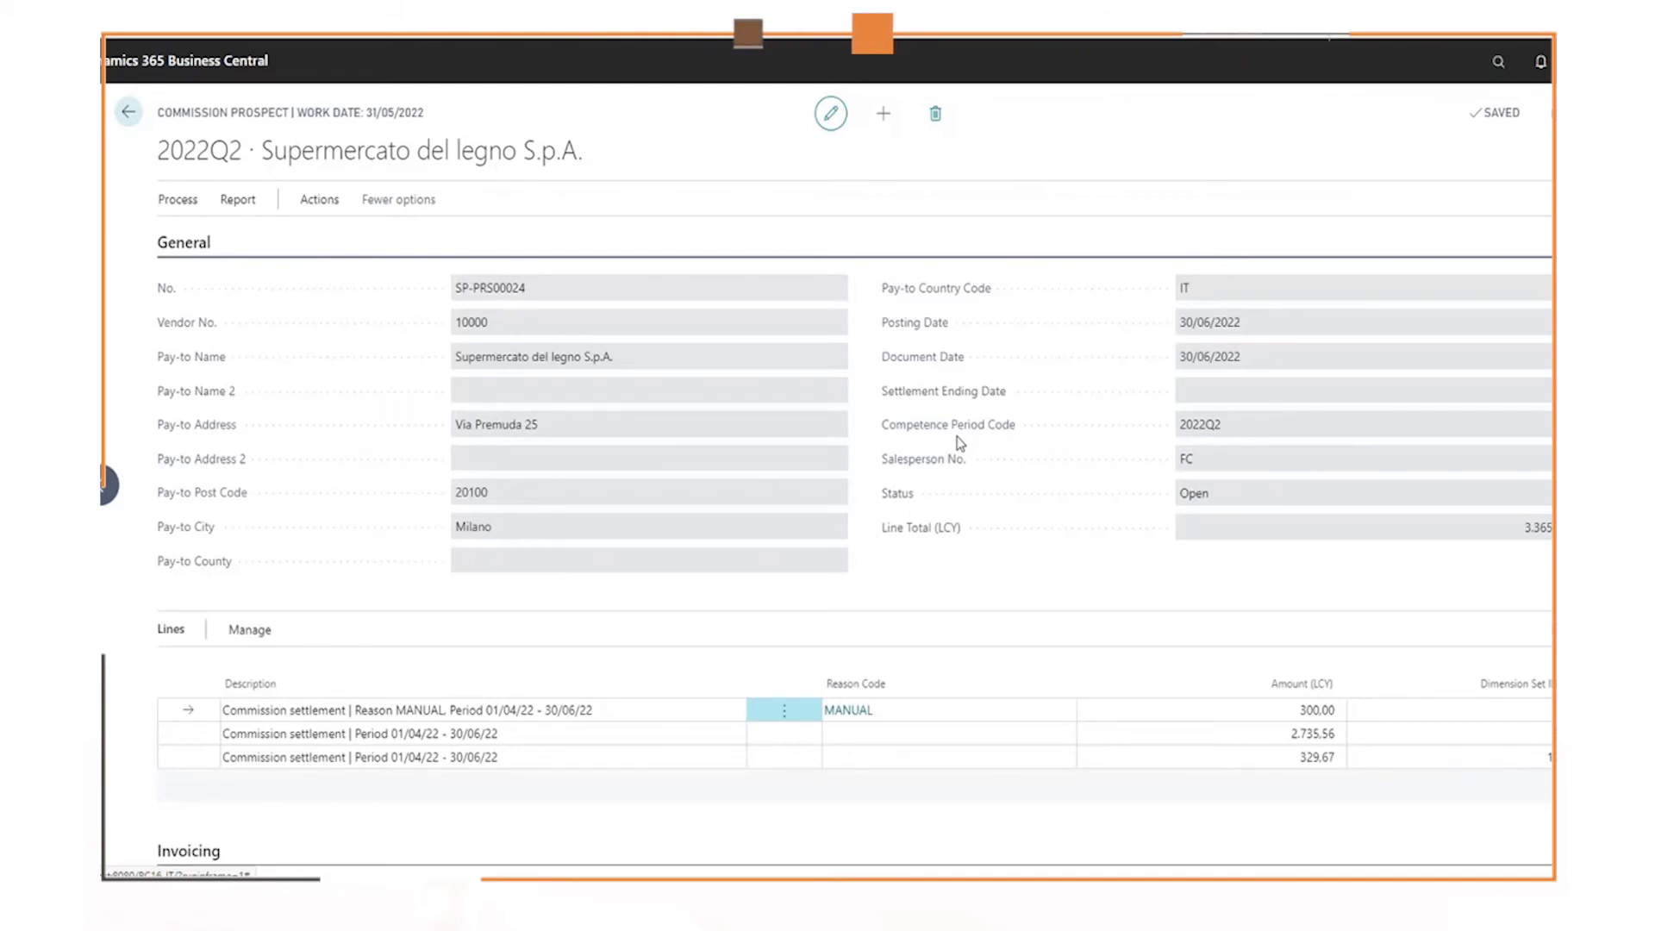
- Release the 2022Q2 commission prospect of salesperson FC
scroll(989, 551, "down", 3)
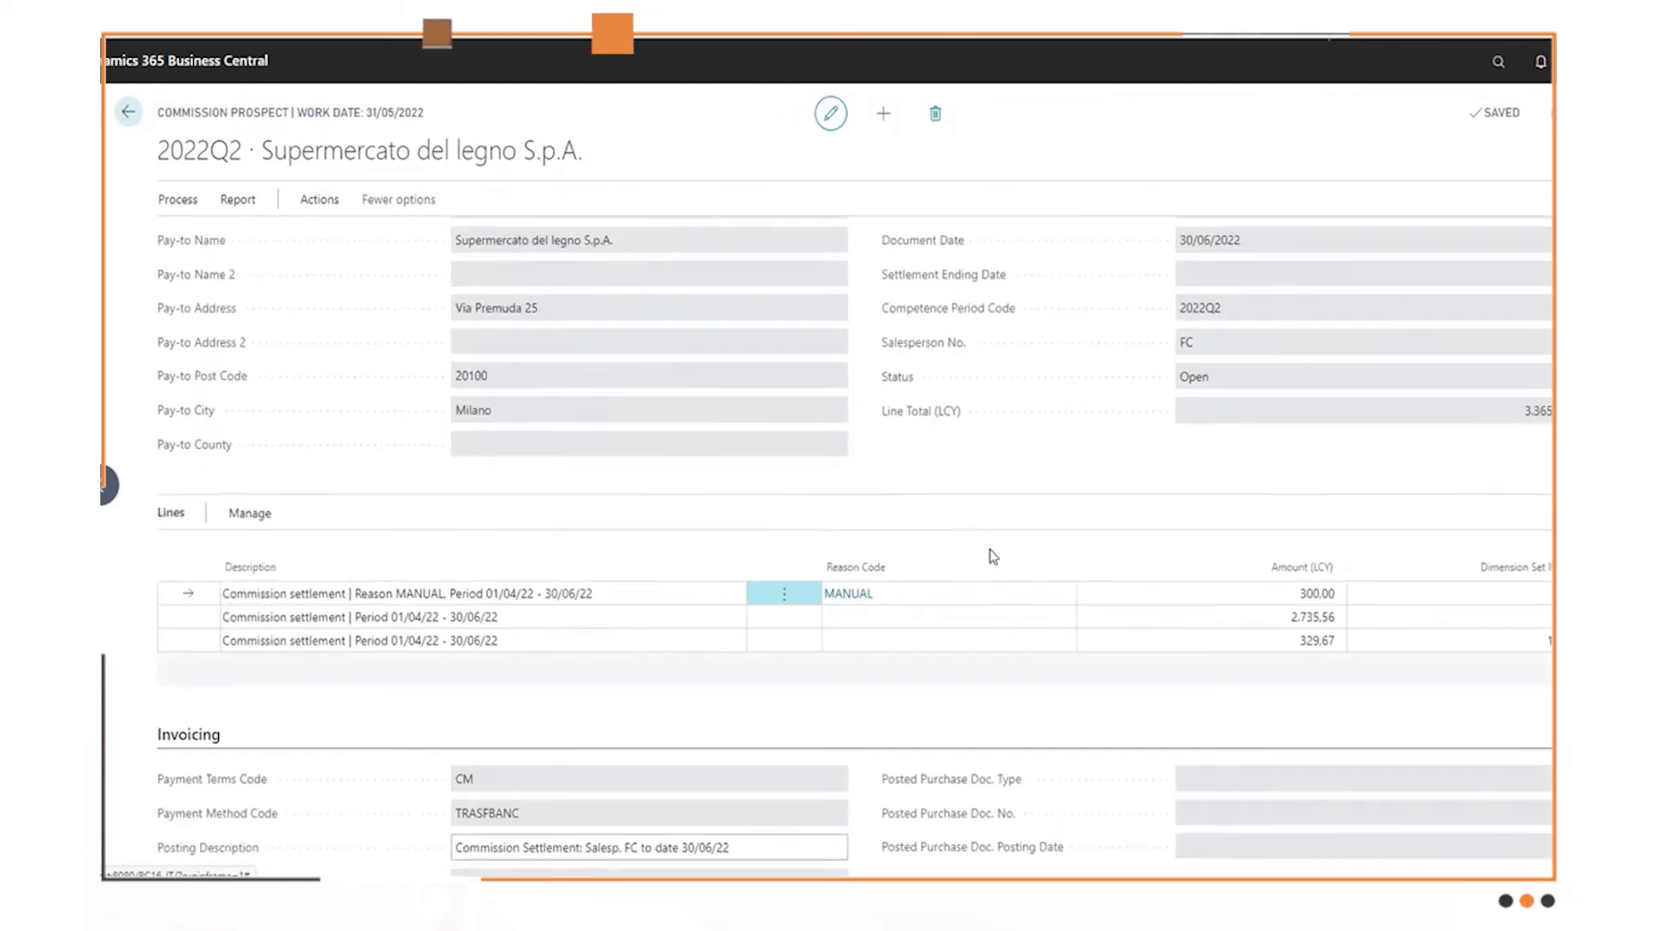
scroll(658, 628, "up", 3)
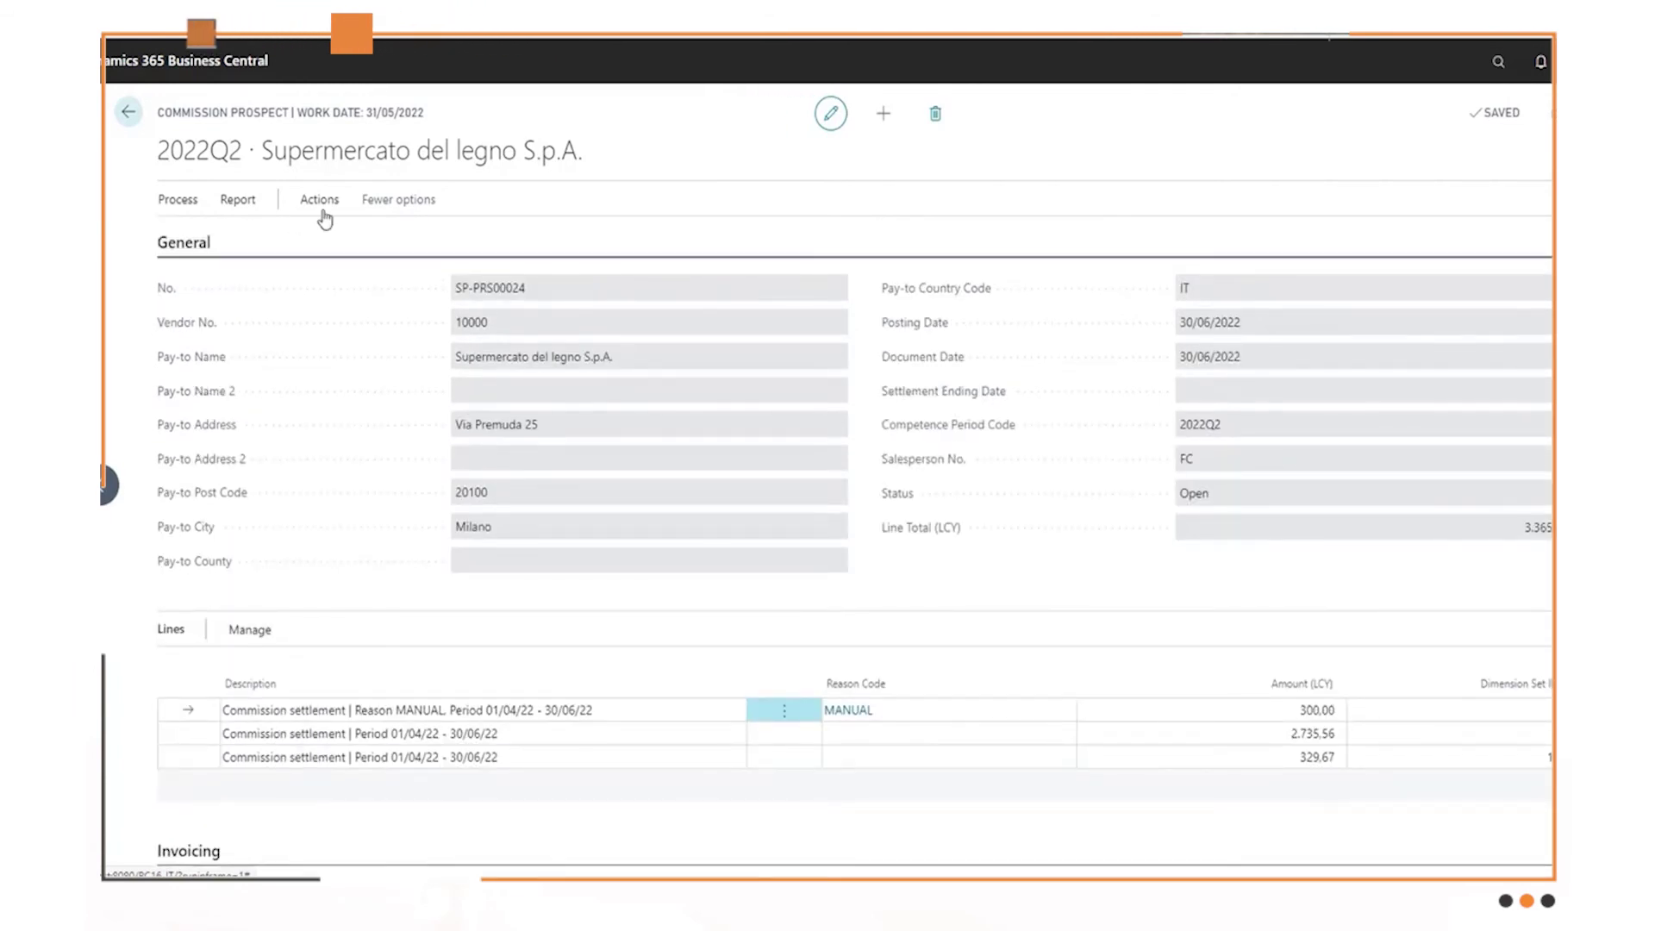
left_click(186, 214)
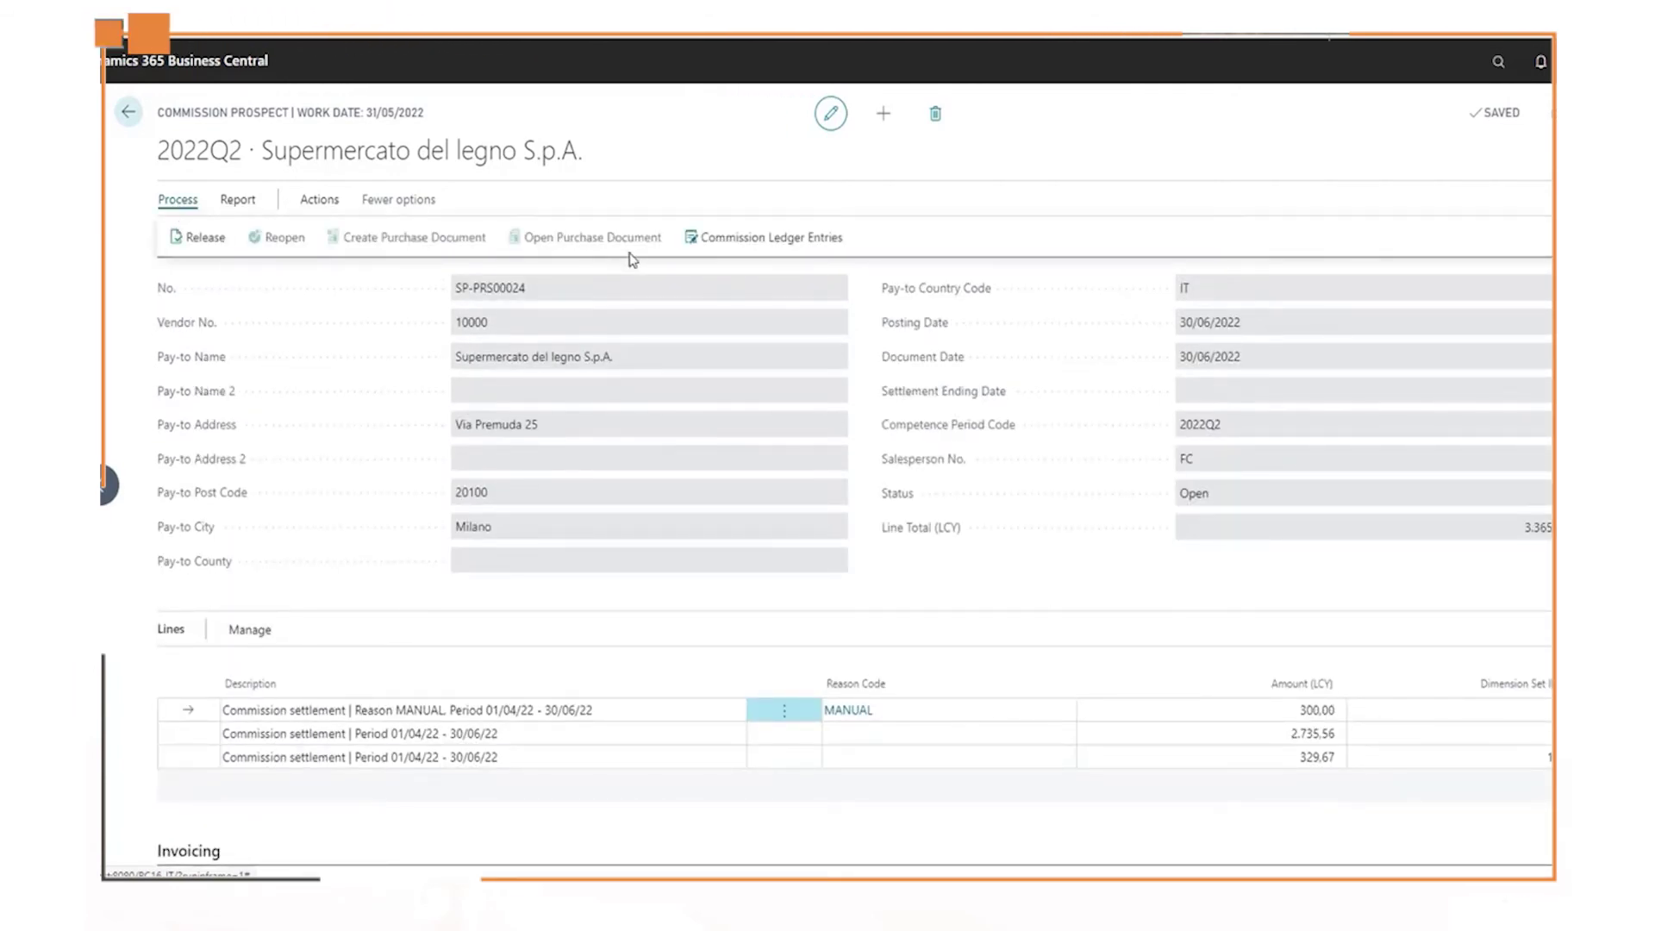
left_click(188, 237)
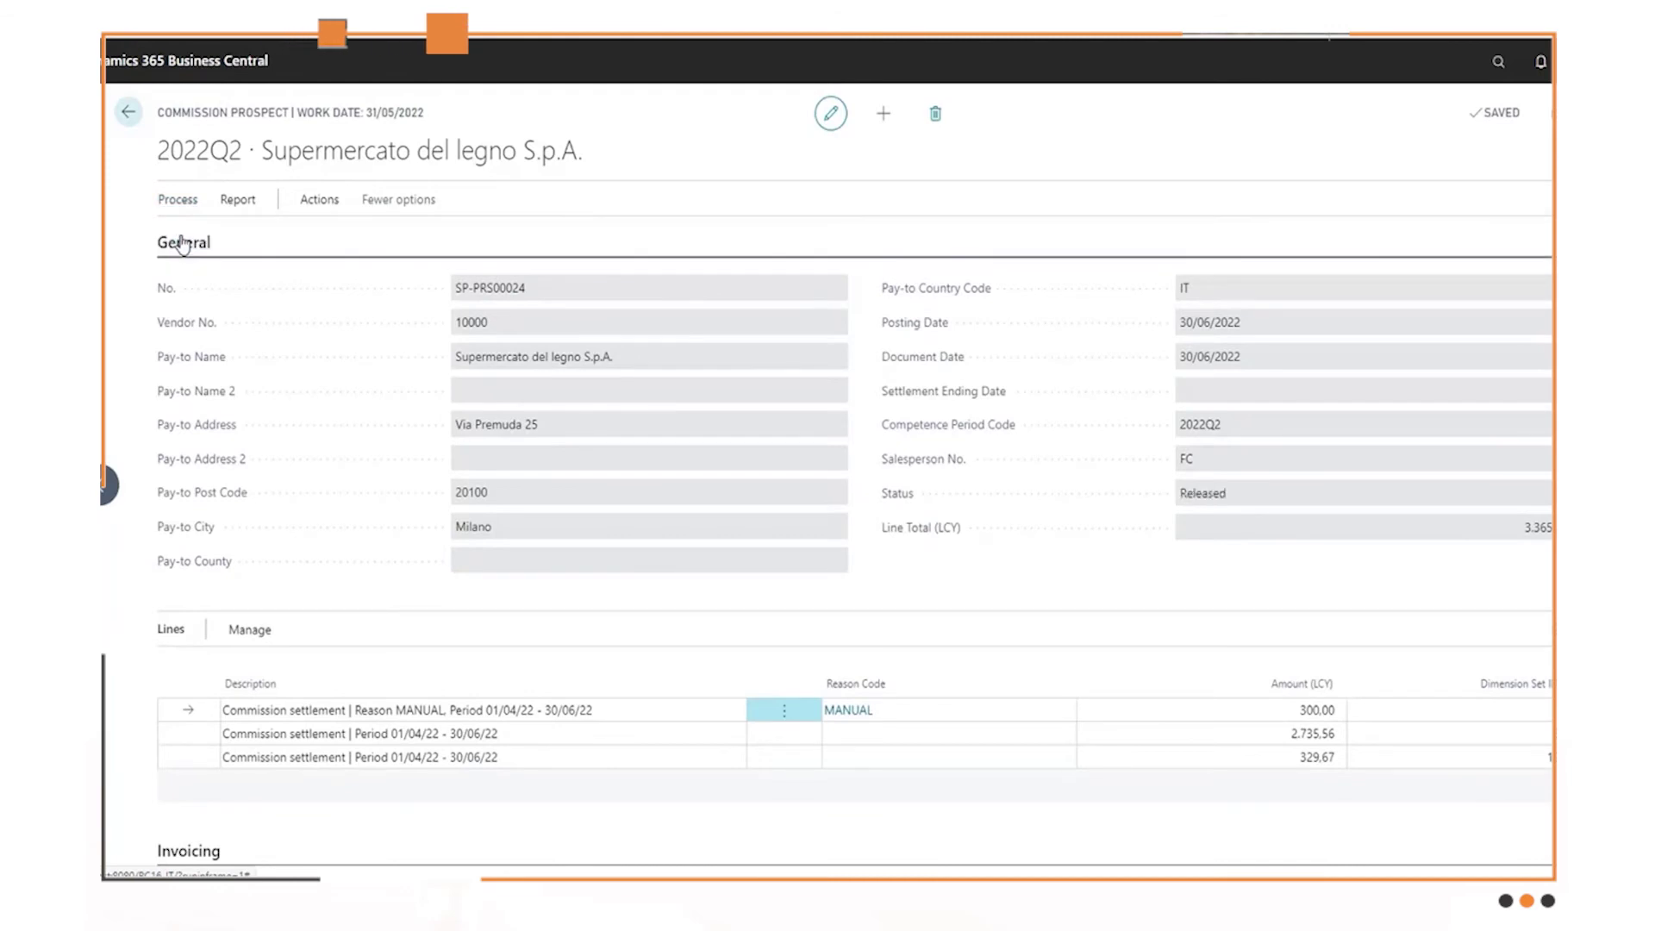
- Create the purchase document from the released prospect, review the invoice lines, and close the invoice without posting it
left_click(186, 206)
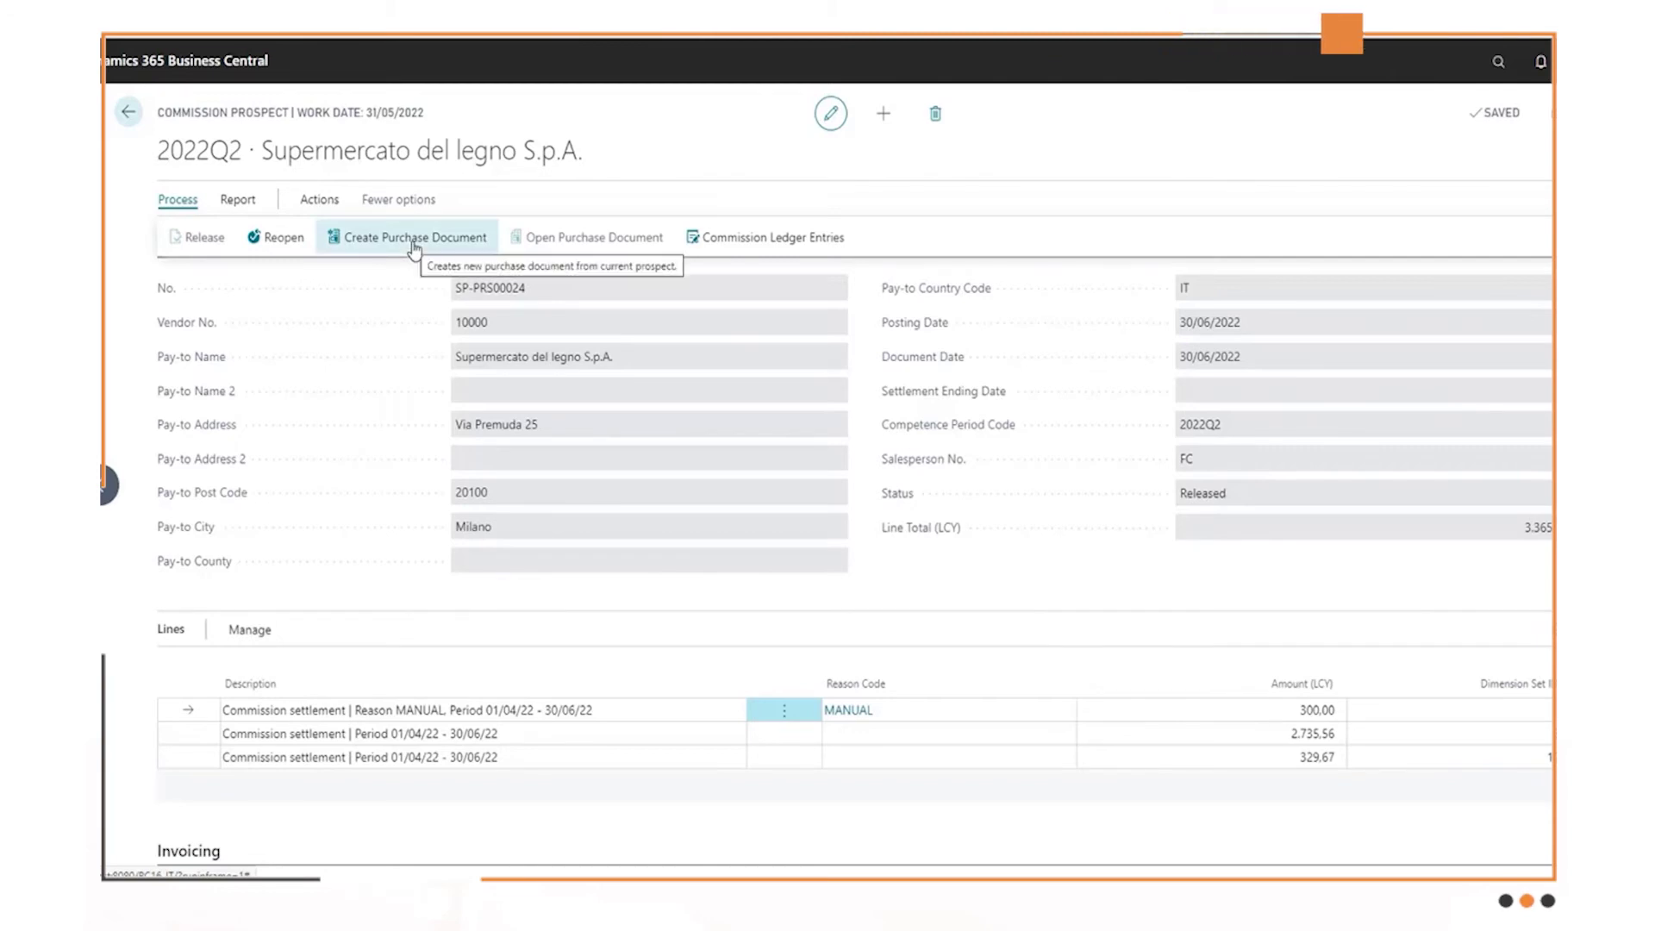
left_click(414, 238)
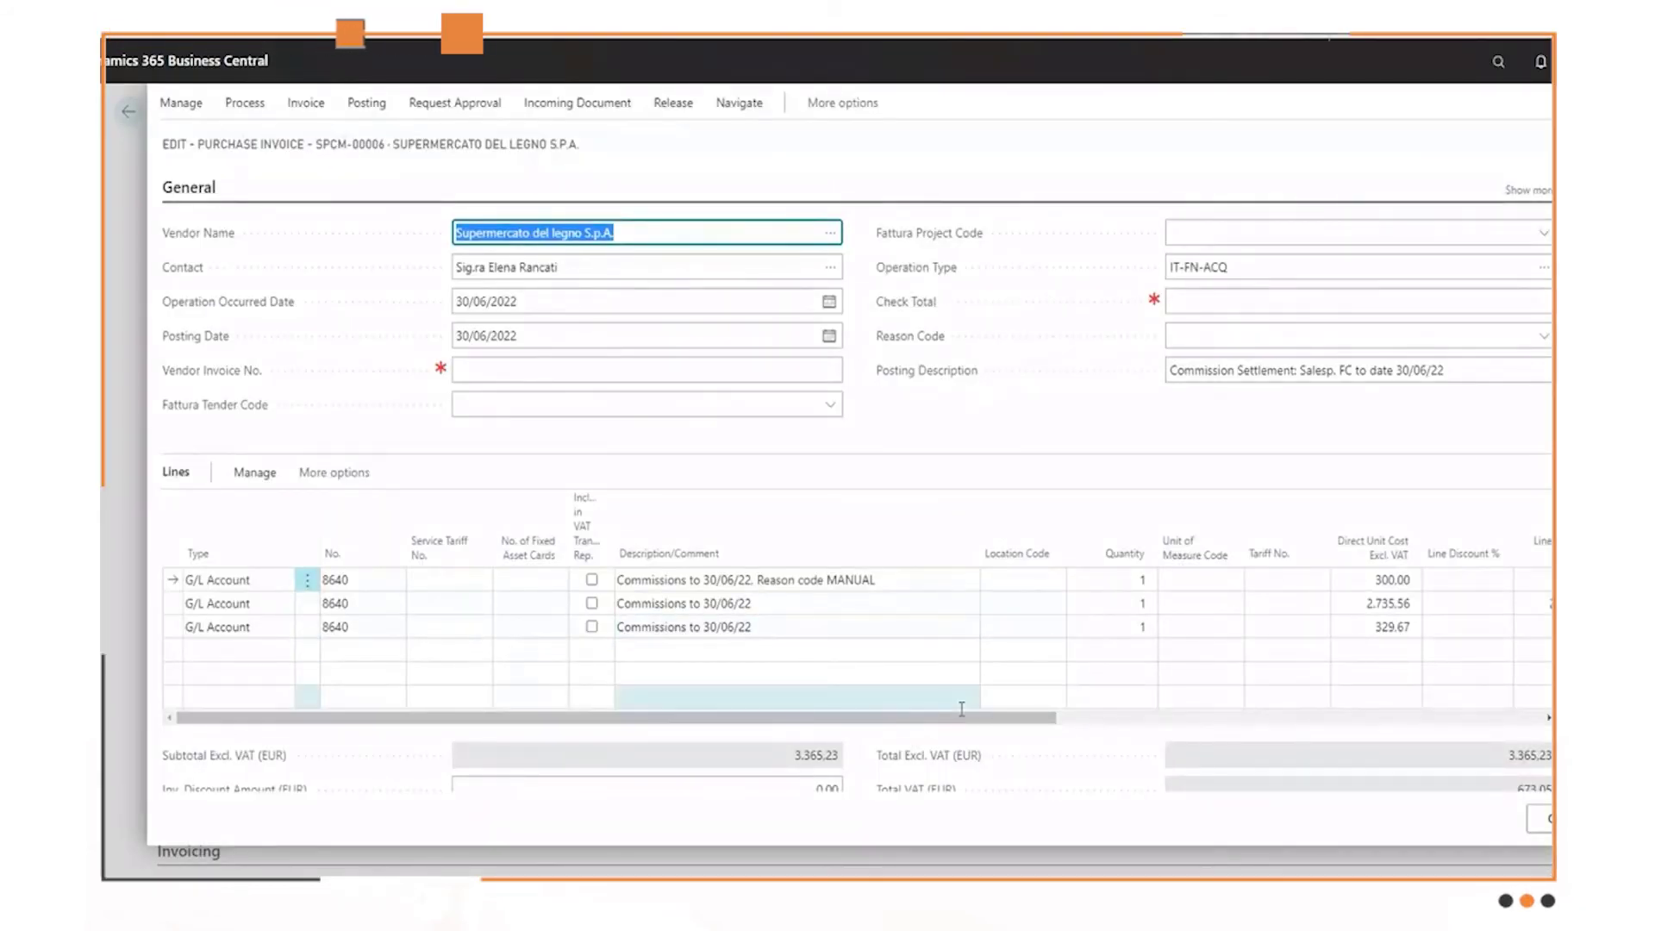
left_click_drag(972, 717, 1249, 720)
left_click_drag(1364, 712, 923, 732)
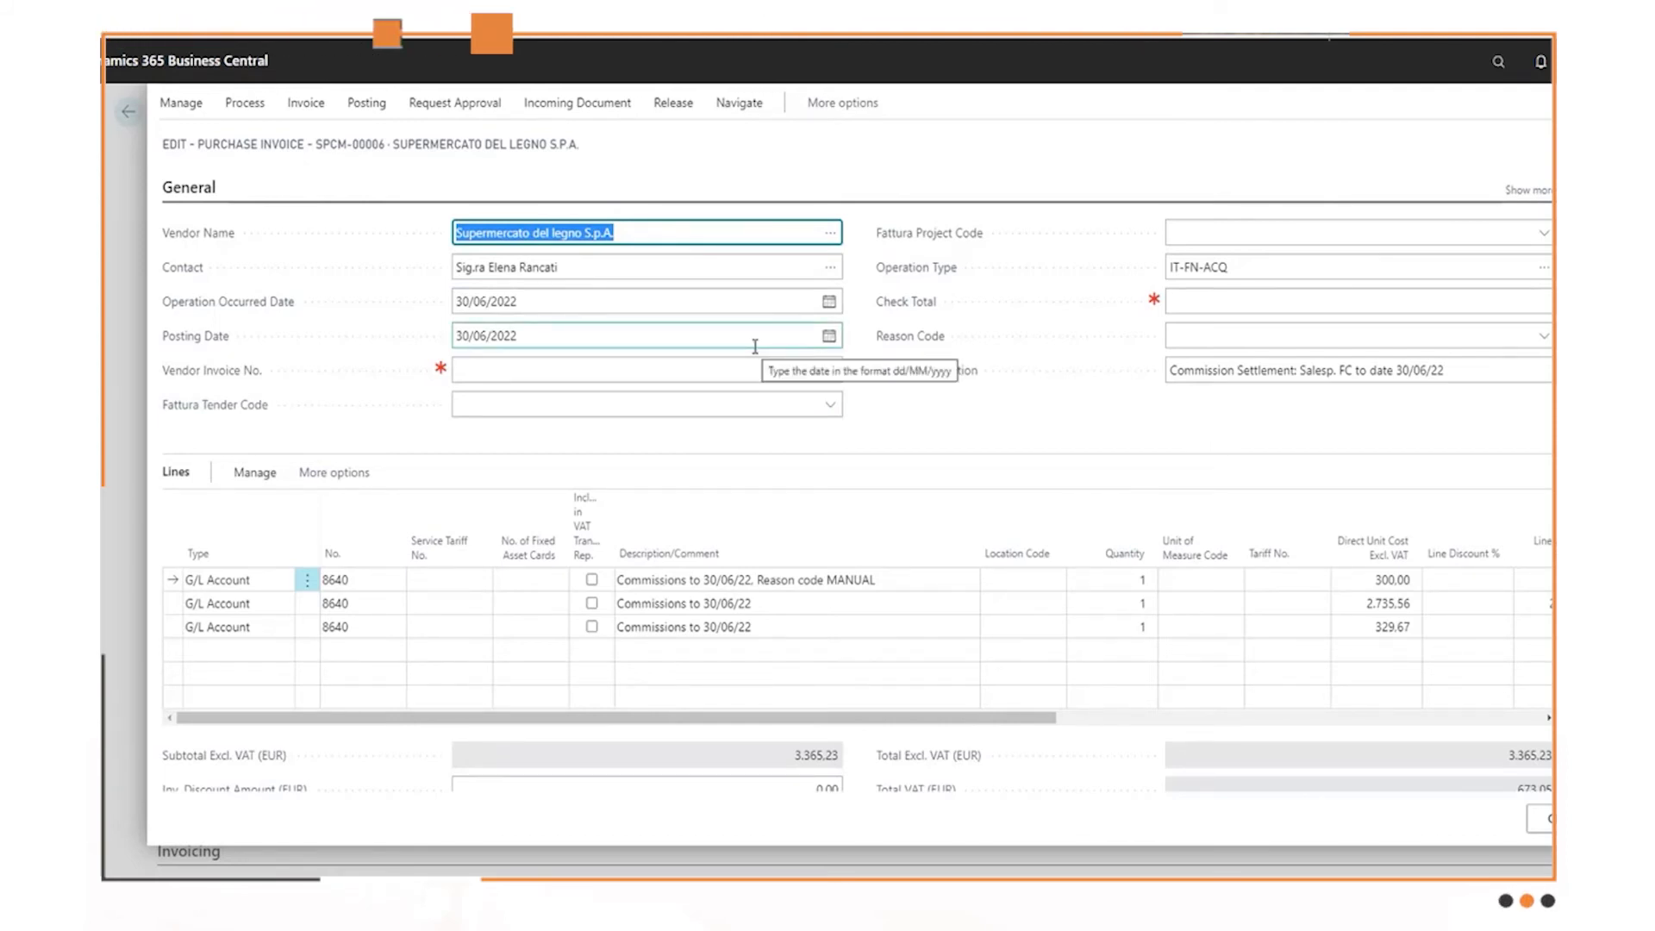
left_click(1543, 818)
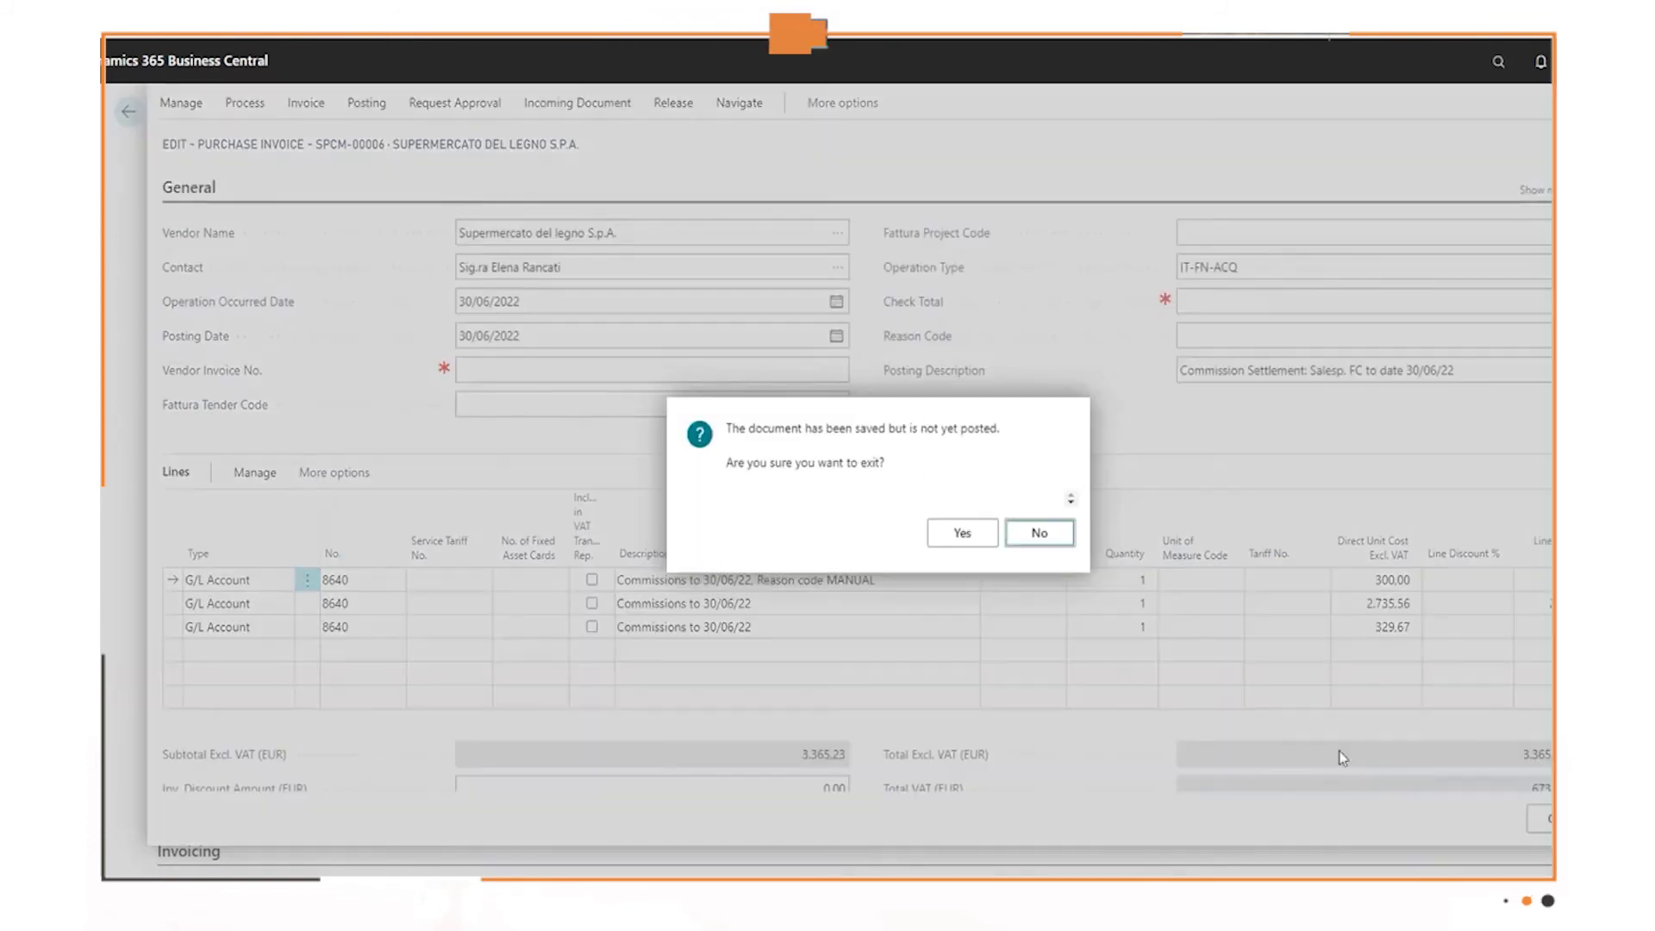
left_click(958, 536)
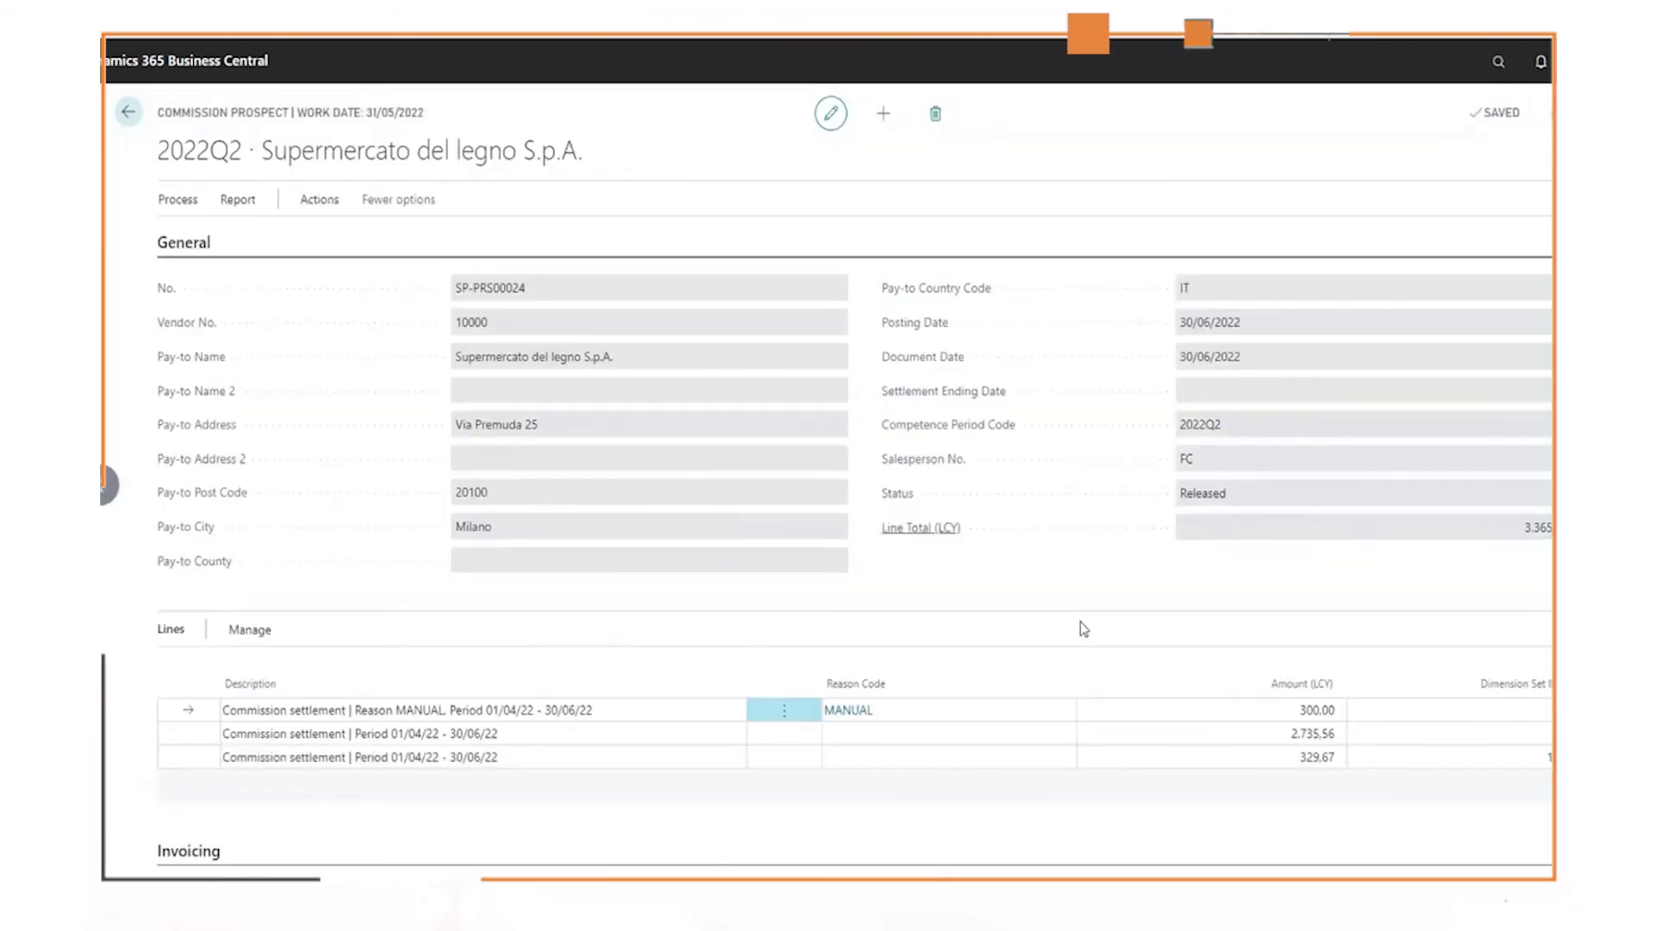
- Check the temporary purchase document type and number on the prospect, and return to the Commission Prospects list to compare the document columns
scroll(650, 604, "down", 3)
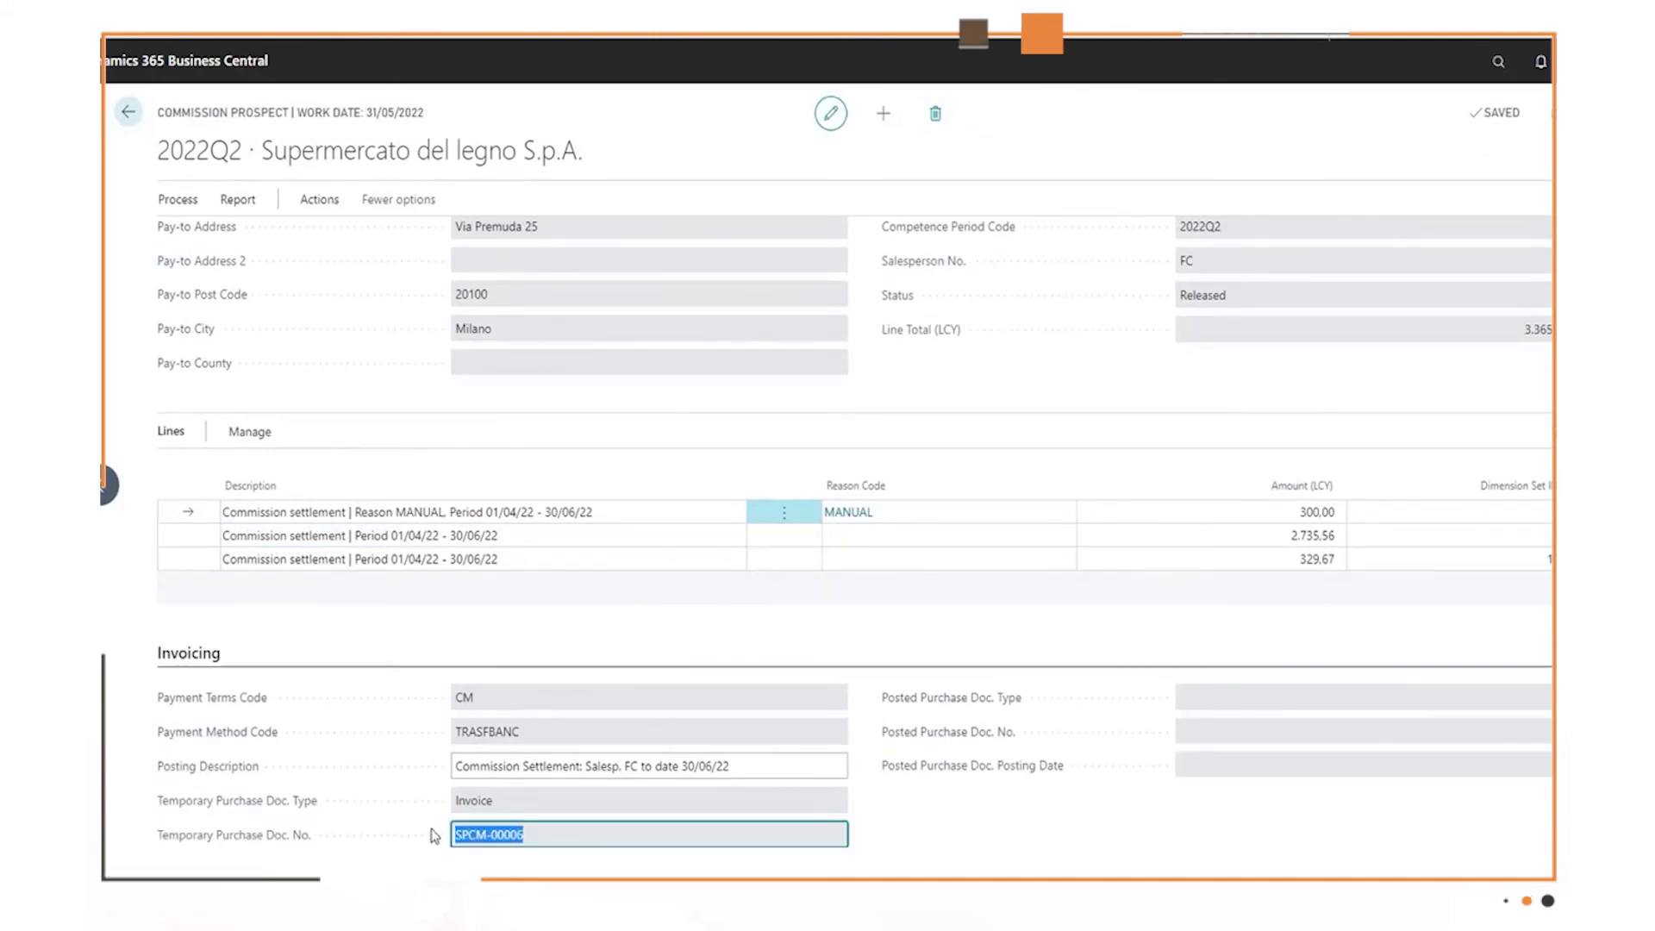
left_click(439, 799)
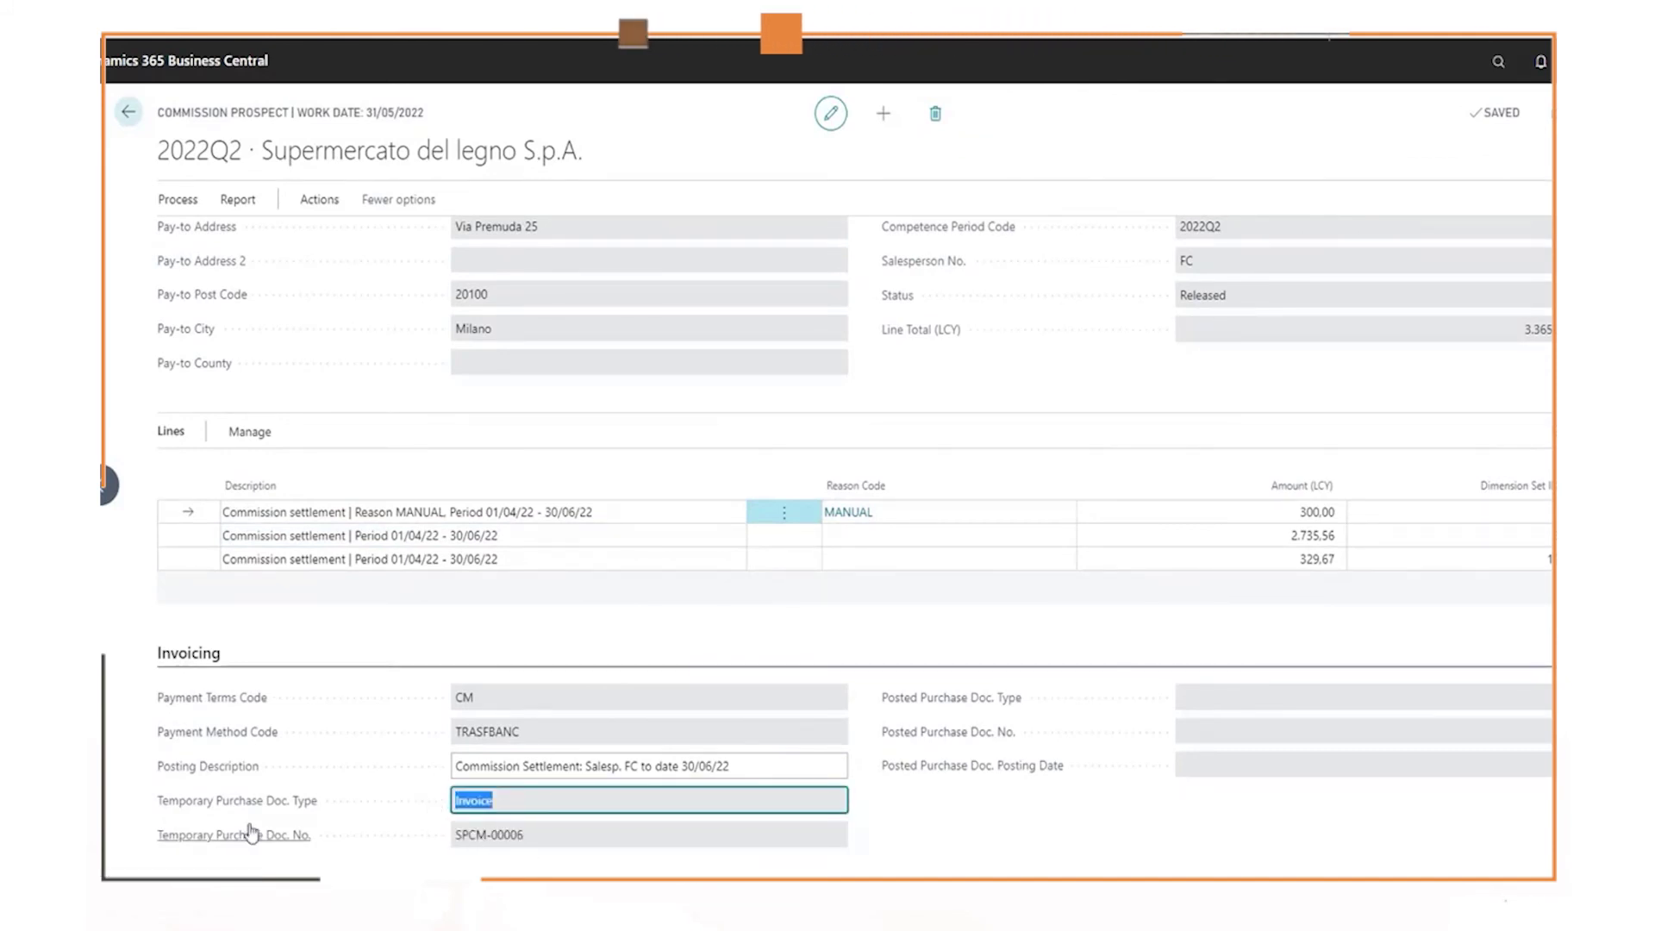
left_click(546, 838)
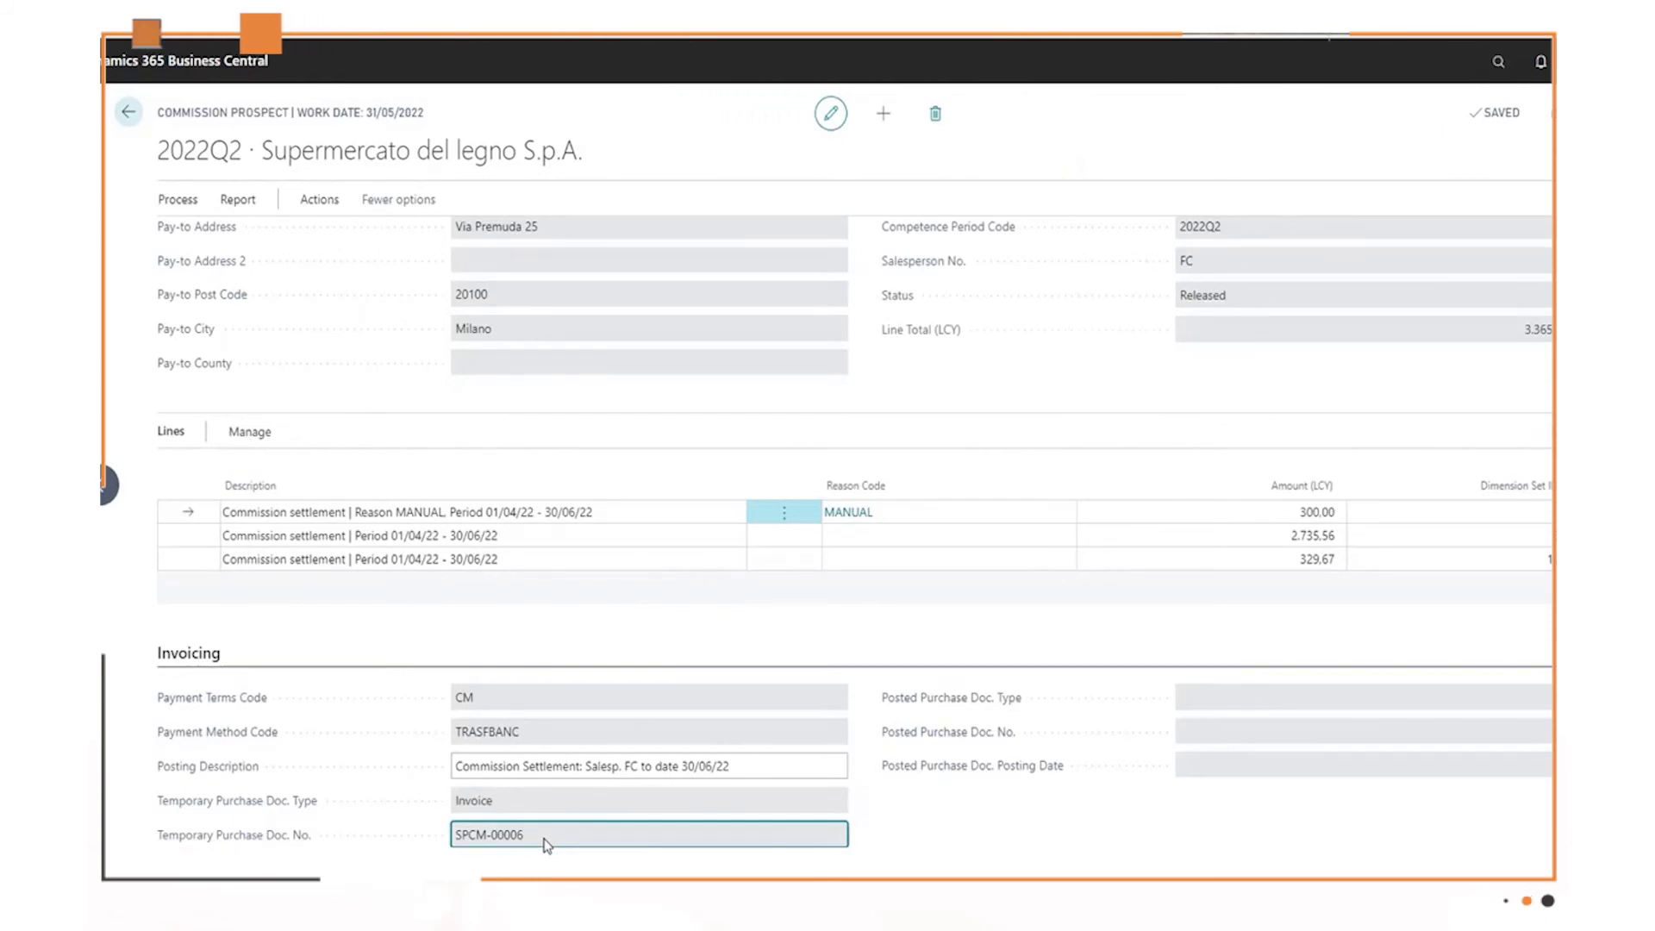
scroll(518, 447, "up", 3)
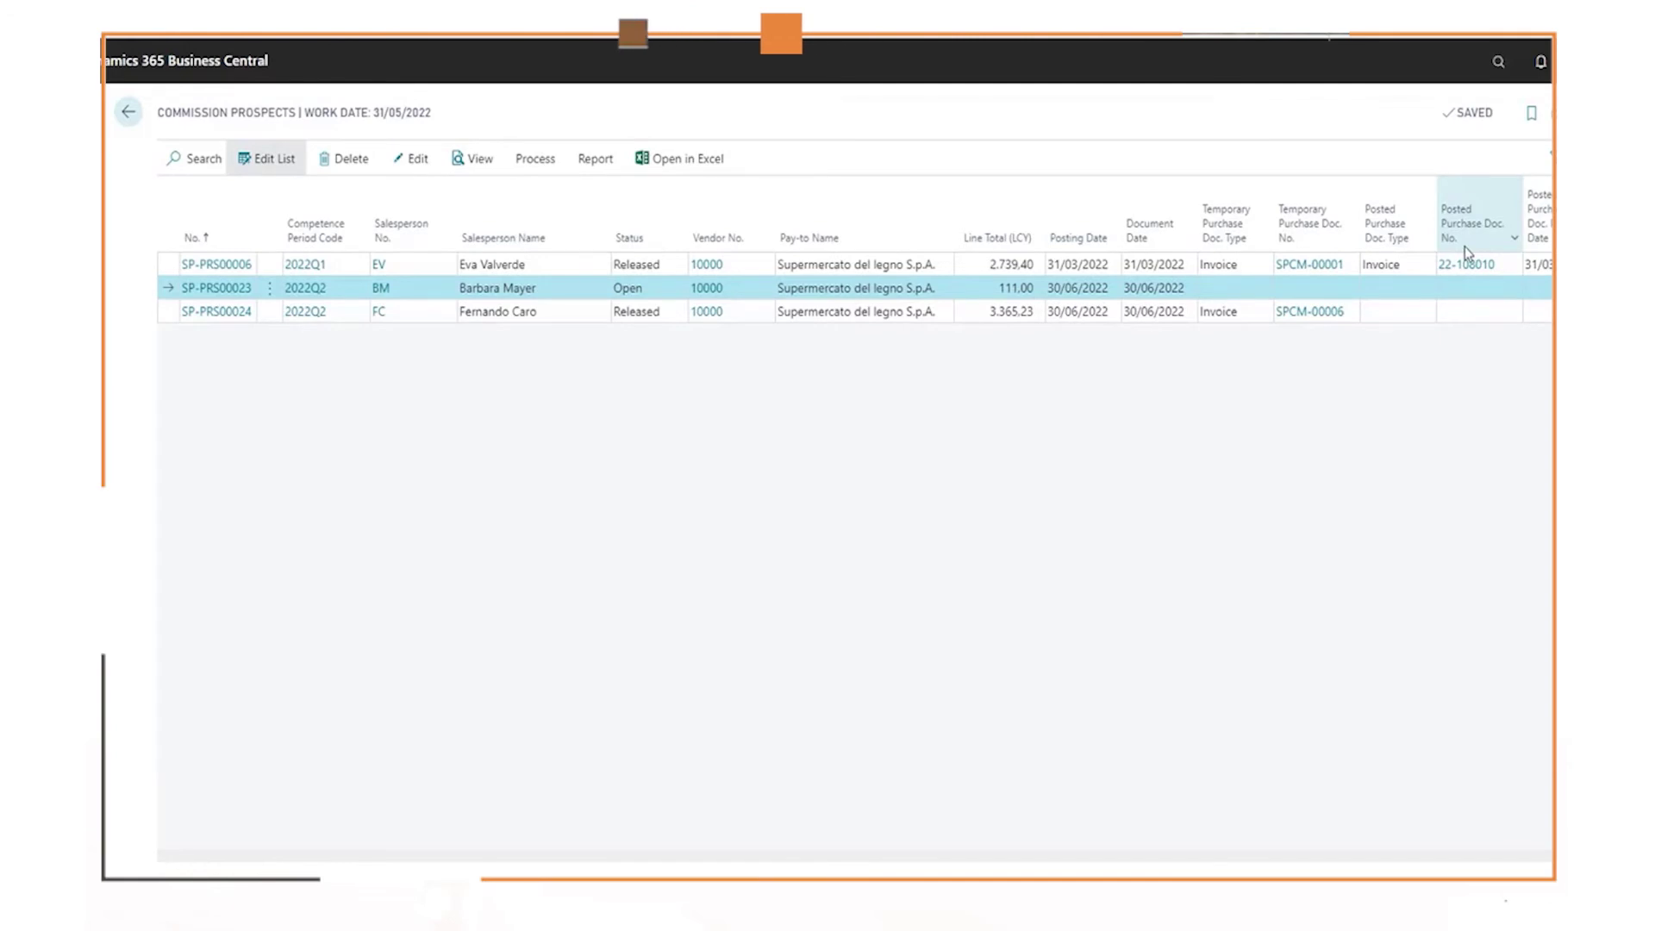
mouse_move(1465, 247)
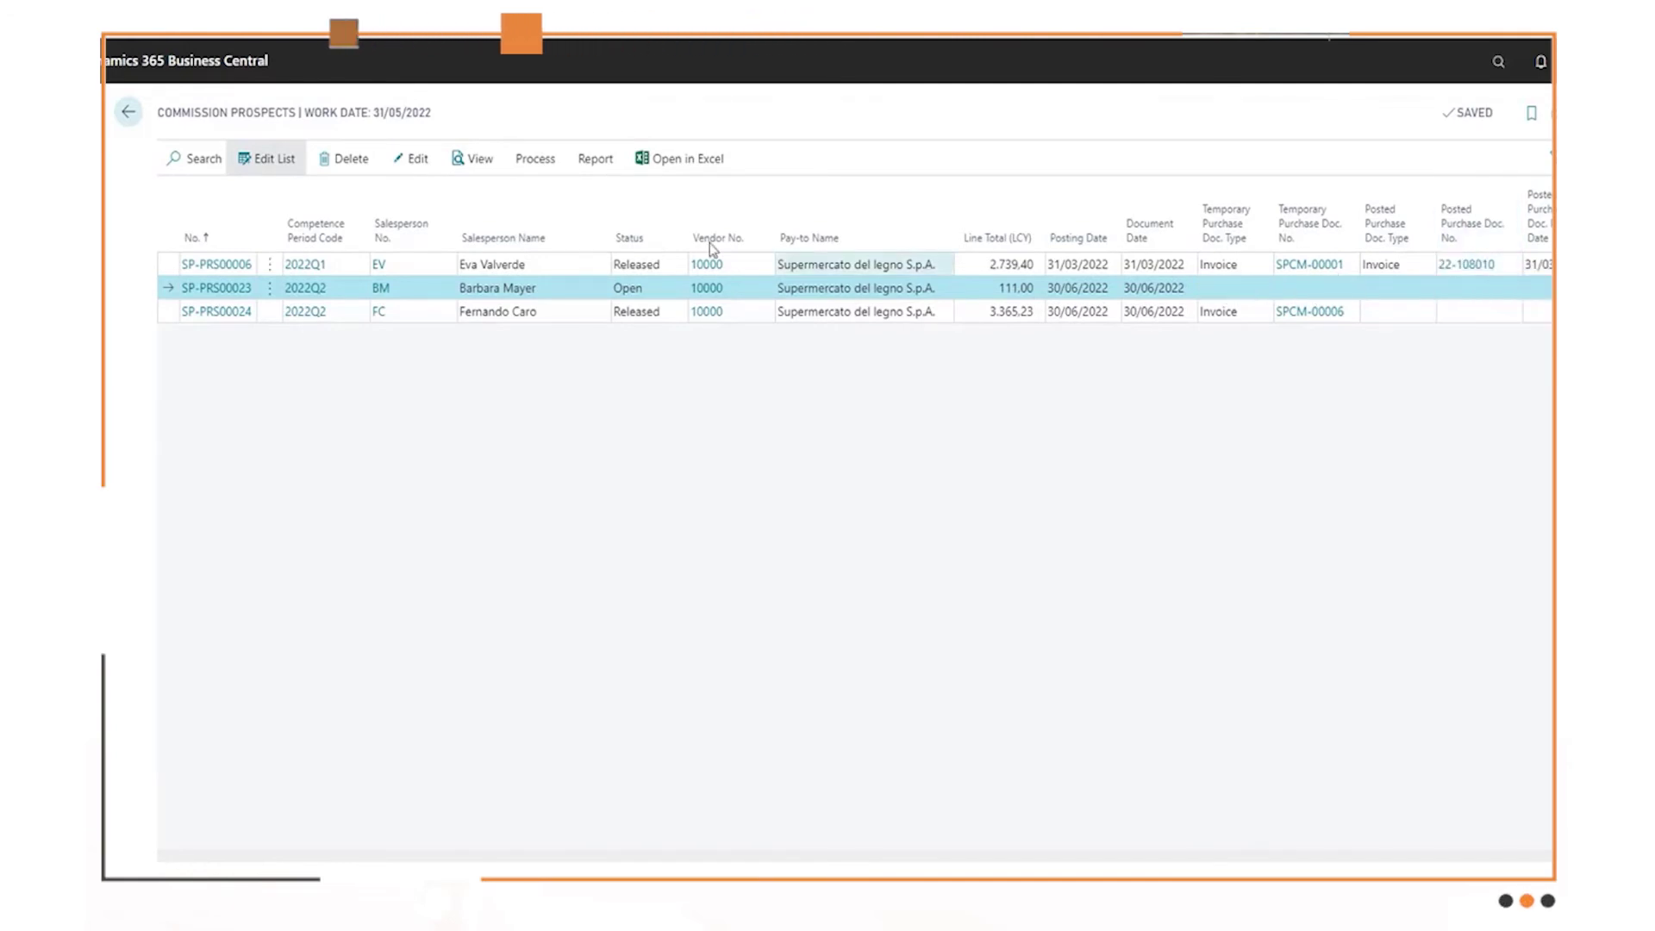
- Create the commission purchase documents for 01/04/2022 to 30/06/2022 directly with Commission Purch. Doc. Create (CMS), and accept opening the list page
left_click(544, 272)
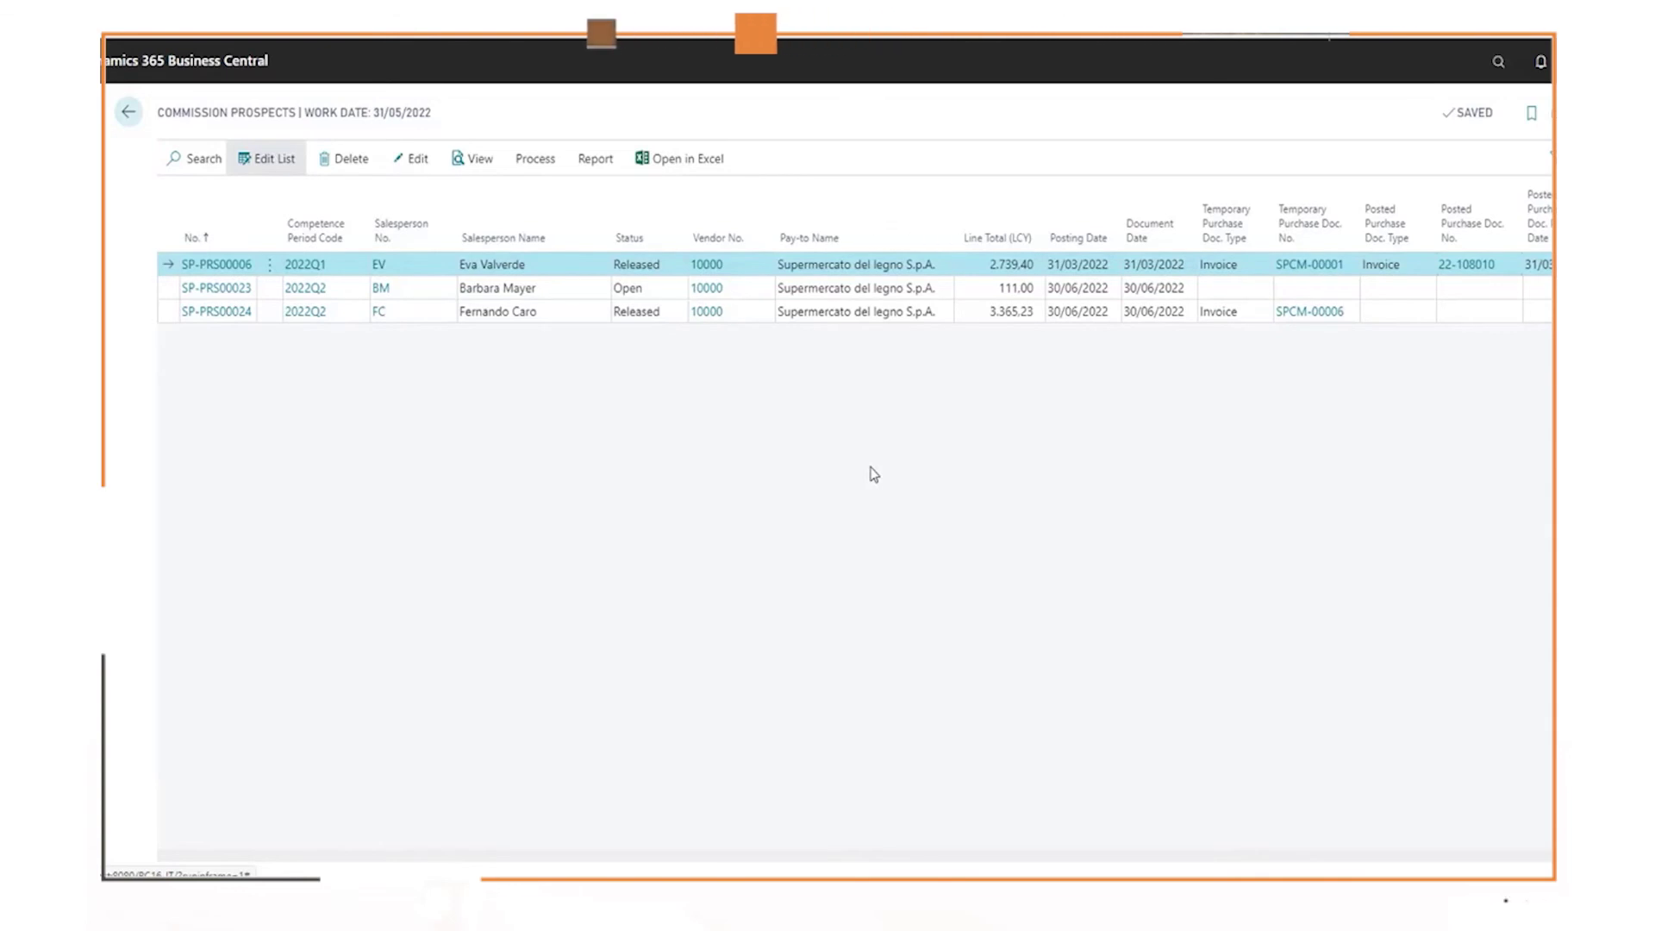
left_click(1498, 63)
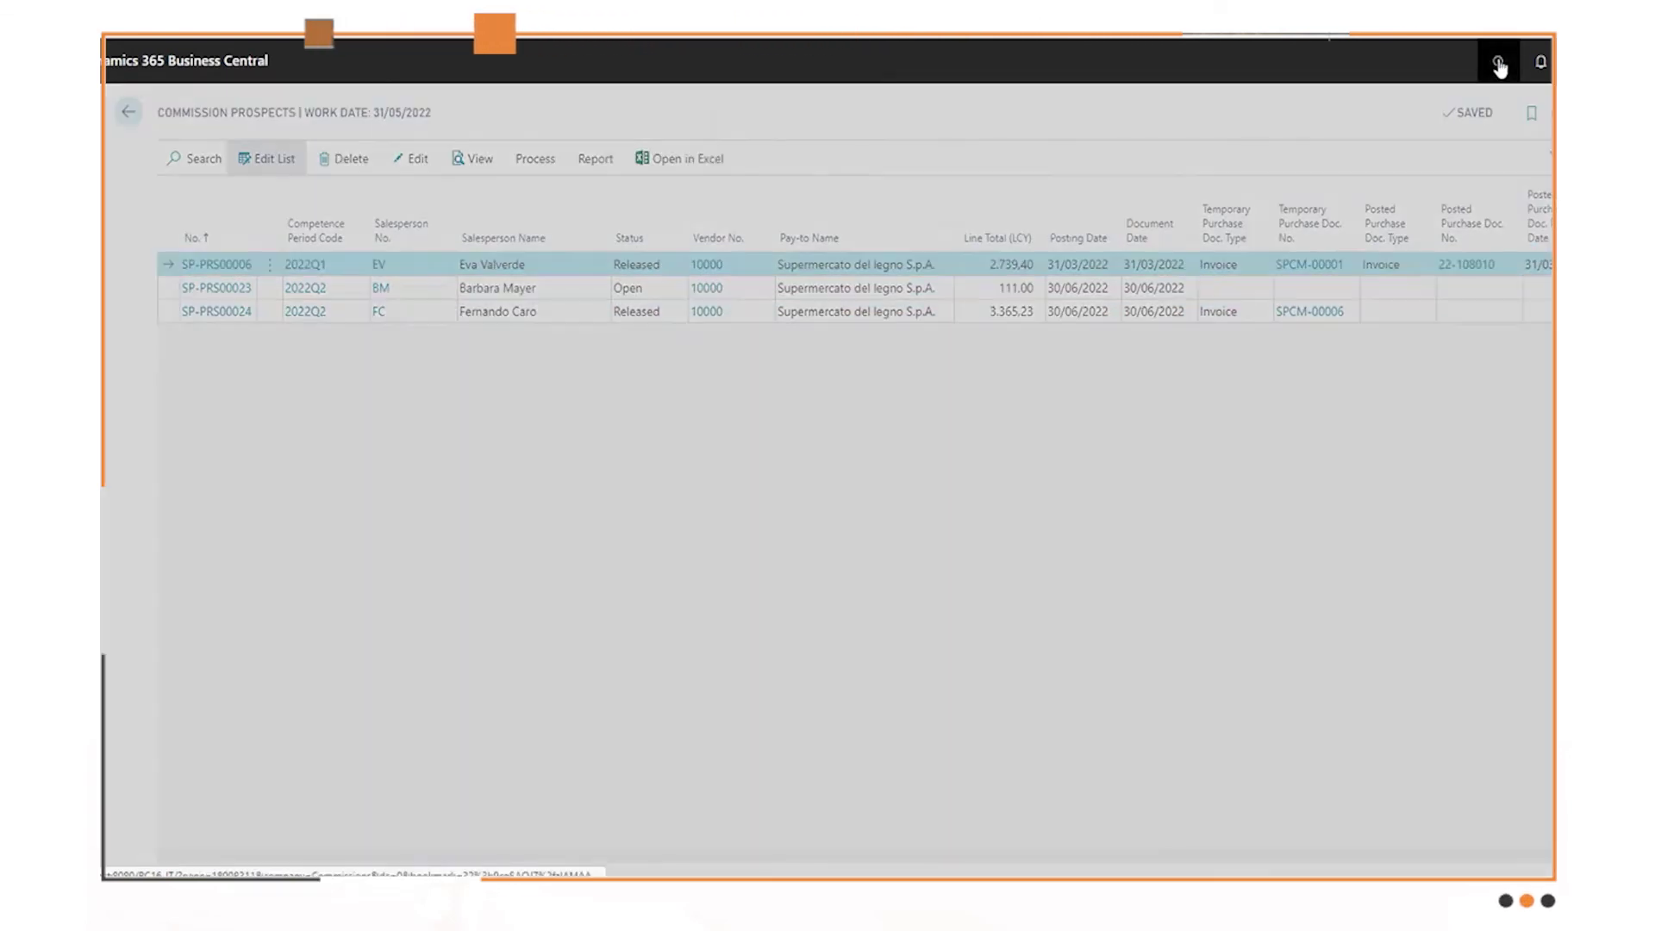
type("cms p")
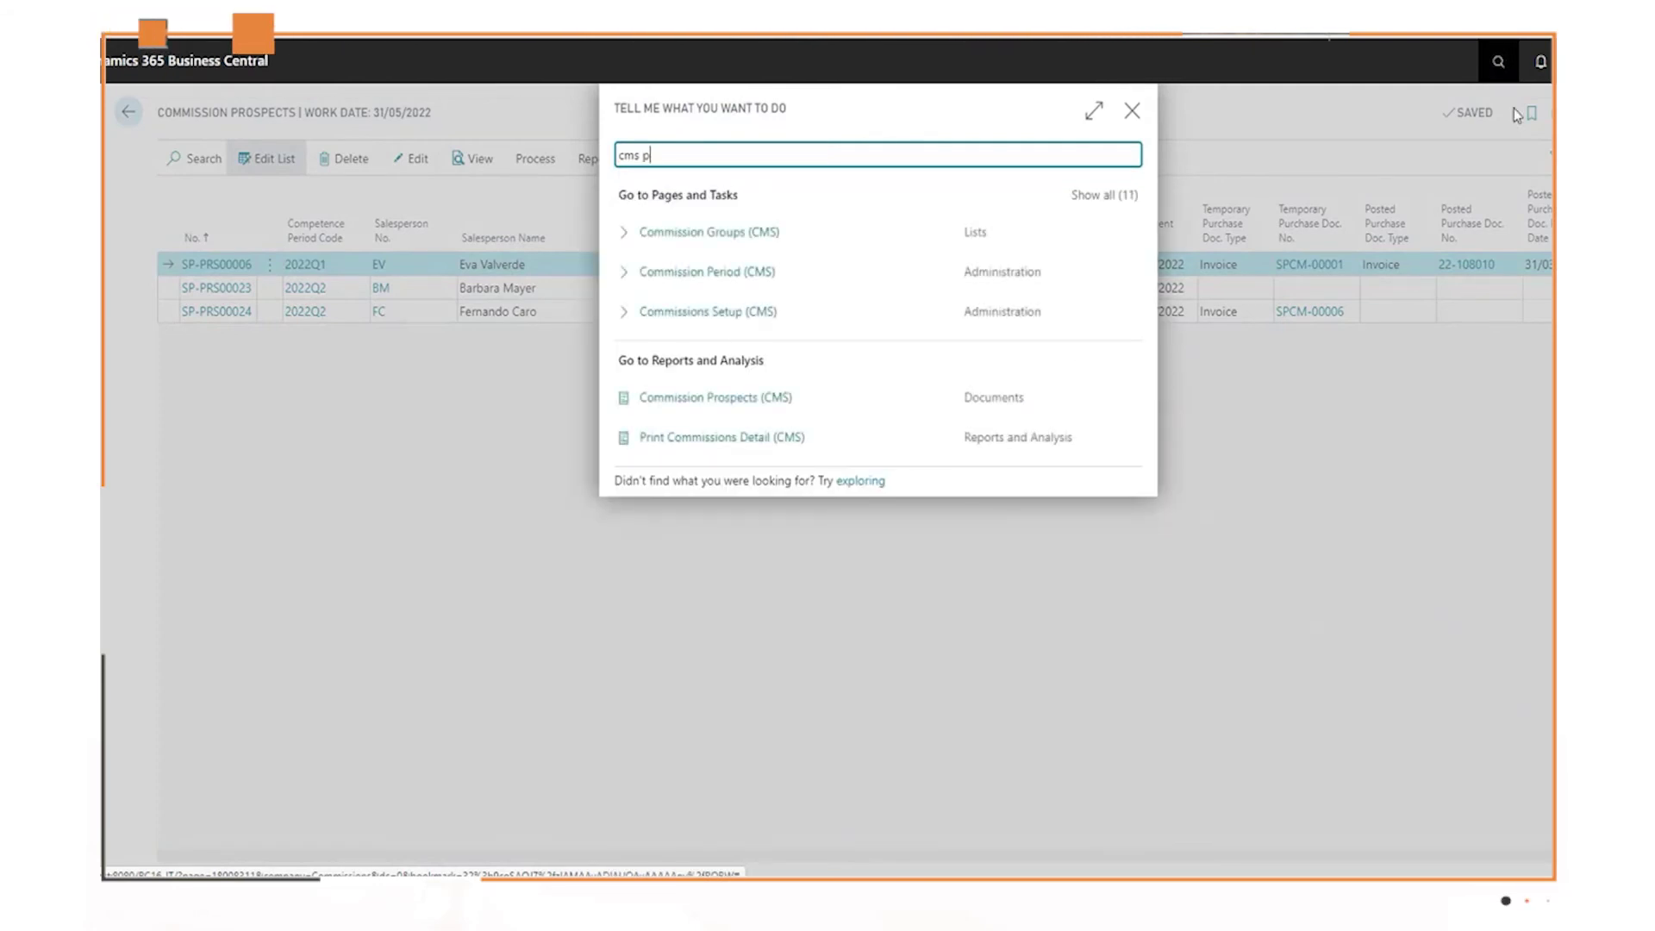
left_click(1106, 198)
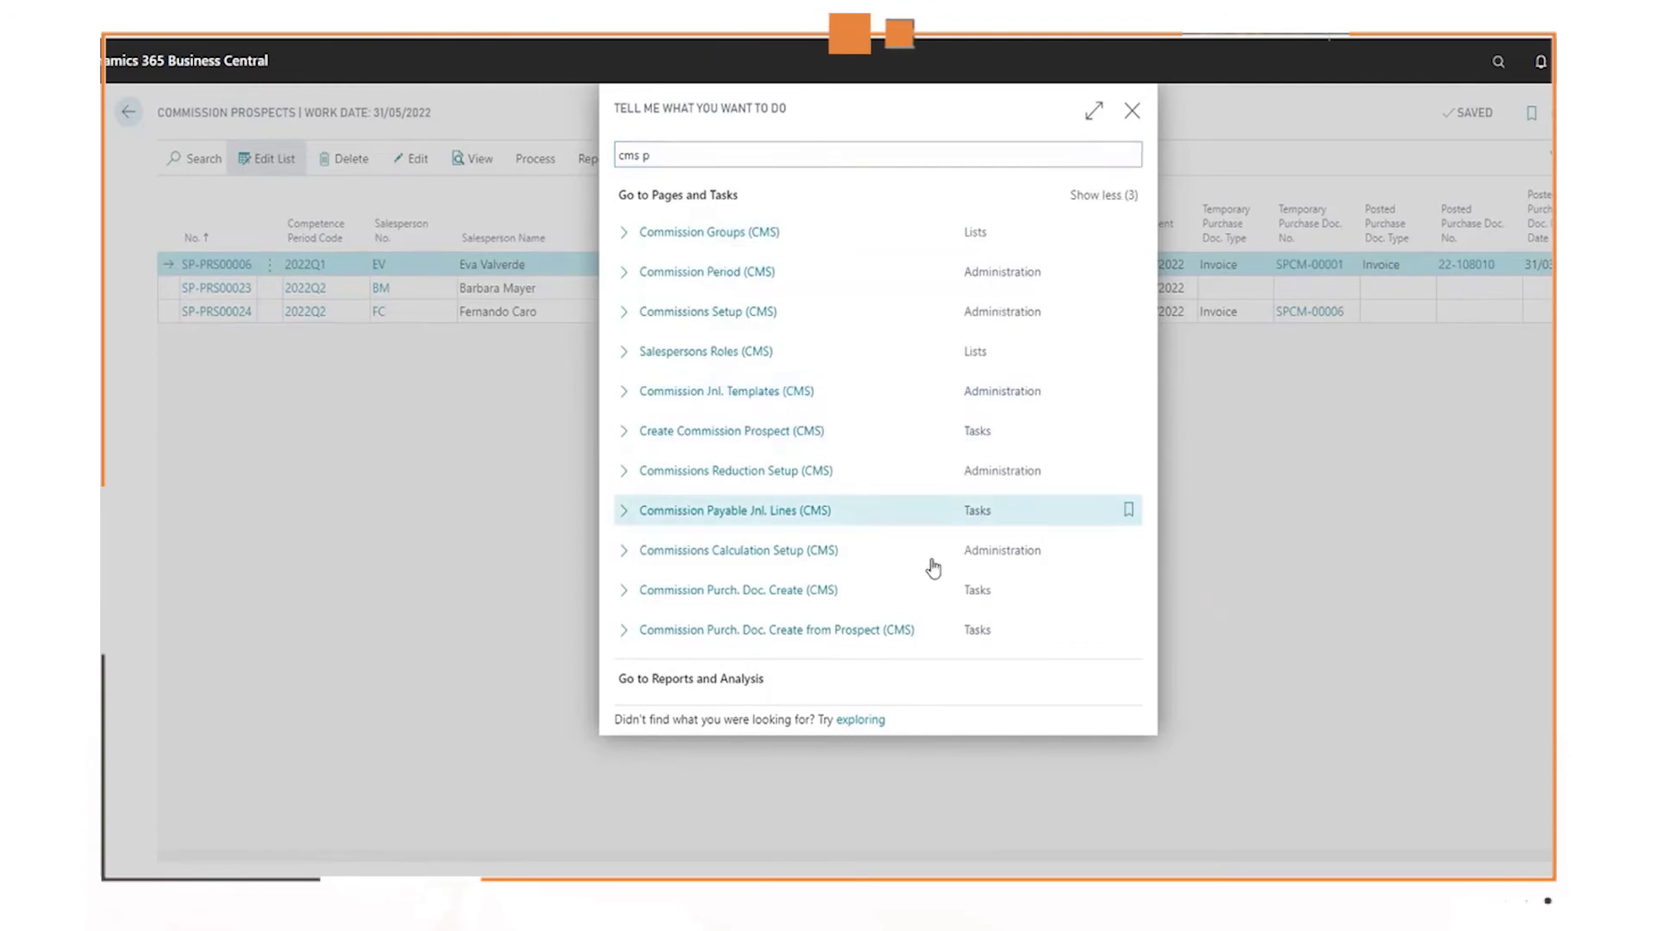
left_click(771, 595)
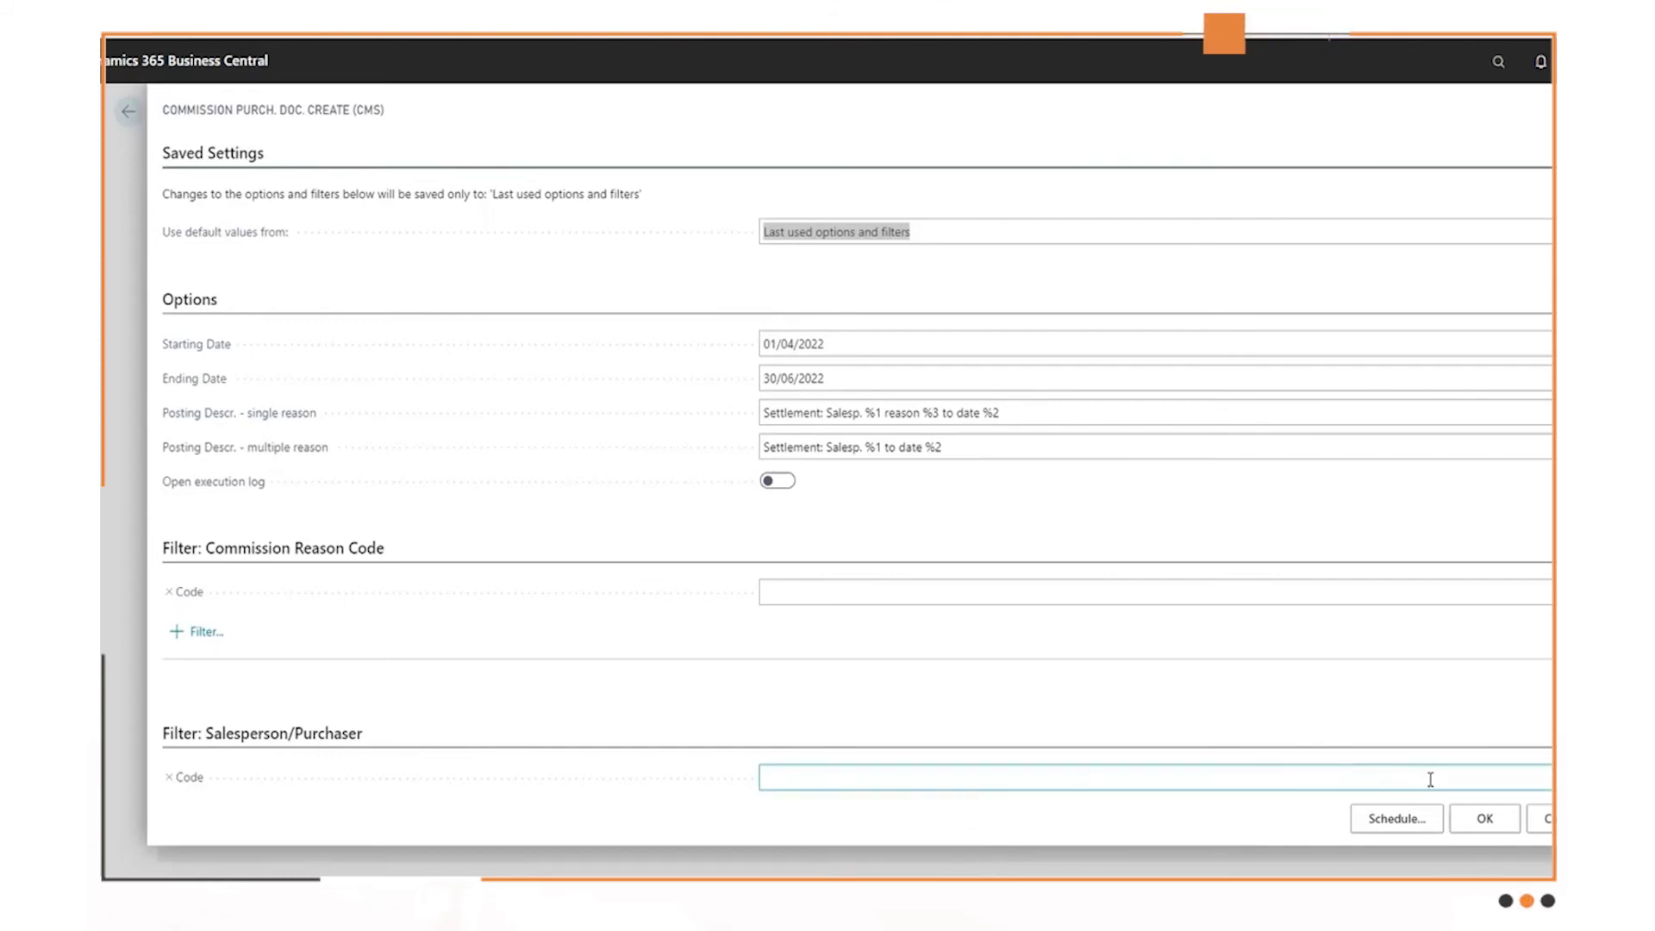
left_click(1484, 819)
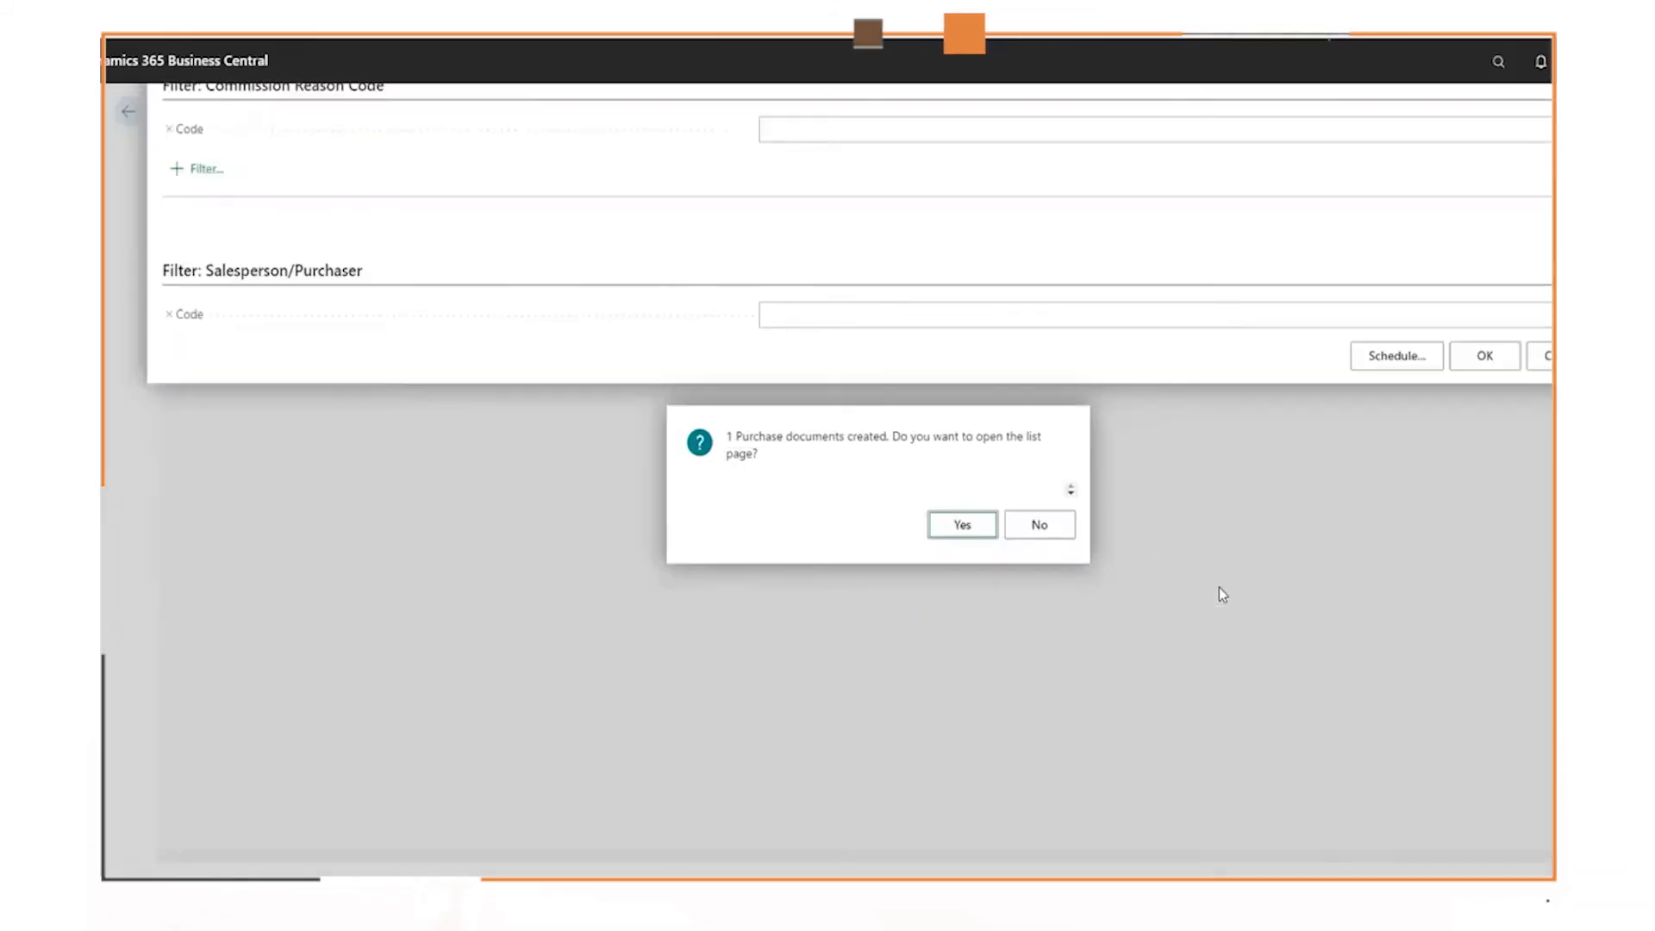
left_click(974, 528)
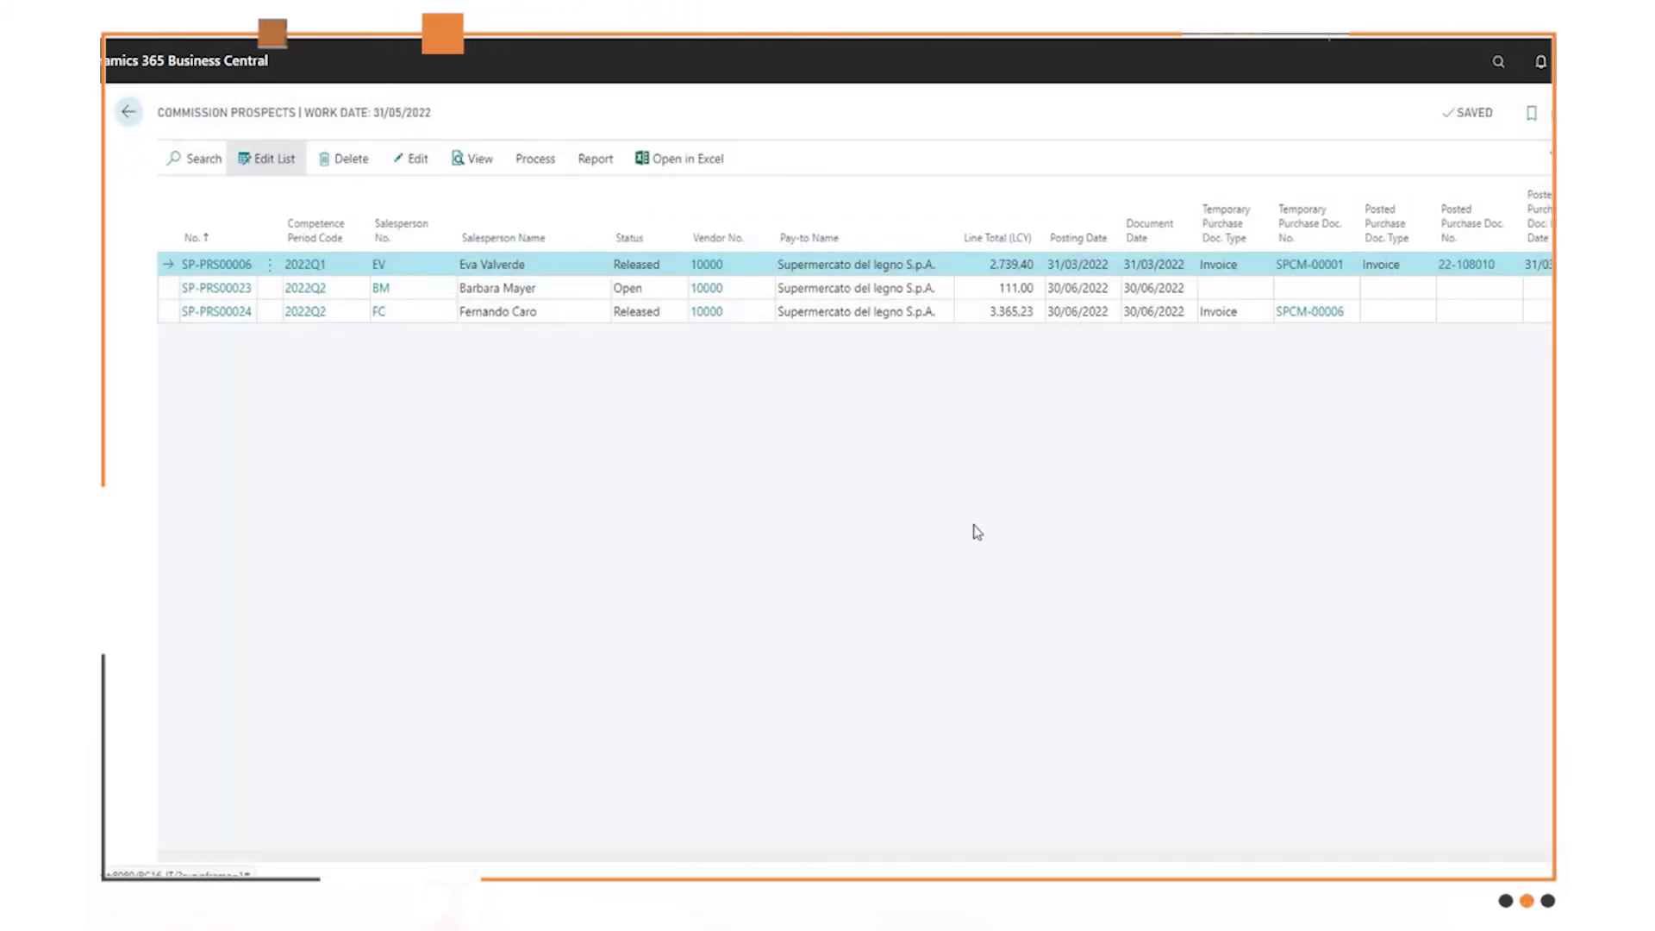
- Find the newly created purchase invoice SPCM-00007 in the Purchase Invoices list and open it to review its commission line
left_click(1502, 66)
type("purc in")
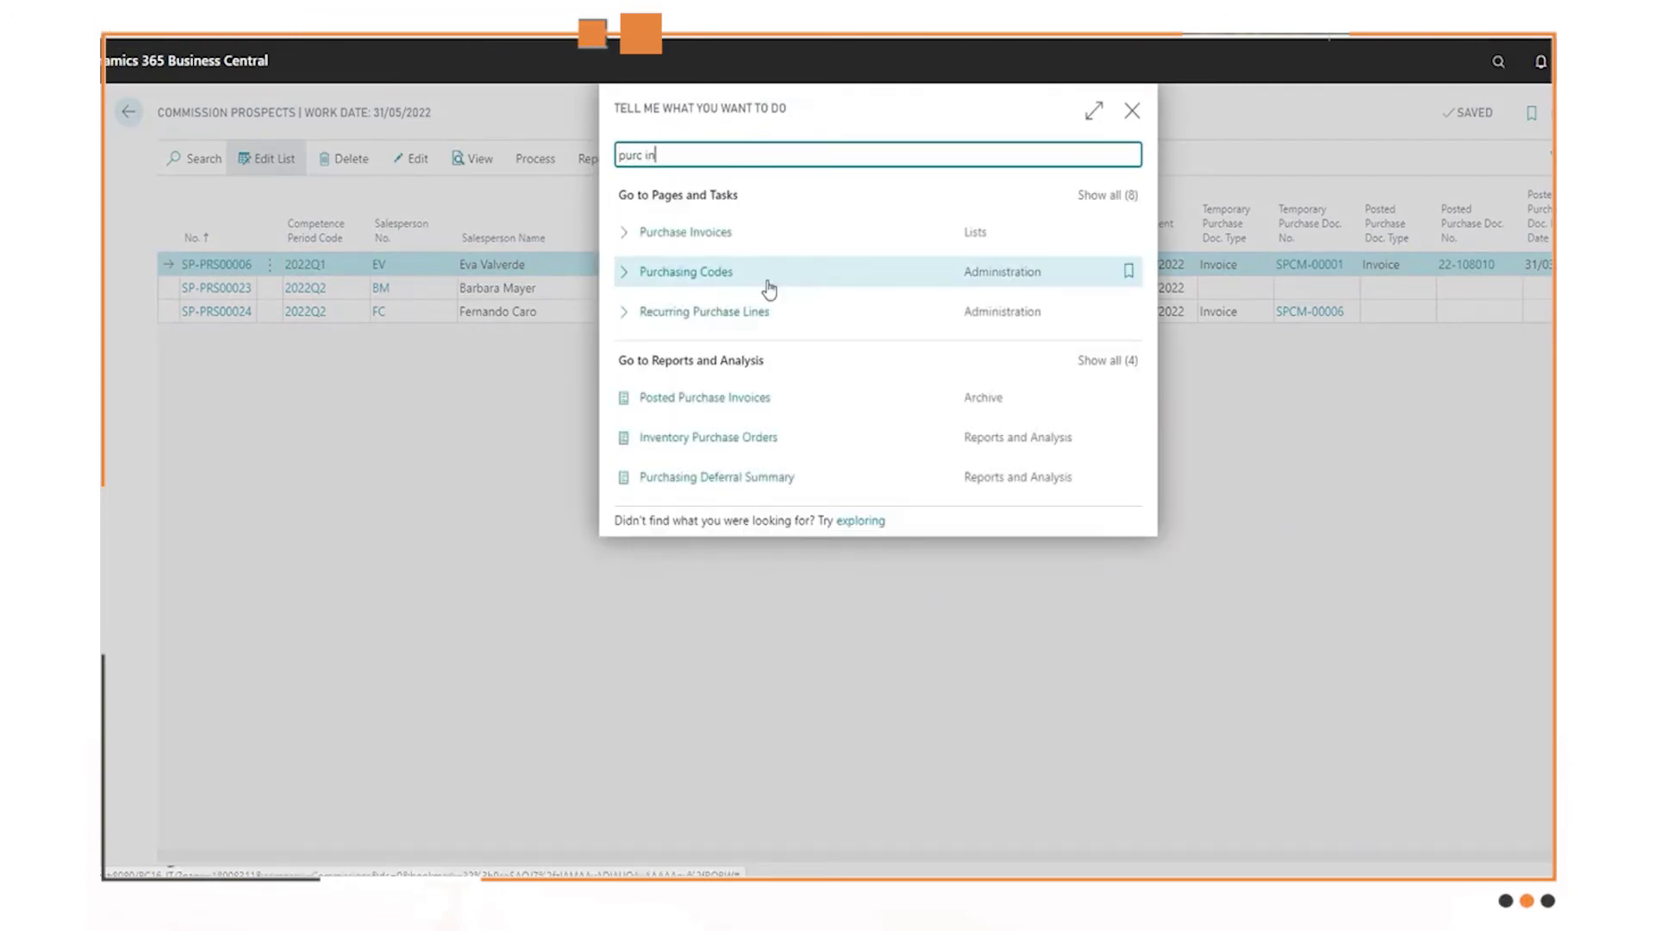
key("Return")
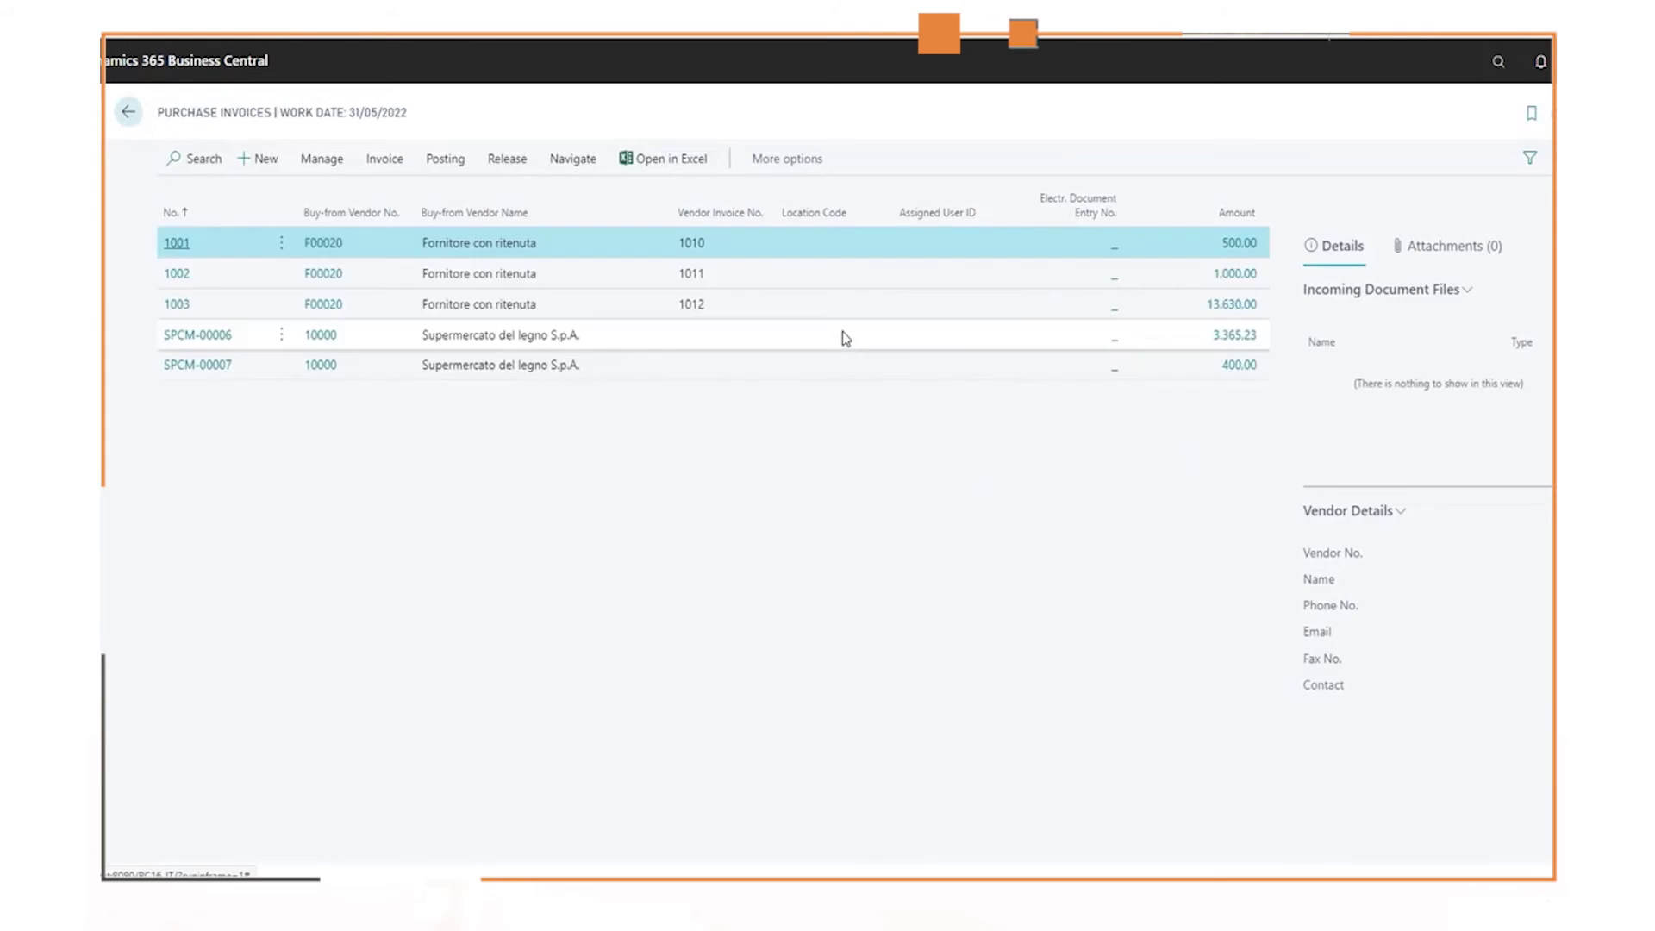
left_click(657, 367)
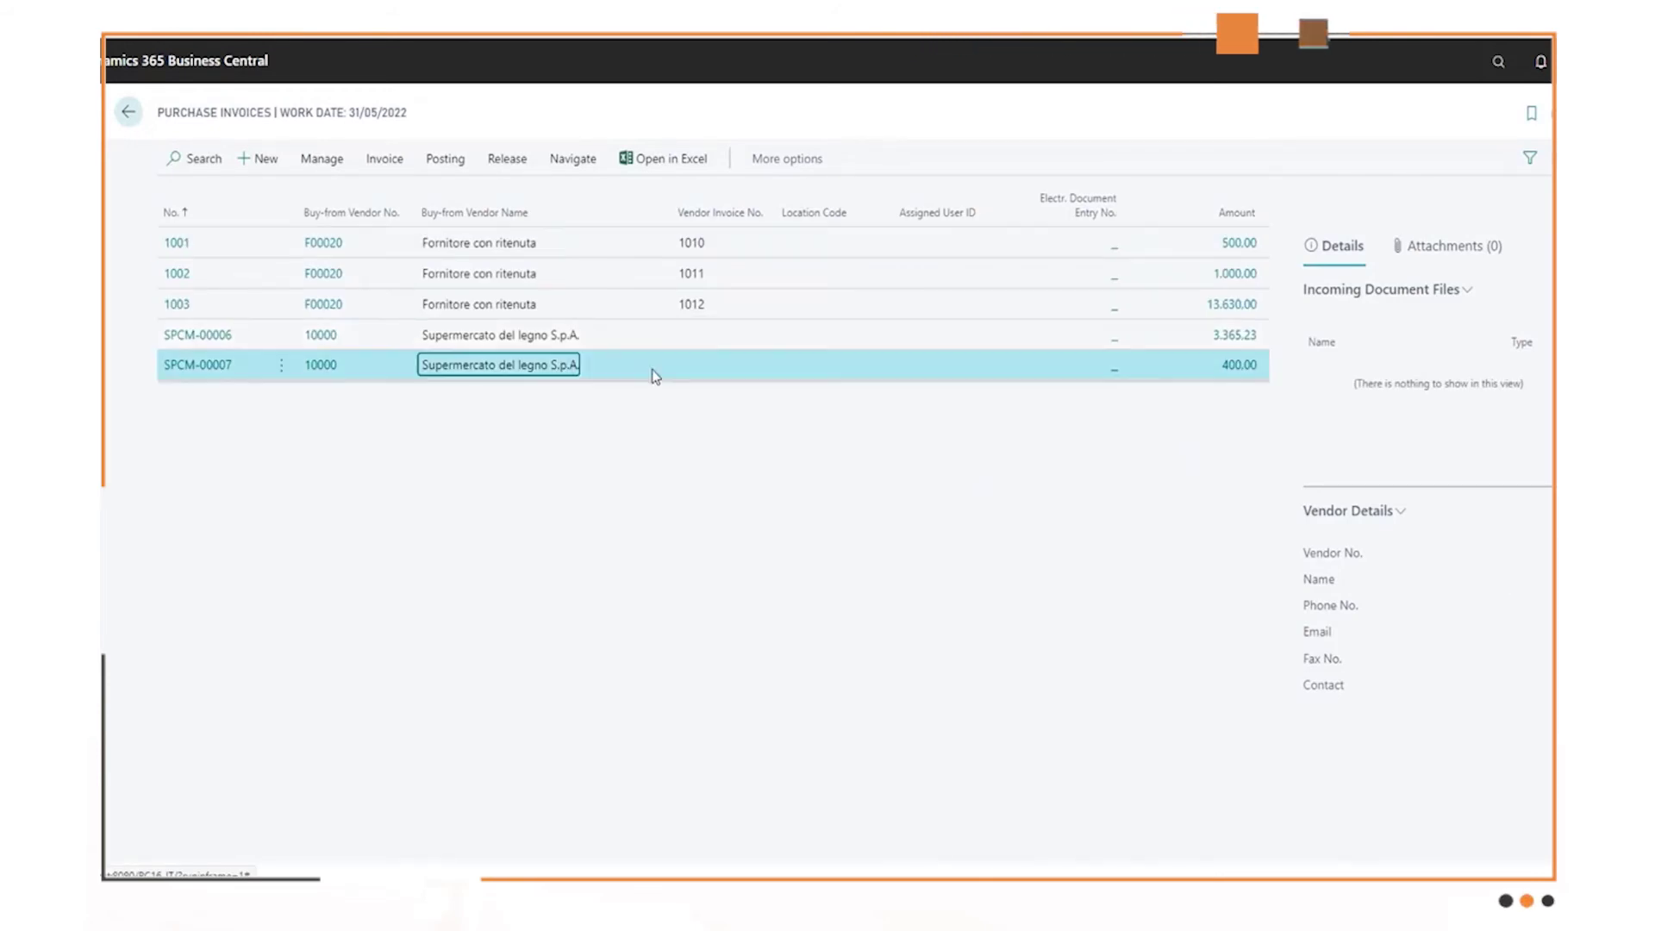
left_click(207, 366)
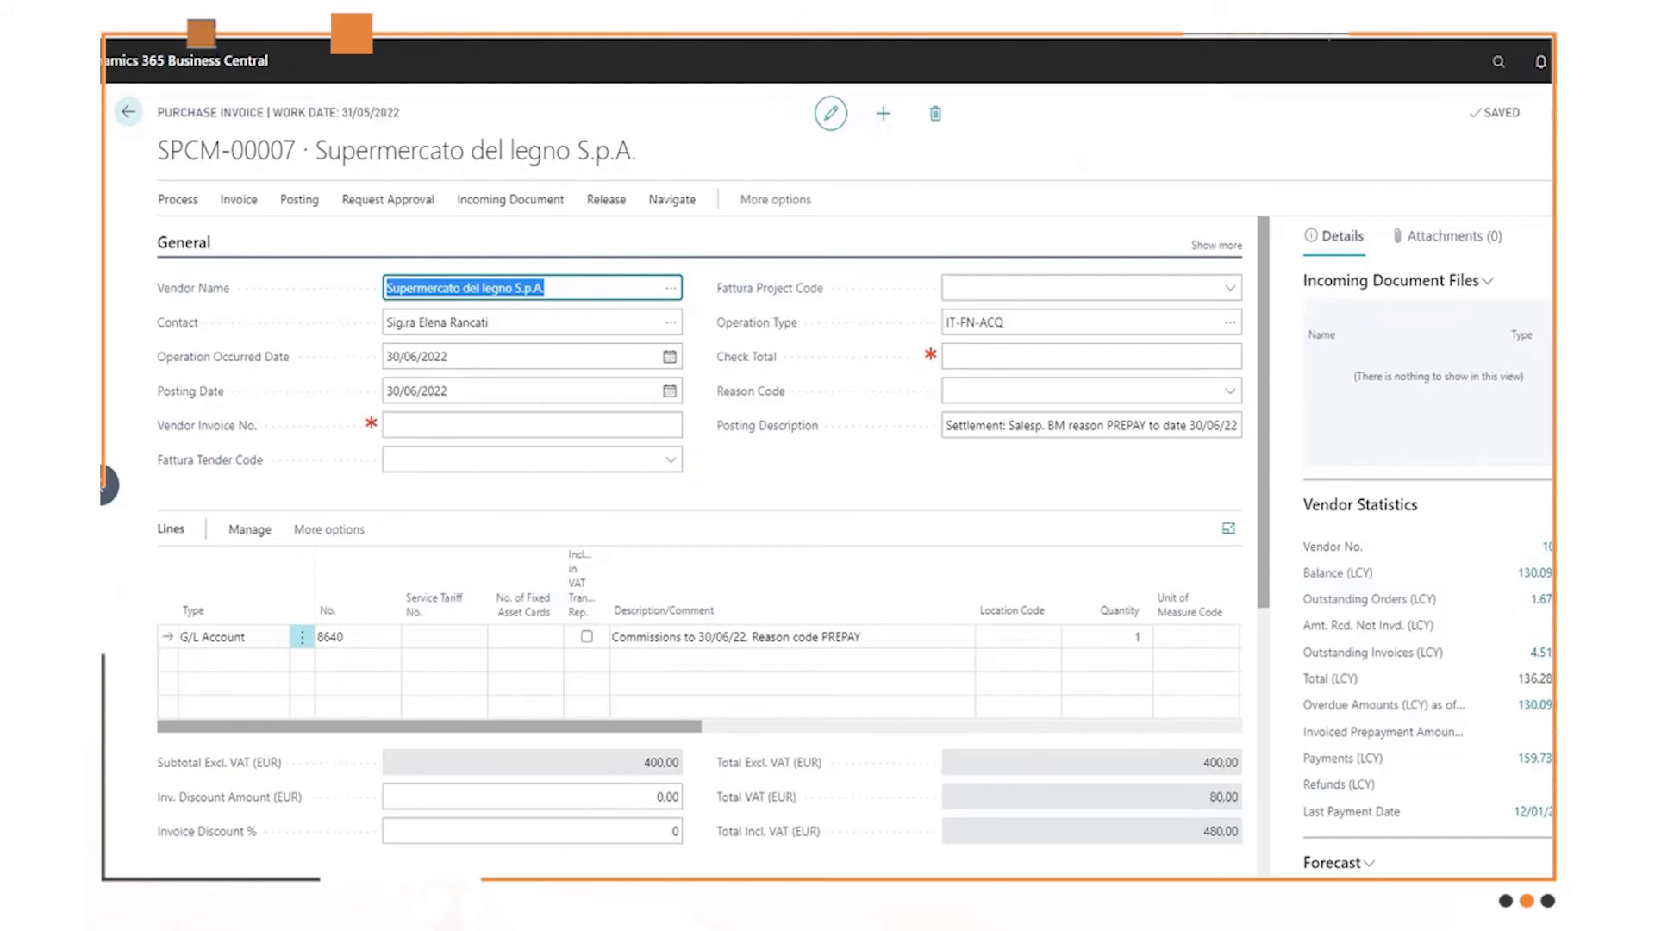
- Open the Commission Entry (CMS) list and compare the payable, settlement, settled and remaining amounts across the entries
left_click(1500, 63)
type("cms en")
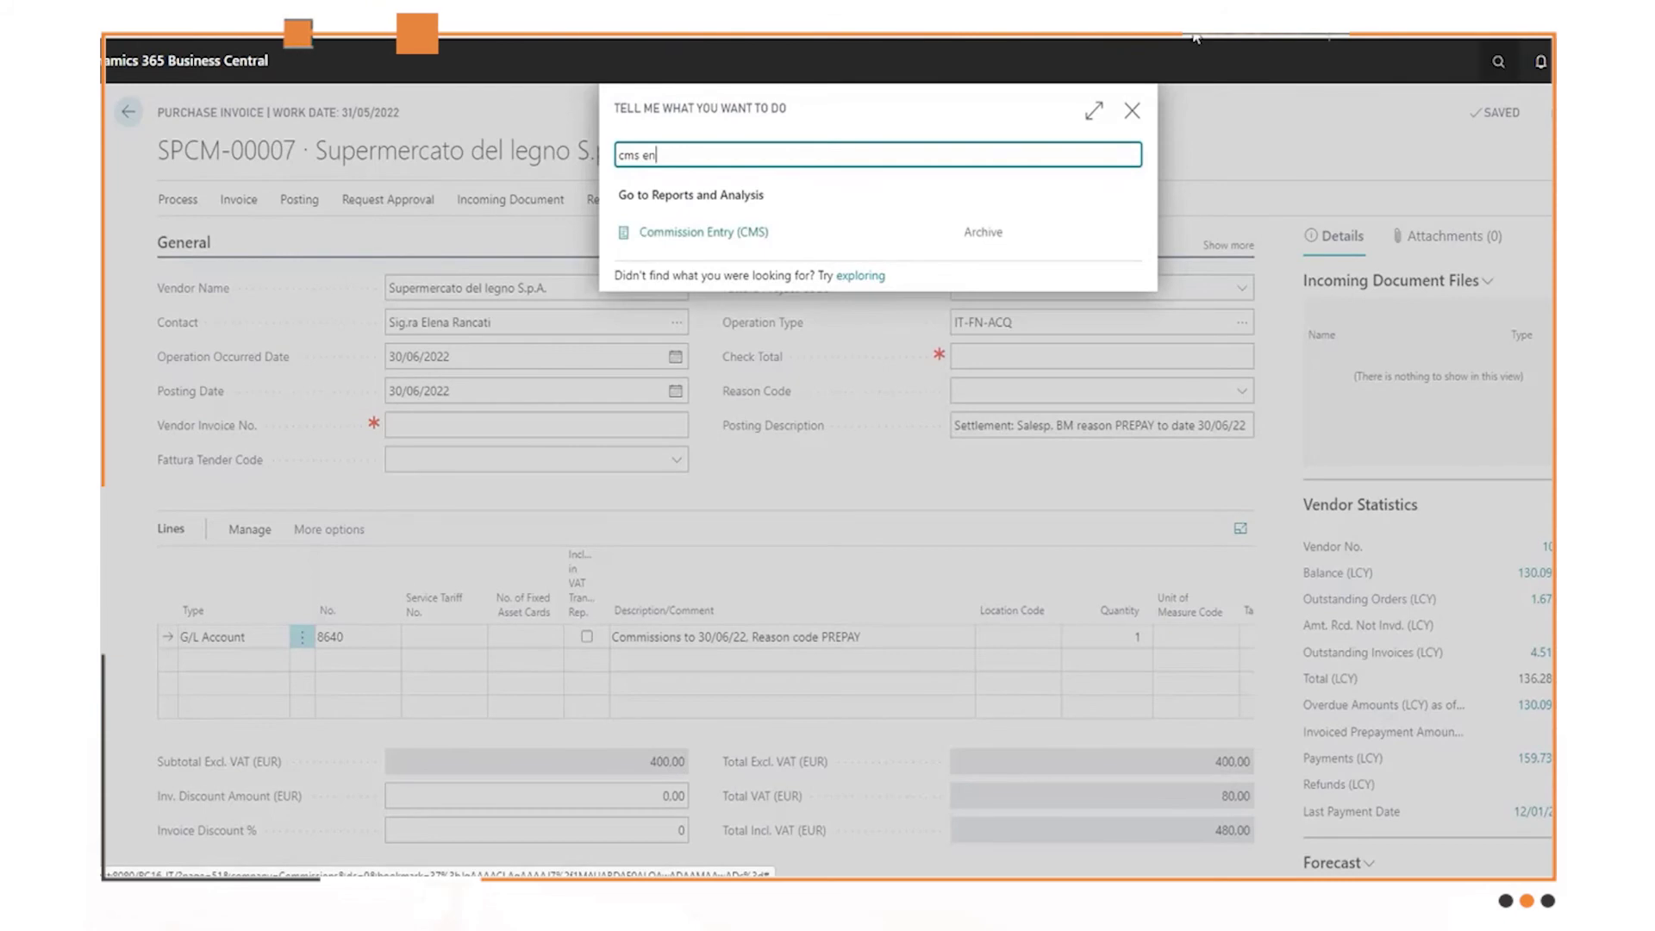
left_click(735, 238)
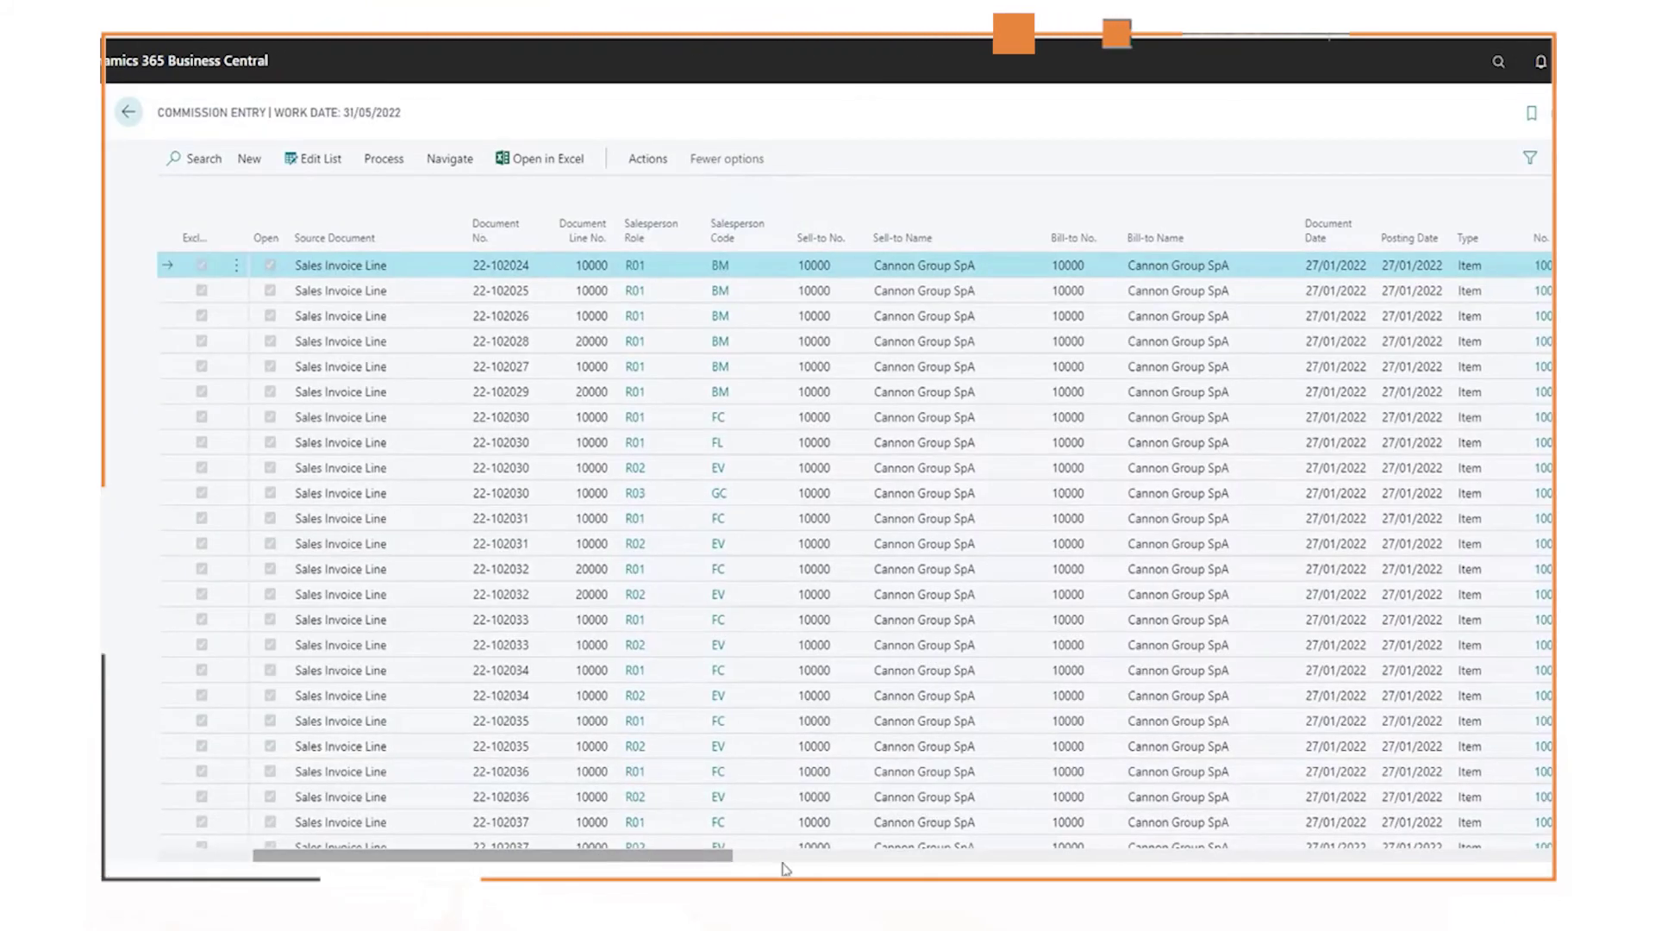
left_click(779, 854)
scroll(902, 551, "right", 6)
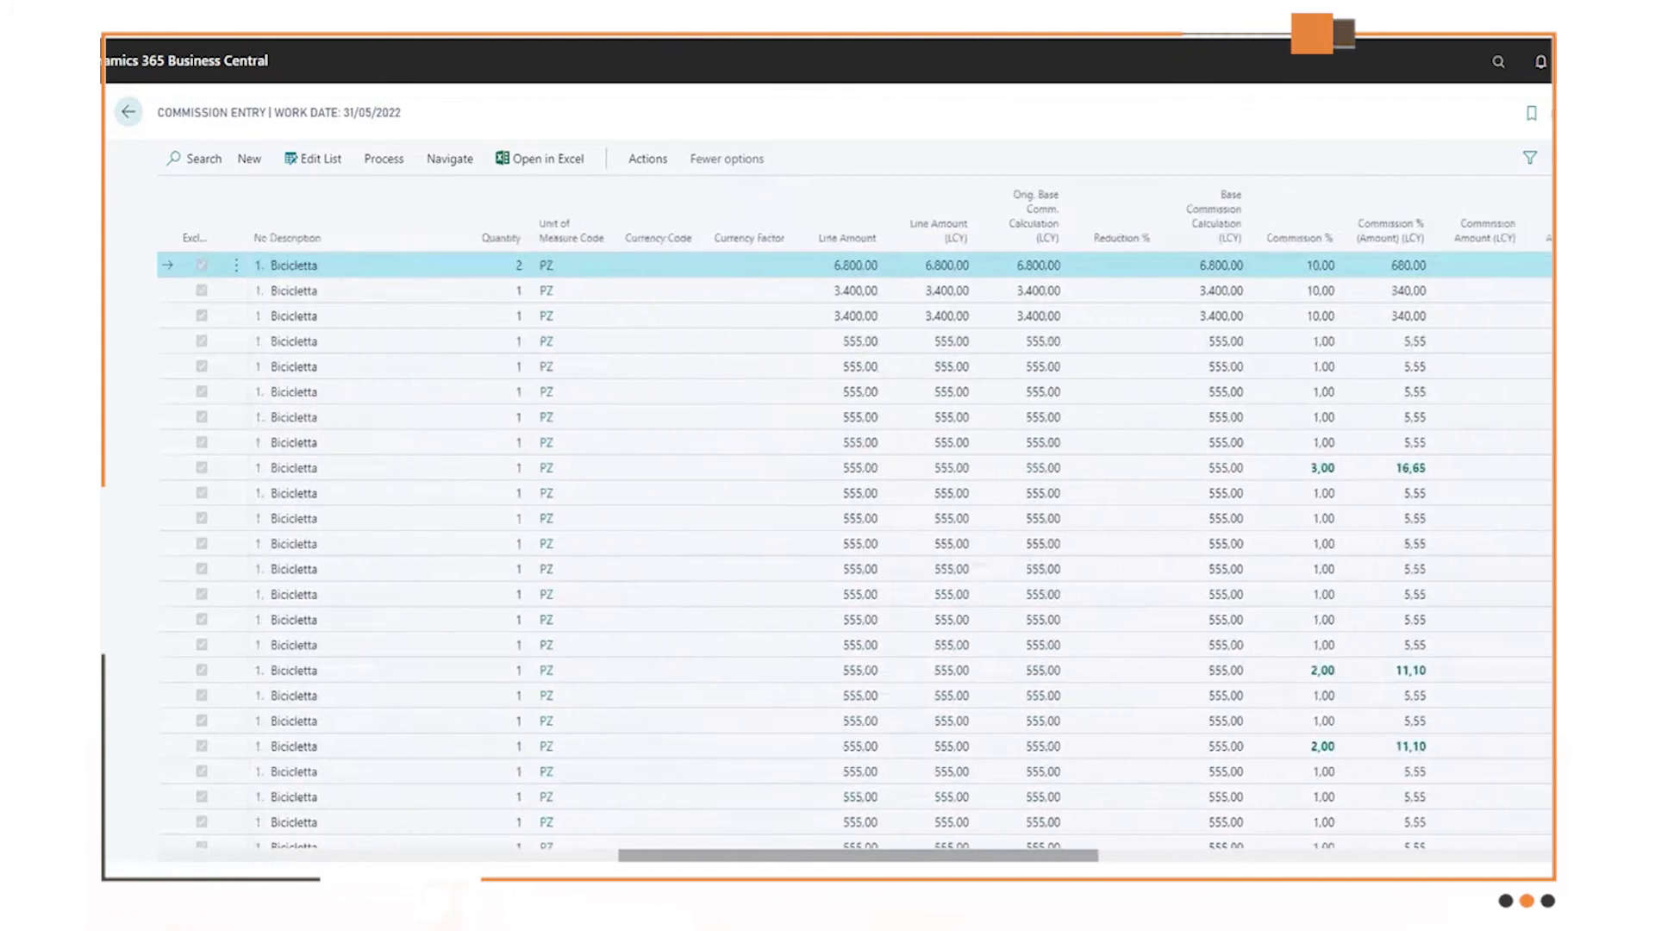
scroll(853, 551, "right", 5)
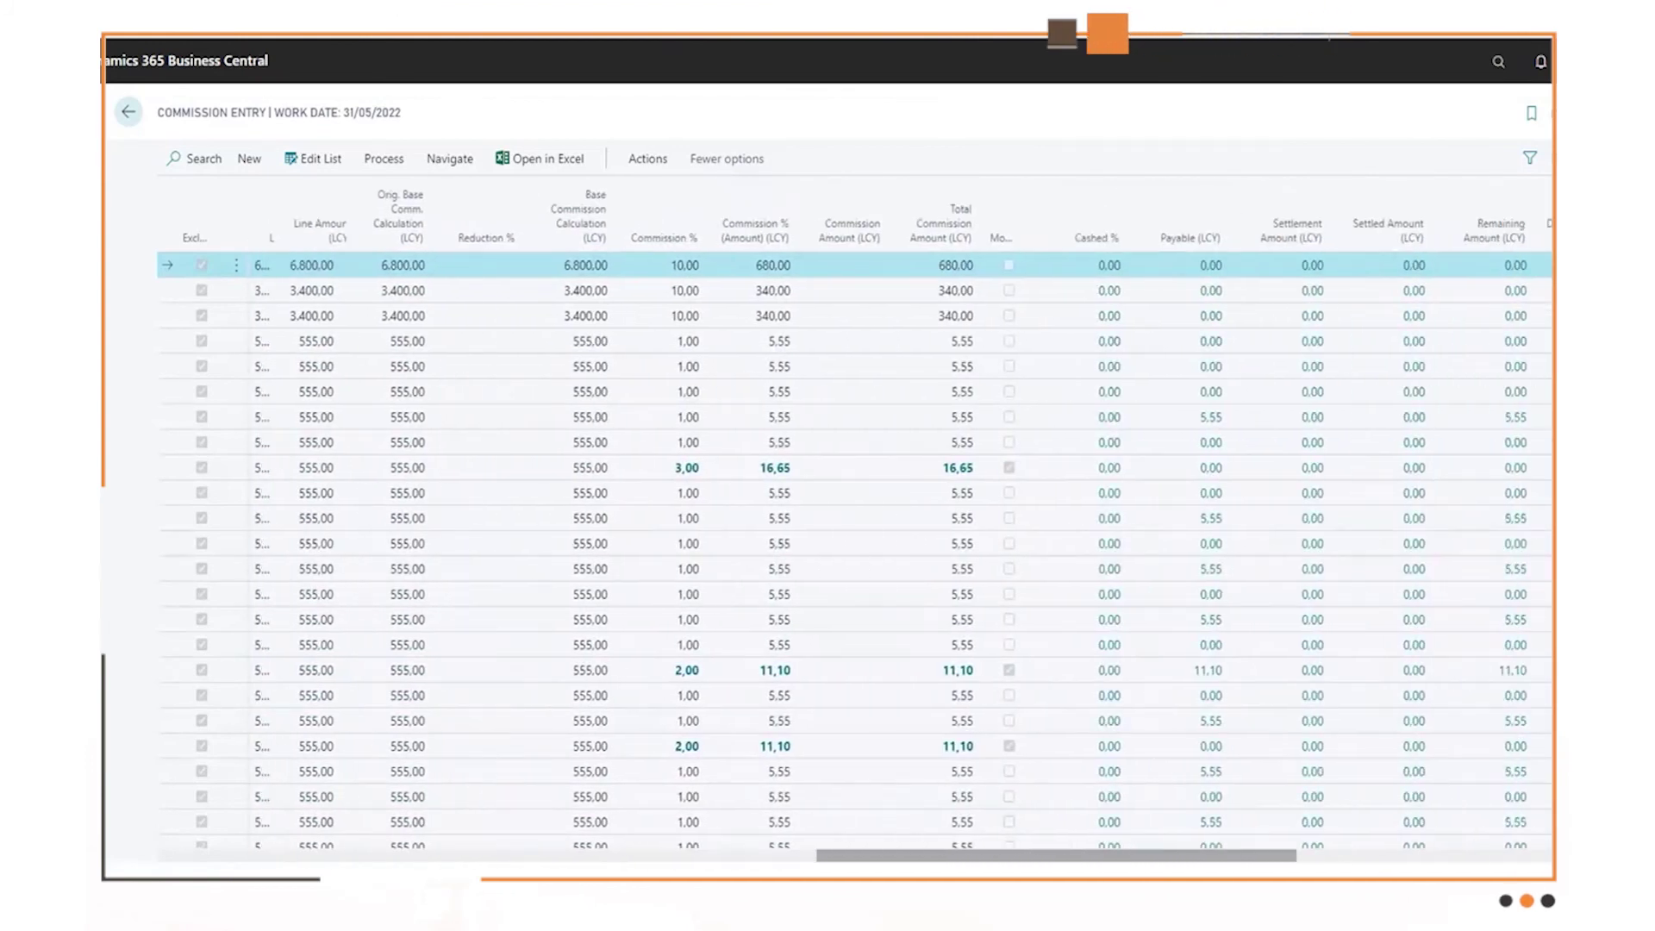
left_click(1542, 316, "shift")
scroll(854, 552, "down", 2)
scroll(1127, 810, "down", 15)
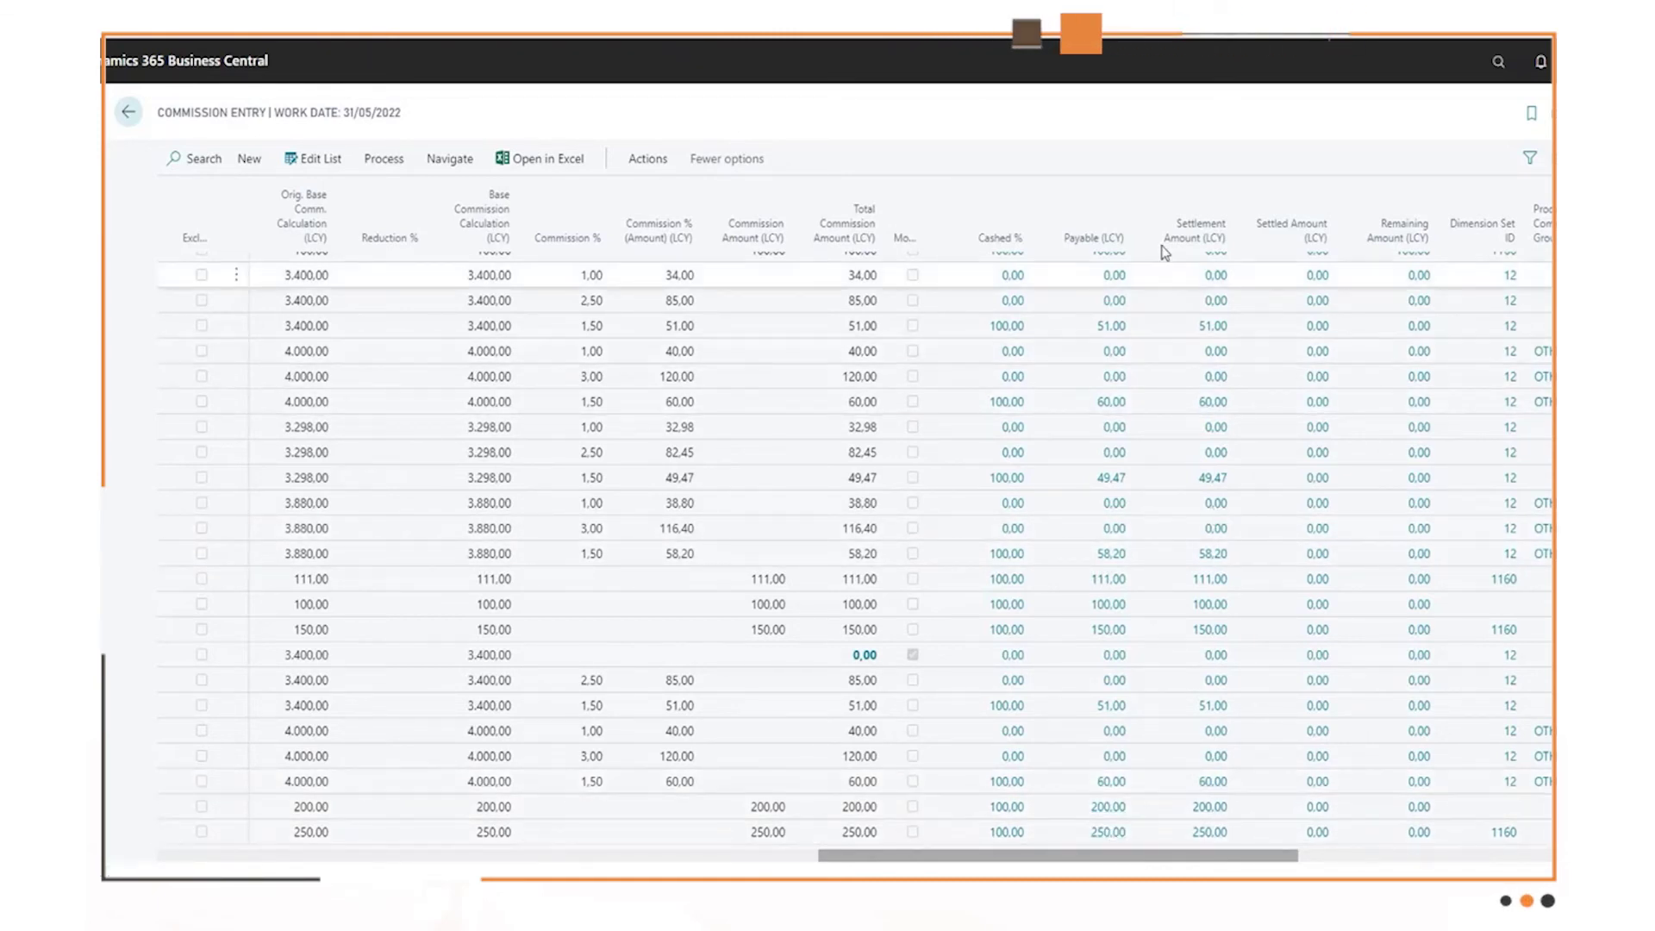
mouse_move(1200, 231)
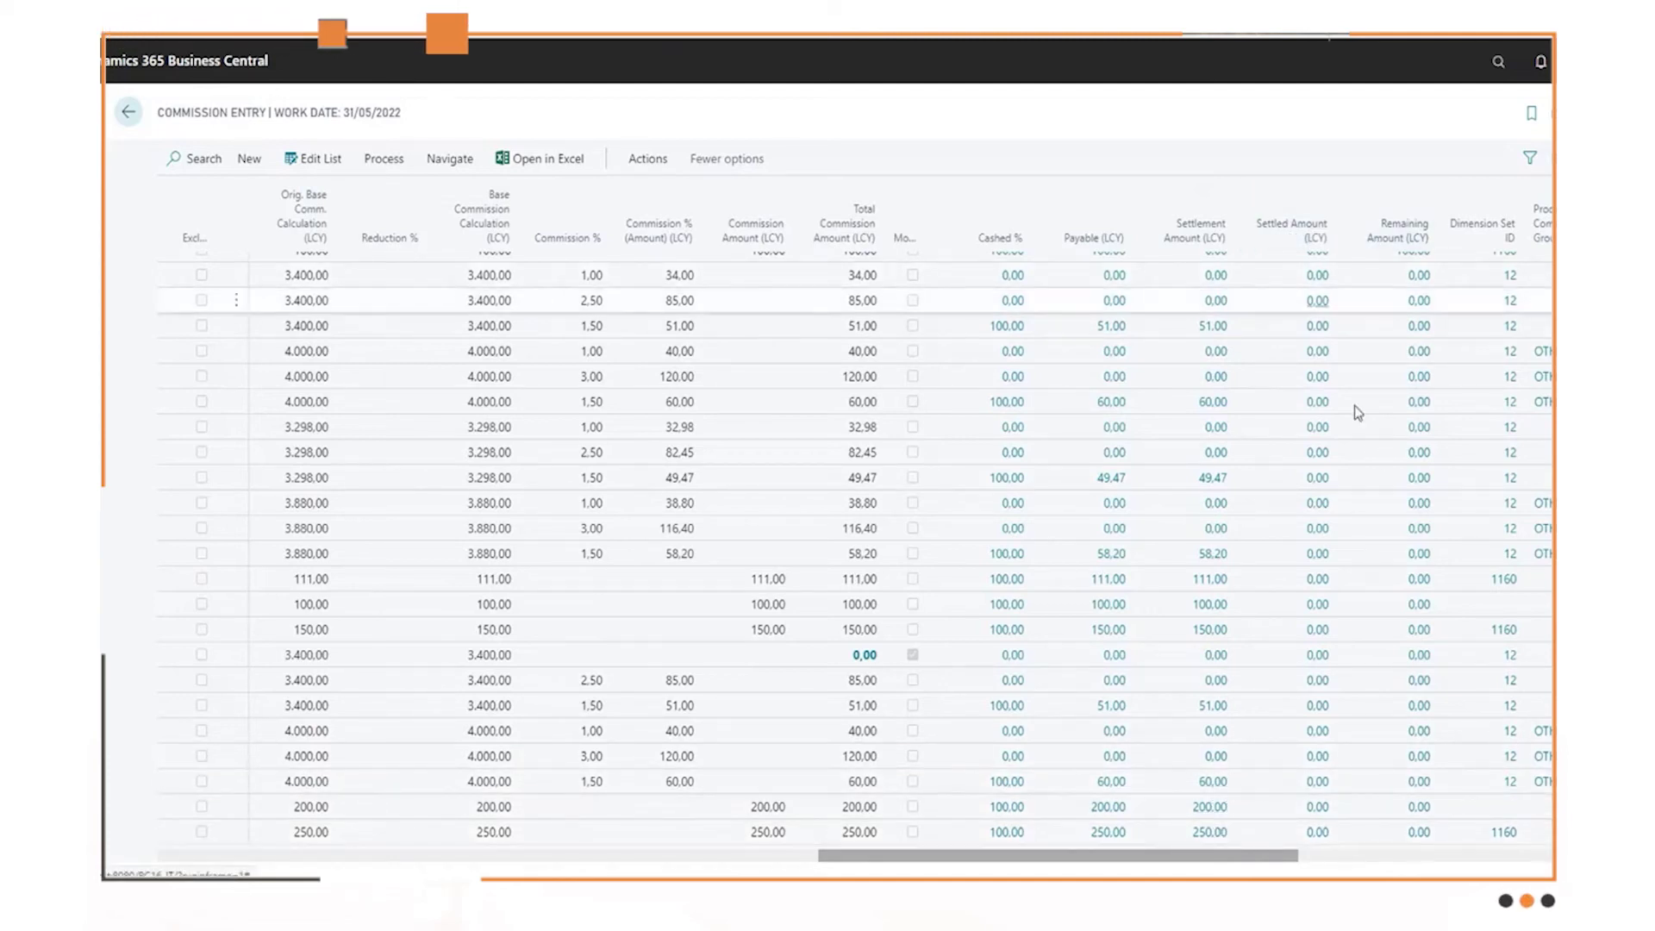
scroll(1337, 708, "up", 5)
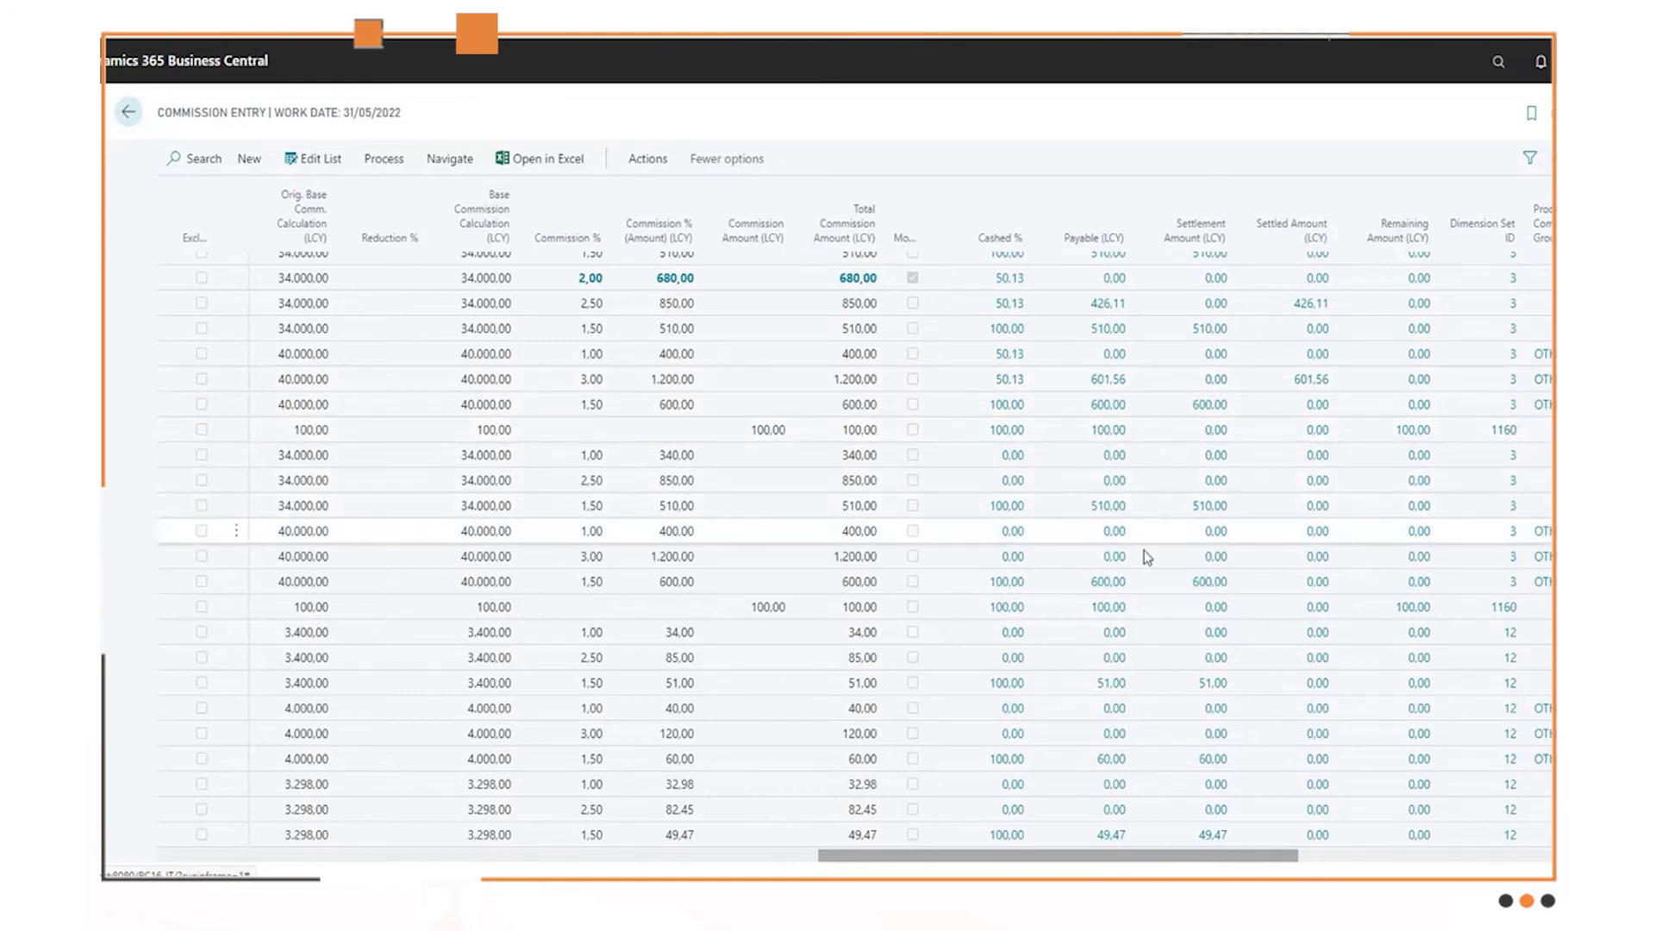
scroll(1146, 557, "up", 5)
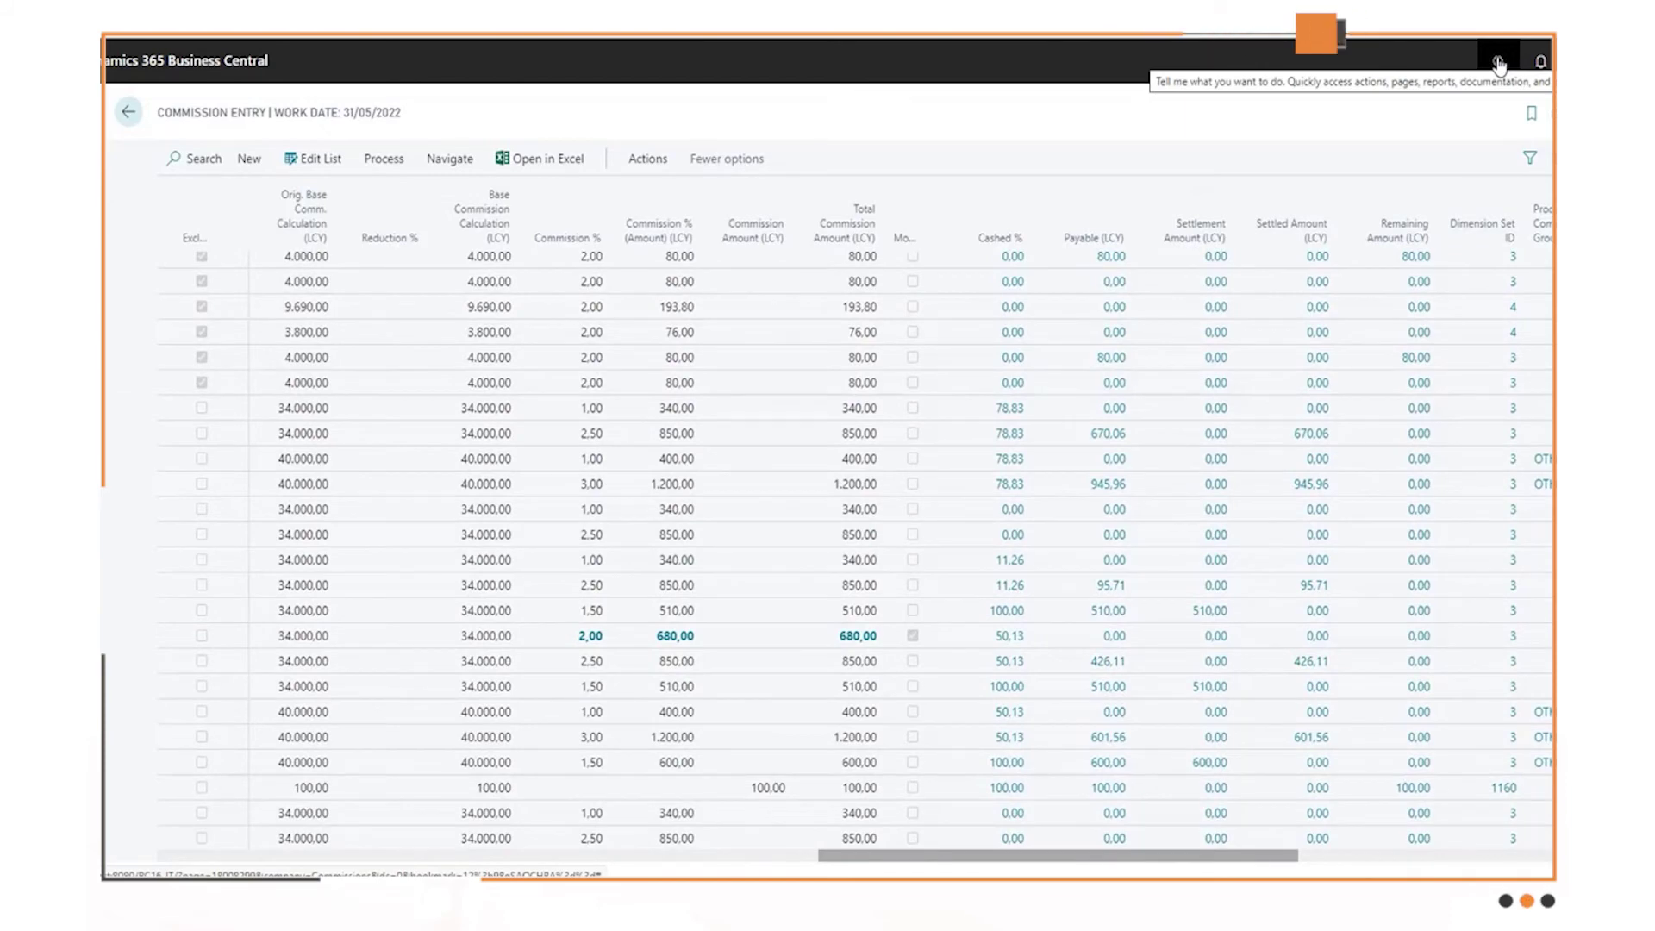
- Open Commissions Setup, review the Get Salesperson From options, and turn off Enable Sales Network
type("cms")
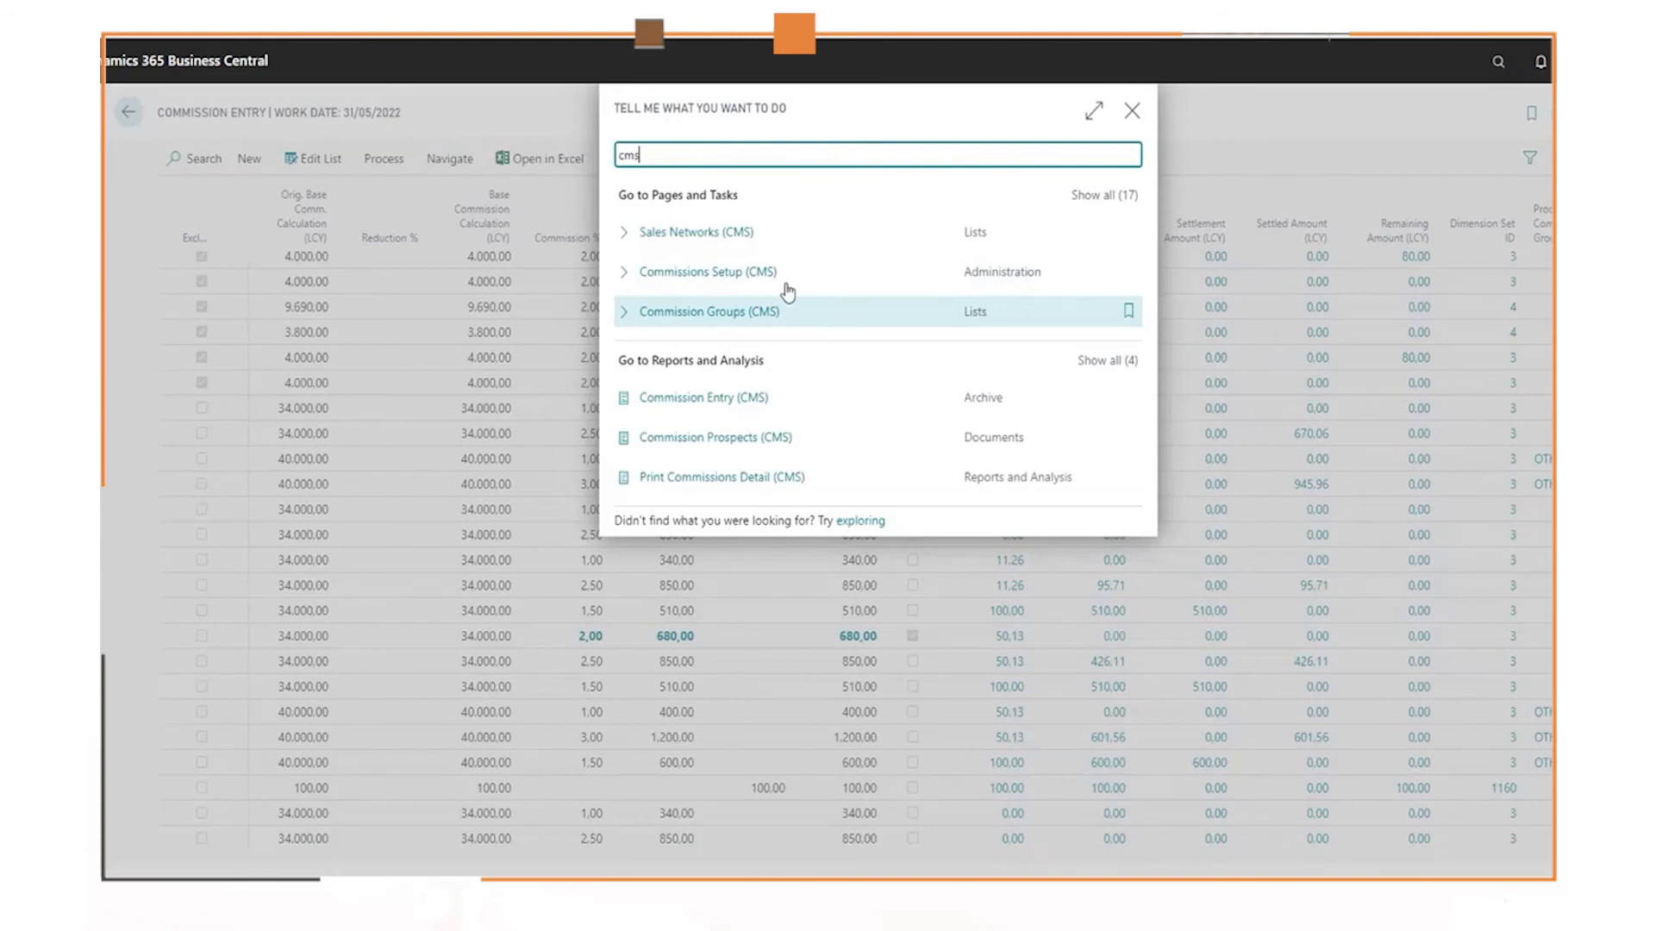
left_click(1110, 199)
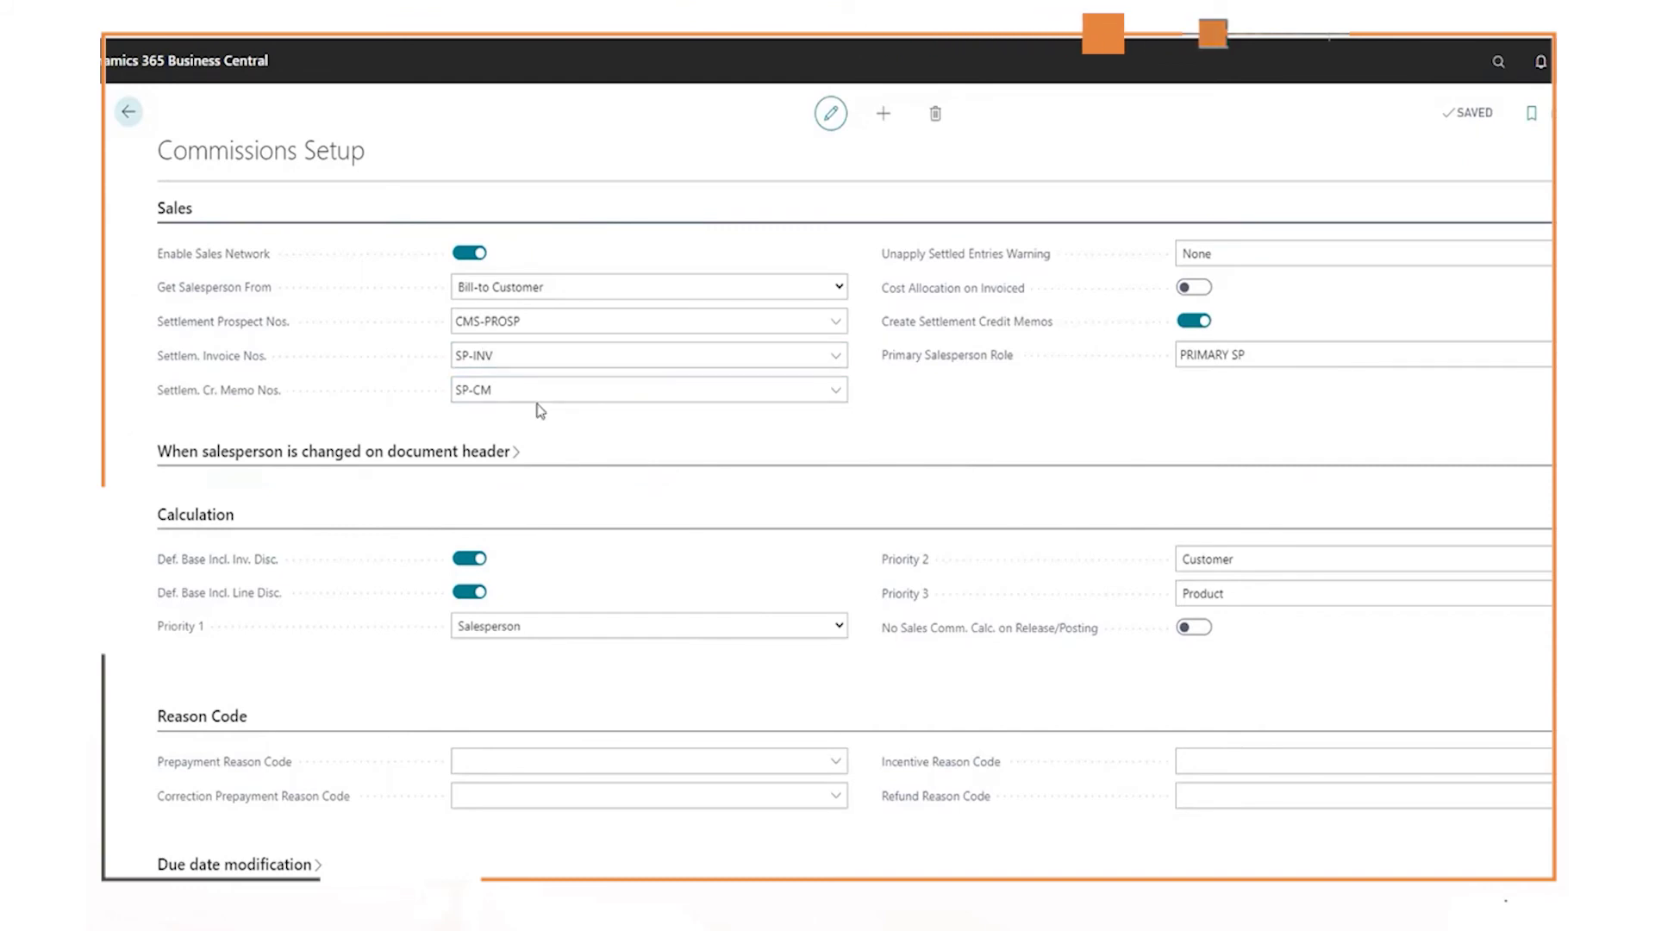
left_click(839, 287)
left_click(848, 287)
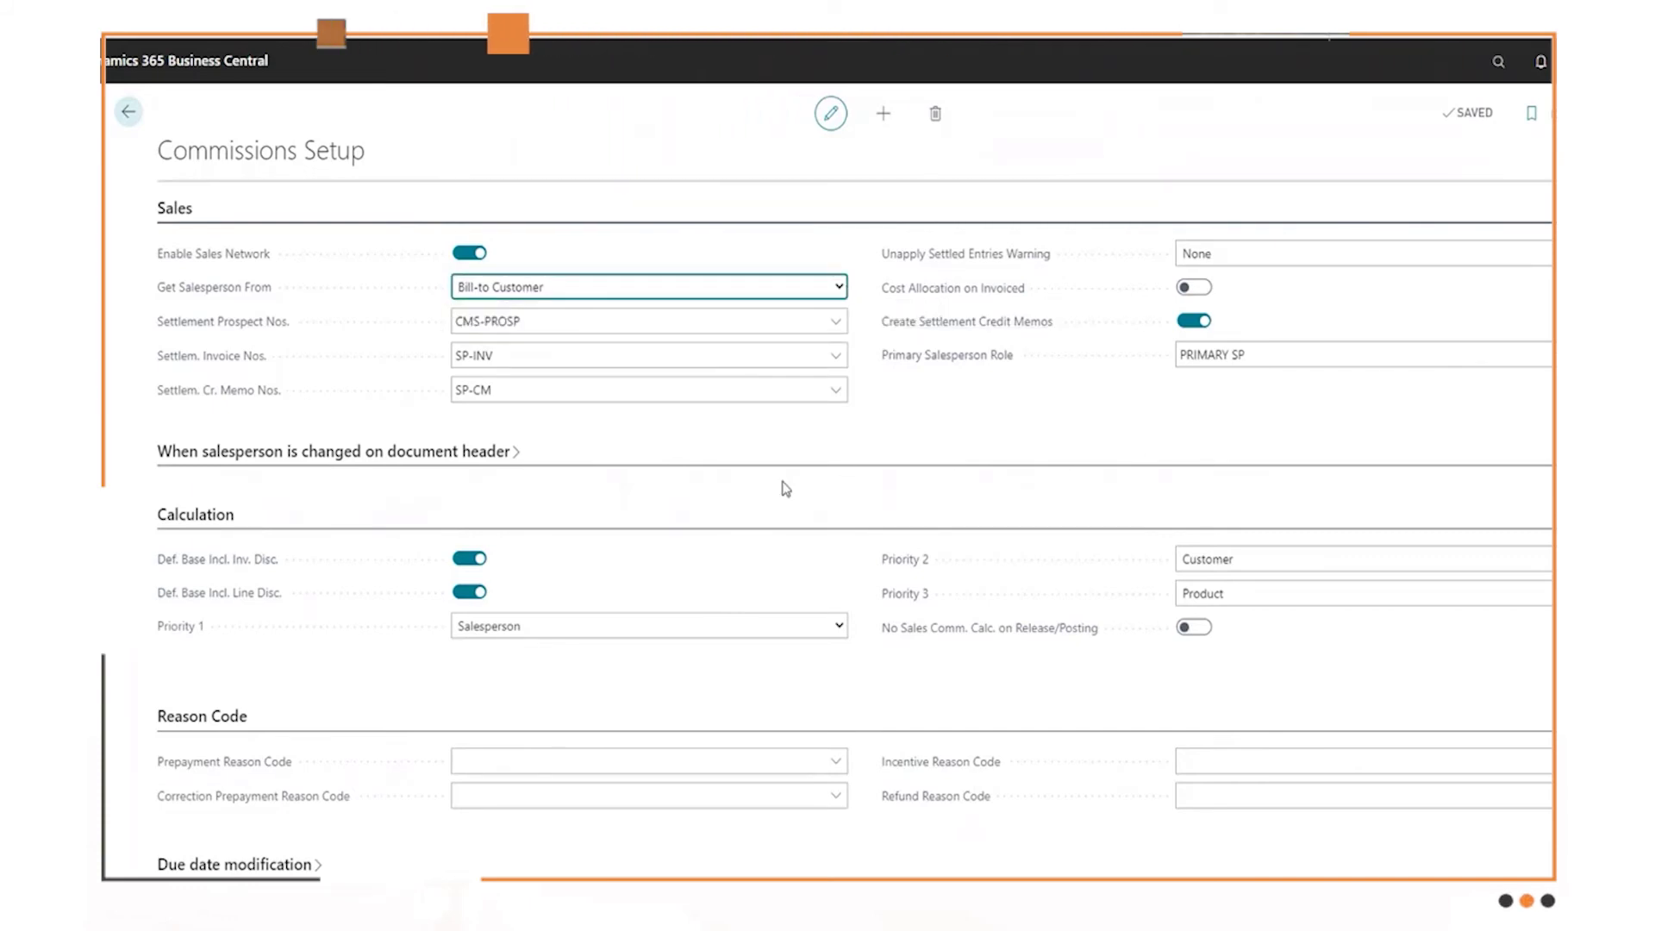
scroll(776, 495, "down", 1)
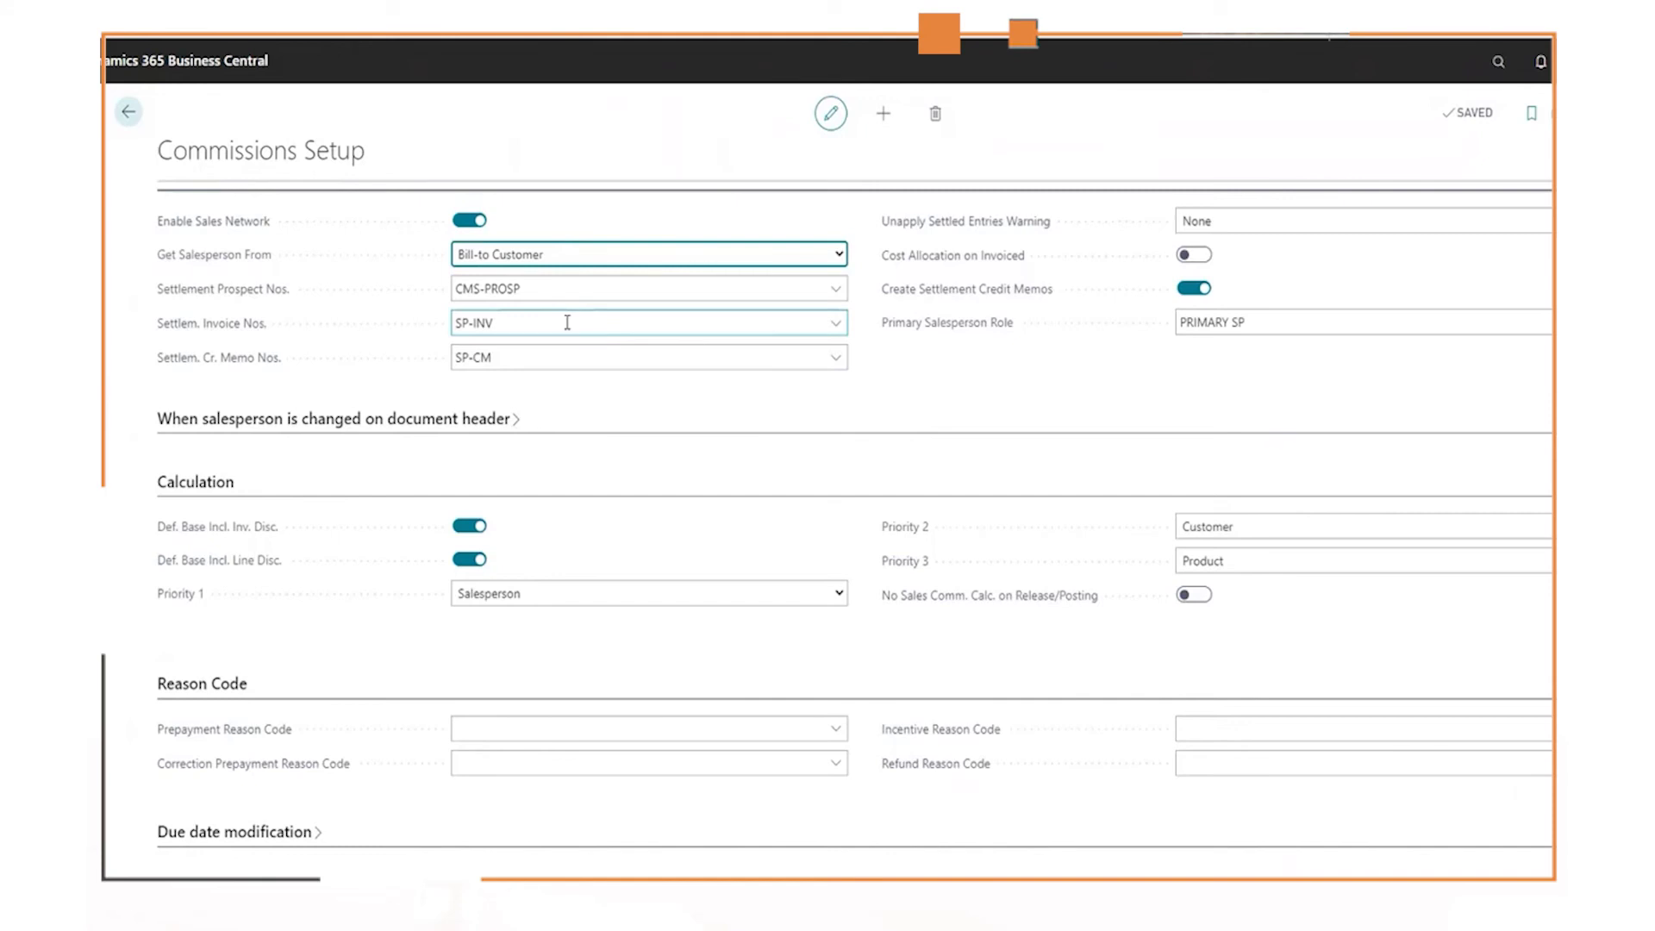
mouse_move(191, 229)
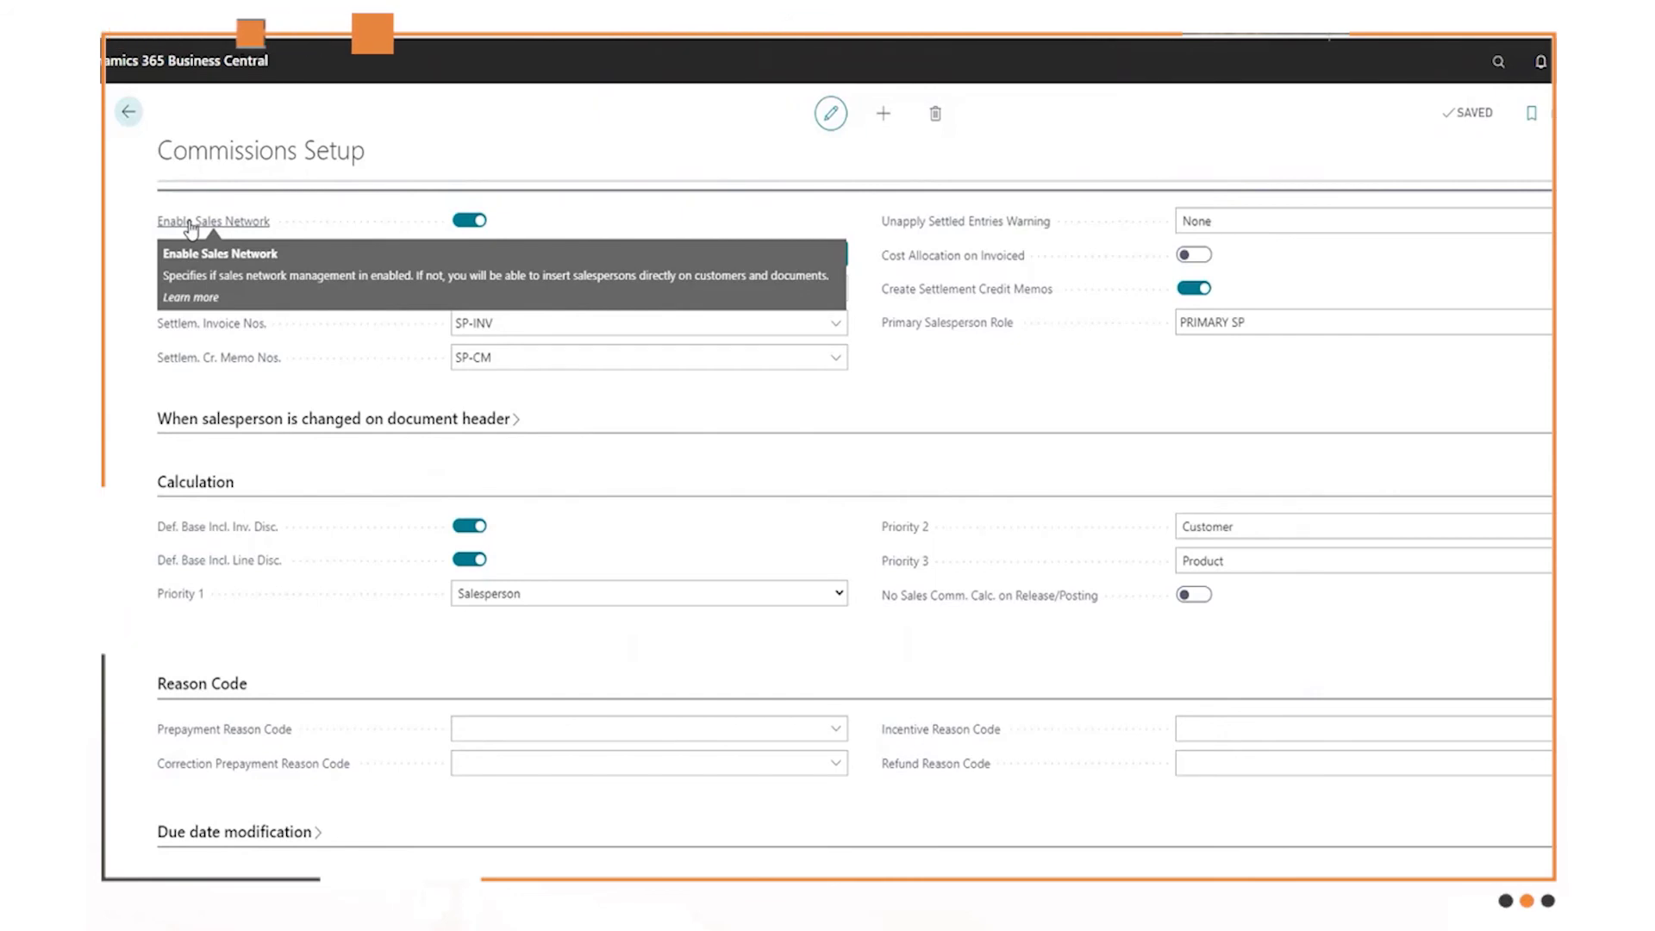
left_click(465, 223)
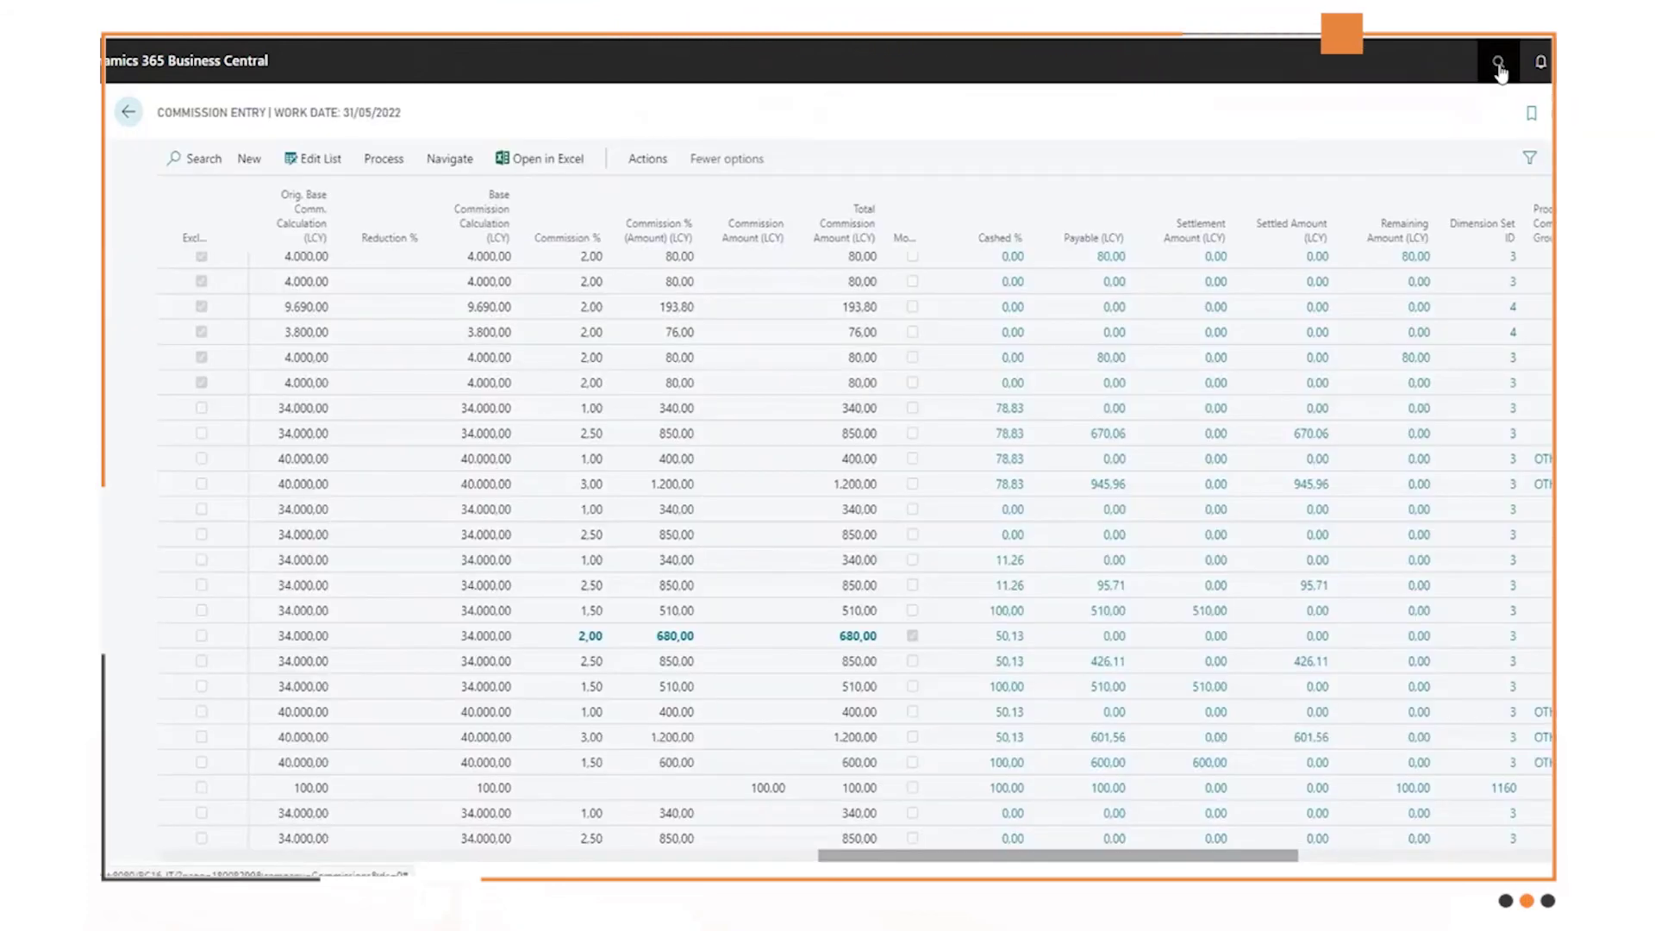
- Create a new sales order for the customer Rotadent ingranaggi S.r.l
left_click(1504, 74)
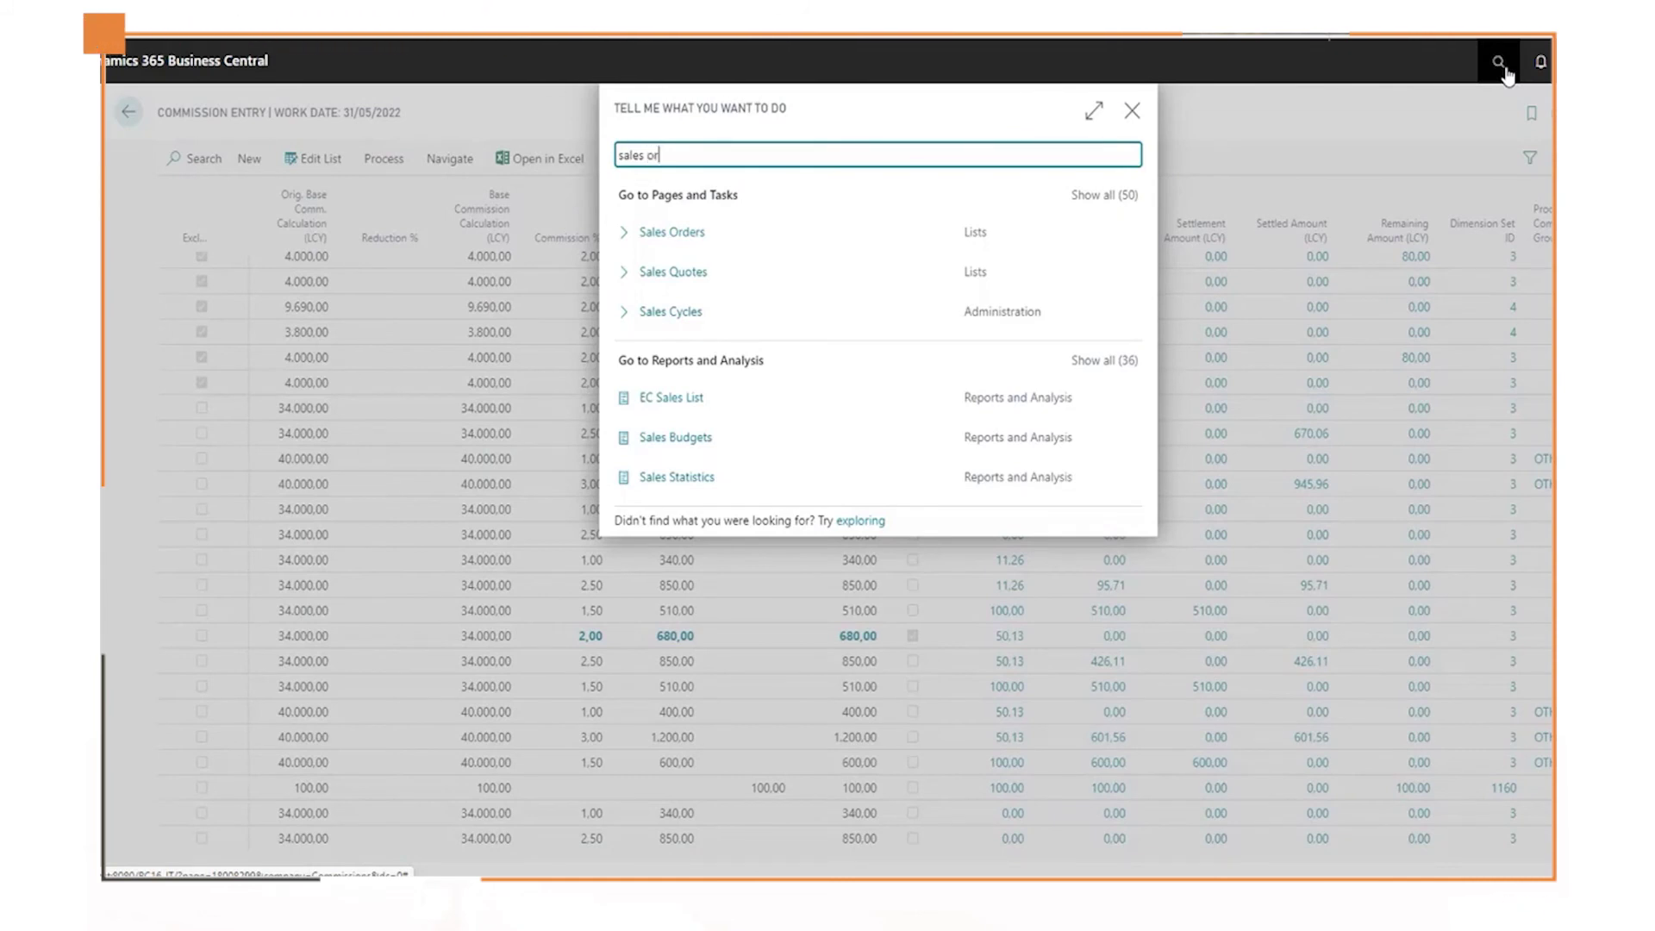
type("d")
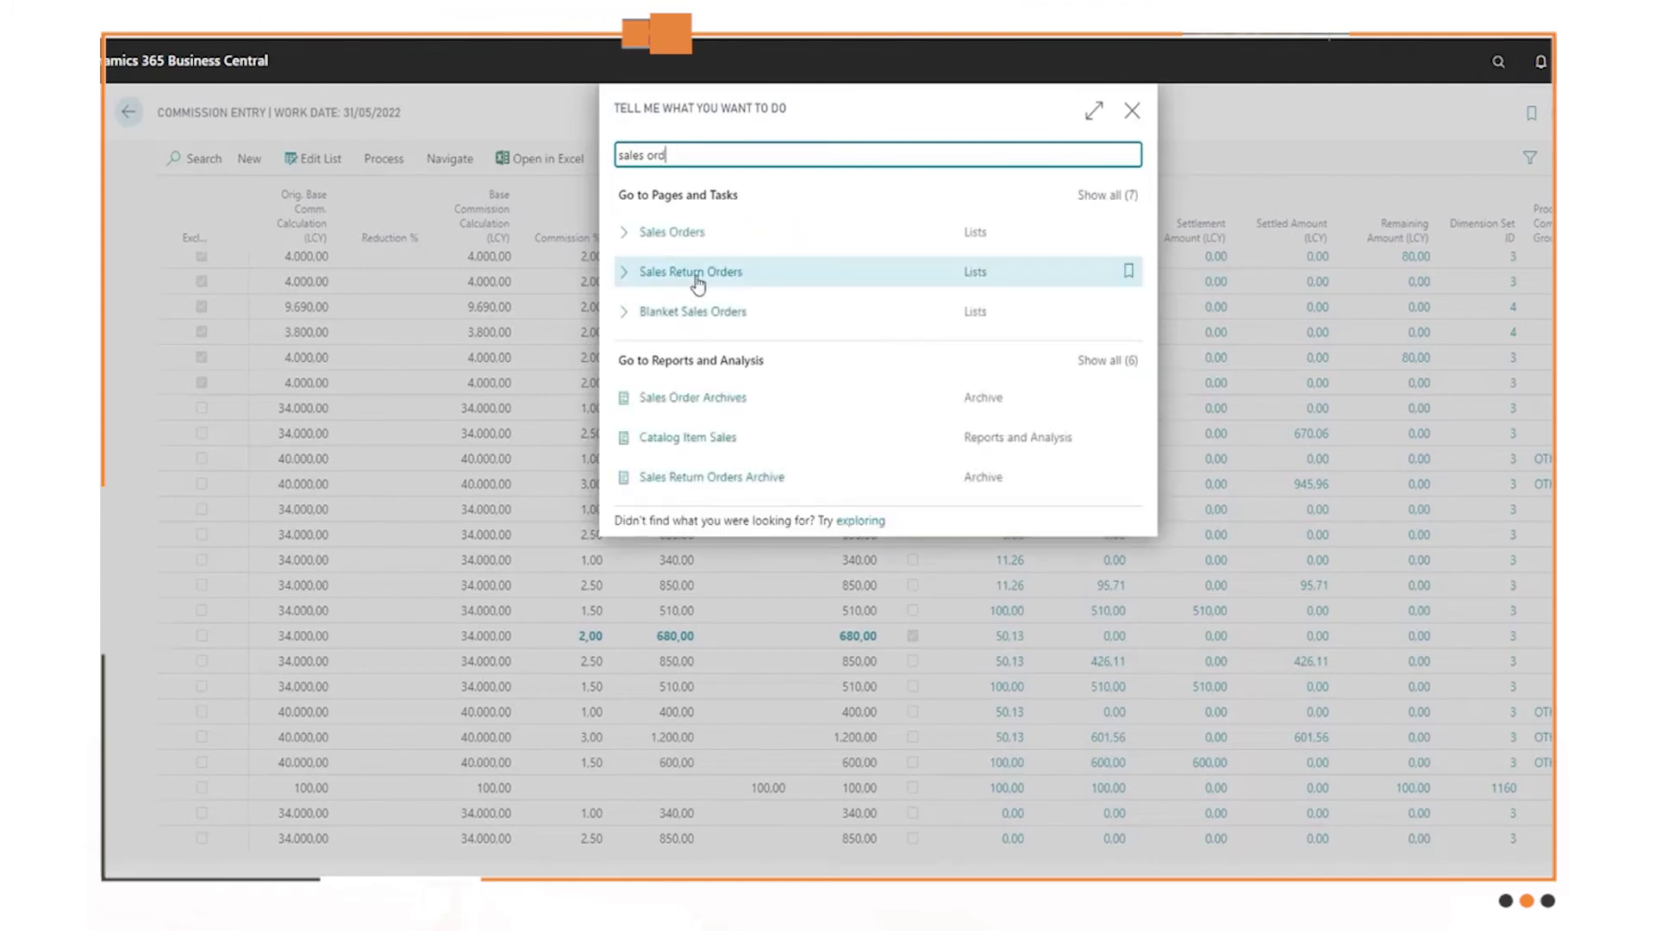
left_click(699, 241)
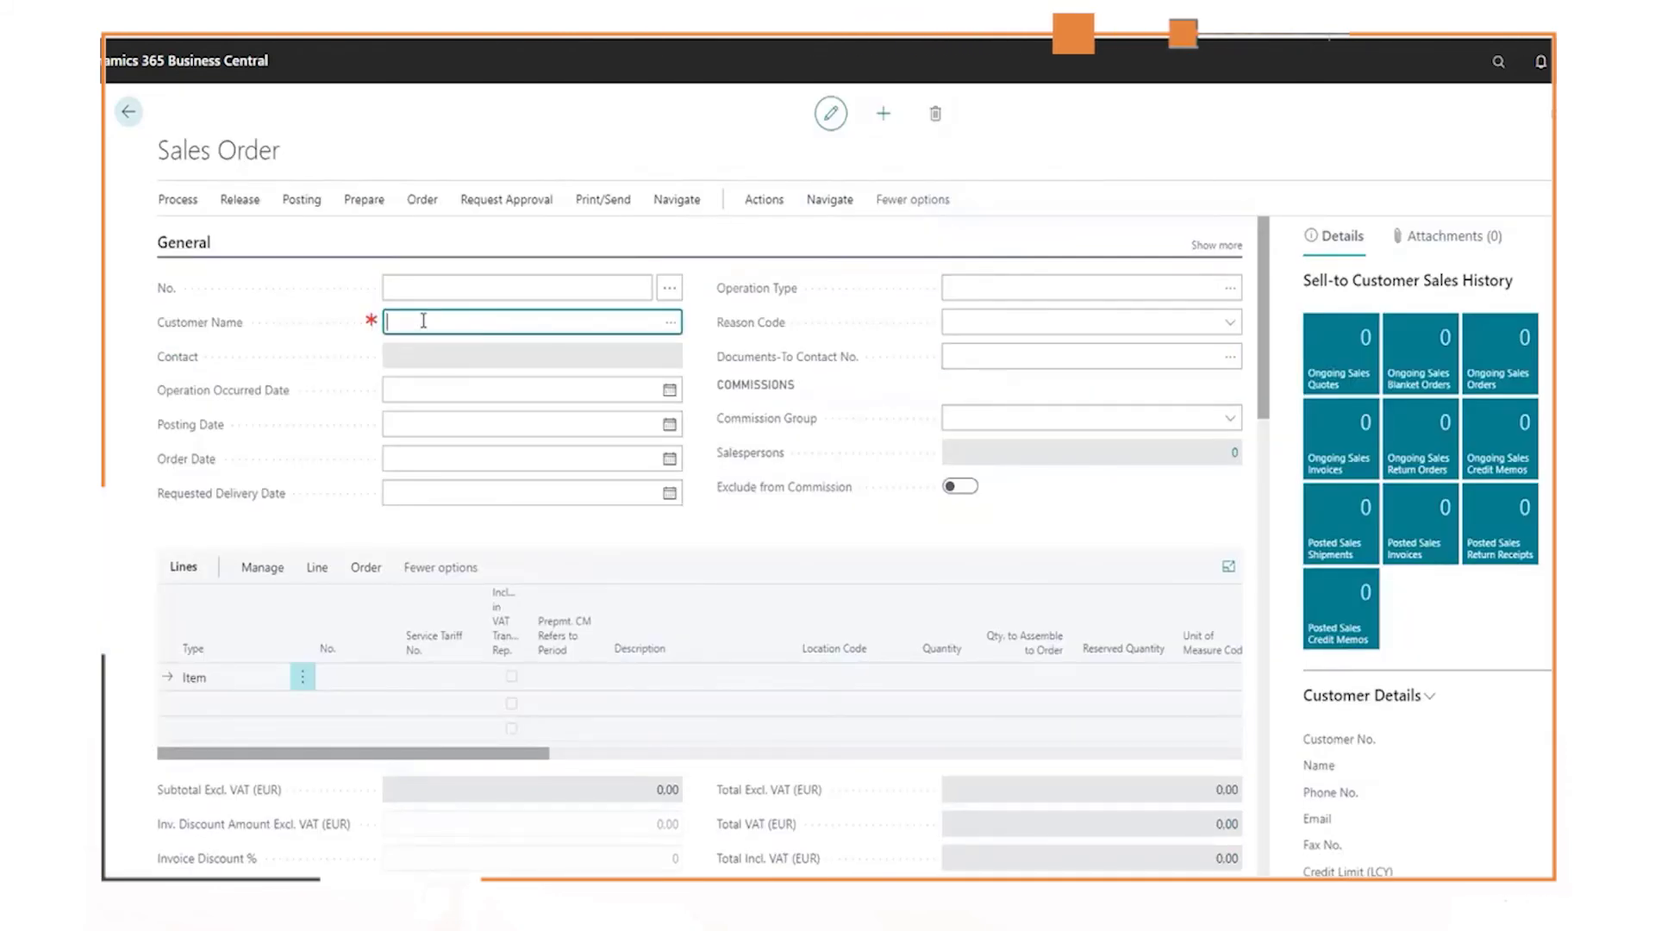
left_click(676, 323)
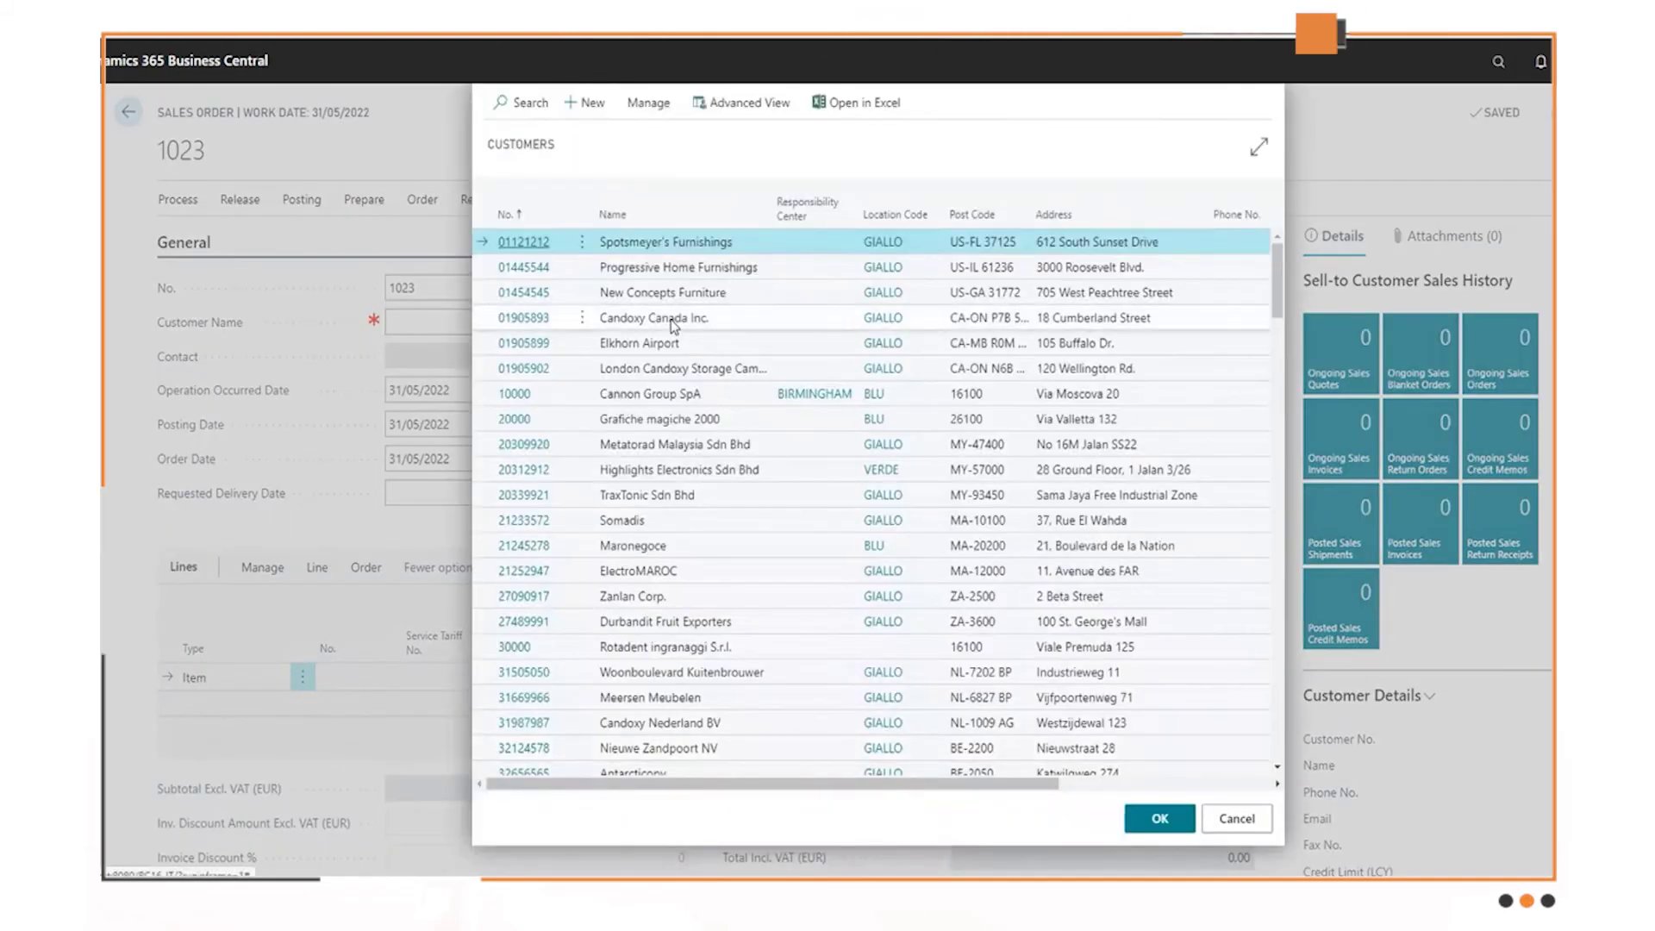
left_click(659, 647)
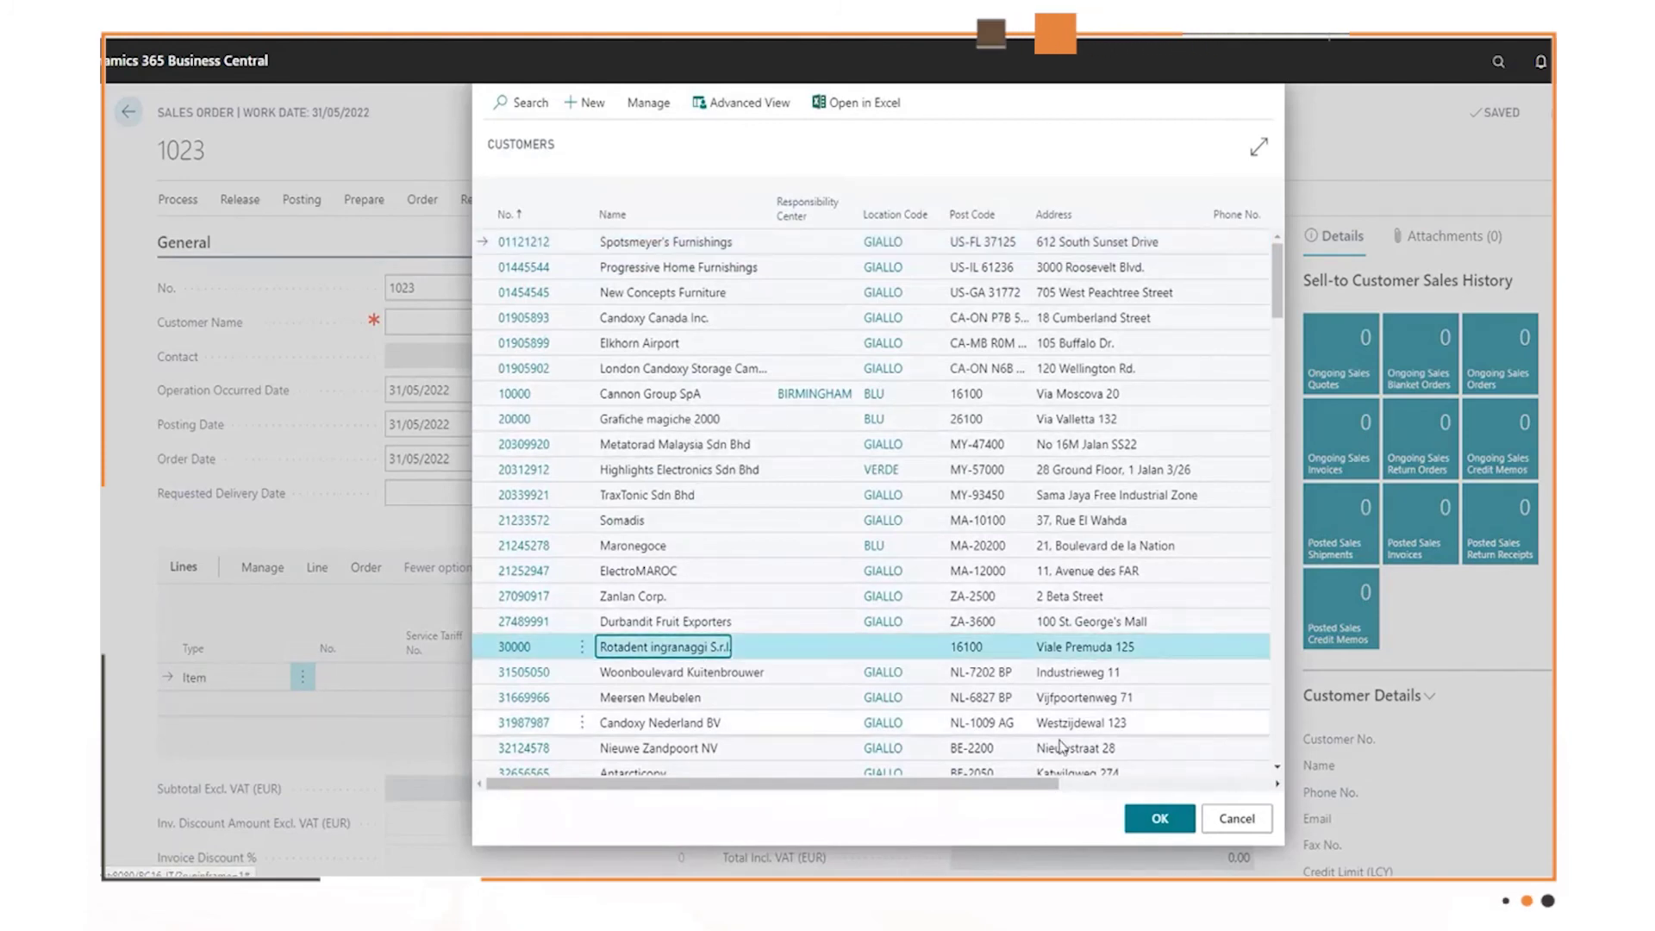
left_click(1156, 819)
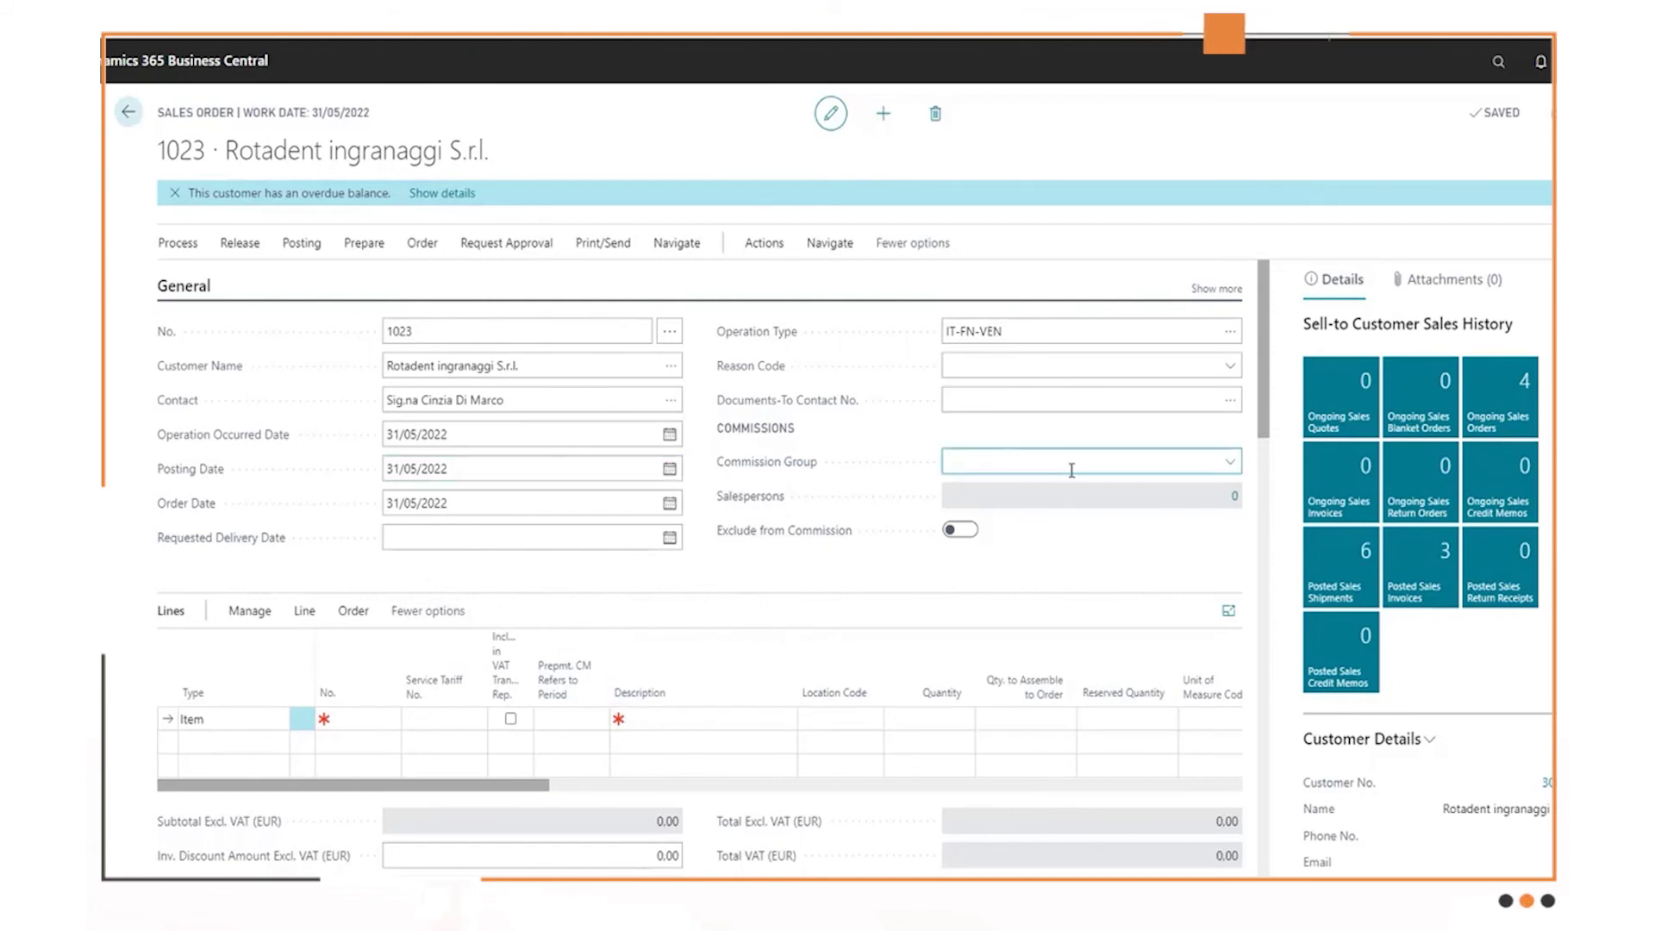
- Check the commission salespersons and roles assigned to the sales order, and close their list
left_click(764, 244)
left_click(329, 280)
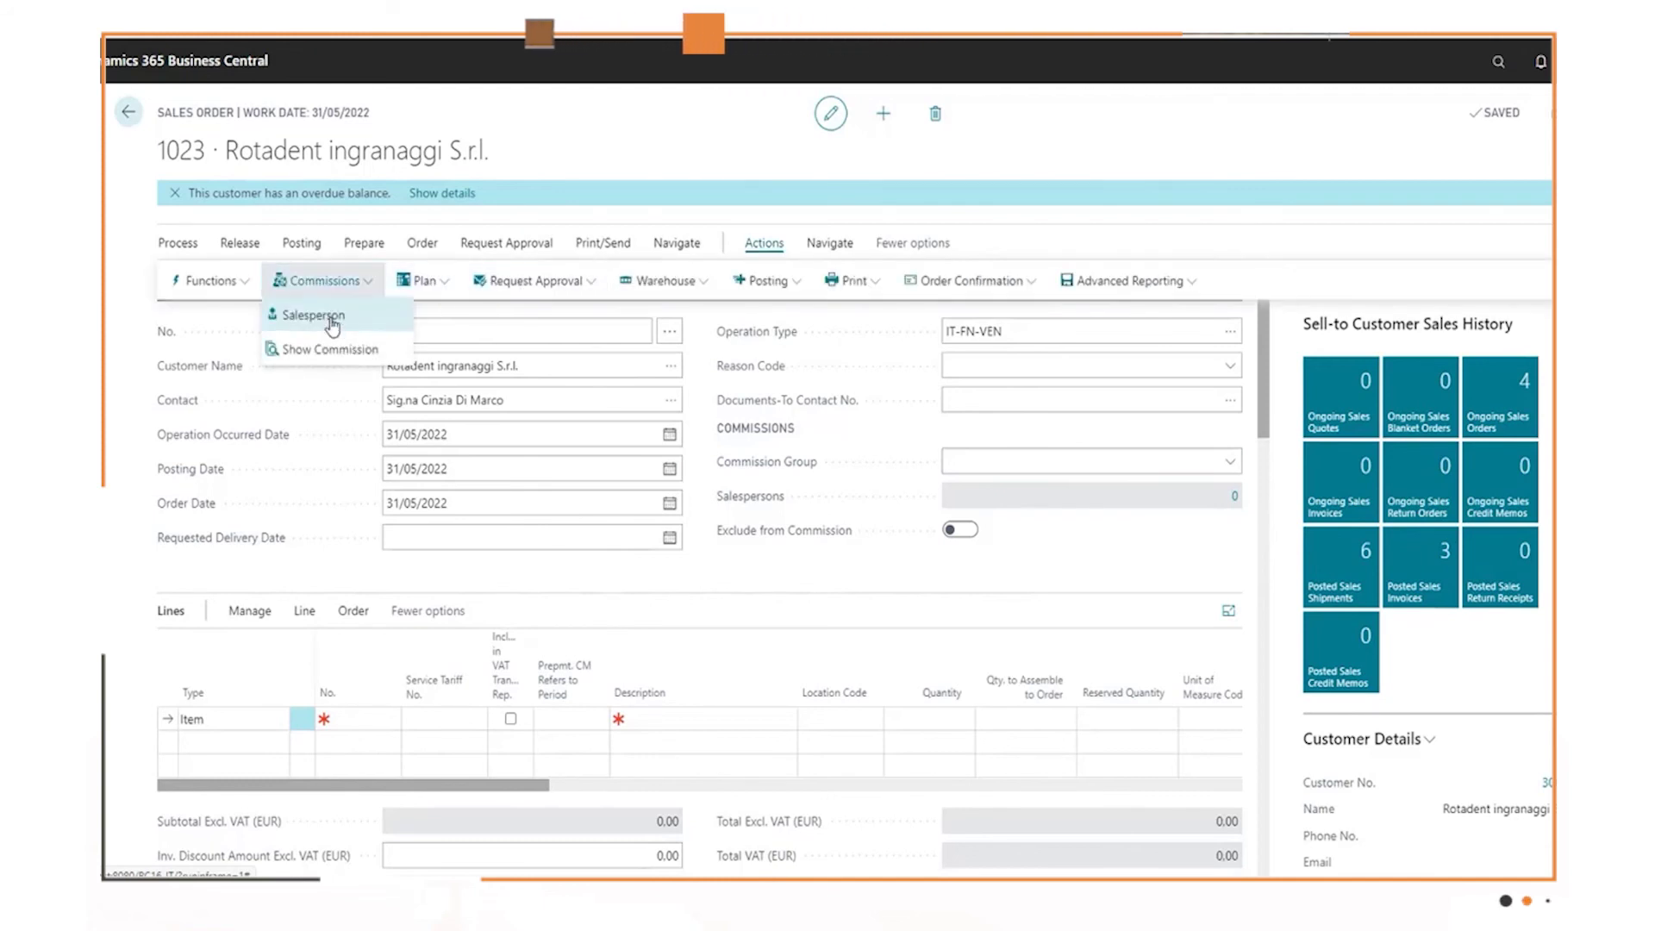
left_click(329, 315)
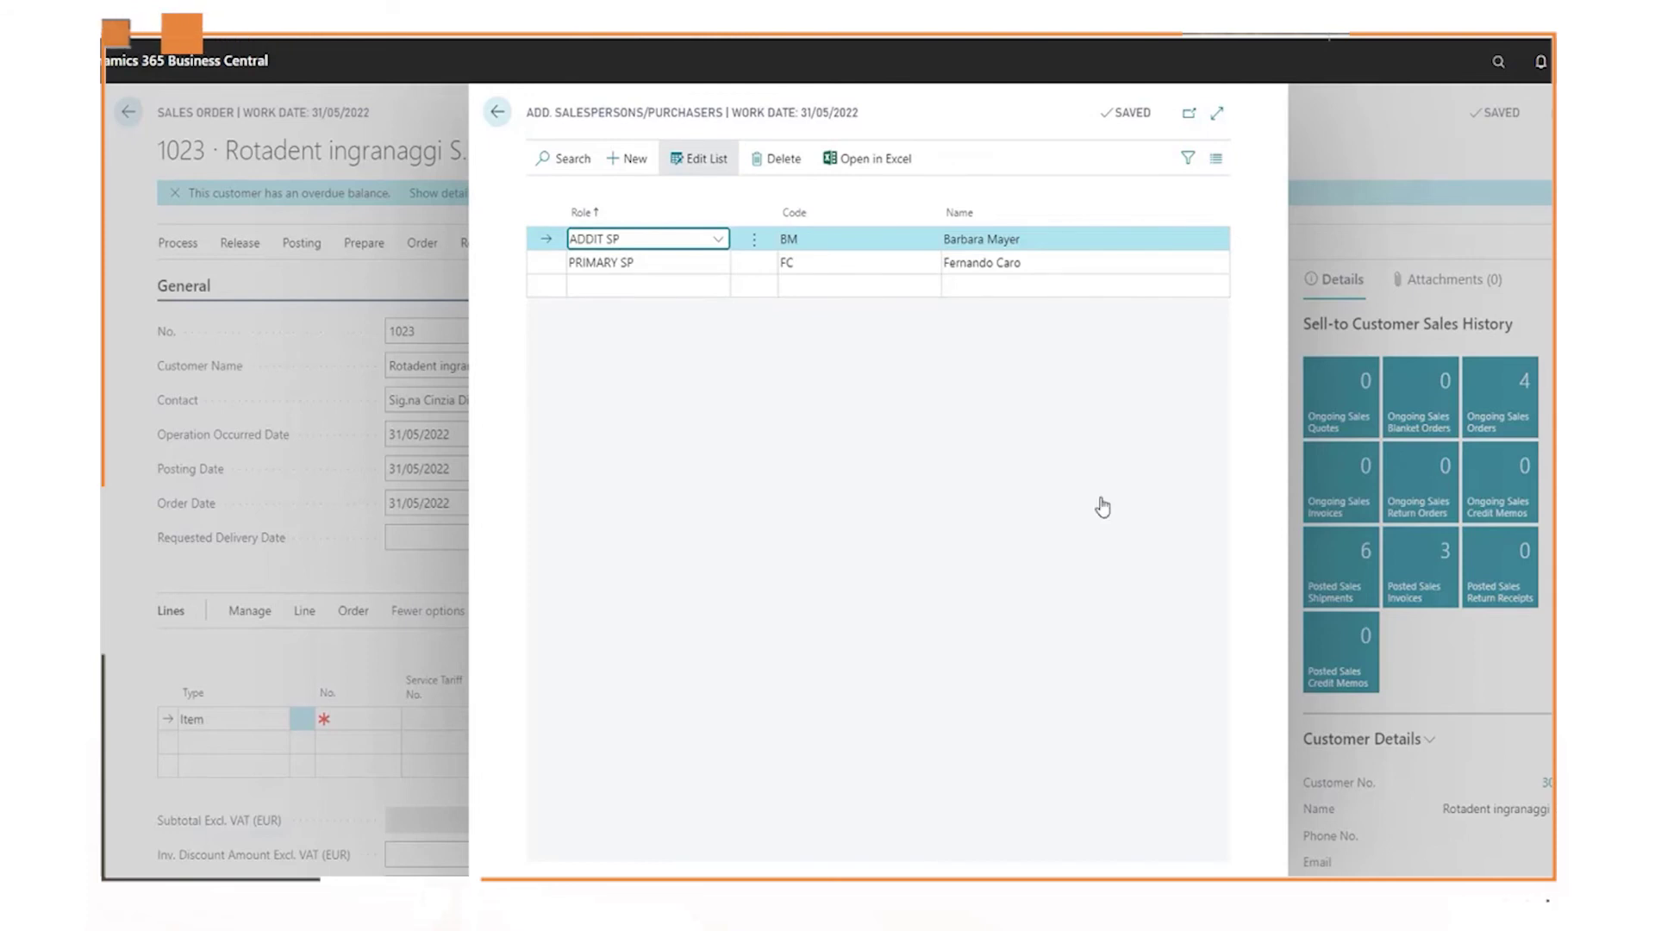
key("Escape")
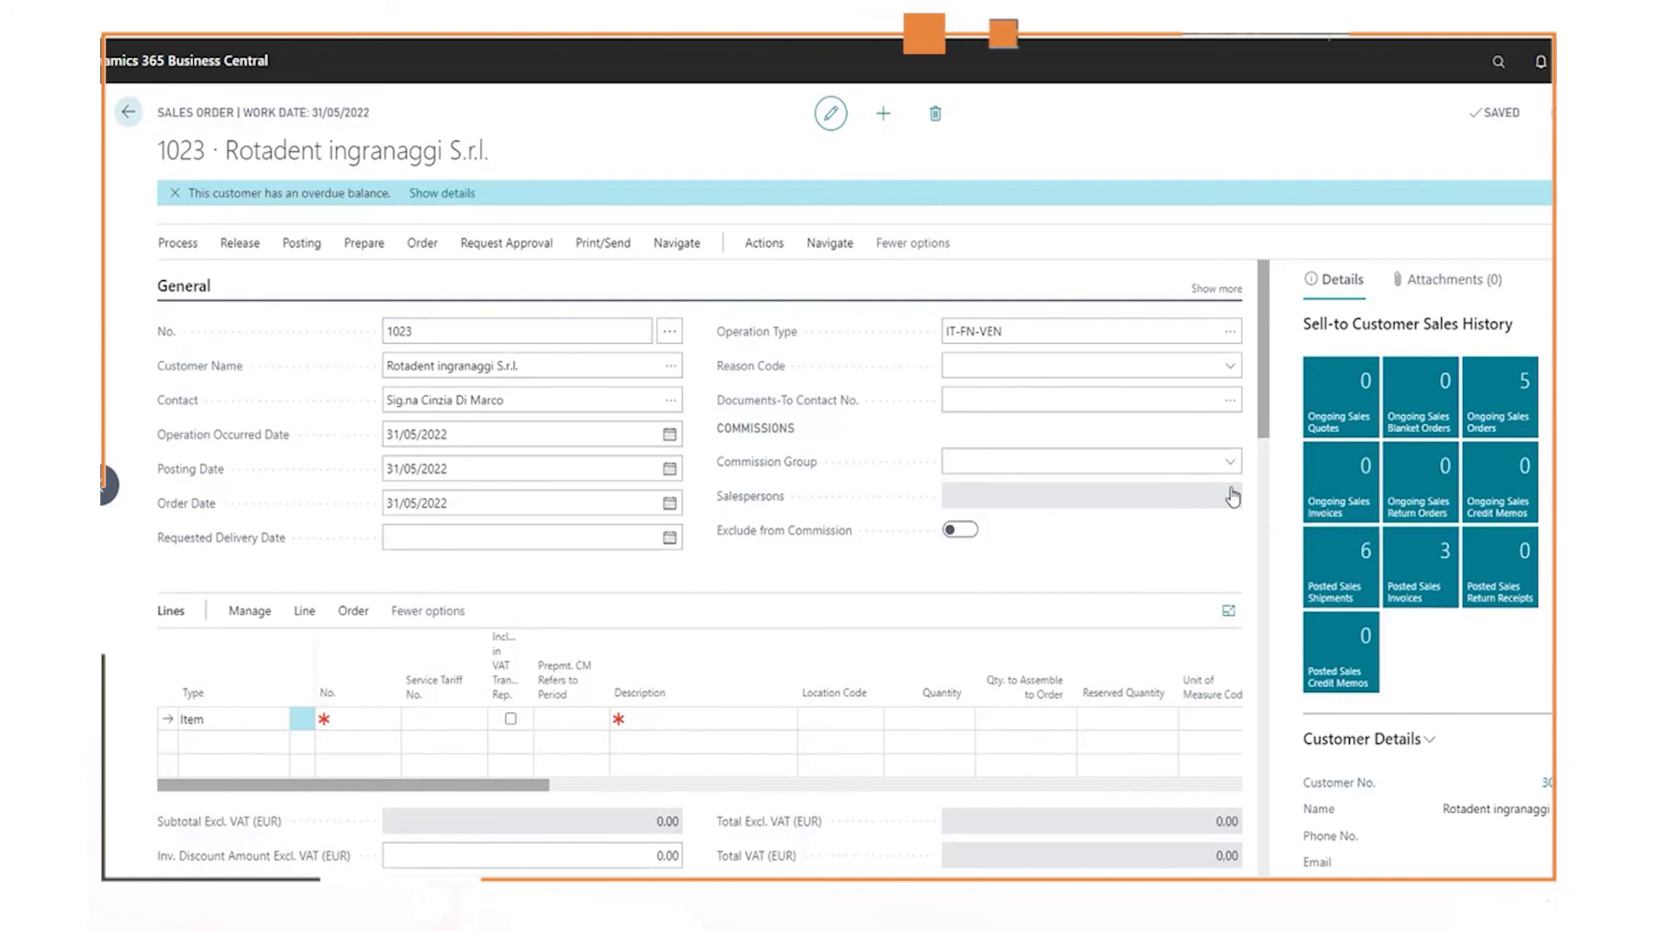
- Open the sales order's commission salespersons list and add a line with role SUPERVISOR and salesperson code FC
left_click(676, 243)
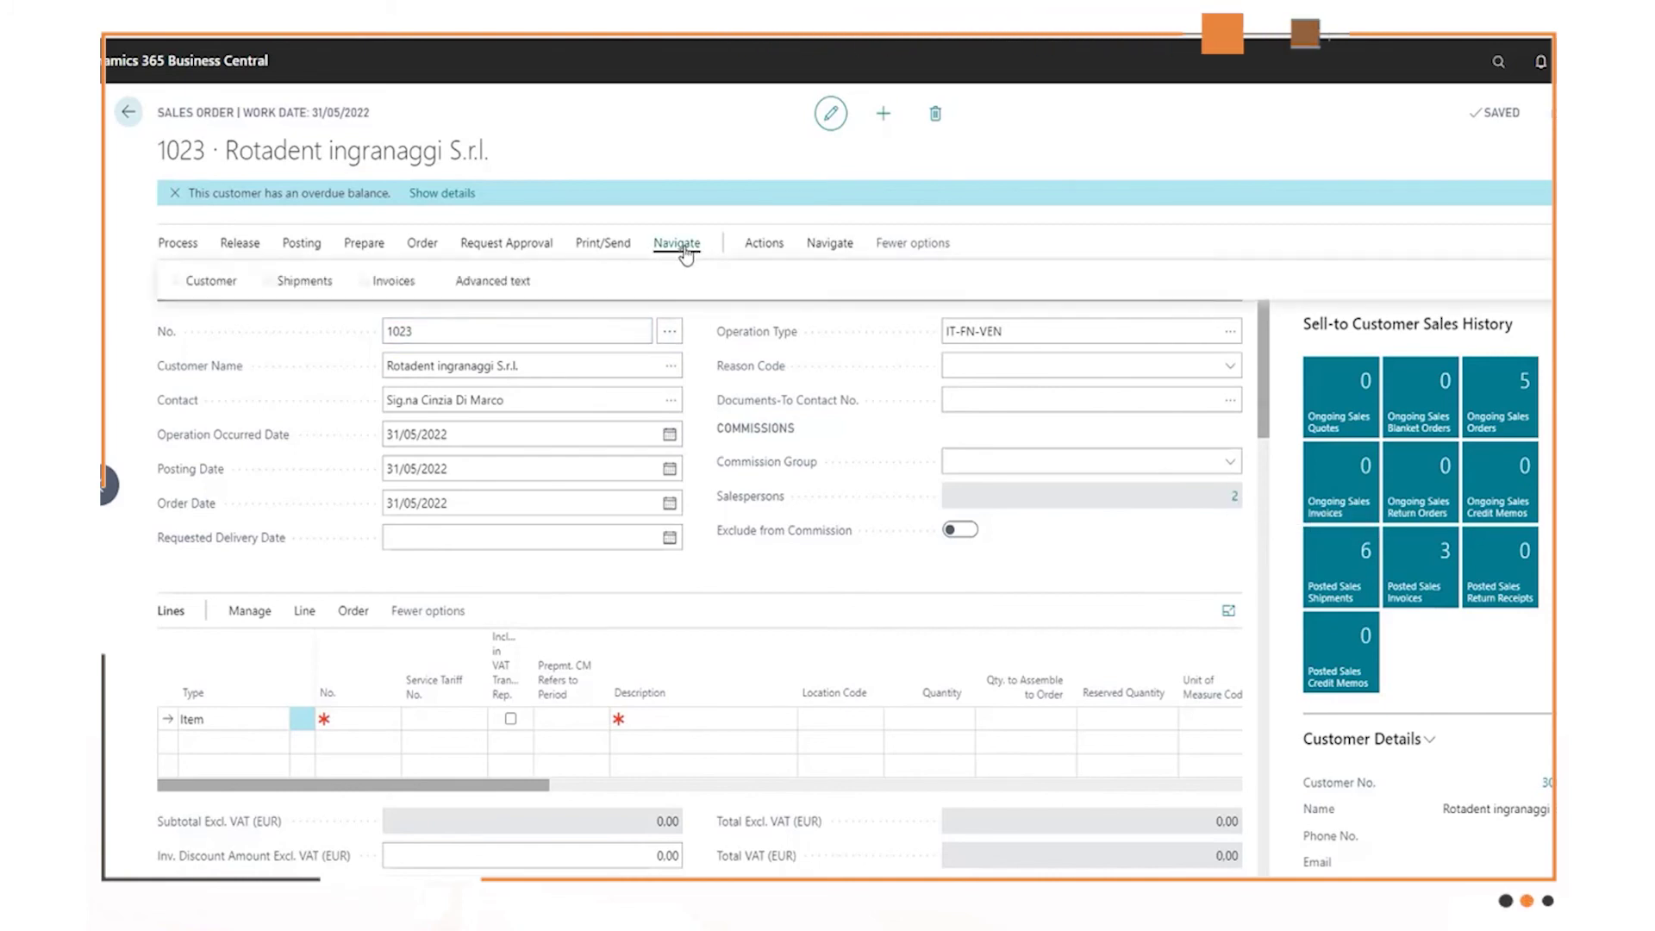
left_click(764, 243)
left_click(321, 280)
left_click(348, 318)
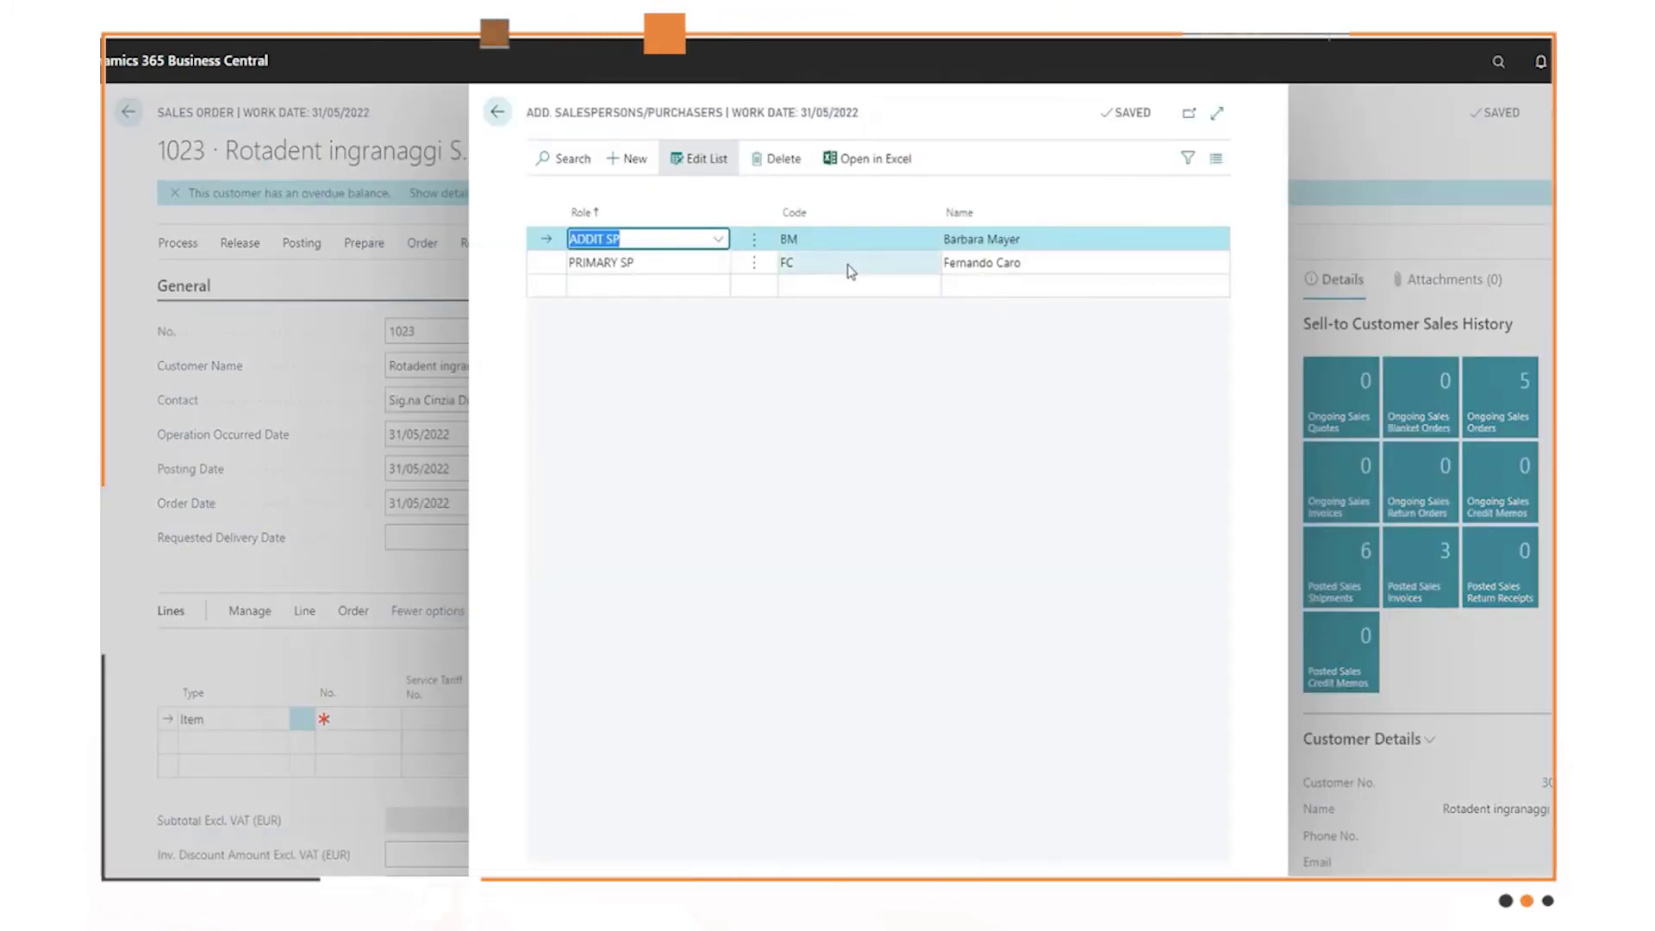
left_click(675, 287)
left_click(705, 287)
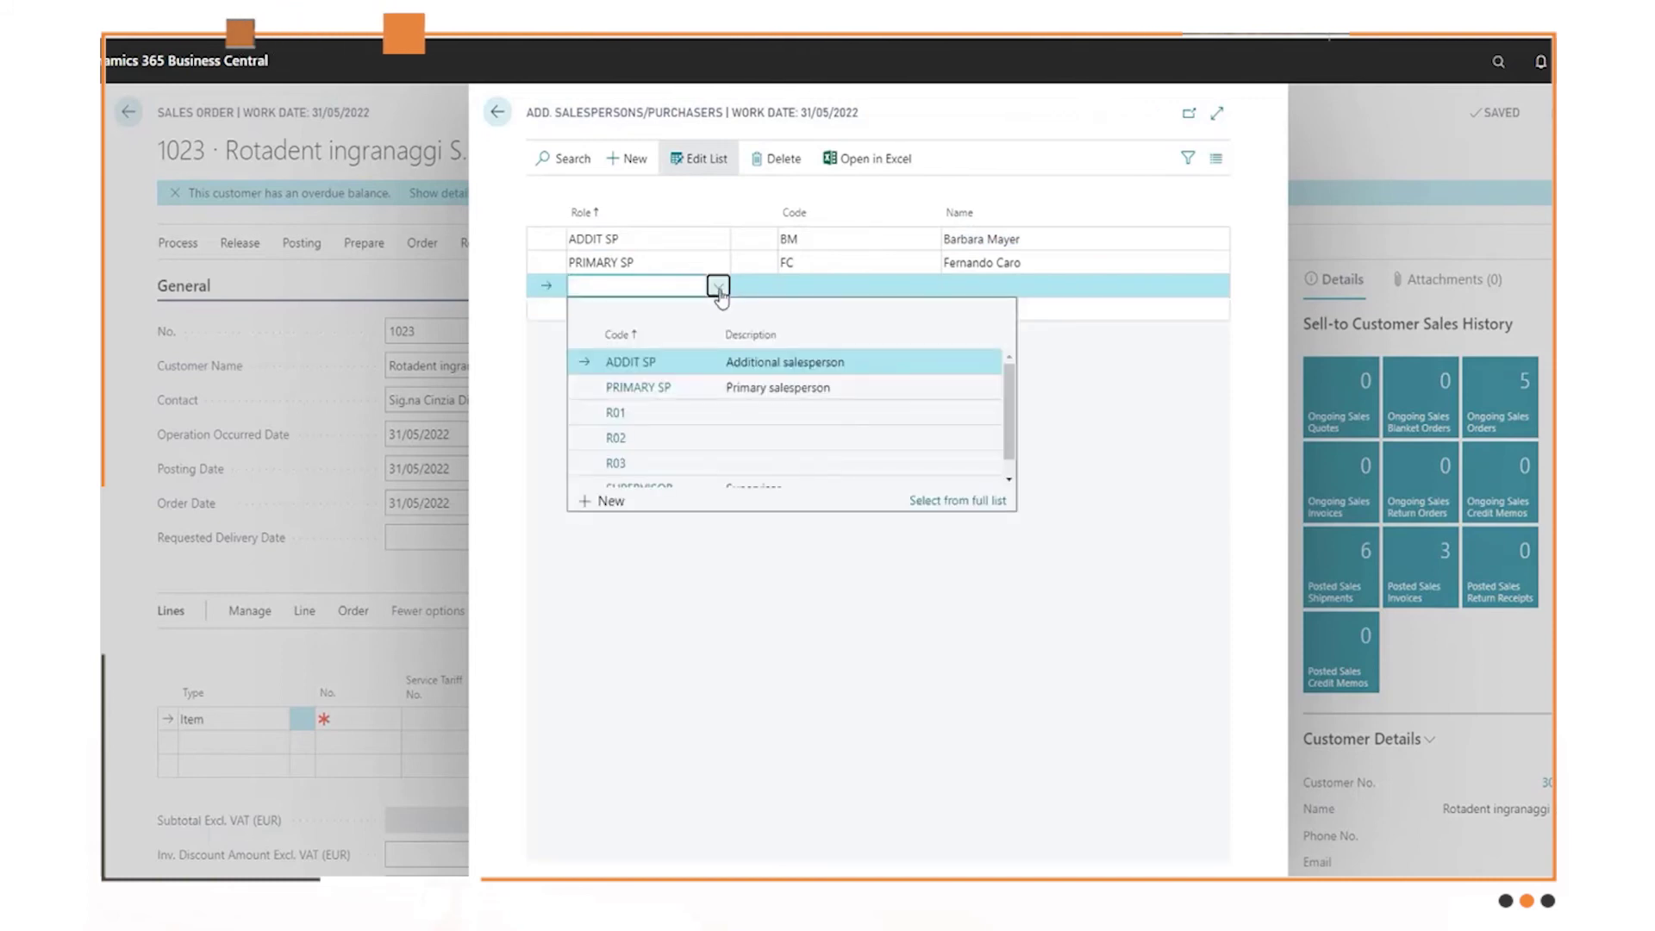
scroll(690, 405, "down", 1)
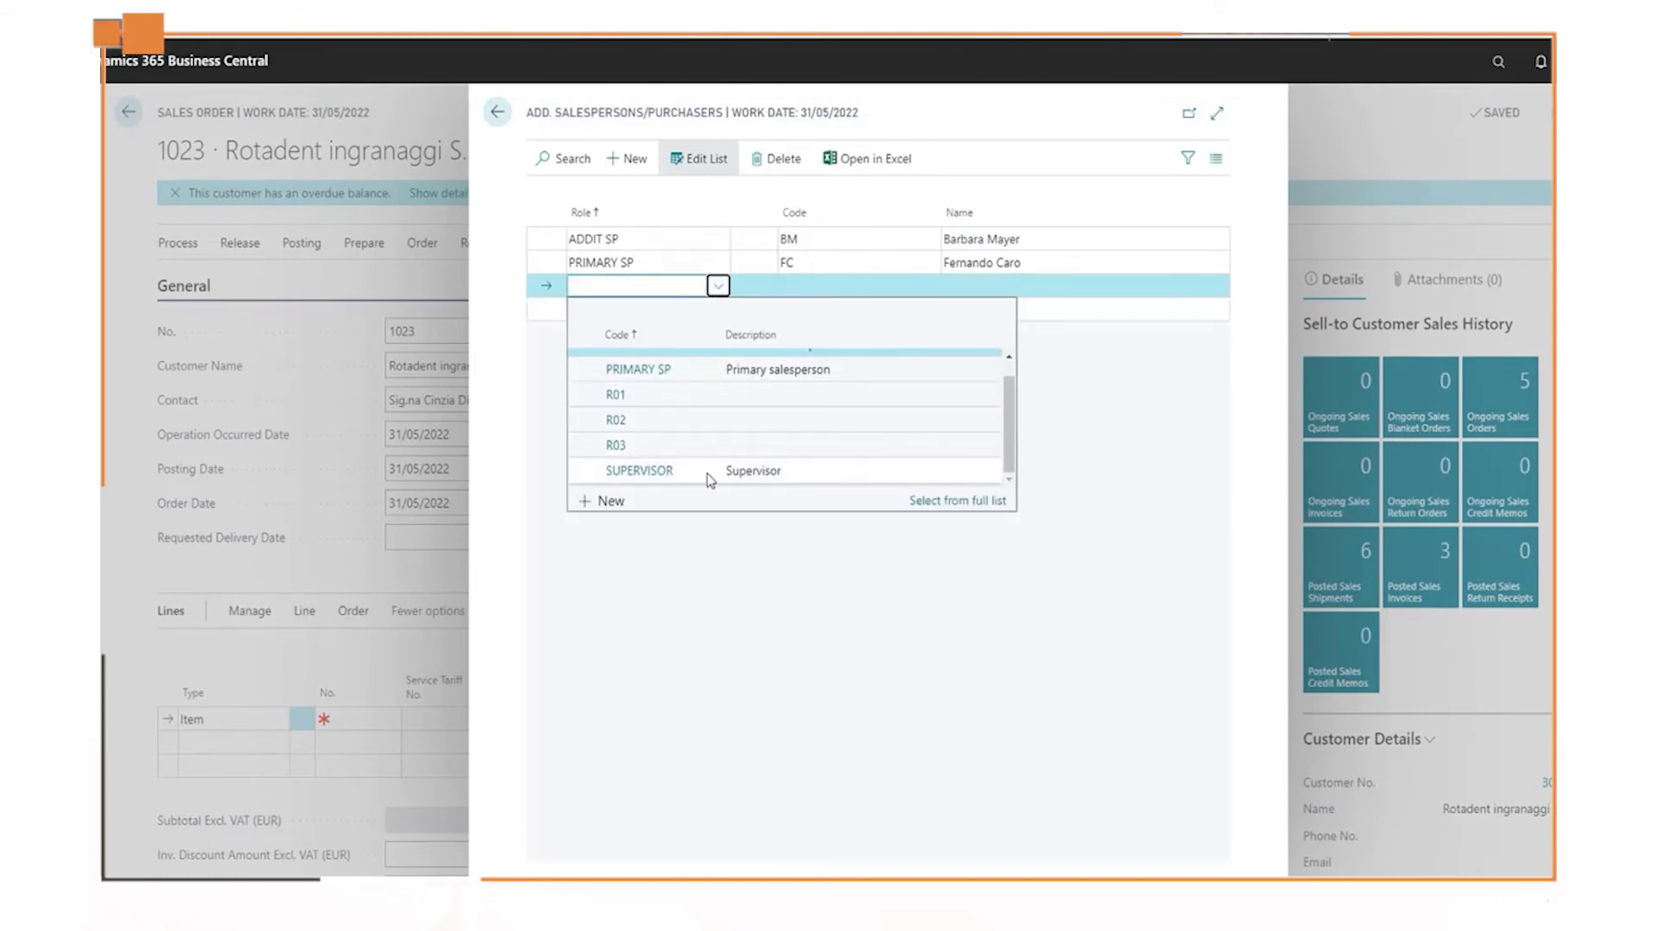
left_click(655, 470)
left_click(914, 285)
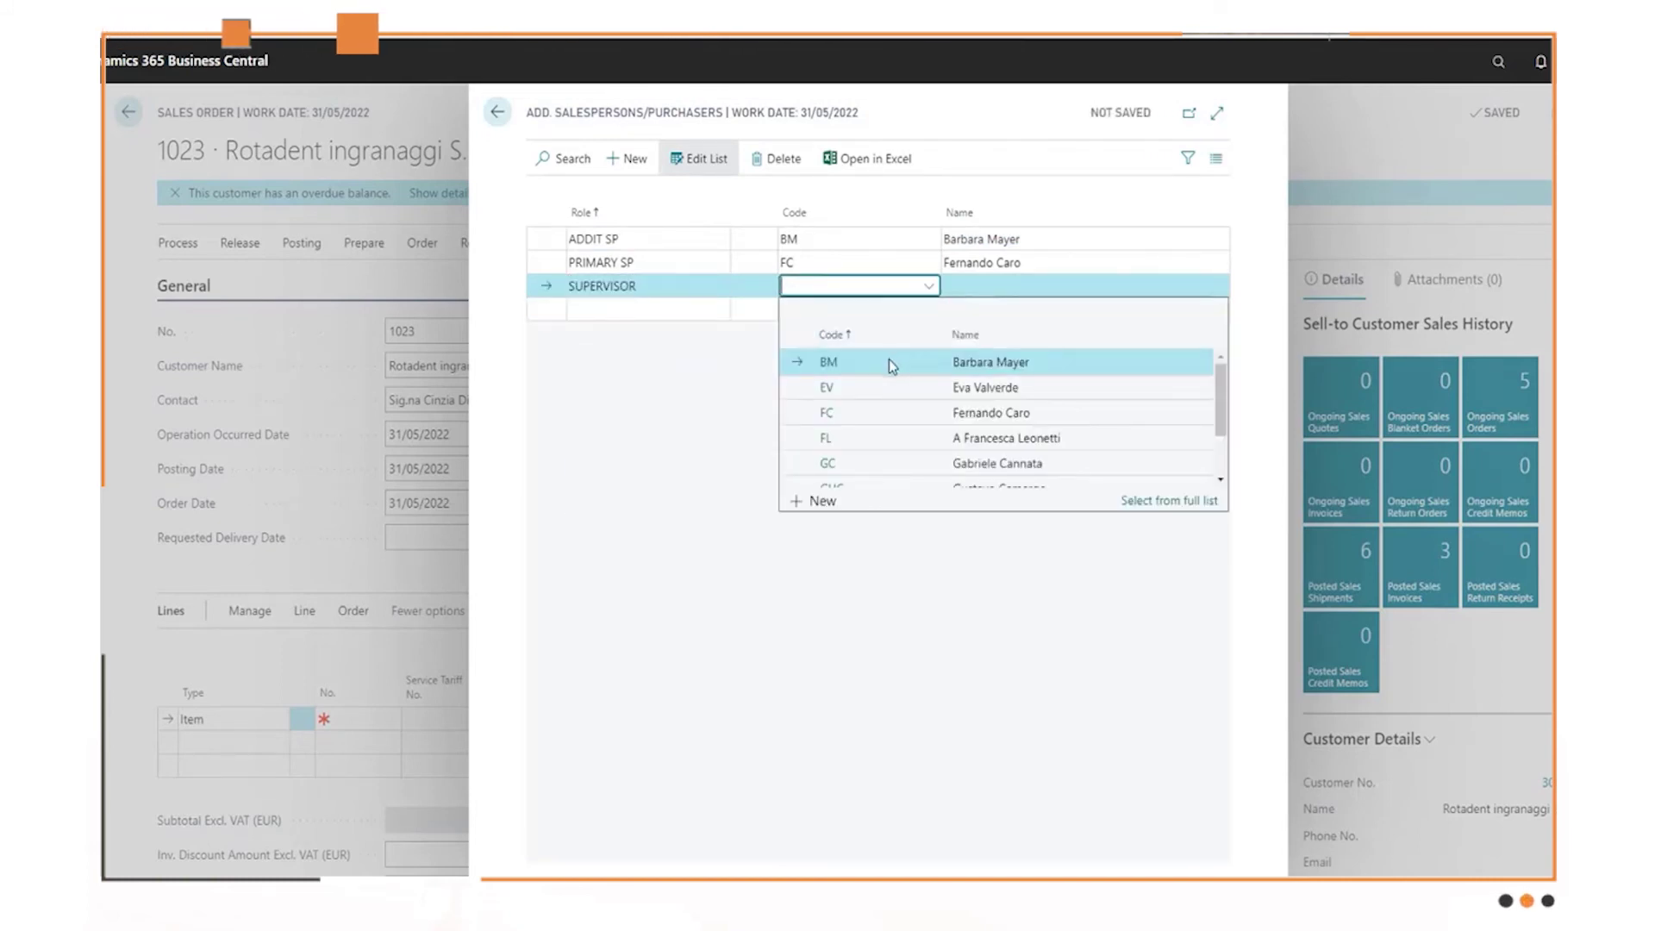
left_click(968, 413)
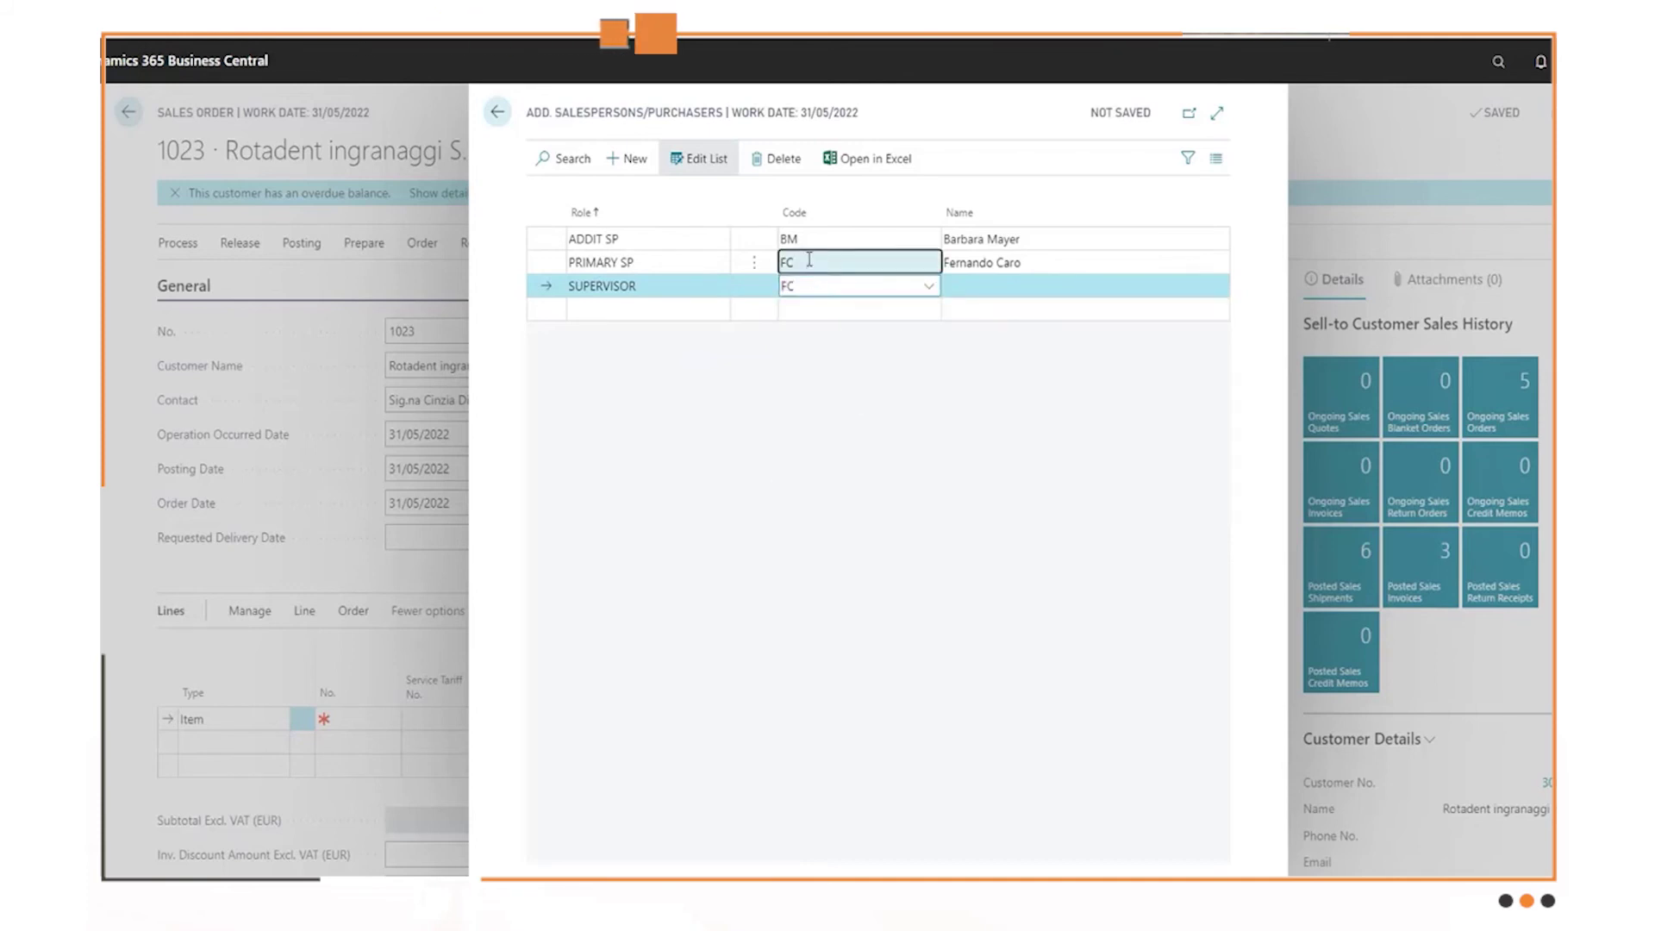
- Delete the PRIMARY SP line from the order's commission salespersons and close the list
left_click(797, 263)
left_click(757, 264)
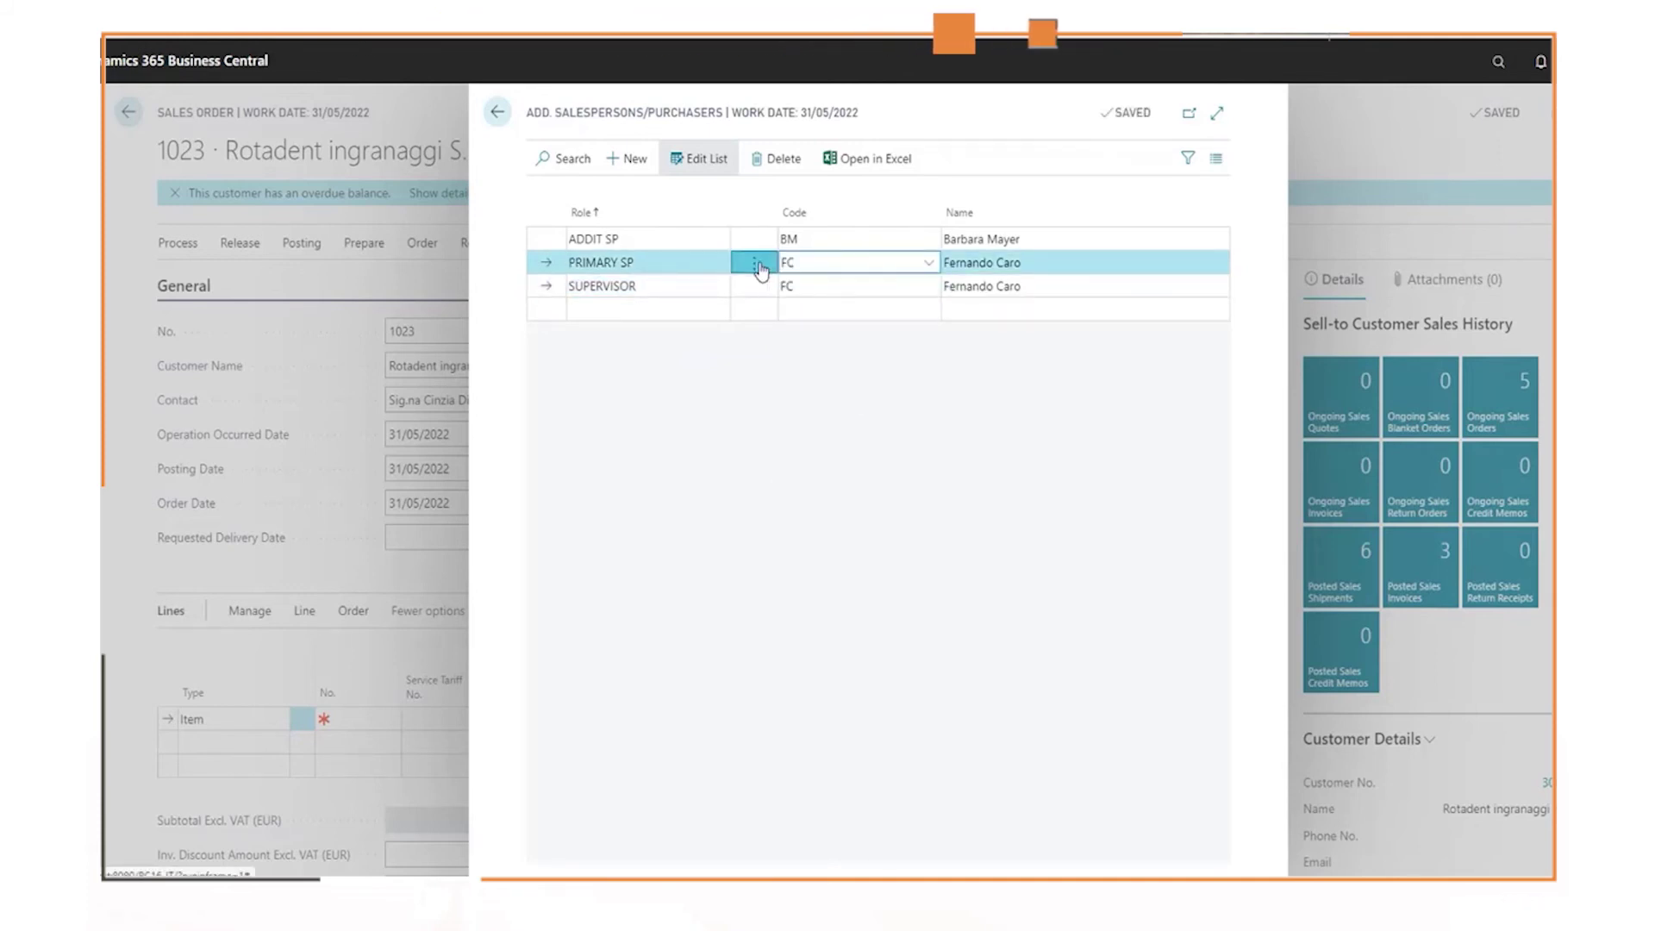
left_click(737, 337)
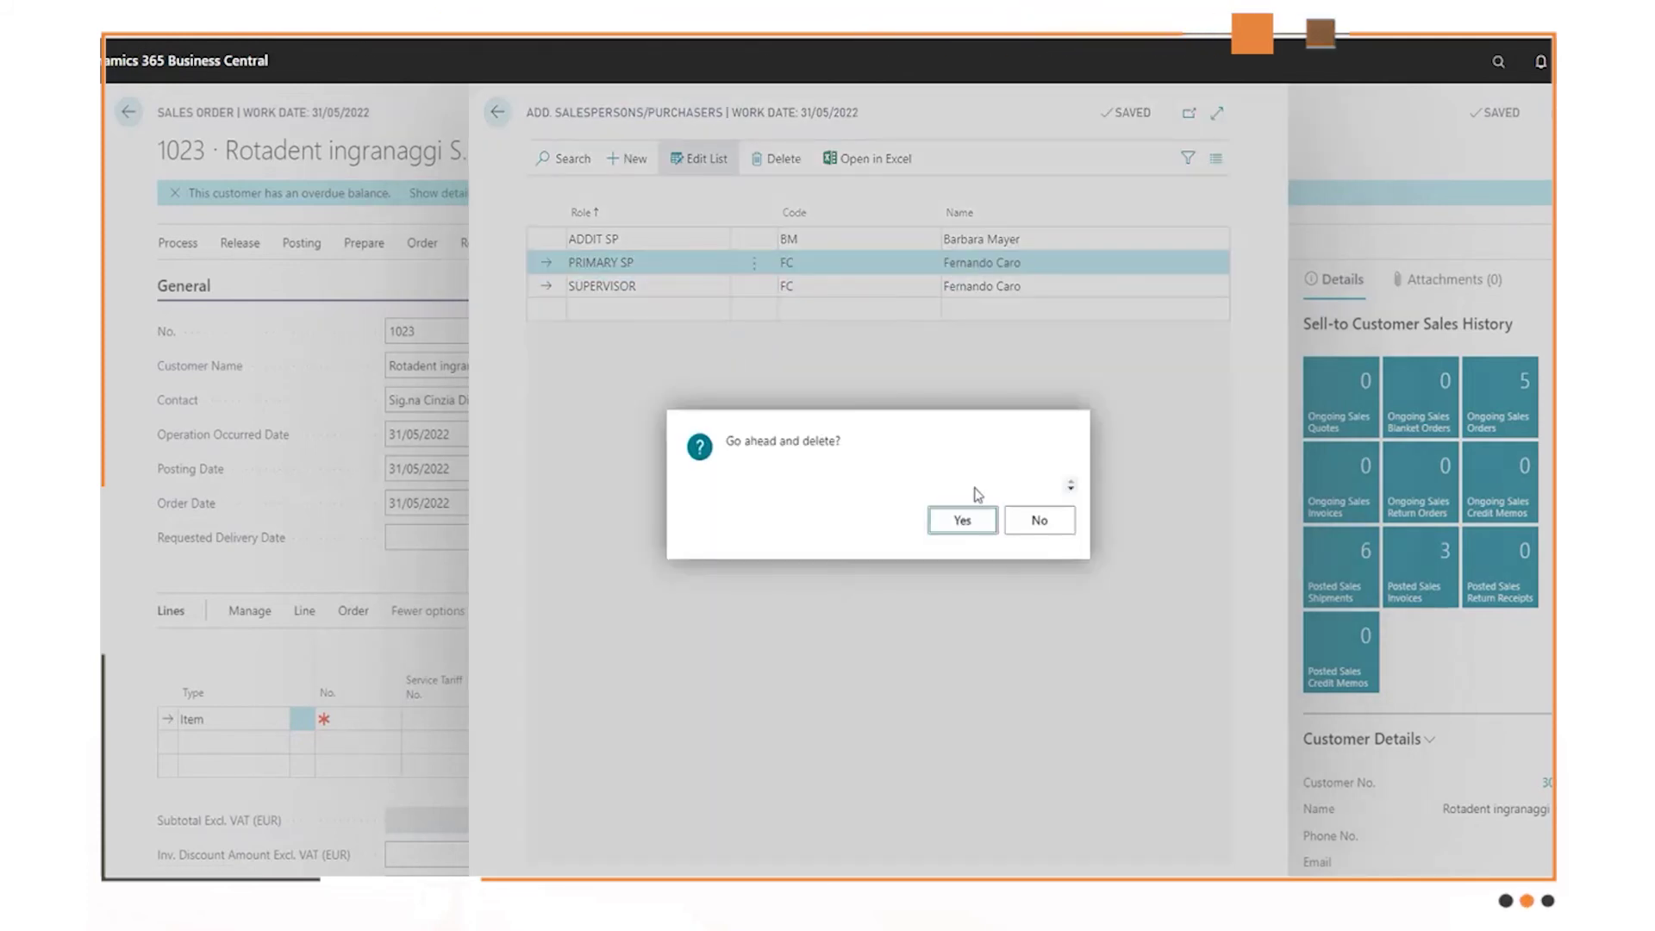
left_click(957, 521)
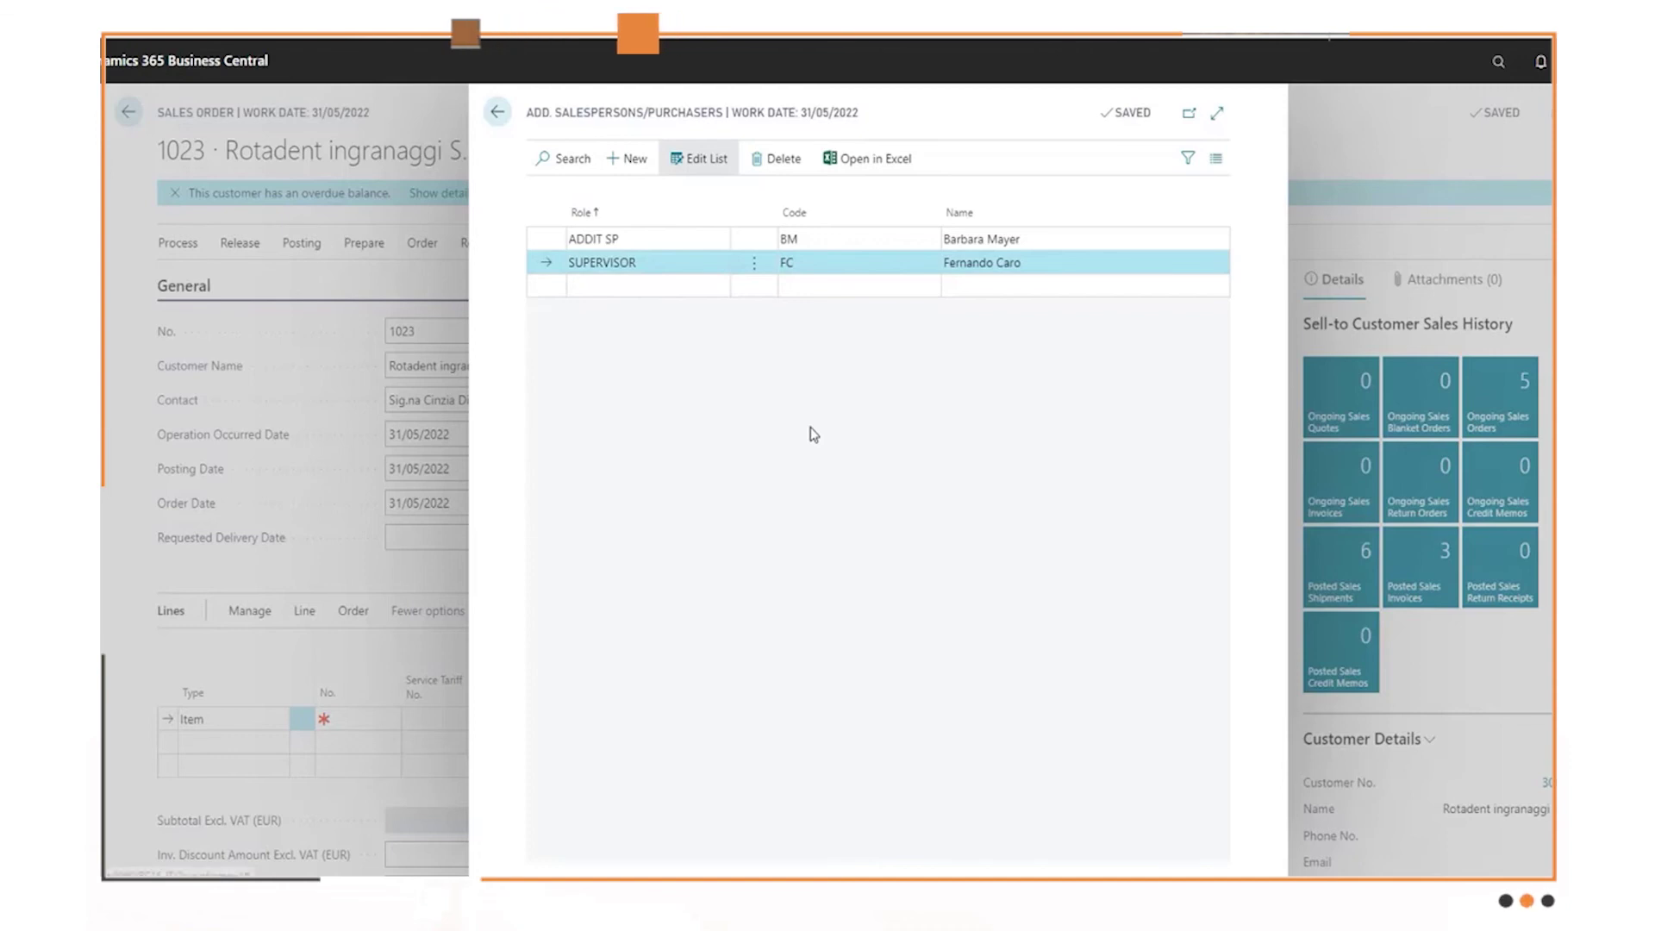
key("Escape")
- Enter item 1000 on the first line of the sales order
left_click(345, 627)
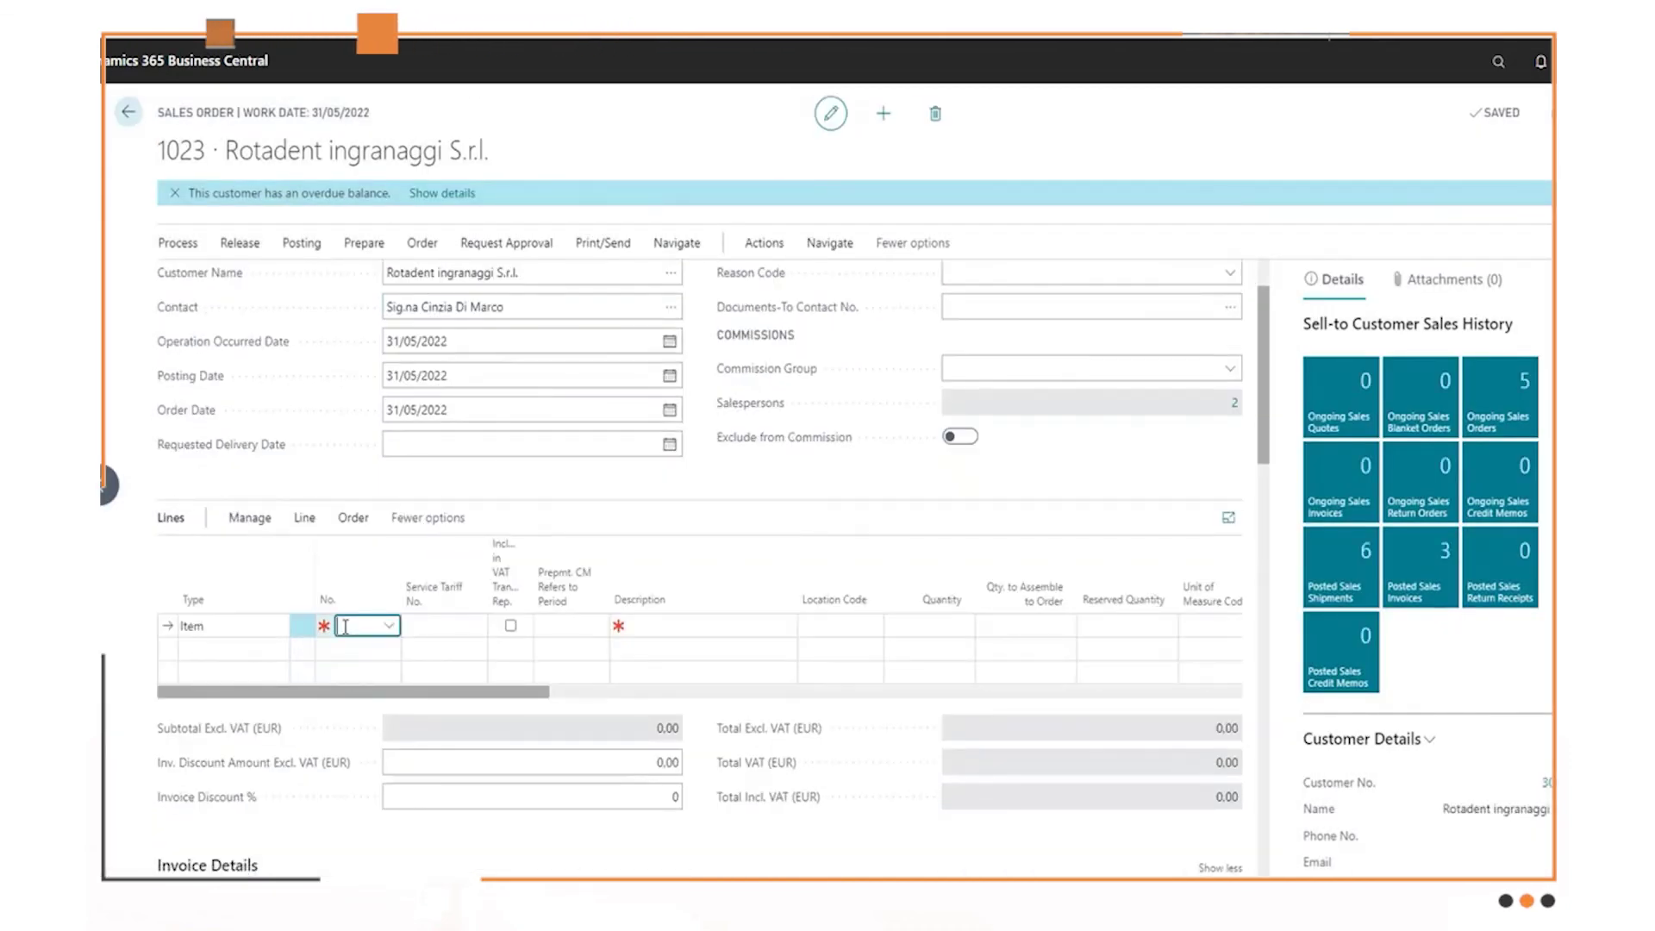
type("100")
key("Tab")
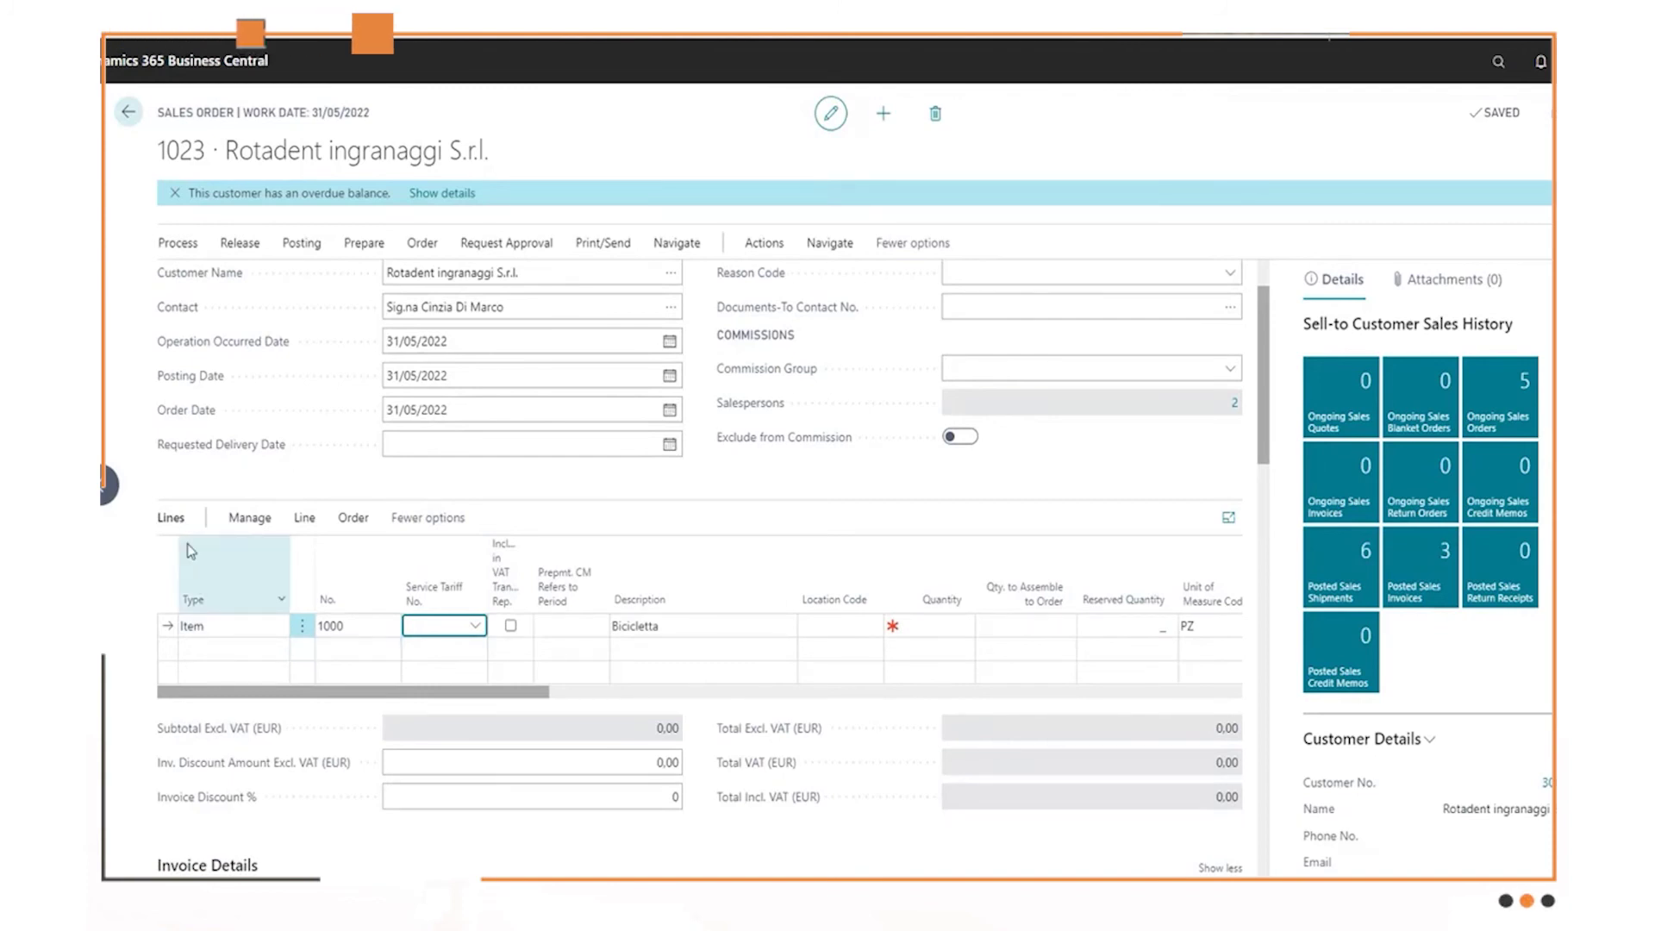
- Add role PRIMARY SP with salesperson code EV to the commission salespersons of the item 1000 line, and close the list
left_click(304, 517)
left_click(330, 546)
left_click(327, 585)
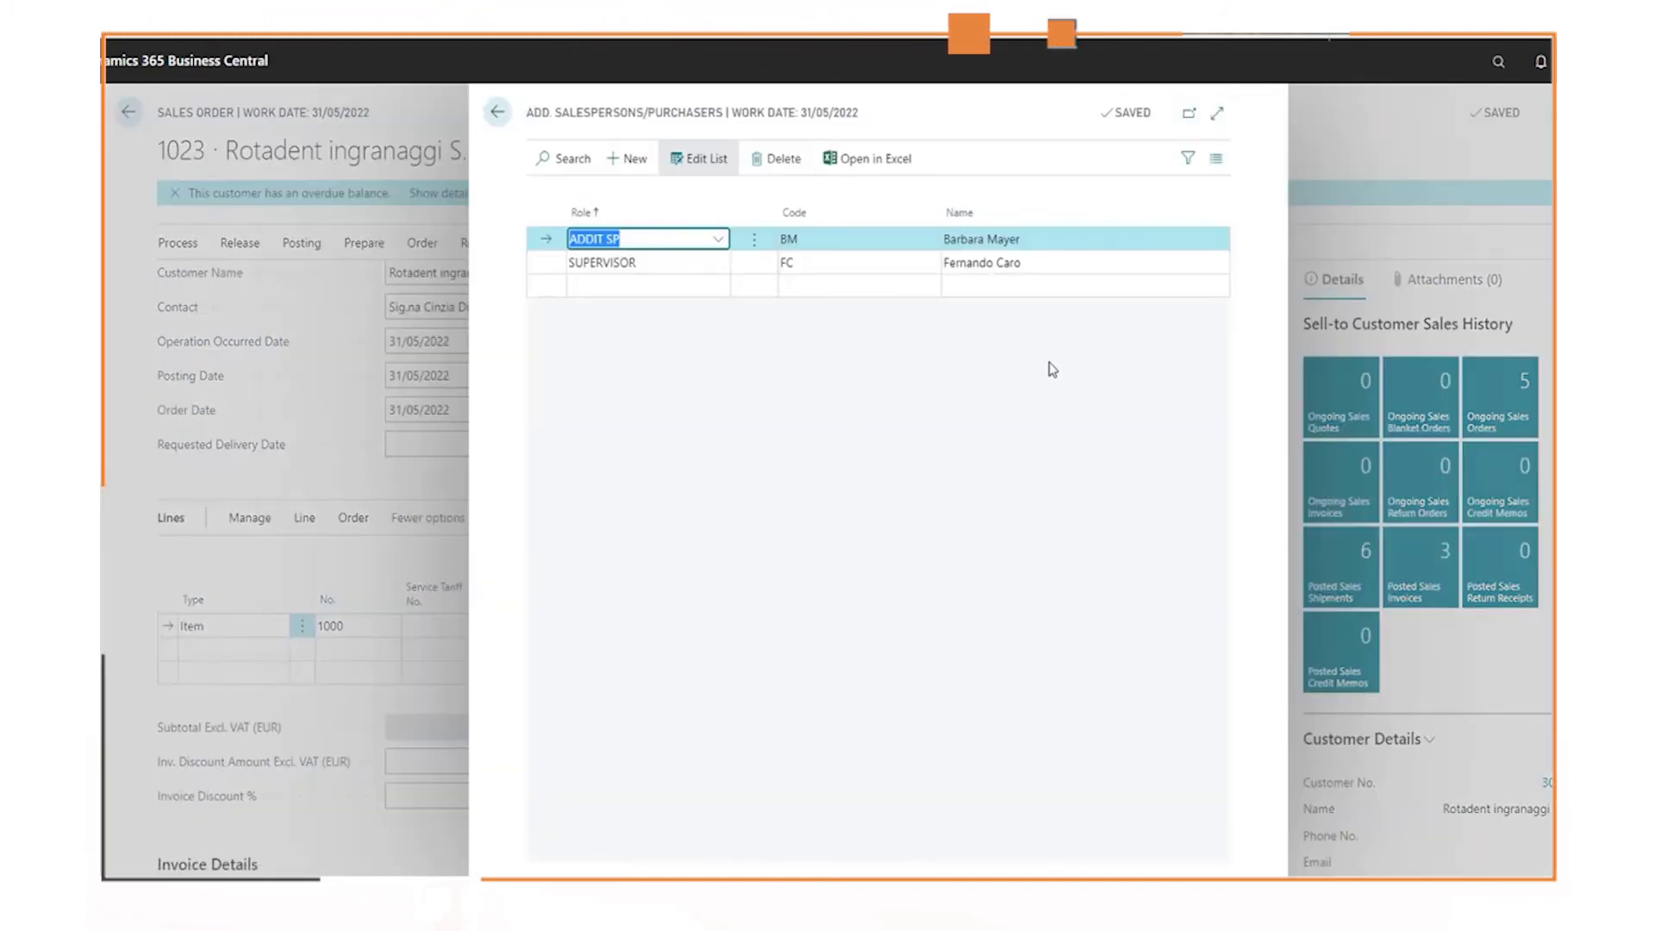
left_click(608, 286)
left_click(718, 286)
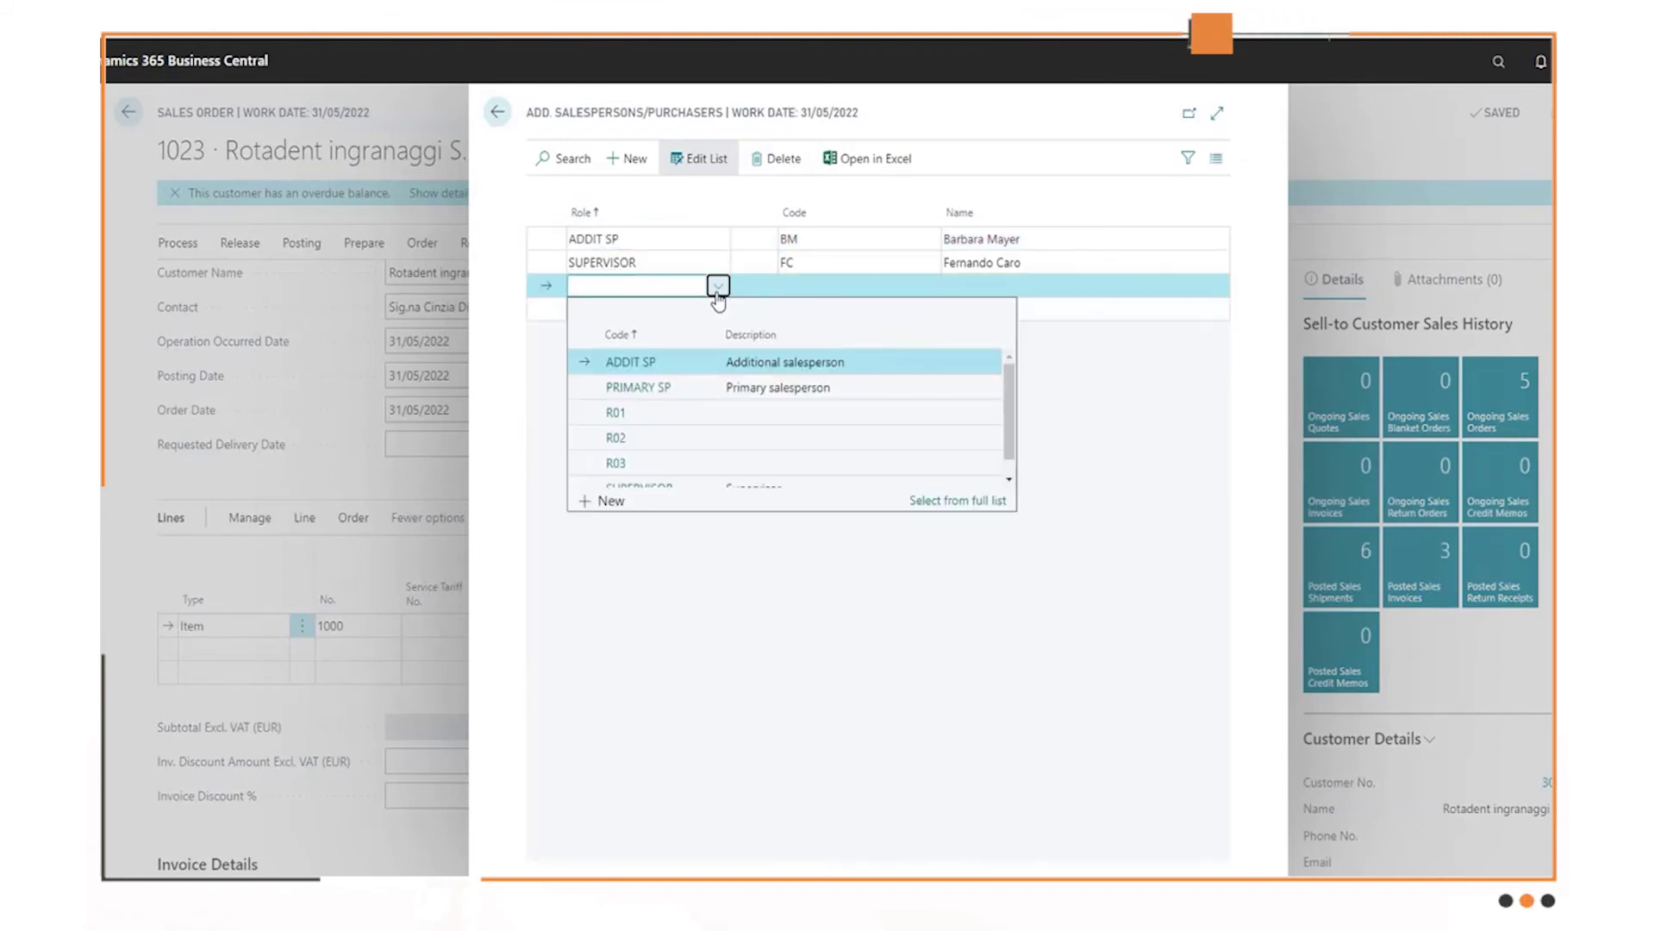
left_click(690, 384)
left_click(834, 286)
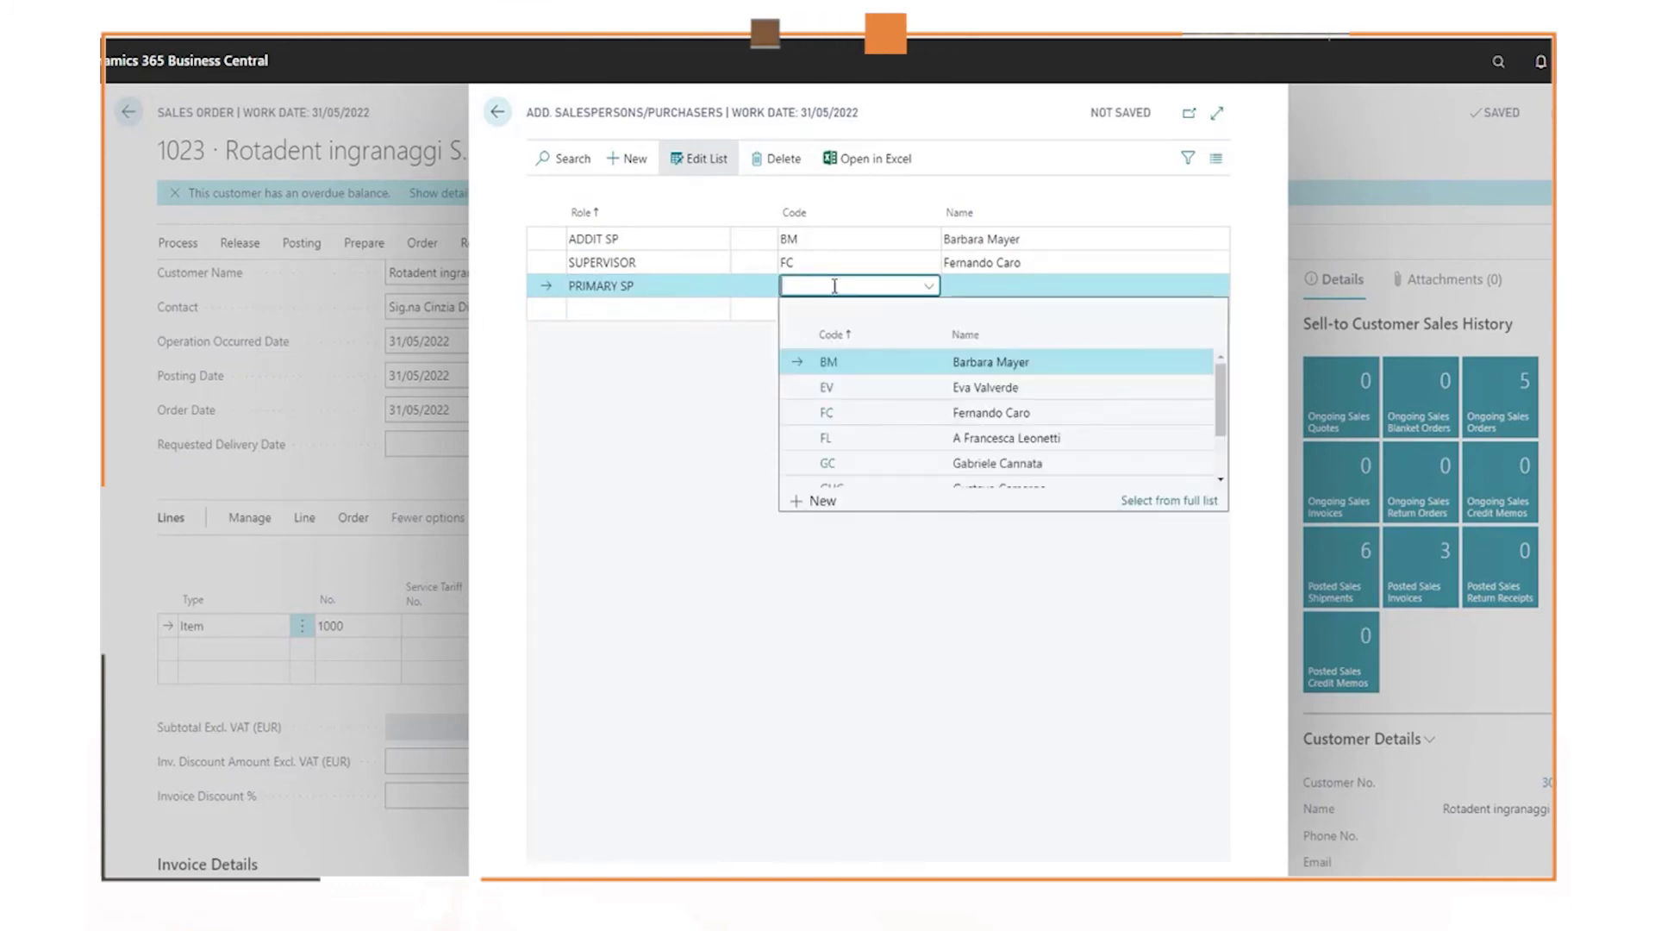
left_click(872, 388)
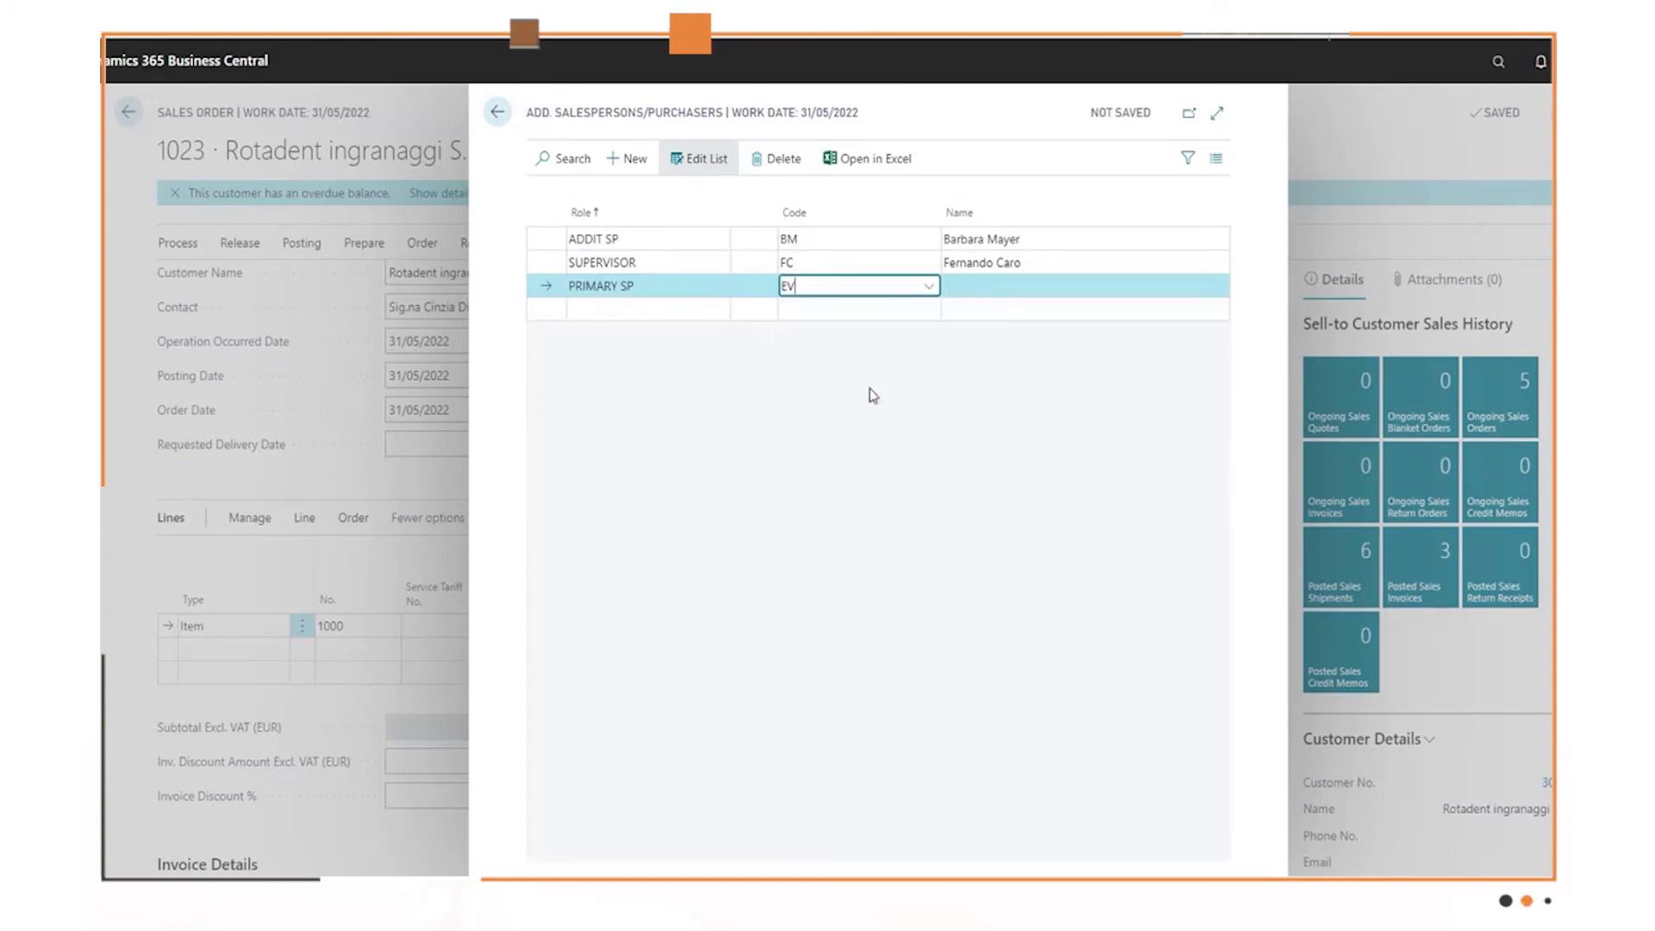
left_click(812, 263)
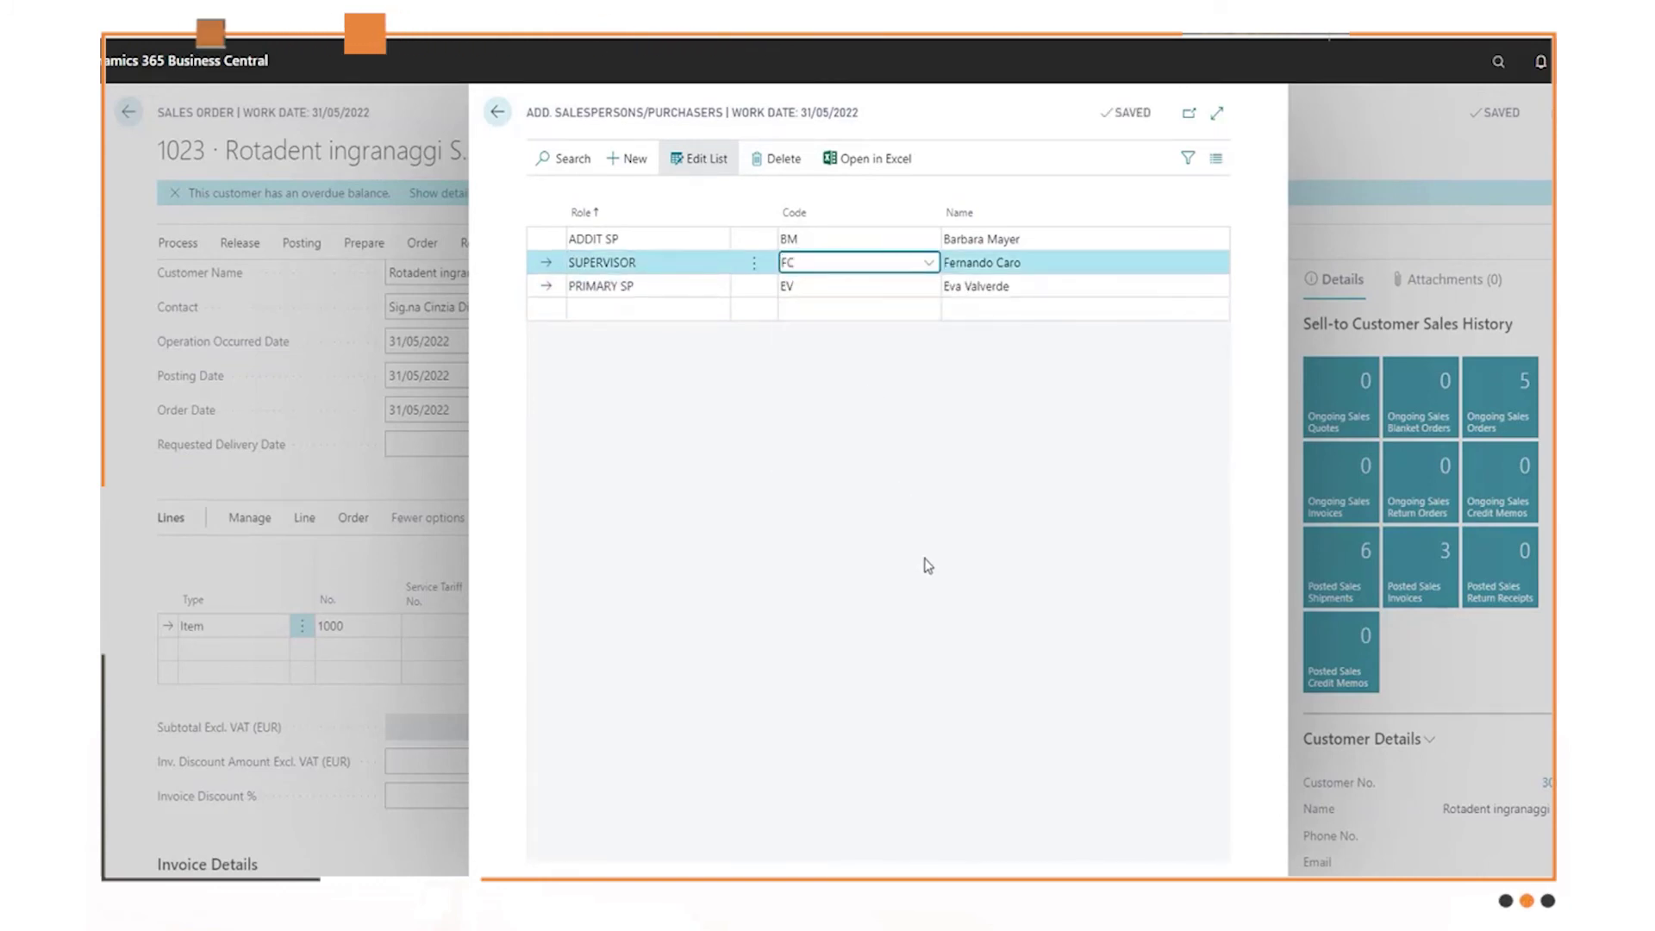
key("Escape")
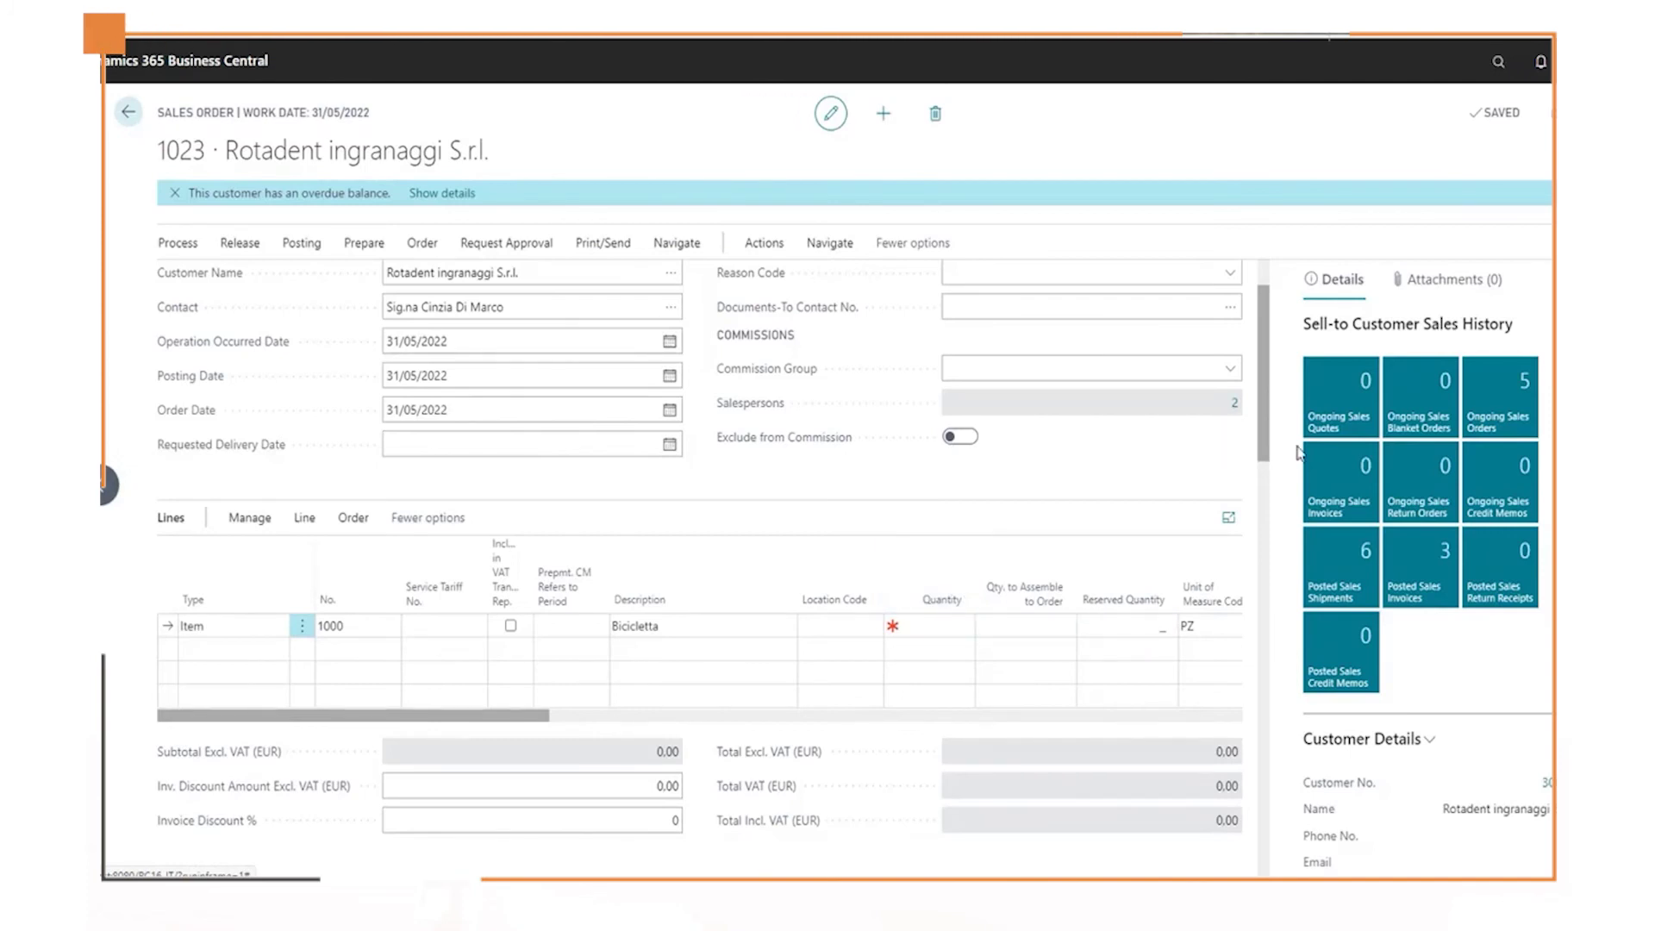
- Add a second sales order line of type Item with item number 1001
left_click(241, 648)
left_click(240, 648)
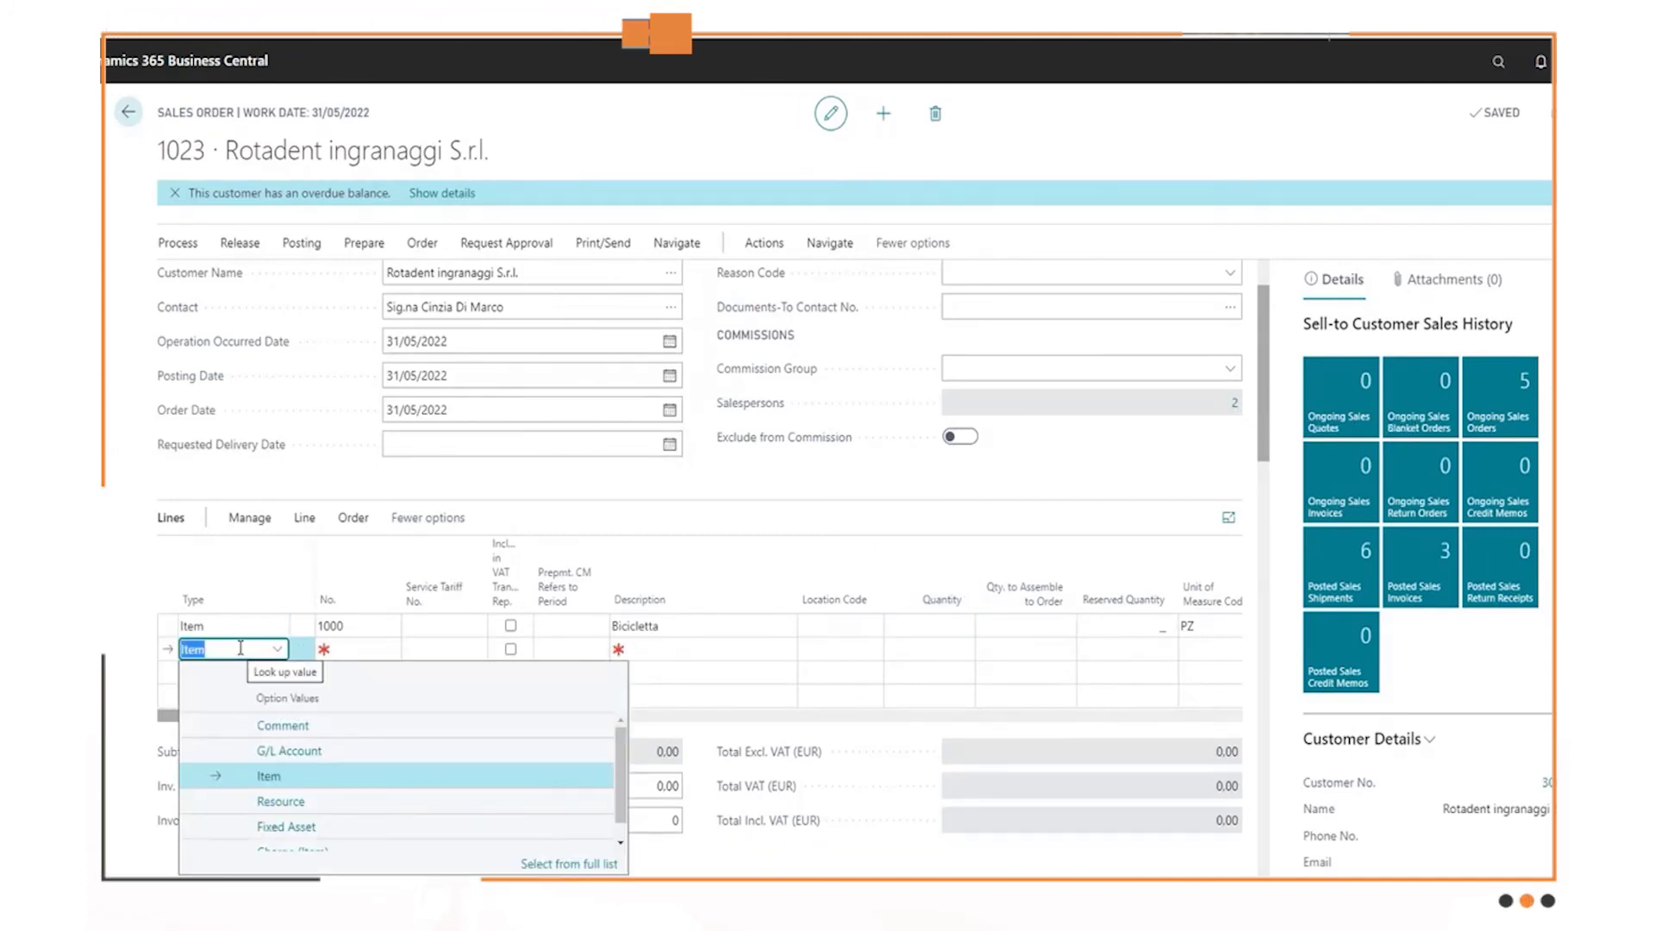
key("Tab")
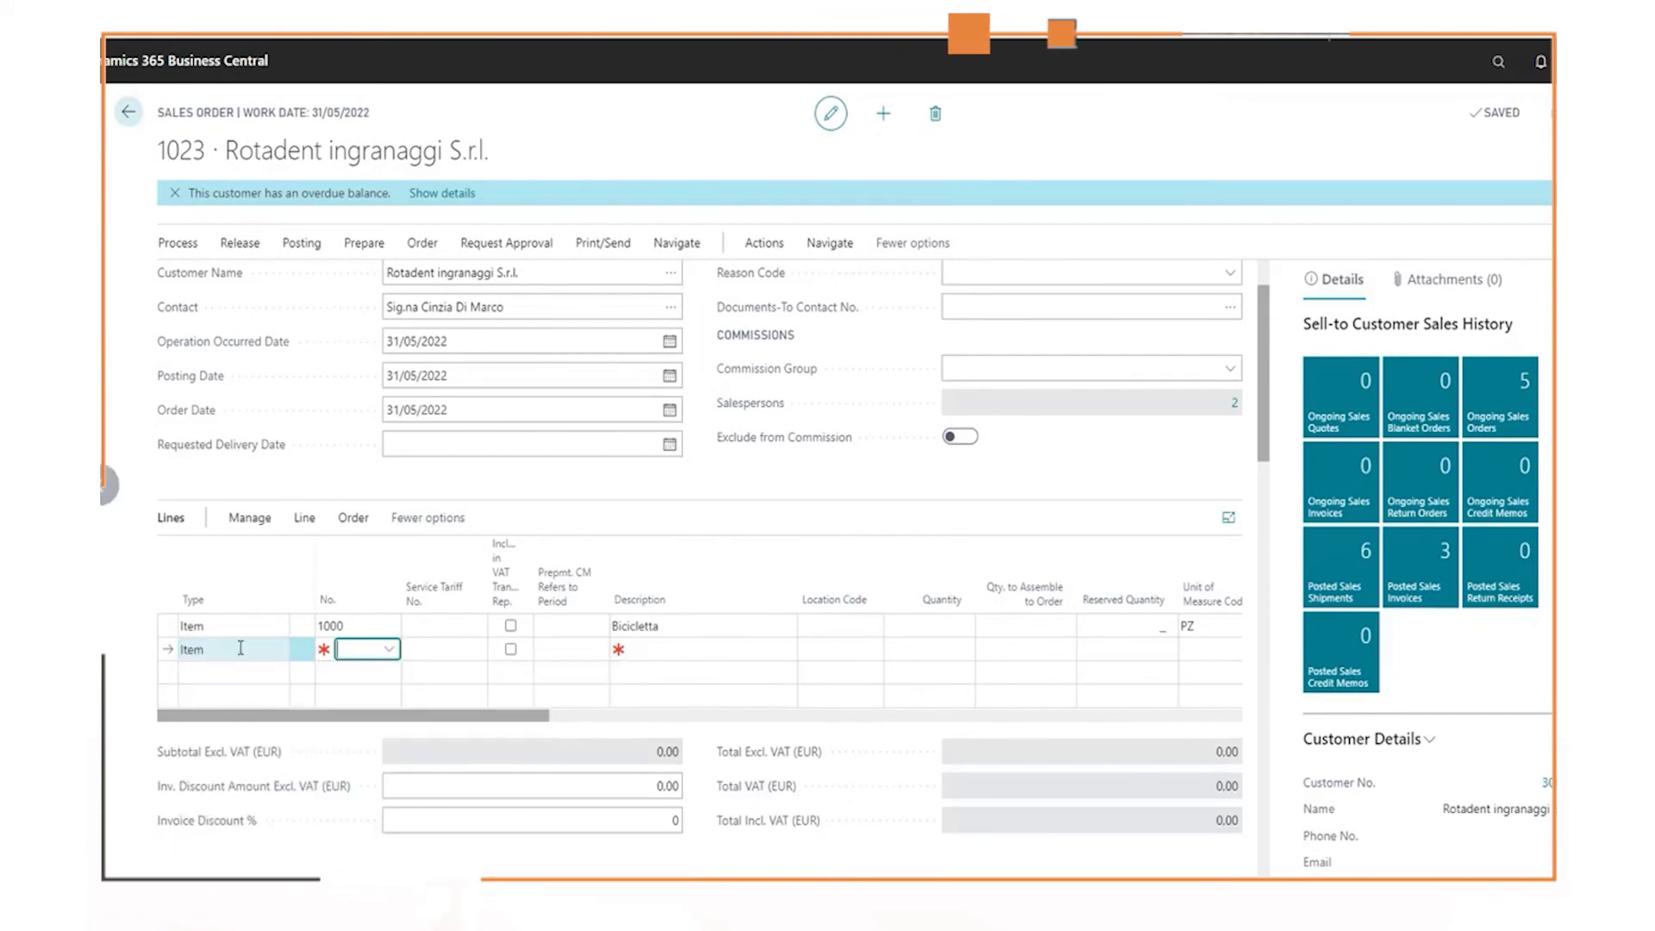
type("1001")
key("Tab")
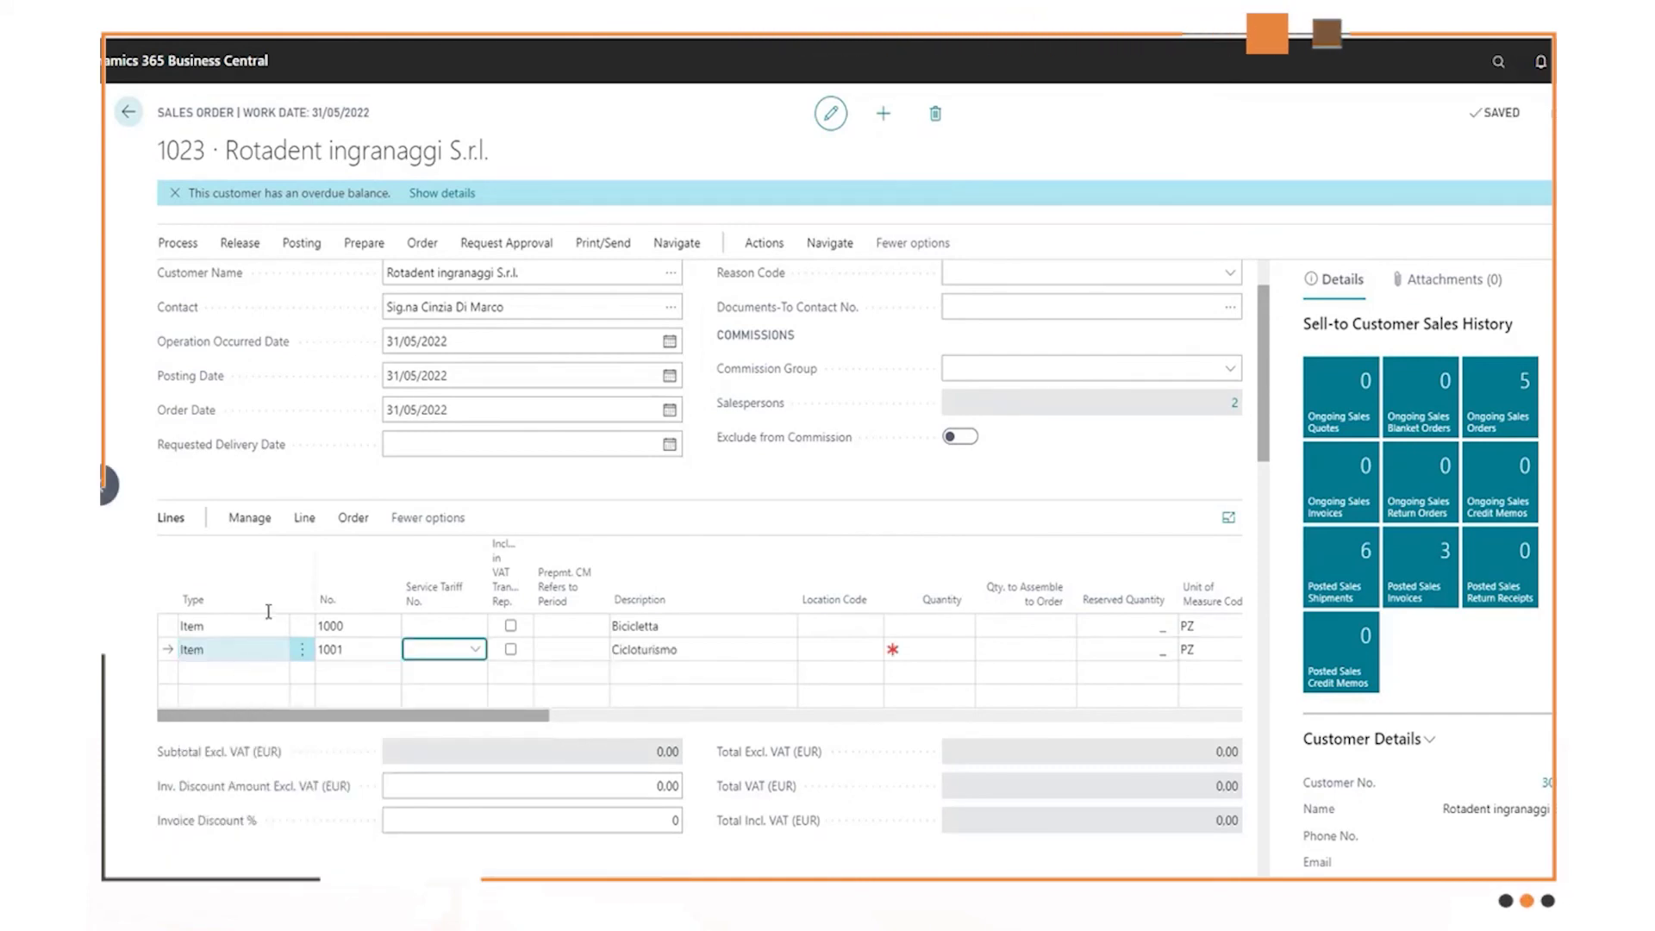
- Compare the commission salespersons of the item 1001 line with those of the item 1000 line
left_click(314, 535)
left_click(311, 554)
left_click(364, 591)
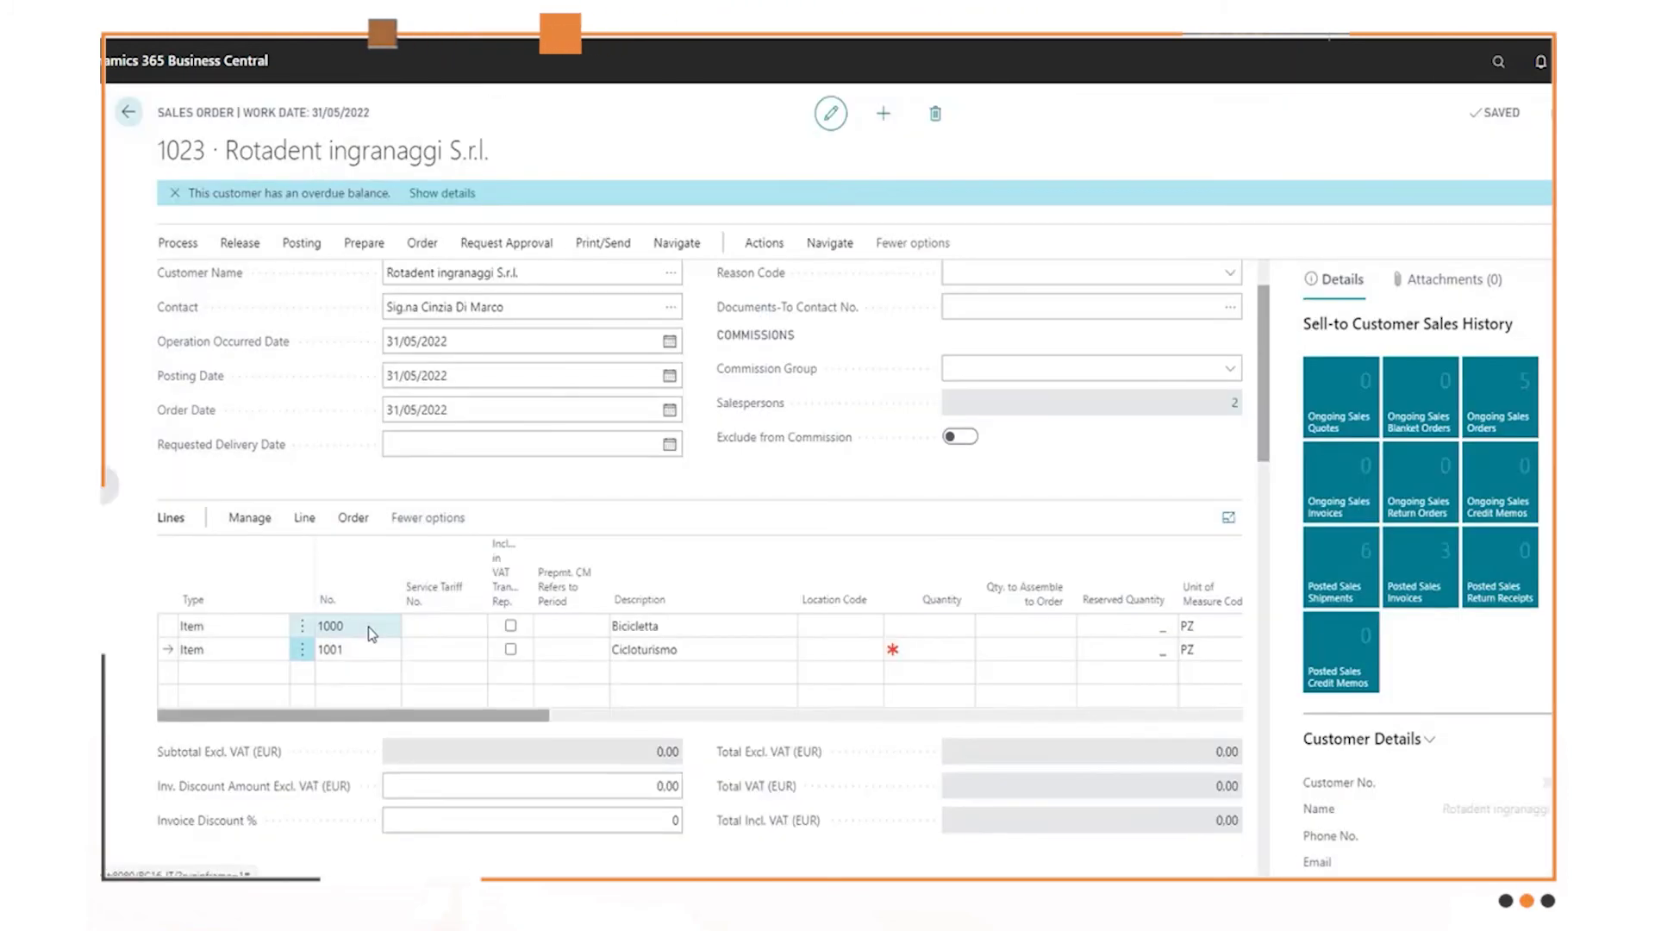
key("Escape")
left_click(370, 625)
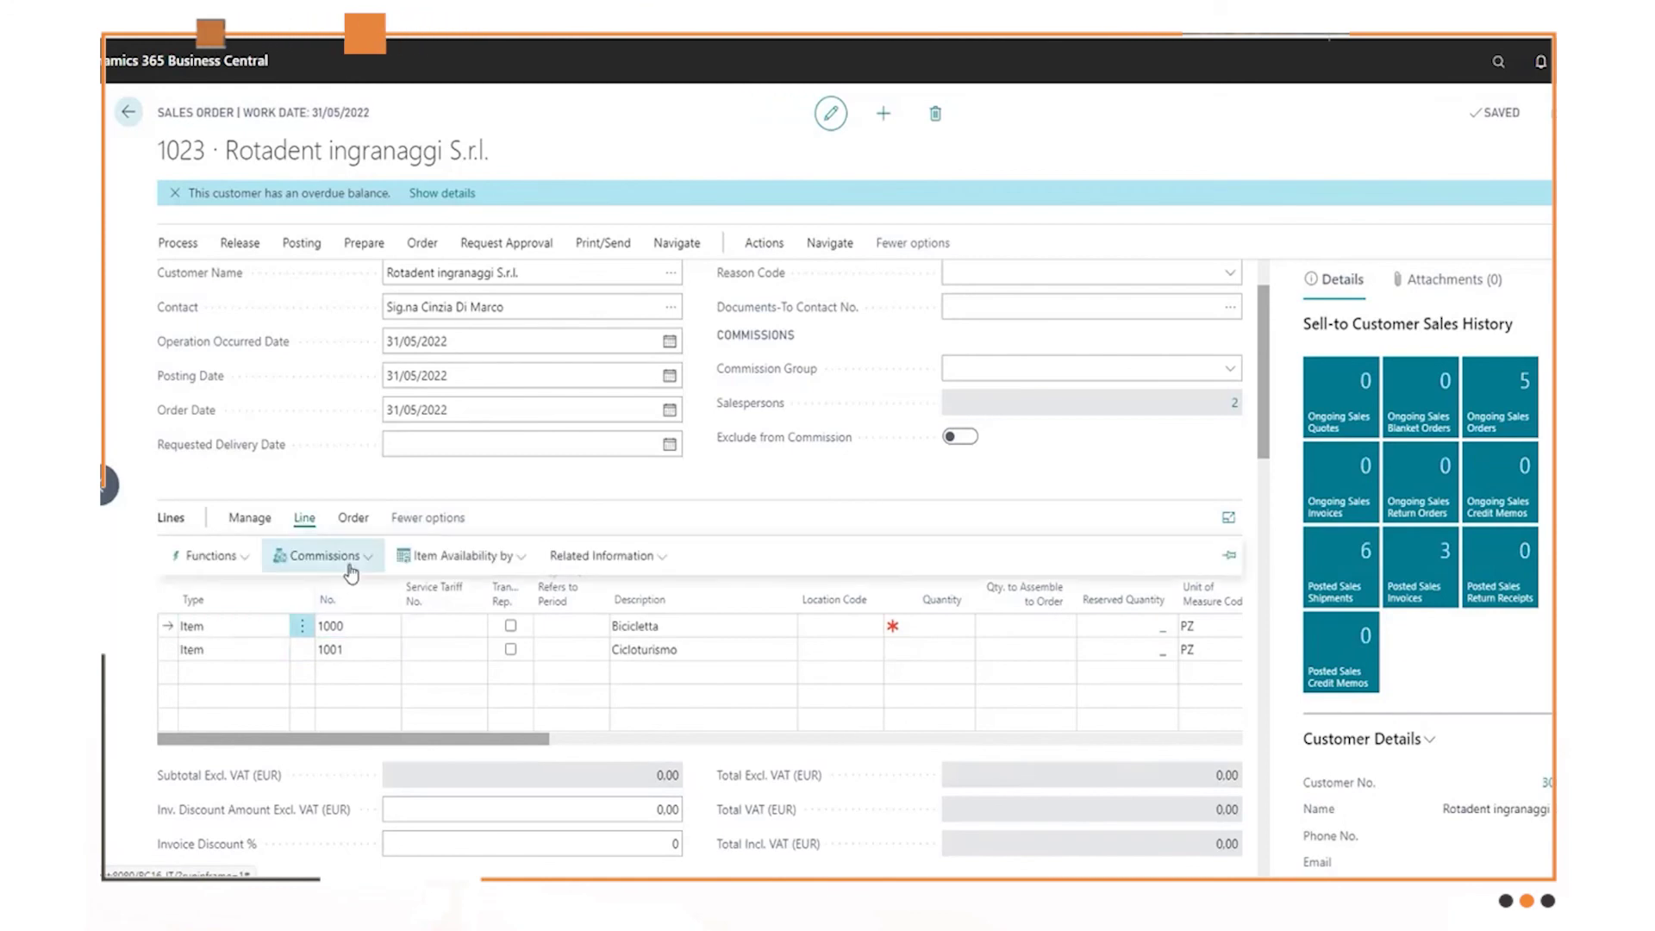
left_click(350, 556)
left_click(310, 592)
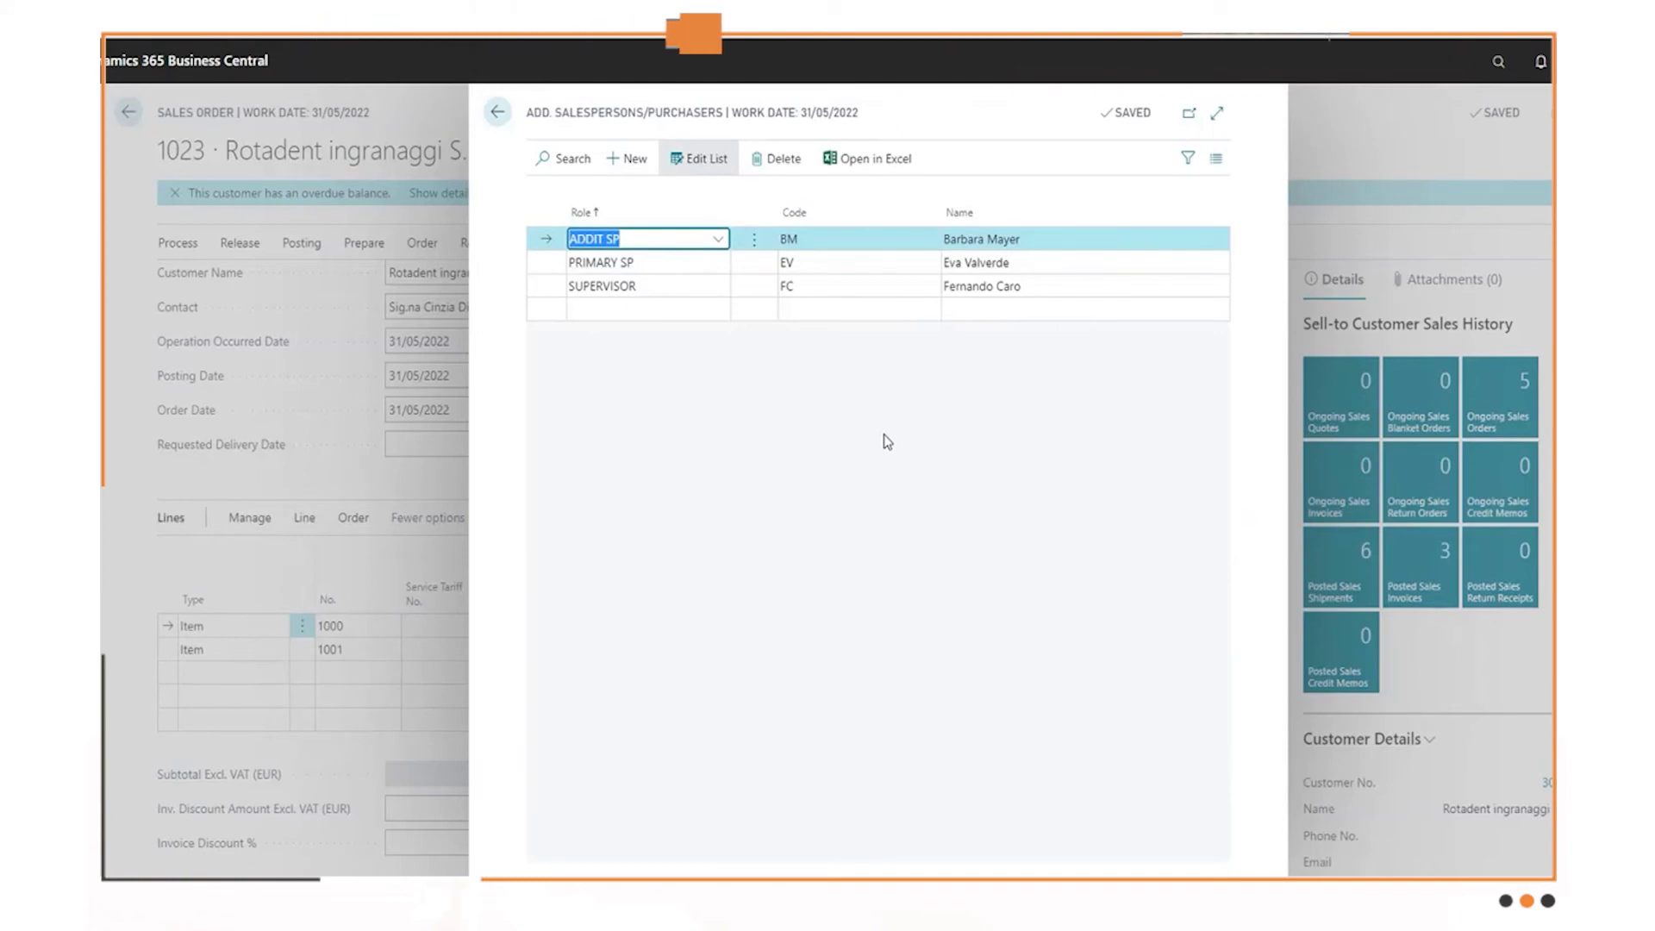
key("Escape")
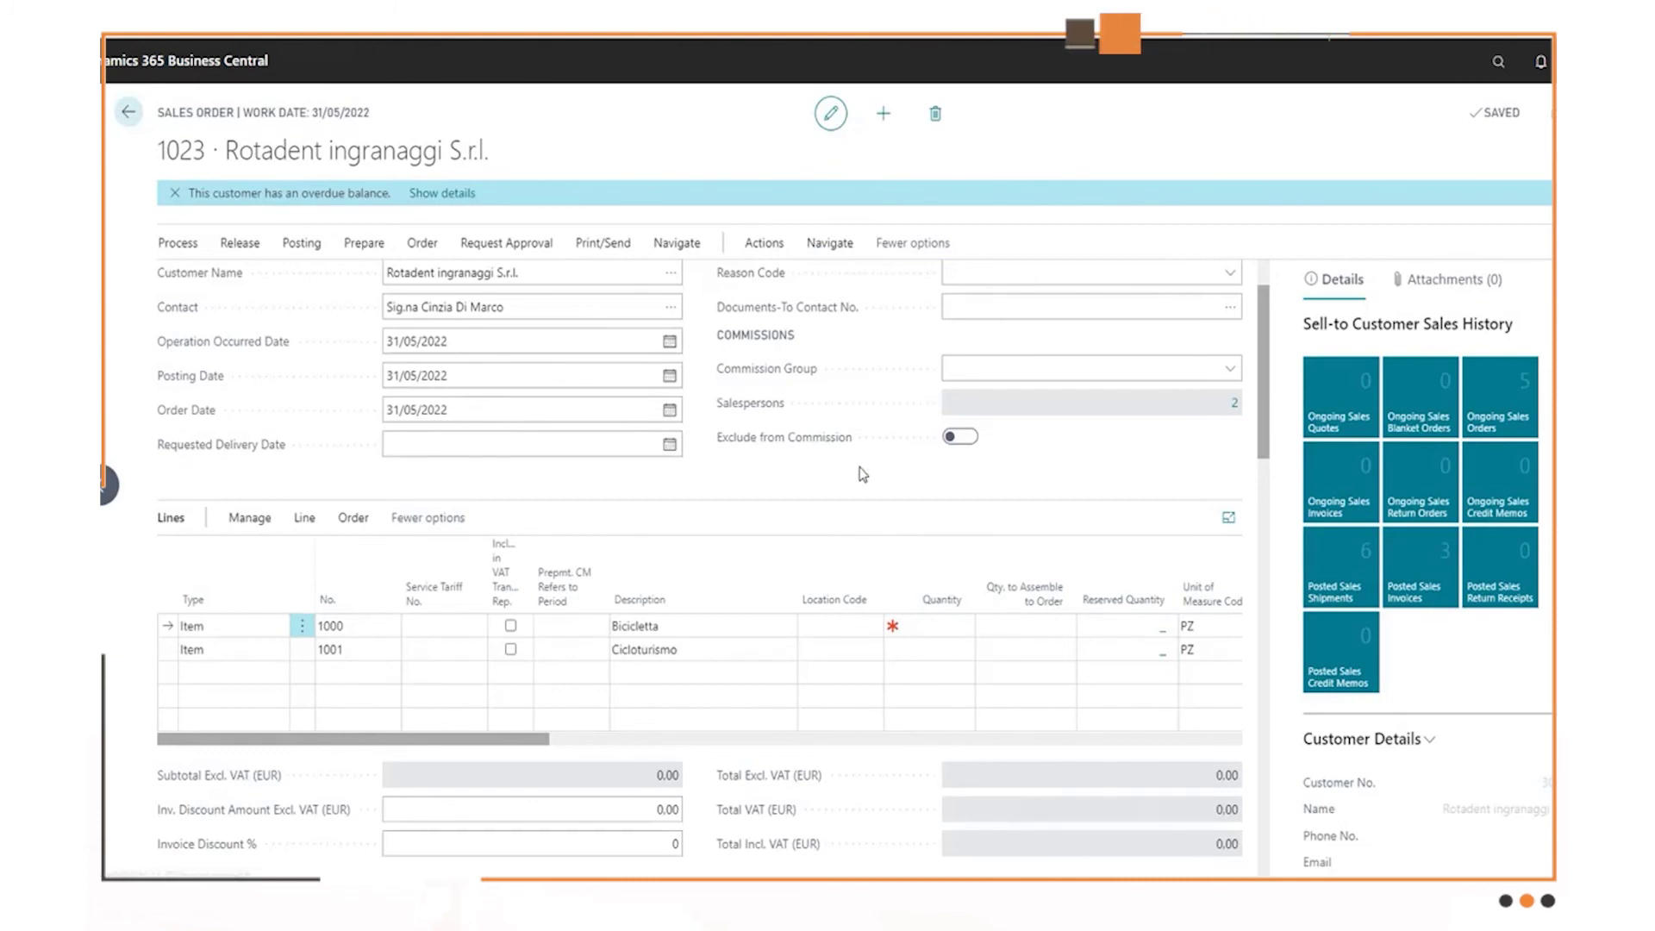
- Leave the sales order and open the Commissions Setup (CMS) page by searching for "cms se"
key("Escape")
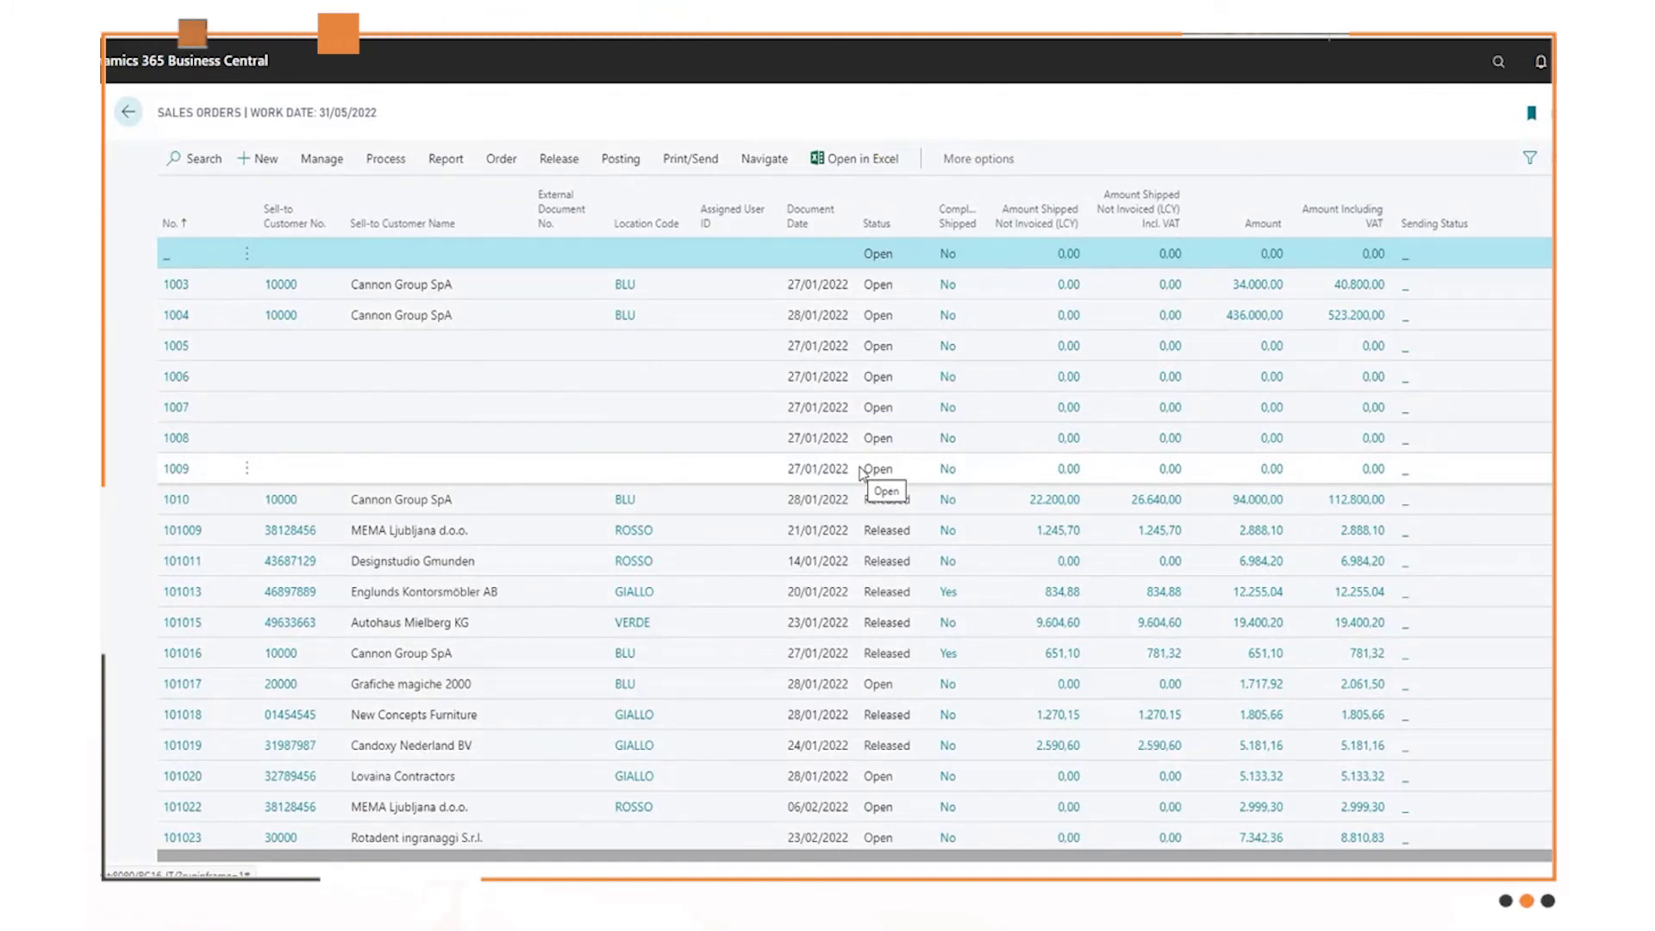
left_click(1499, 72)
type("cms se")
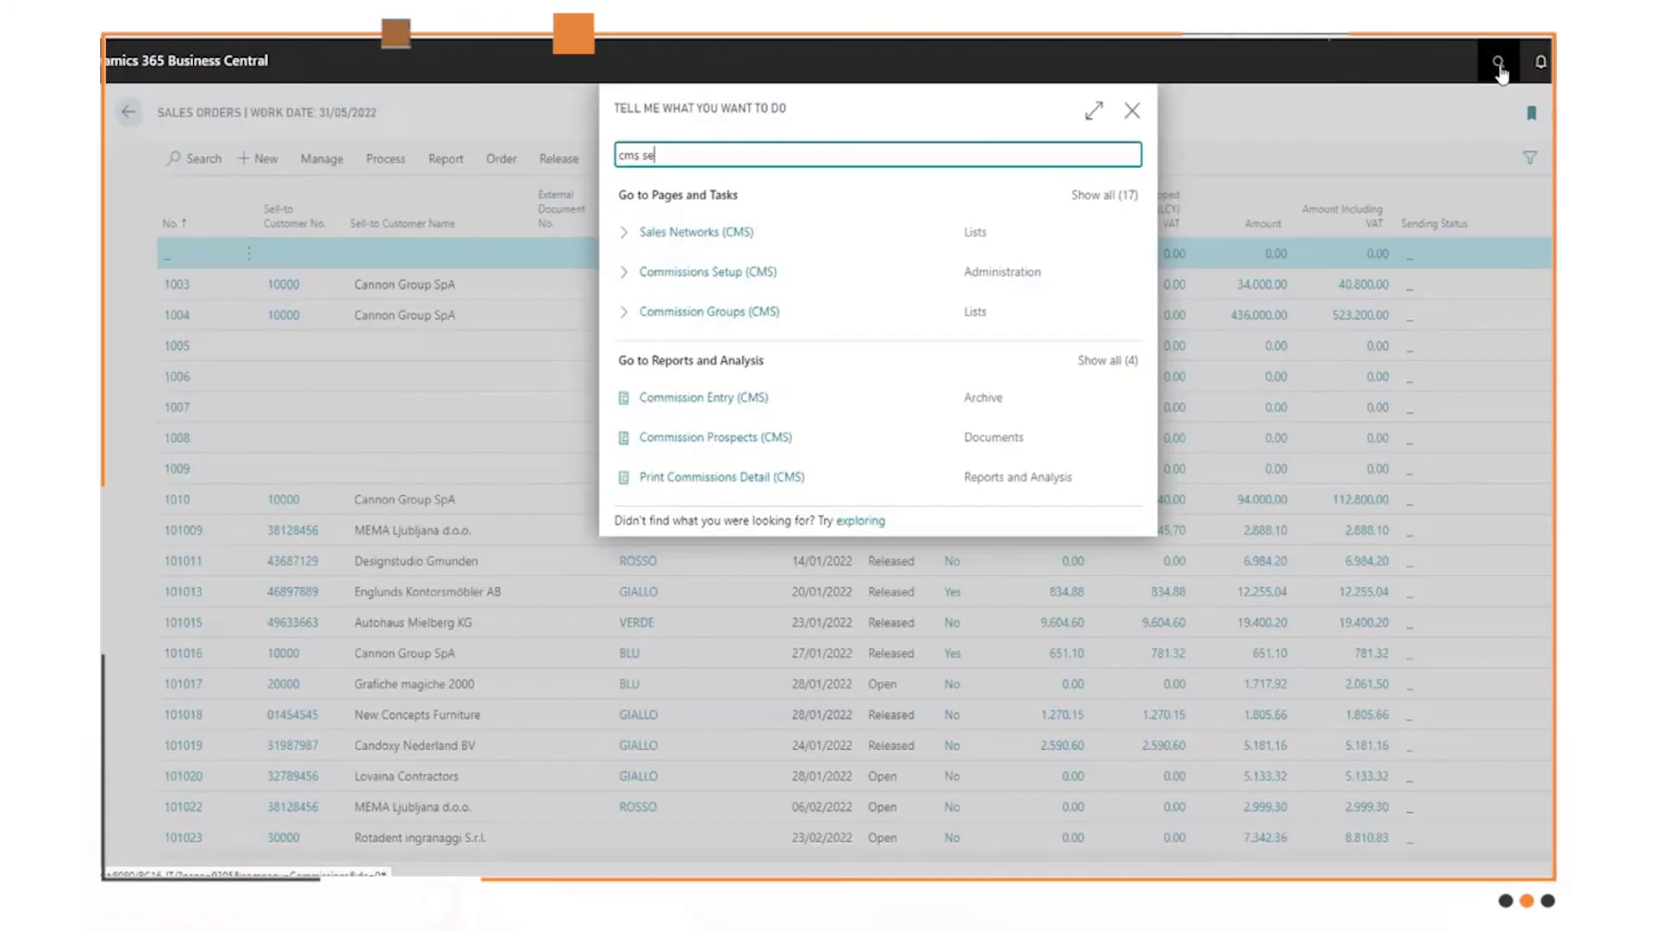
left_click(1104, 197)
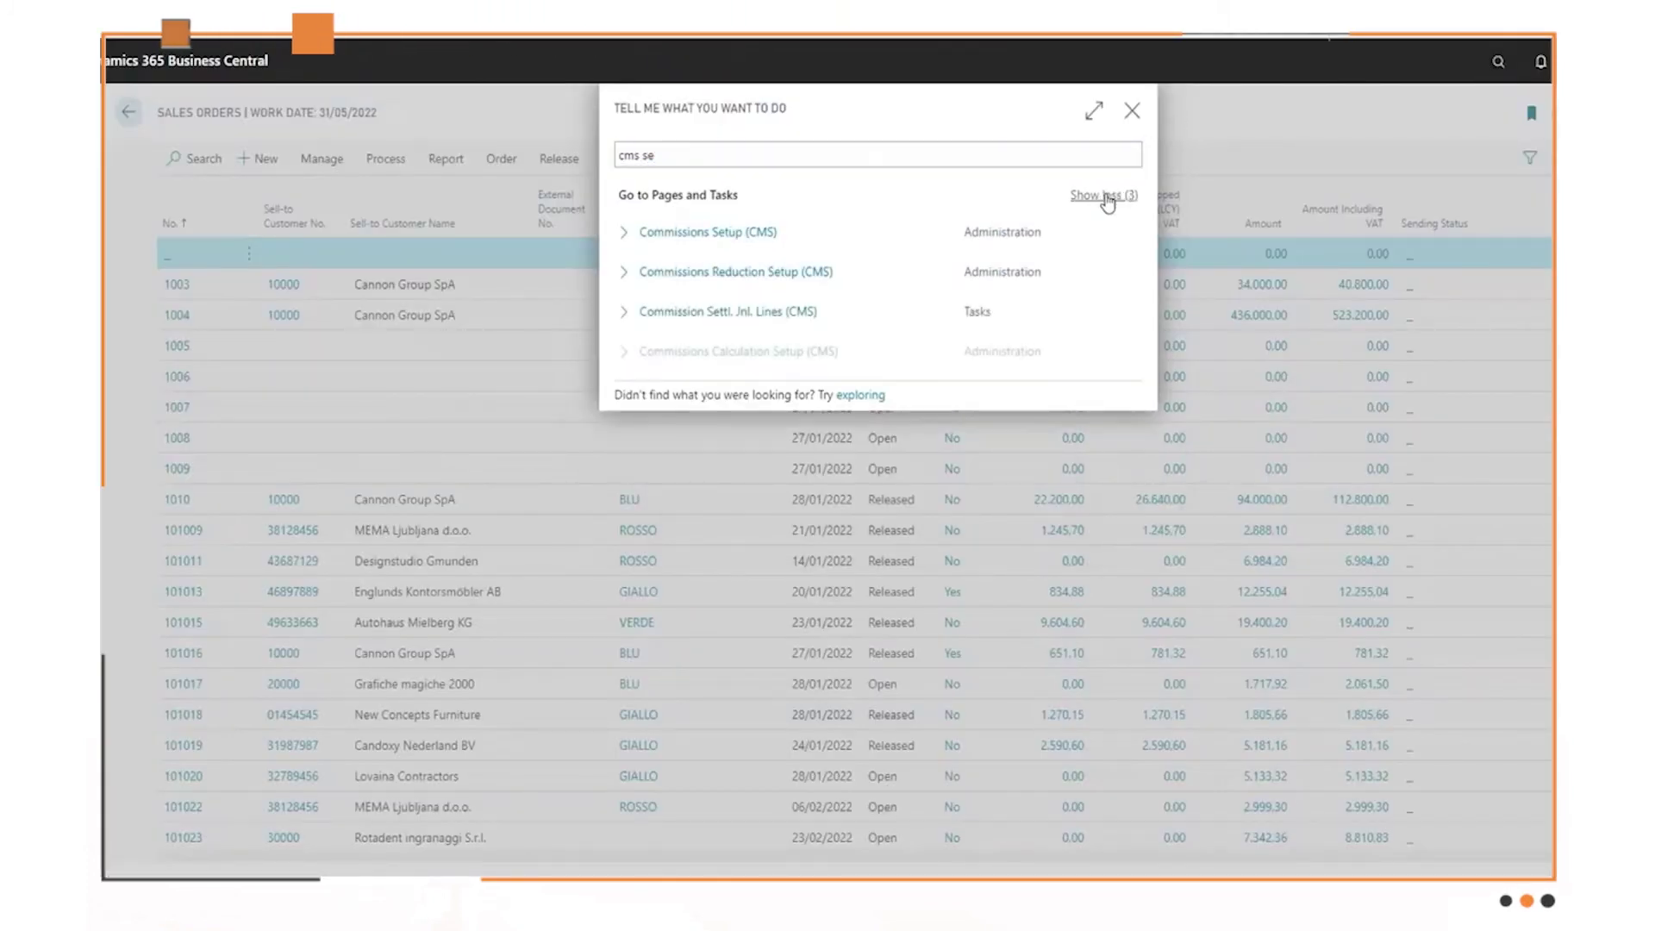
left_click(793, 248)
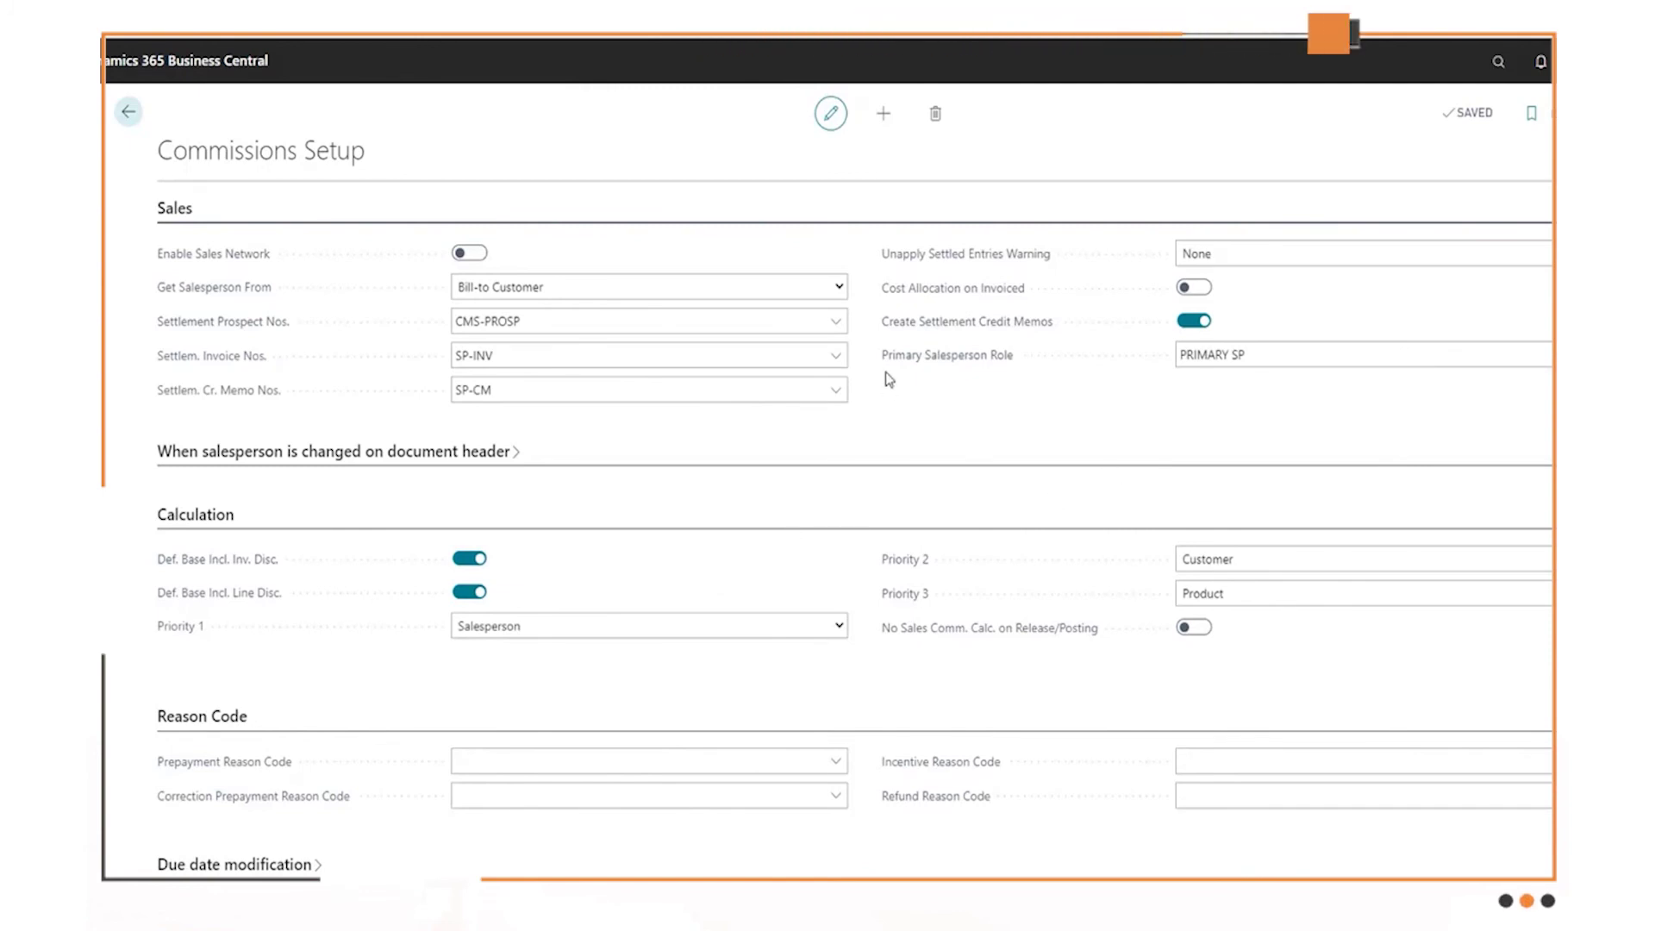
- Review the roles available for Primary Salesperson Role in the Sales settings
left_click_drag(881, 360, 921, 366)
left_click(957, 370)
left_click(1013, 359)
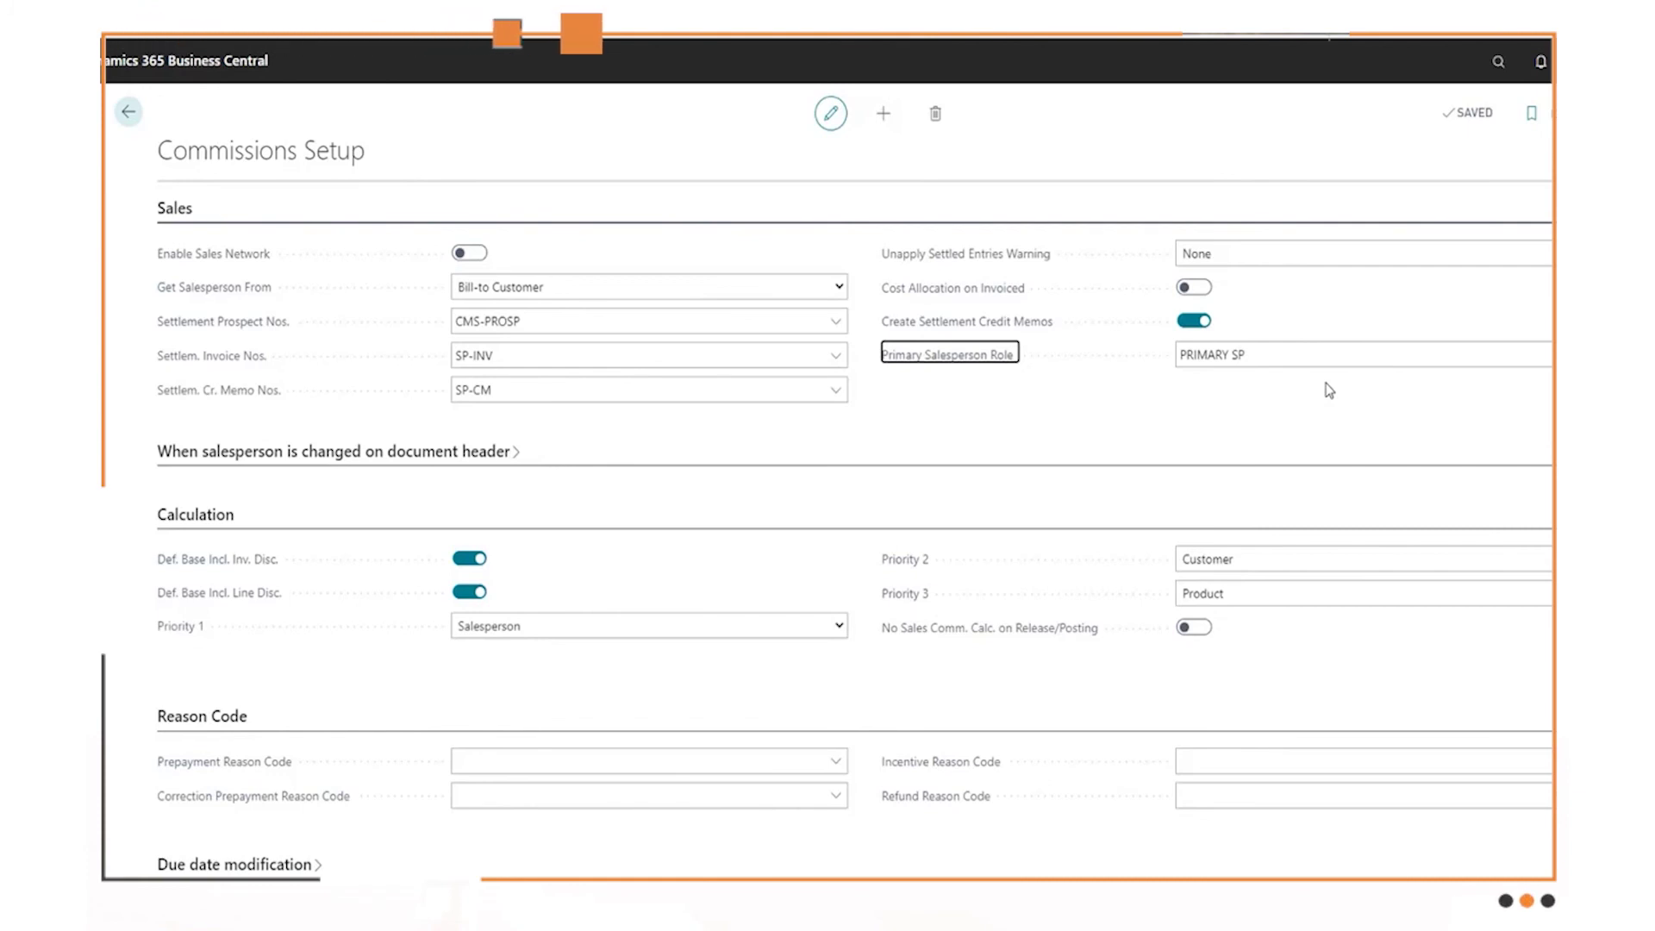
left_click(1548, 354)
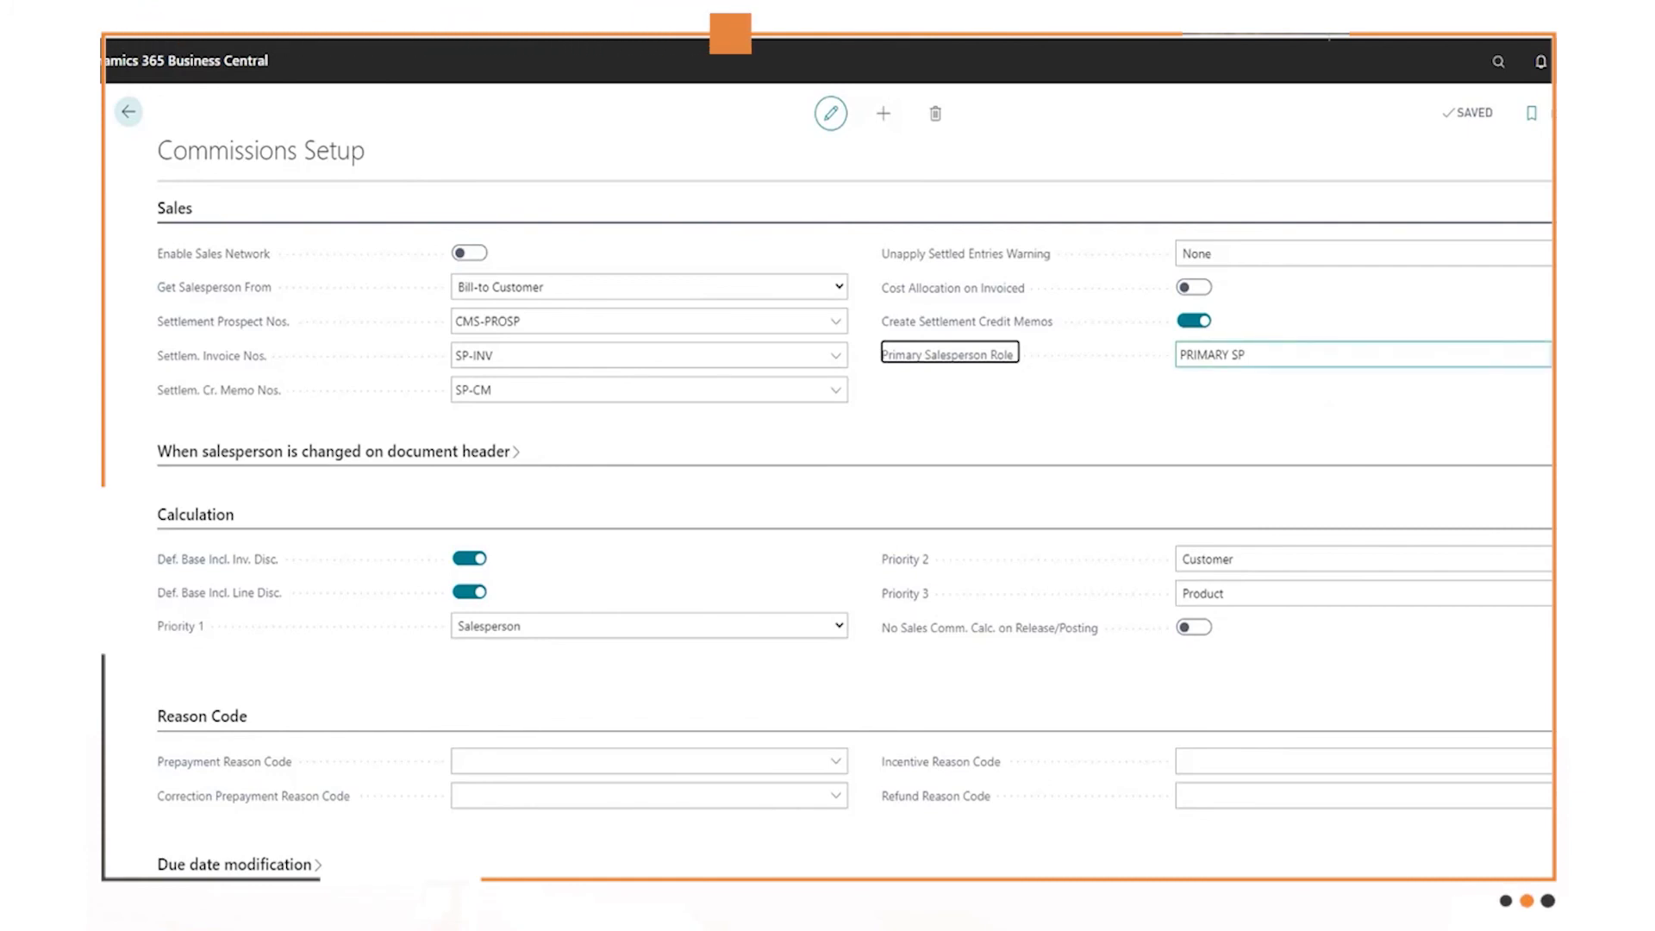
left_click(1256, 355)
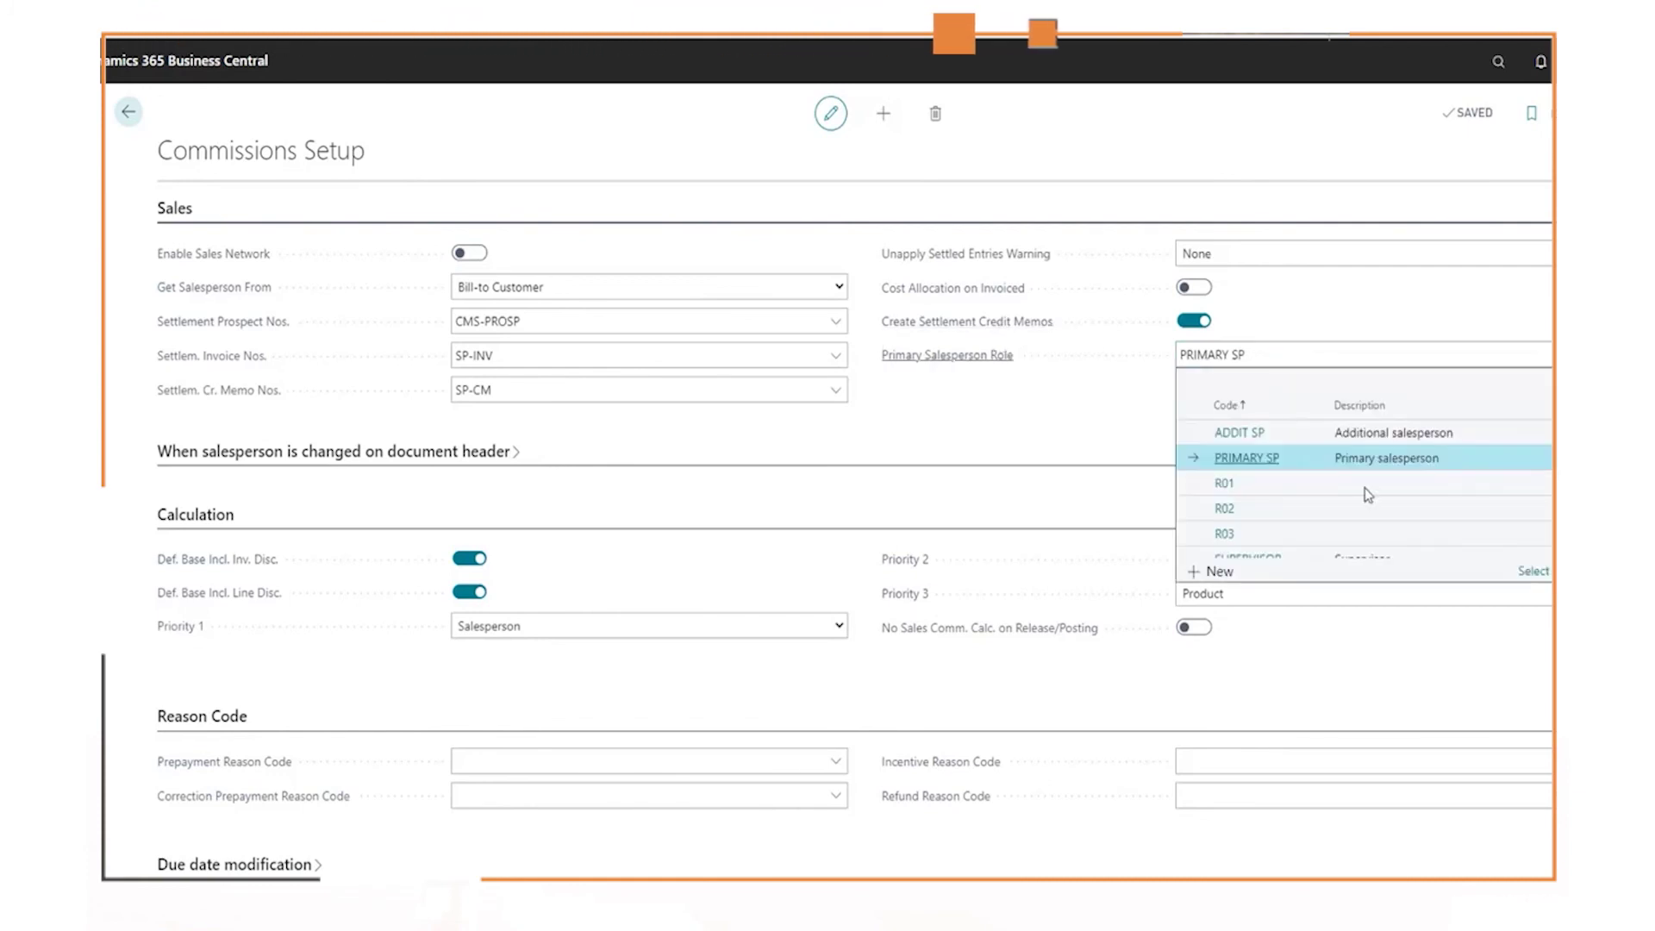
left_click(1089, 388)
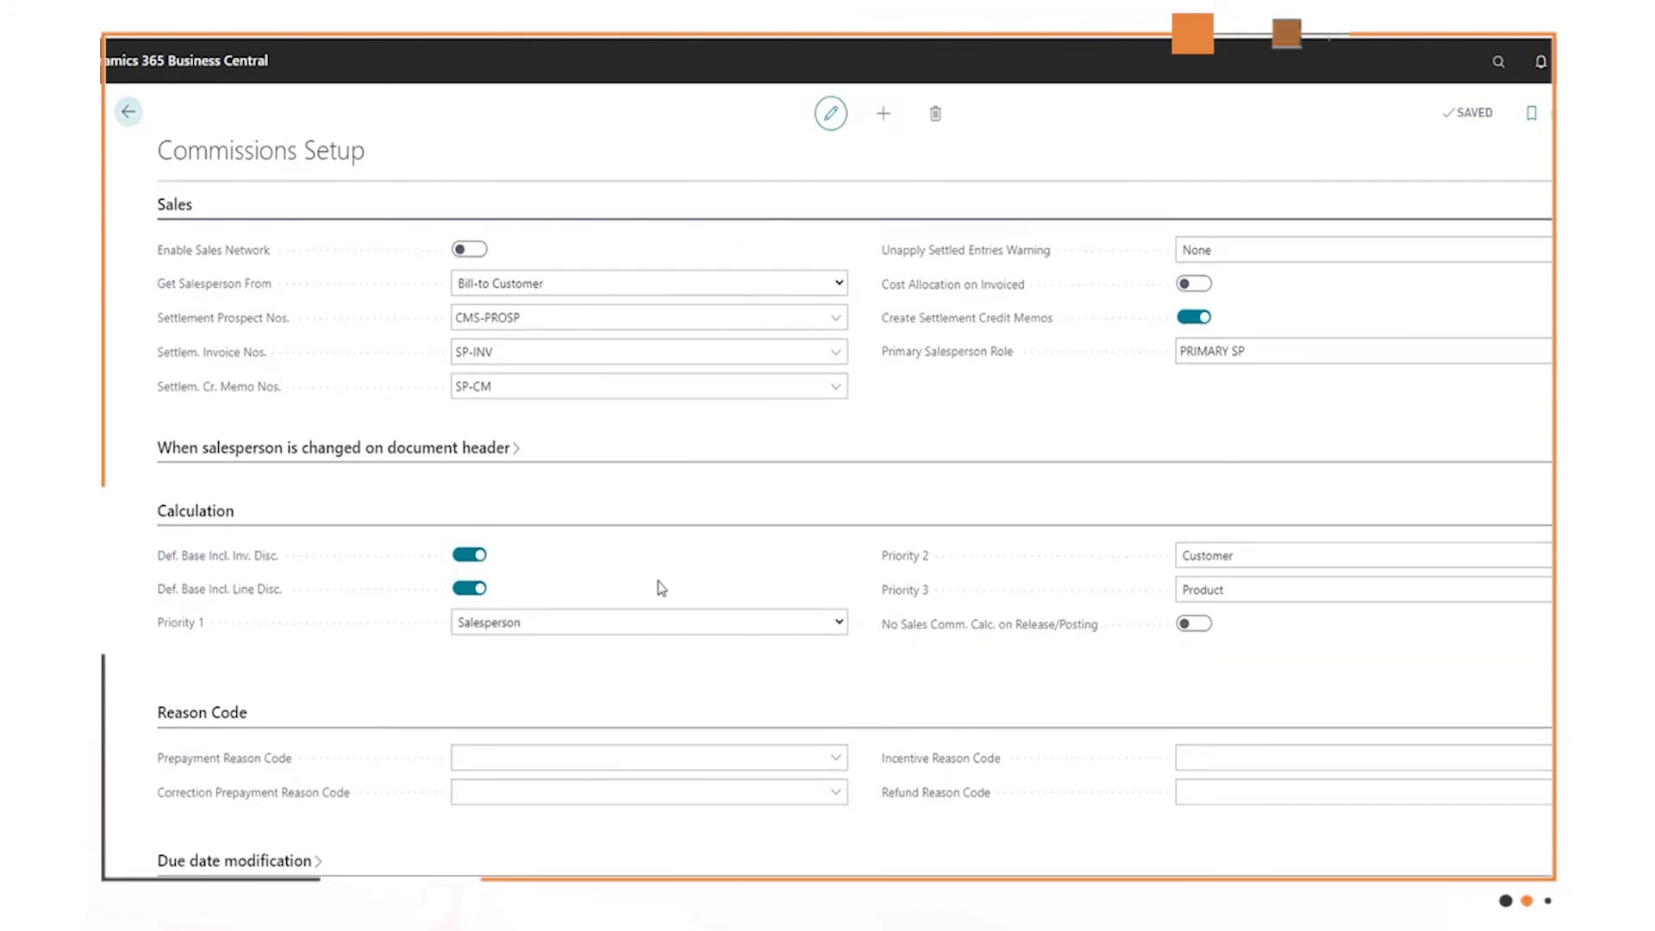
- Review the Priority 1 options in the Calculation settings and close the choices without changing the selection
scroll(661, 588, "down", 1)
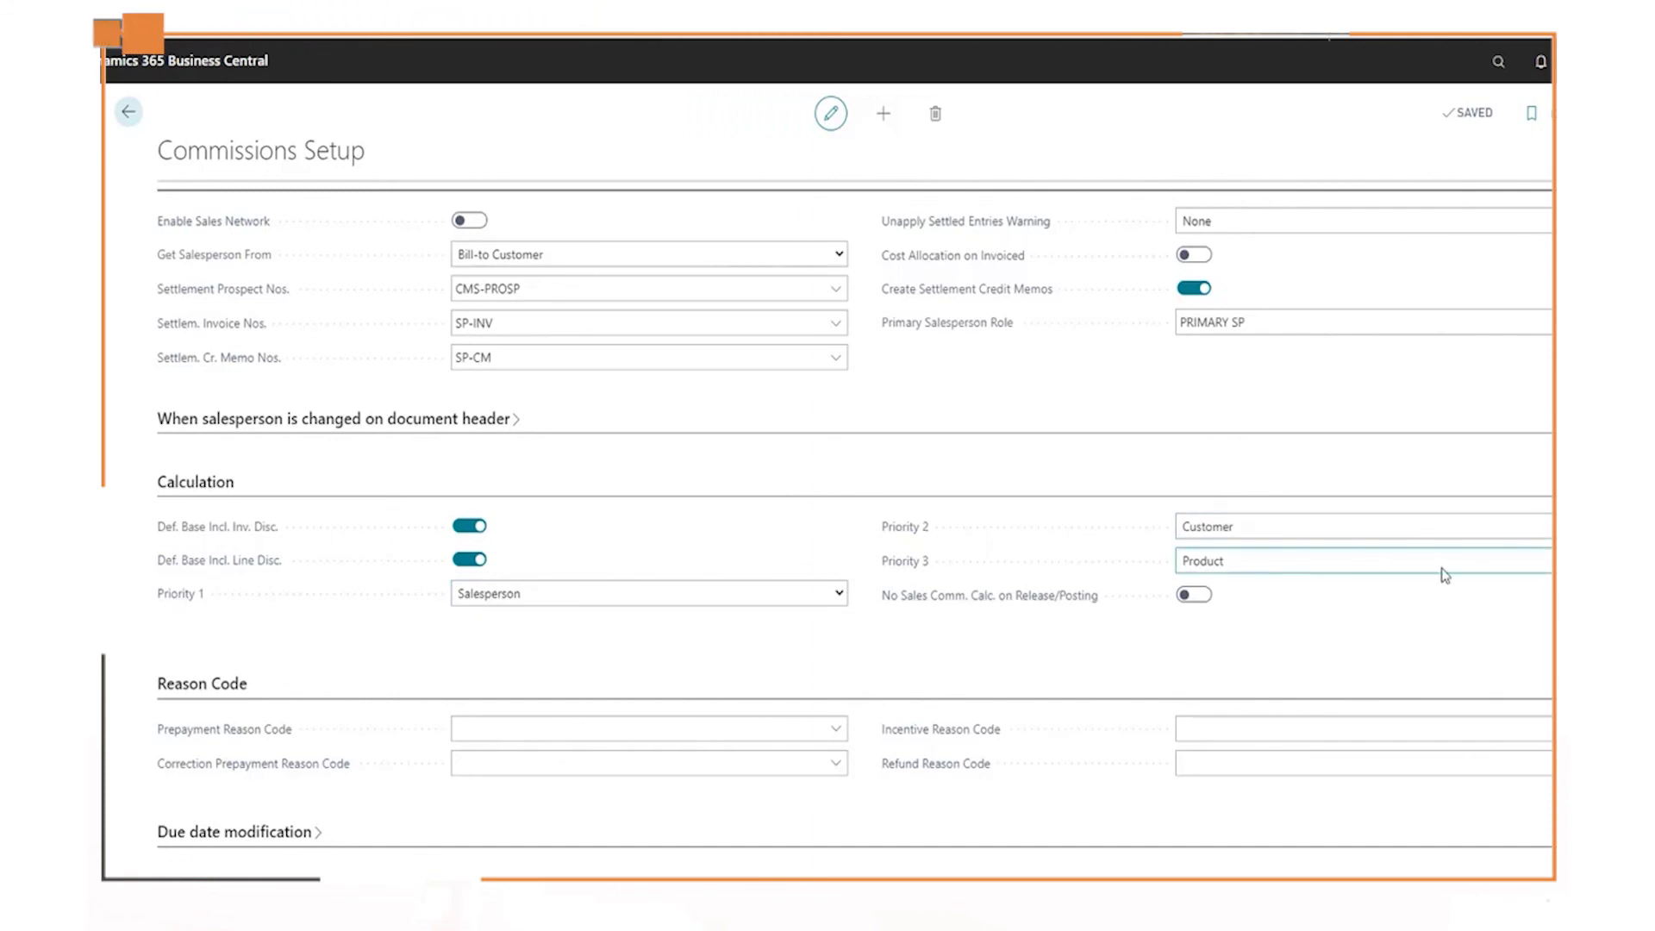
left_click(838, 595)
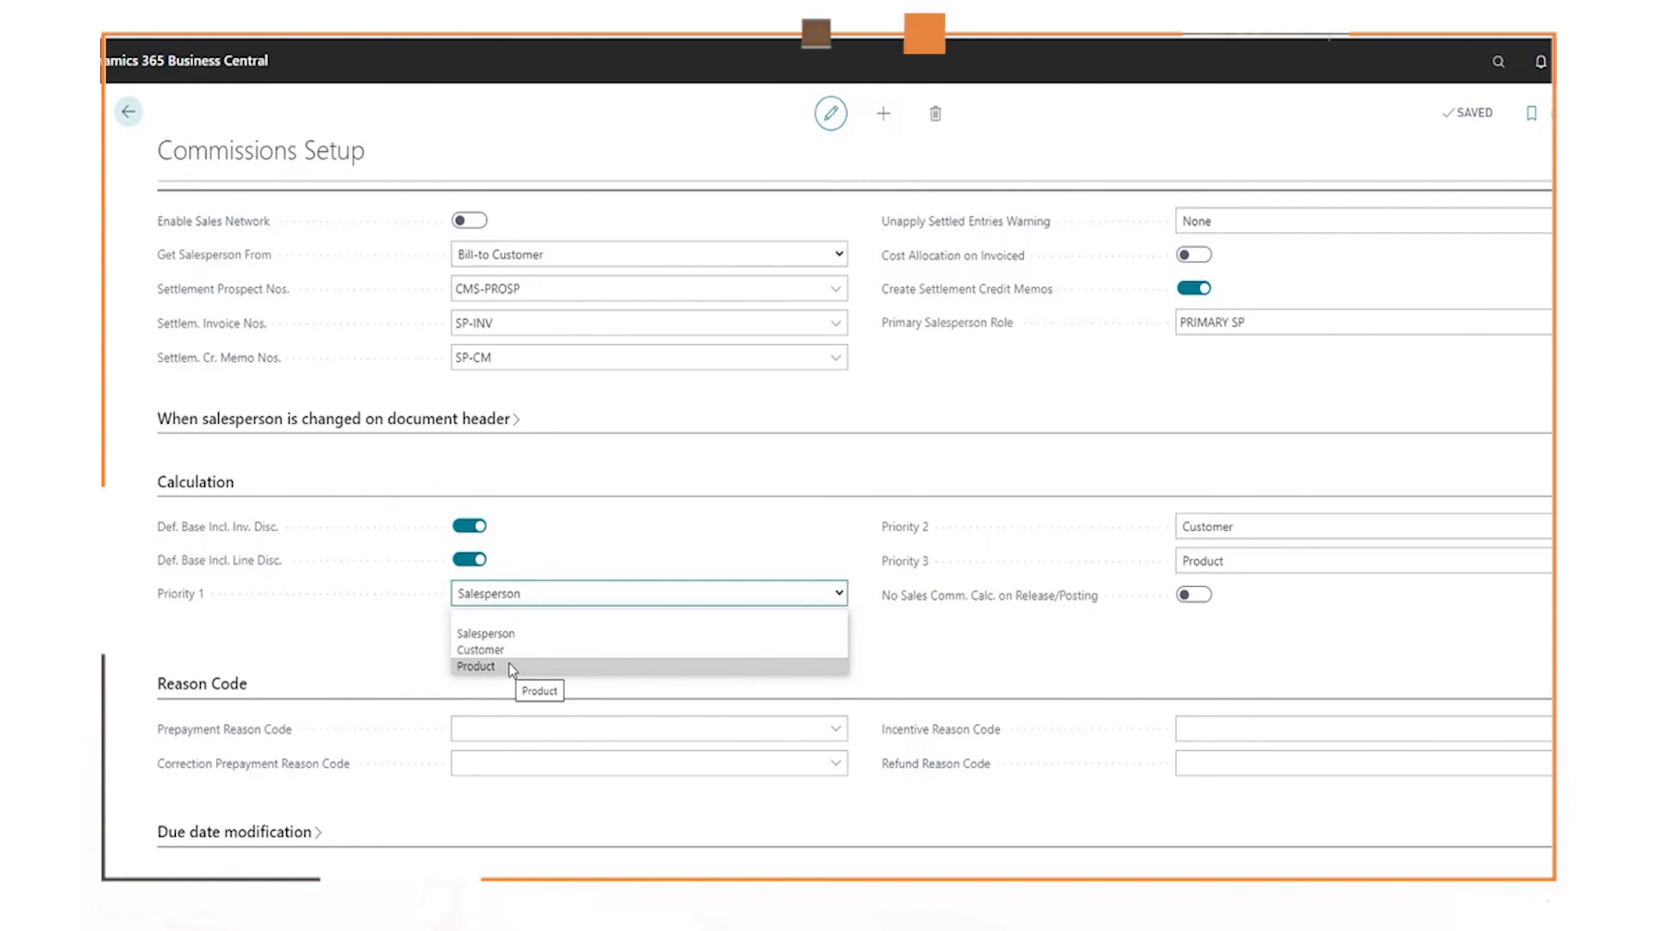
left_click(296, 617)
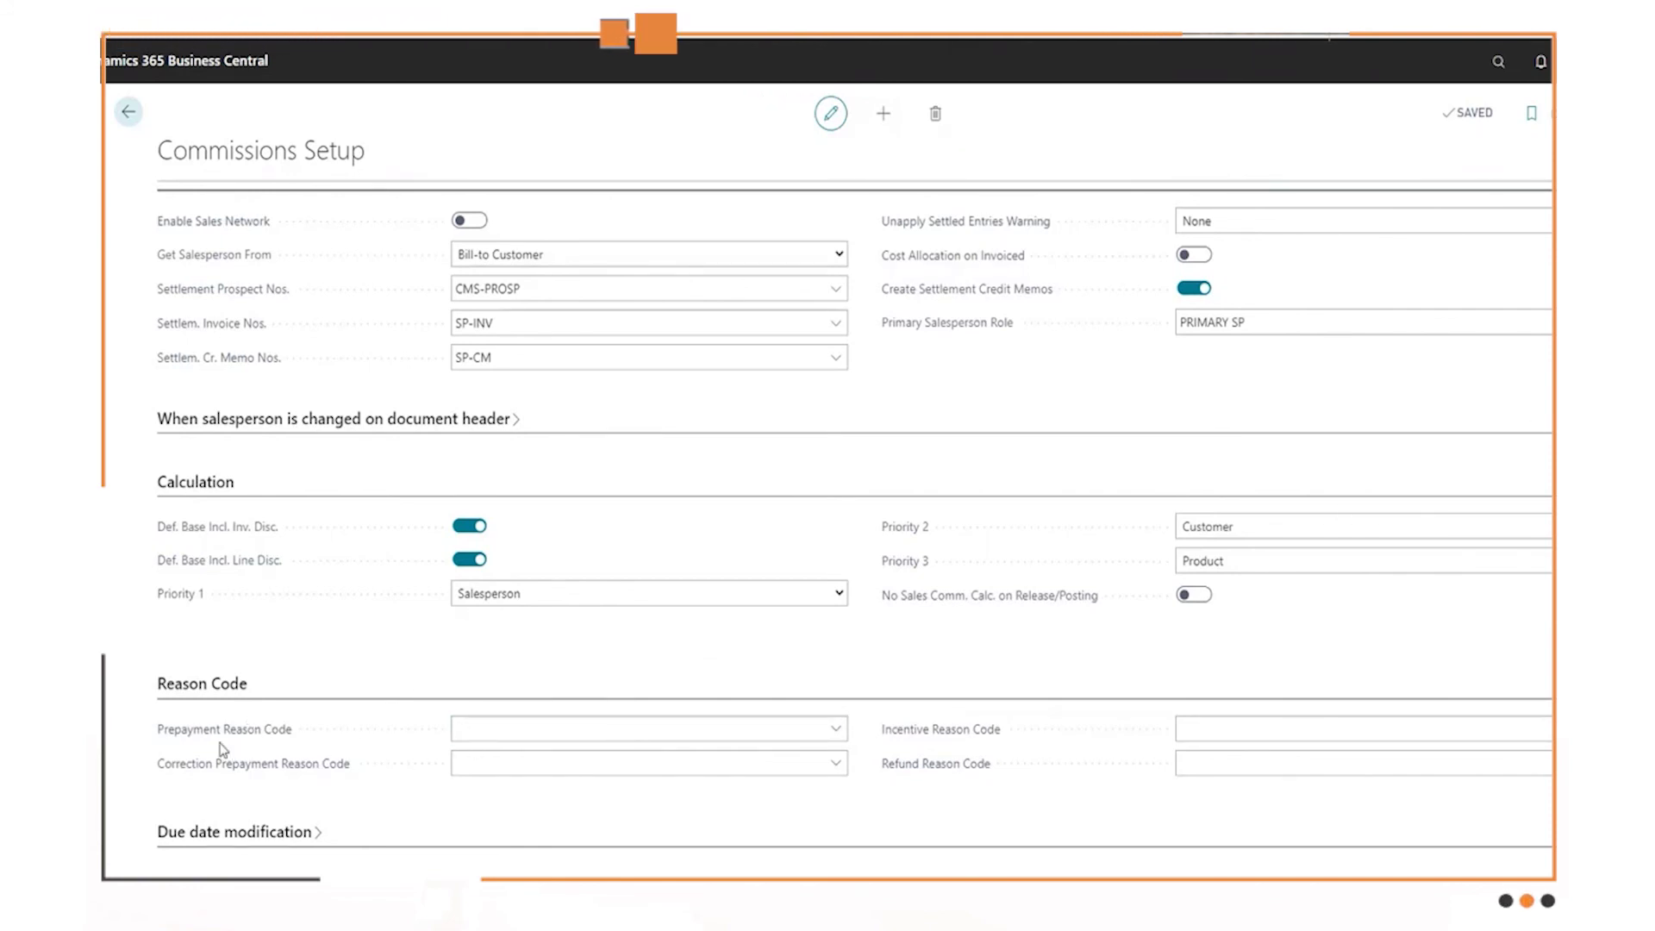
- Open the Salespersons Roles (CMS) list by searching for "cms r", review the defined roles and close the list
scroll(310, 627, "up", 1)
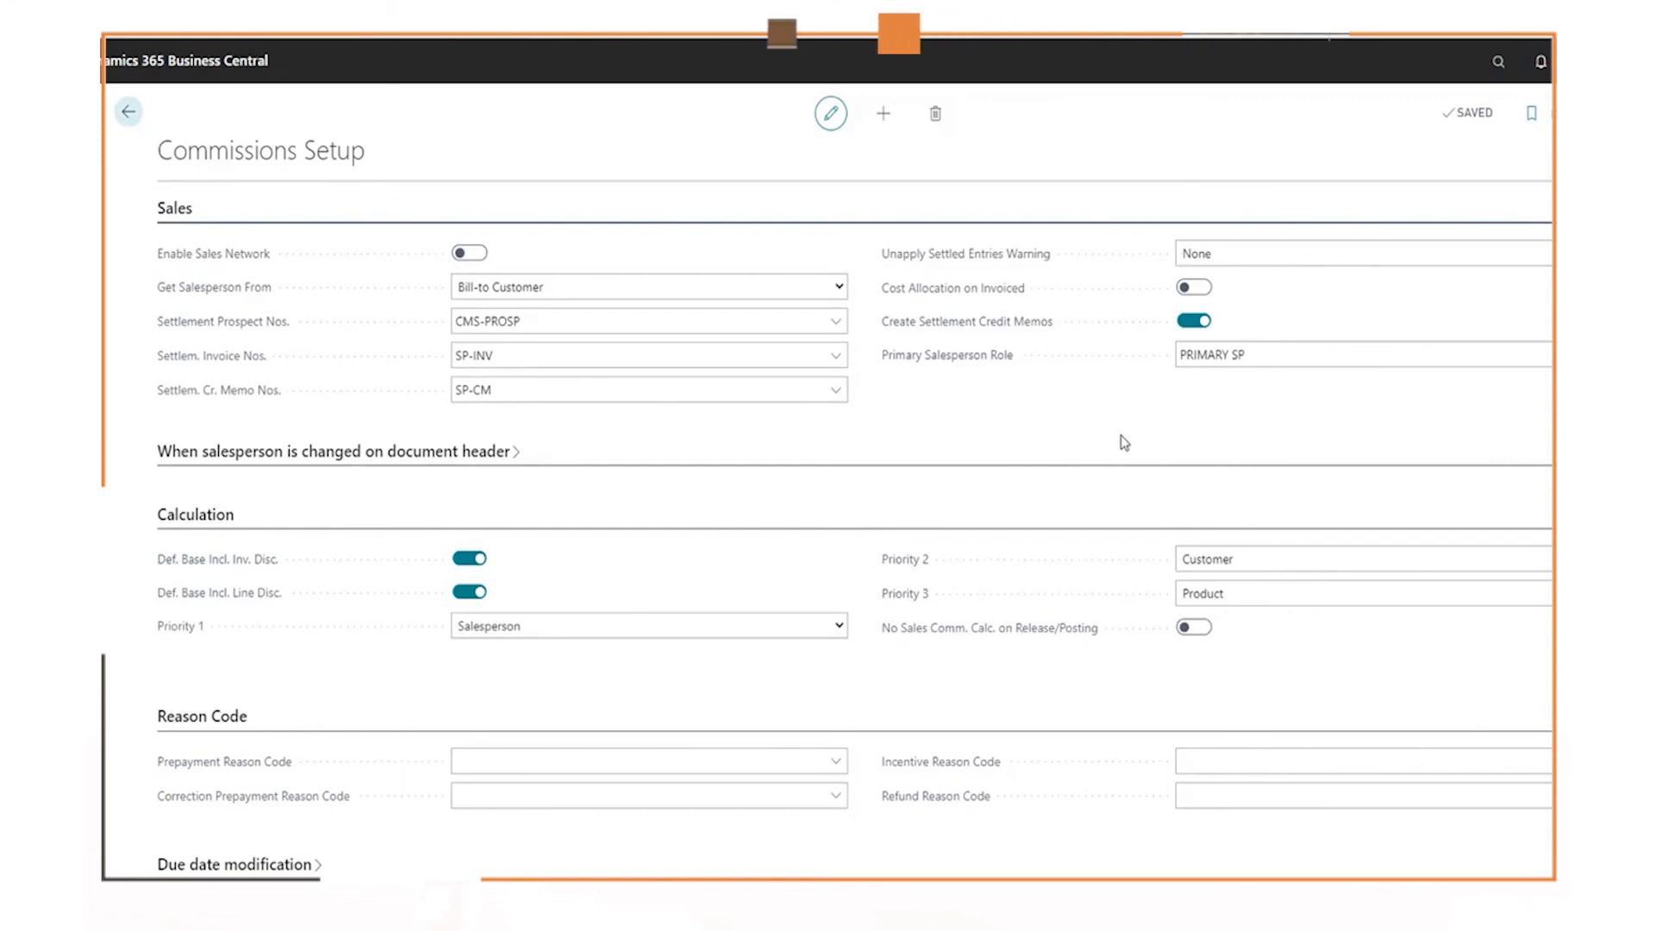
left_click(1495, 69)
type("cms r")
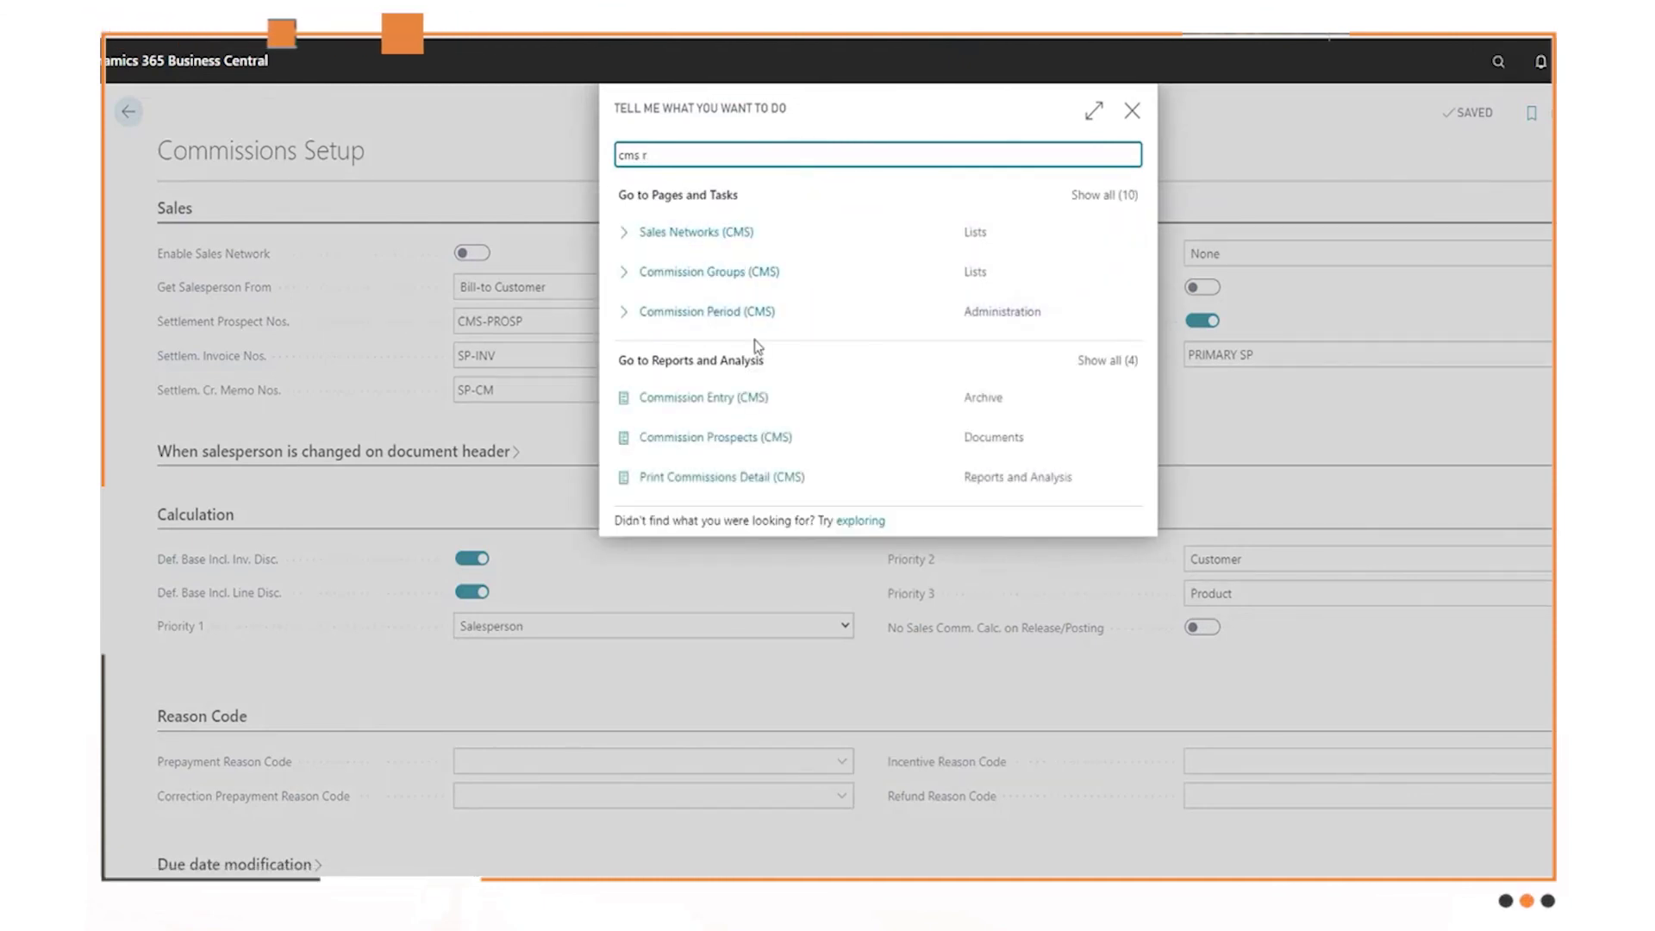
left_click(1079, 197)
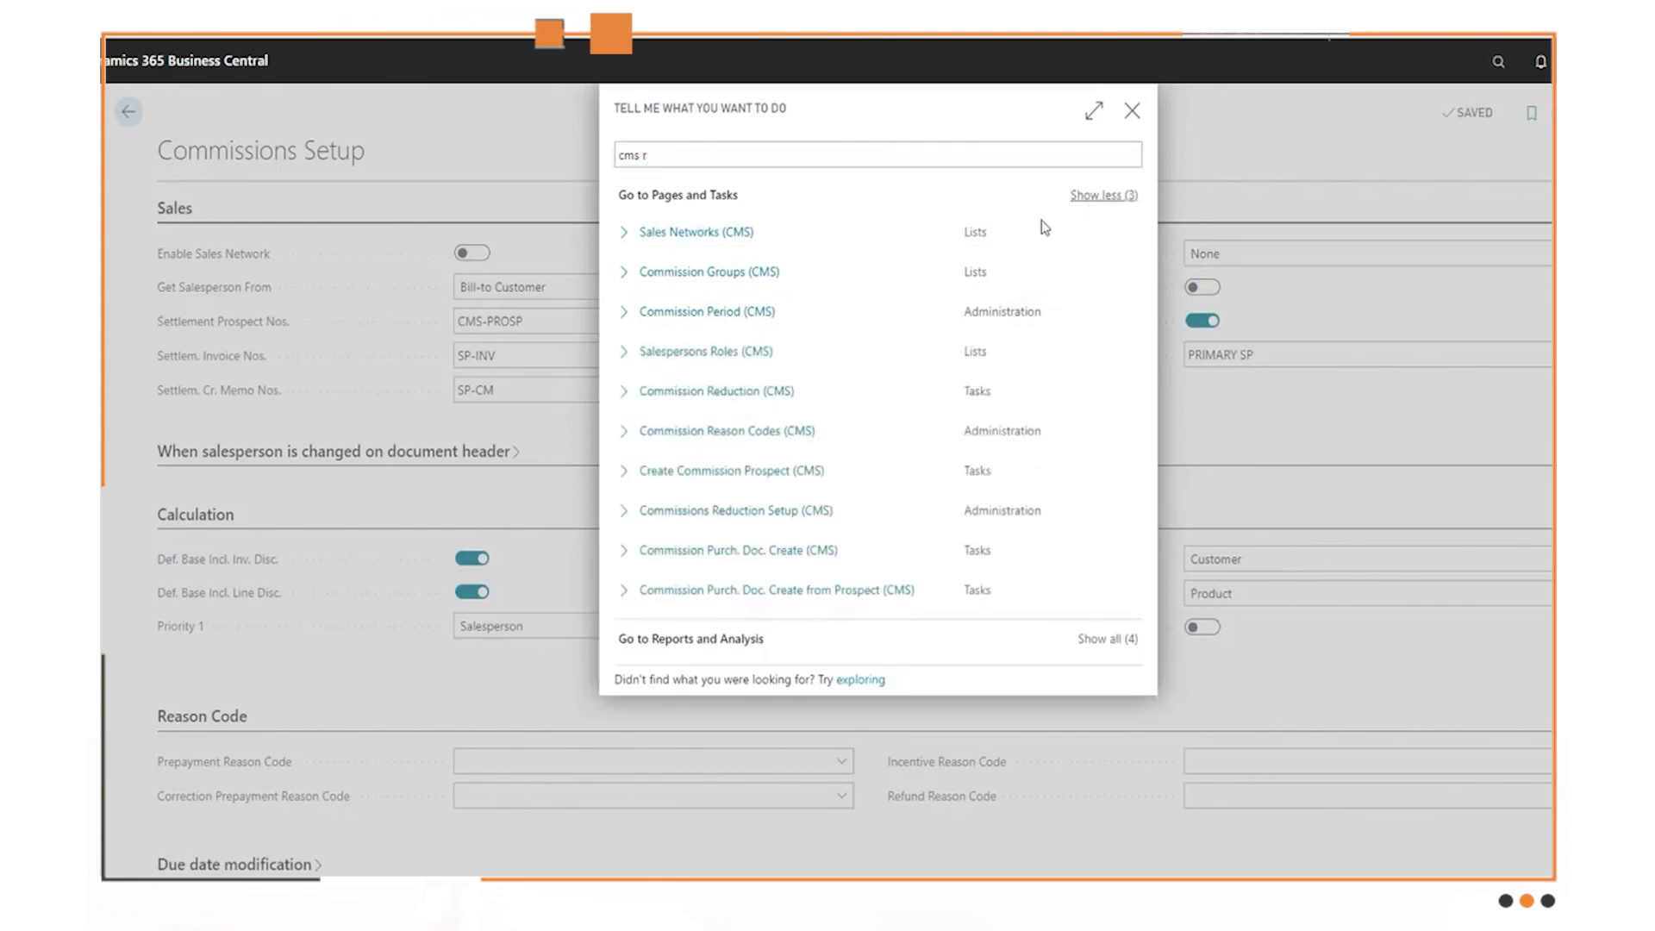
left_click(740, 353)
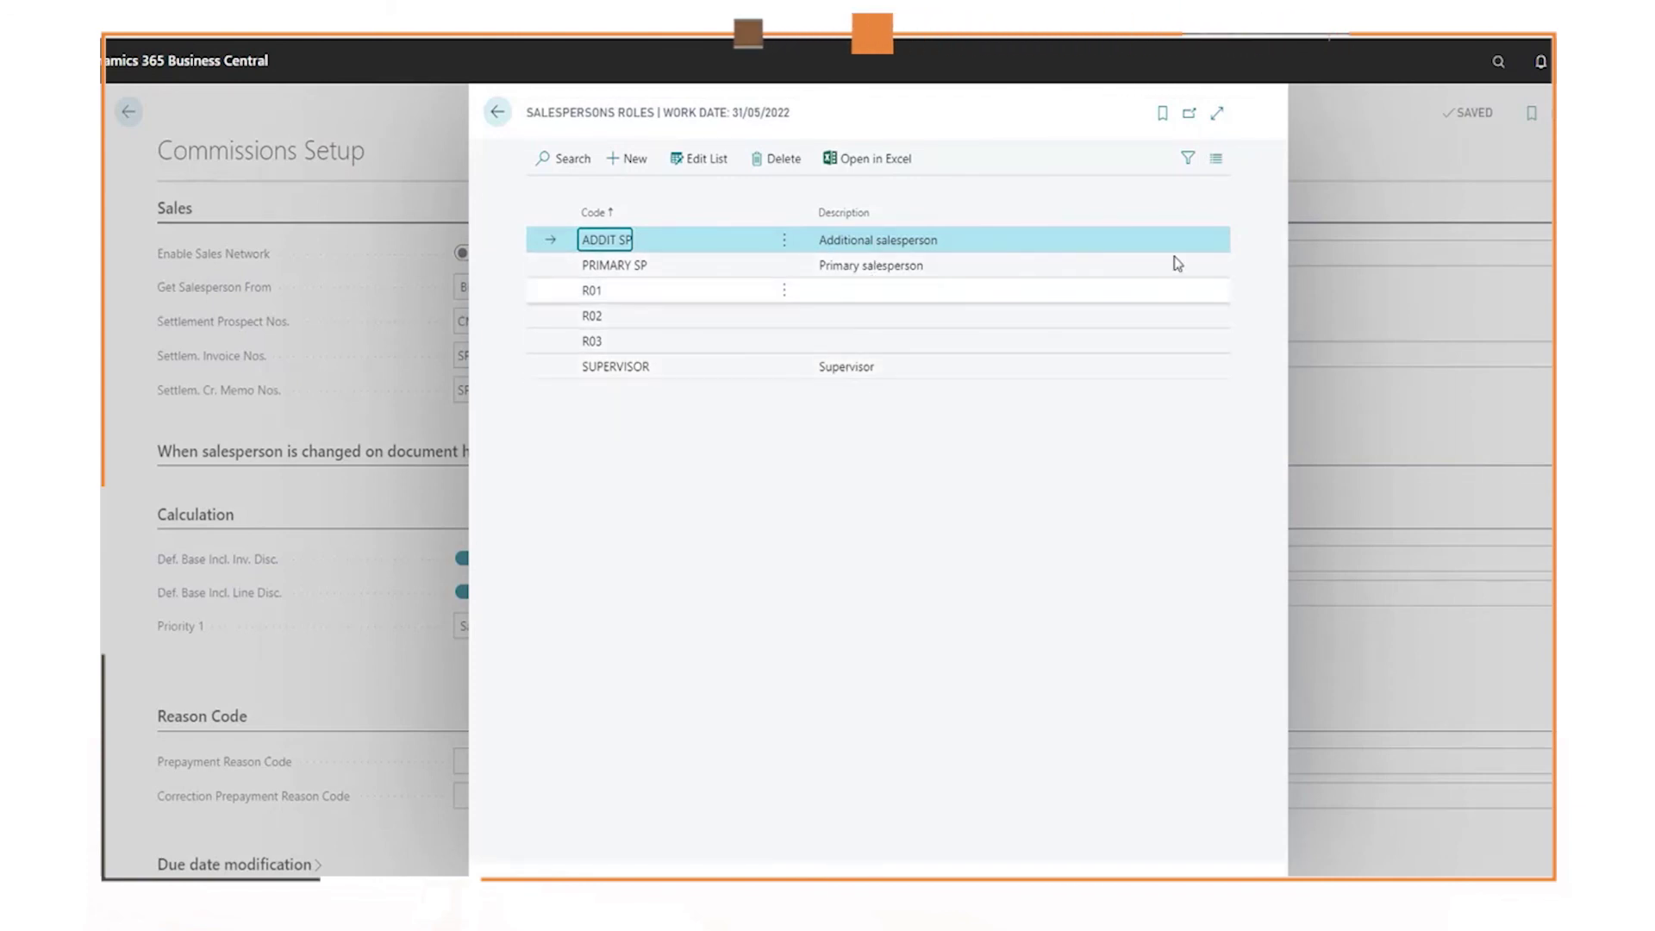
key("Escape")
- Open the Commission Period (CMS) page by searching for "cms per"
left_click(1500, 65)
type("cms")
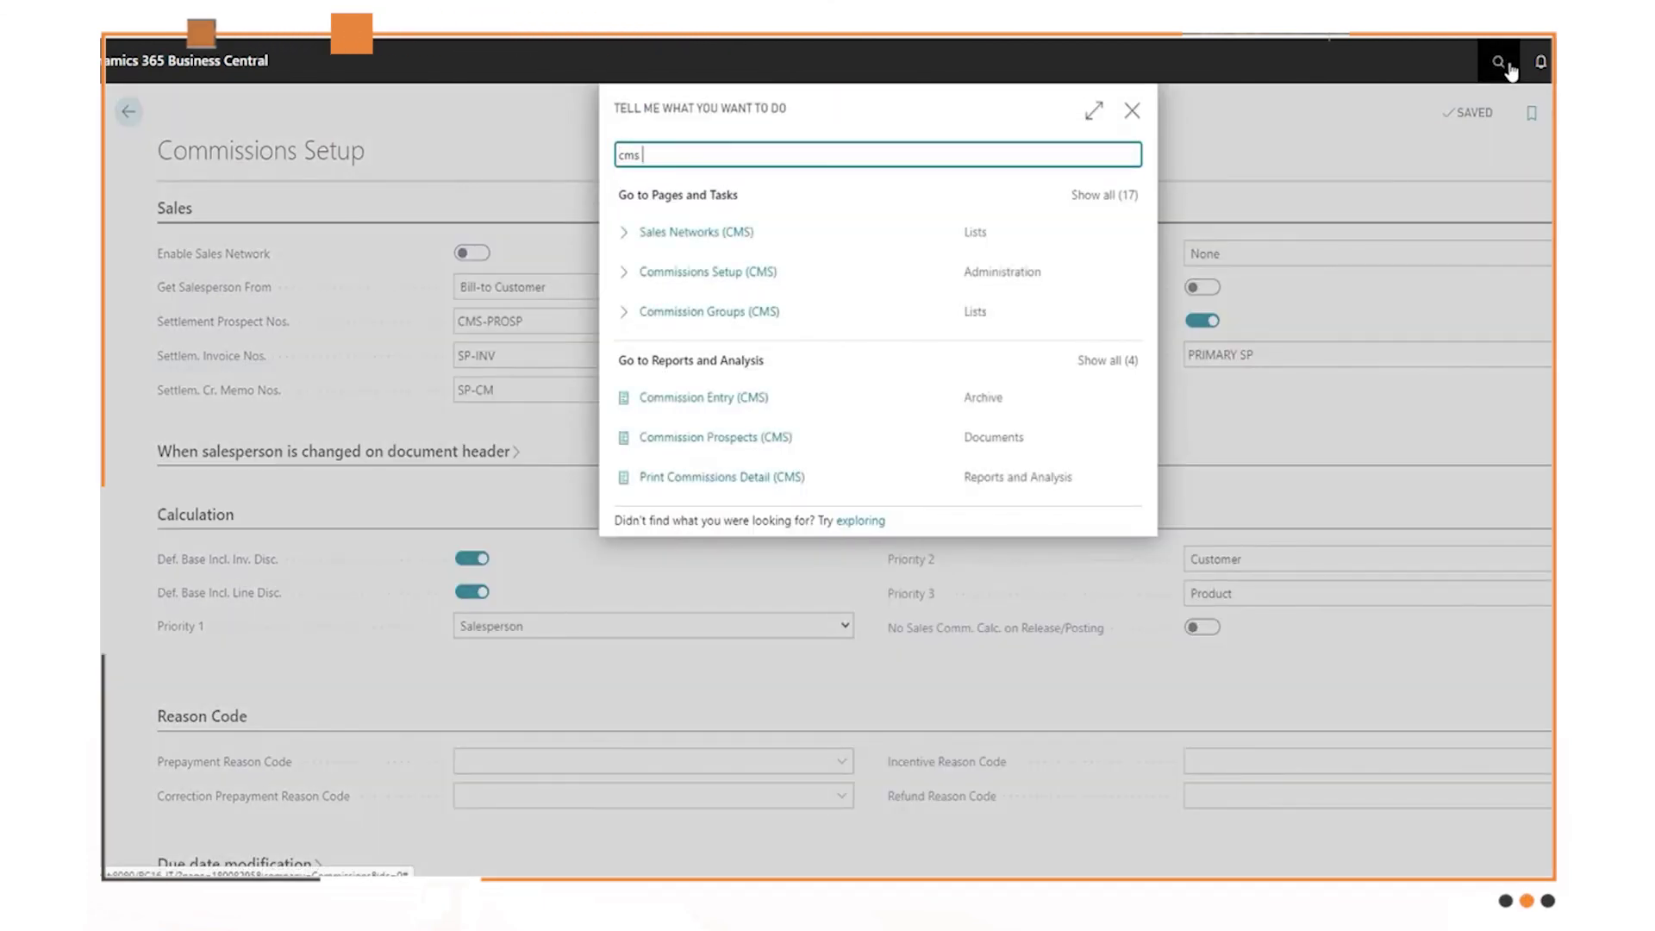
type(" per")
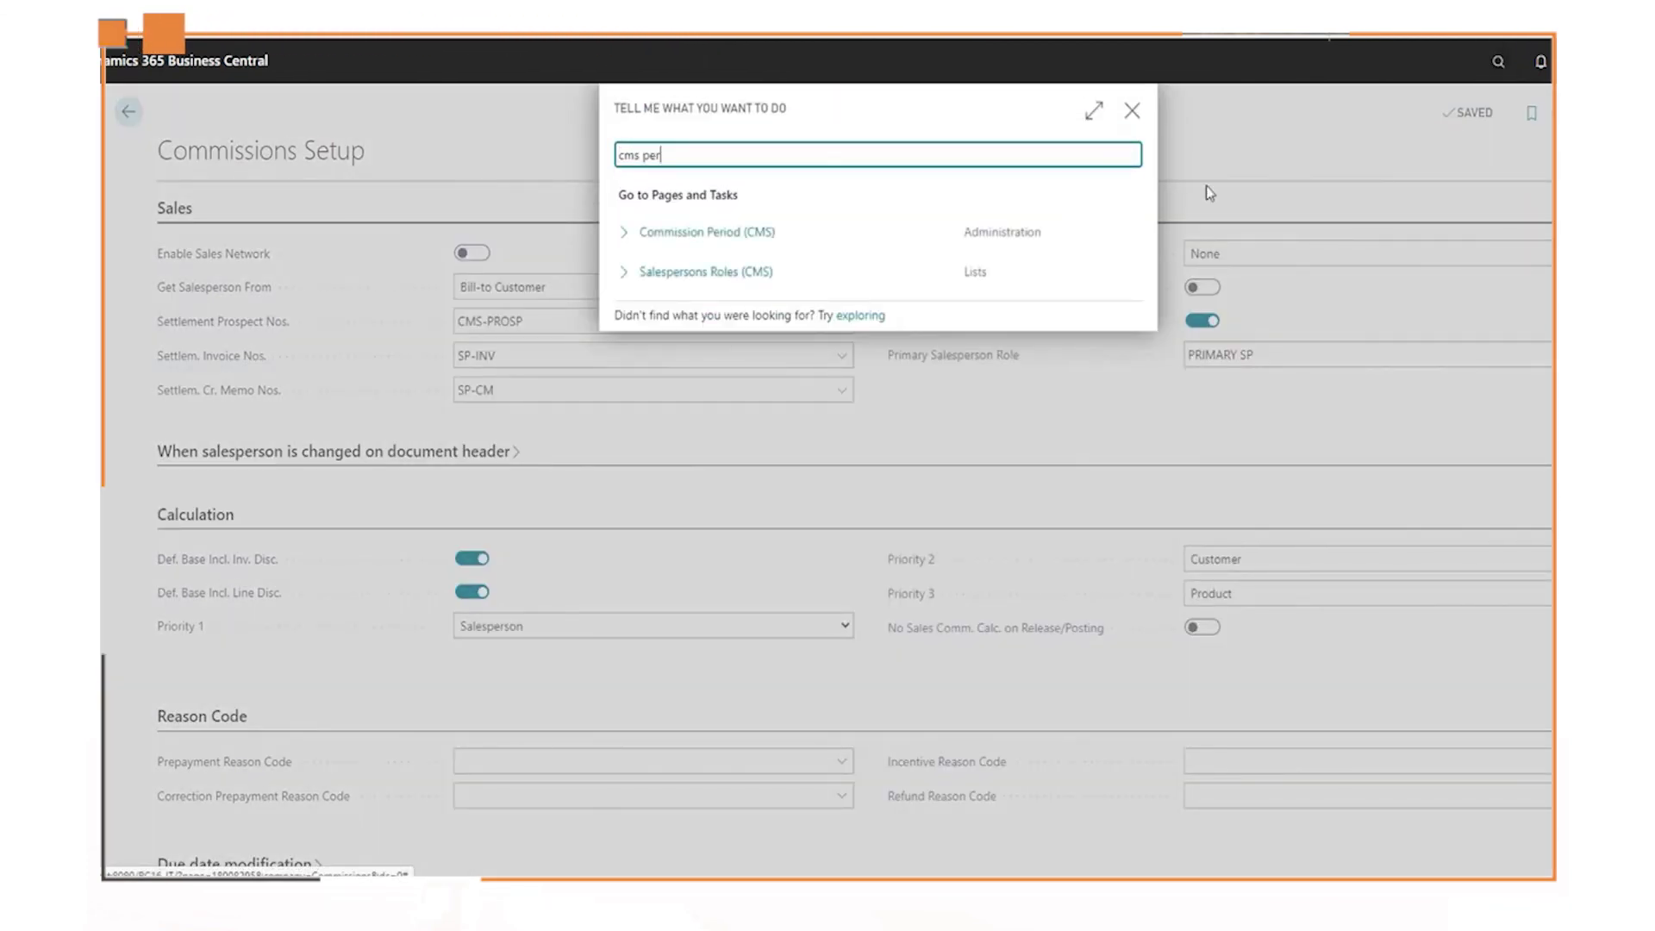
left_click(761, 231)
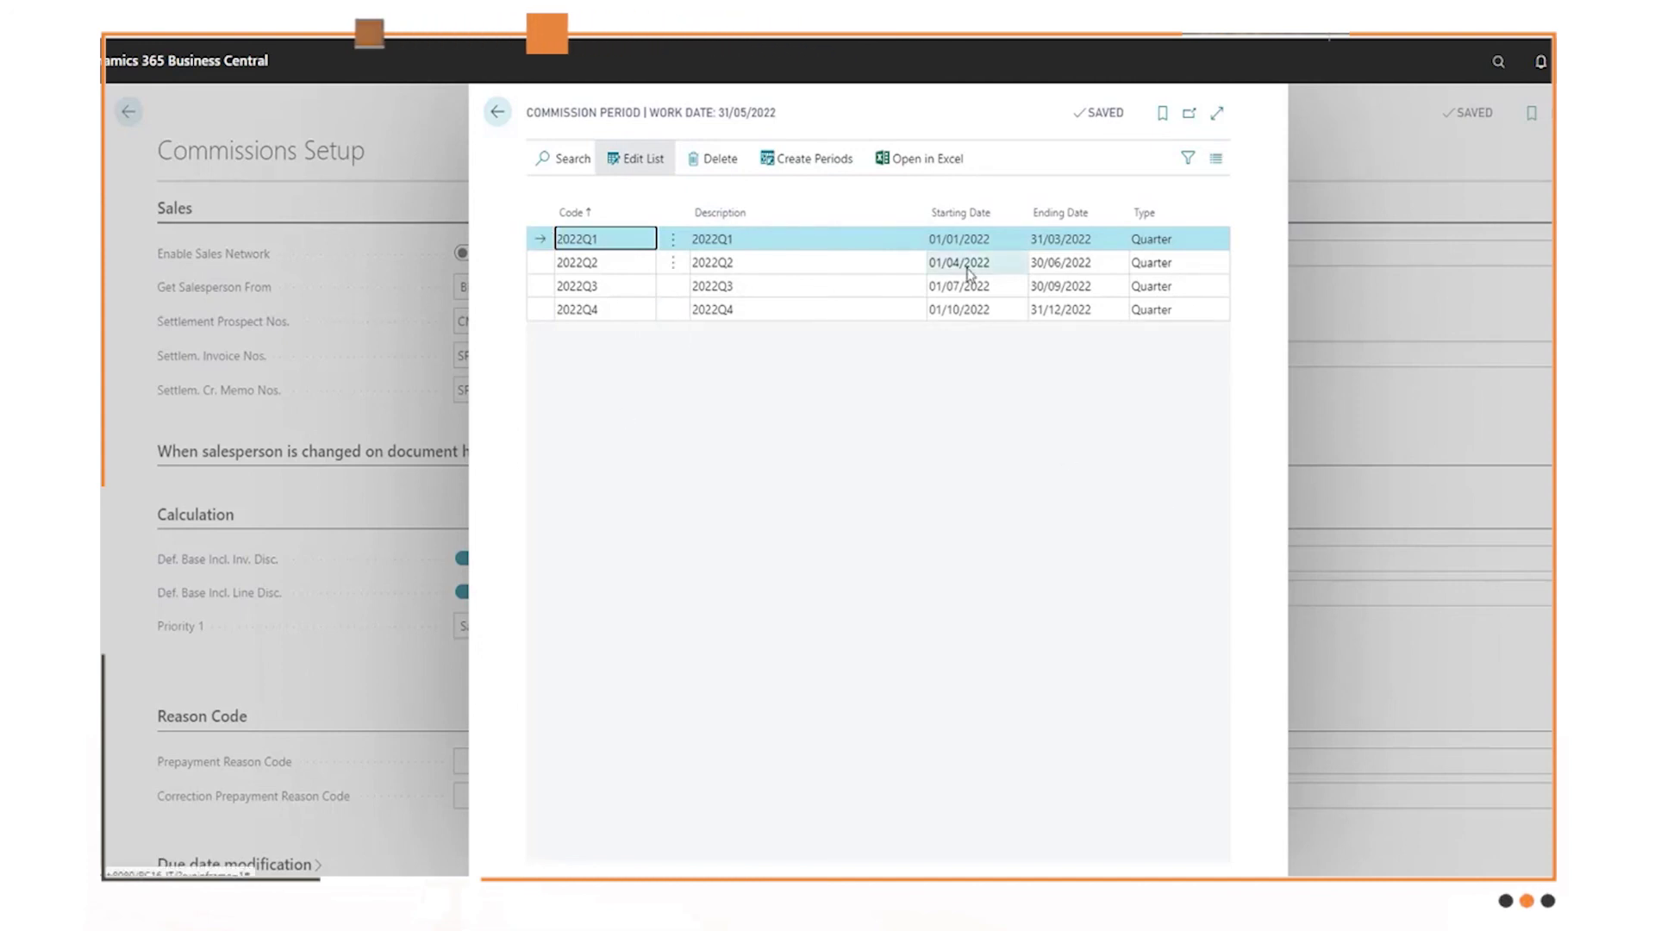
- Create 12 commission periods of type Month with starting date 01/10/2020
left_click(789, 161)
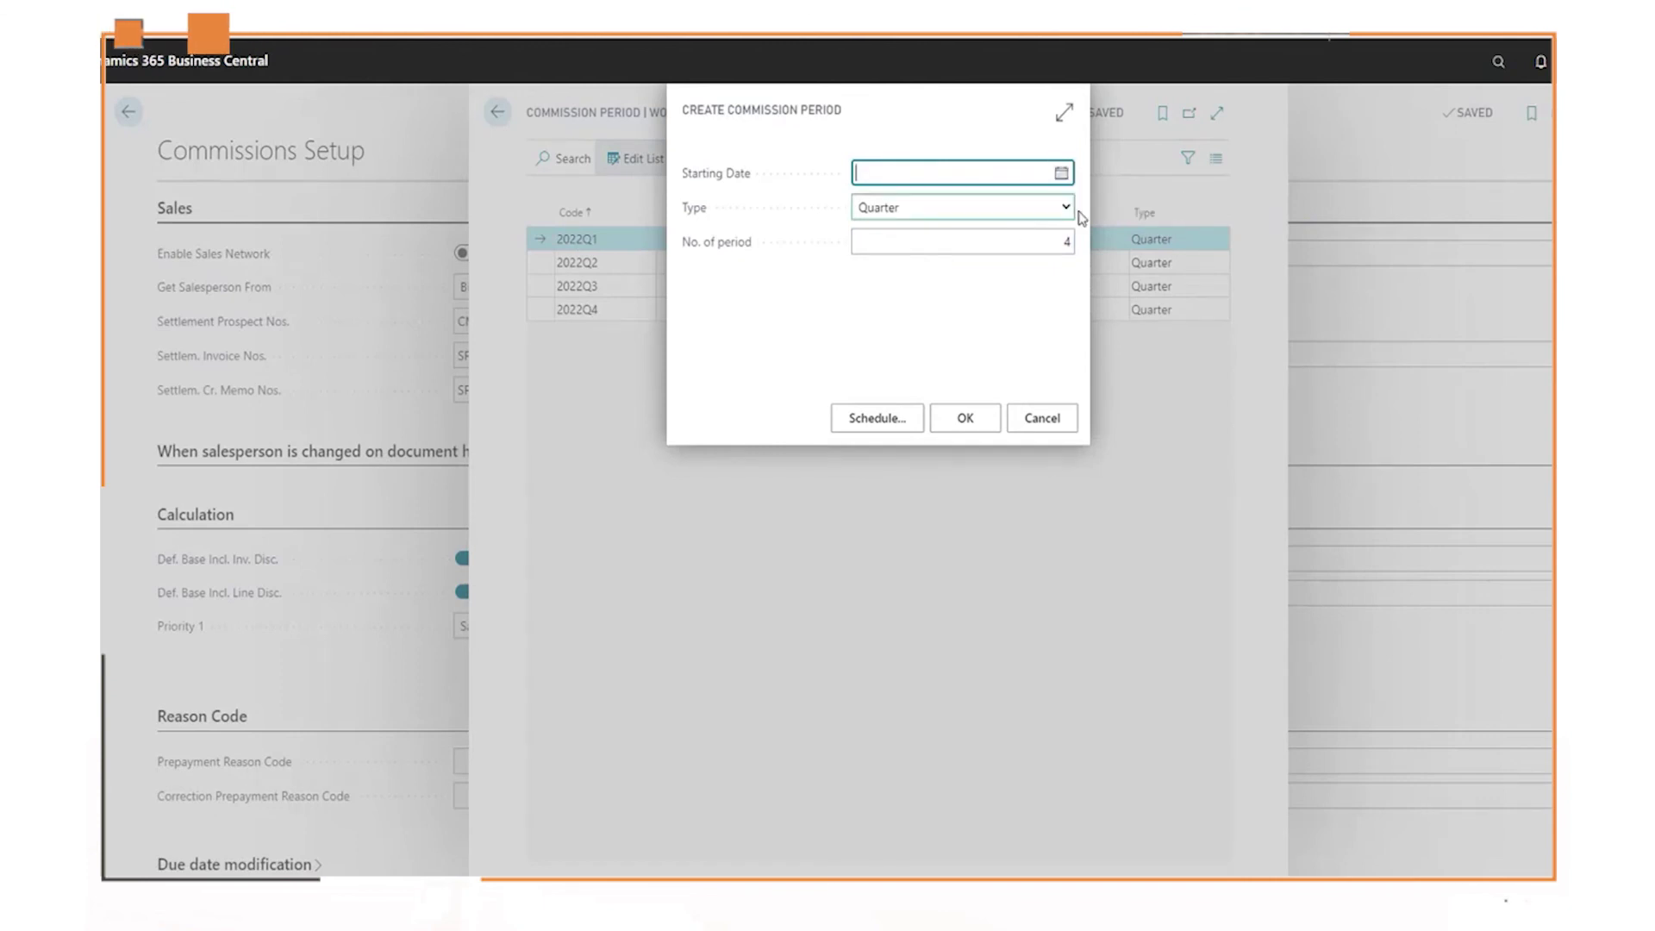
left_click(1065, 207)
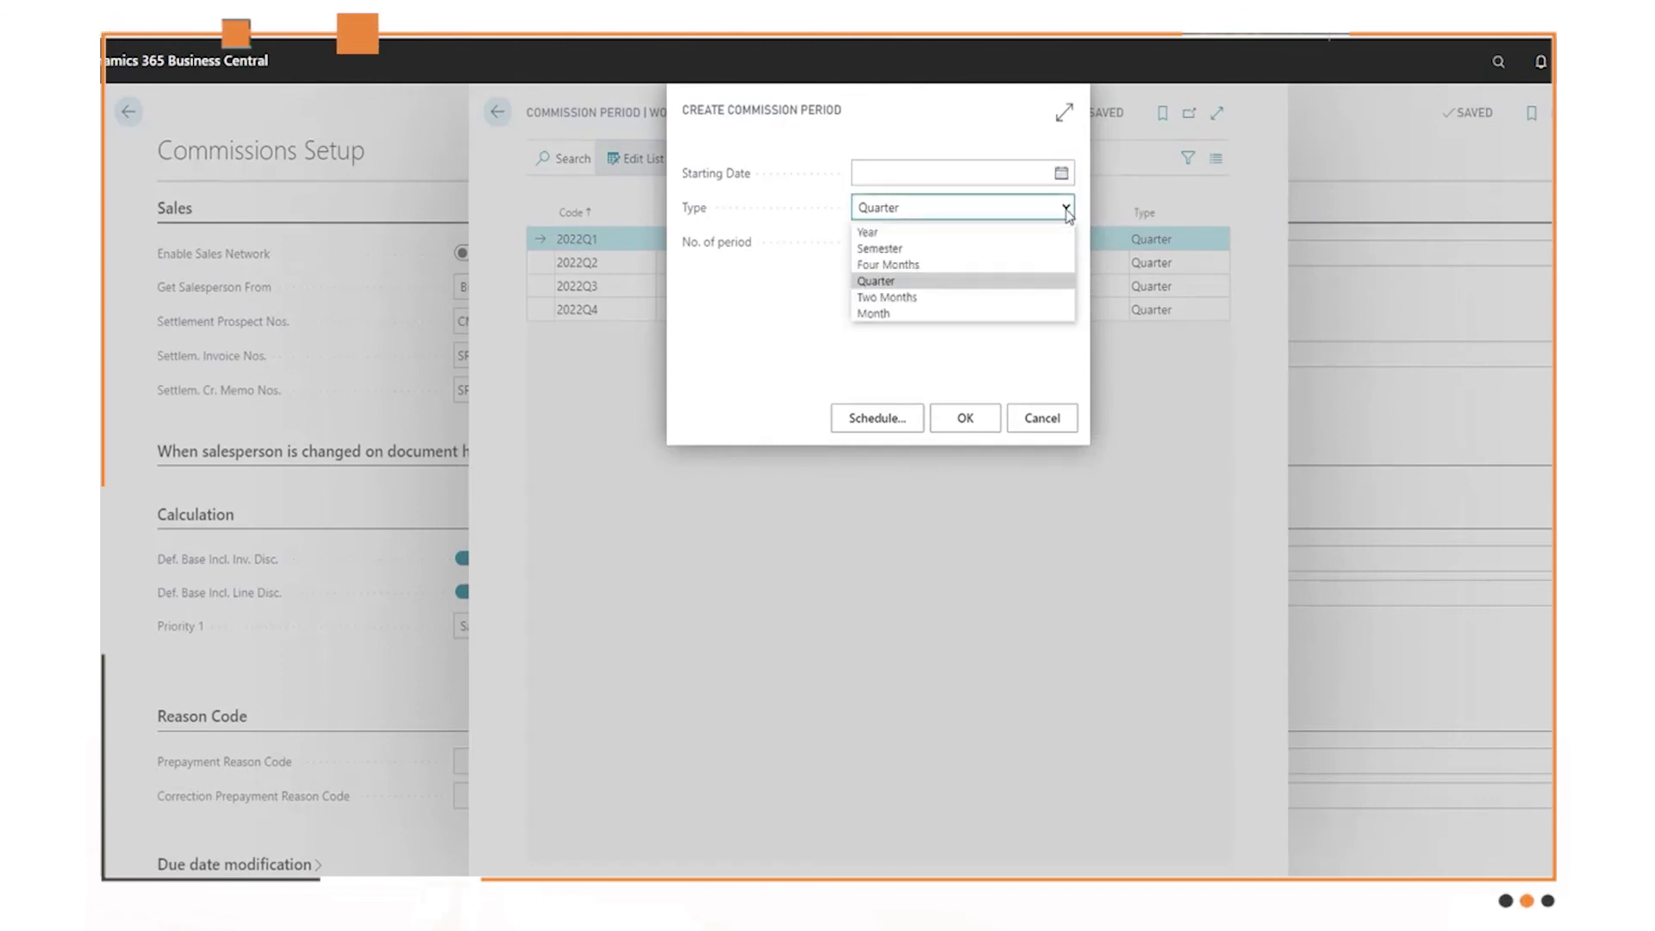
left_click(875, 314)
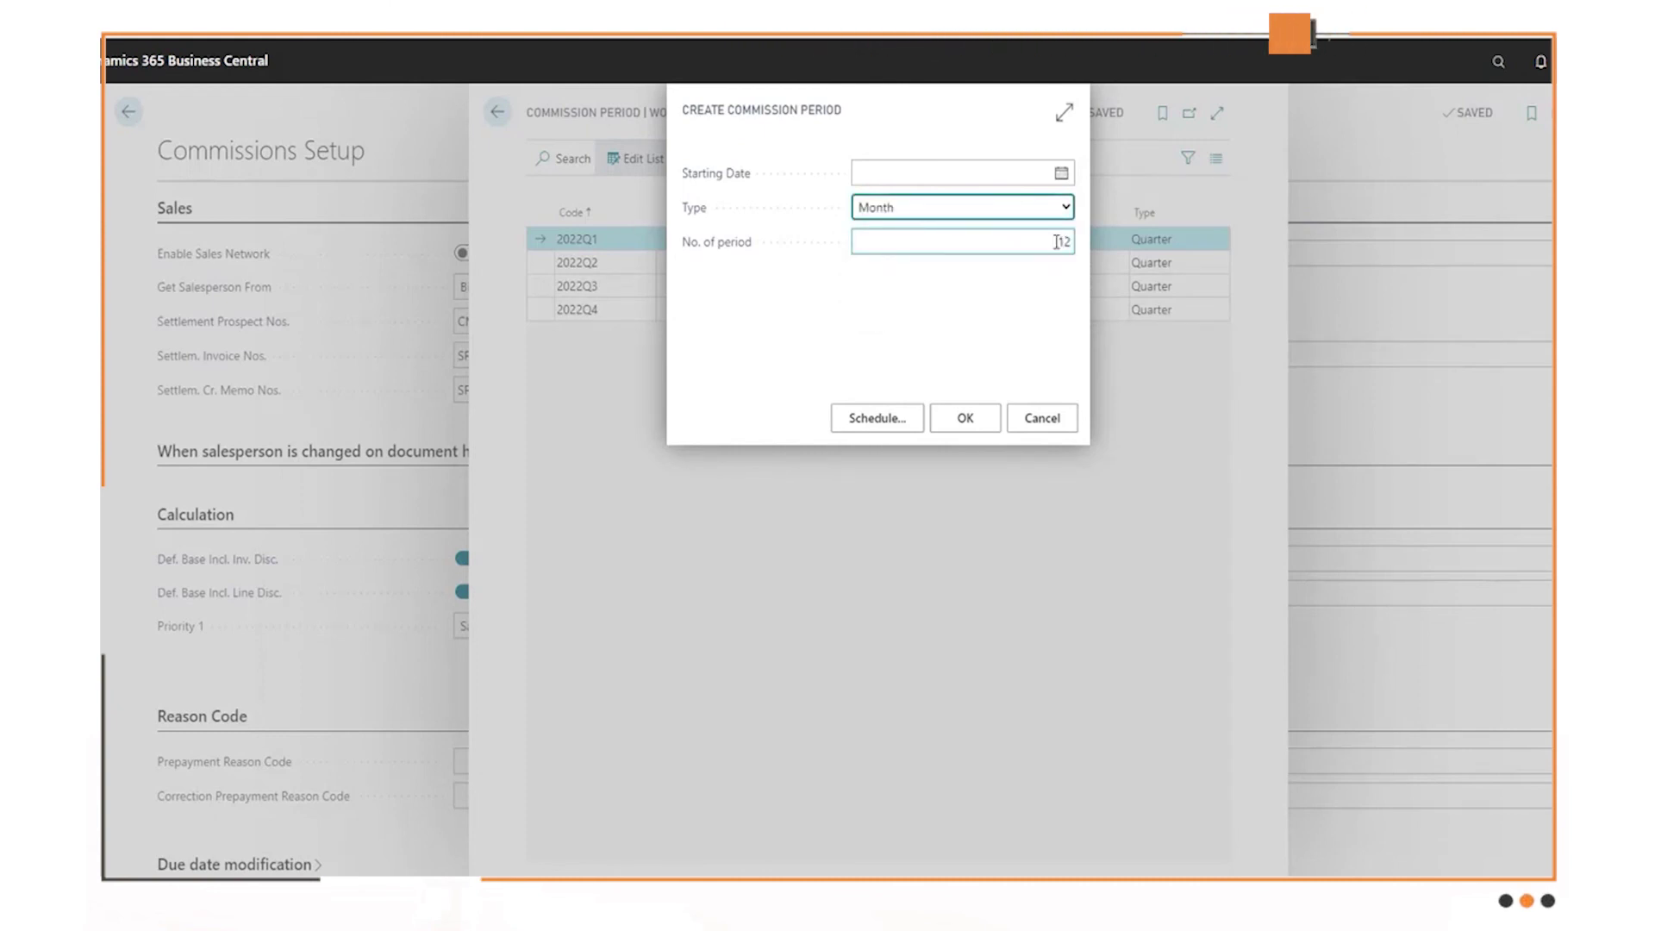
left_click(1060, 173)
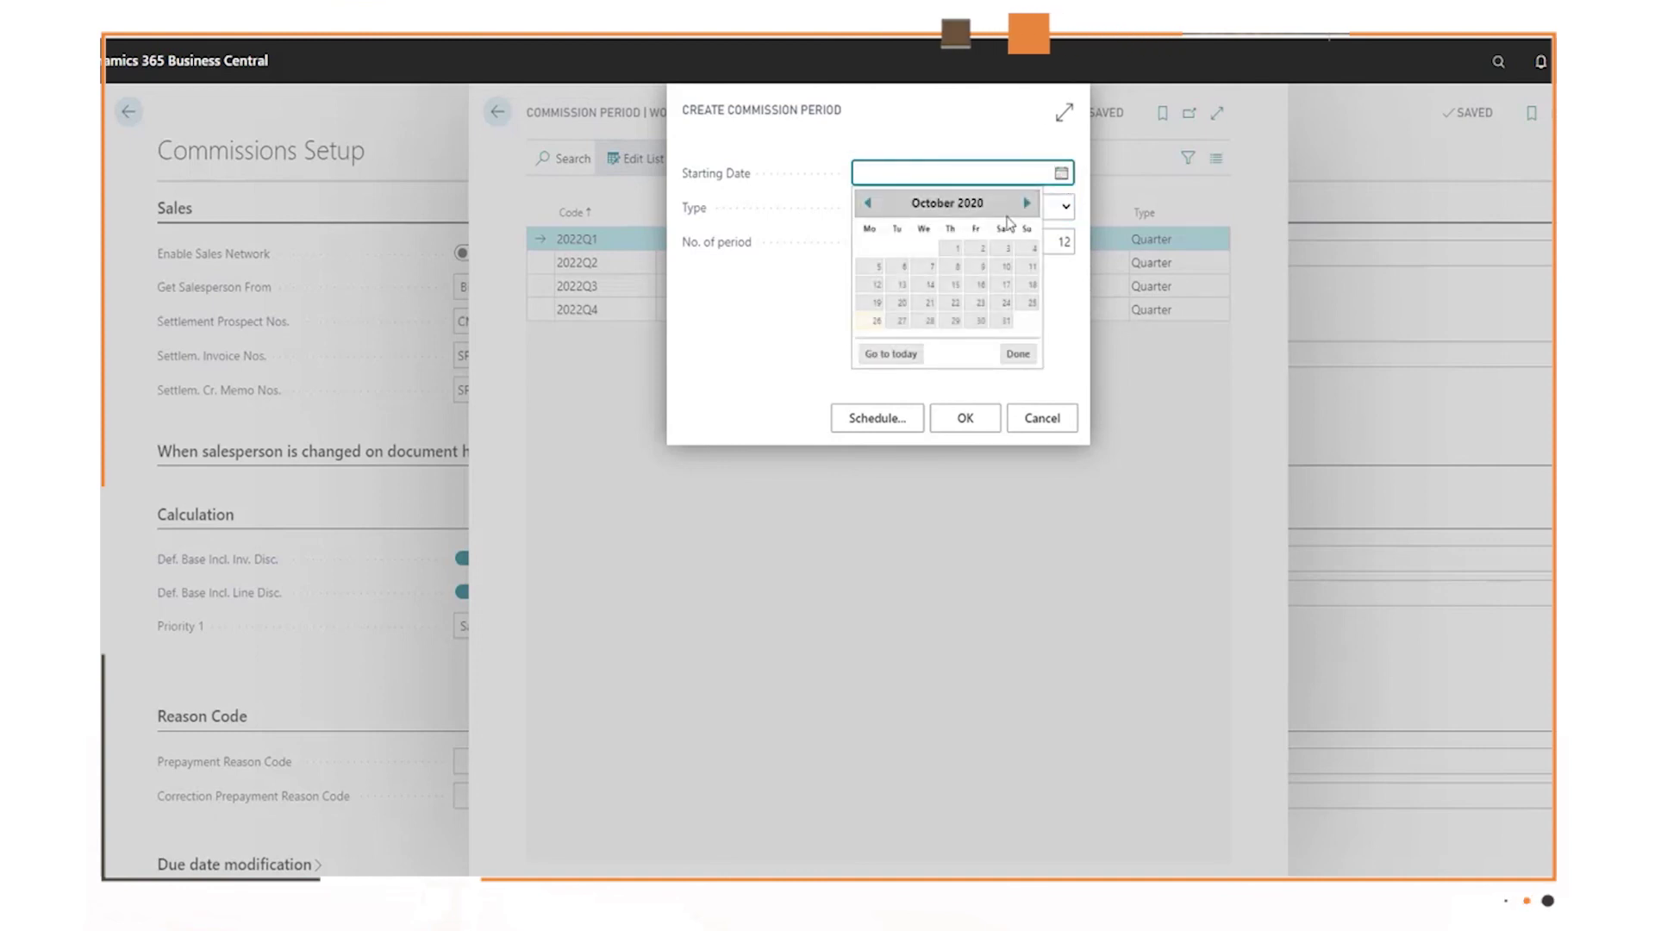
left_click(949, 250)
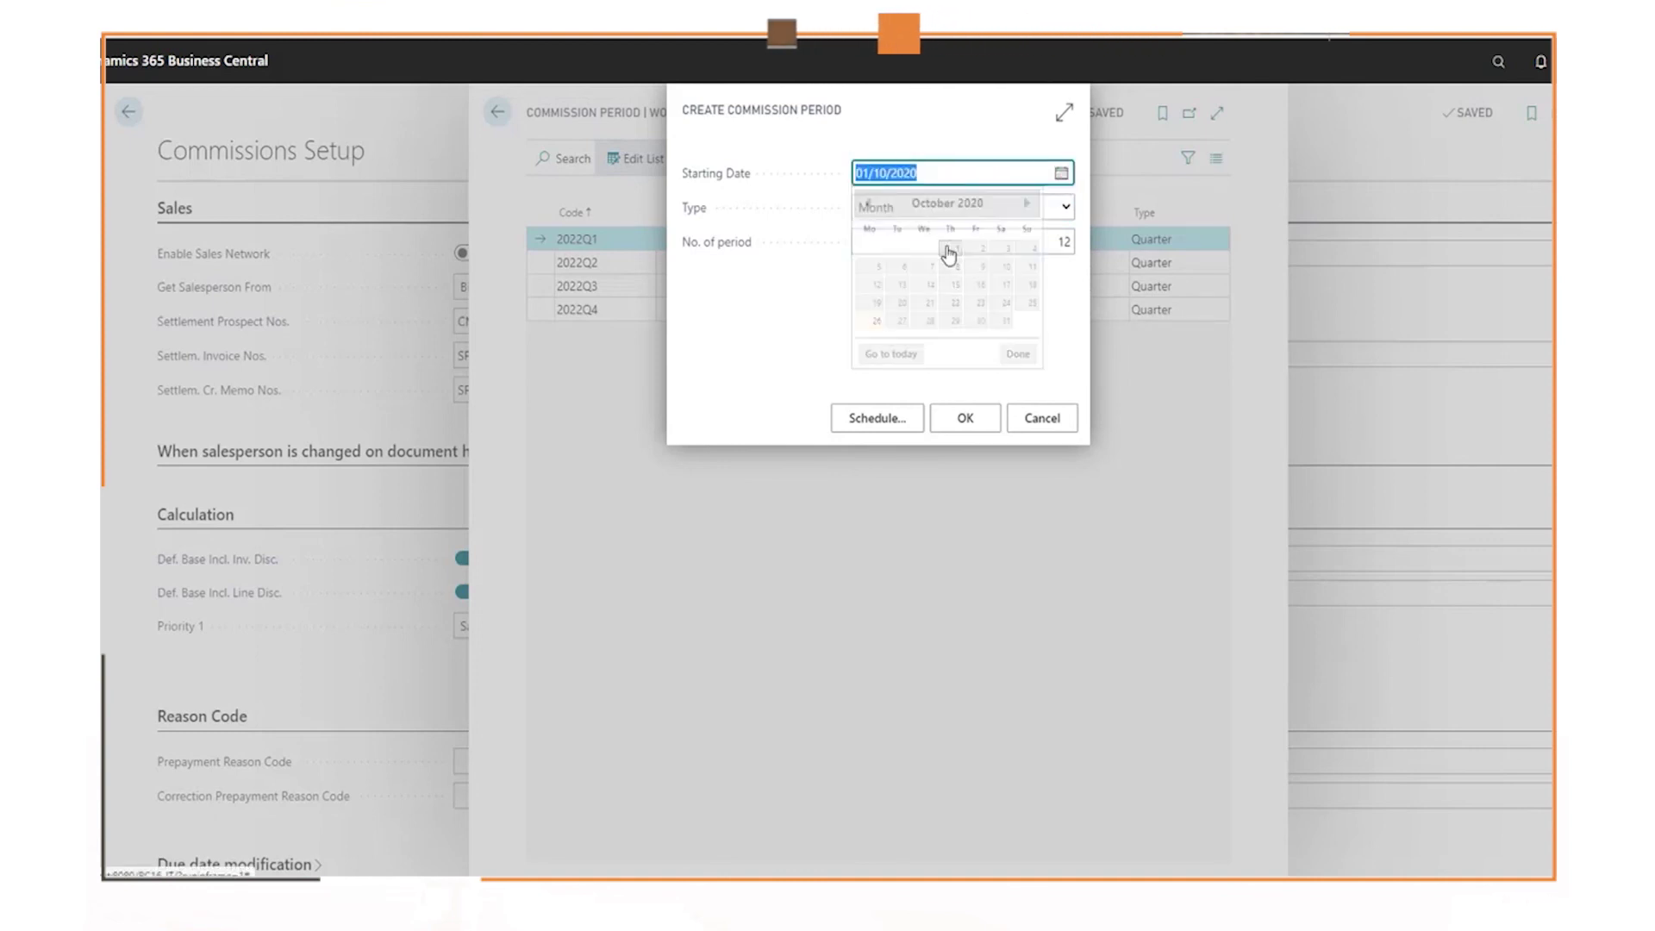
left_click(964, 419)
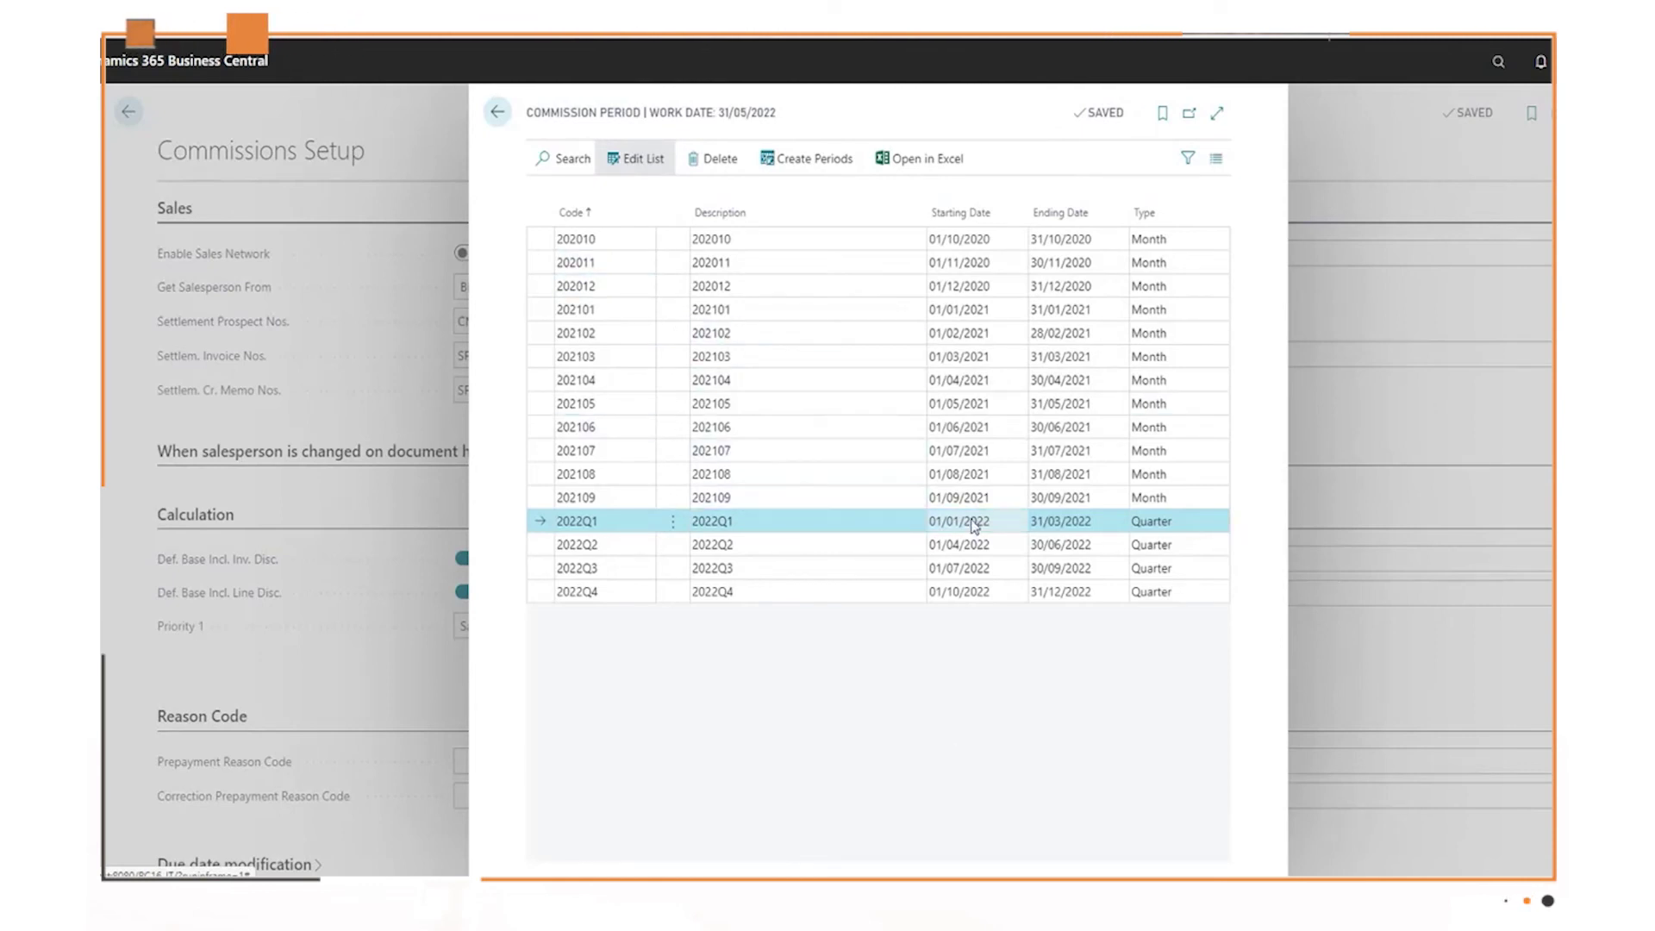
left_click_drag(1165, 507, 1103, 258)
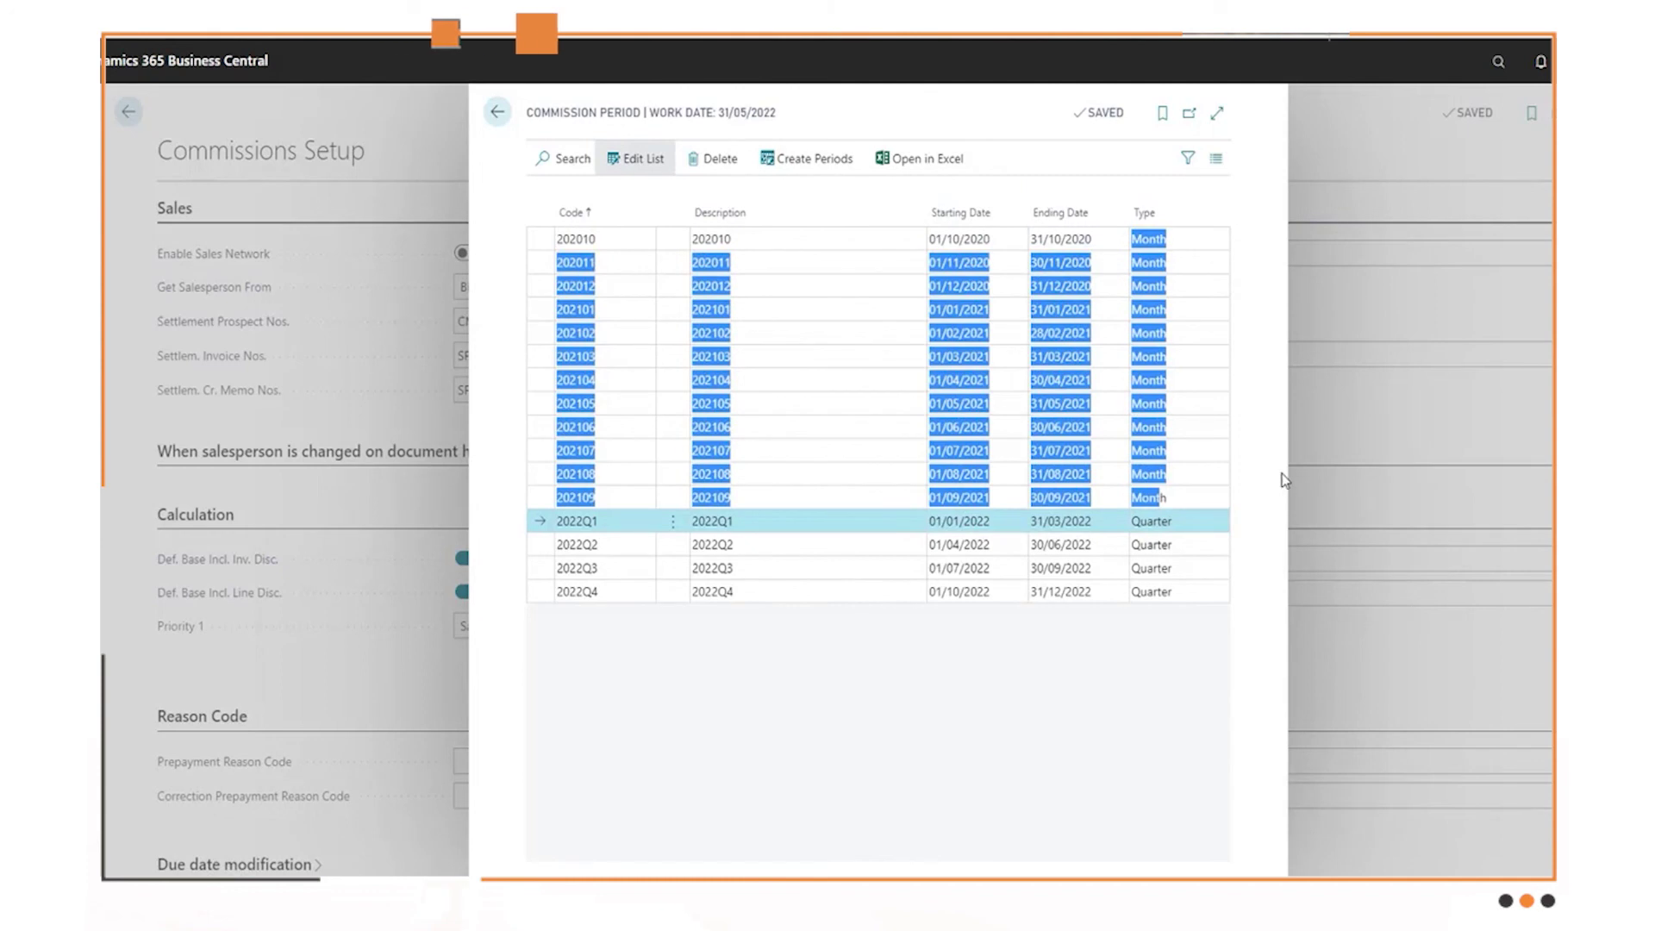
left_click(1049, 712)
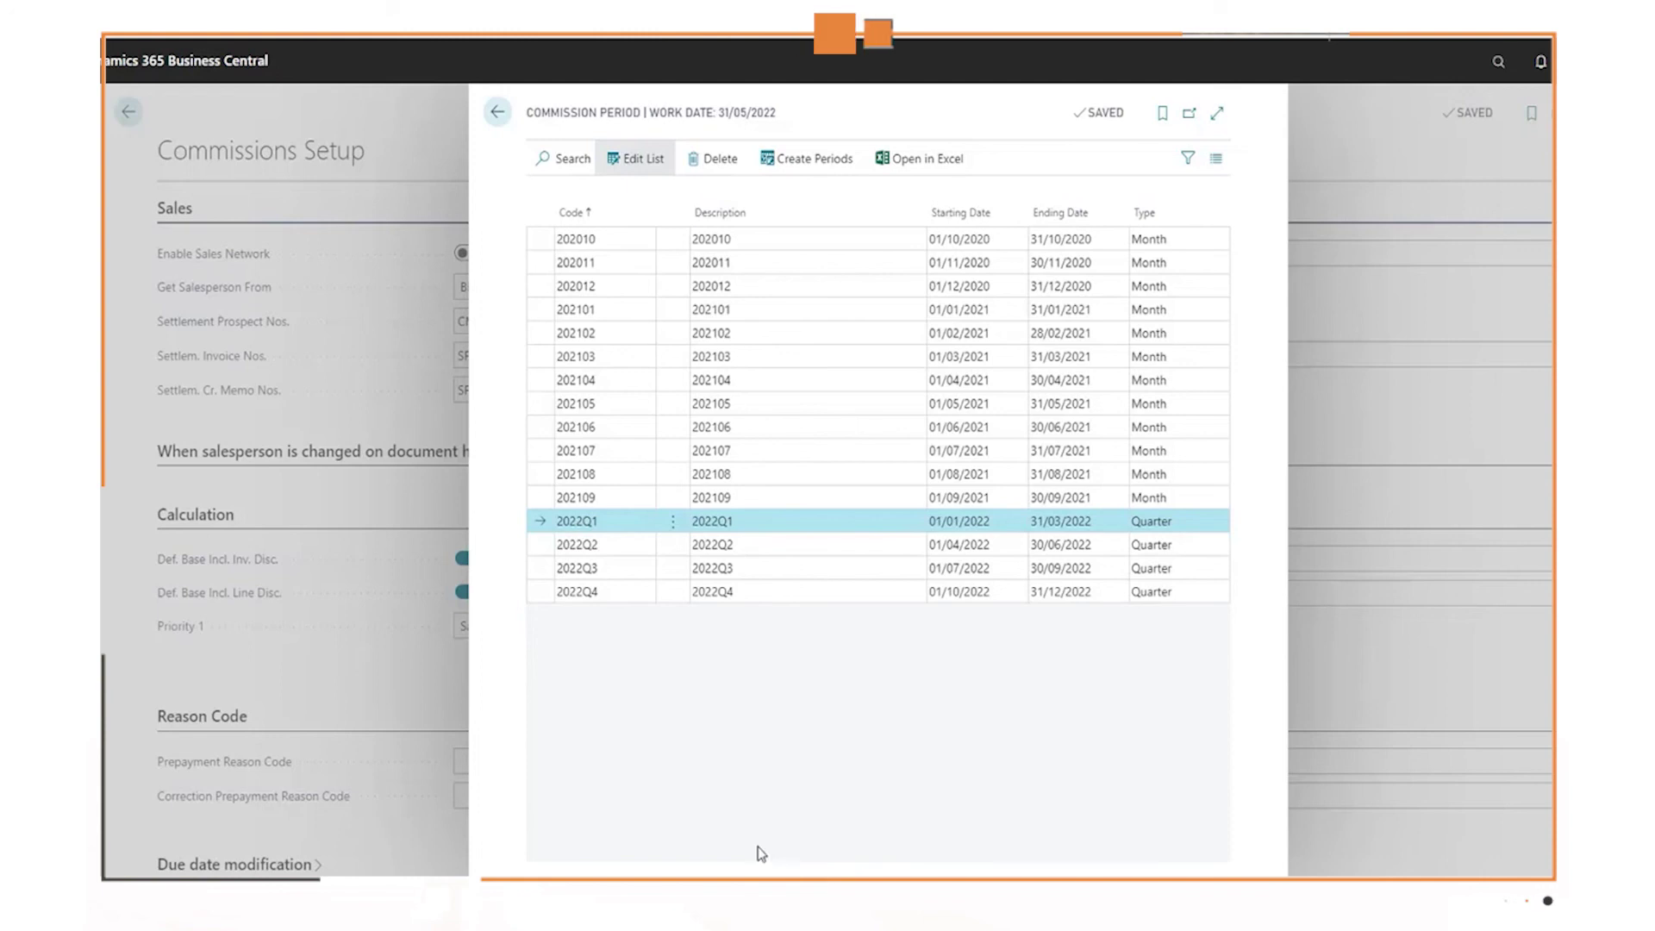
- Close the commission periods, open Sales Networks (CMS) by searching for "cms sale" and review the NORTH and SOUTH networks
key("Escape")
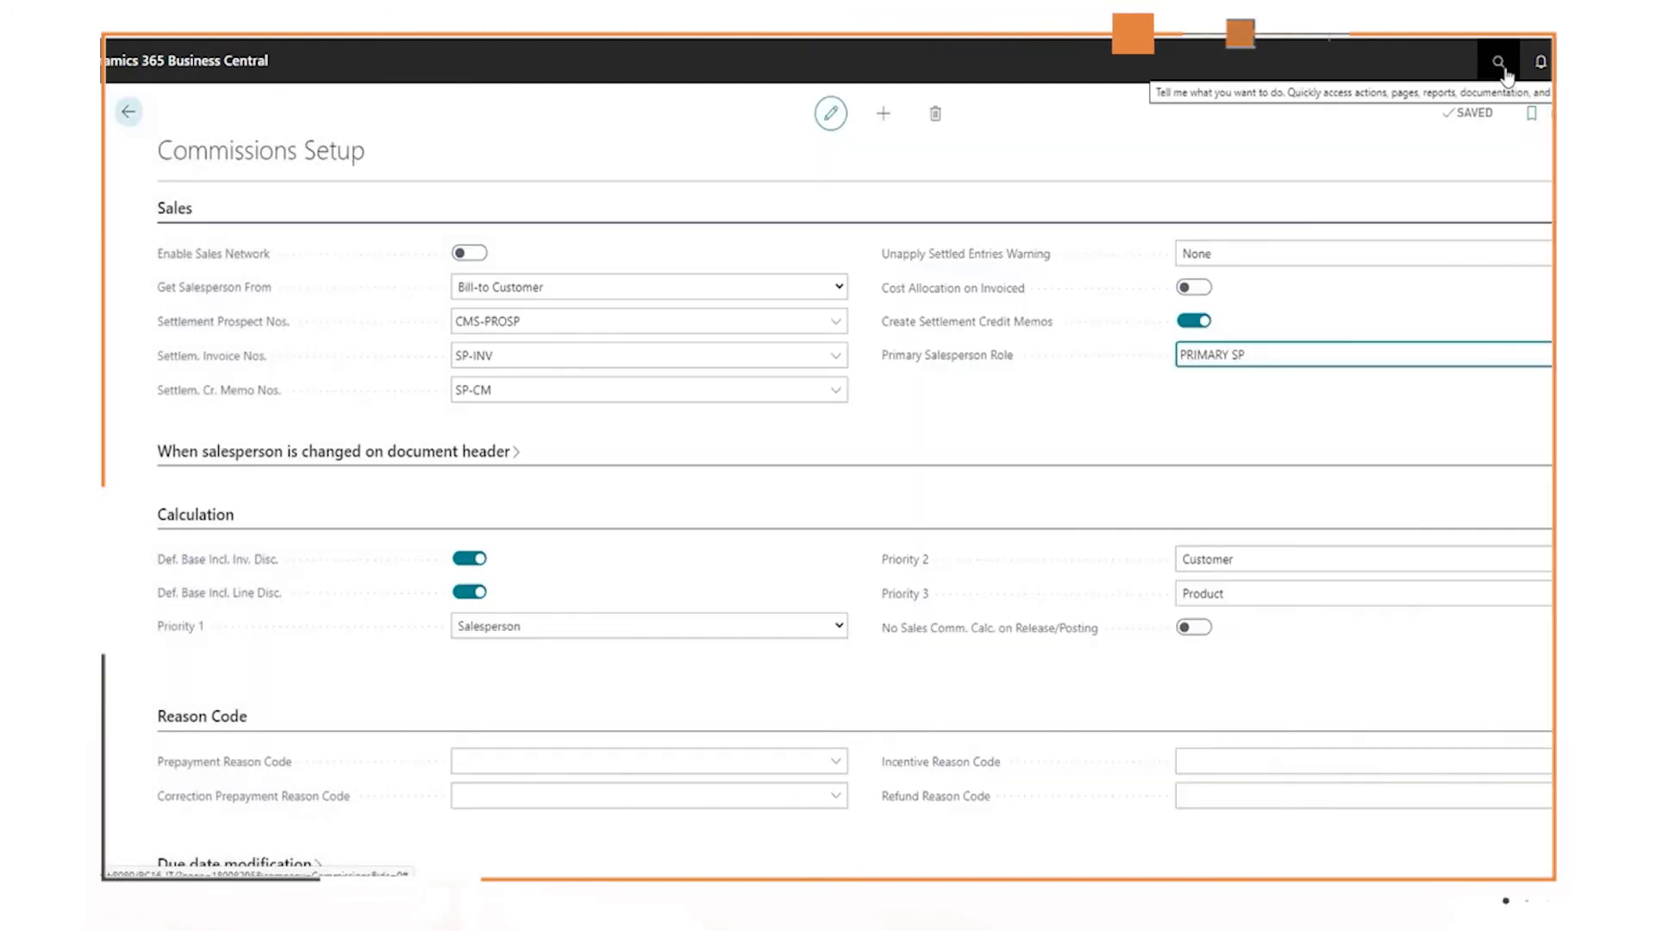
left_click(1497, 67)
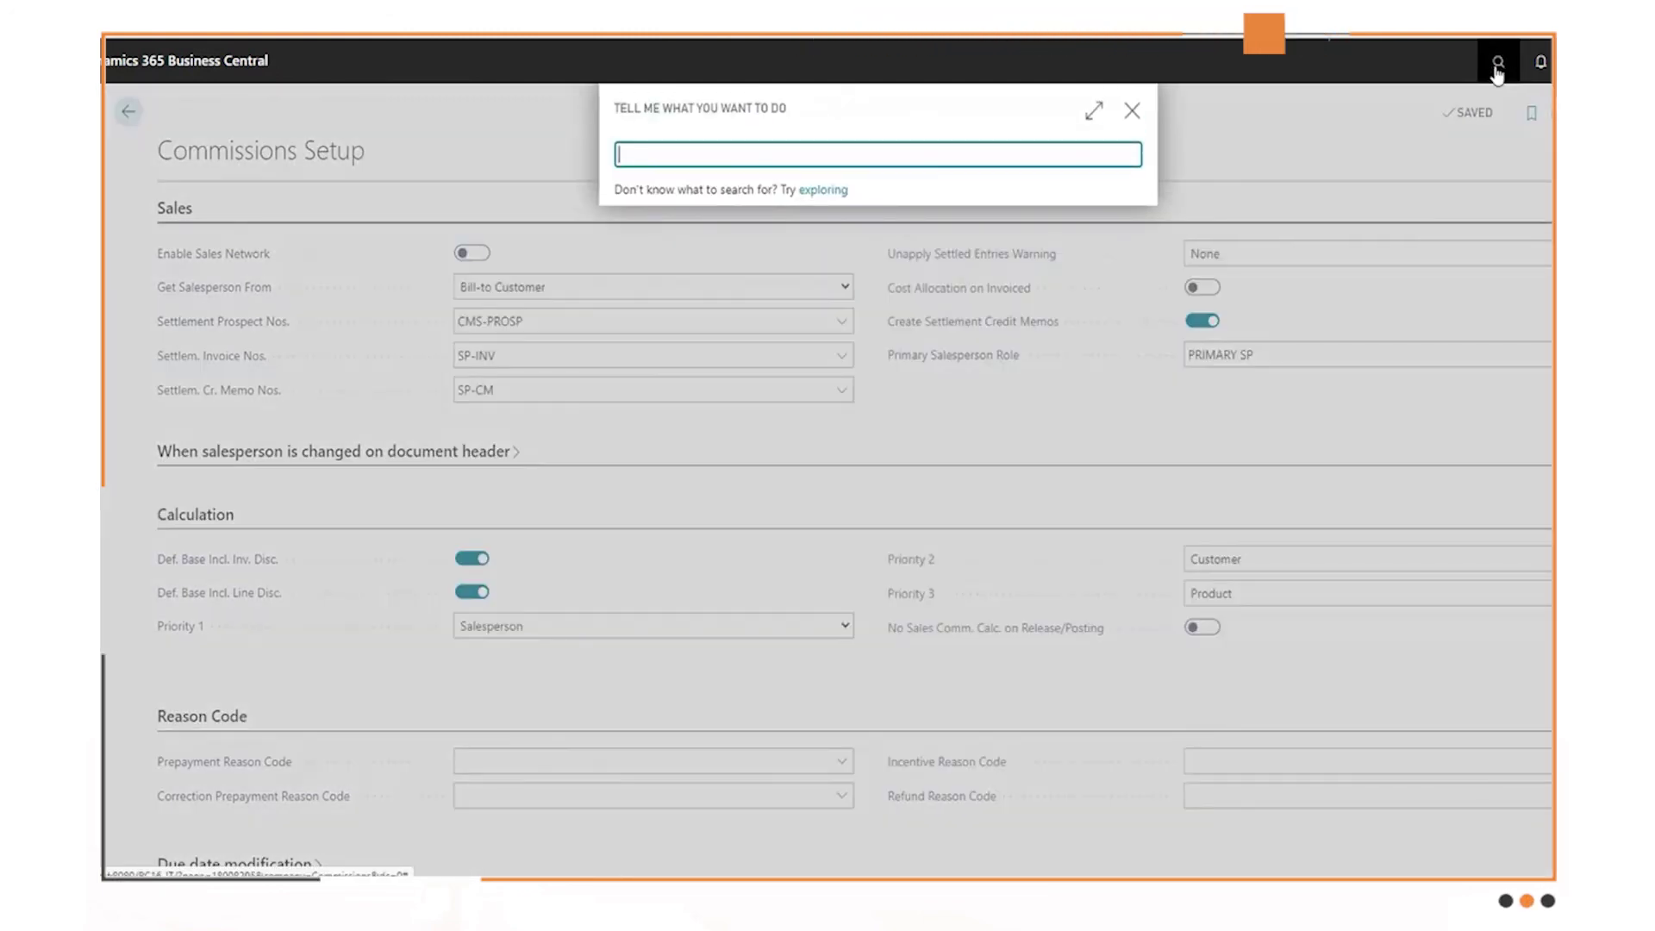
type("cms")
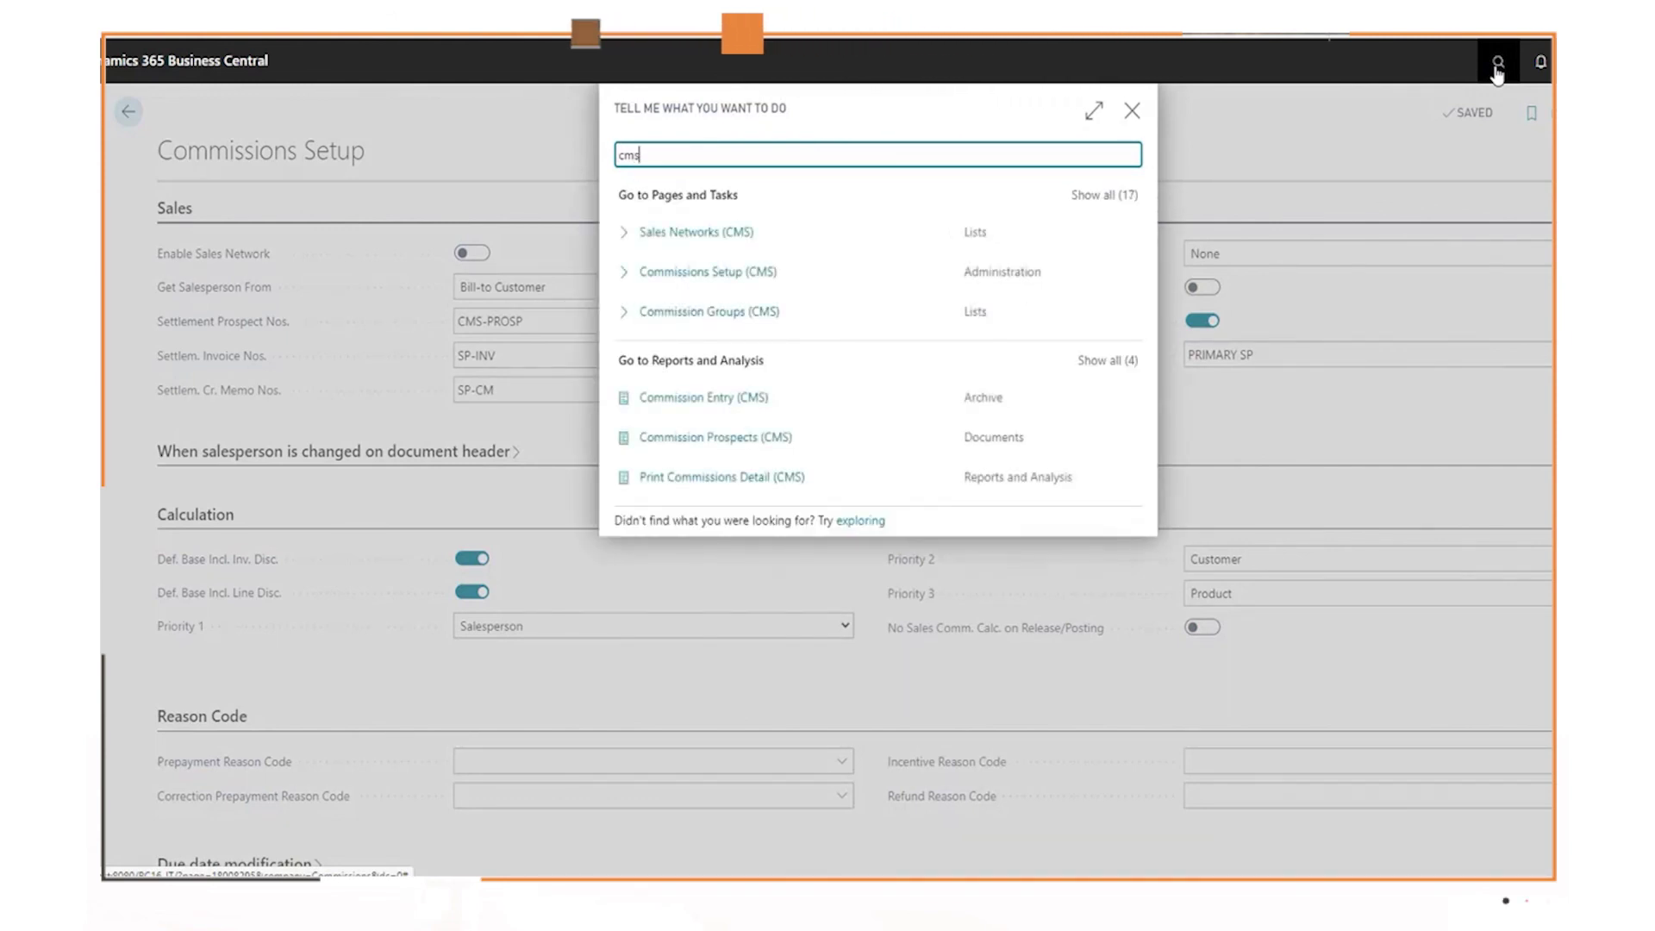
type(" sale")
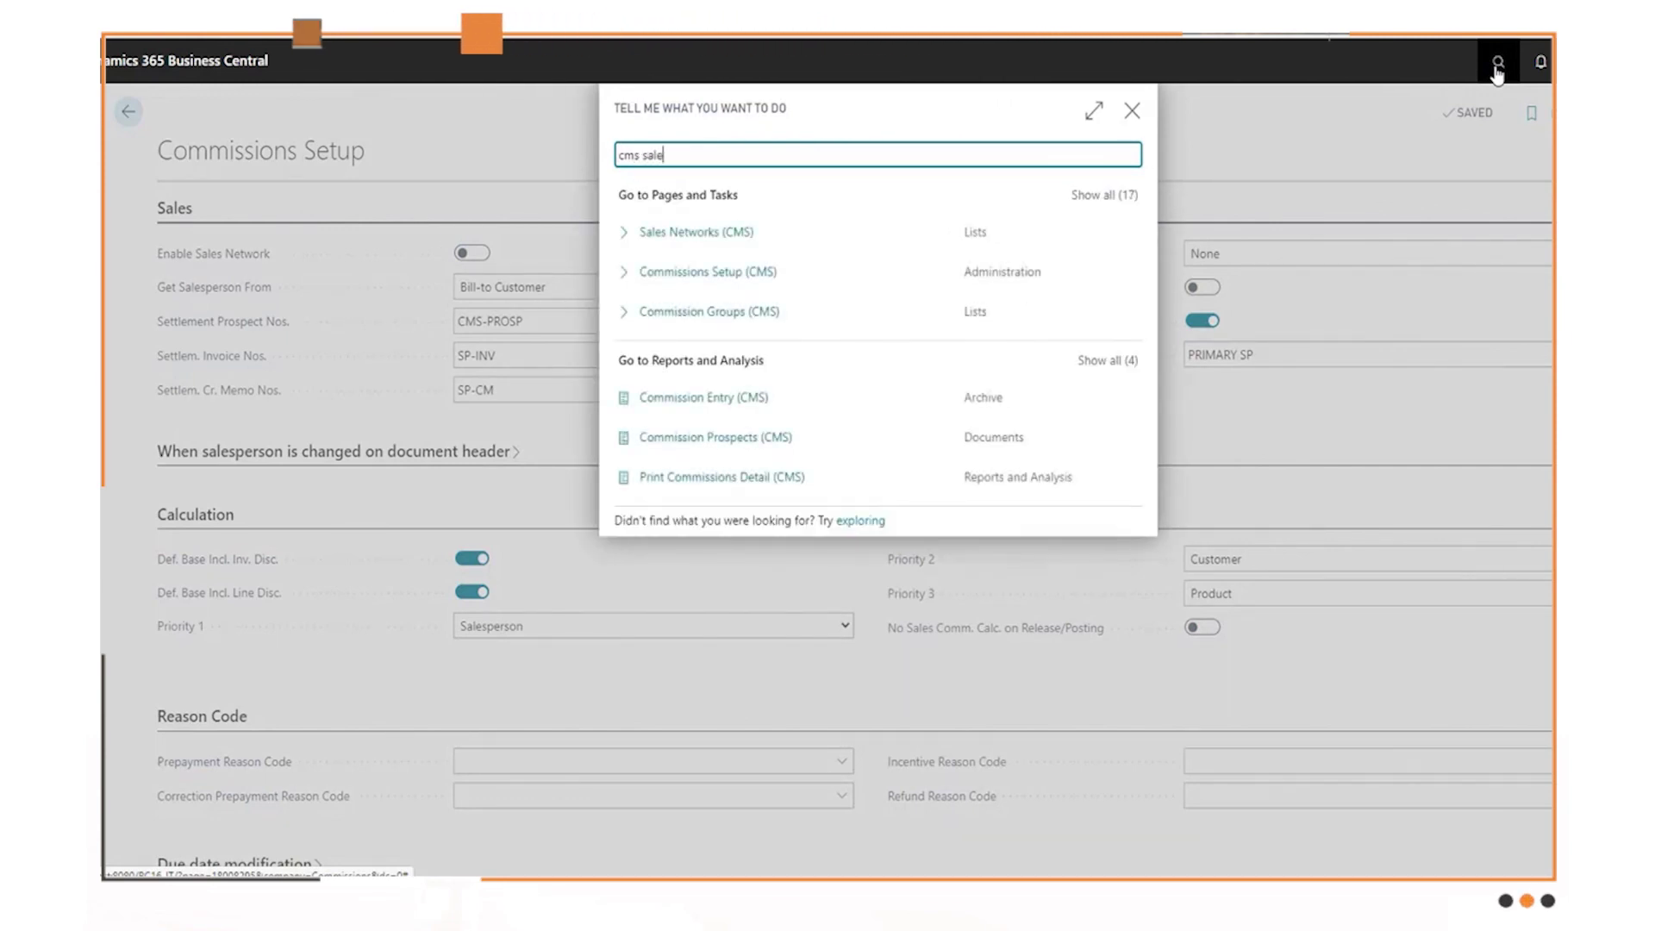
left_click(722, 246)
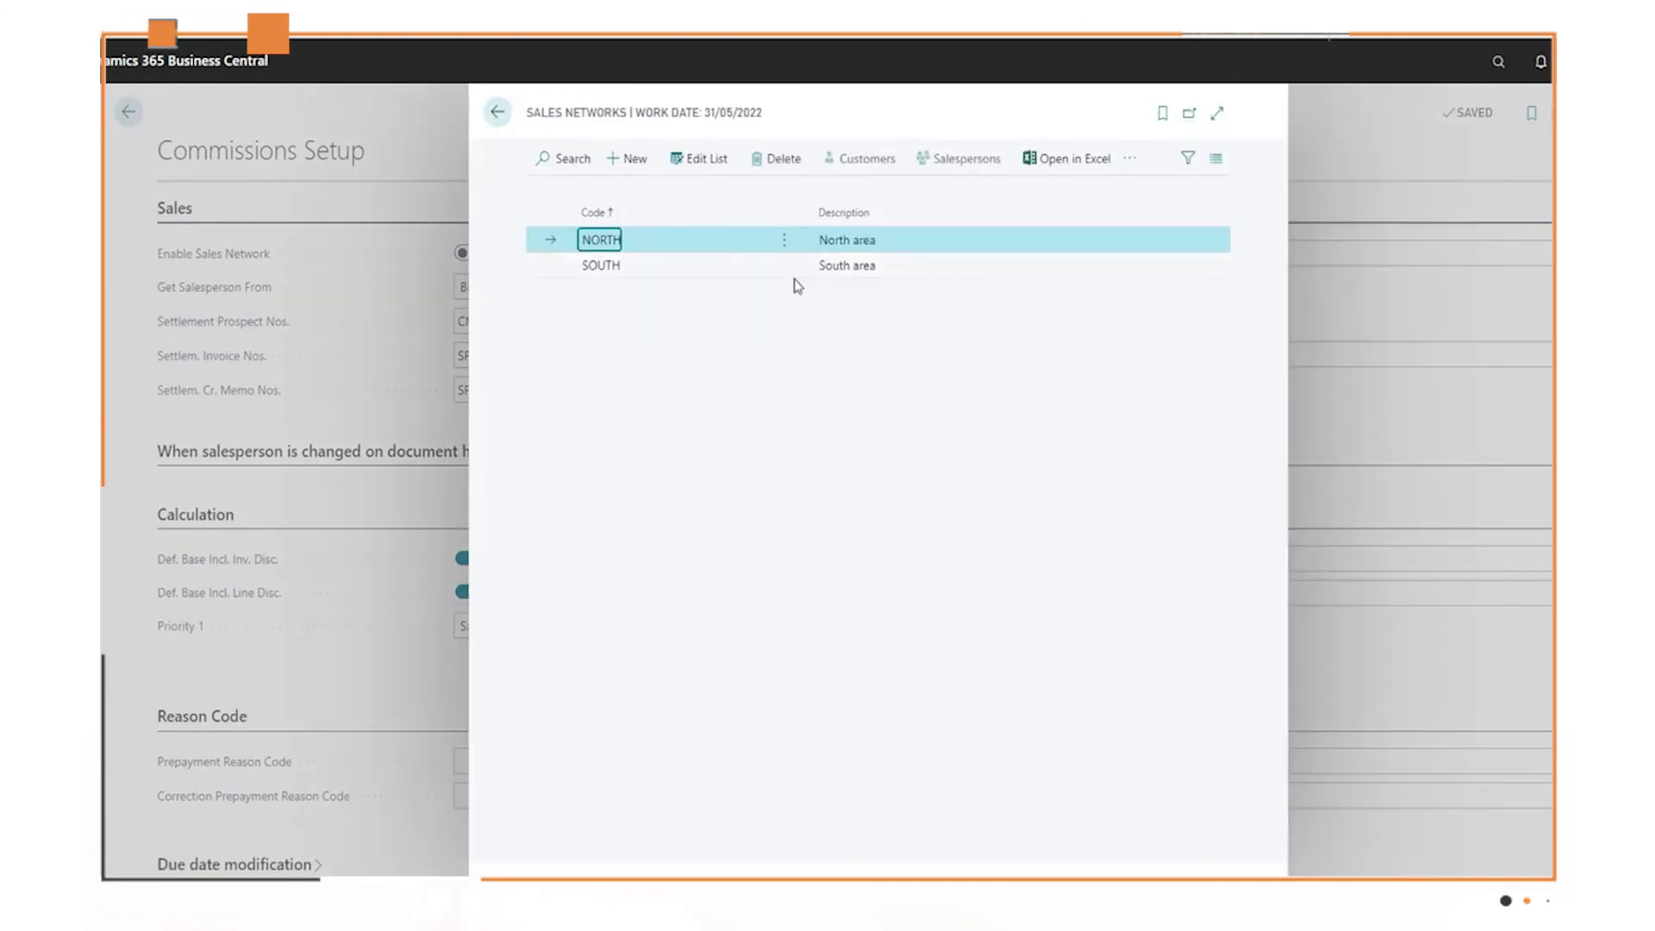
left_click(726, 265)
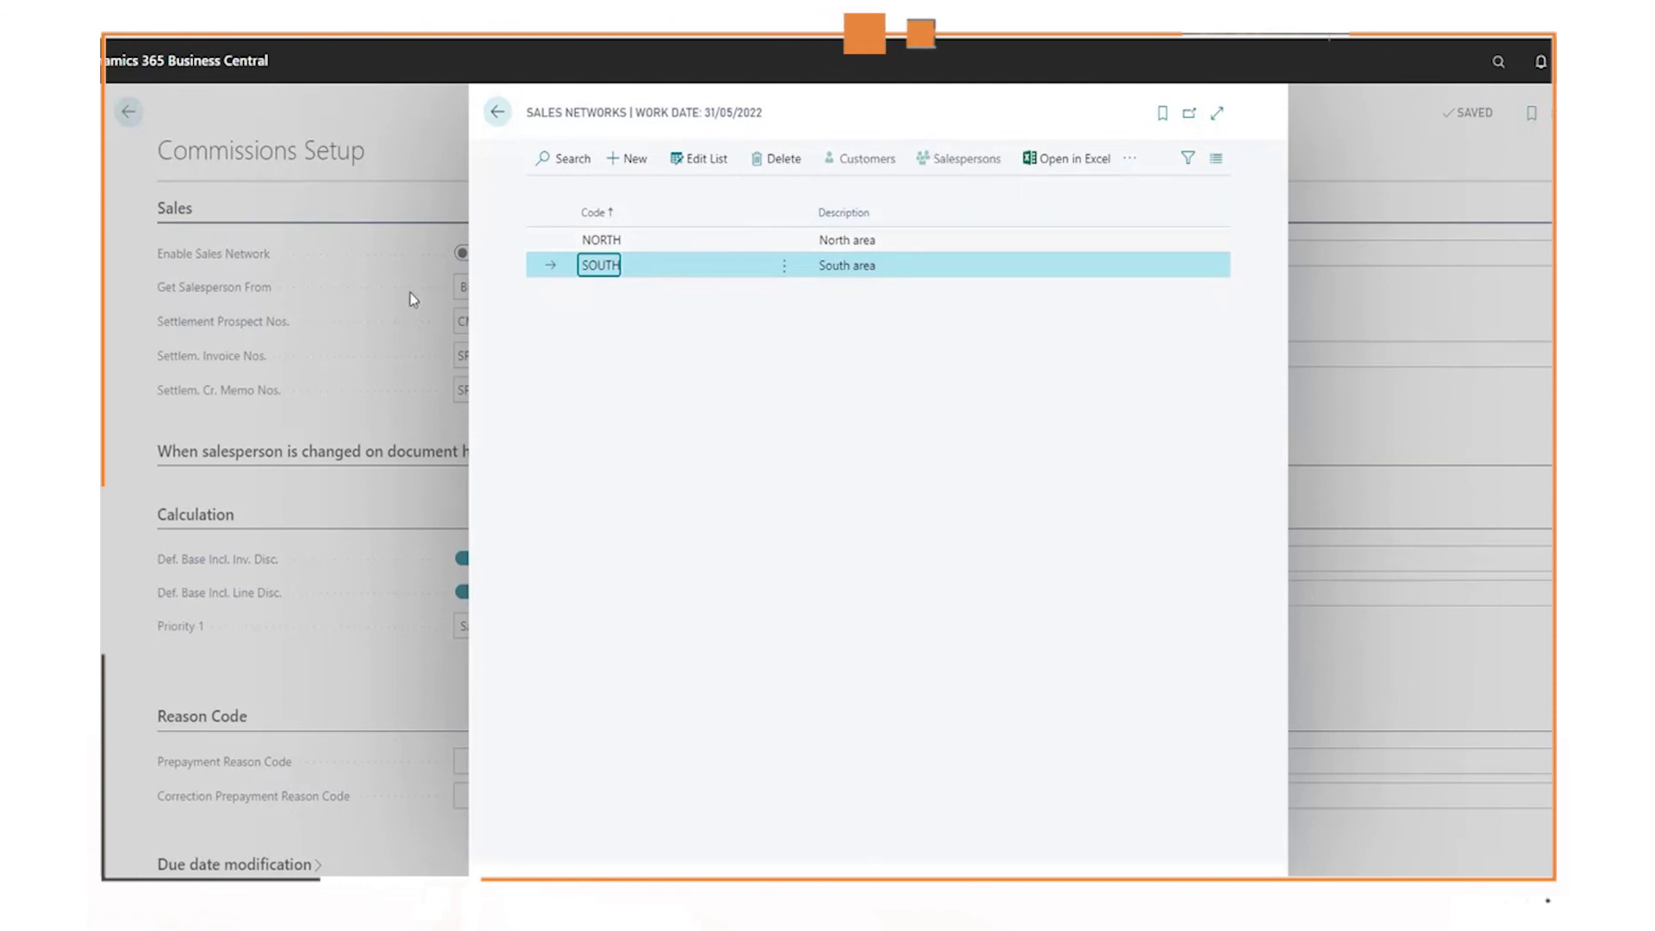
- Turn on Enable Sales Network in the Commissions Setup and reopen Sales Networks (CMS) by searching for "cms sale"
left_click(457, 260)
left_click(465, 256)
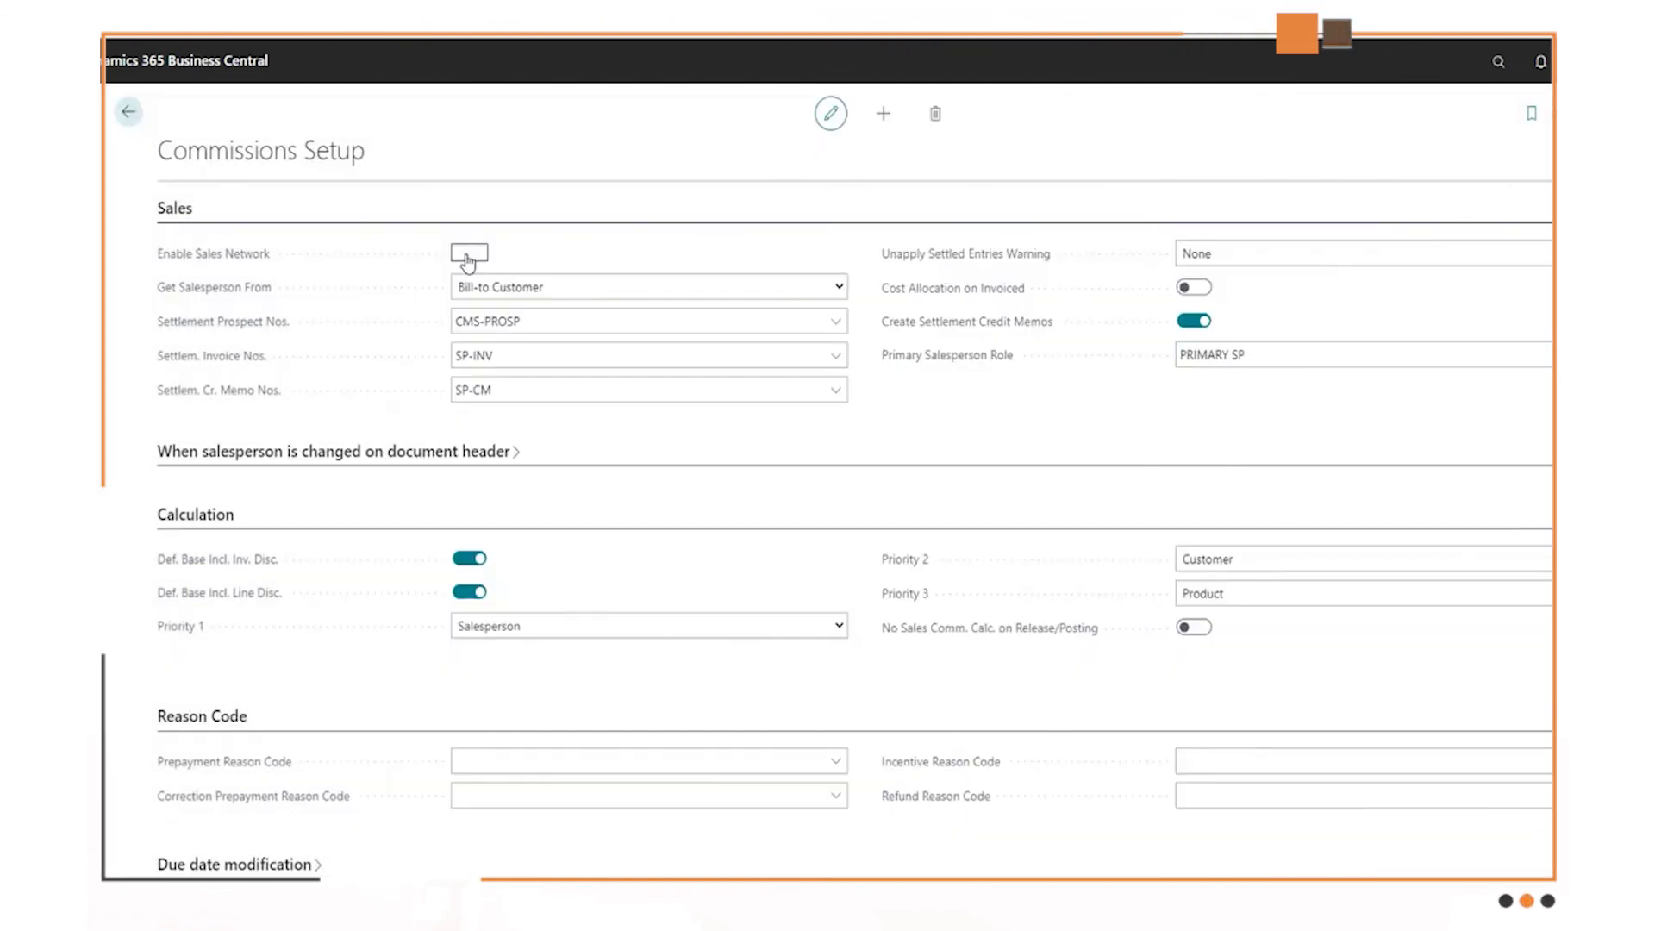
left_click(1489, 75)
type("cms se")
type("le")
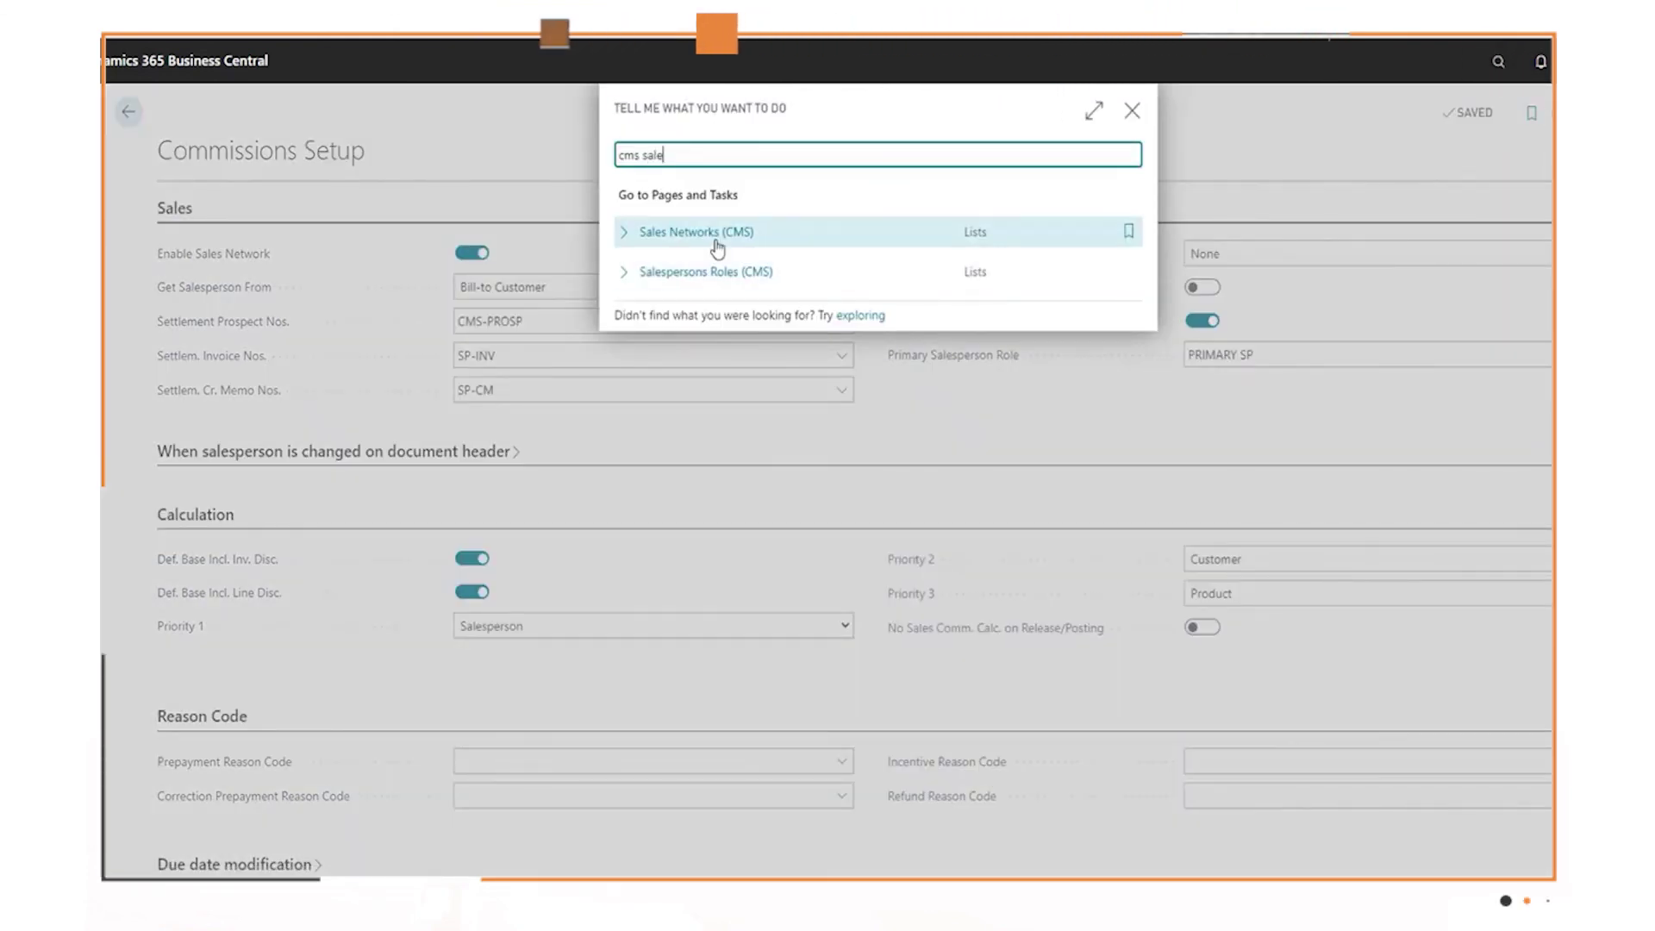
left_click(716, 248)
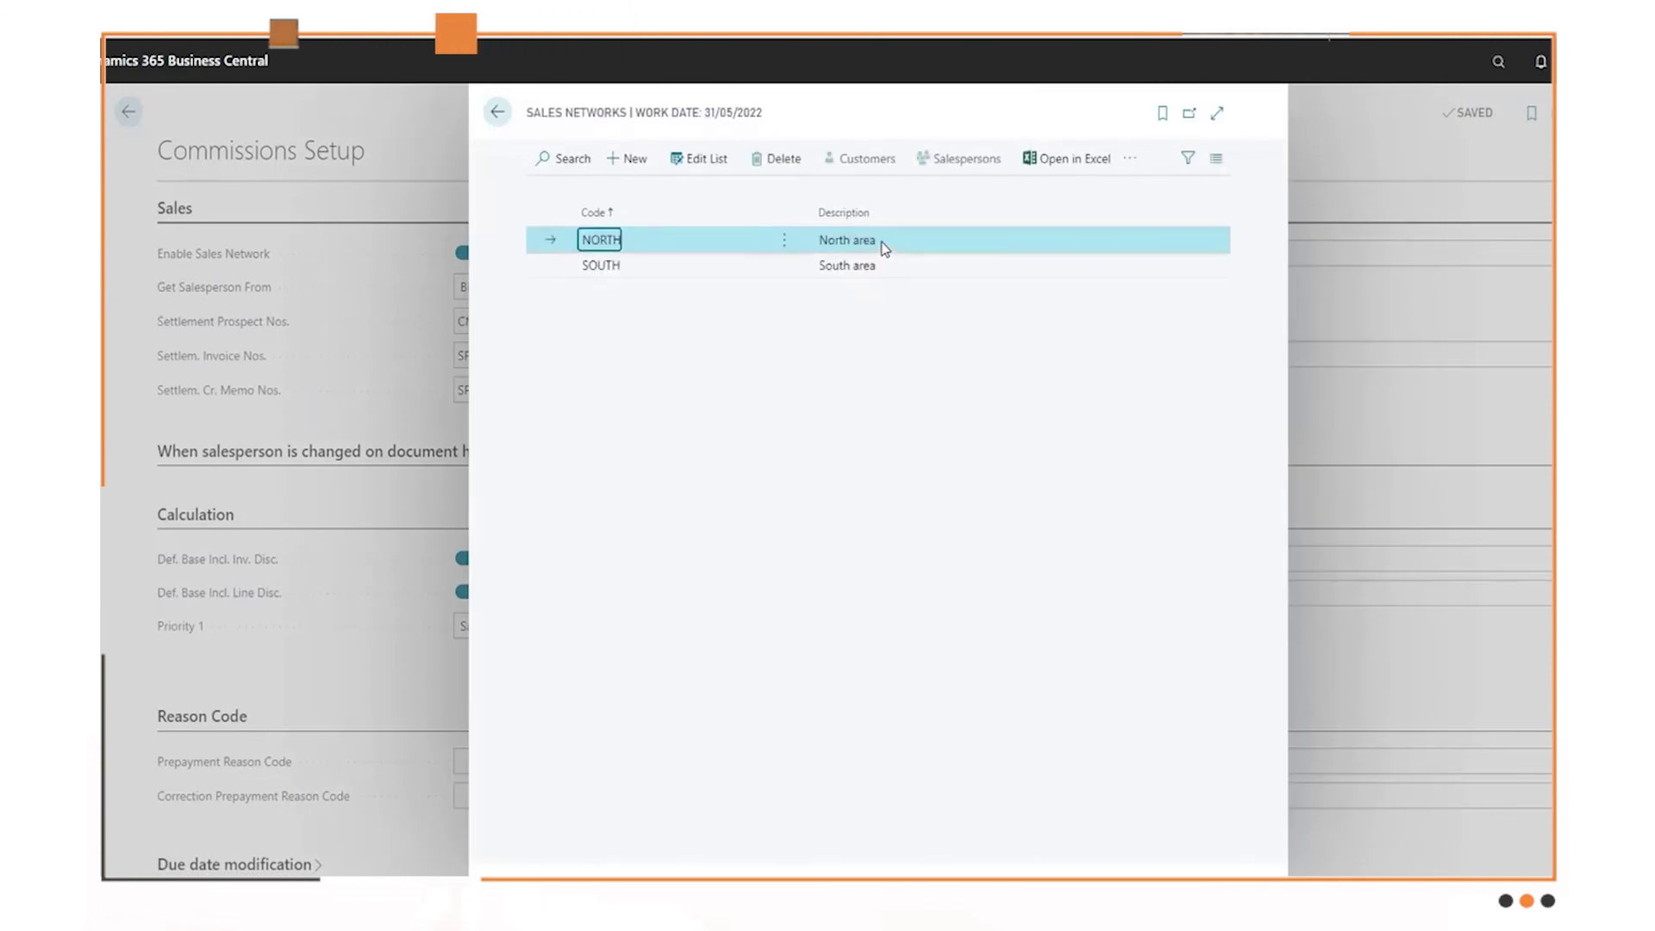
left_click(675, 261)
left_click(673, 249)
left_click(698, 159)
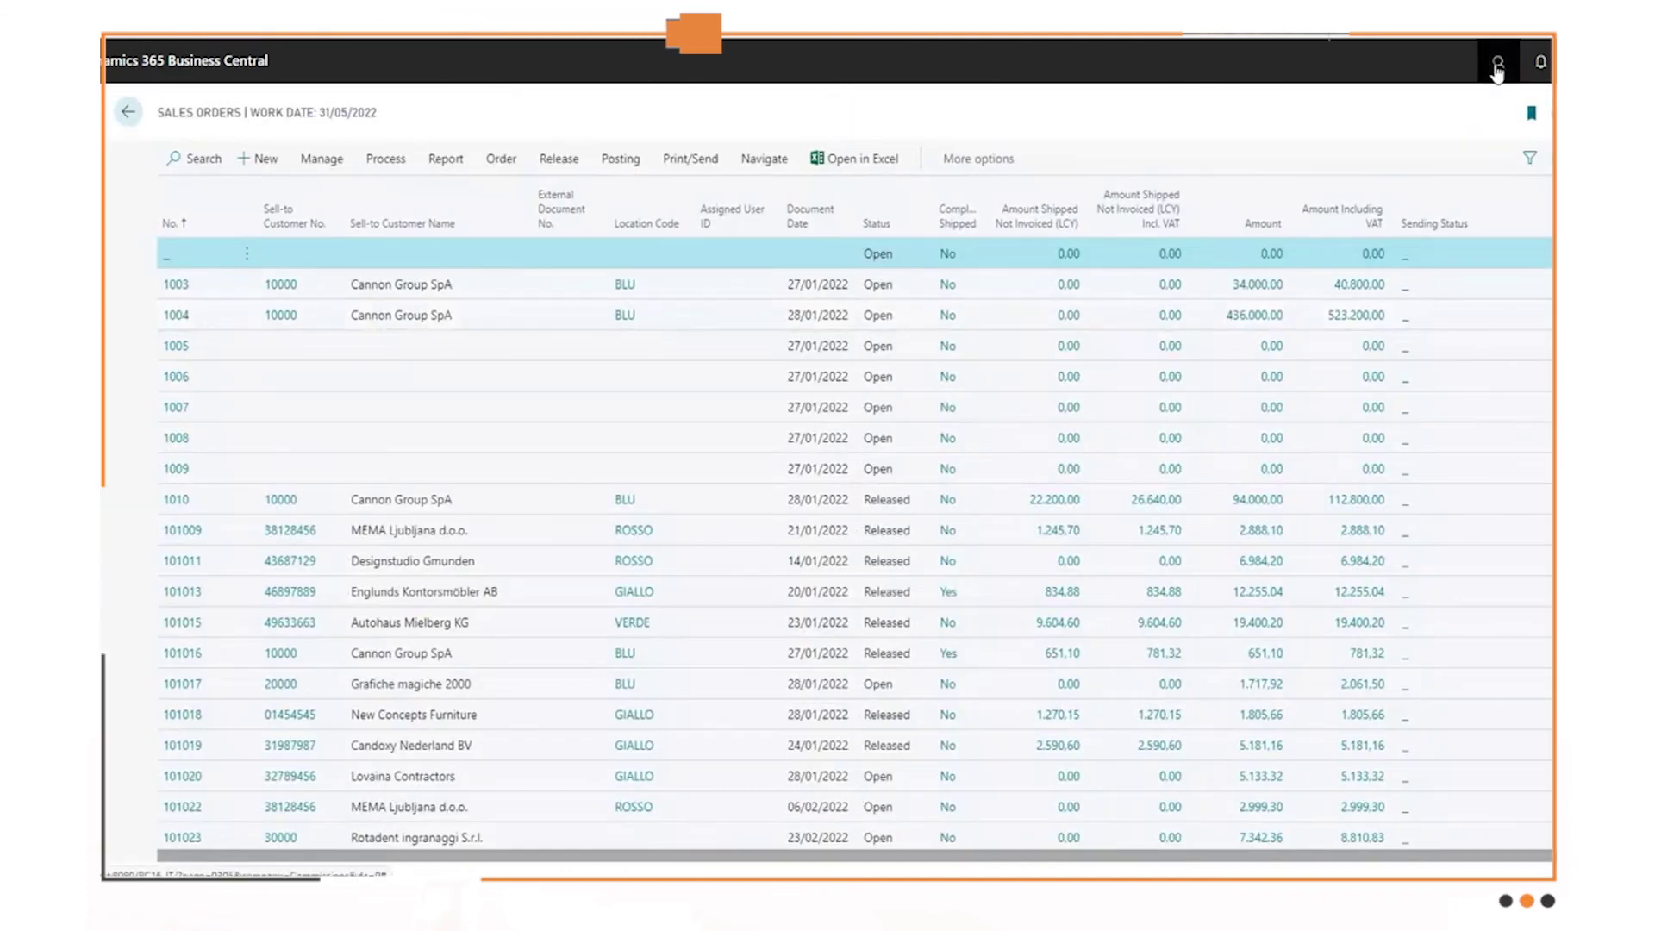
- From the sales orders, open Sales Networks (CMS) by searching for "cms sal" and review the customers assigned to the NORTH network
left_click(1497, 71)
type("cms sal")
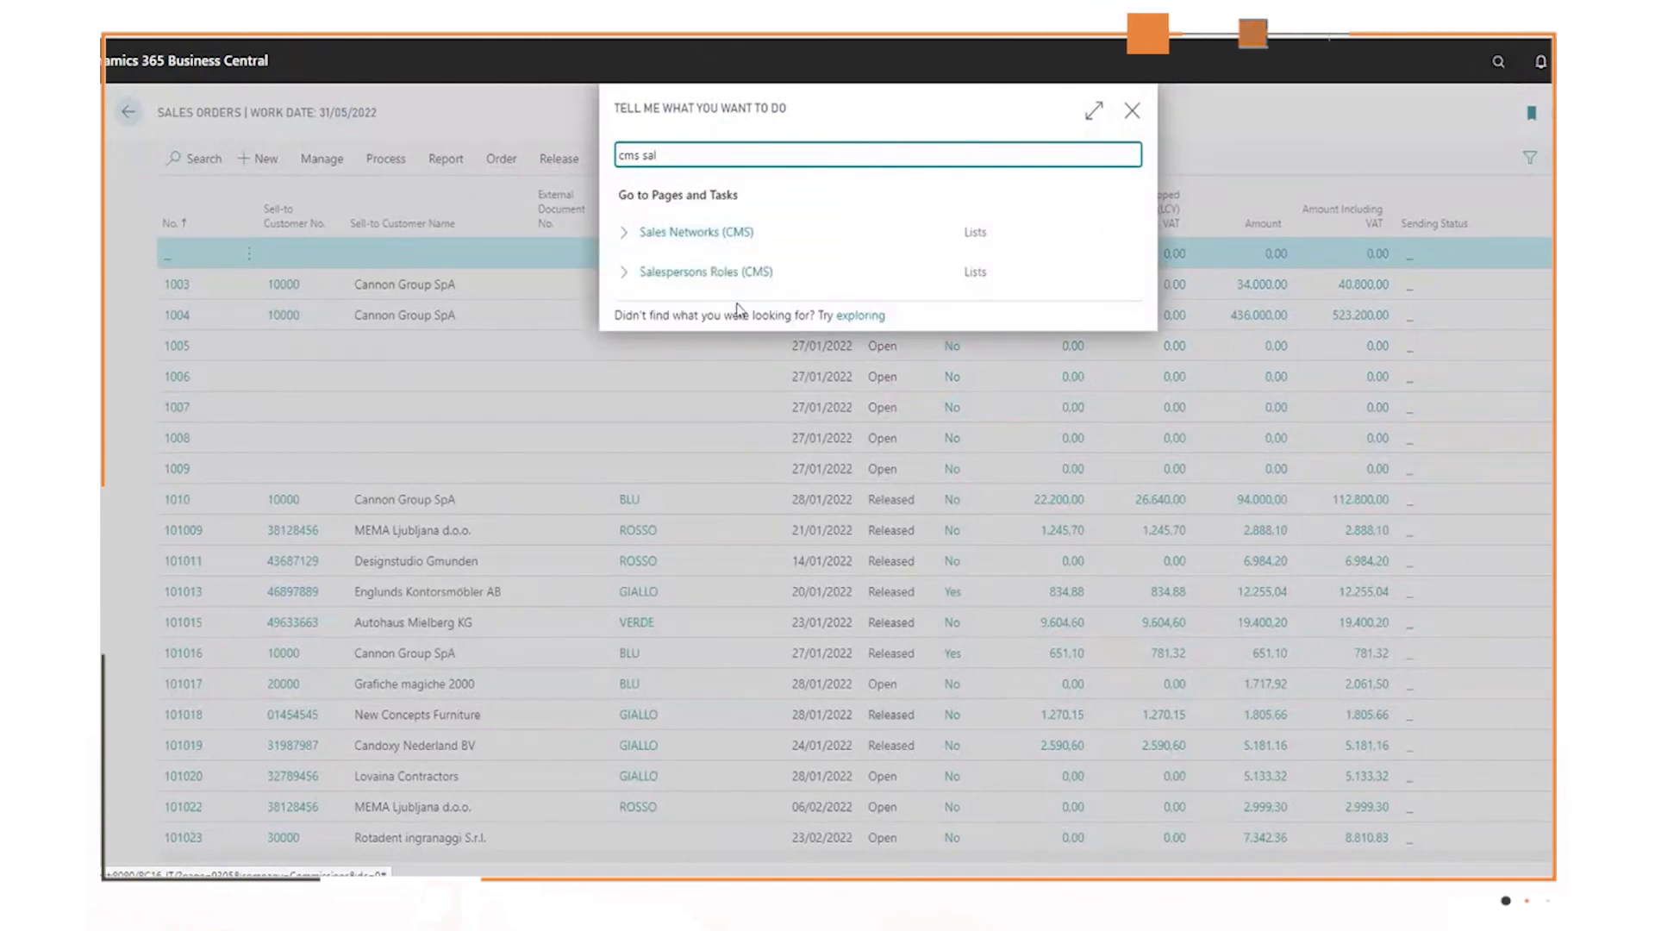
left_click(713, 246)
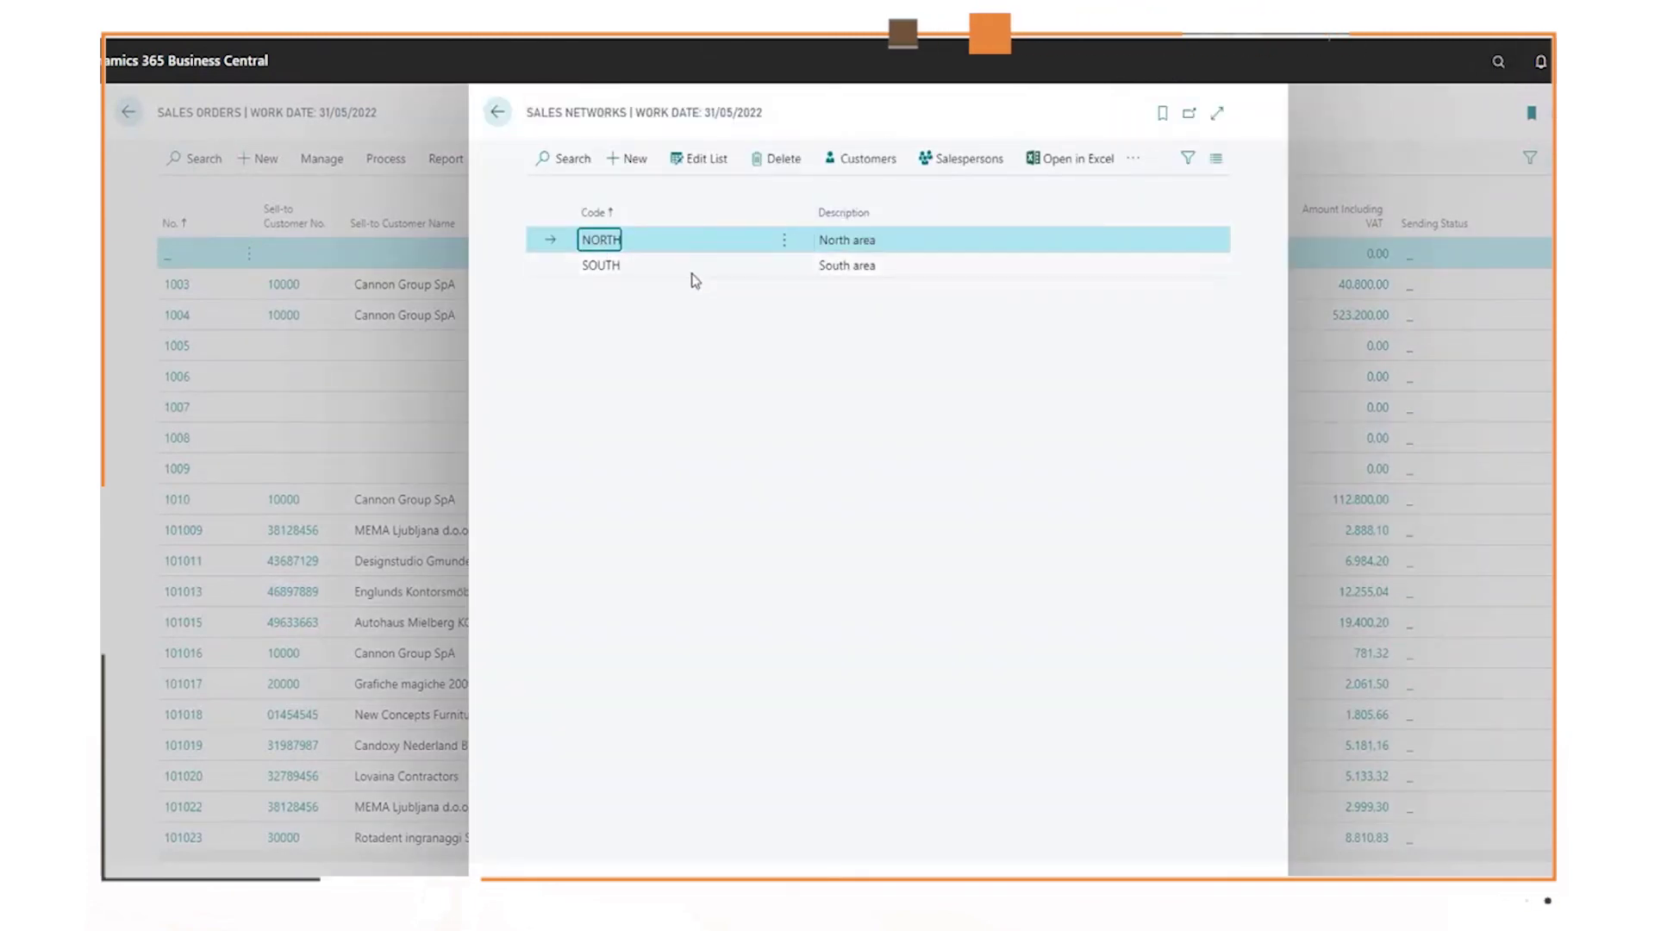
left_click(866, 158)
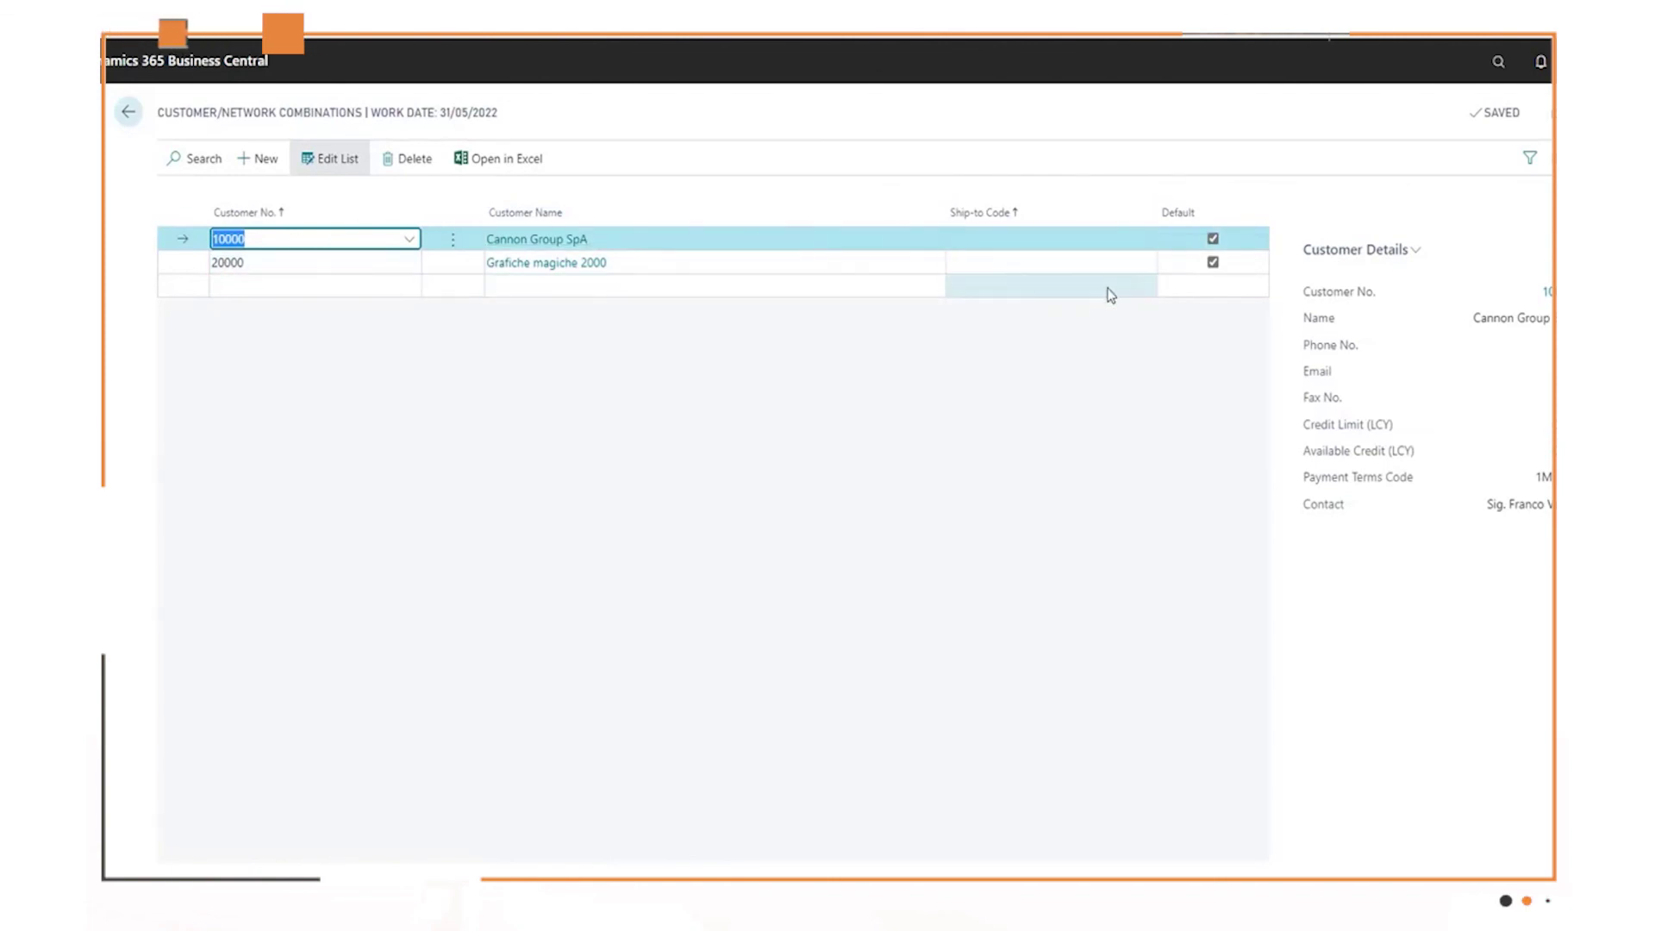
key("Escape")
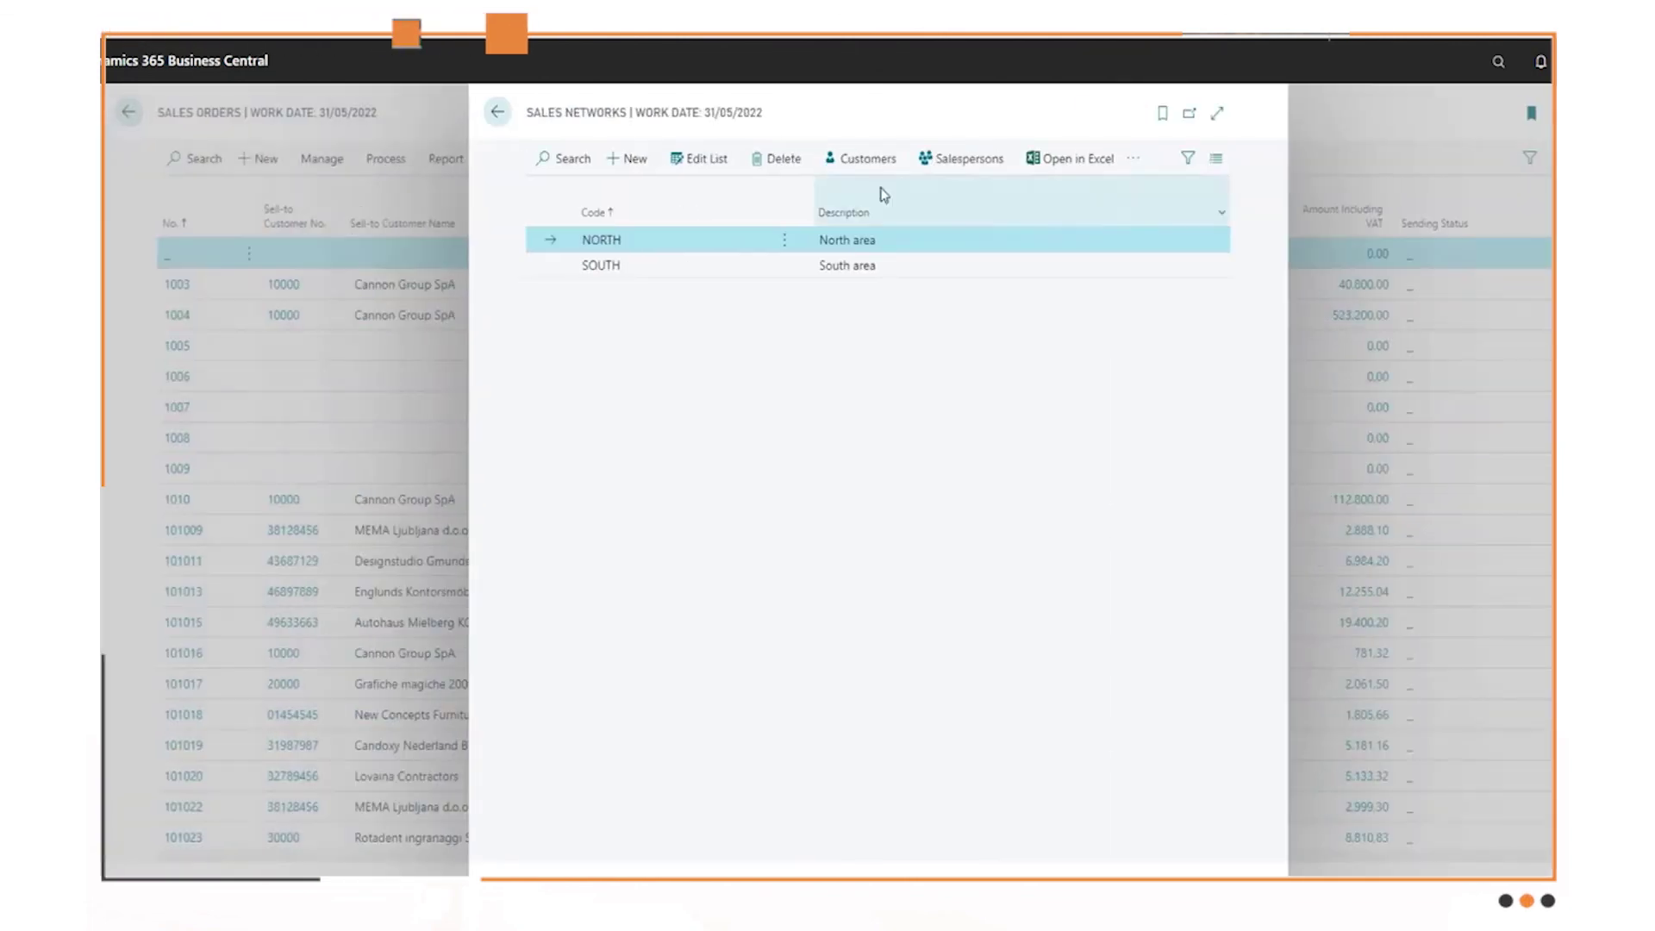
- Review the salespersons and roles combined with the NORTH network and return to the sales orders
left_click(962, 164)
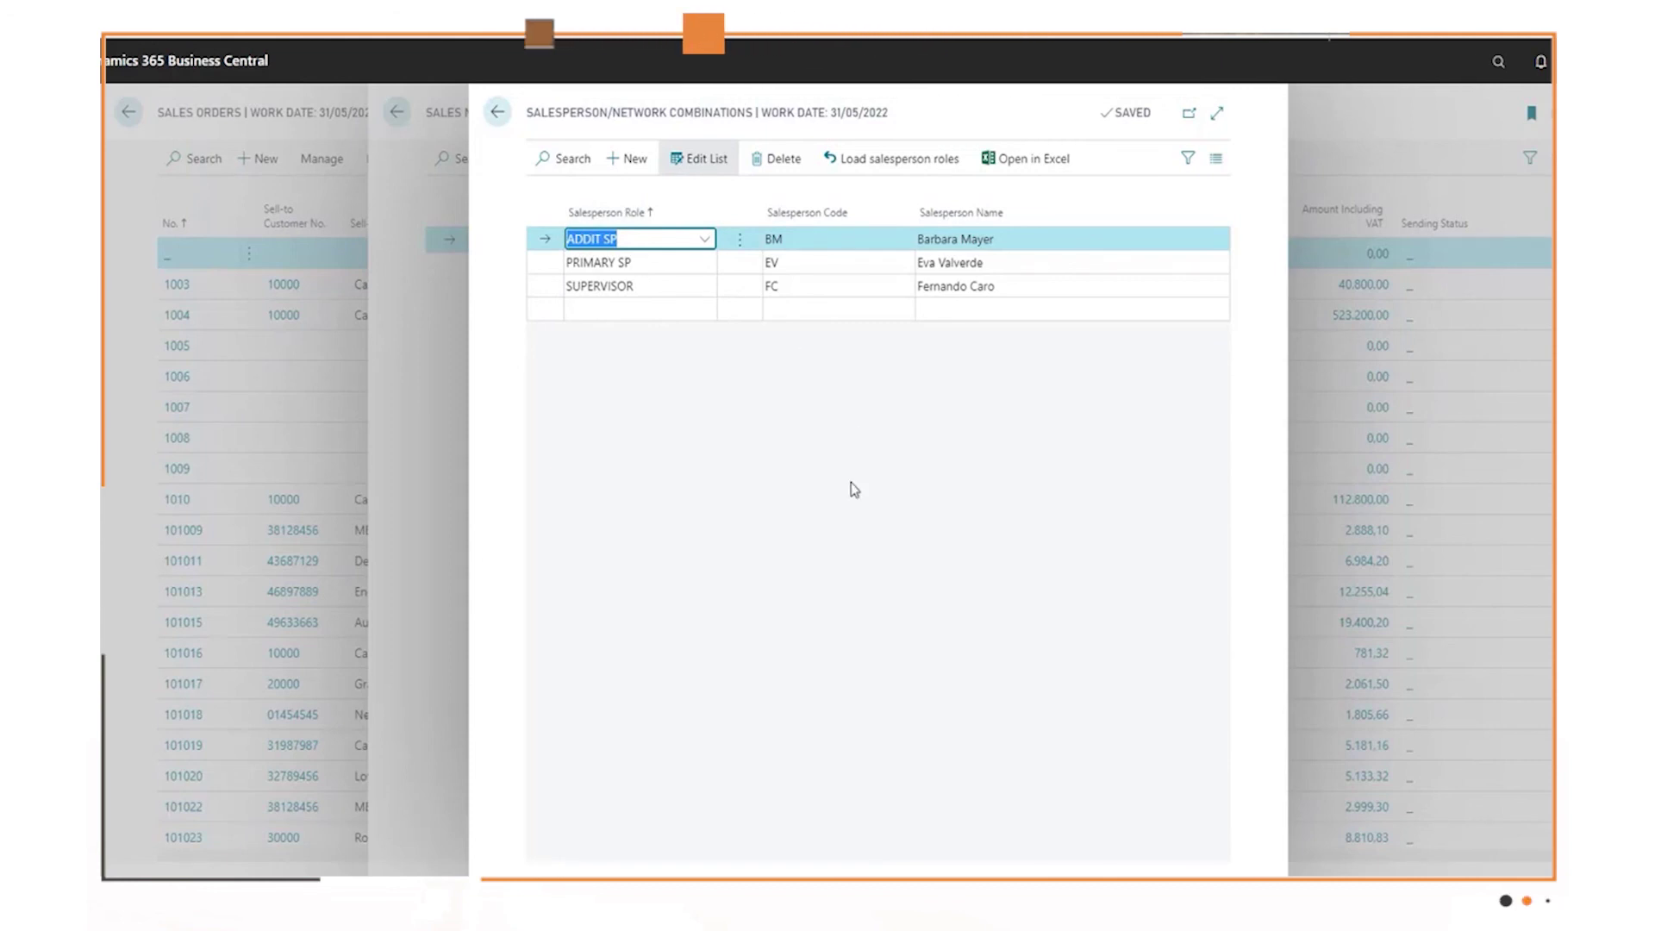
key("Escape")
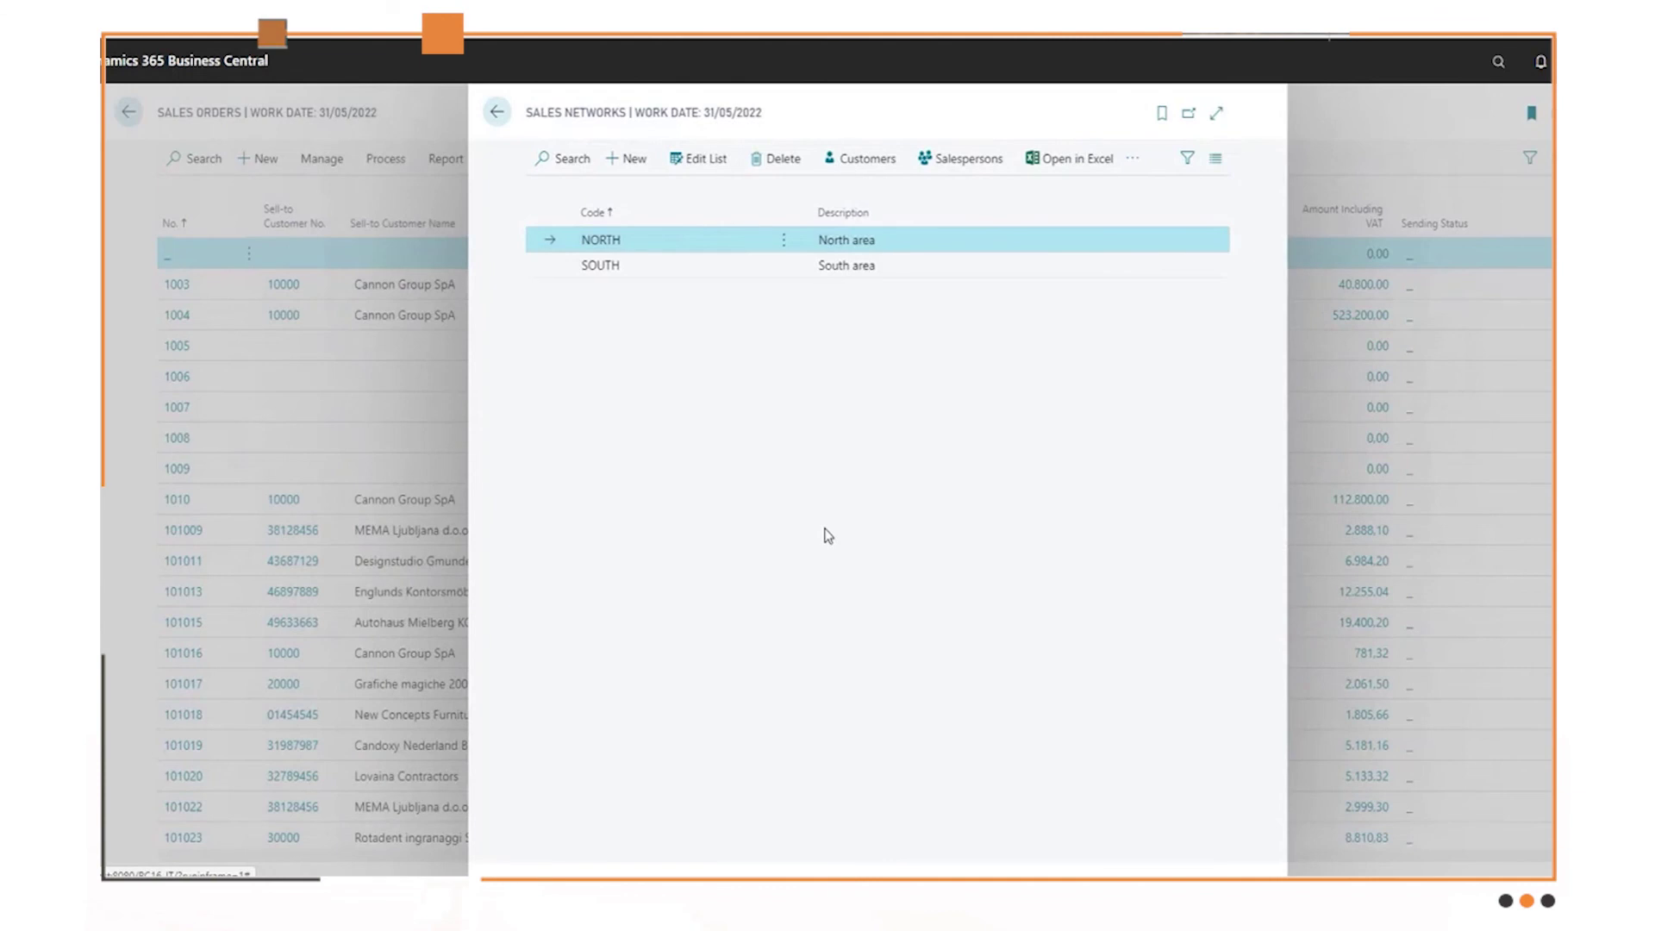
key("Escape")
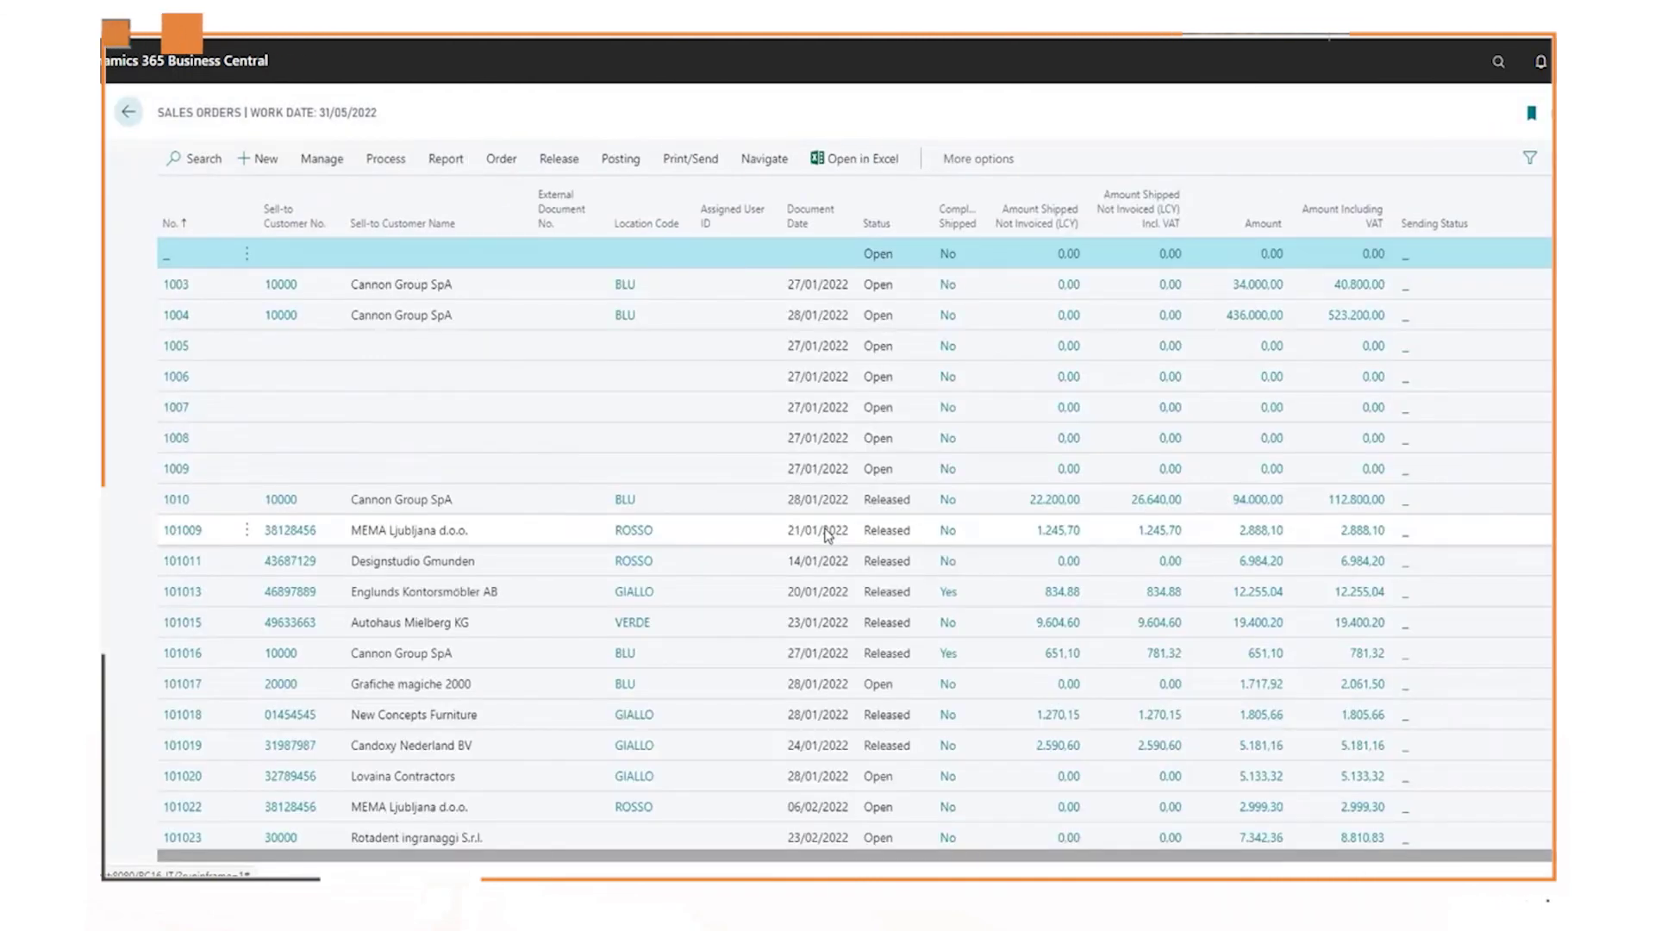
- Search for "cms" and preview the Print Commissions Detail (CMS) report with Print Document Detail enabled
left_click(1509, 58)
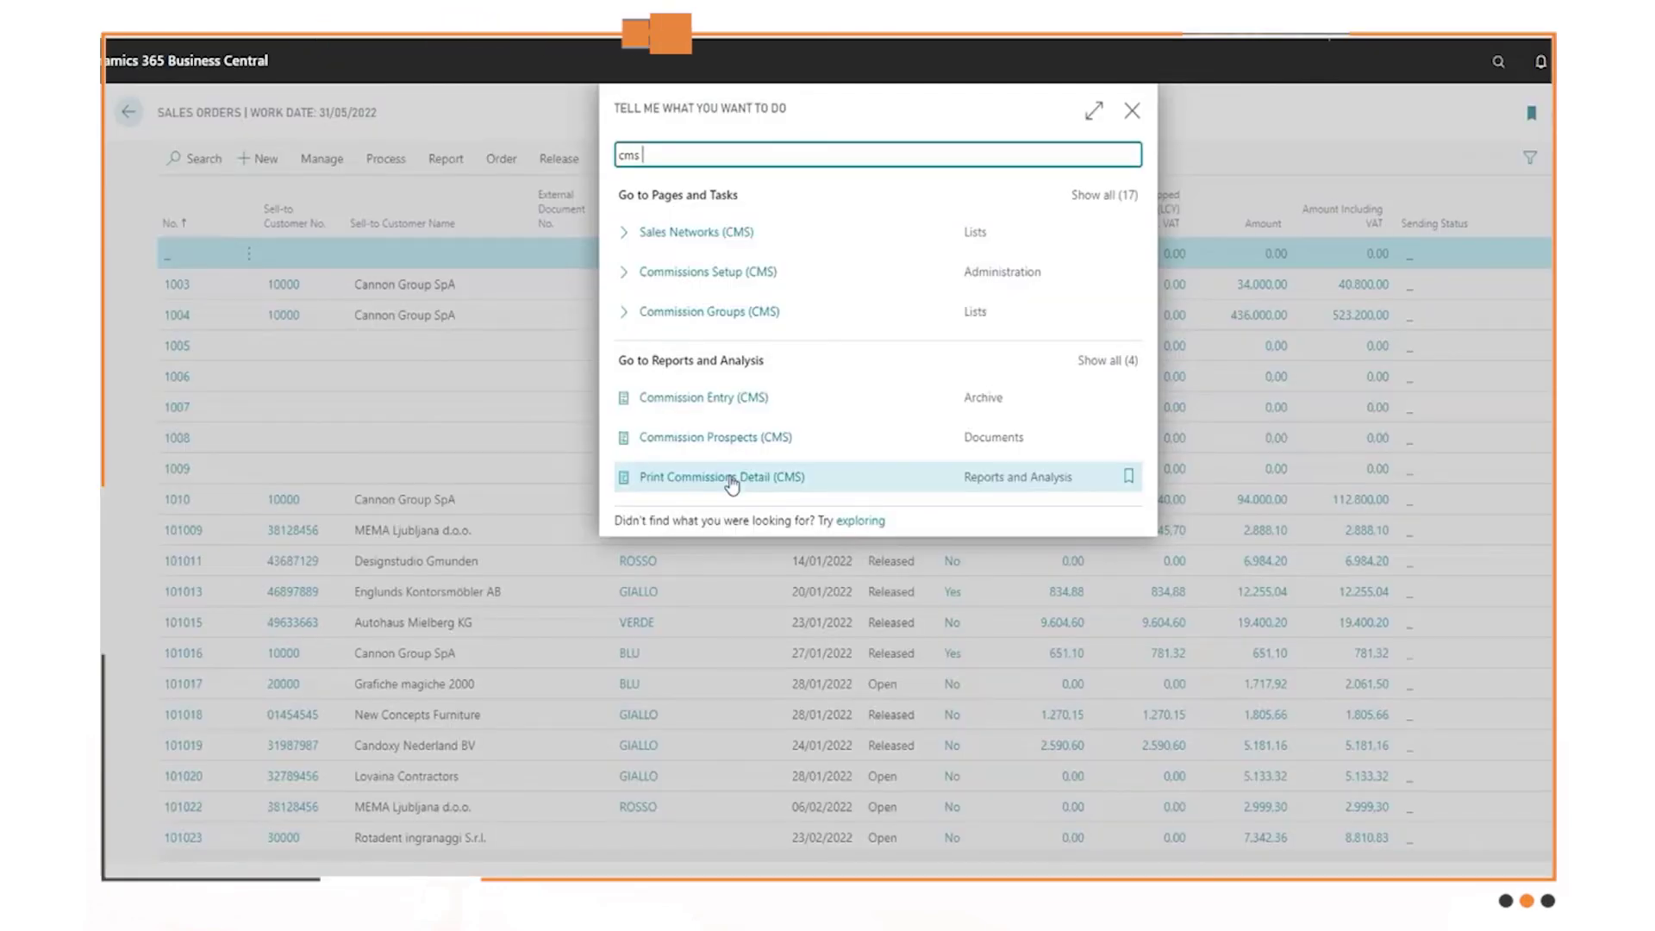
left_click(731, 480)
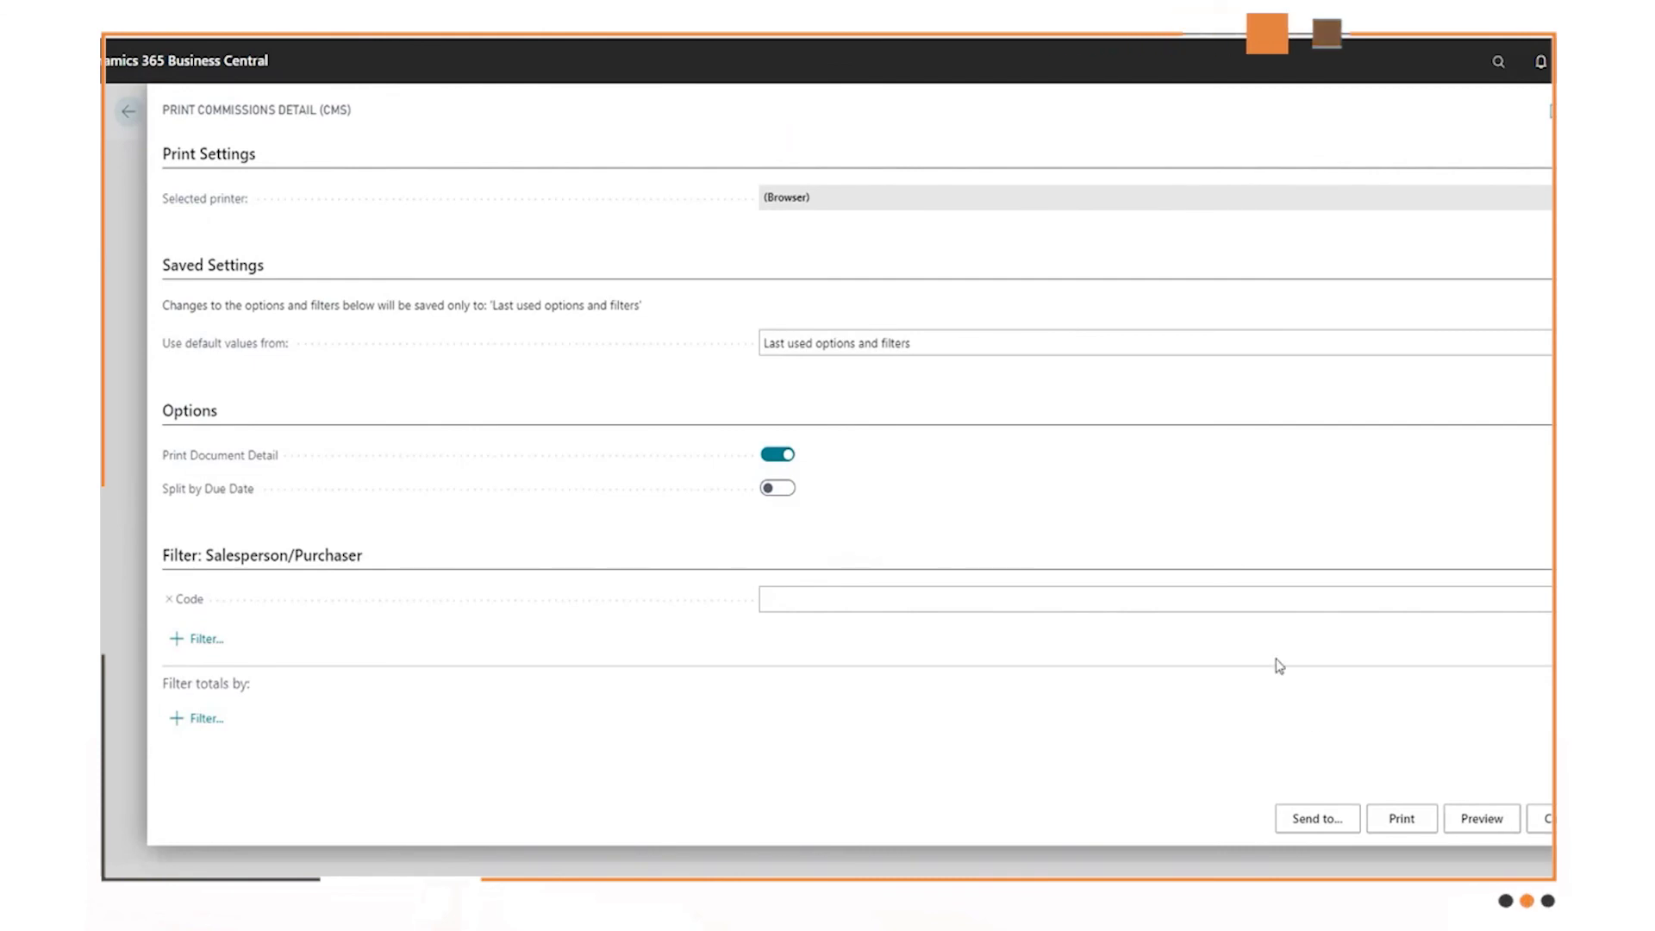
left_click(1481, 819)
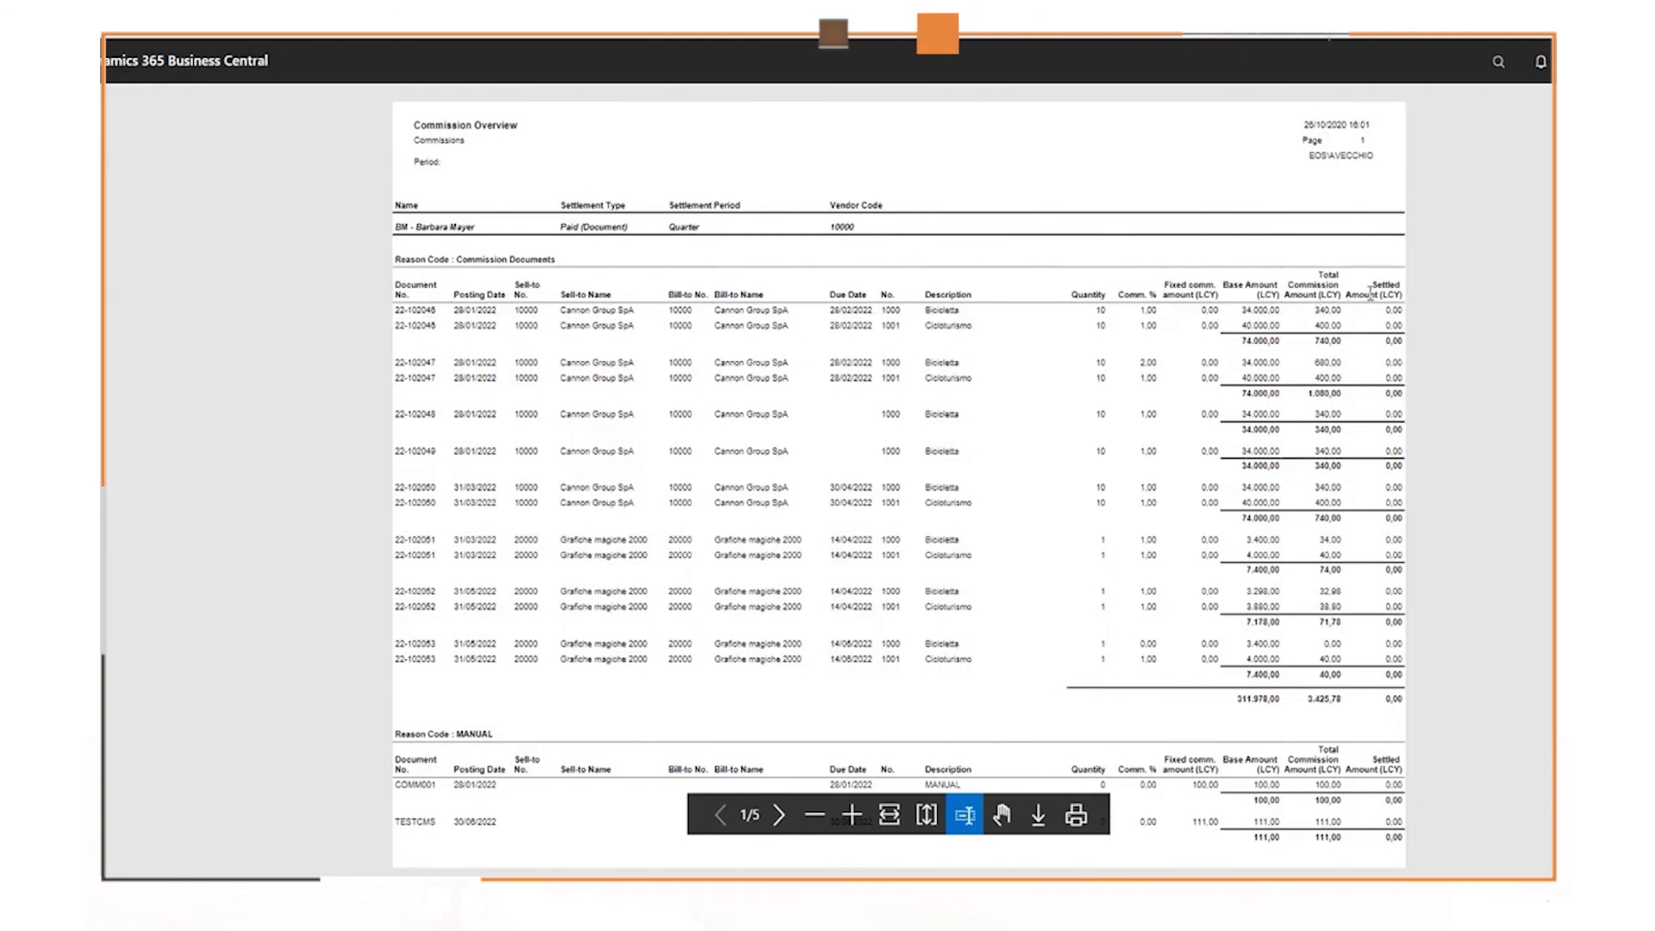
- Review the Commission Documents, MANUAL and PREPAY reason code sections of the Commission Overview report
scroll(1230, 323, "down", 5)
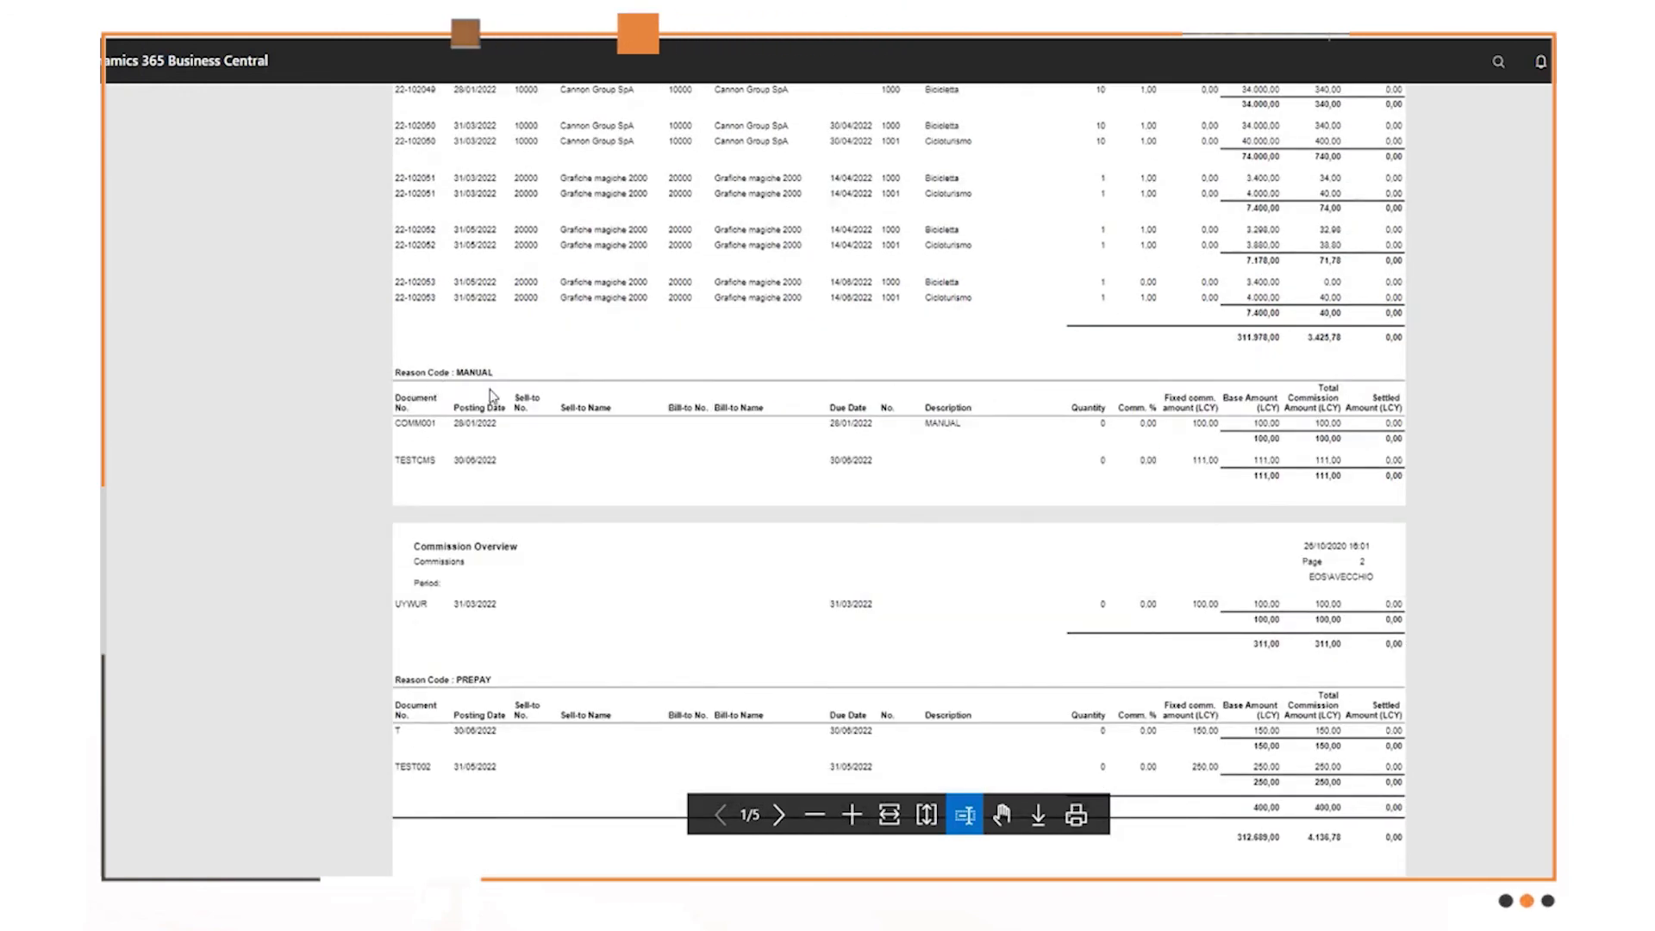
scroll(492, 395, "up", 4)
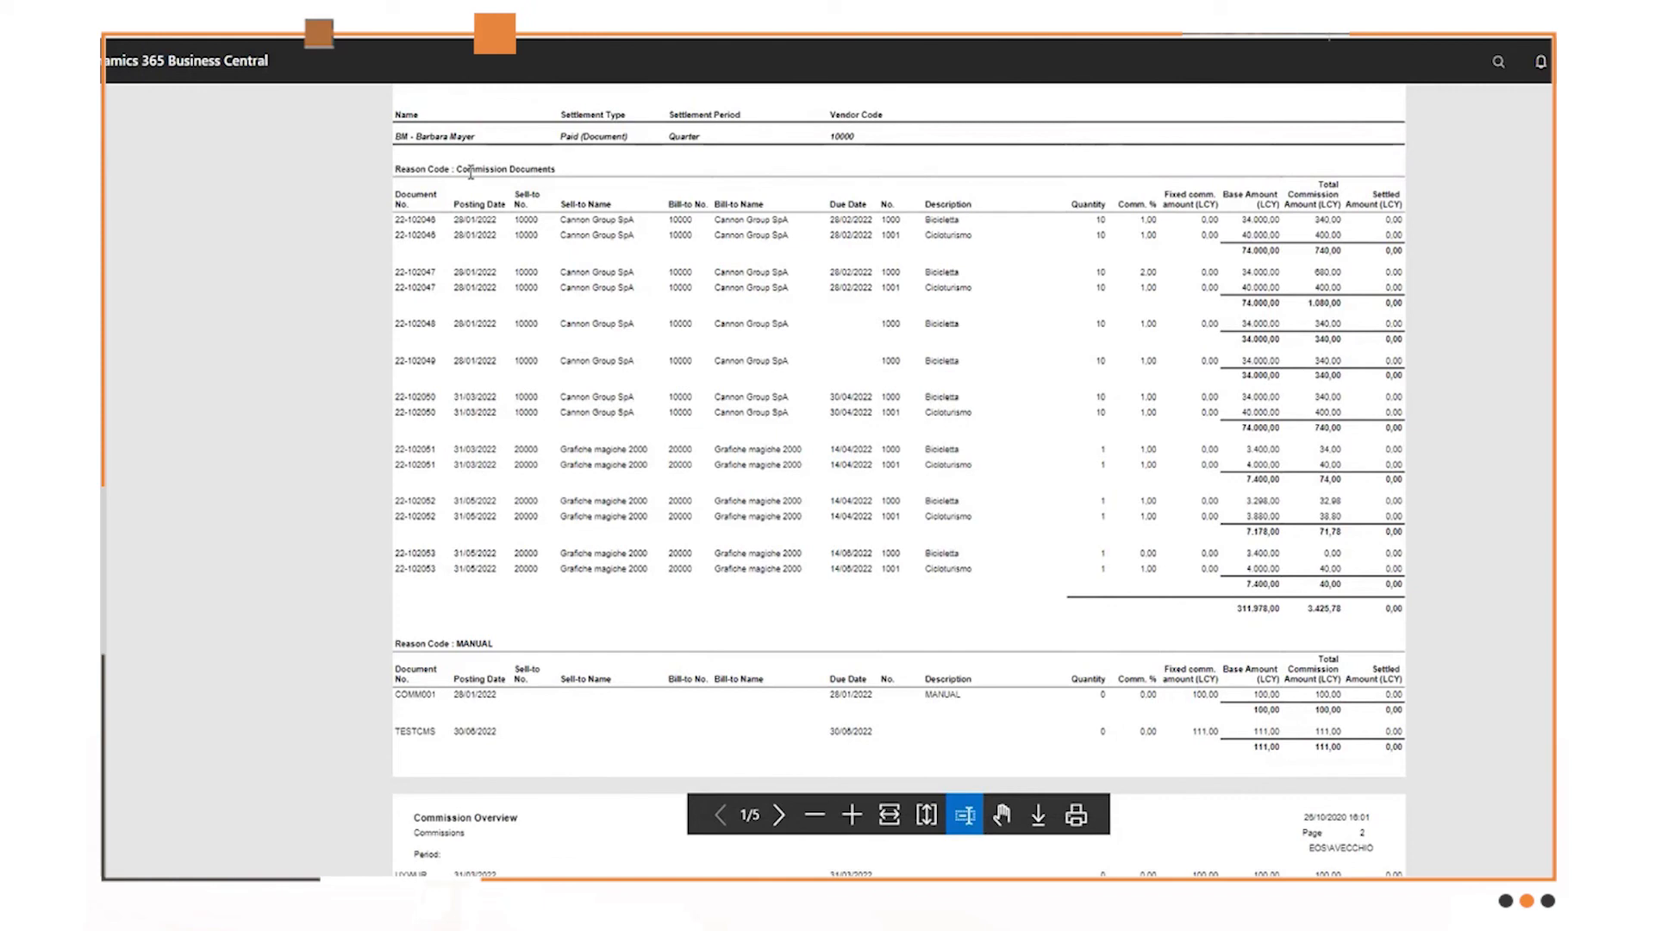
scroll(481, 528, "down", 3)
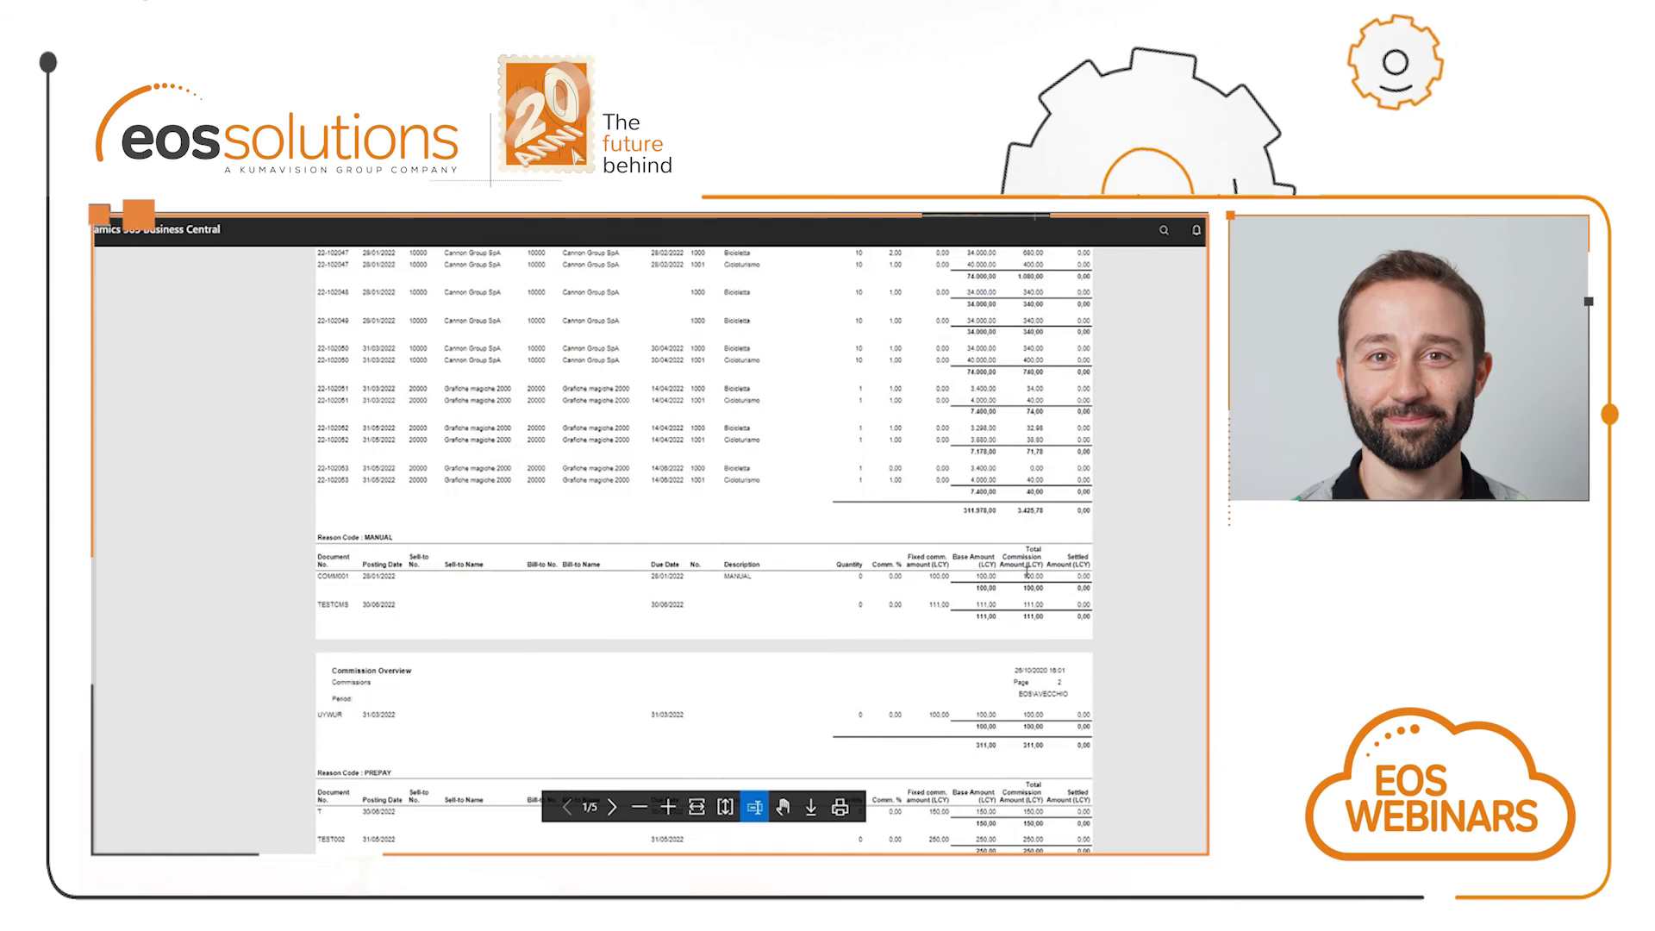
scroll(1316, 514, "down", 2)
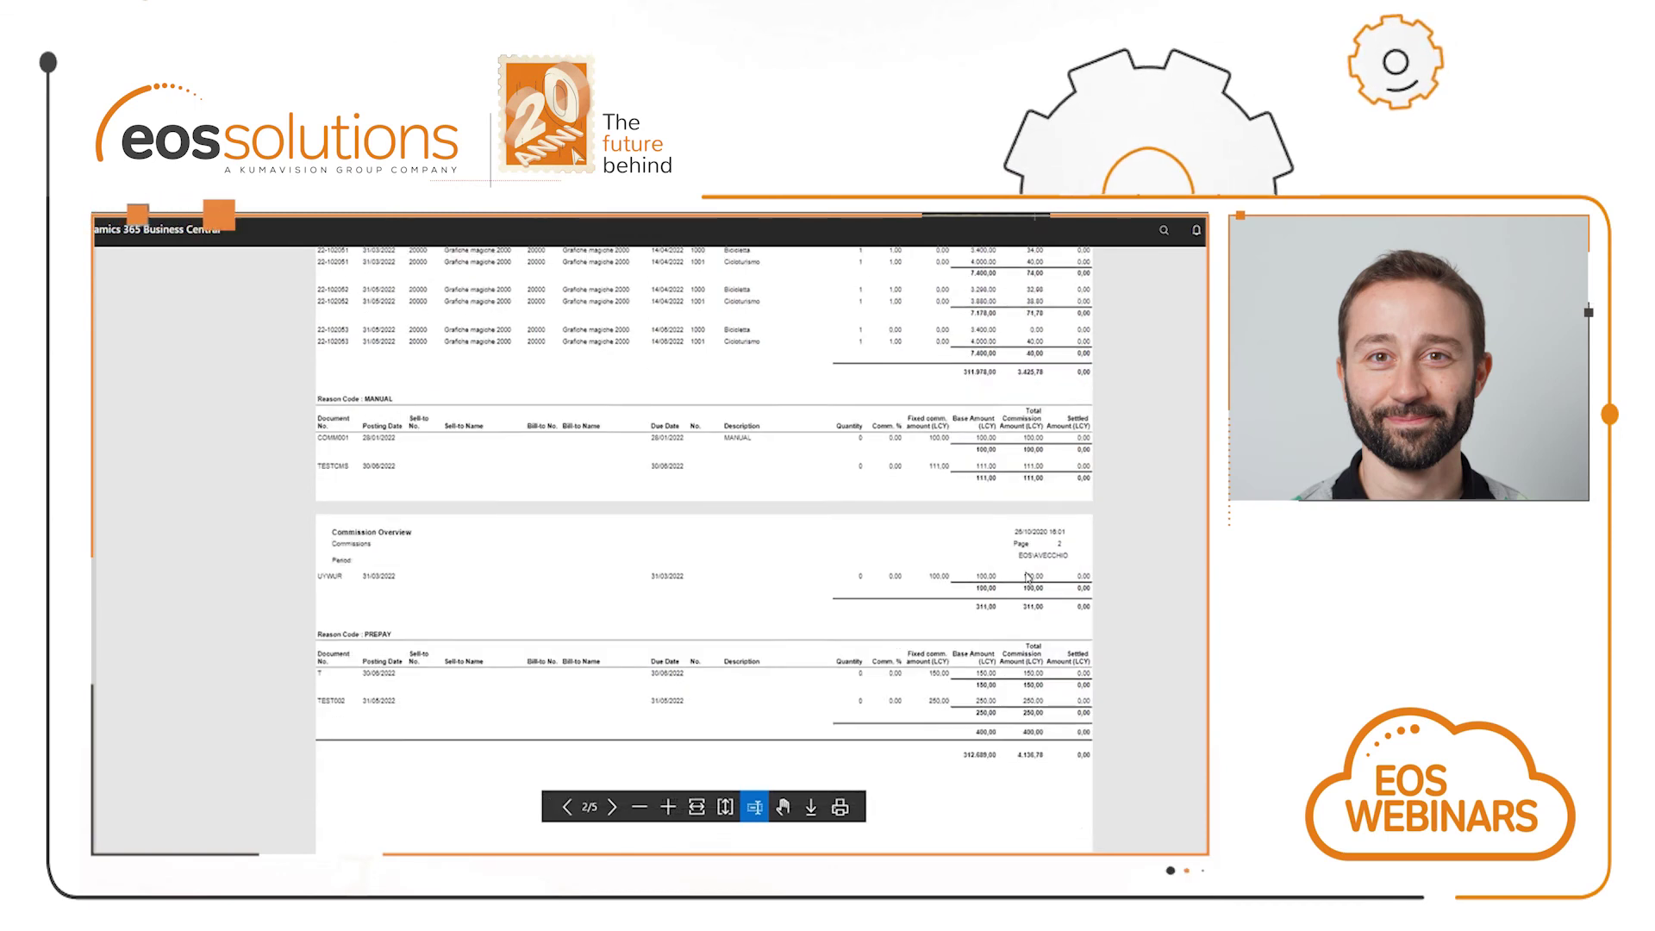
scroll(379, 583, "down", 2)
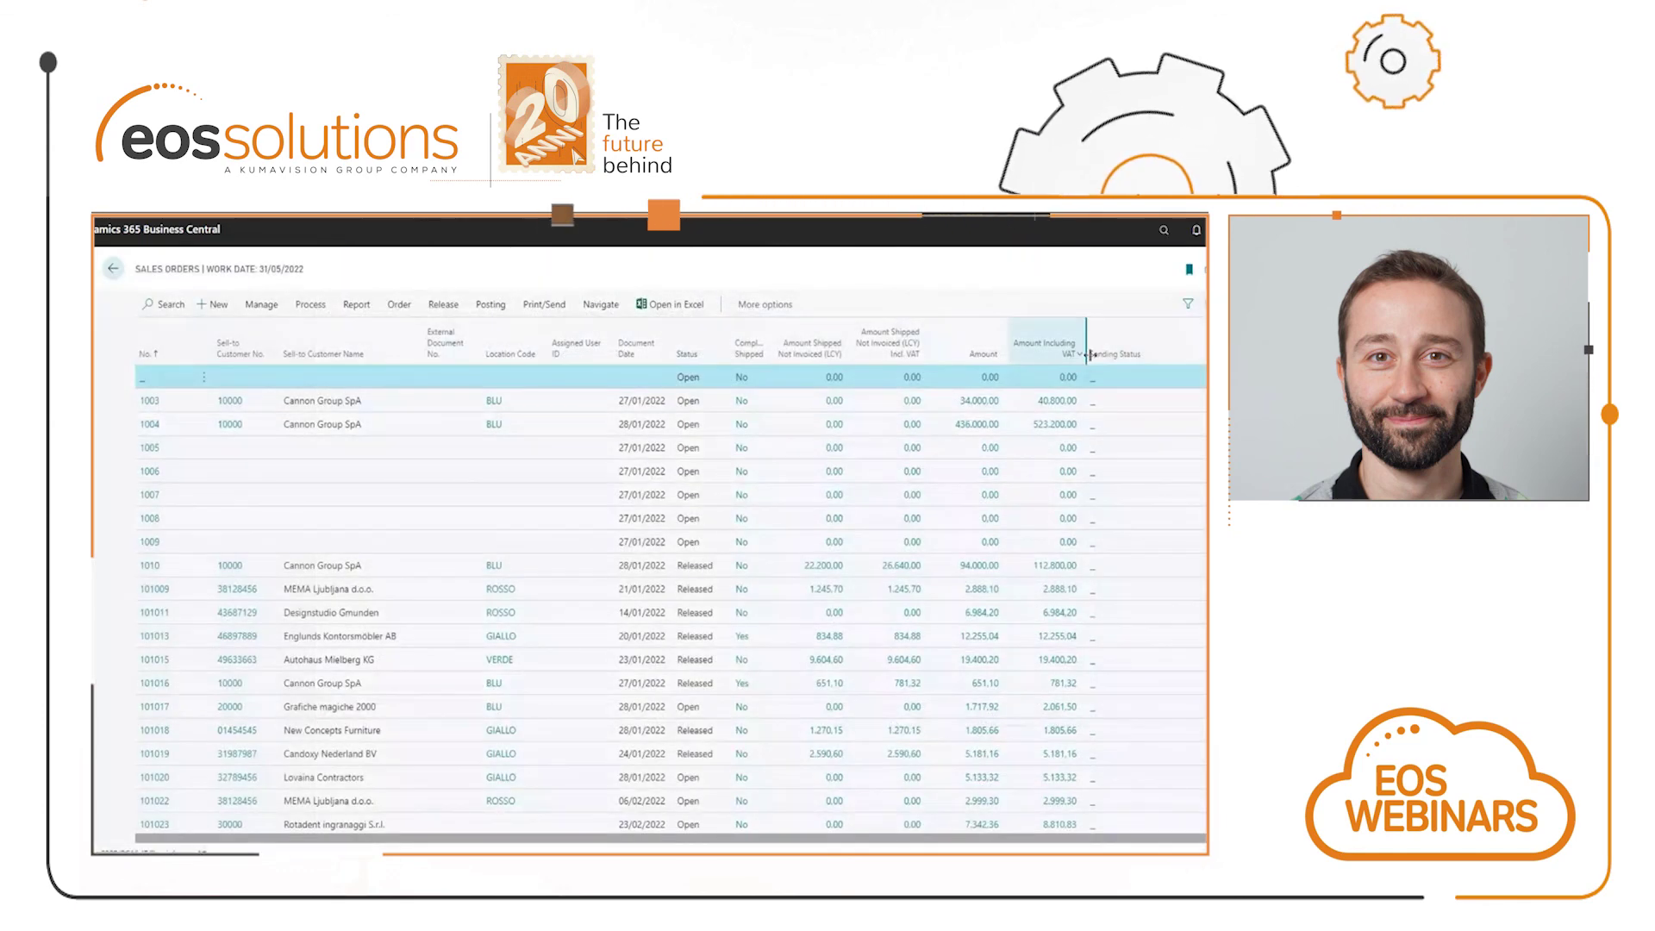
- From the sales orders, search for "cms e" and open the Commission Entry (CMS) archive
left_click(1174, 237)
type("cms e")
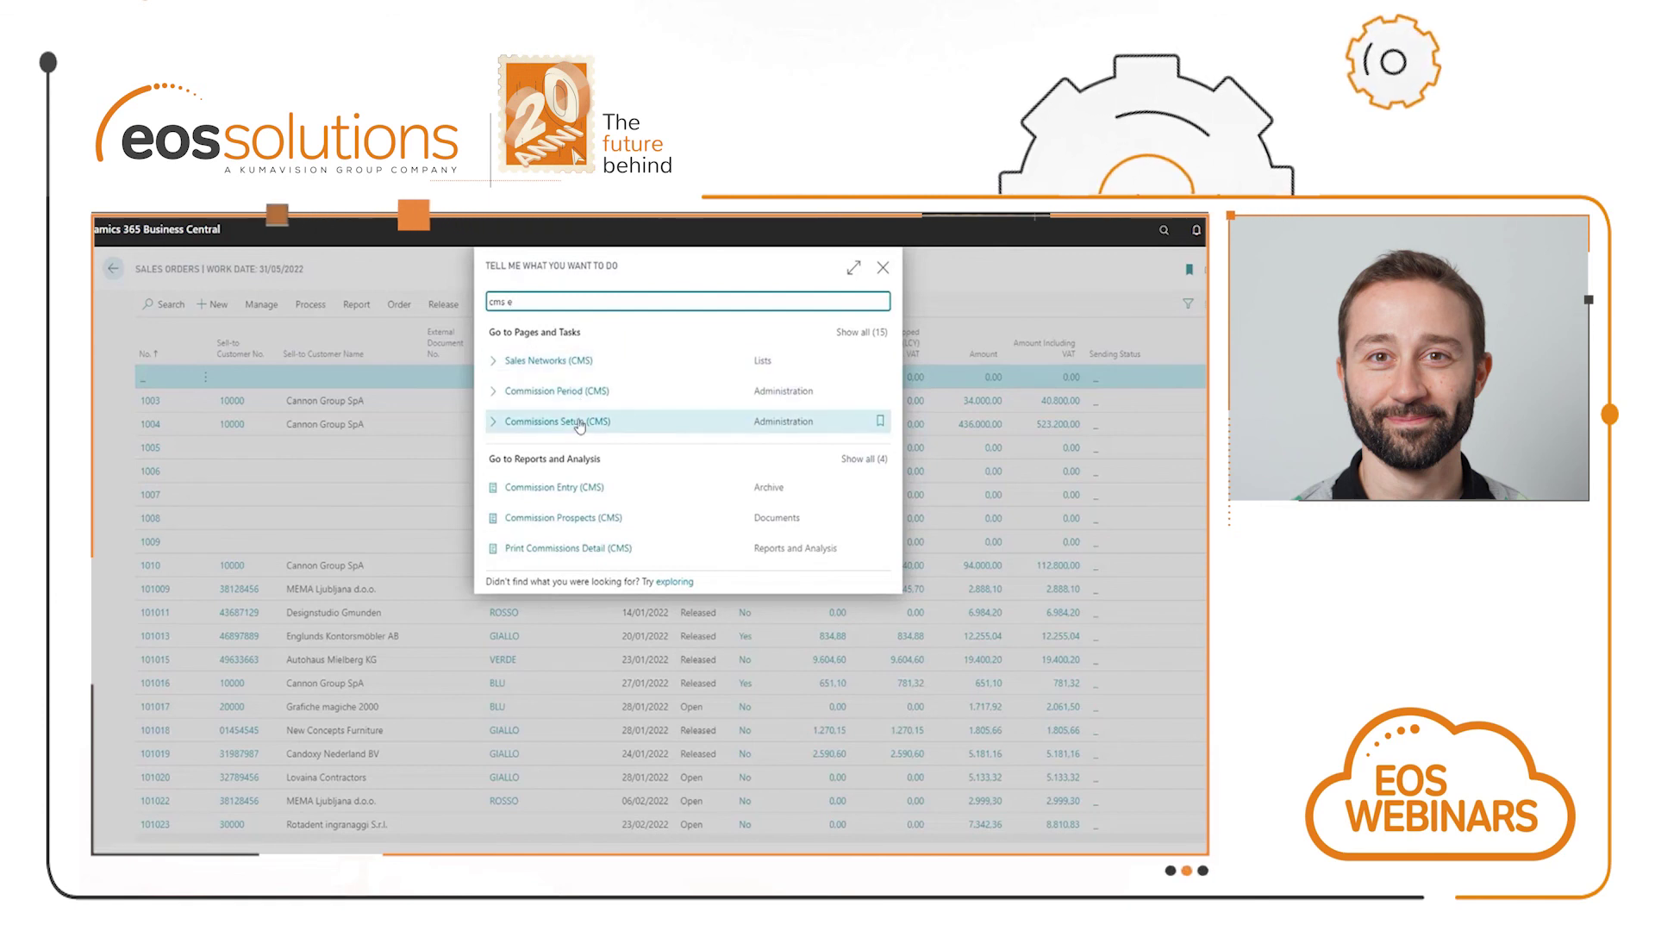
left_click(875, 334)
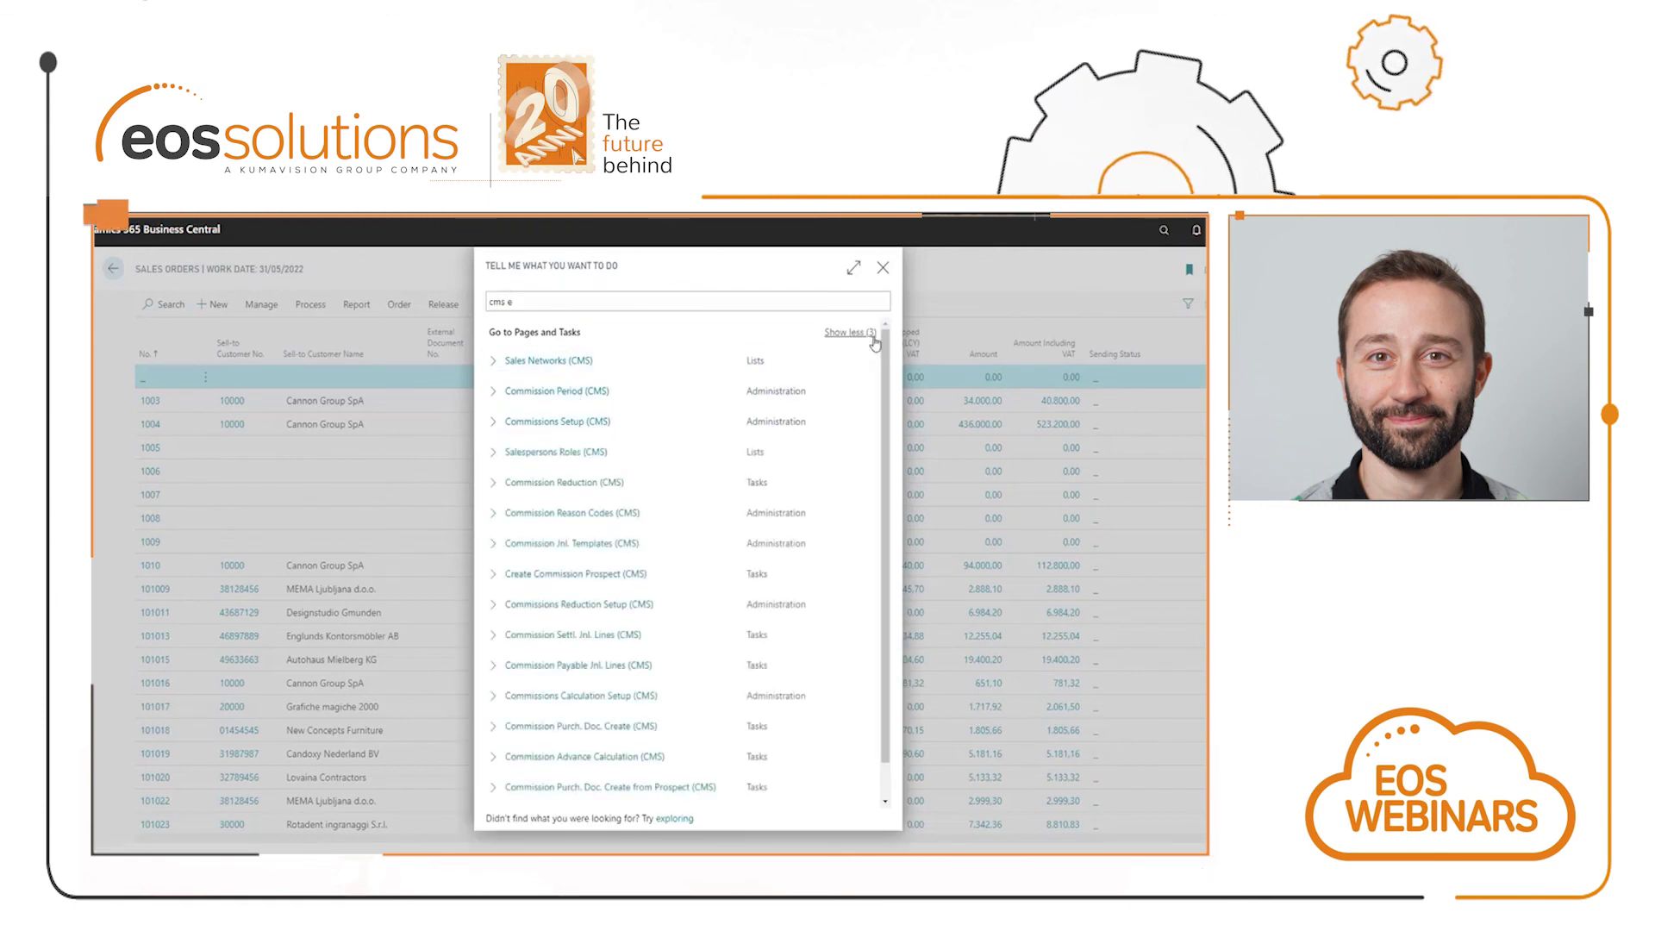
left_click(858, 333)
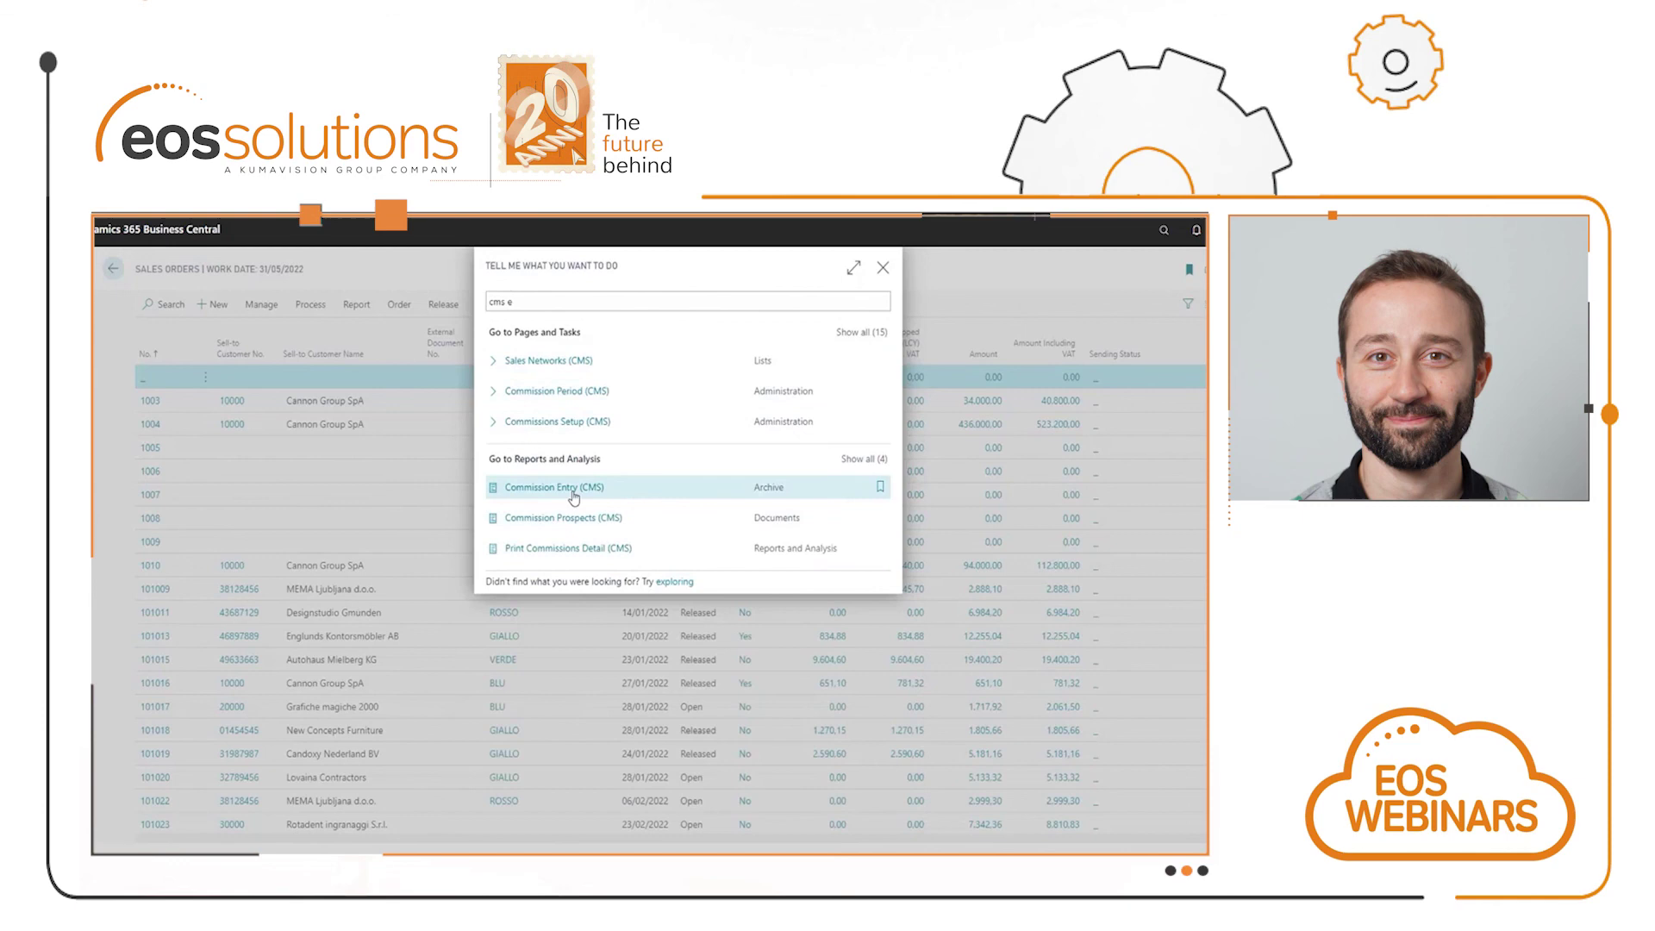
left_click(576, 493)
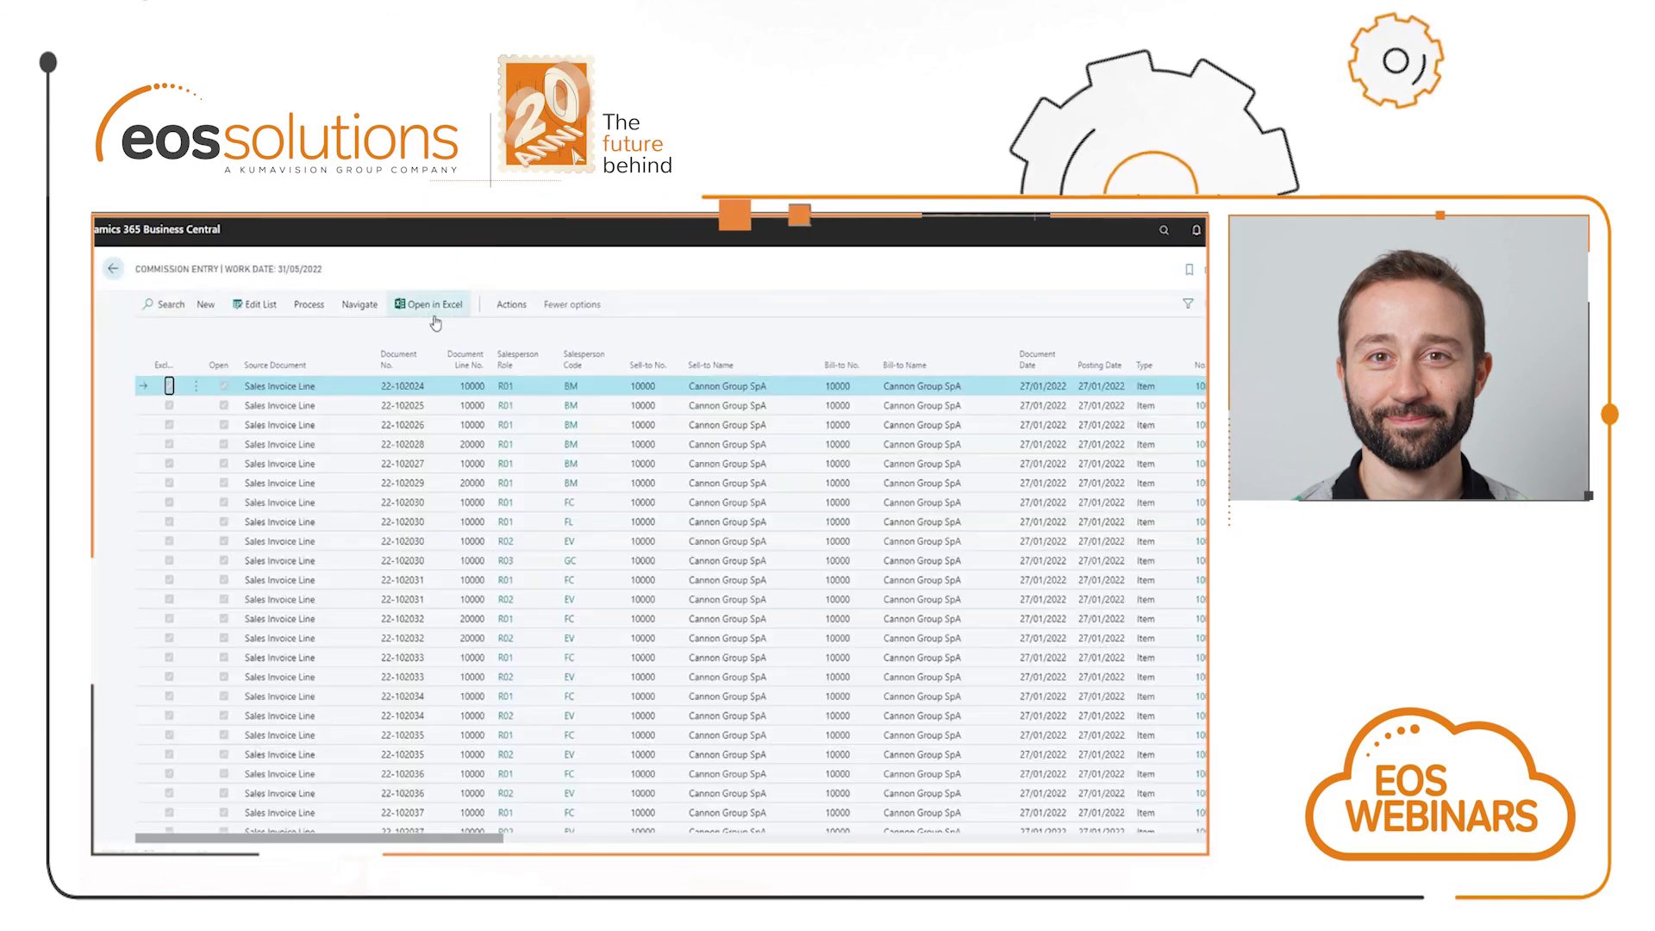
- Export the commission entries to Excel, open the downloaded workbook and maximize its window
left_click(460, 309)
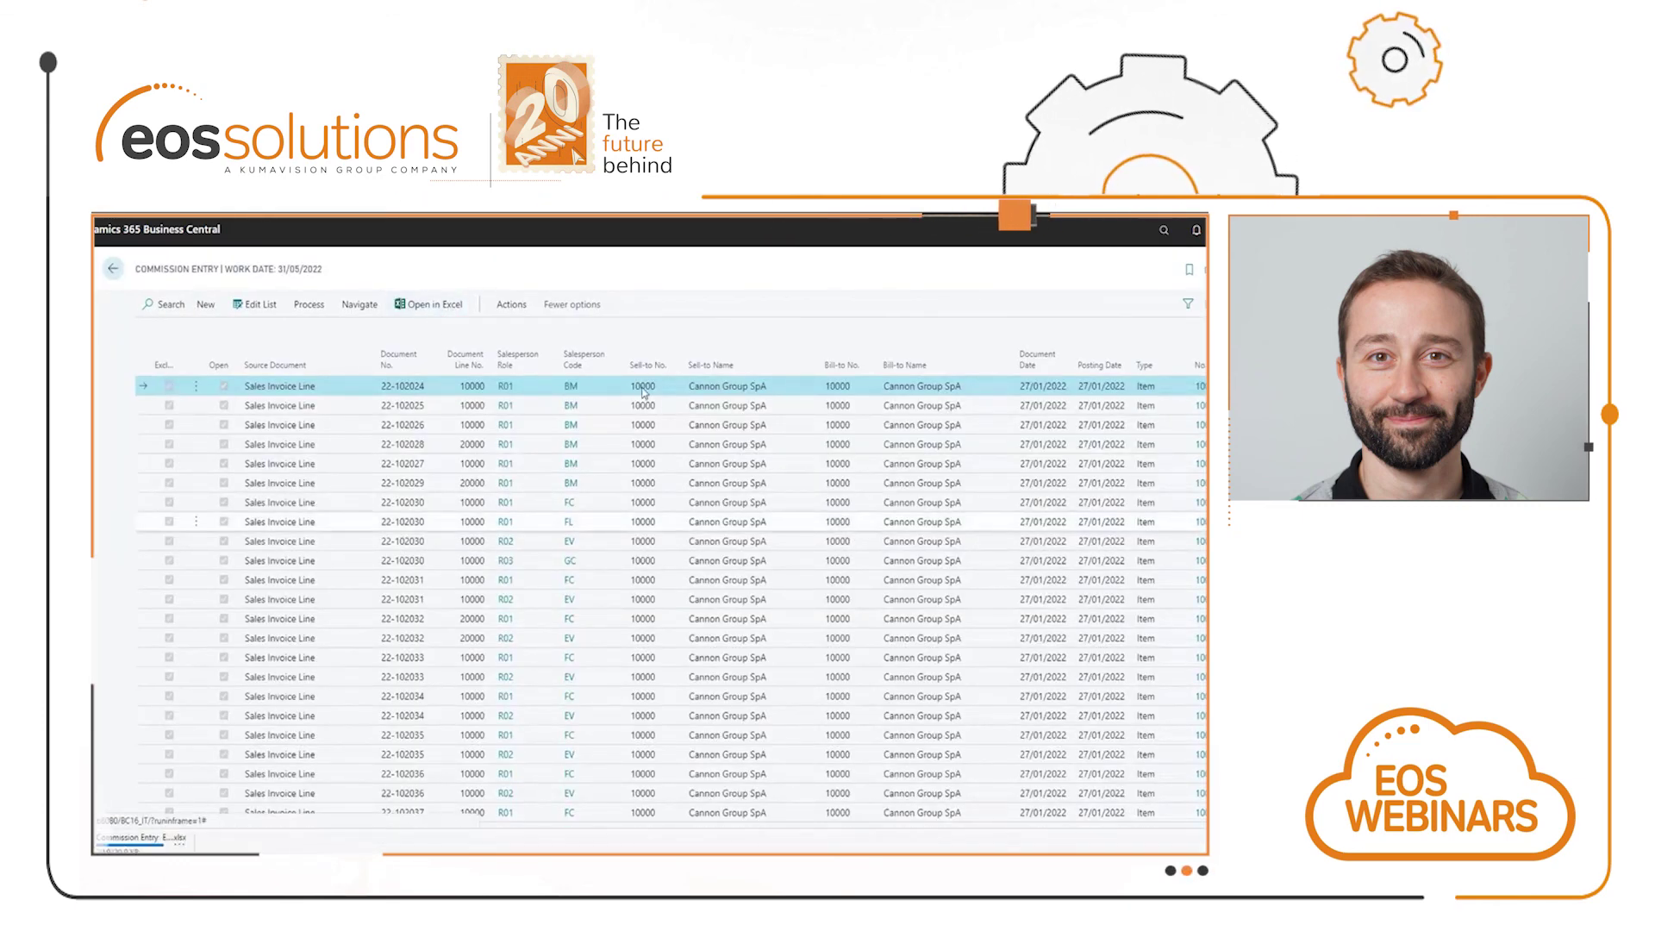
left_click(142, 840)
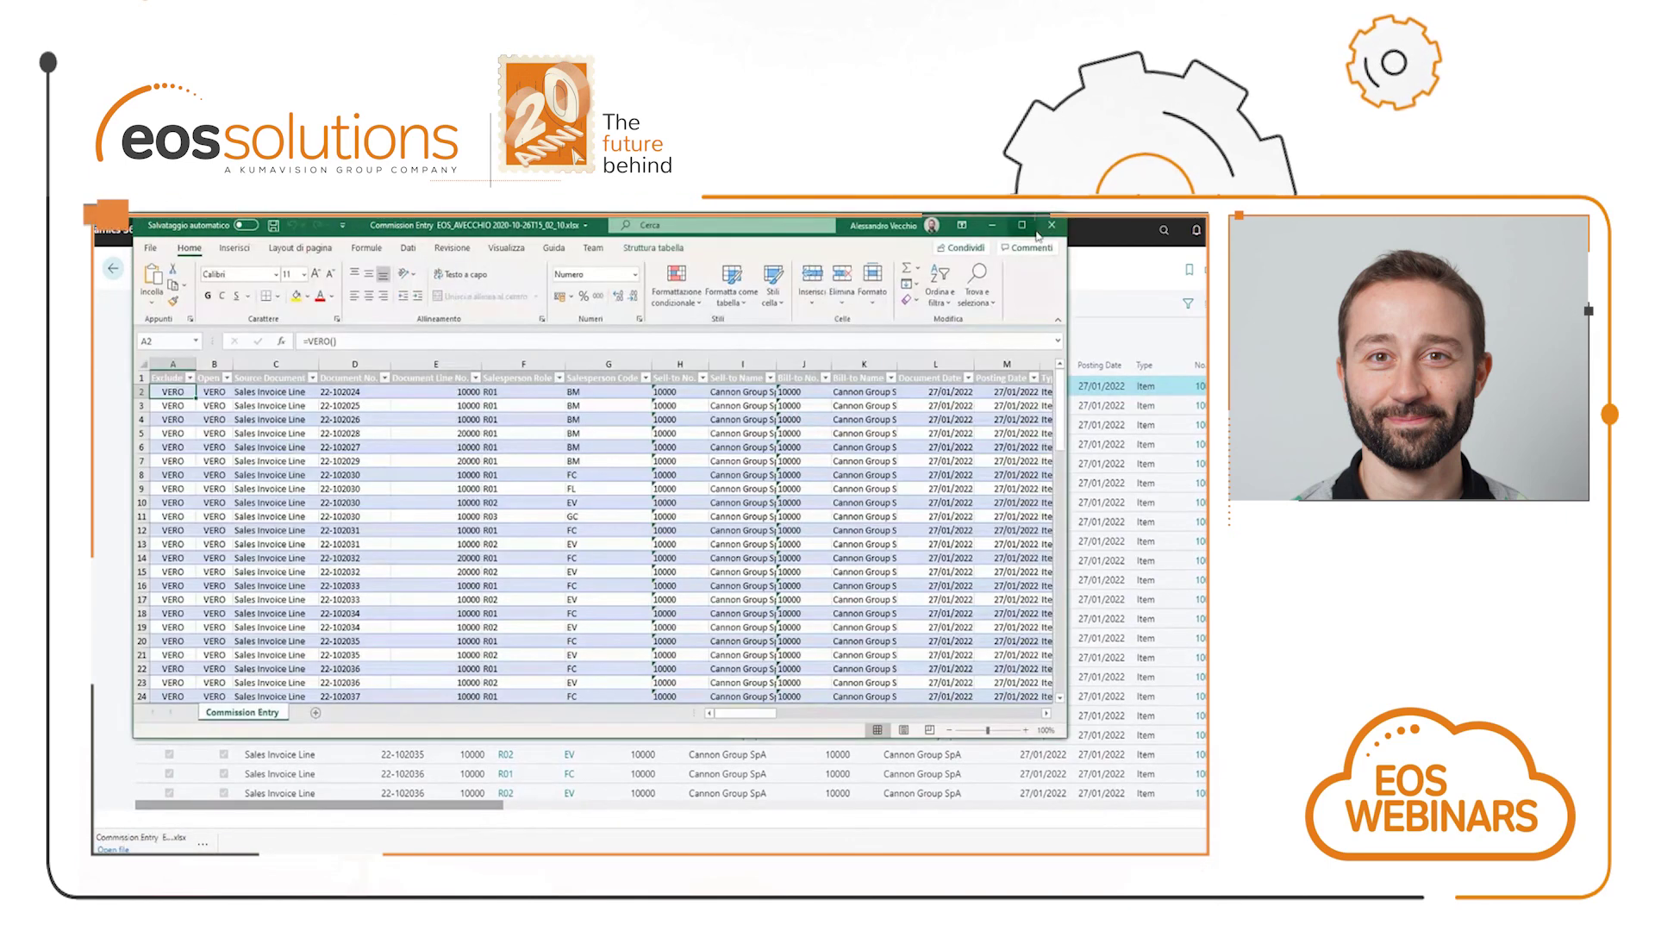
left_click(1032, 229)
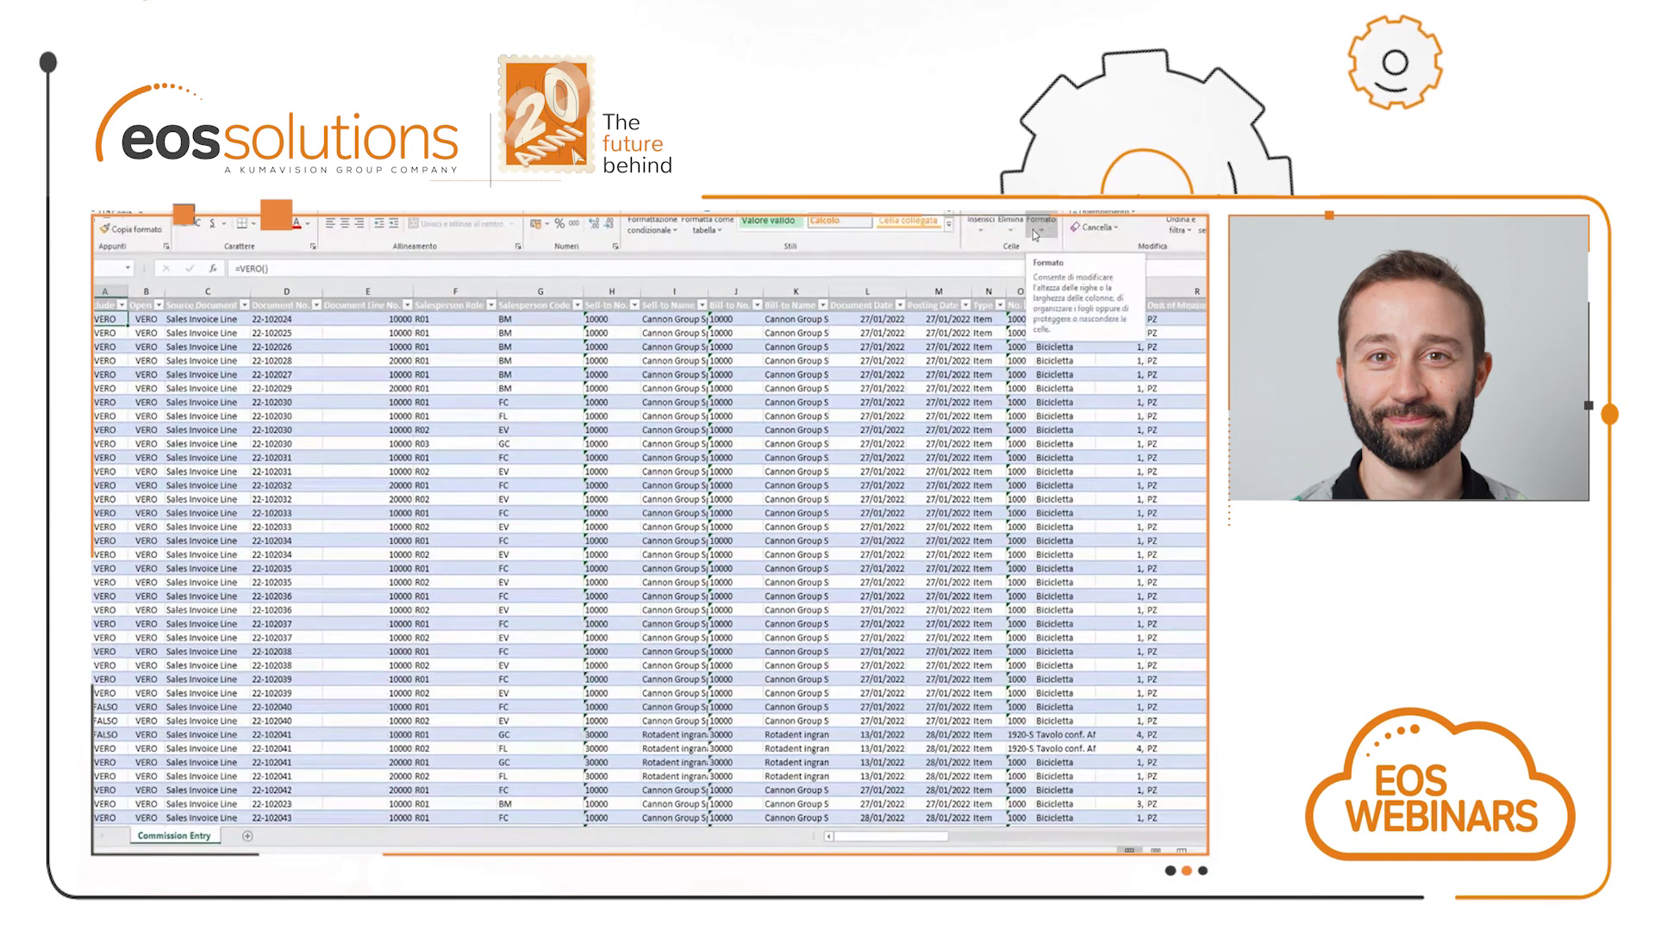